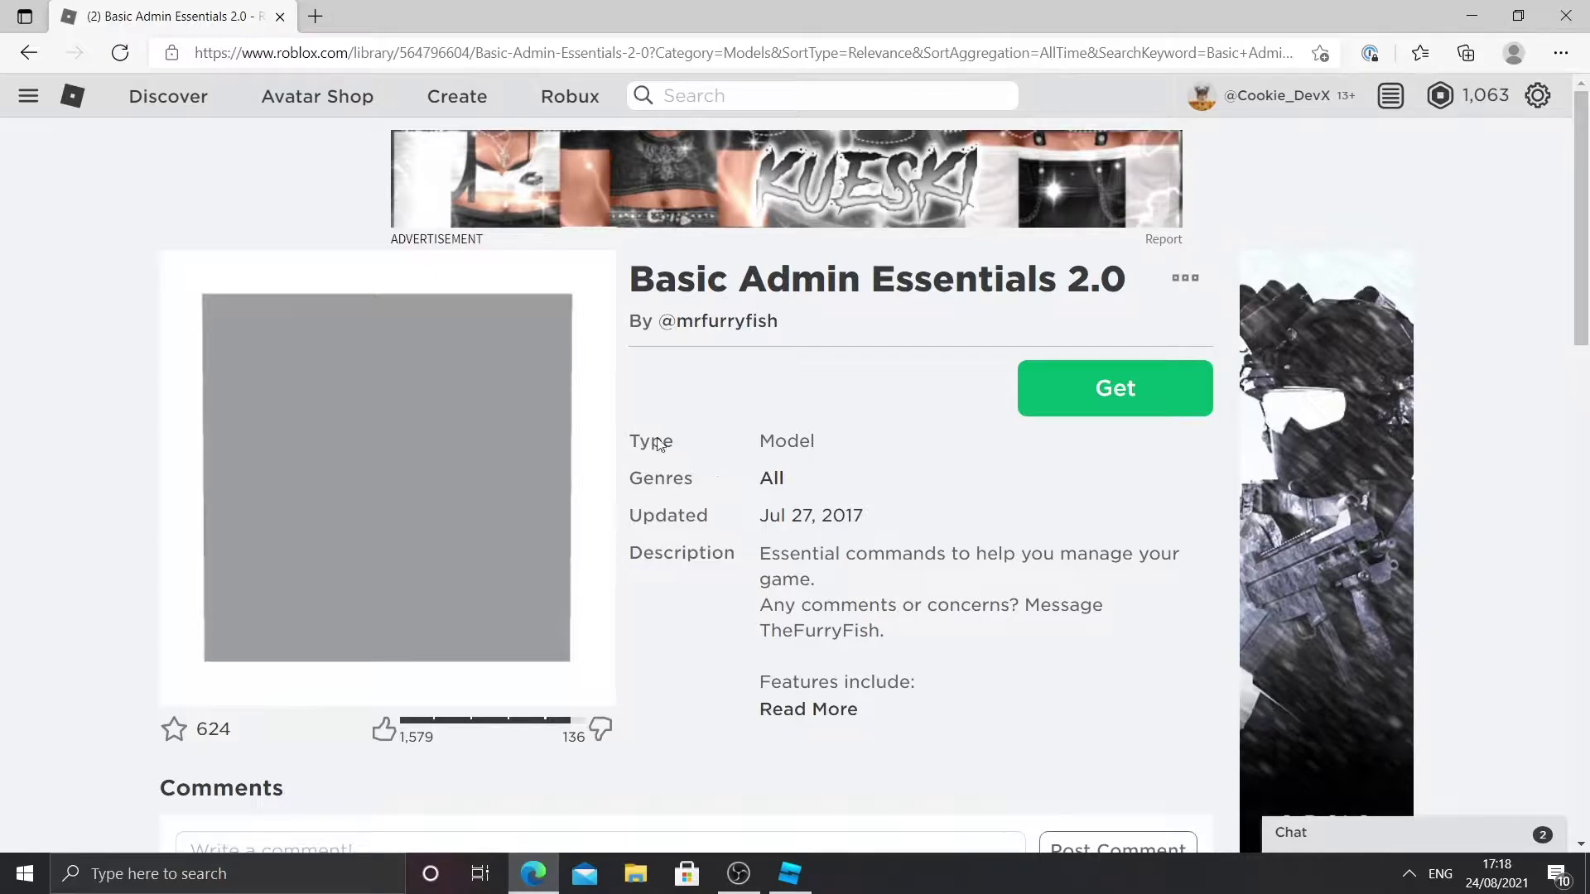
Get the free Basic Admin Essentials 2.0 model and add it to the account's inventory.
scroll(520, 519, "down", 2)
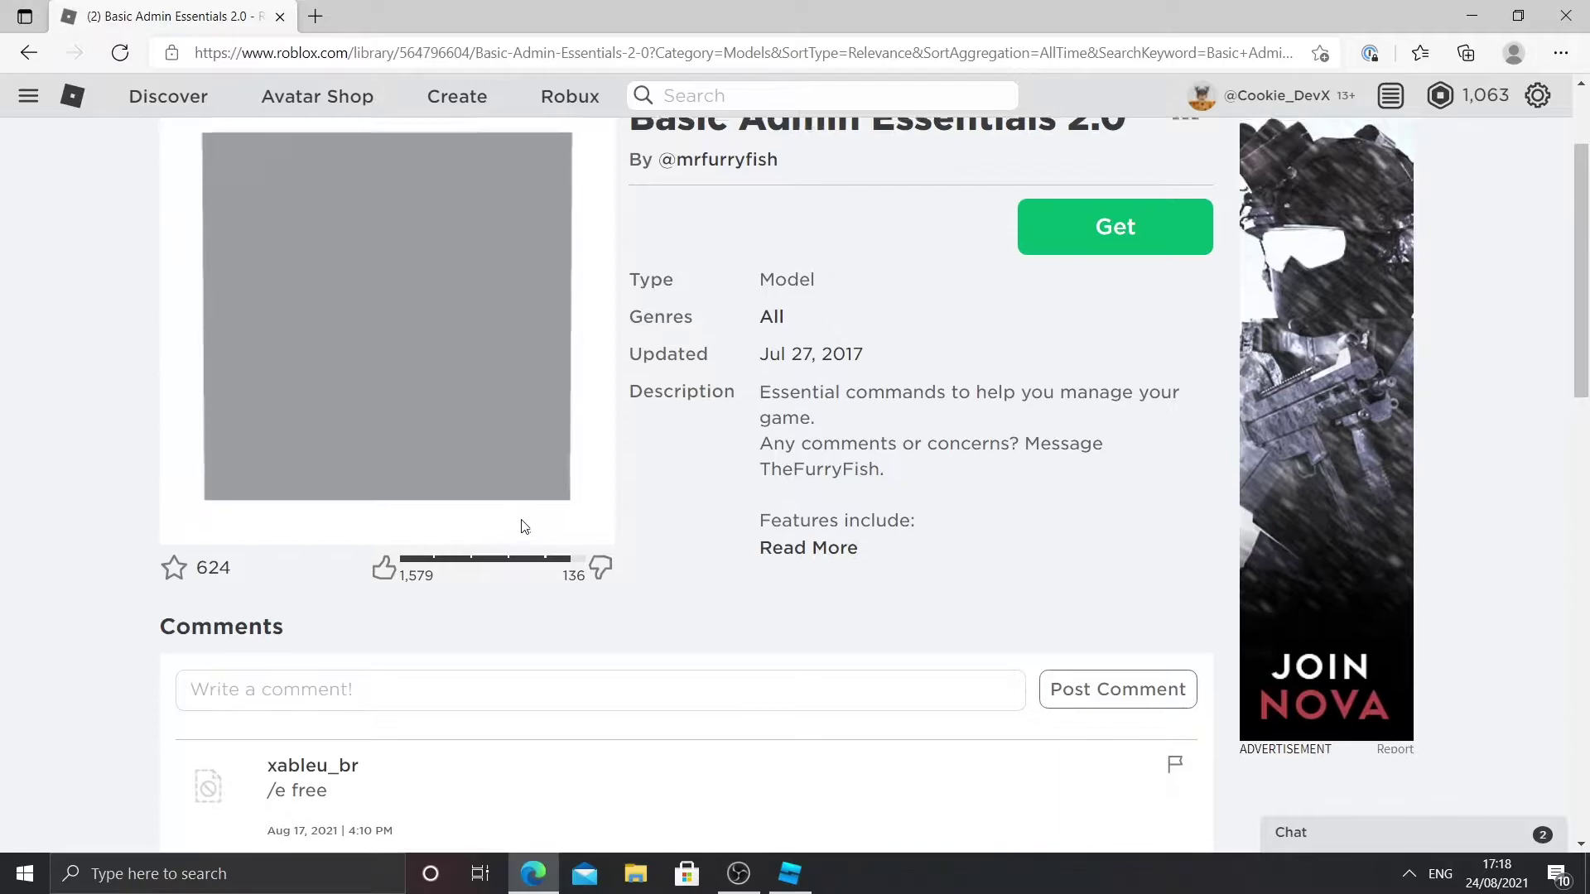
scroll(523, 526, "up", 2)
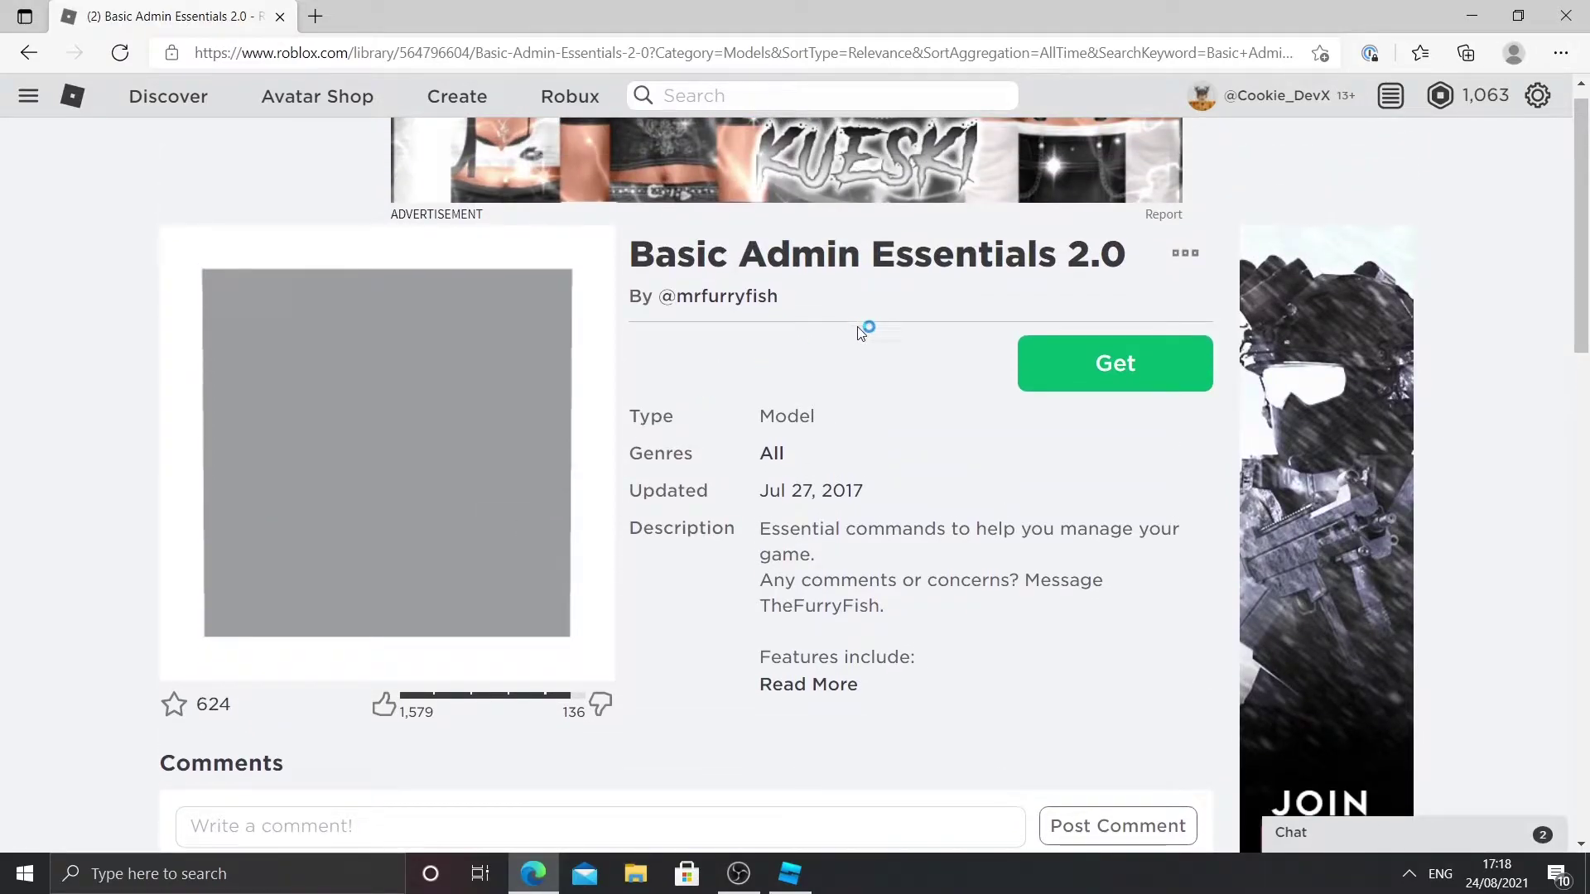
scroll(809, 454, "down", 3)
scroll(809, 454, "up", 3)
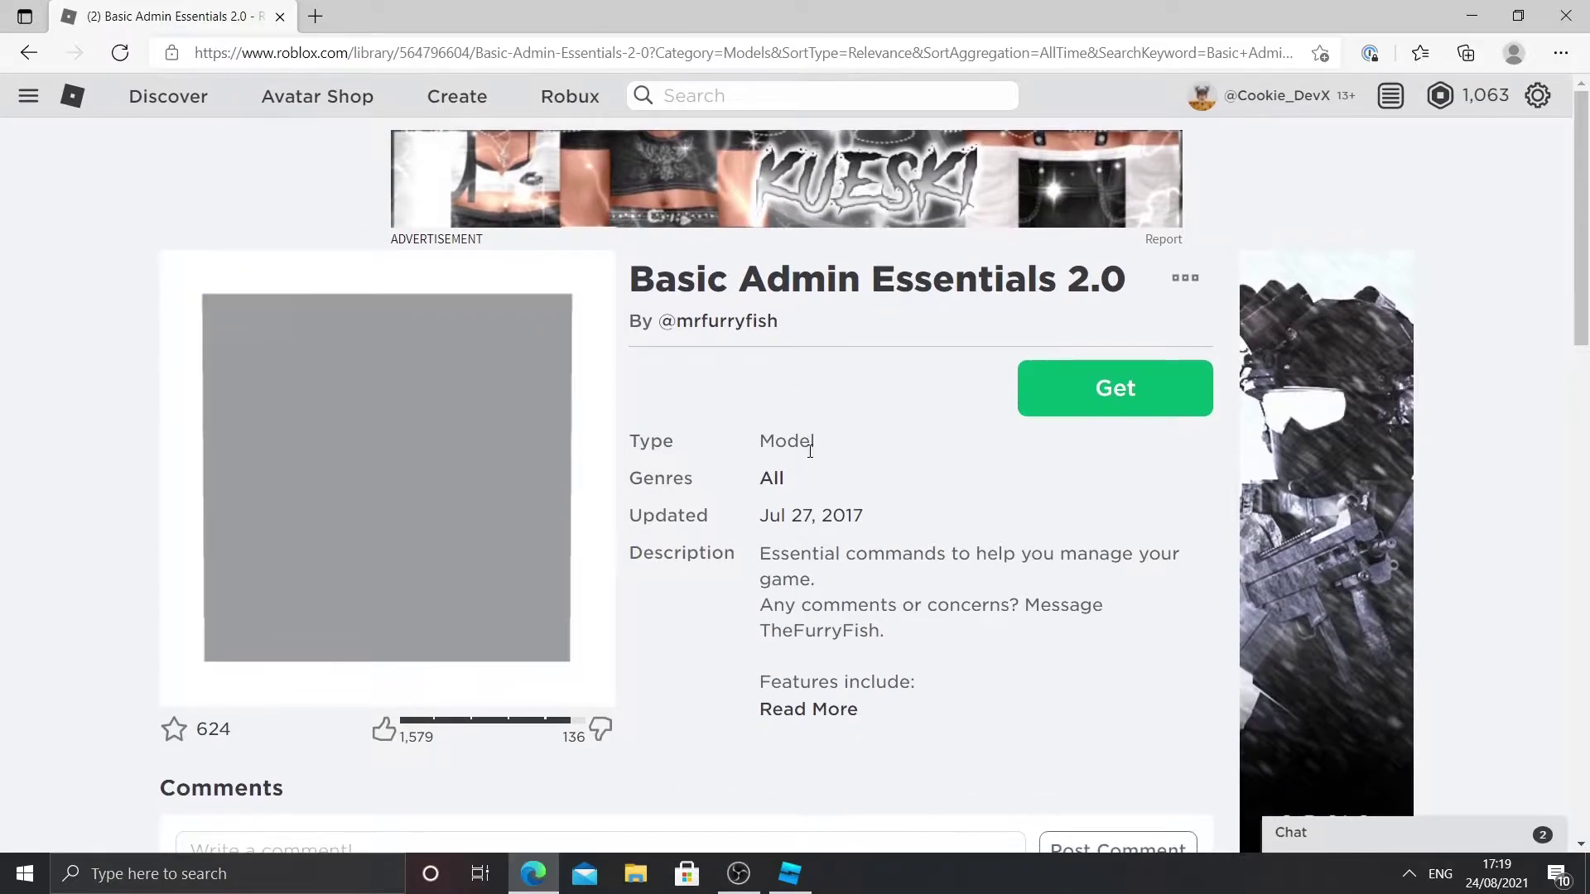
left_click(1143, 392)
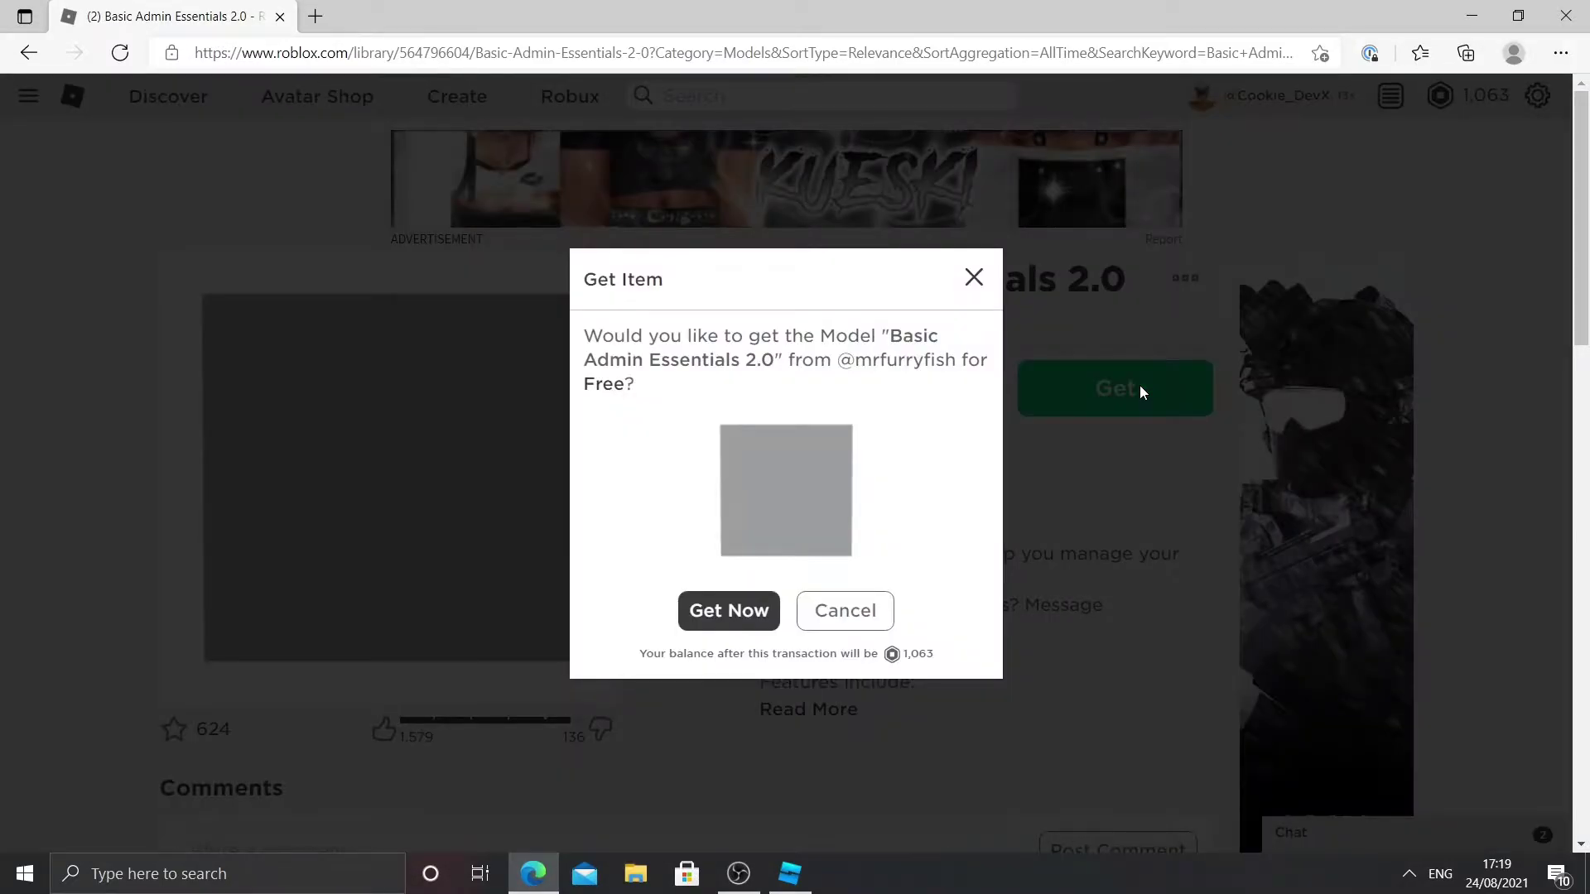
left_click(717, 620)
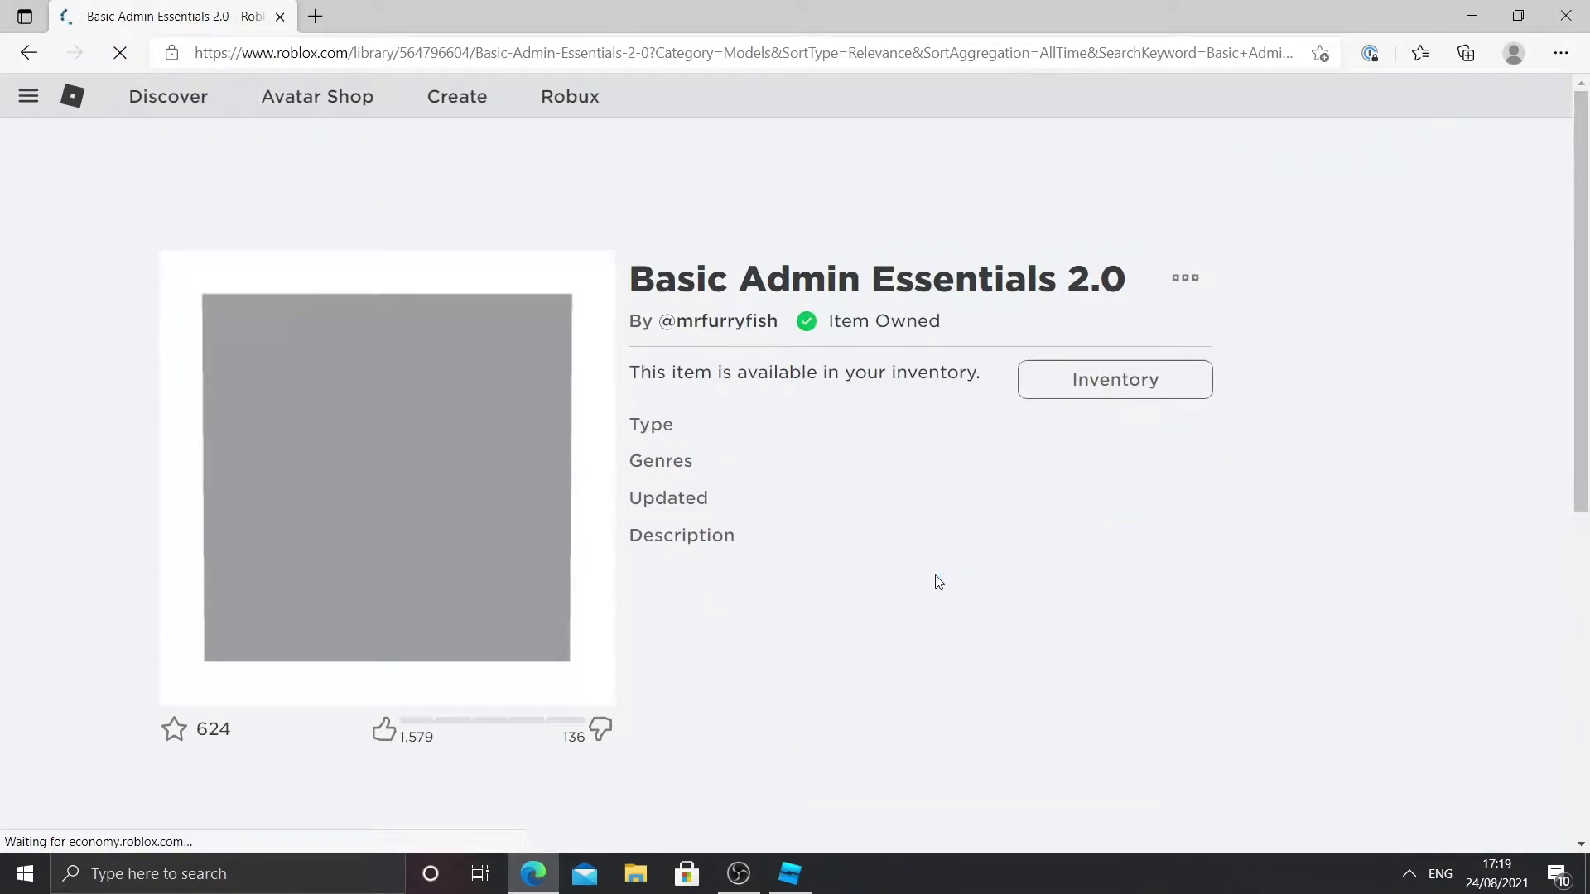
scroll(939, 582, "down", 2)
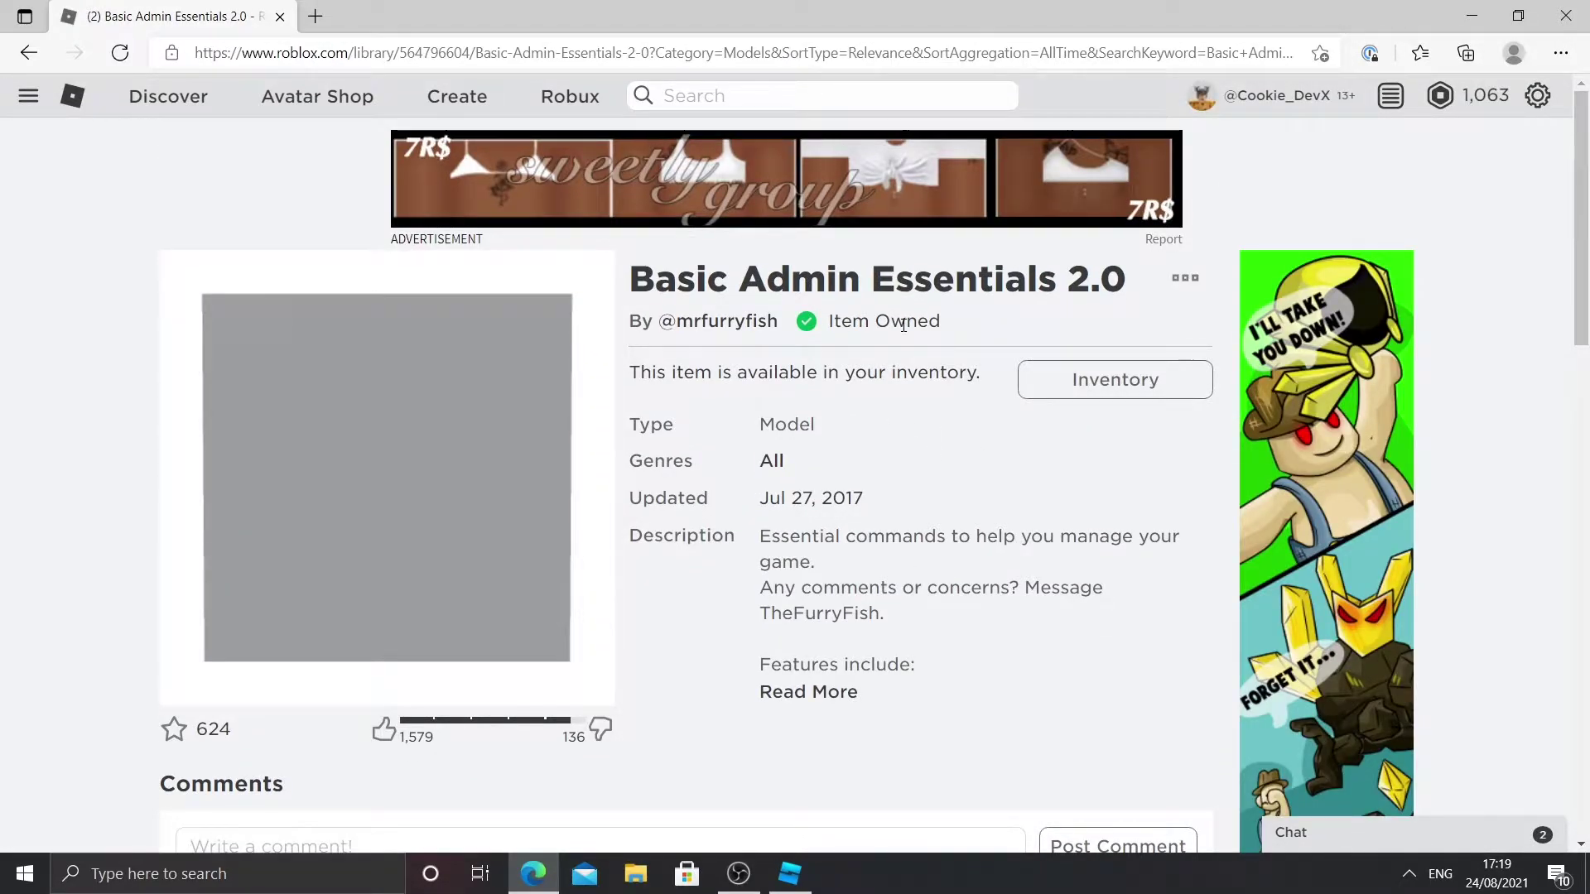
Switch to Roblox Studio, create a new place from the Baseplate template, and close the Terrain Mesher.
left_click(788, 883)
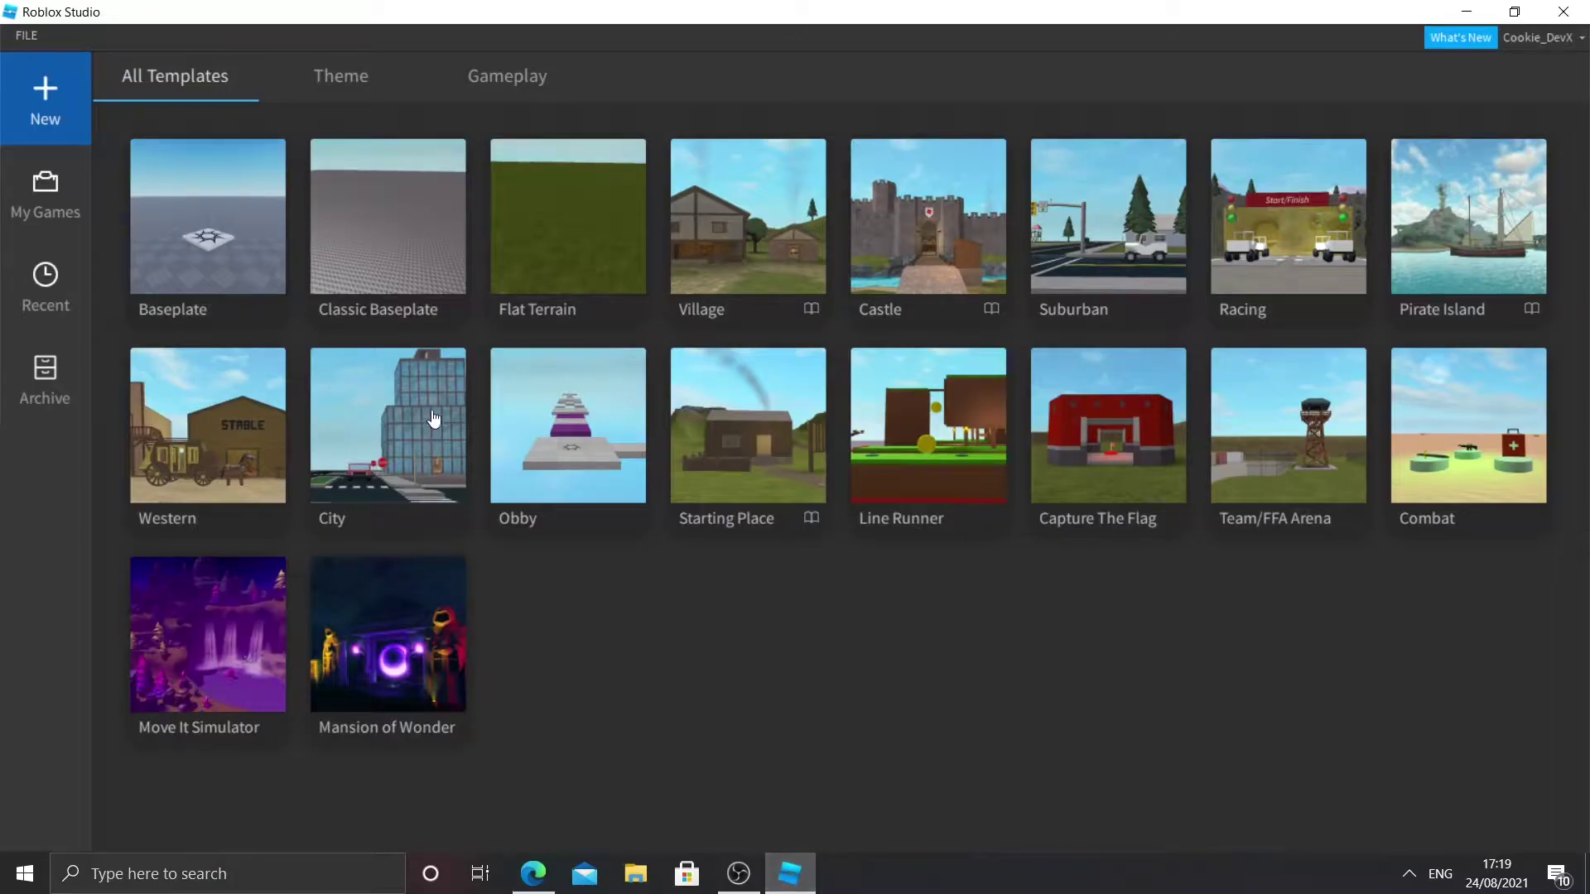
left_click(247, 261)
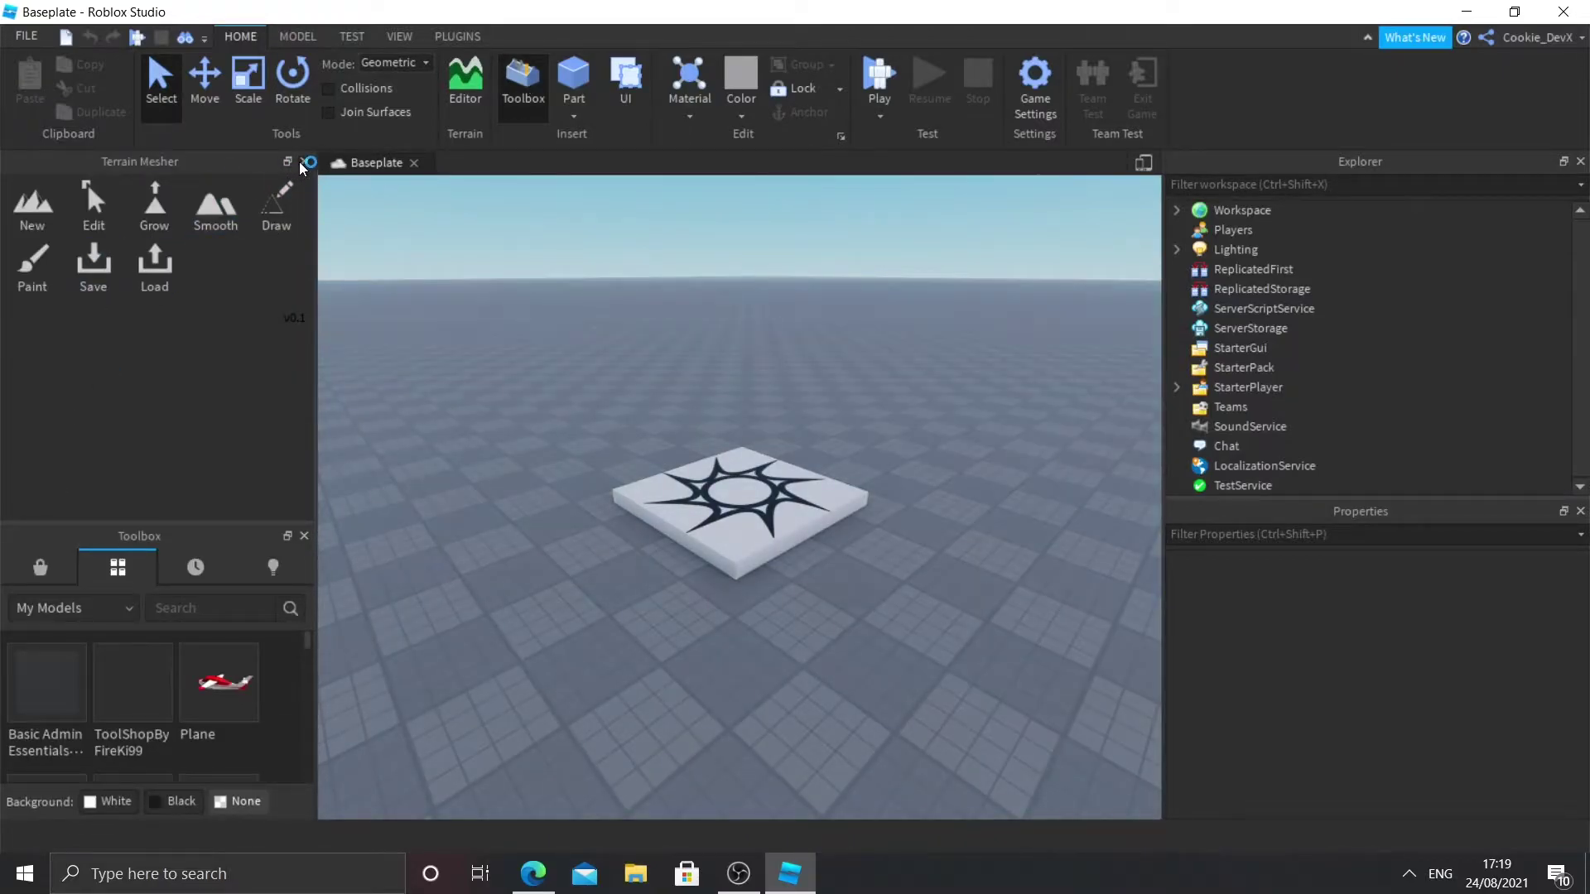
left_click(303, 161)
Search My Models for "Basic Admin" and insert the Basic Admin Essentials 2.0 model into the place.
left_click(40, 192)
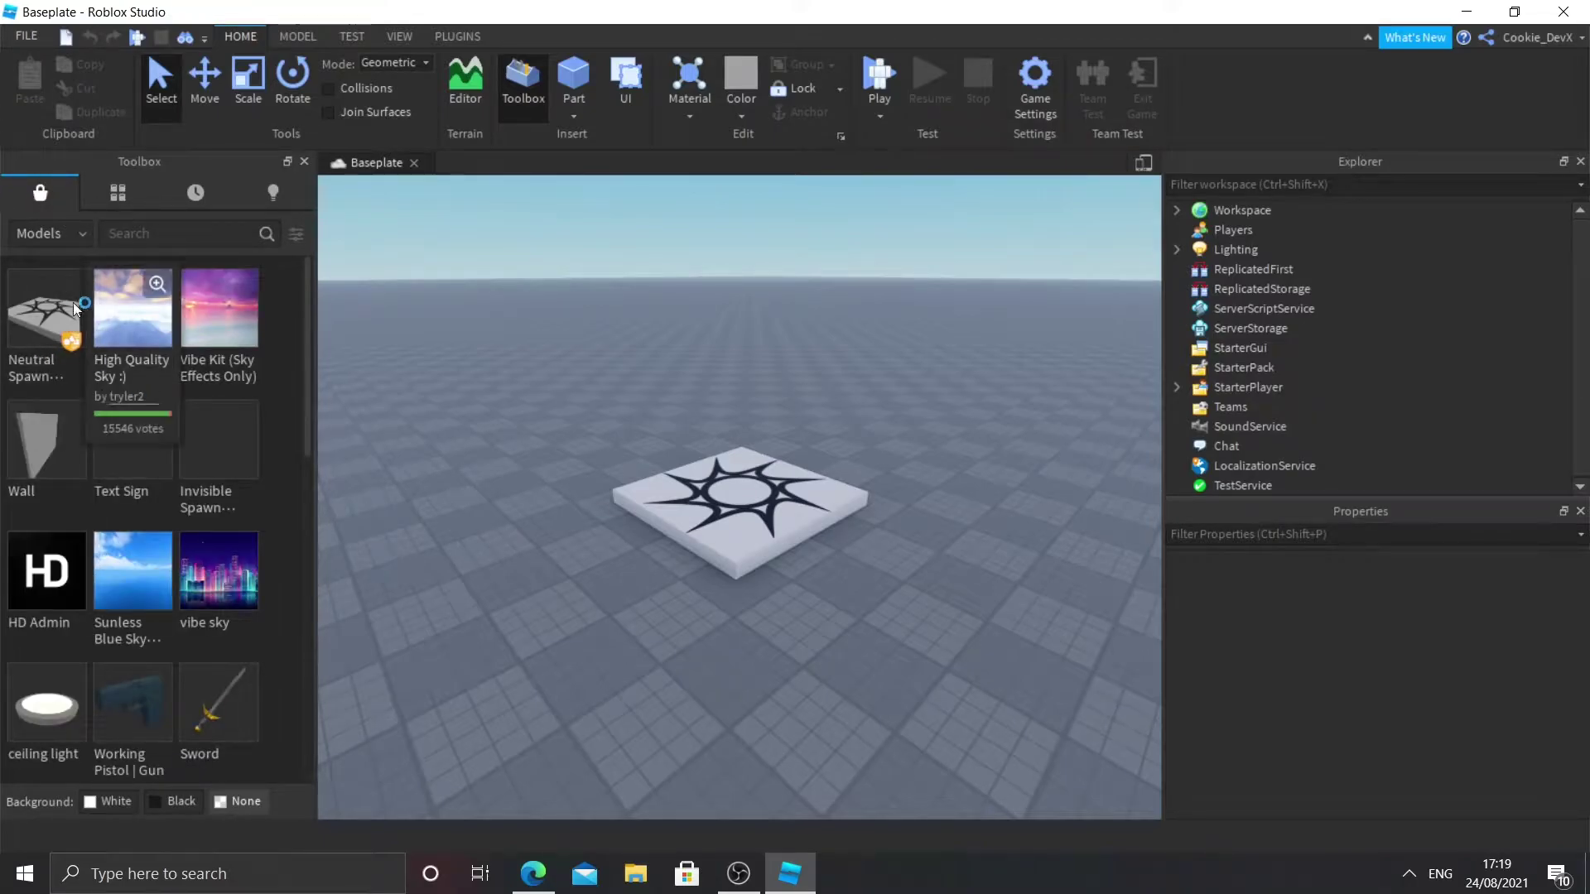
left_click(124, 197)
mouse_move(56, 306)
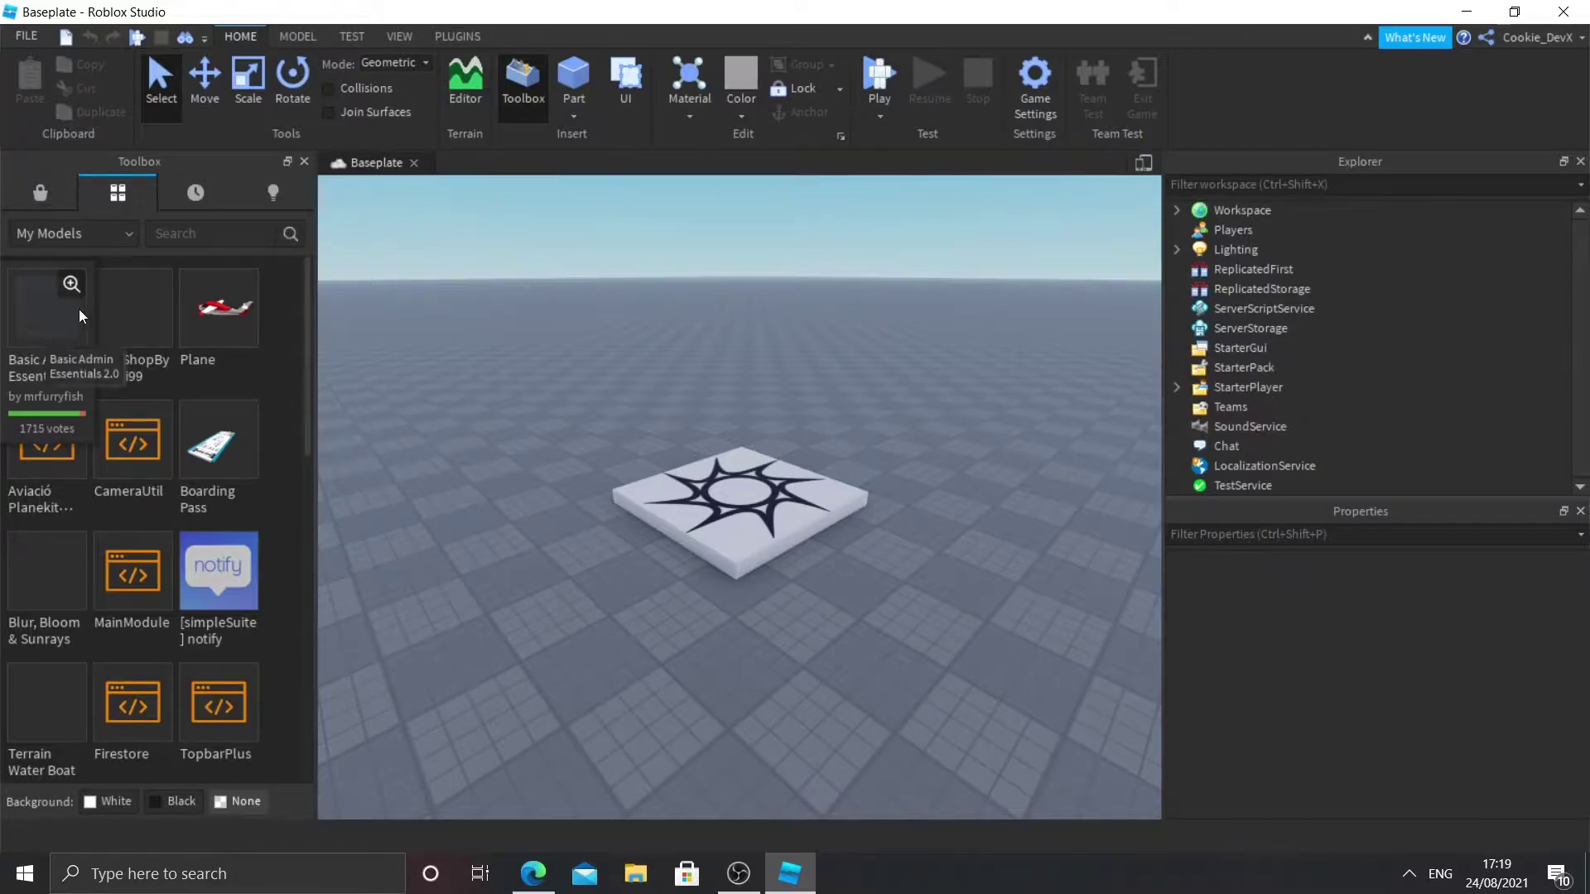
left_click(226, 237)
type("Basic Admin")
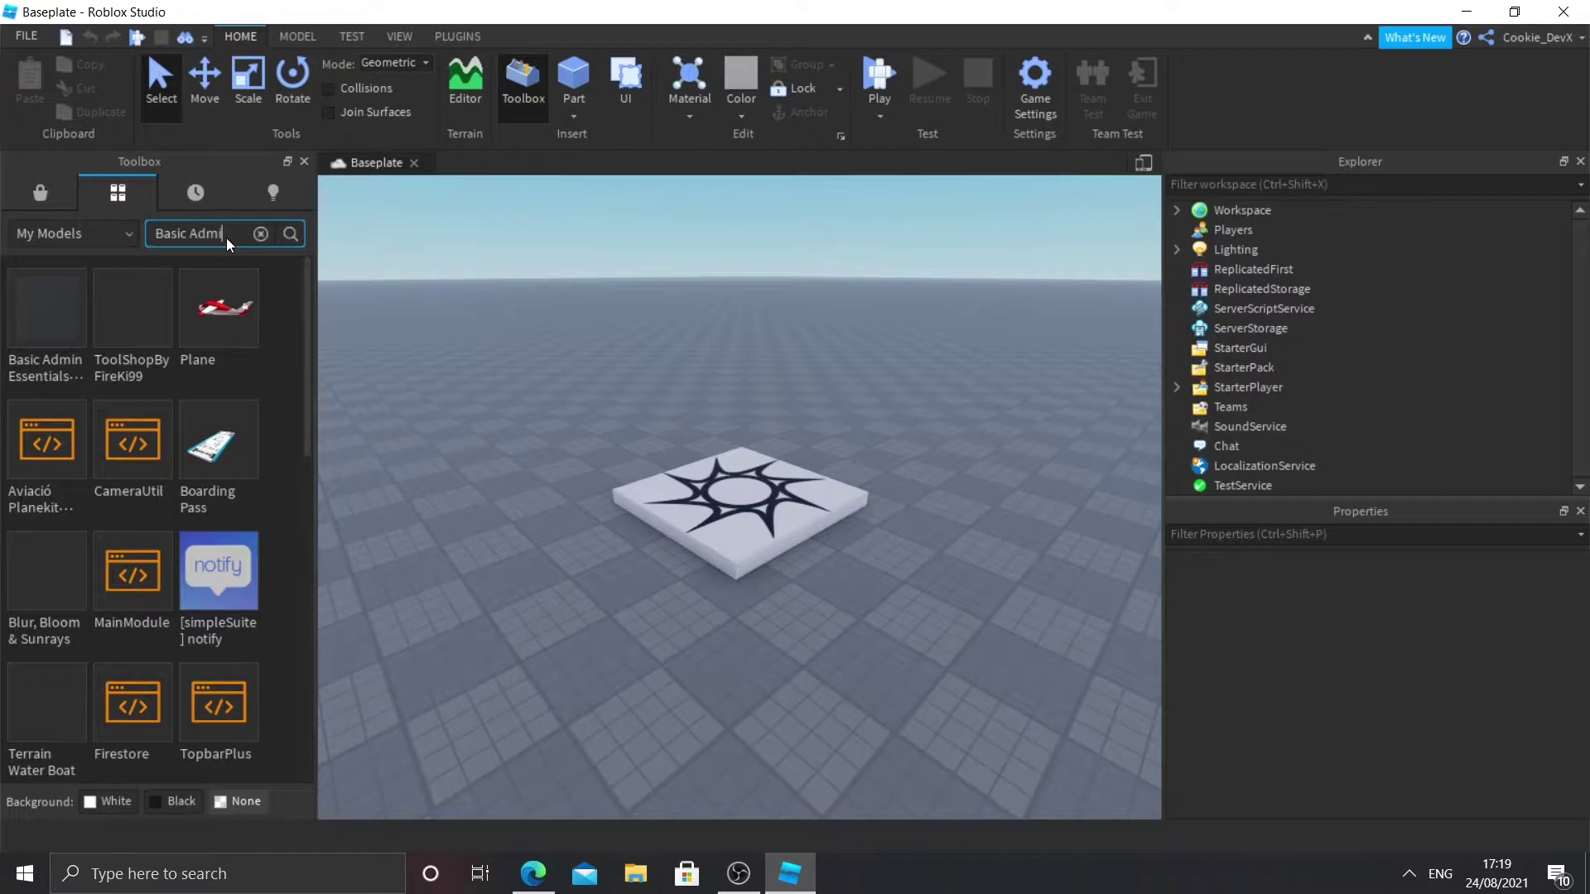
key("Return")
mouse_move(138, 373)
mouse_move(18, 390)
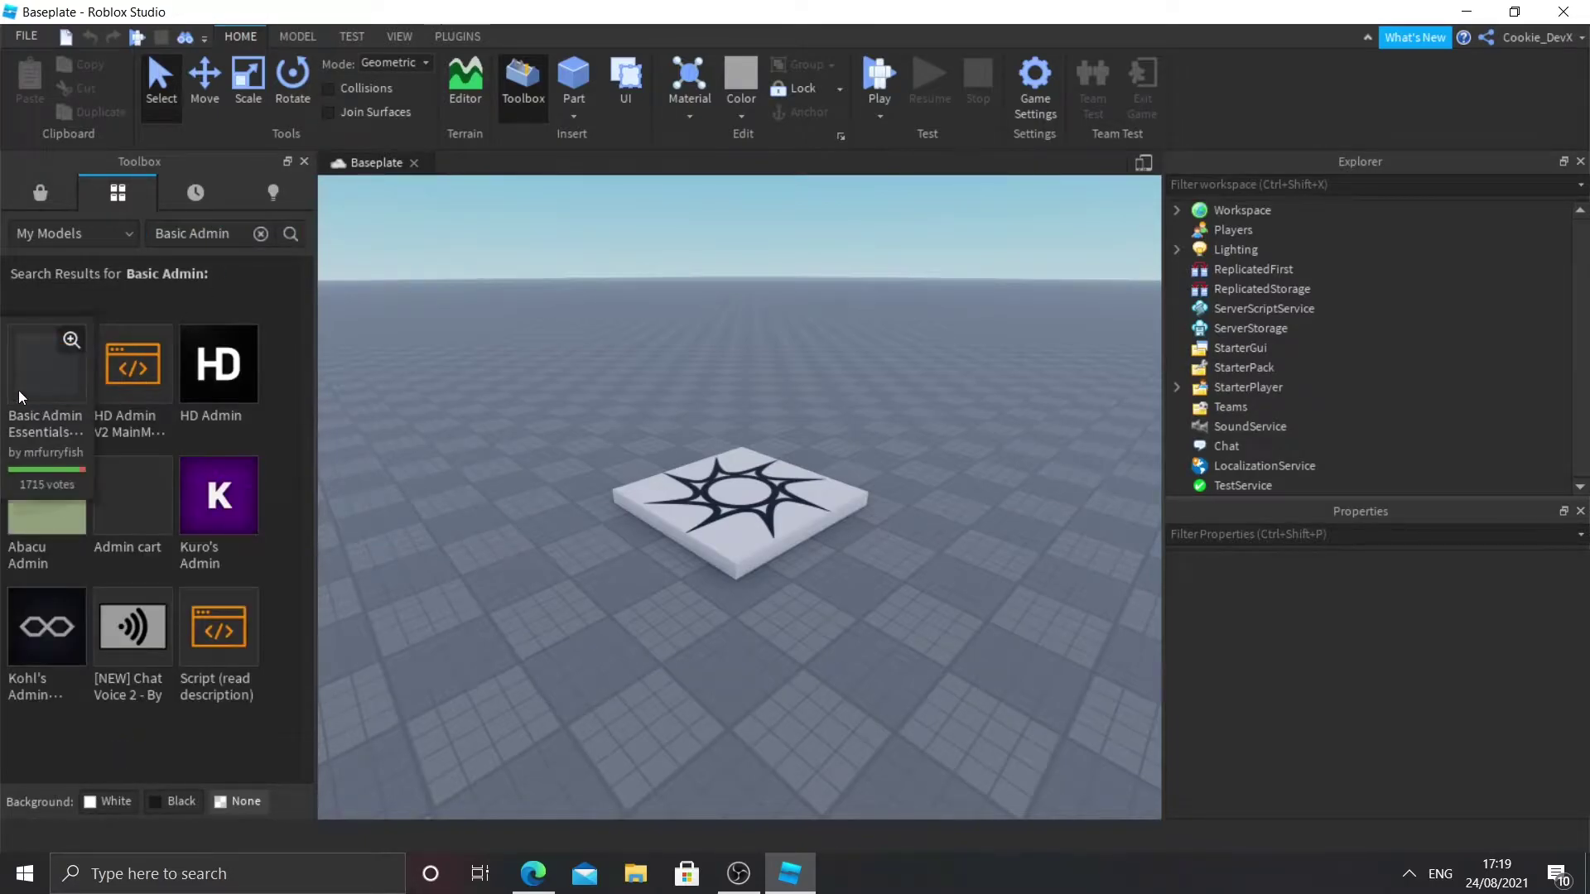
left_click(45, 389)
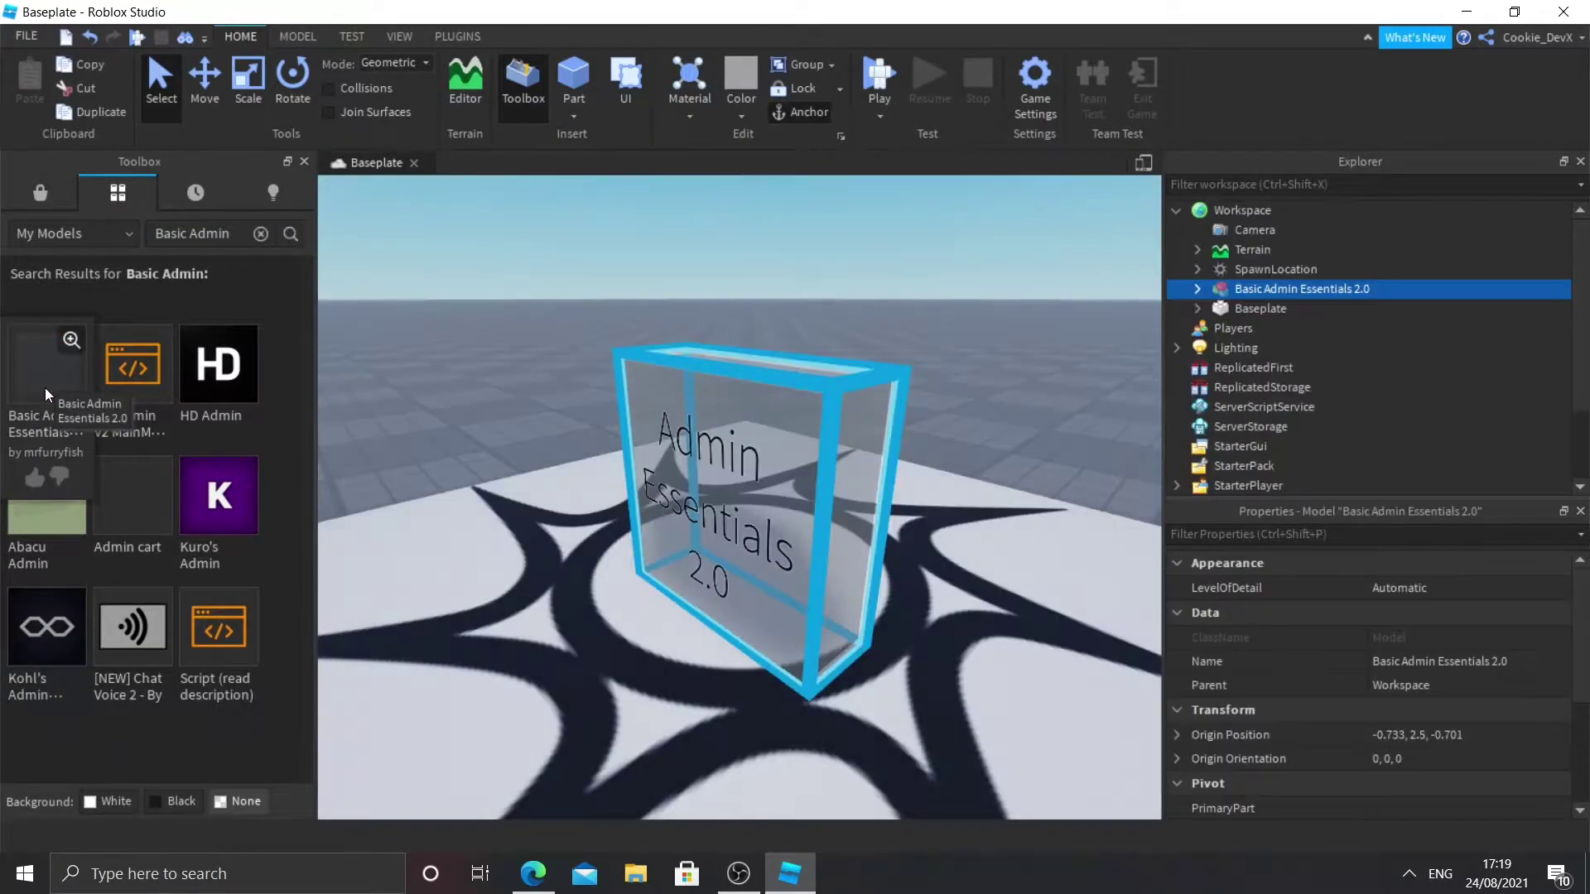
Move the inserted model off the spawn location onto the baseplate beside it and close the Toolbox.
right_click_drag(683, 277, 738, 258)
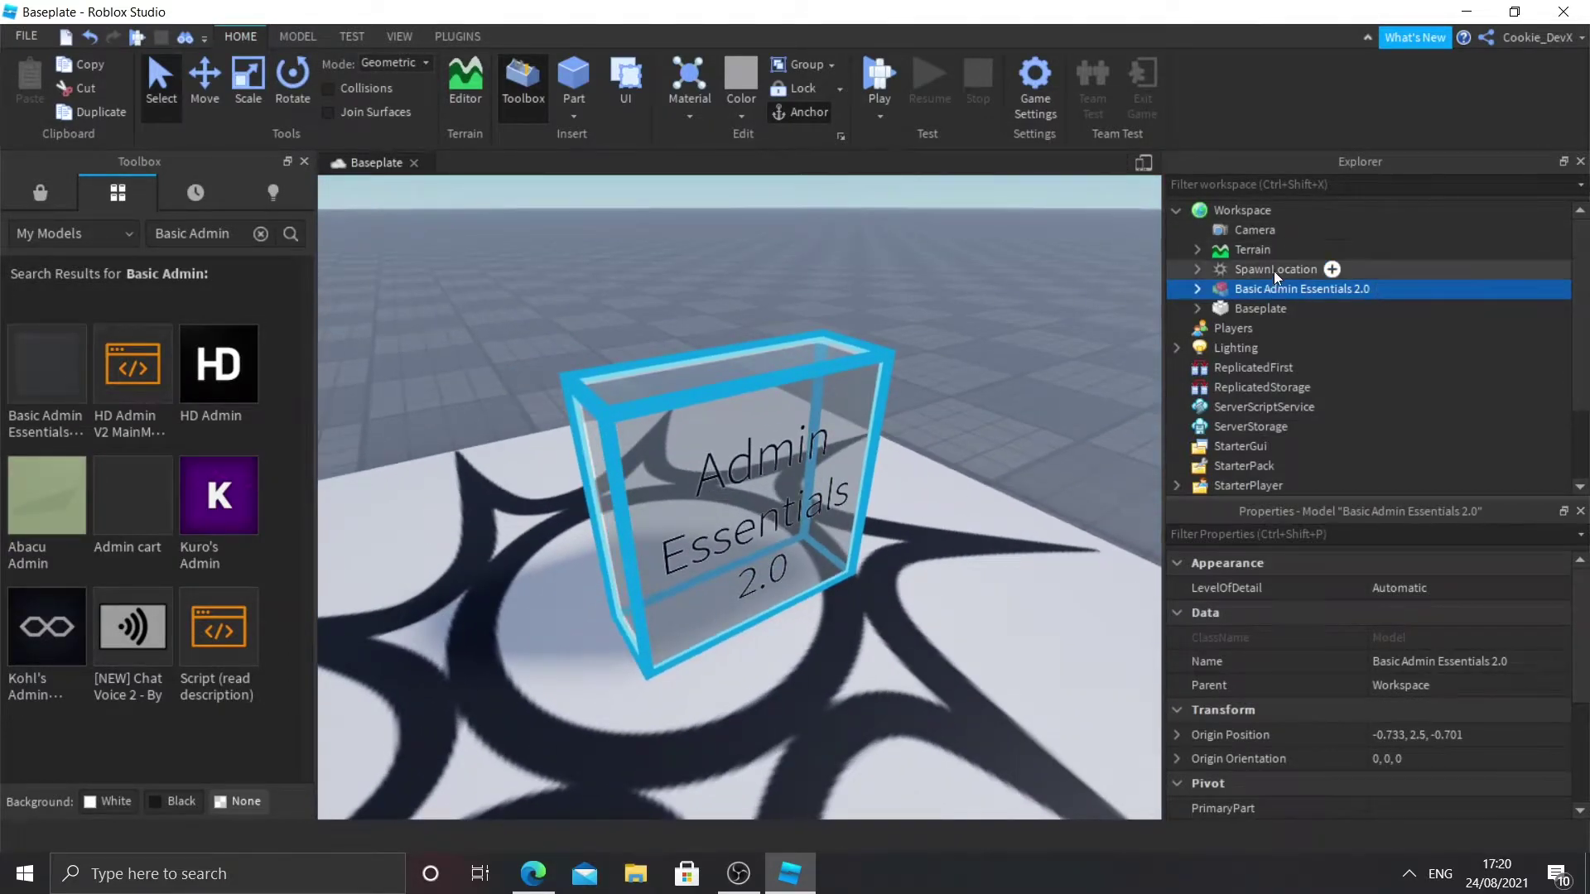
scroll(911, 439, "down", 5)
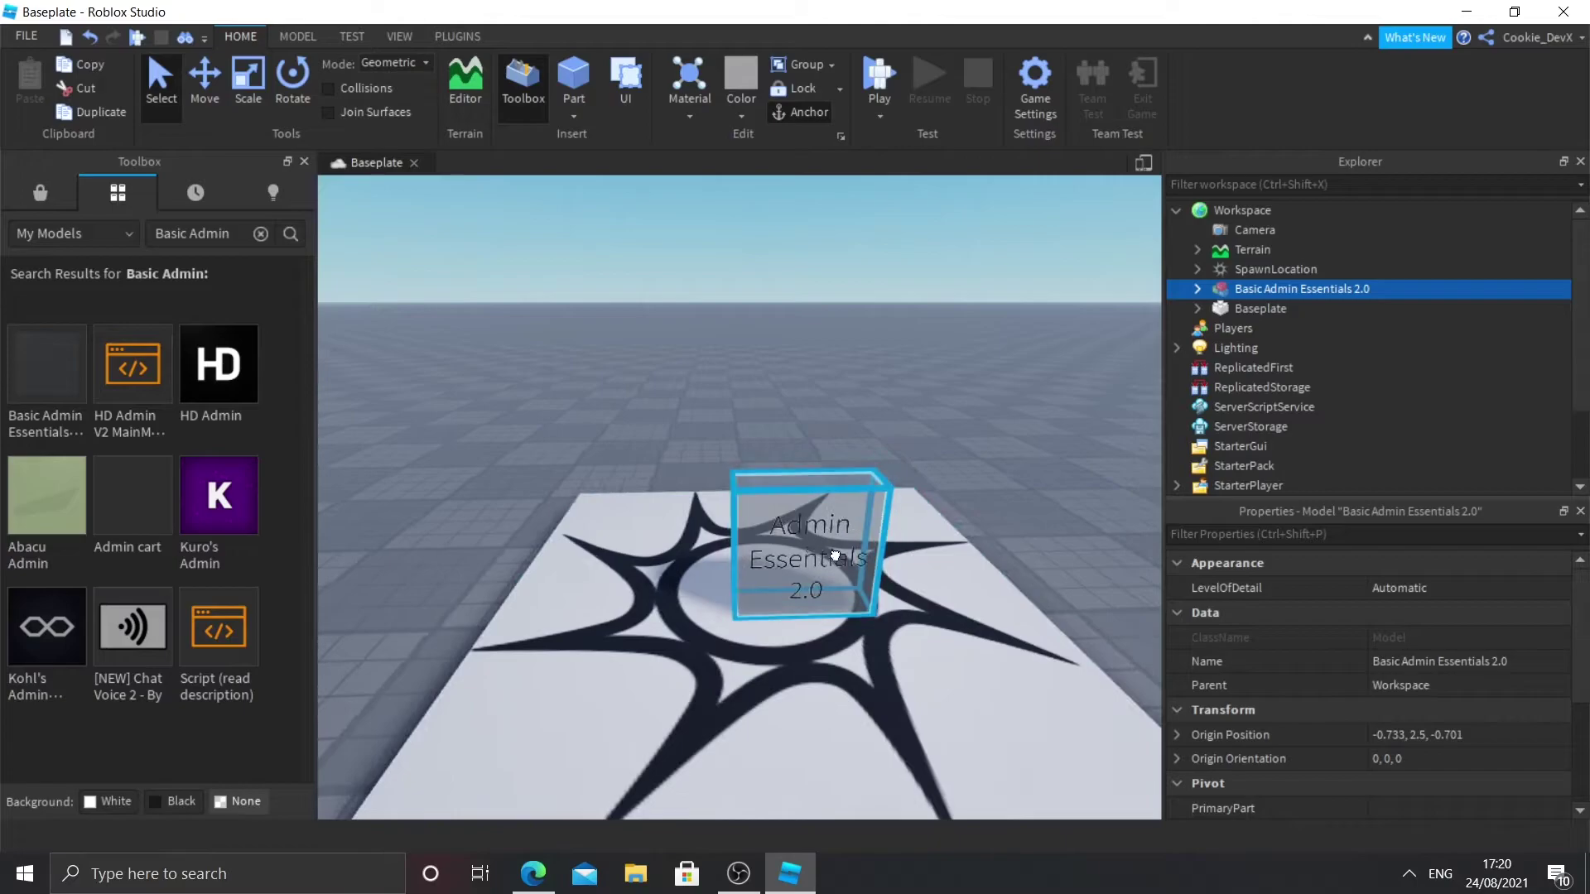
left_click_drag(799, 614, 923, 570)
left_click(304, 162)
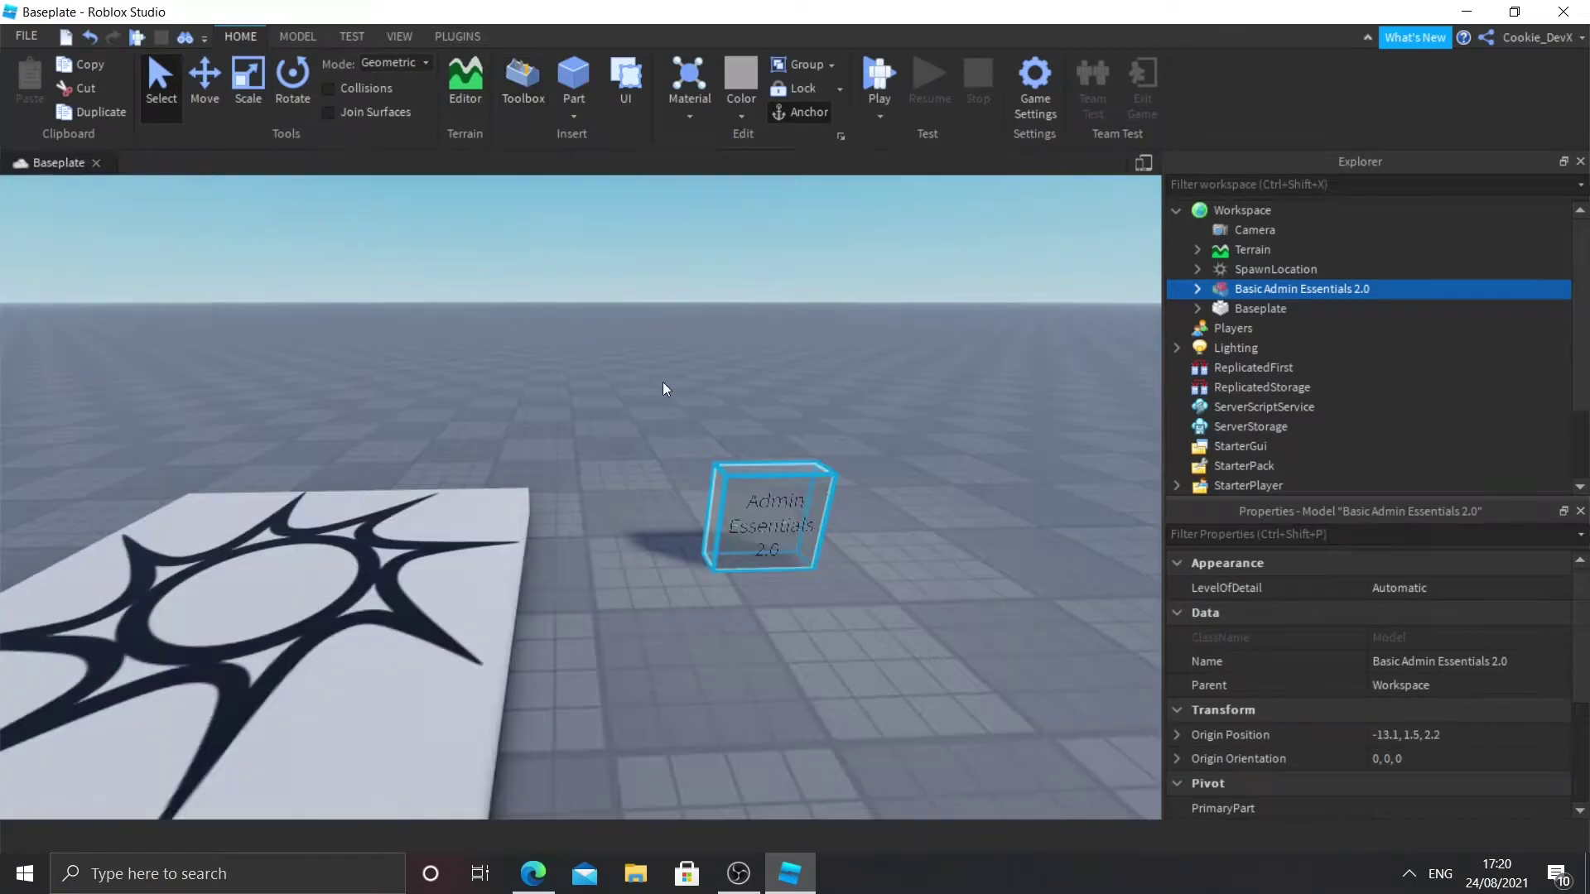
Move the Basic Admin Essentials 2.0 model from Workspace into ServerScriptService.
left_click_drag(1246, 290, 1319, 414)
right_click_drag(908, 439, 901, 484)
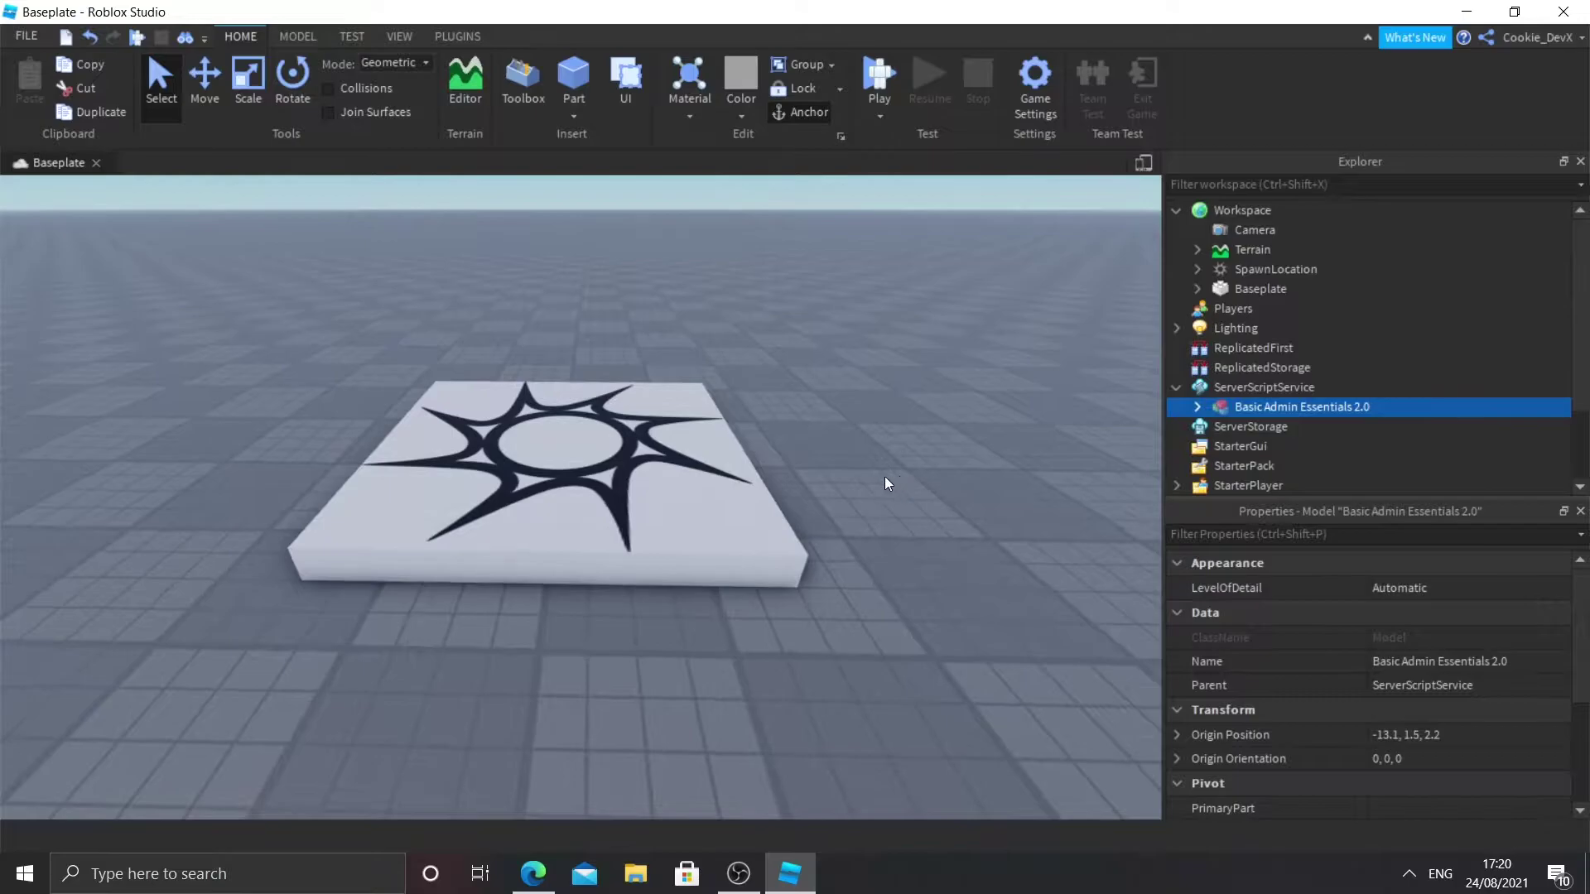
left_click(1175, 387)
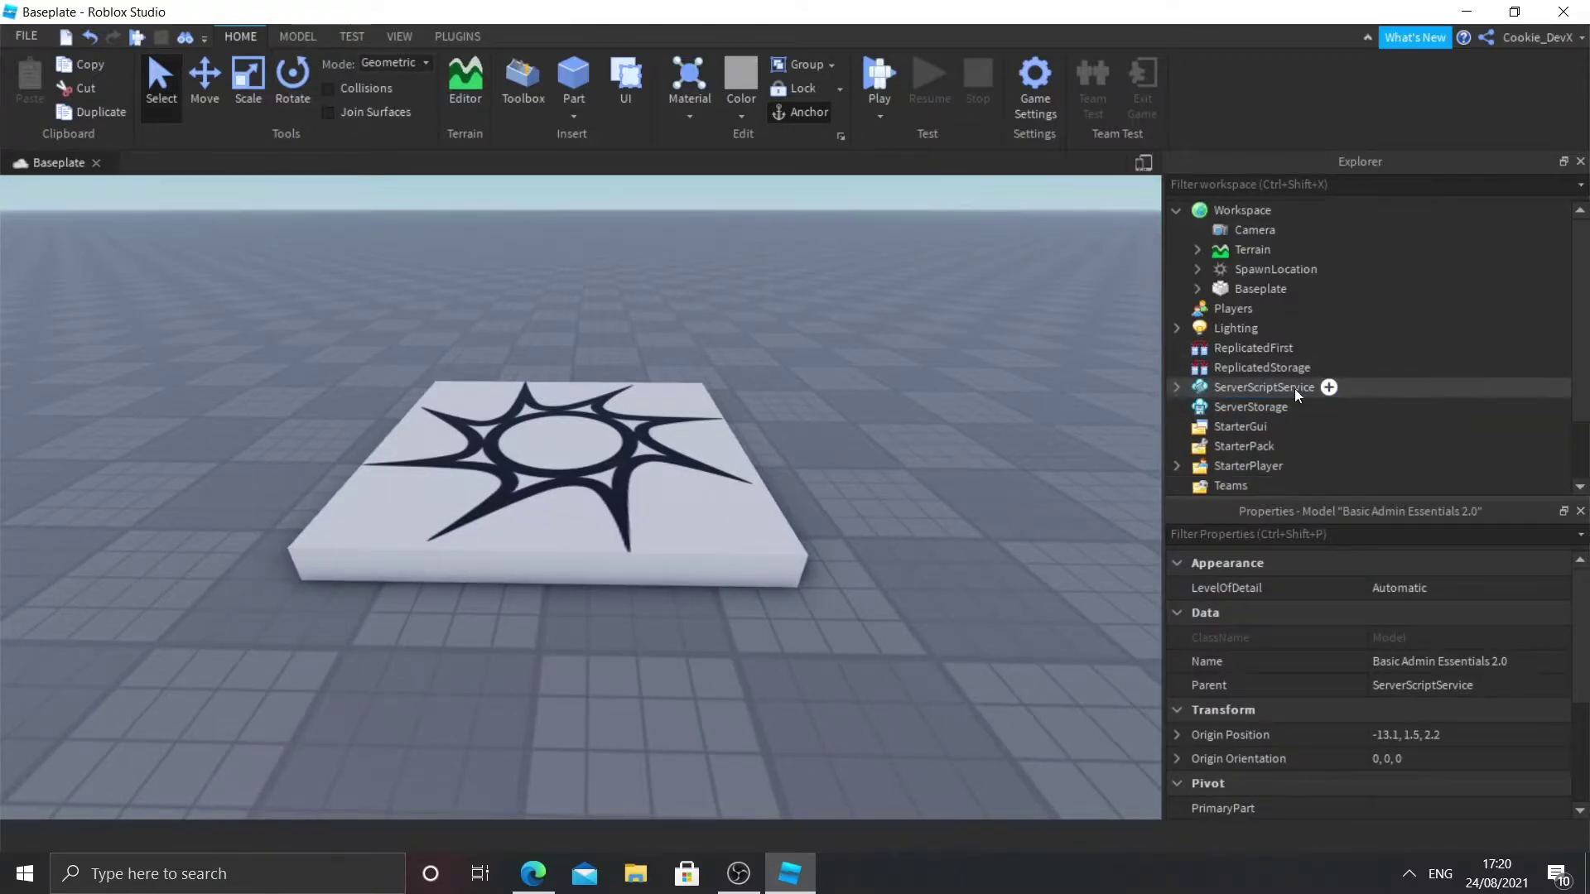
left_click(1177, 388)
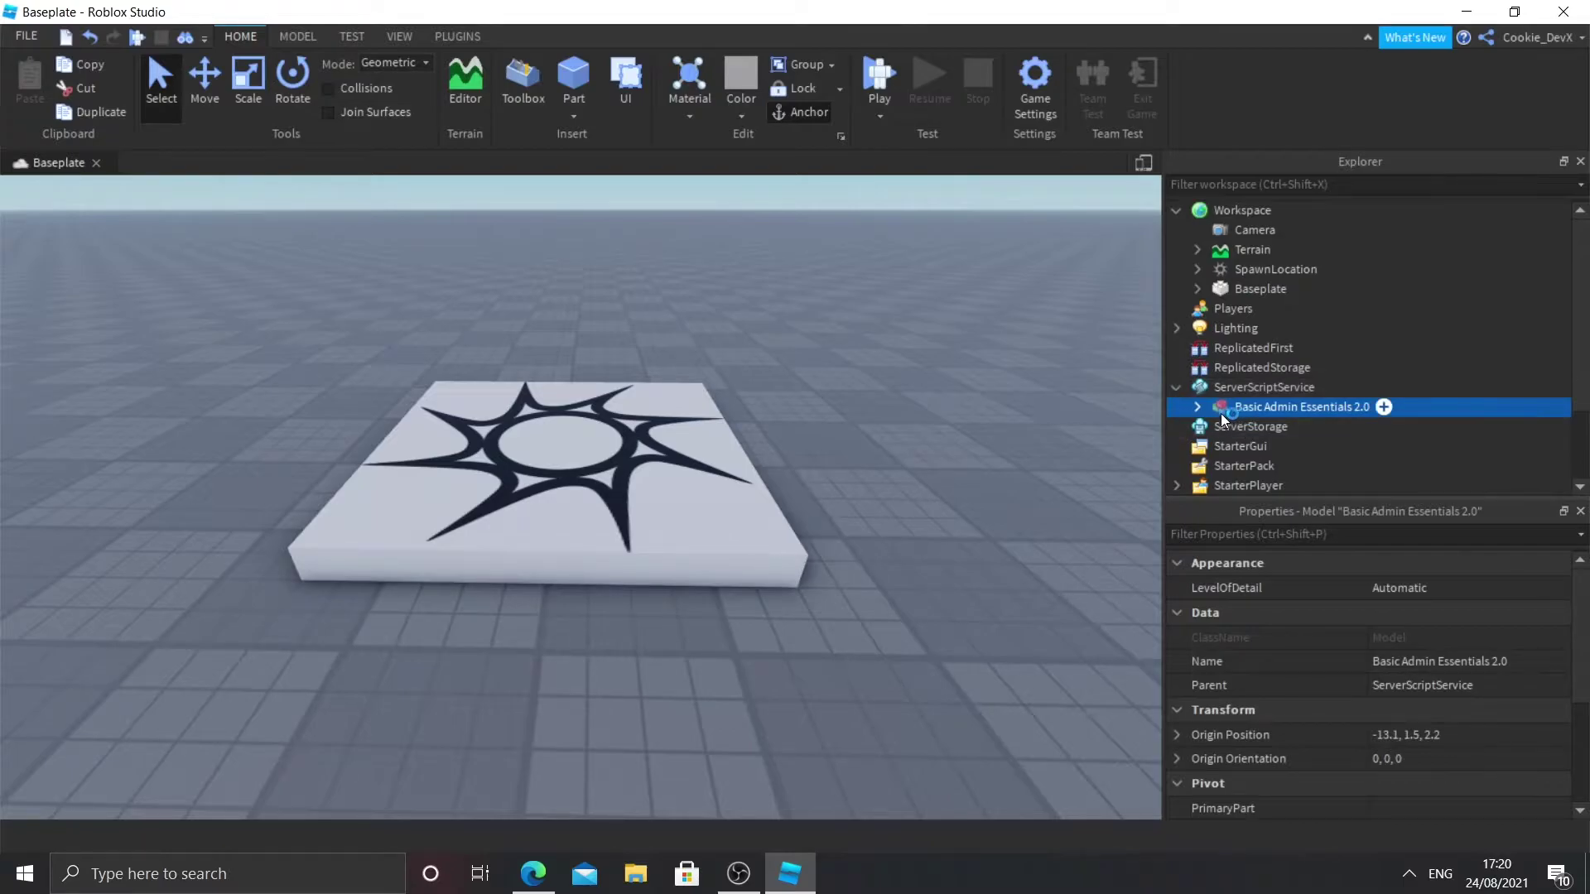
Open the Basic Admin Essentials 2.0 script contained in the model for editing.
left_click(1197, 406)
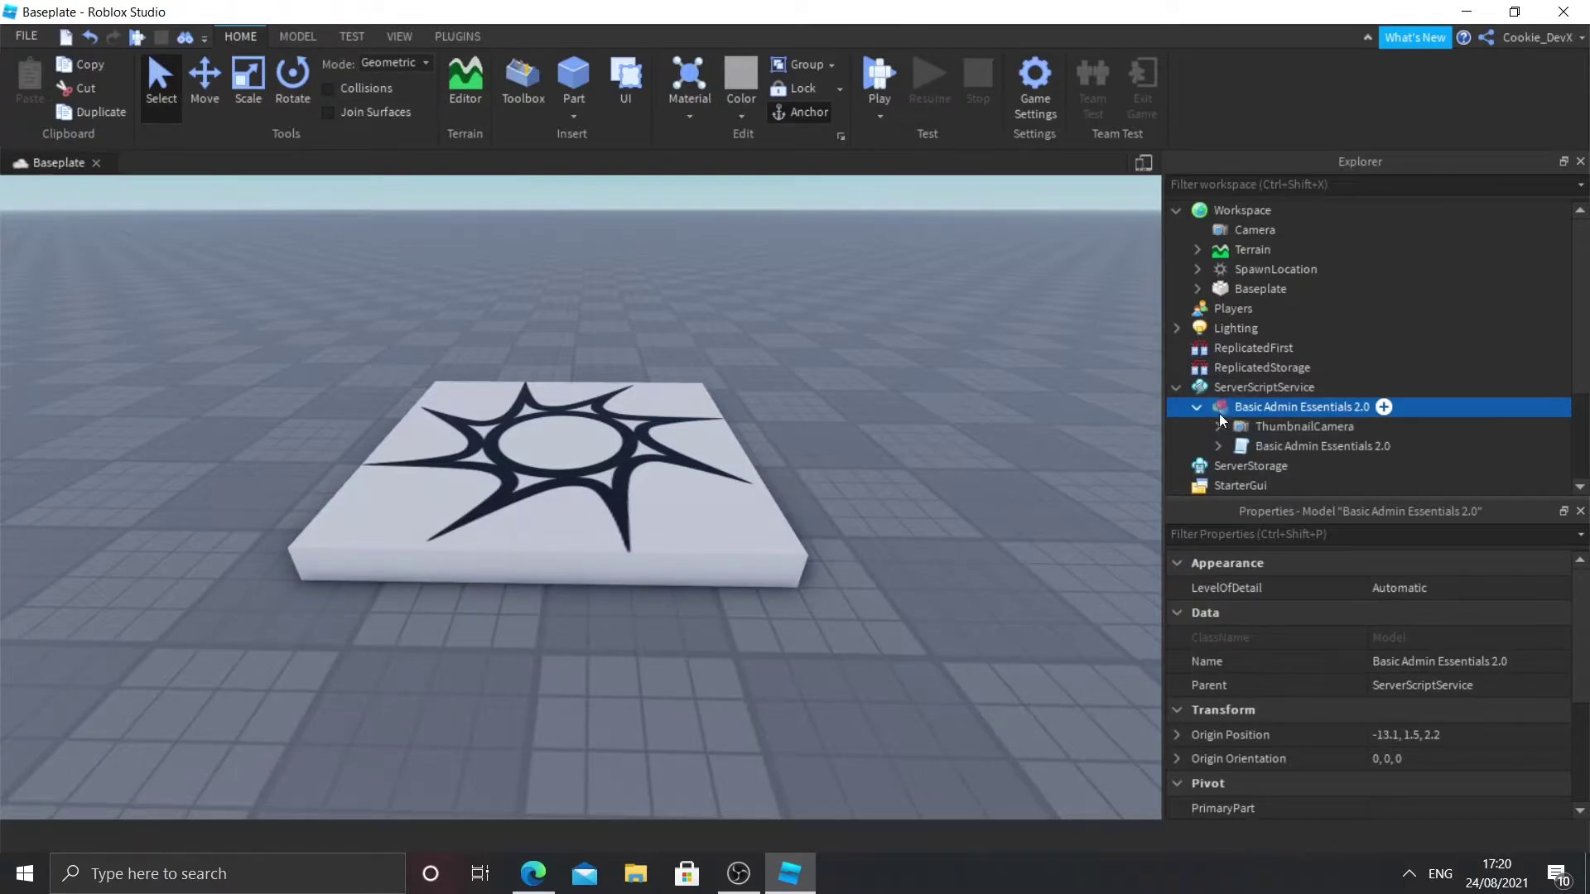
left_click(1294, 446)
double_click(1295, 444)
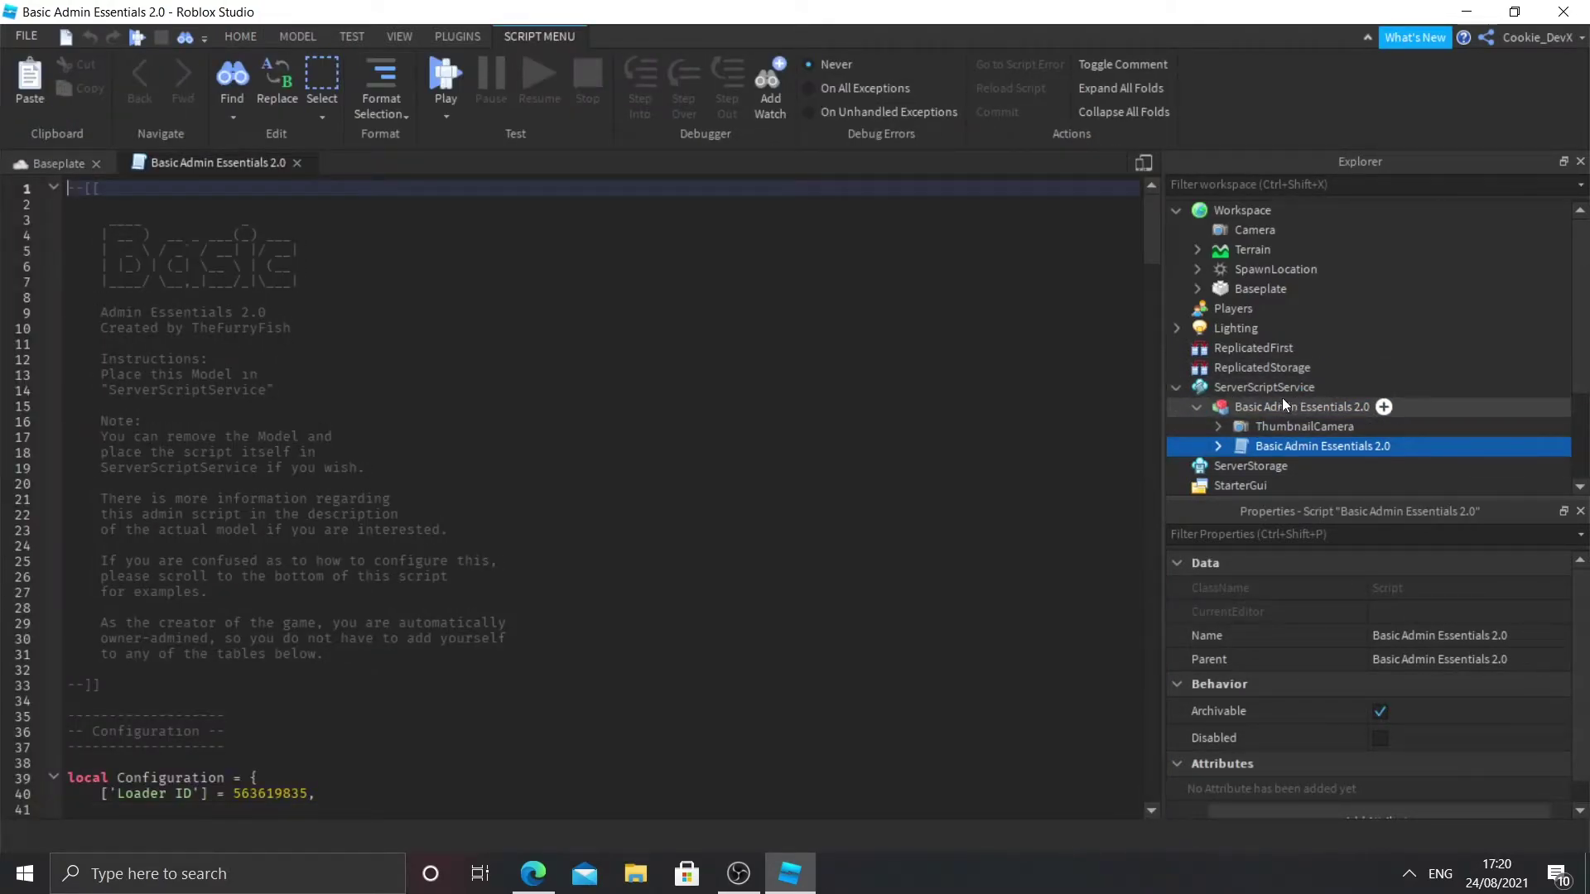
left_click(1197, 407)
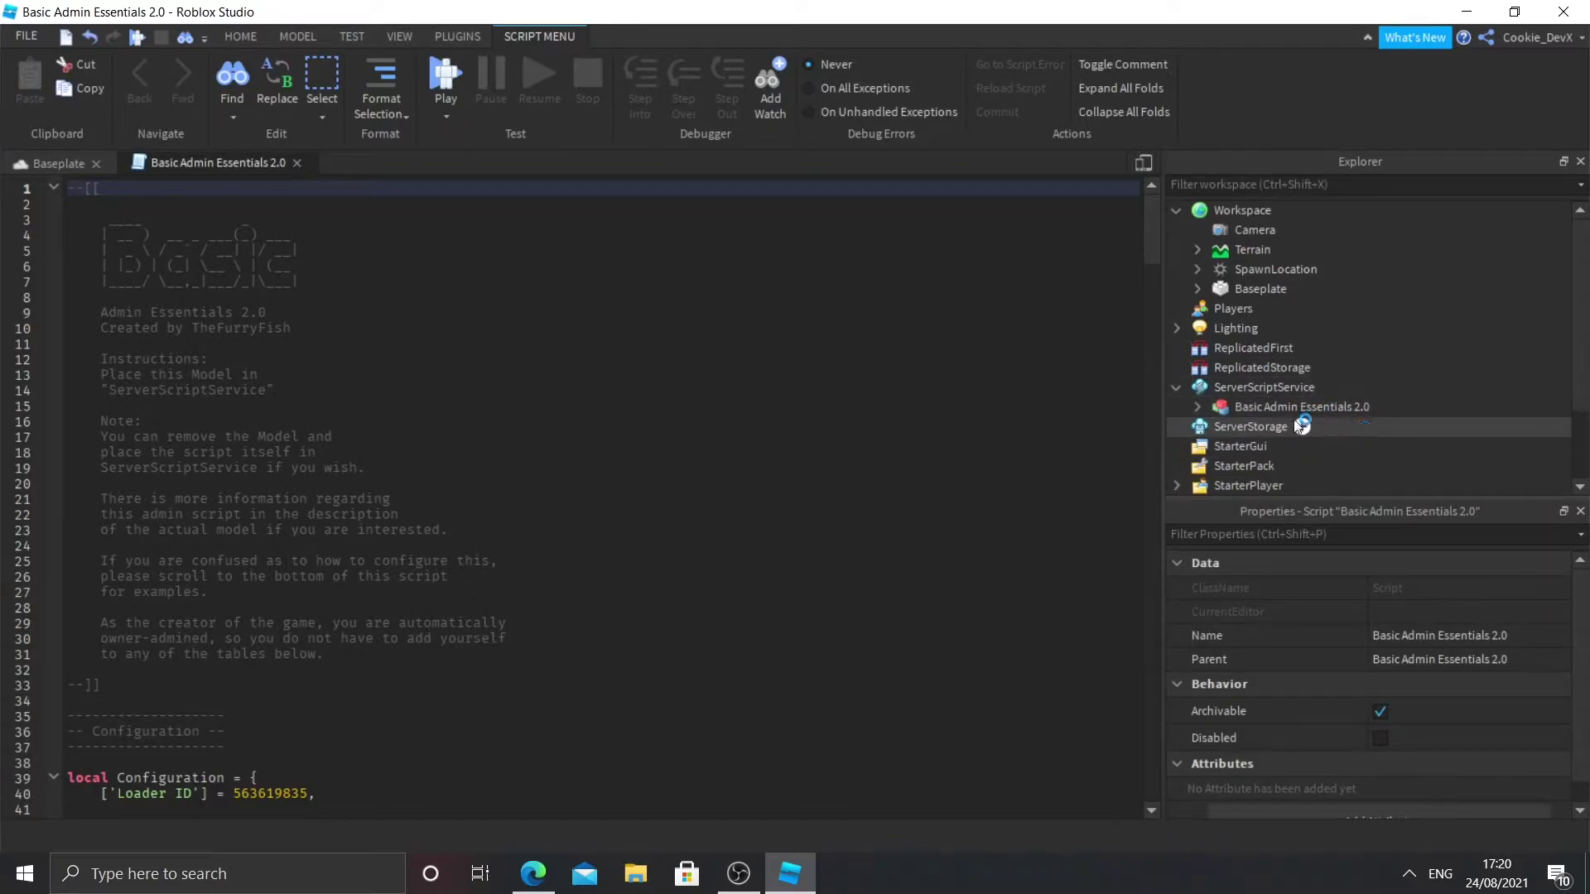
left_click(1197, 407)
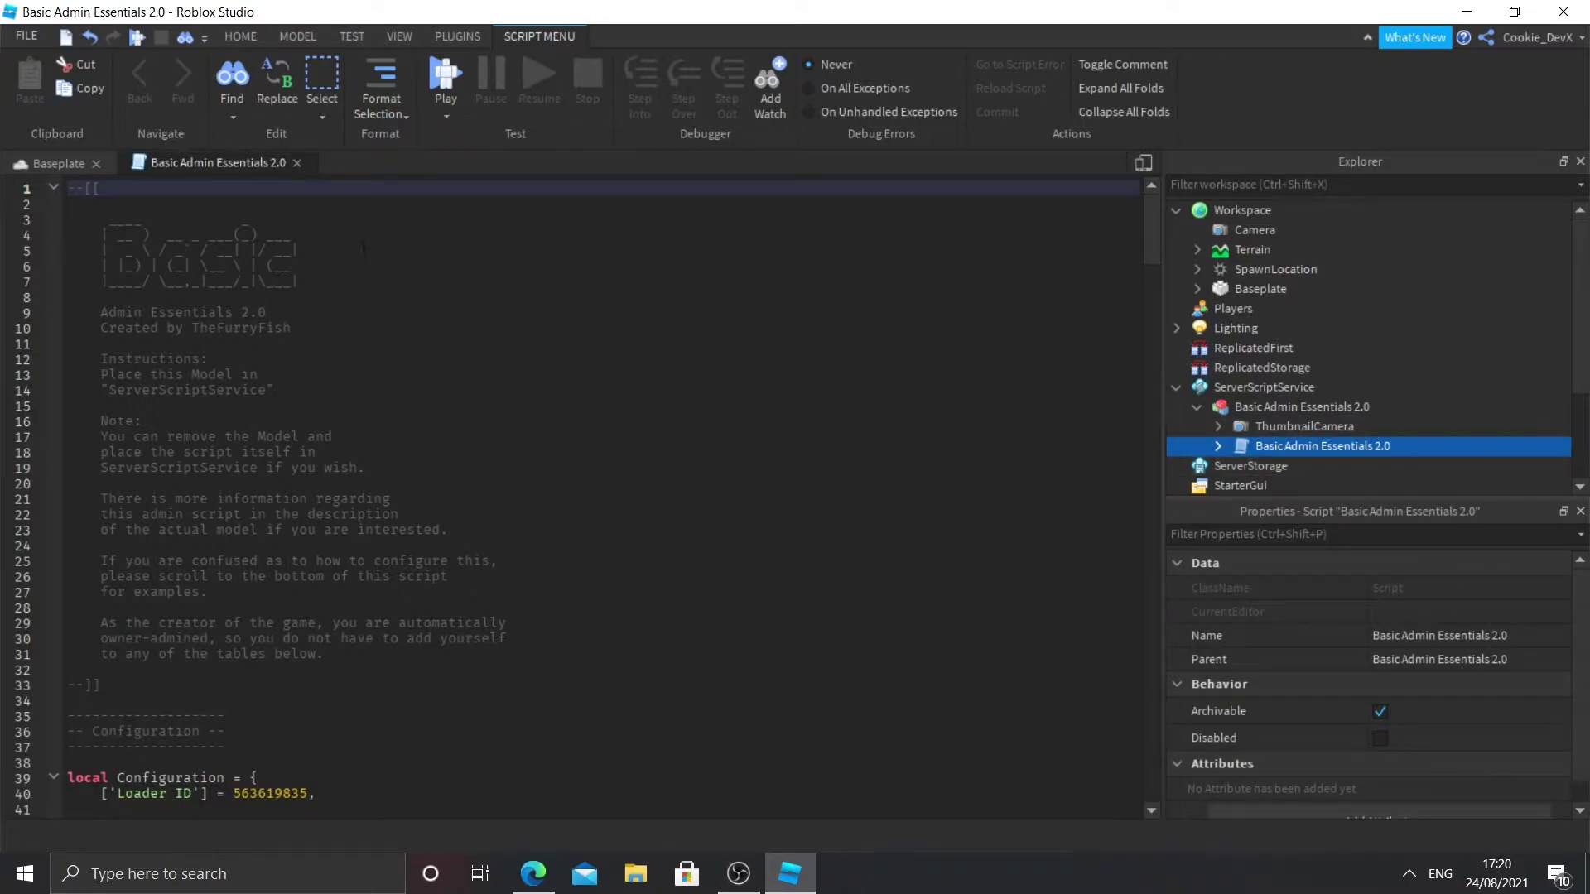
Examine the script's configuration section, including the format instructions, admin and ban tables, group settings and command options.
scroll(364, 257, "down", 9)
scroll(372, 290, "down", 9)
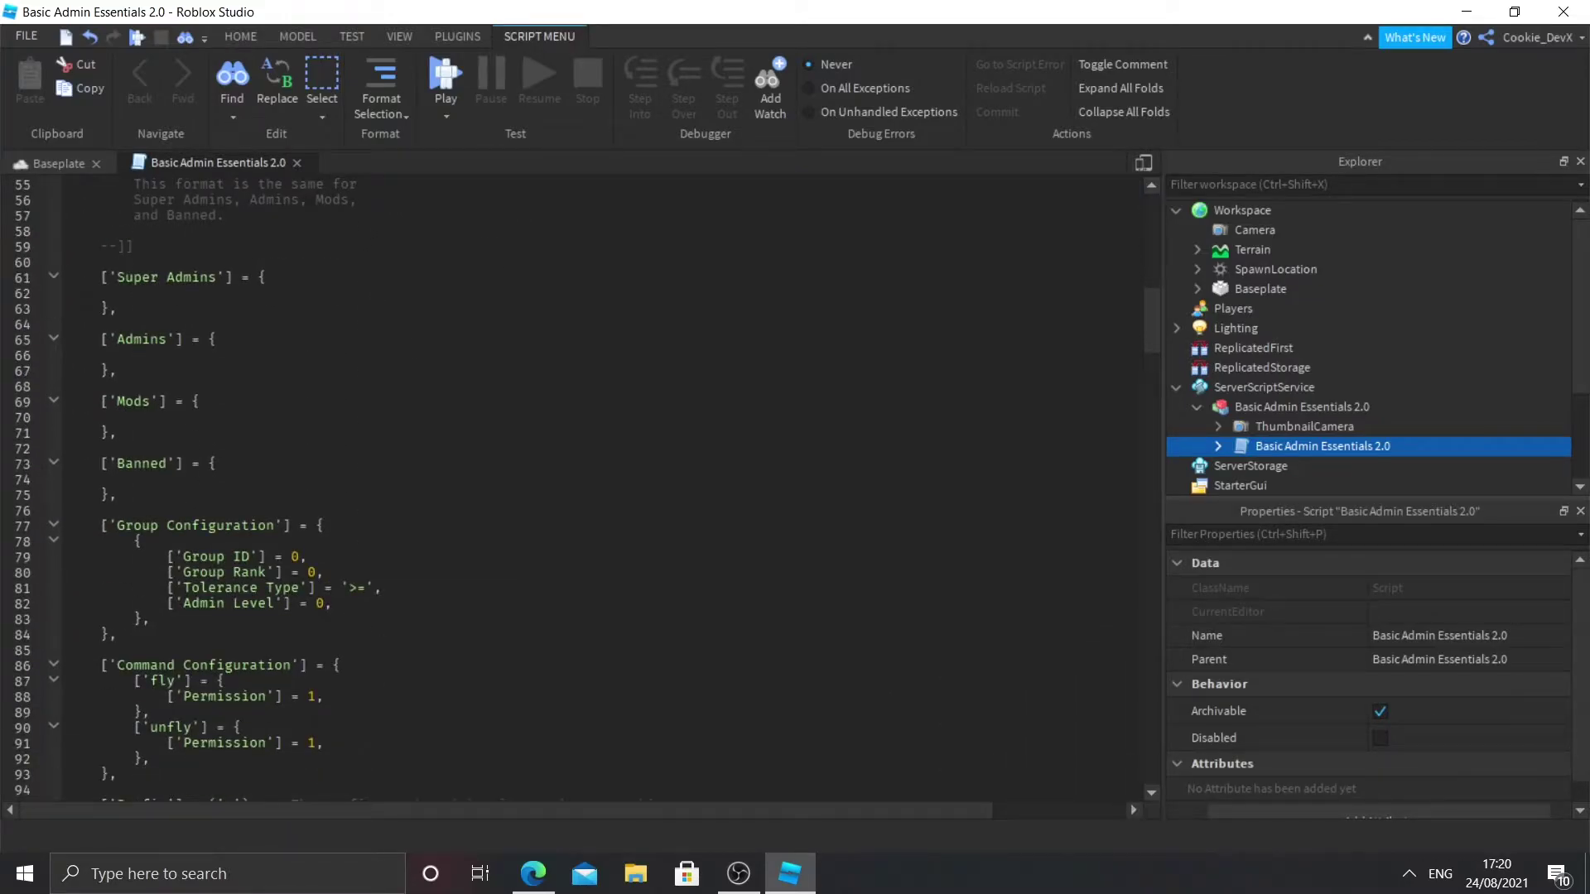
left_click_drag(76, 281, 994, 575)
left_click(428, 602)
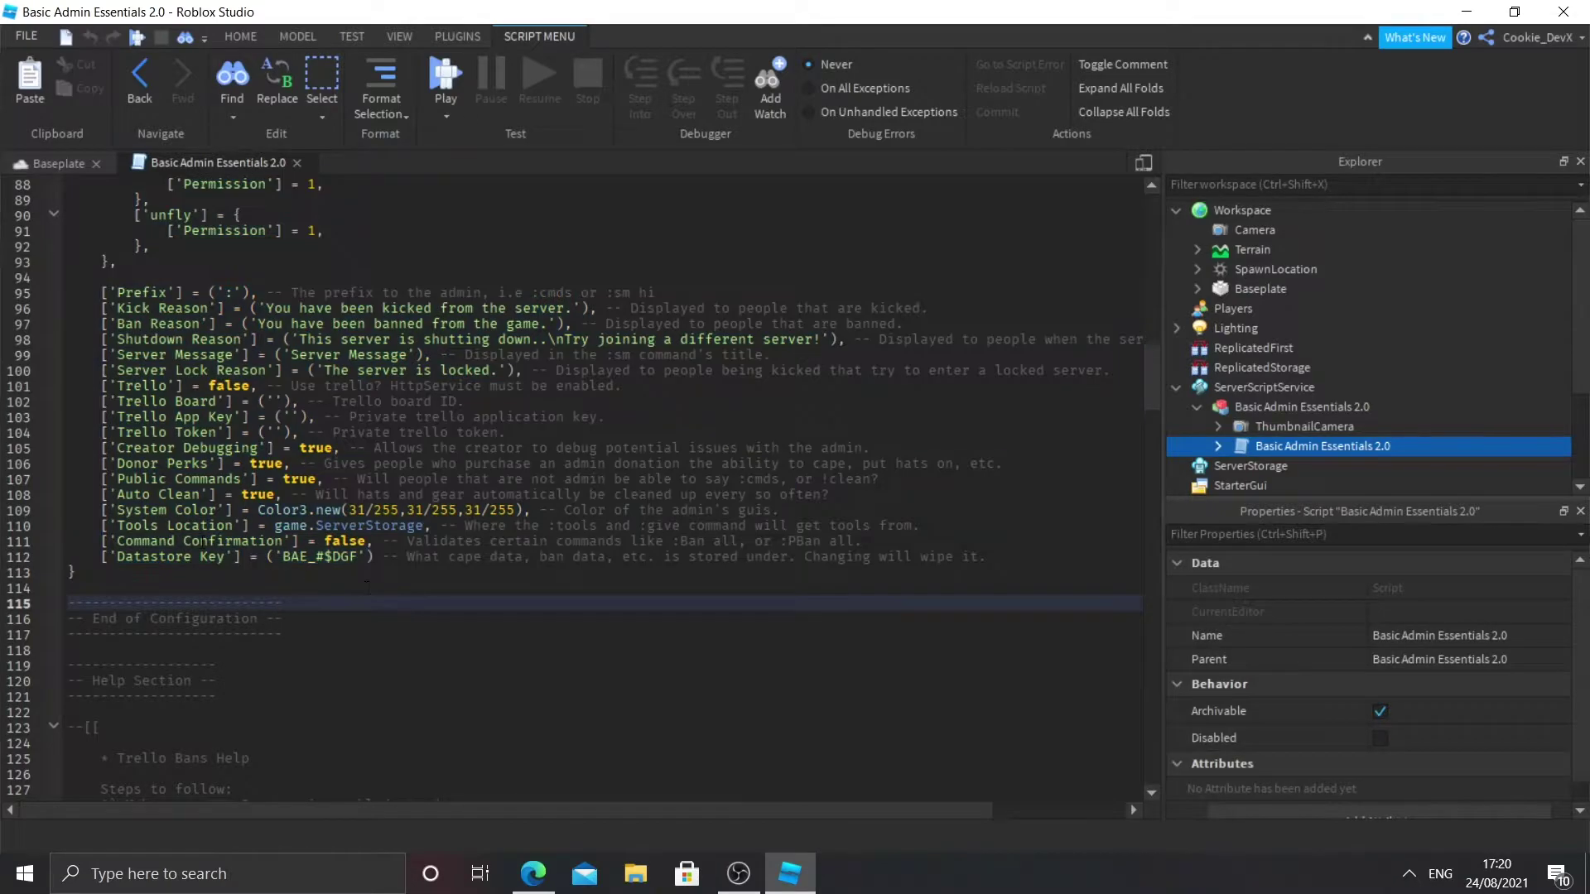
scroll(460, 430, "up", 3)
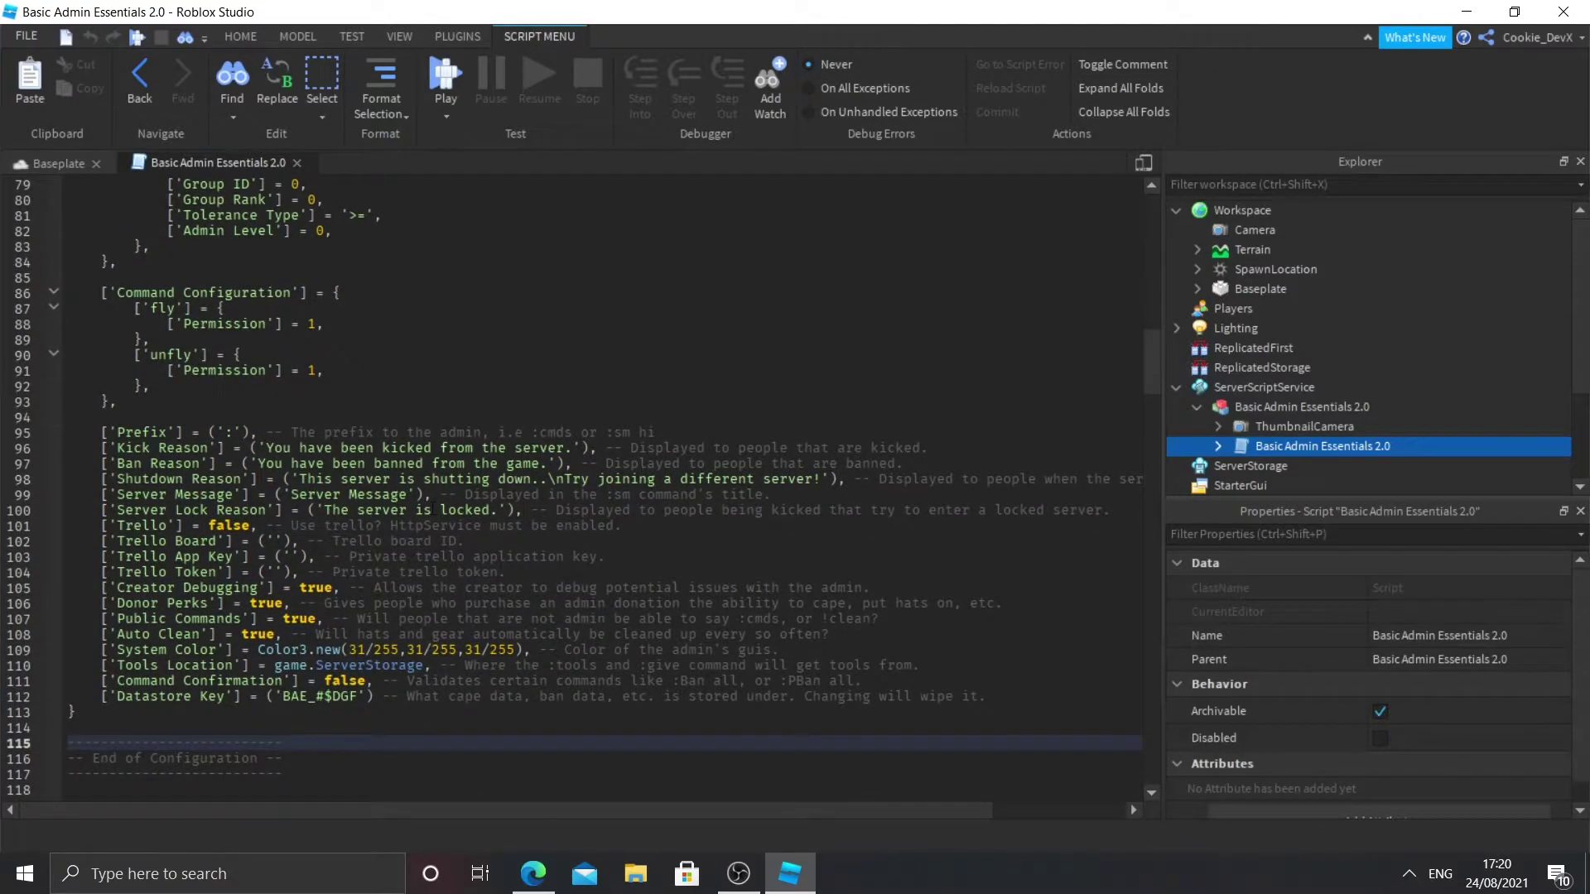
scroll(432, 509, "up", 13)
scroll(376, 453, "up", 6)
scroll(384, 324, "down", 5)
left_click_drag(165, 372, 332, 465)
scroll(311, 476, "down", 4)
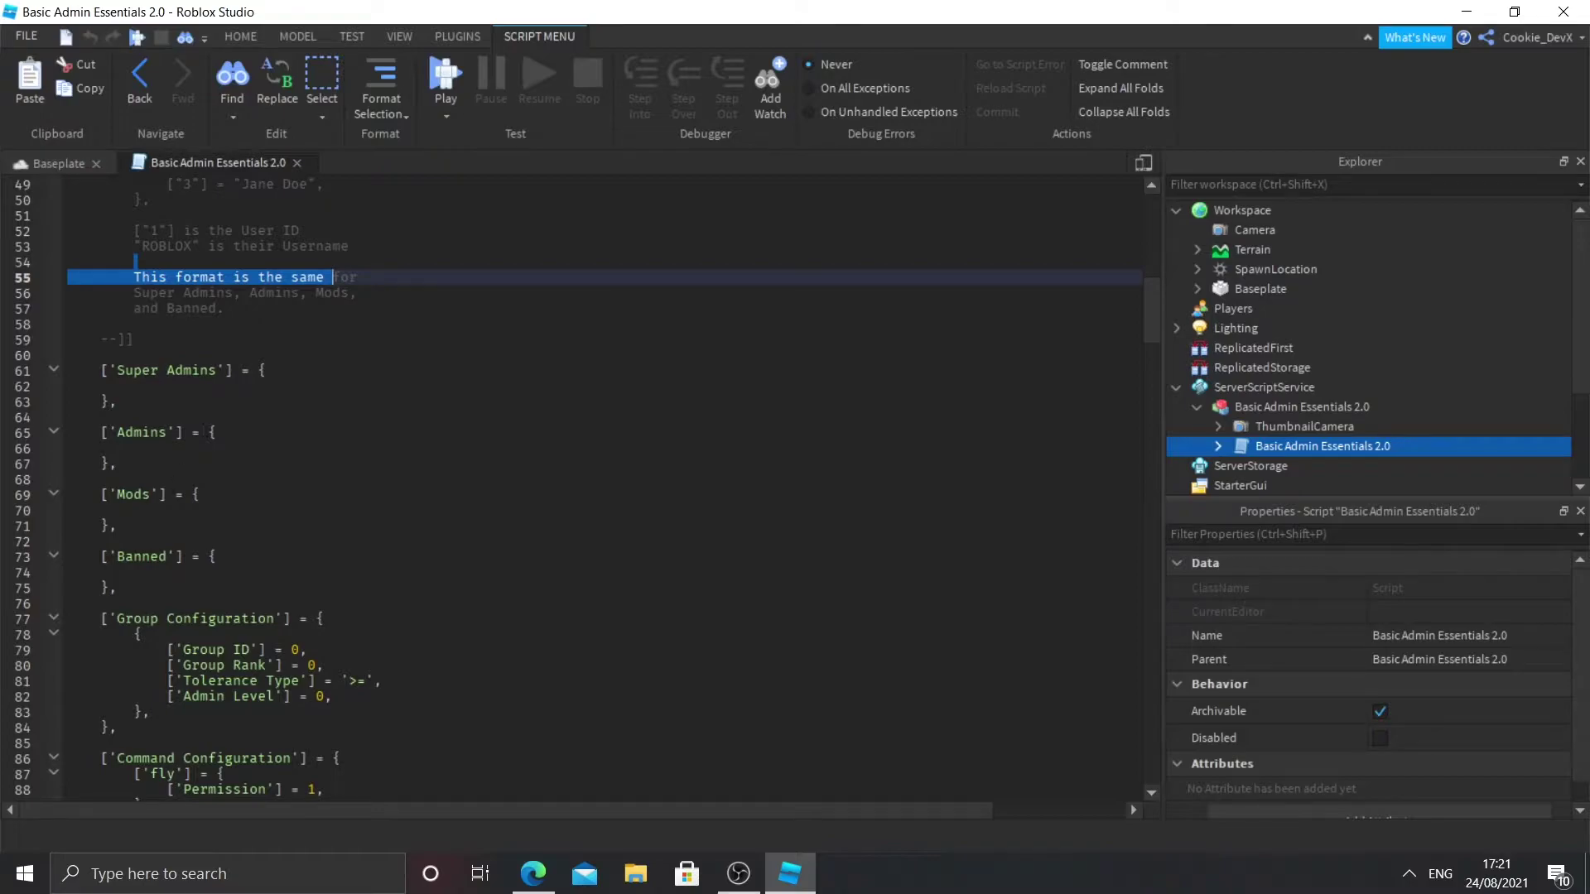
left_click_drag(68, 370, 403, 577)
left_click(304, 601)
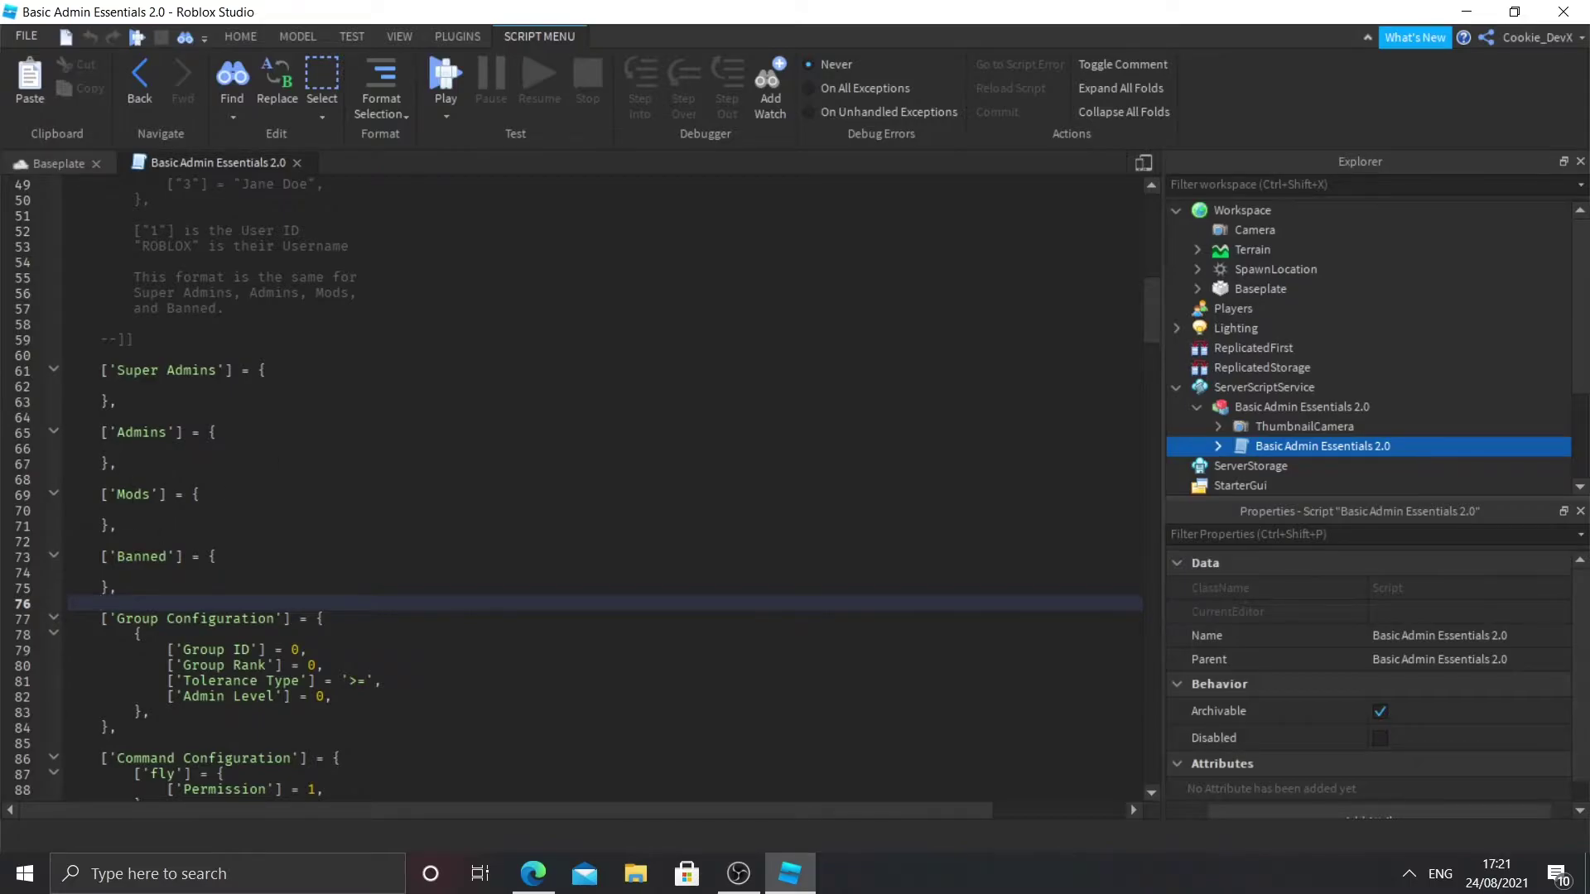
Add a blank entry [""] = "", inside the Super Admins table of the script.
scroll(298, 418, "up", 1)
left_click(160, 431)
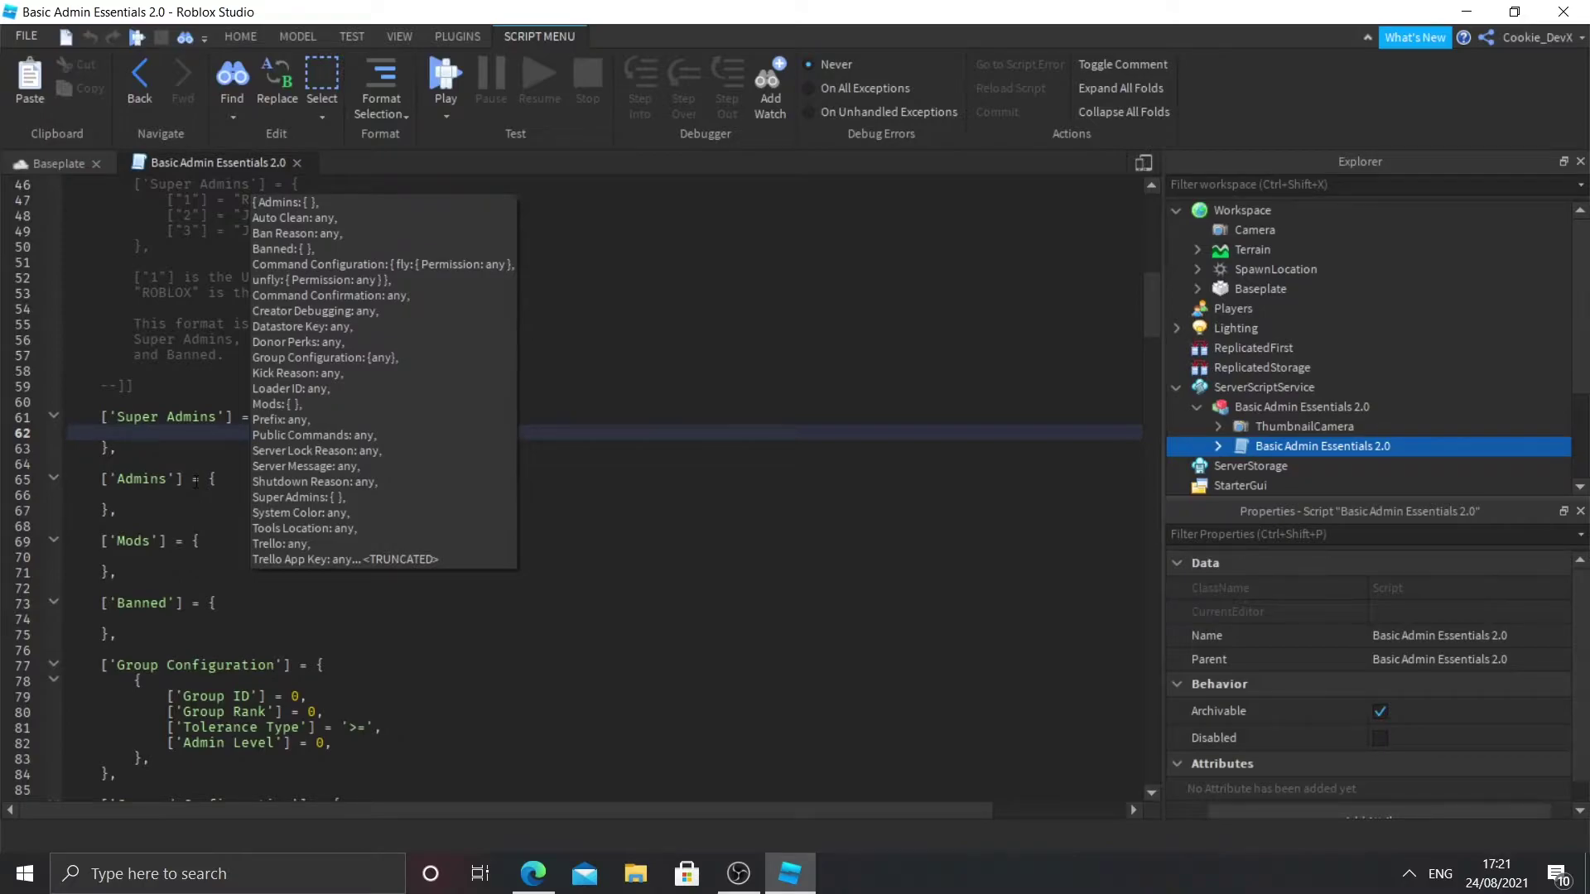
key("Tab")
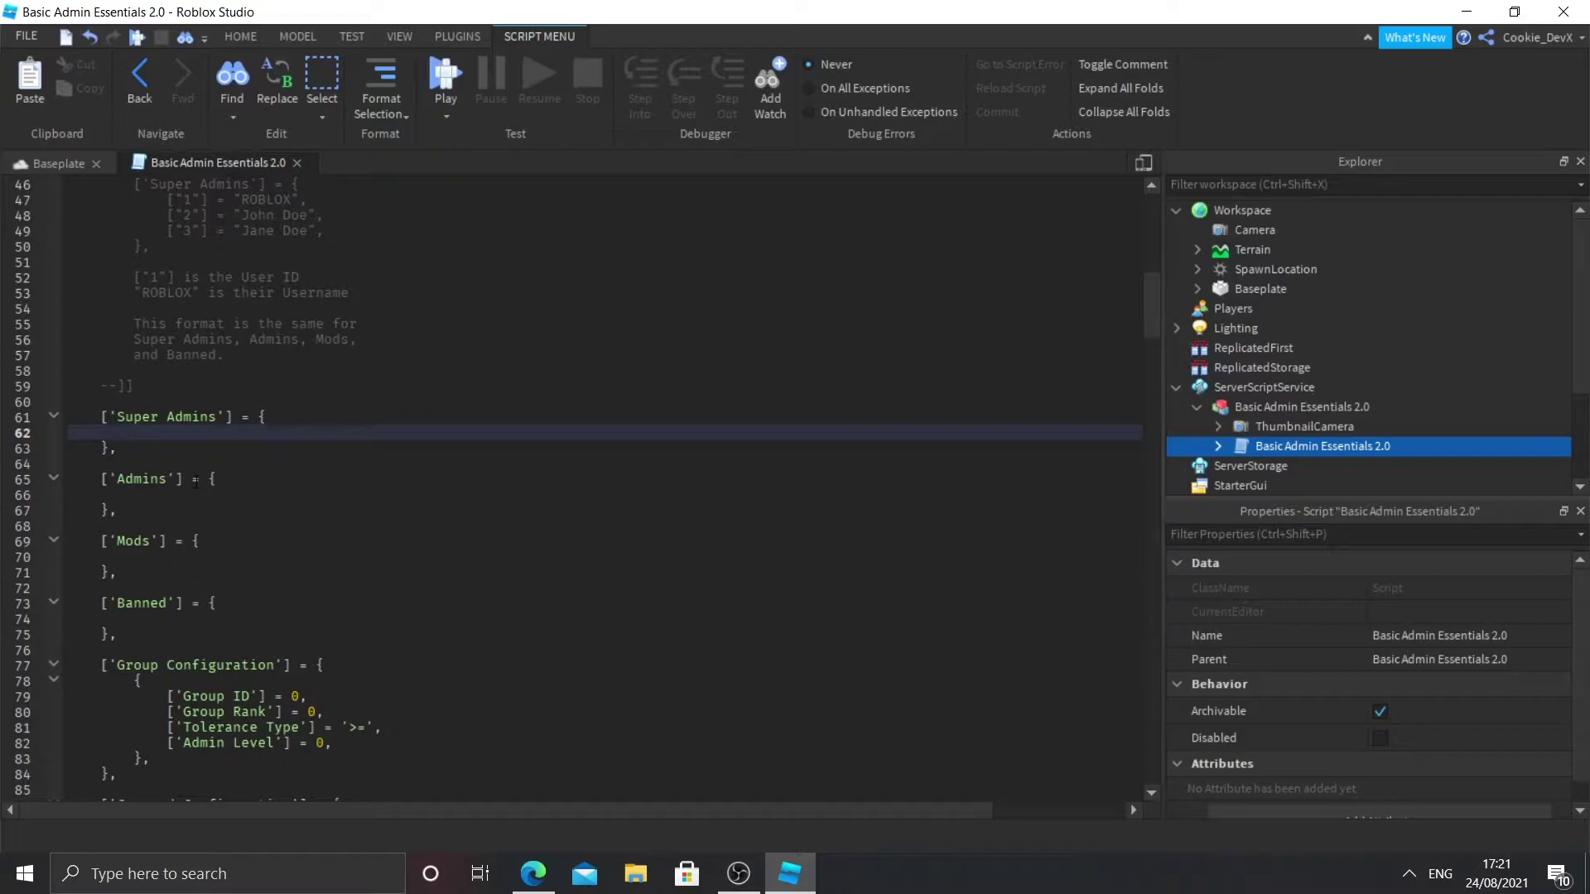
type("[")
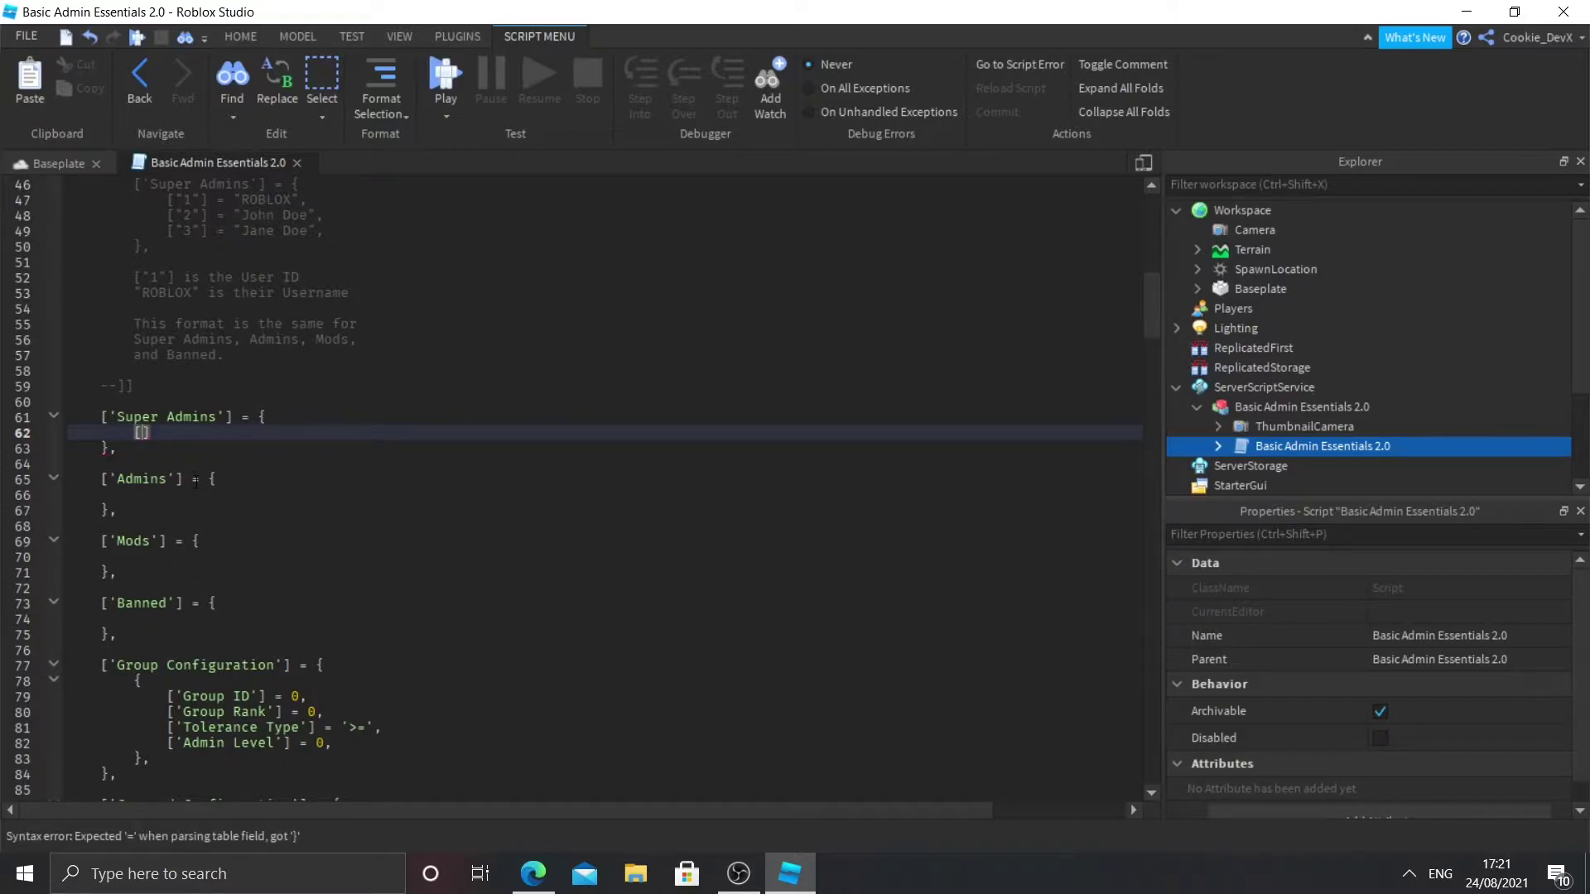
type("\"")
key("Right")
key("Right")
type("= \"\"")
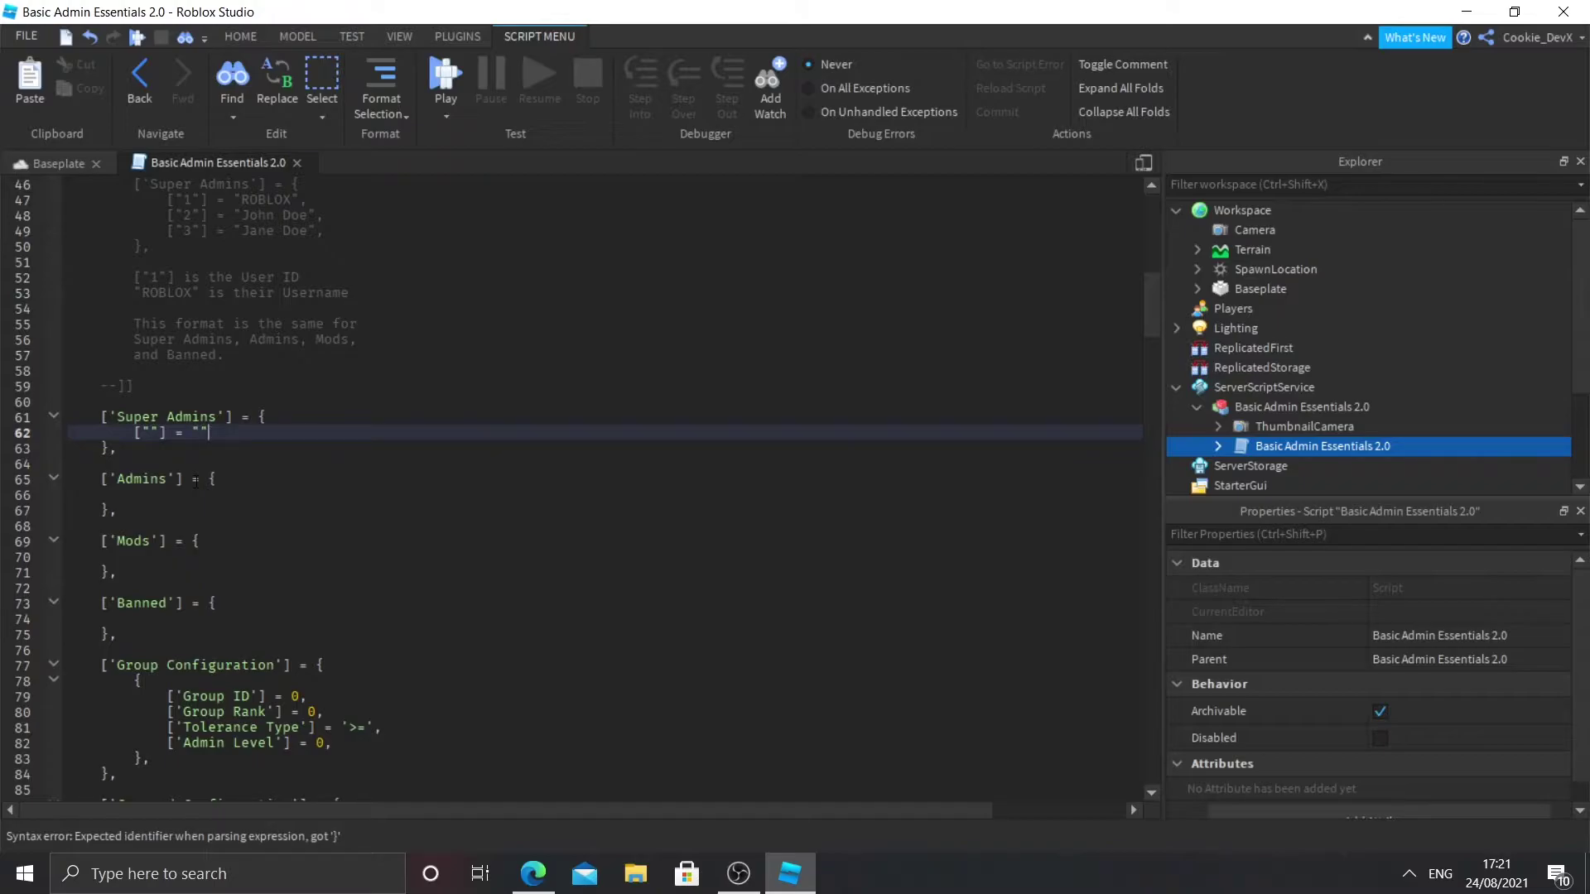
type(",")
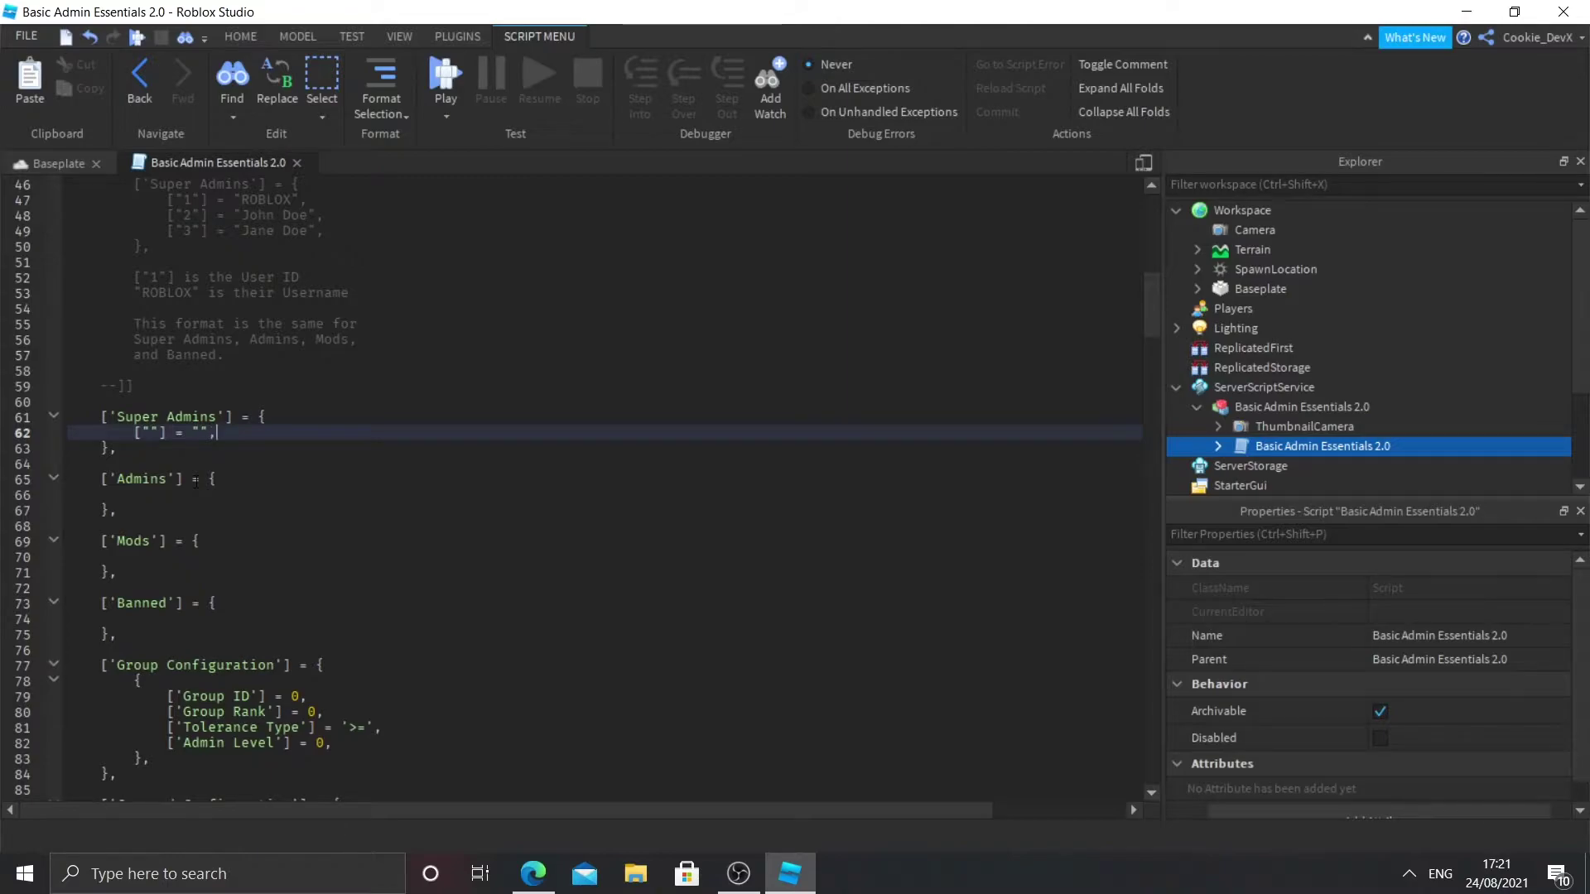
Switch to the browser and open the Roblox home page.
left_click(540, 879)
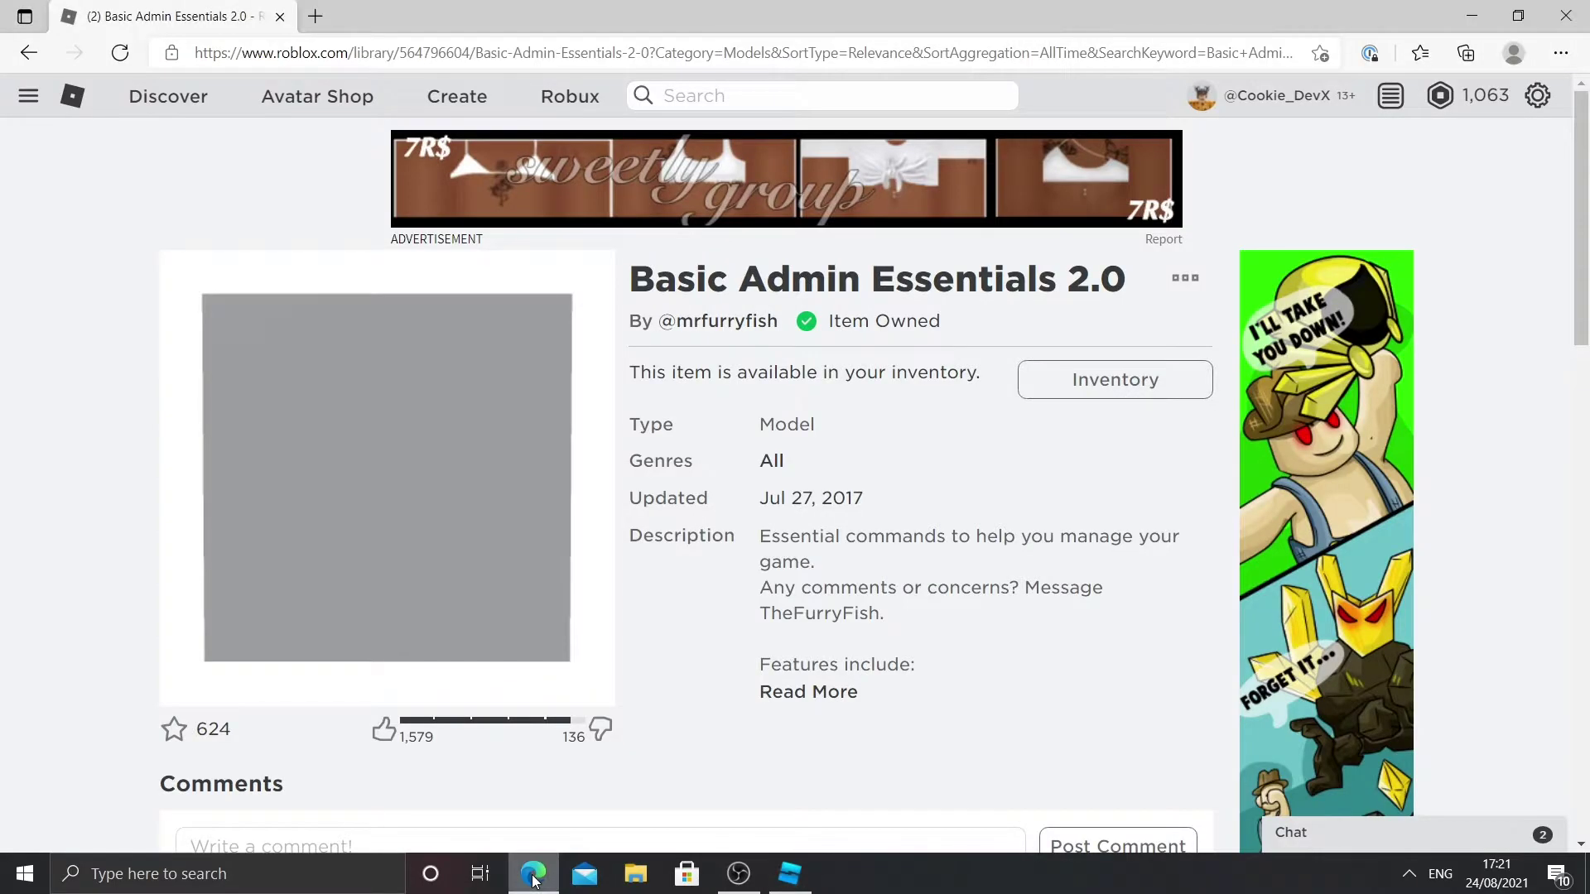
left_click(28, 96)
left_click(54, 199)
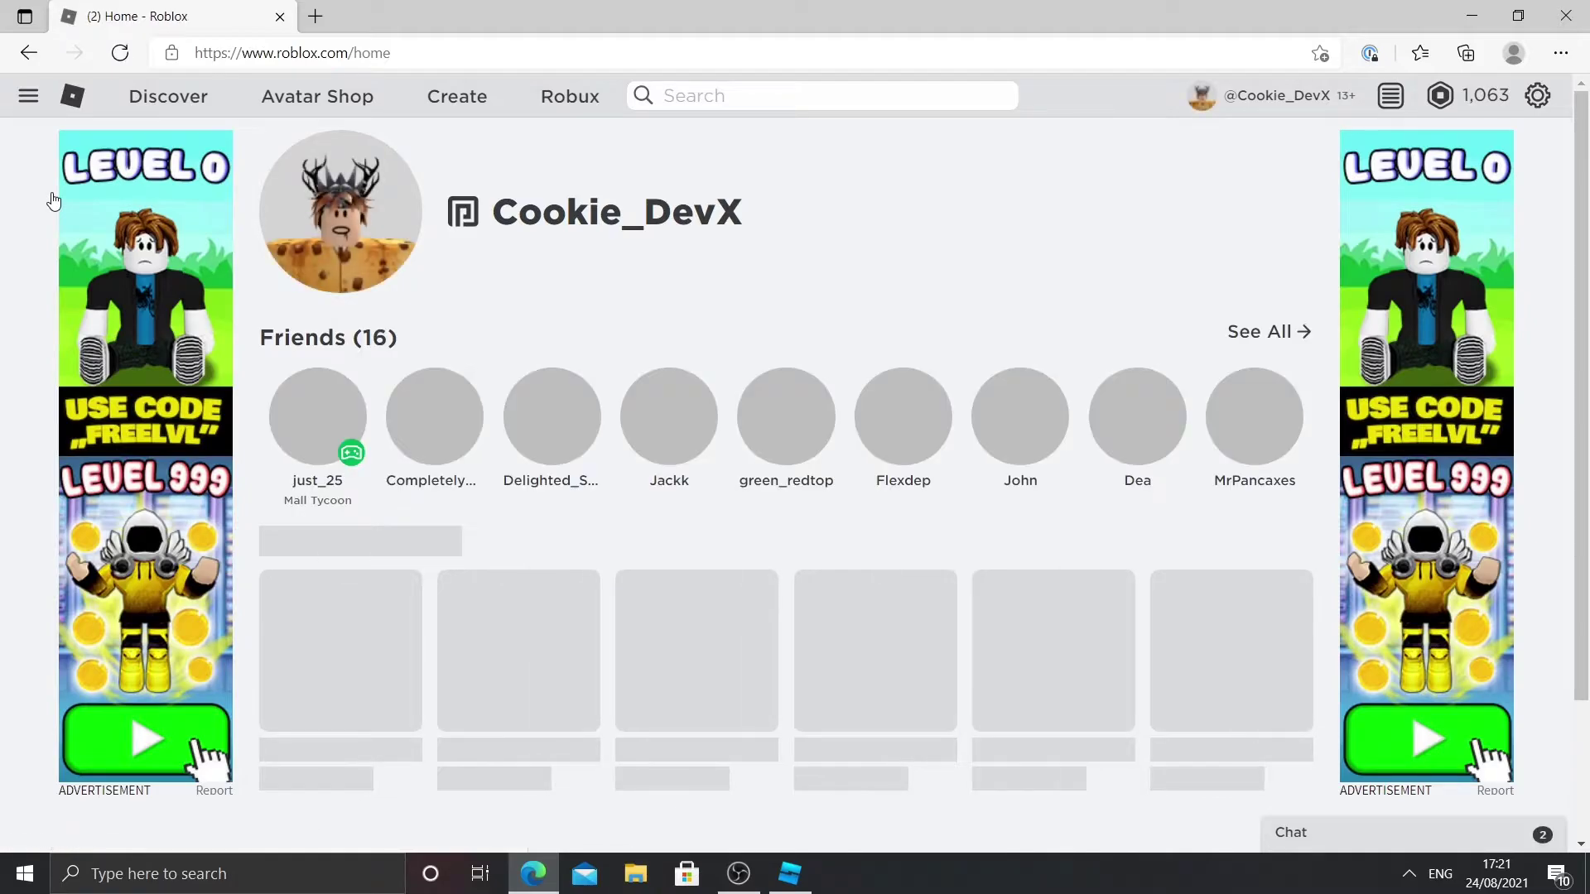
Open the profile page of the first friend listed on the Roblox home page.
right_click(309, 421)
left_click(274, 421)
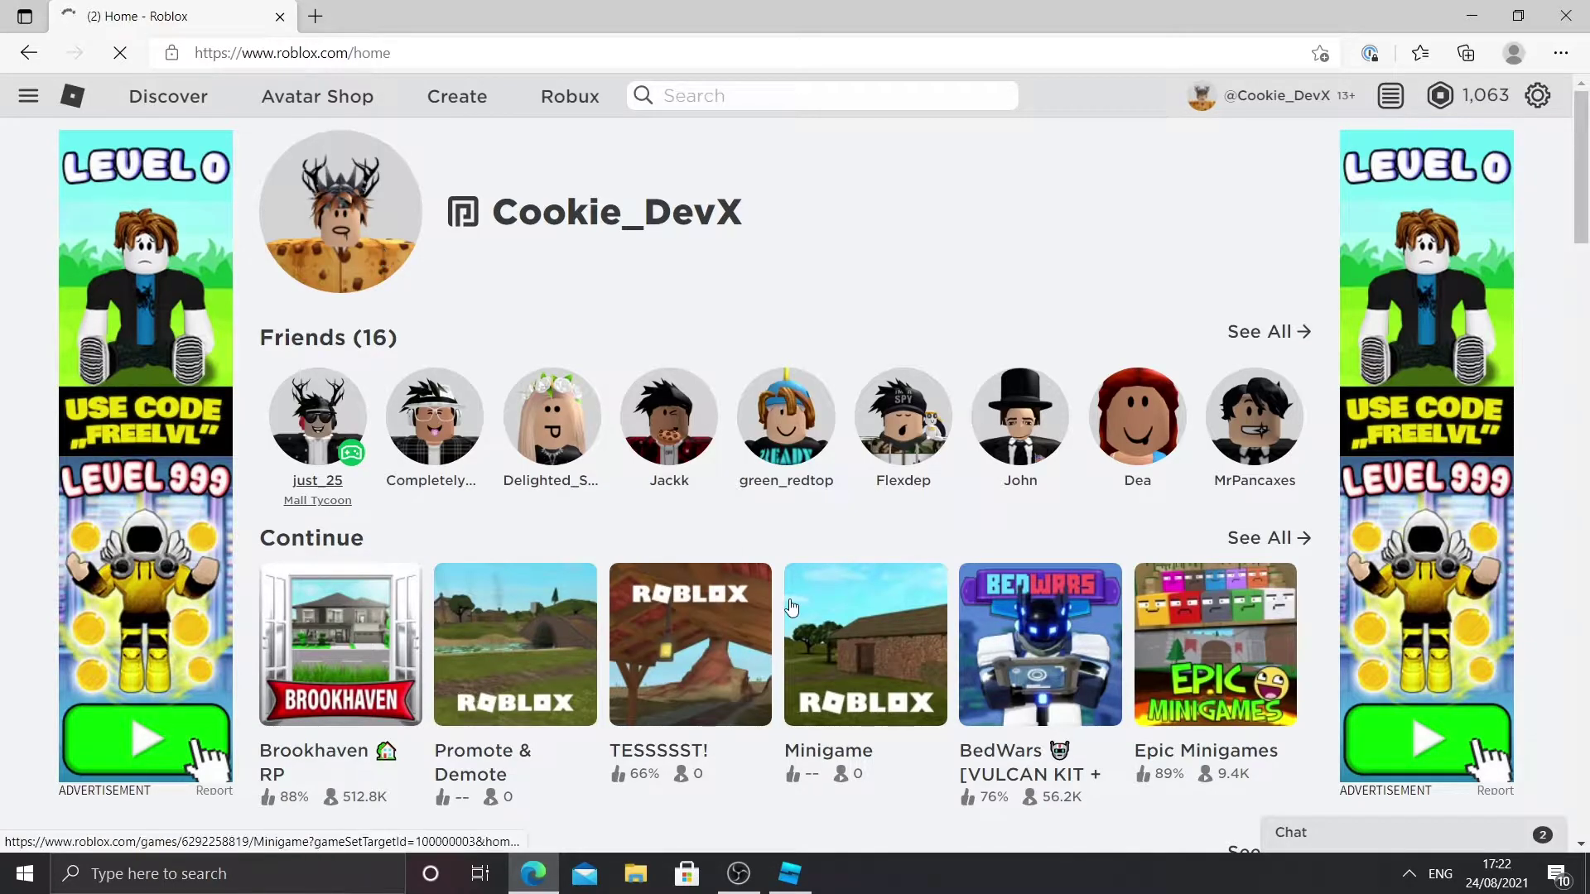
left_click(790, 873)
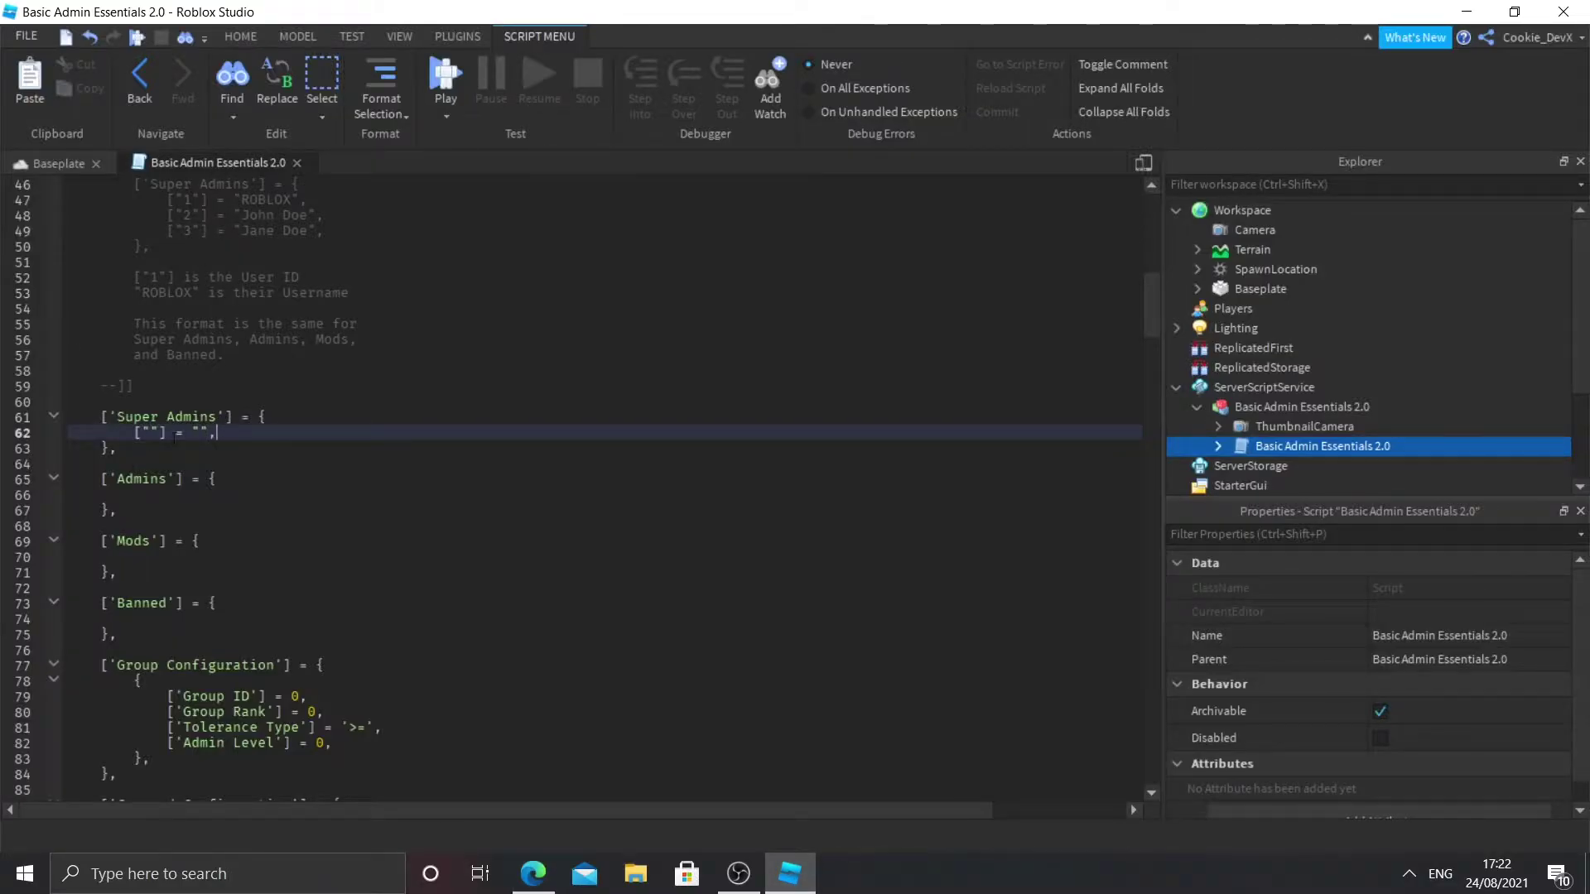
key("super+Tab")
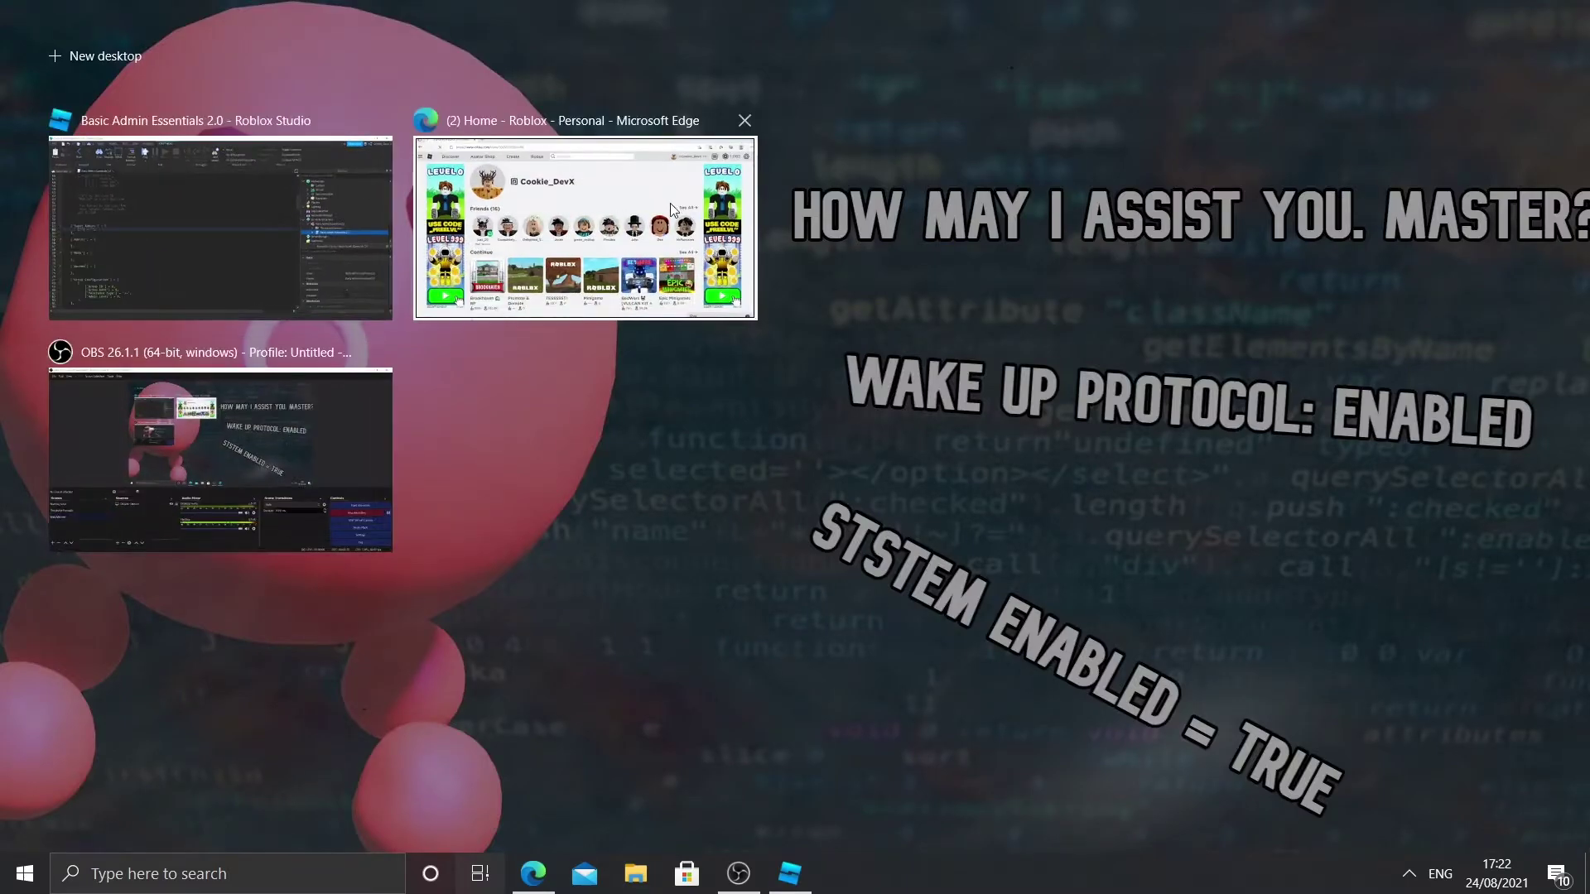
left_click(663, 212)
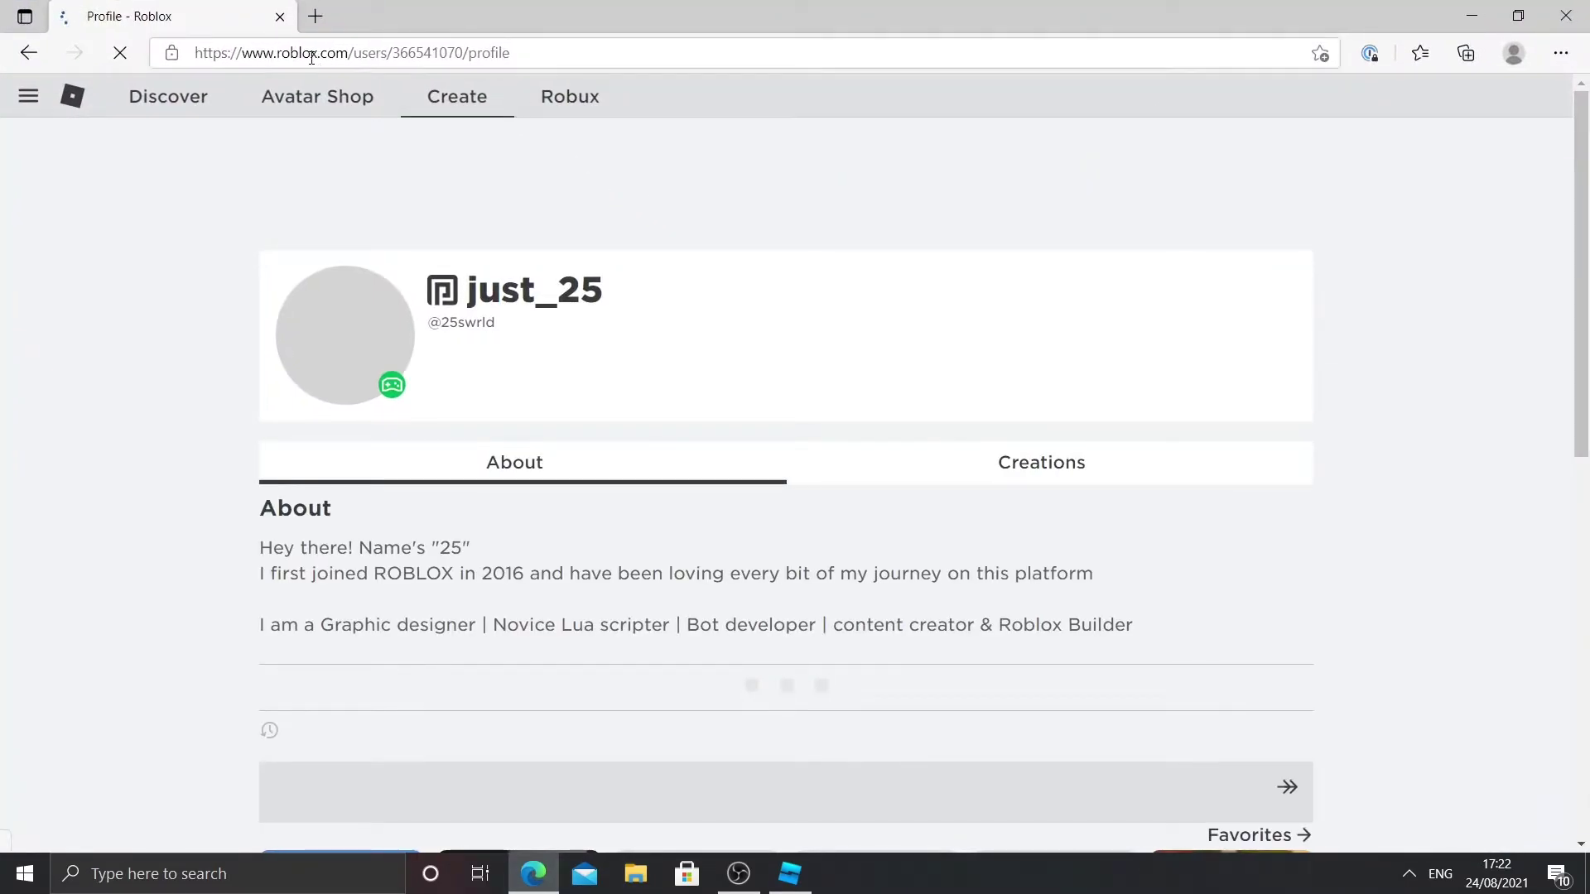
Copy the friend's user ID from the address of the profile page.
left_click(303, 53)
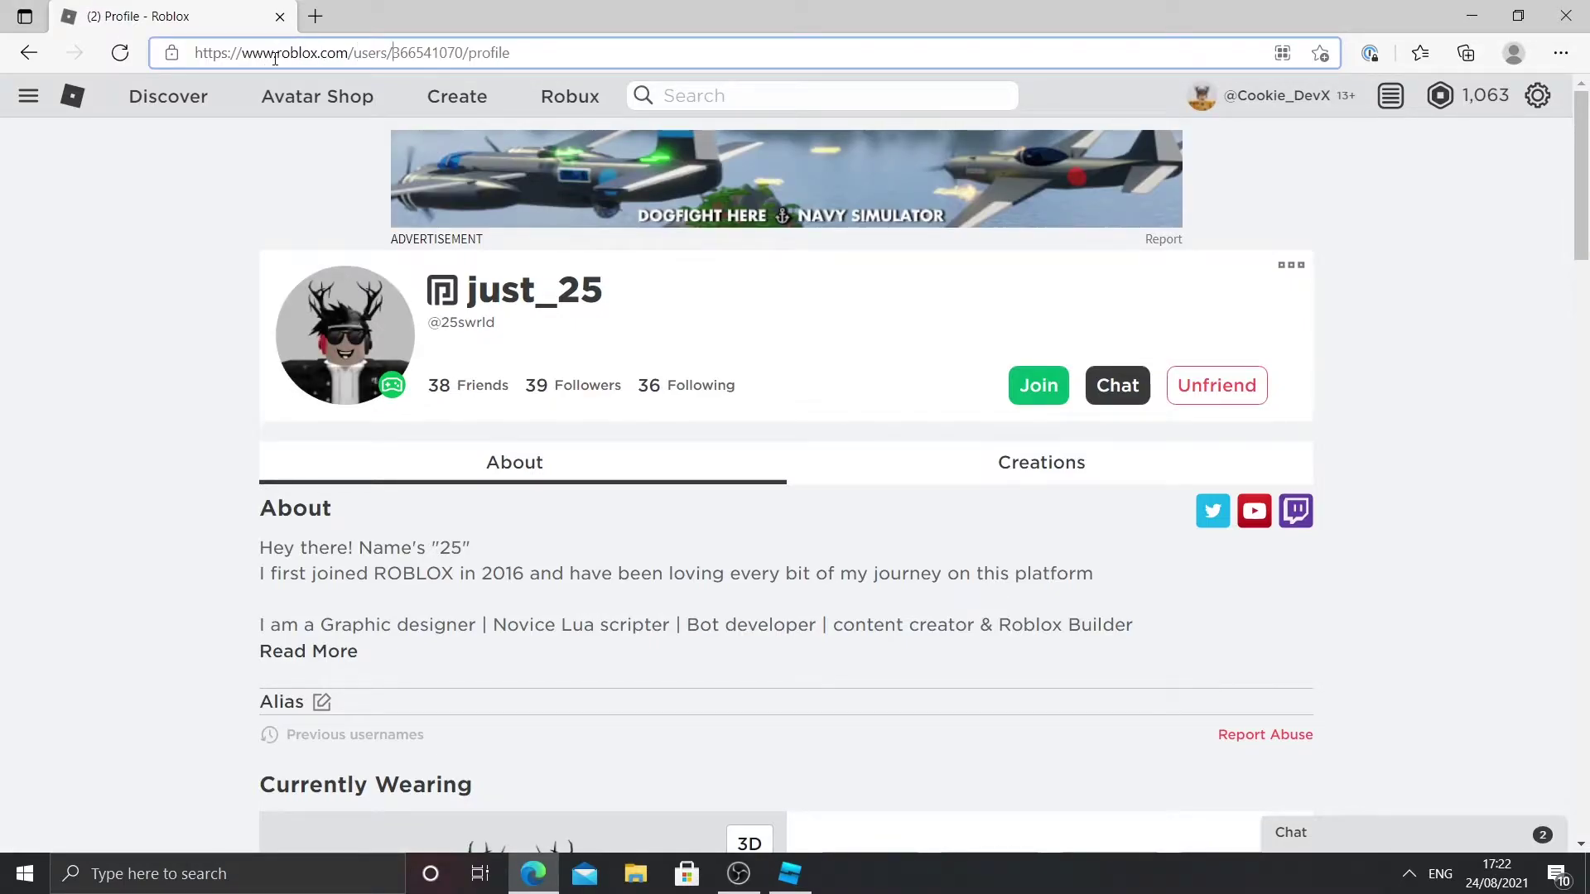
double_click(434, 51)
right_click(435, 53)
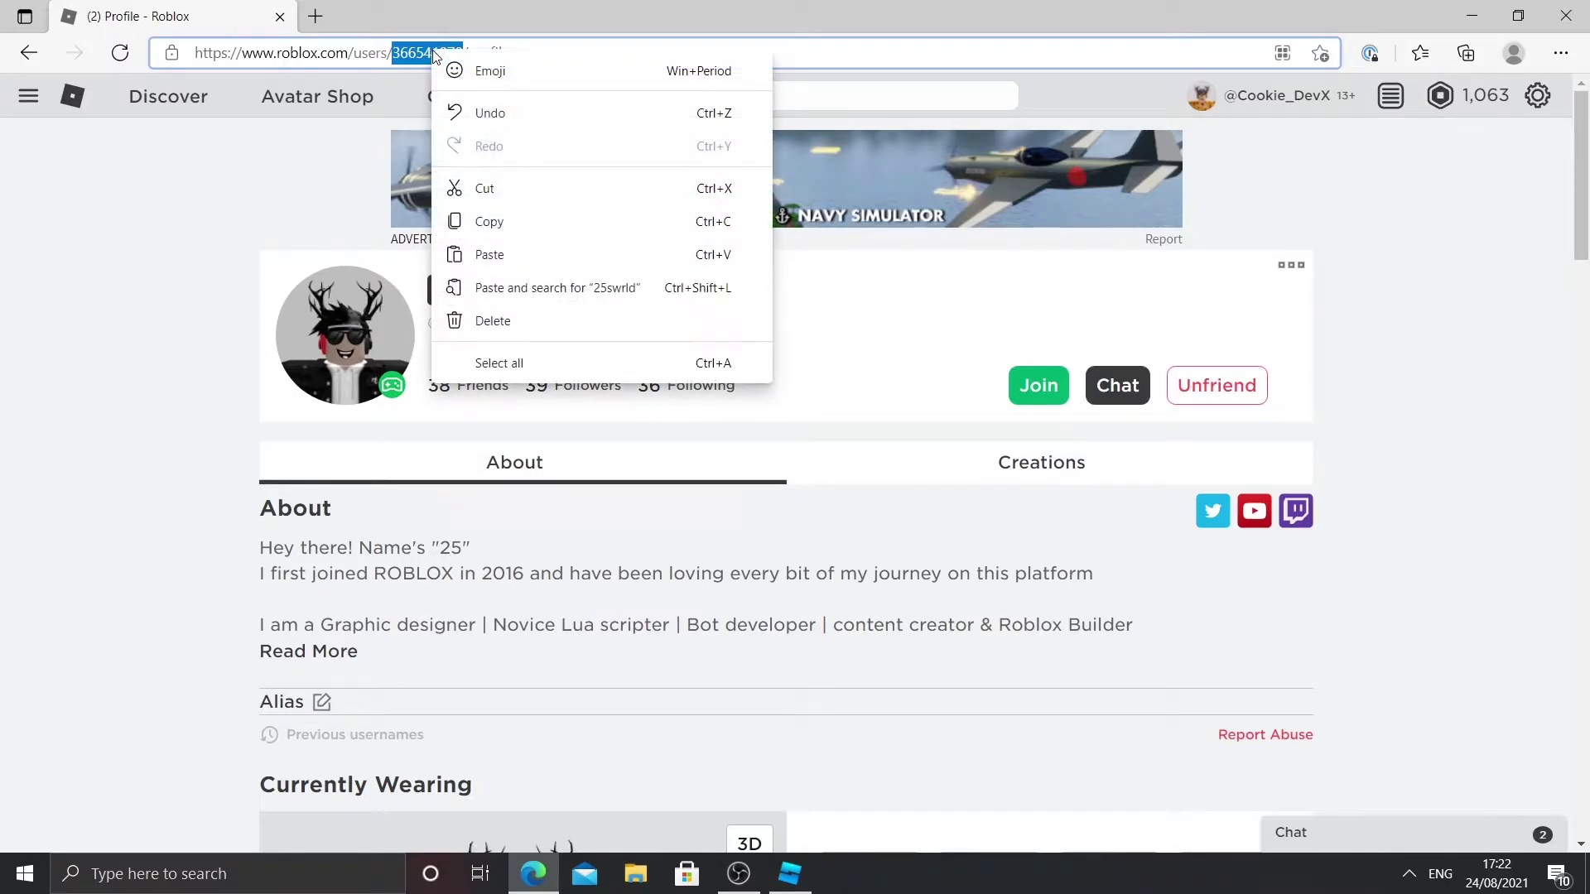
left_click(530, 222)
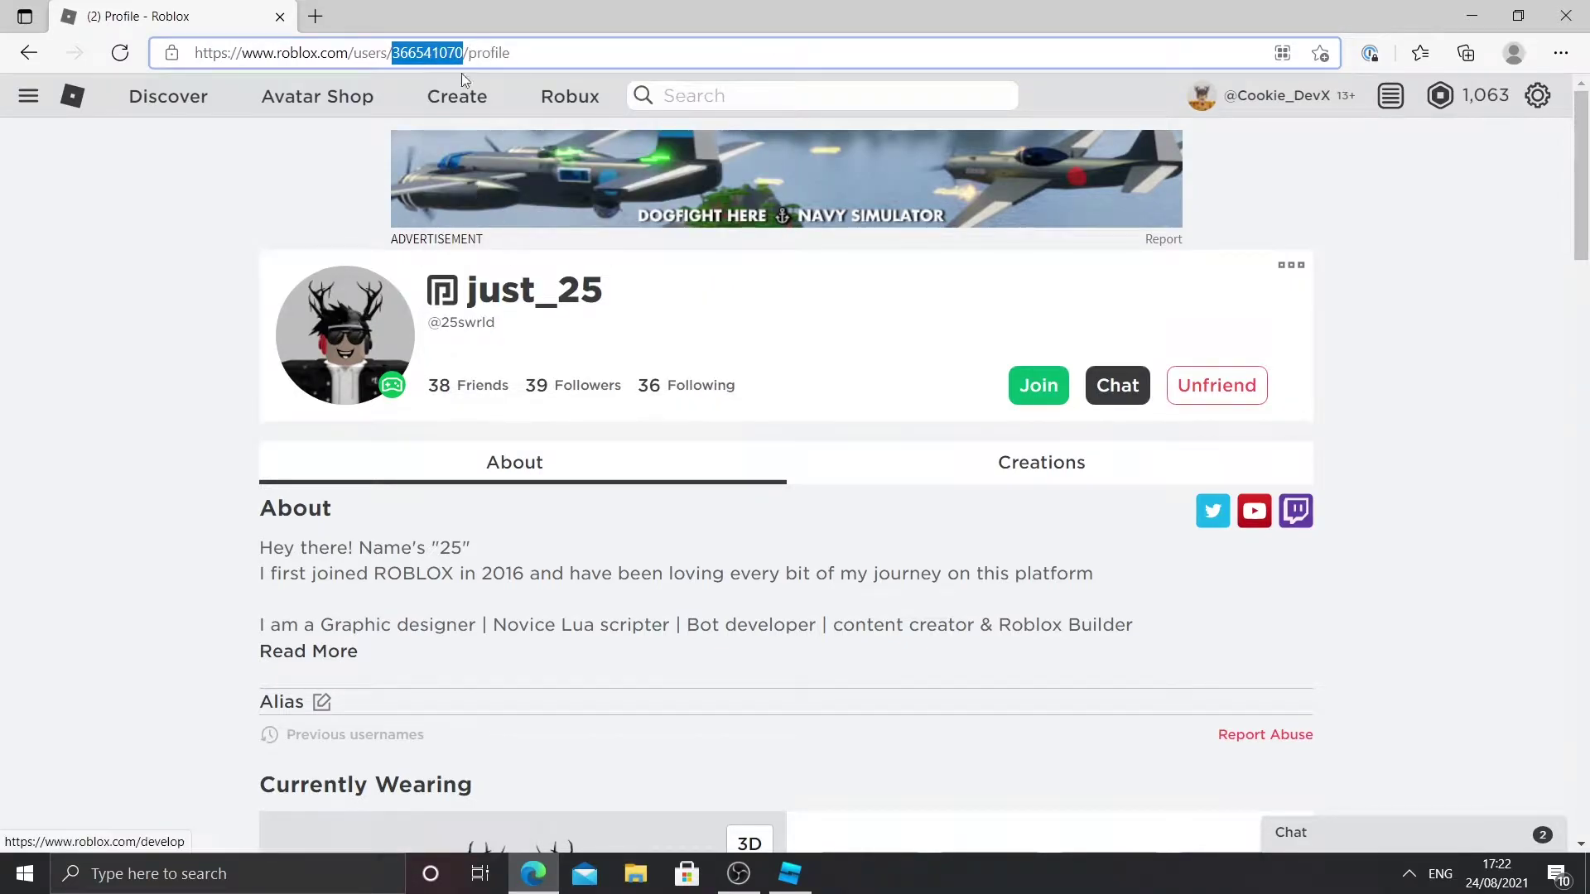
left_click(649, 329)
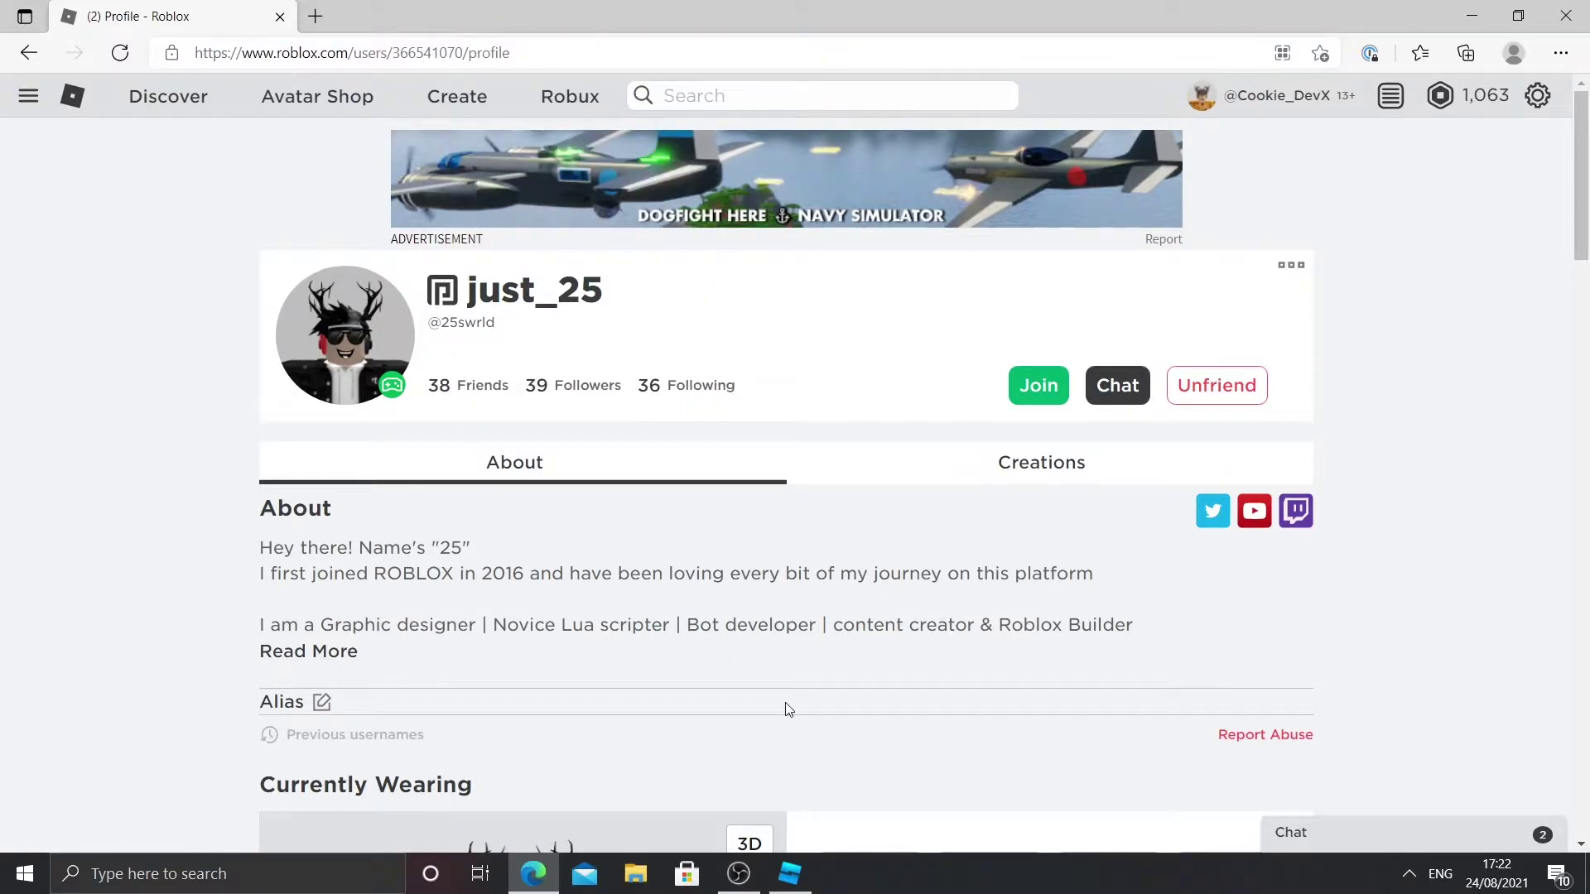
scroll(574, 752, "down", 2)
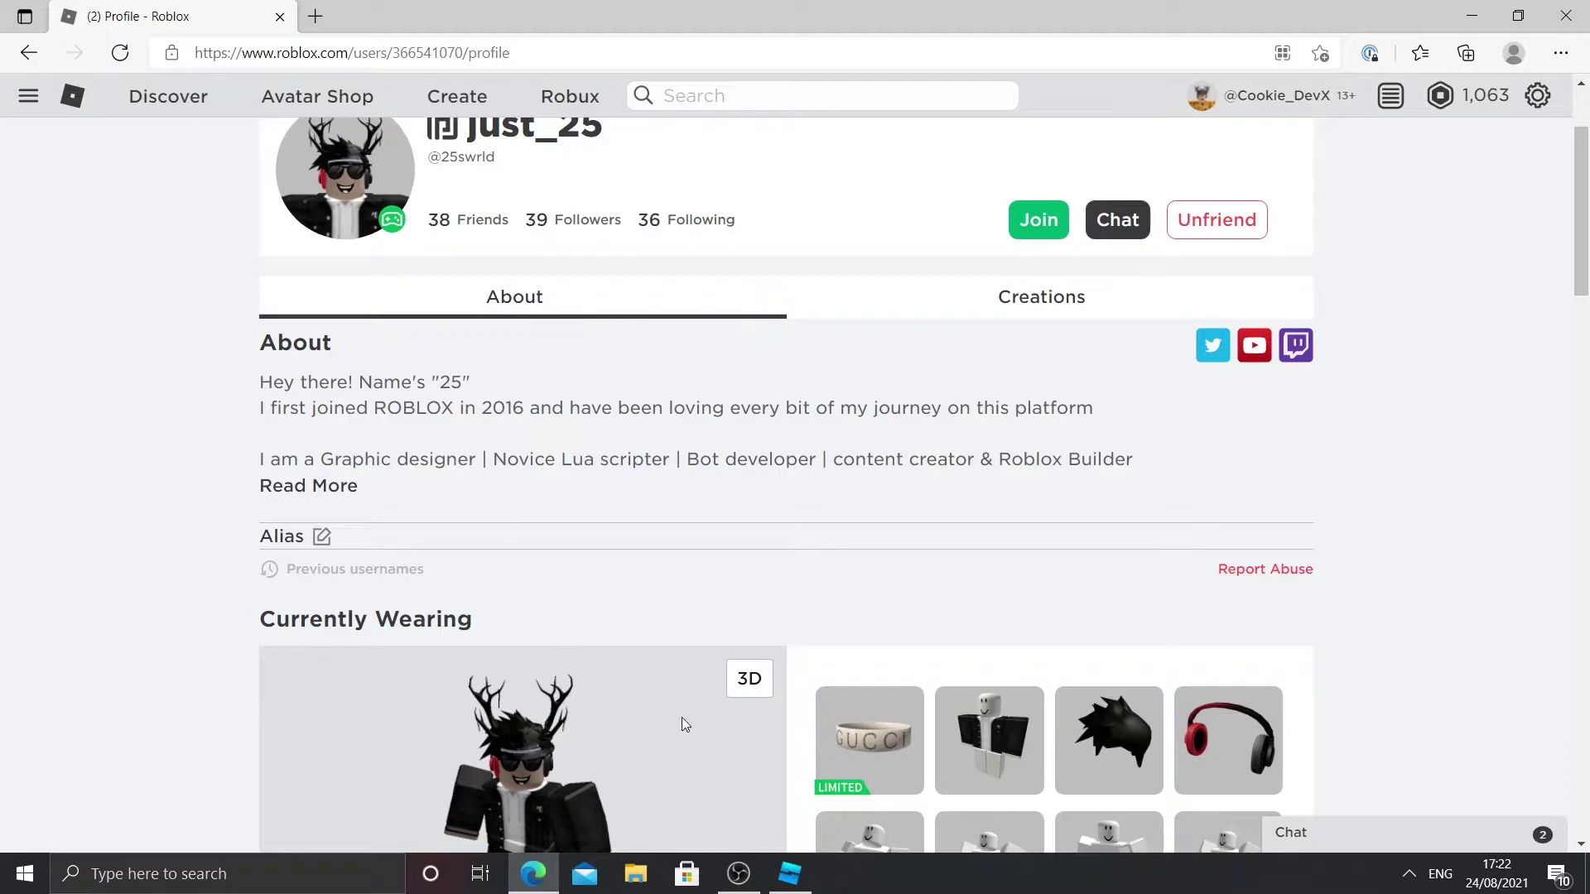
scroll(682, 717, "down", 2)
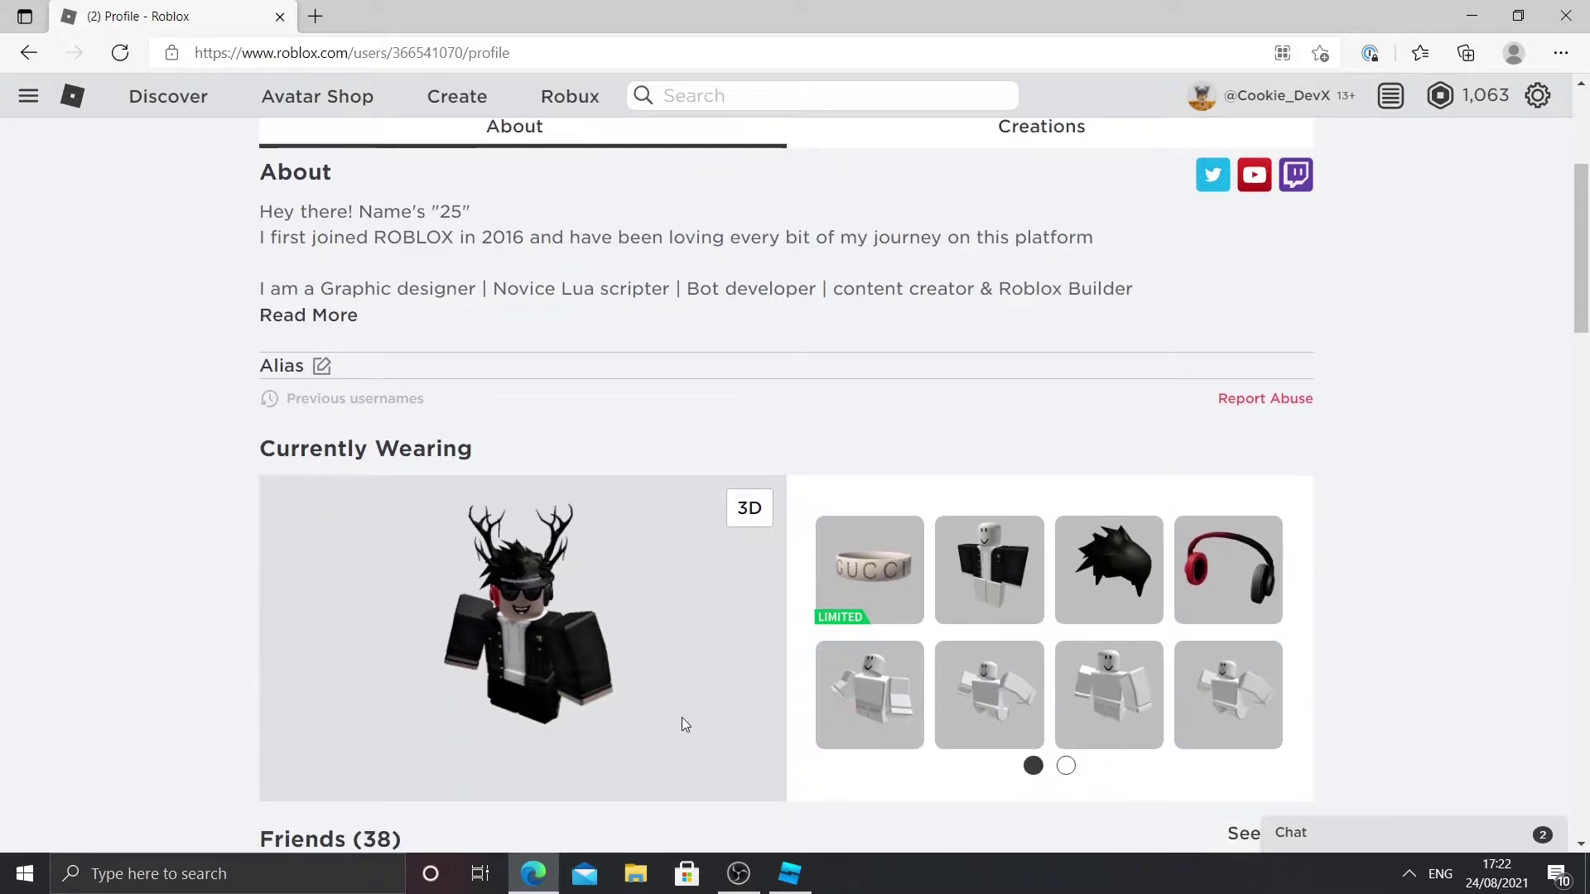
Switch to Roblox Studio and paste the friend's user ID between the quotes of the Super Admins entry's key.
left_click(818, 887)
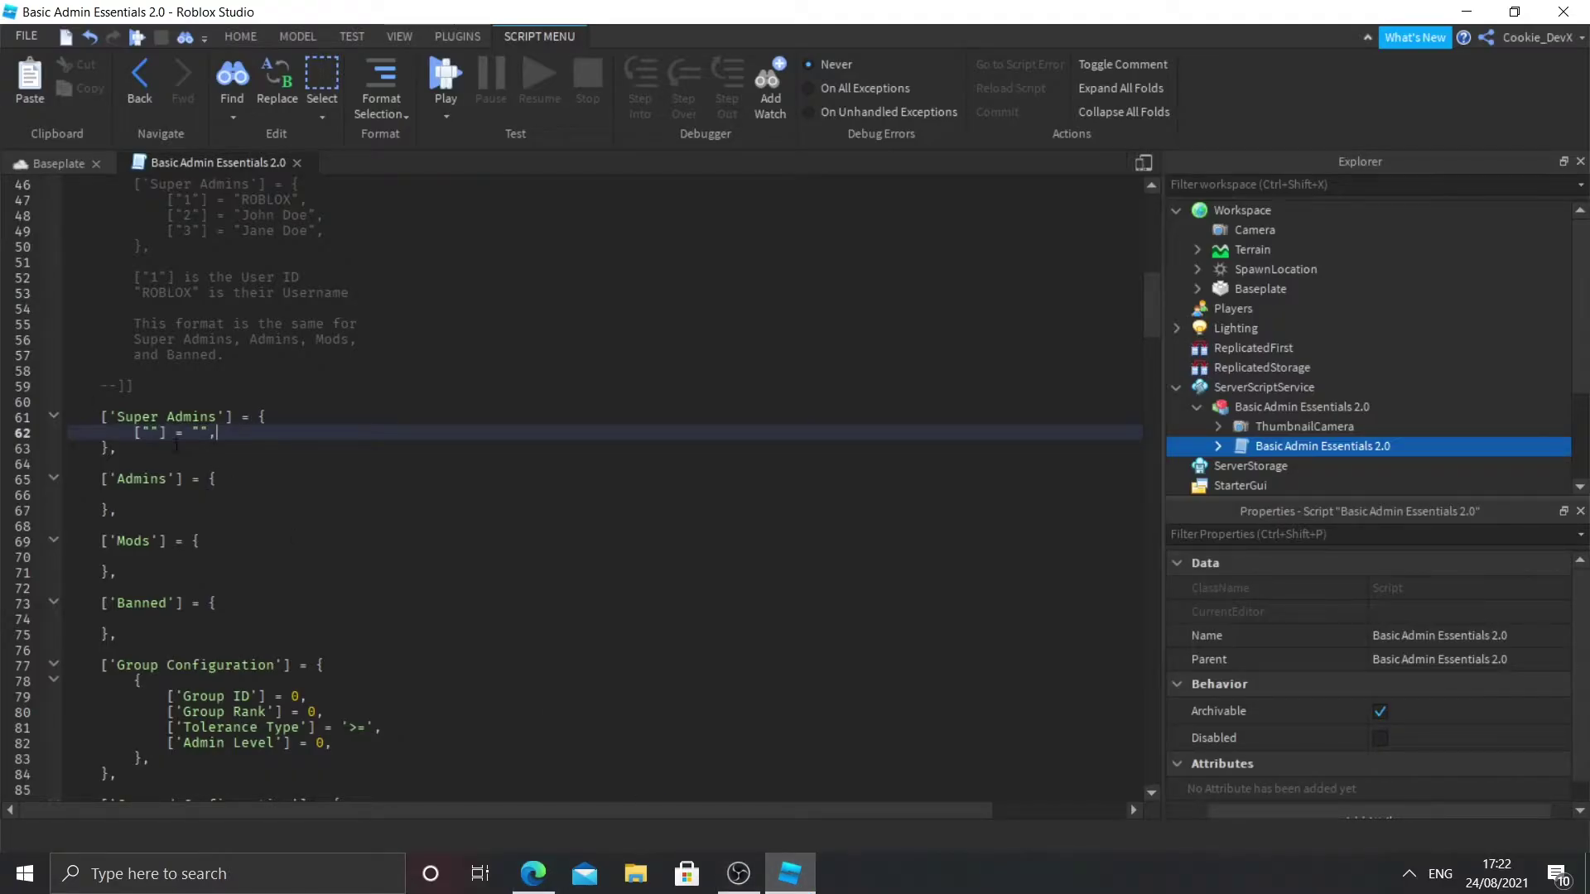
left_click(149, 433)
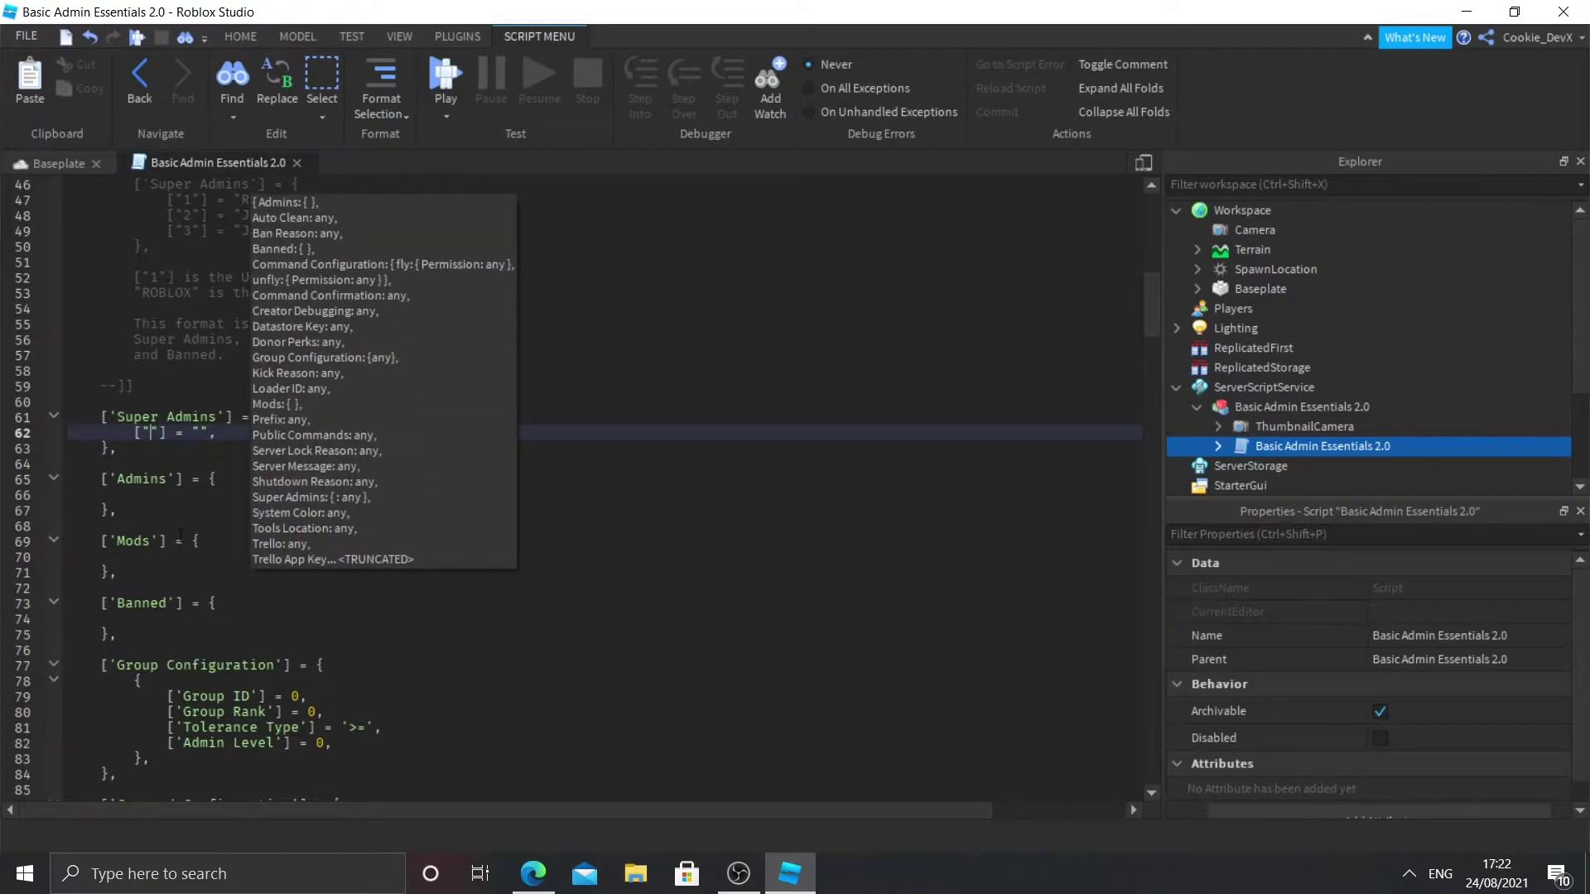
key("ctrl+v")
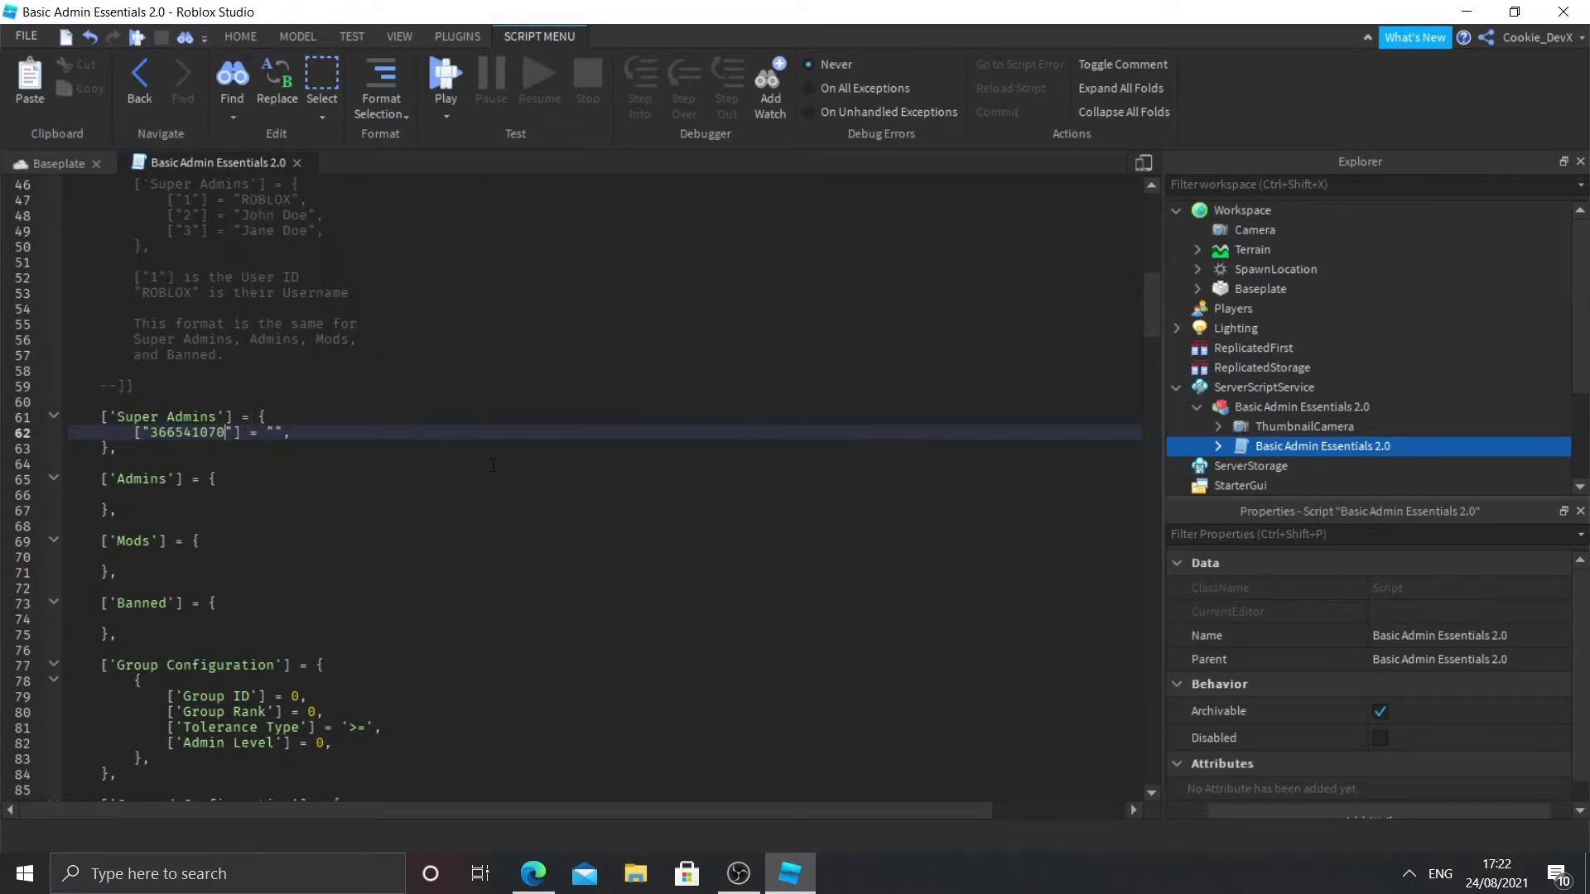
scroll(492, 466, "down", 1)
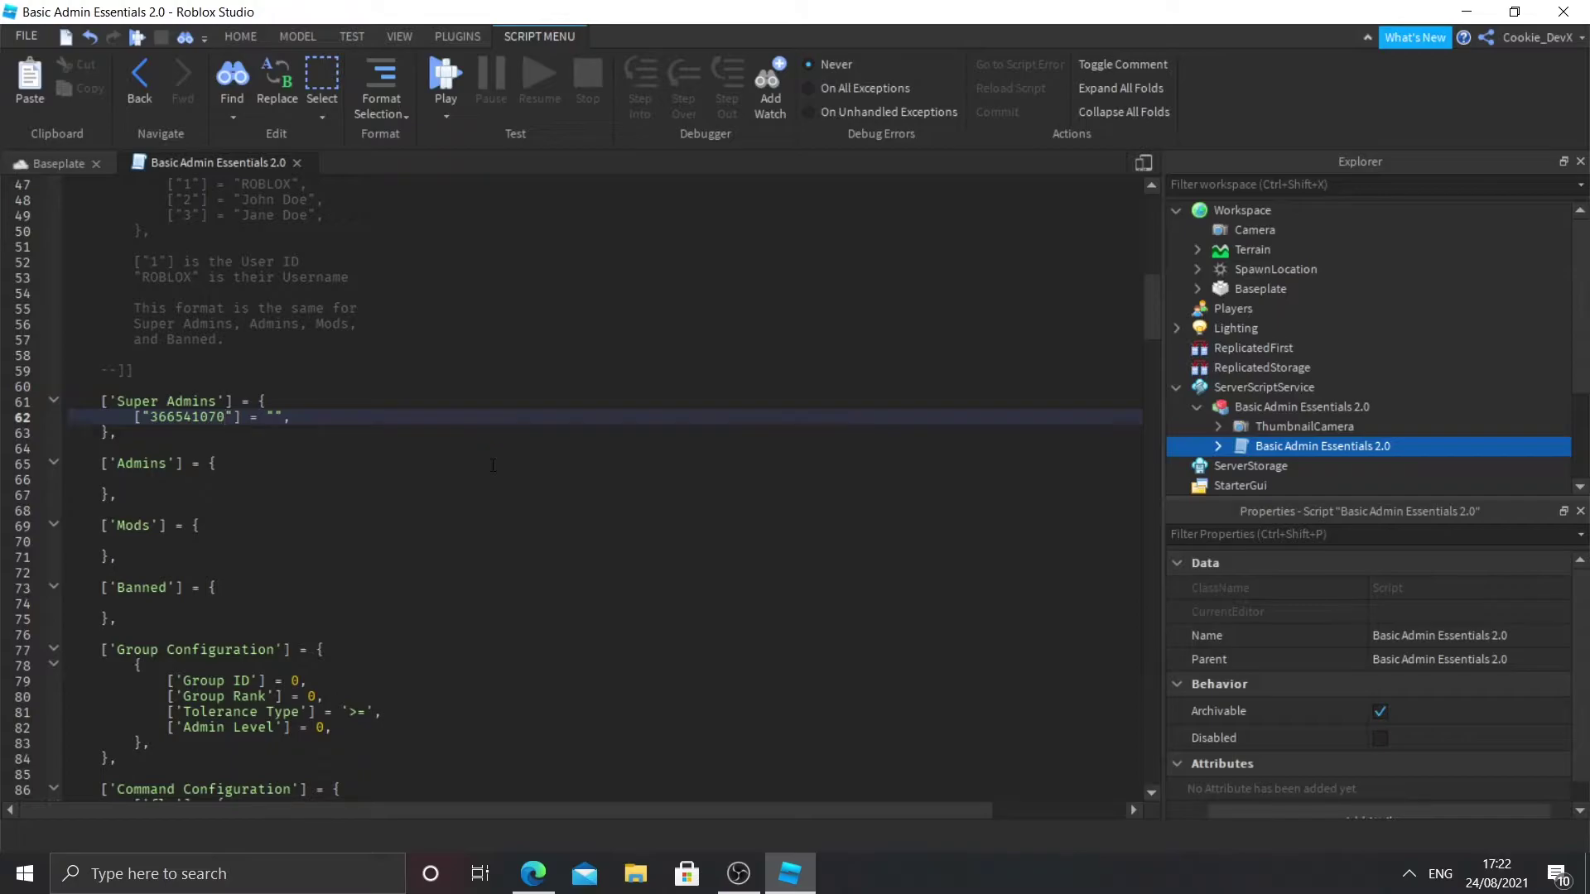
key("alt+Tab")
scroll(490, 465, "up", 4)
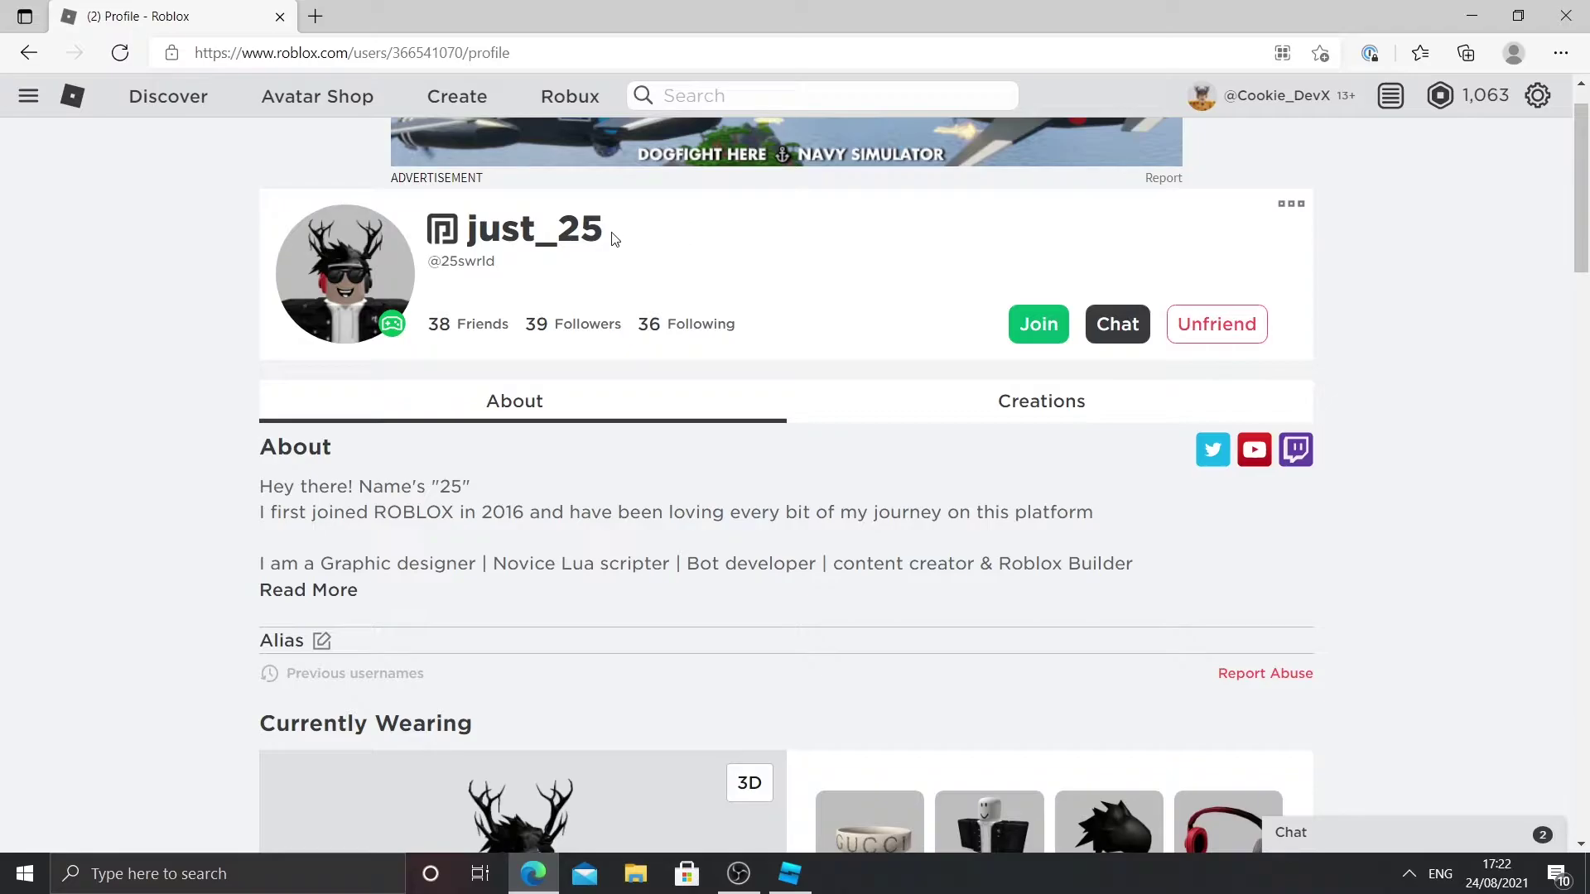
scroll(615, 239, "down", 2)
scroll(615, 239, "up", 2)
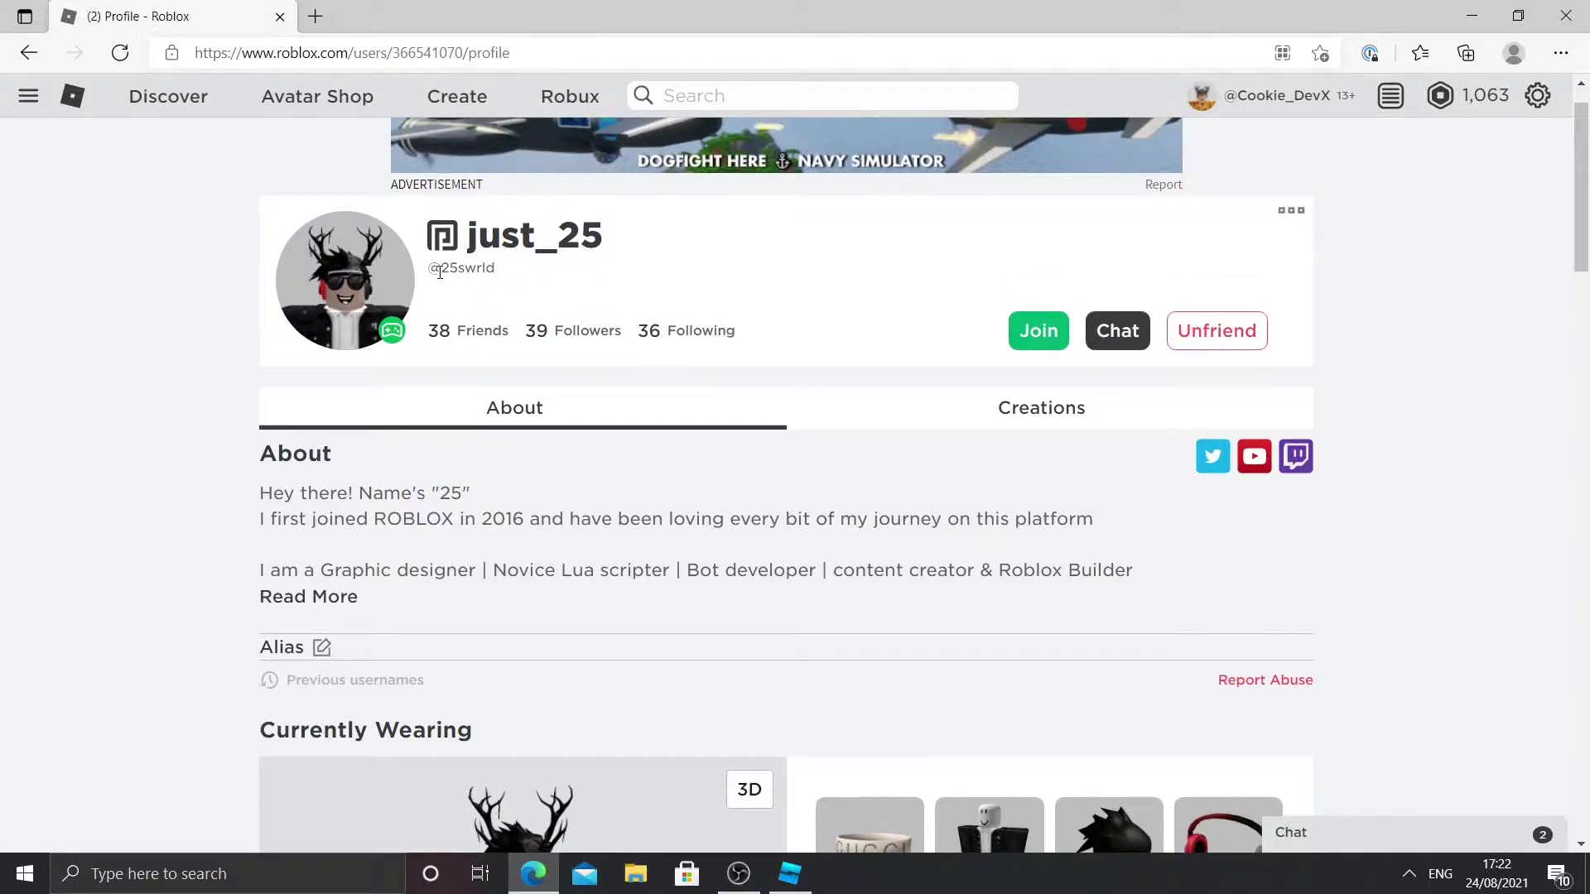
left_click_drag(443, 270, 520, 276)
left_click(446, 266)
double_click(436, 269)
double_click(432, 270)
double_click(456, 267)
left_click(488, 298)
View the display name and username on your own profile for comparison, and return to the friend's profile.
left_click(28, 96)
left_click(66, 241)
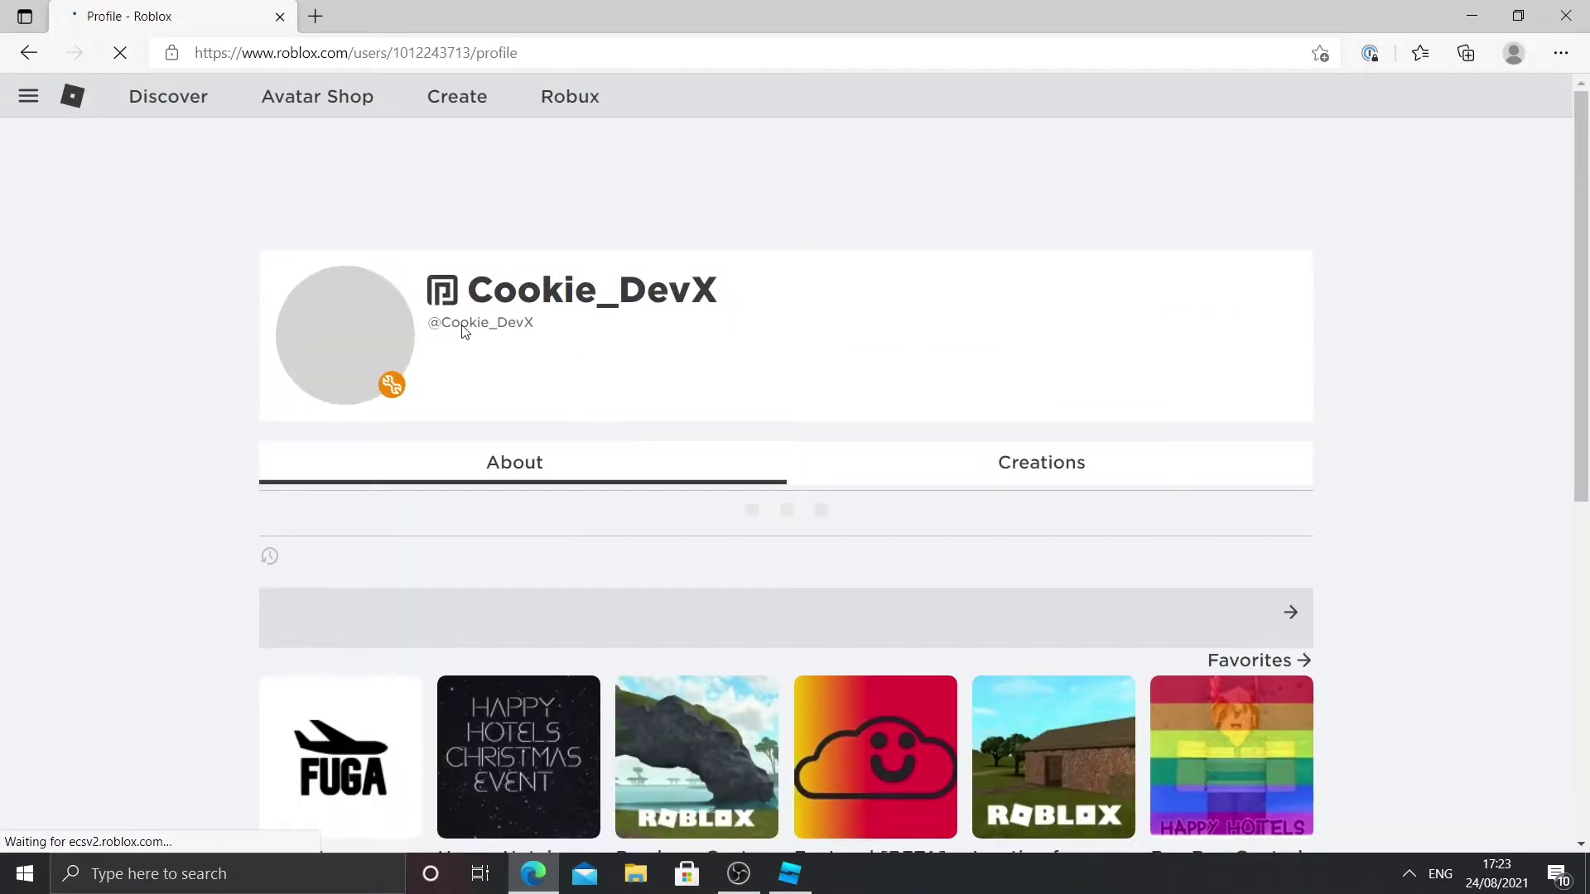
left_click(12, 56)
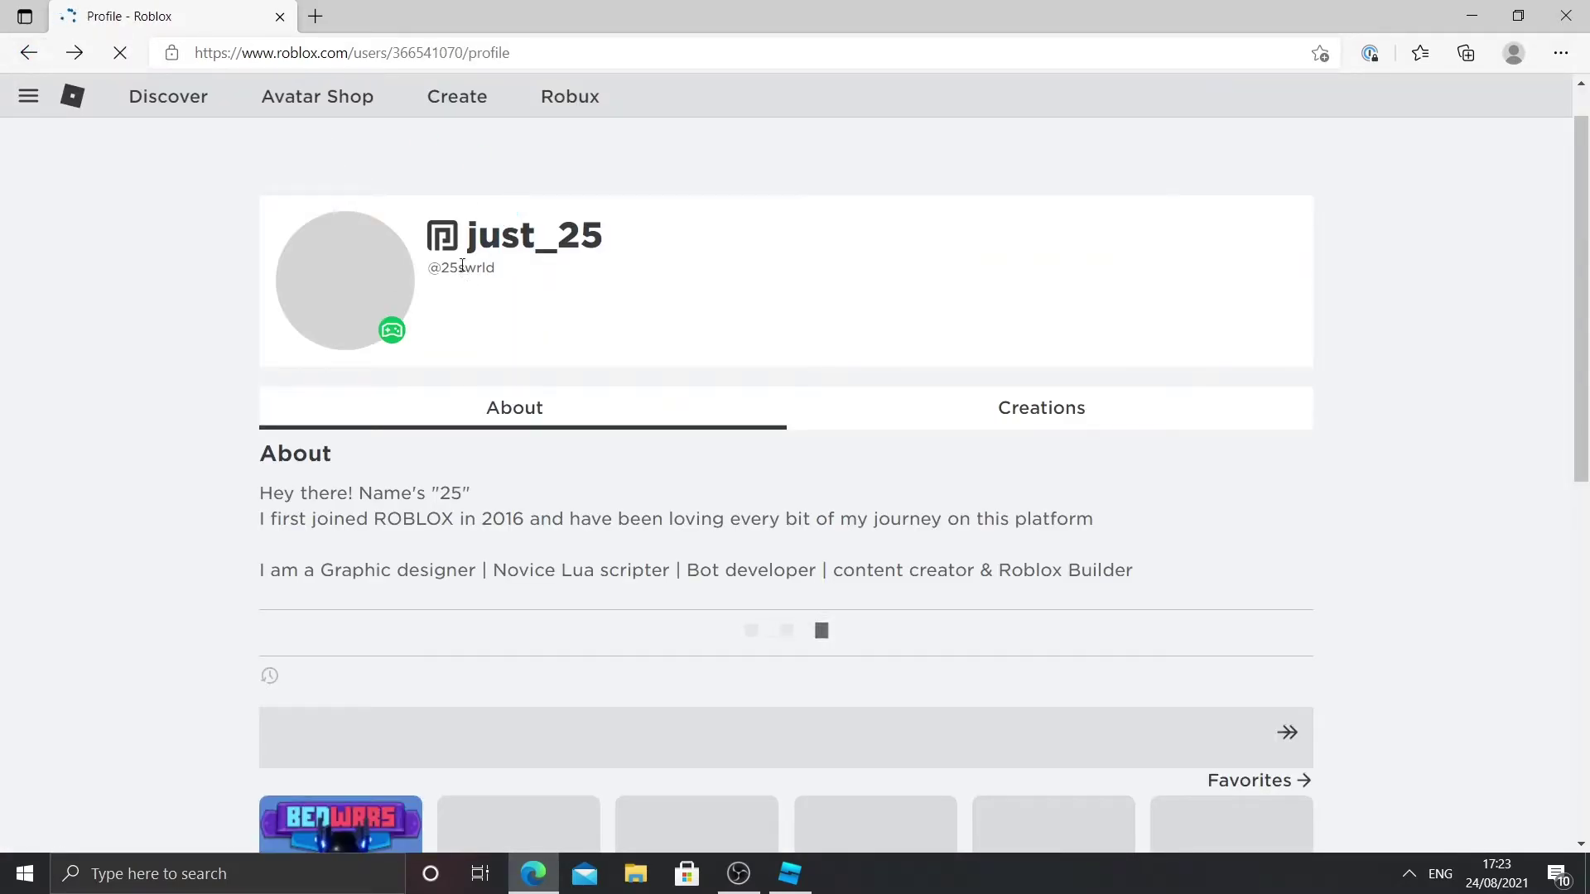
double_click(462, 270)
key("ctrl+c")
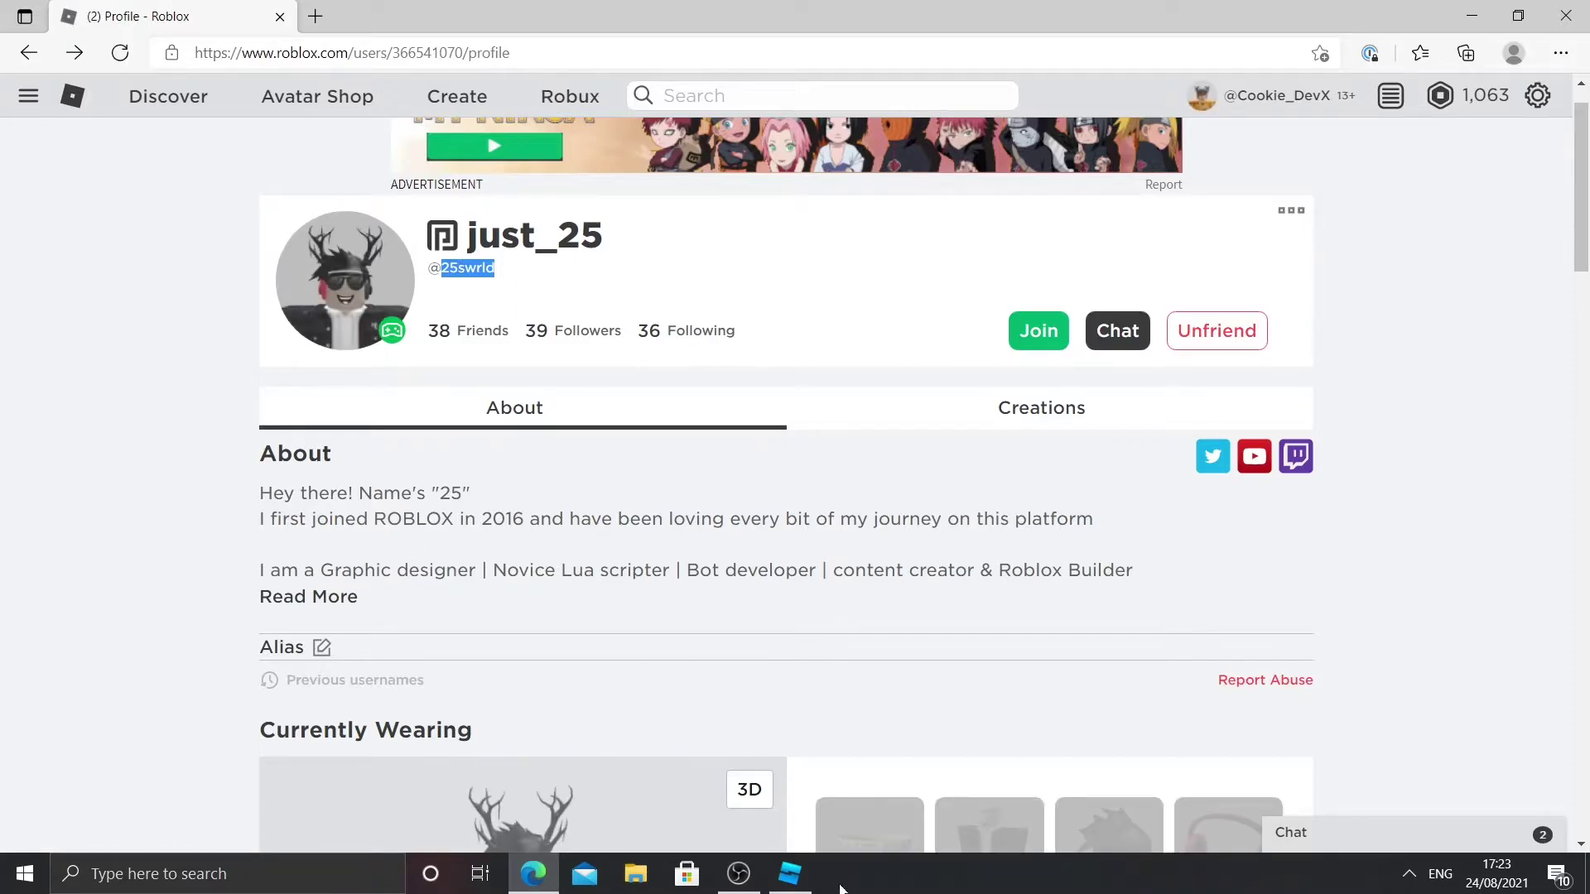
left_click(790, 874)
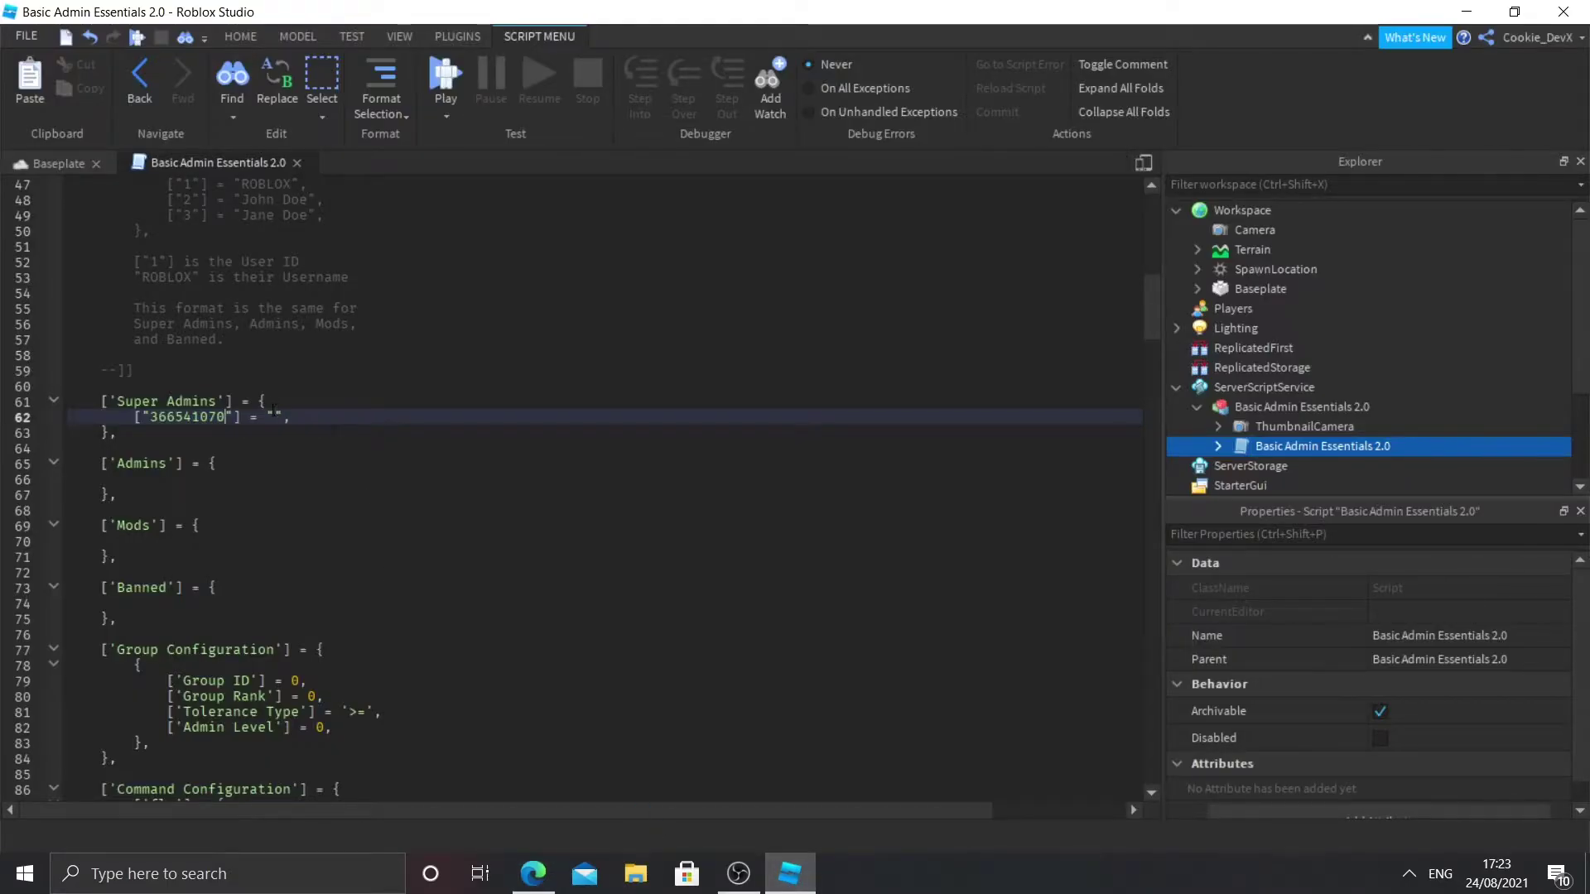
key("ctrl+v")
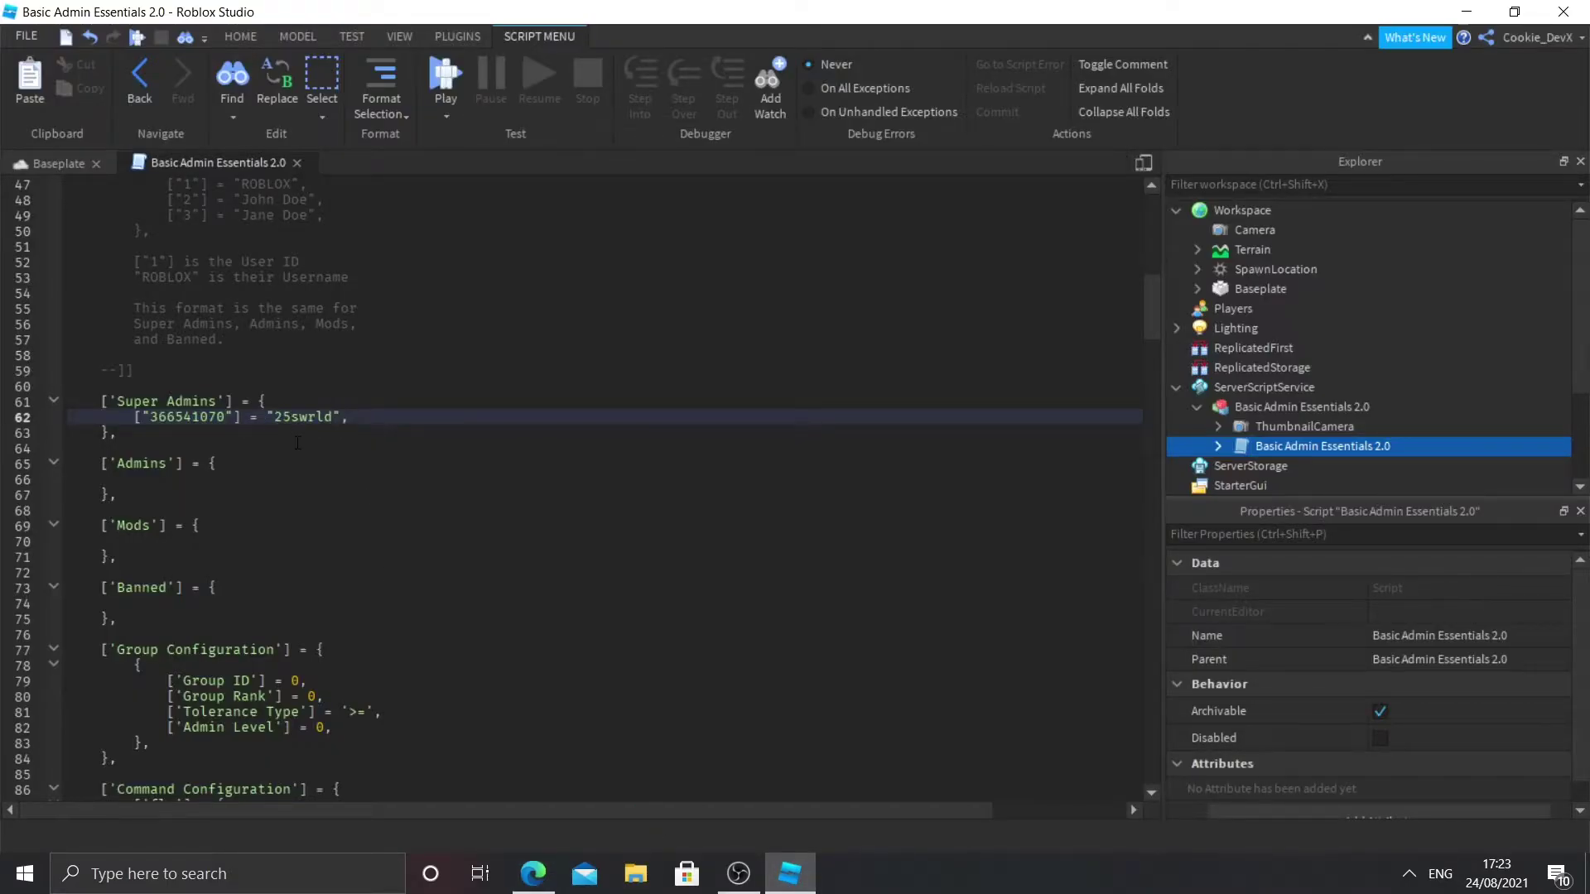
Examine the Super Admins, Admins, Mods, Banned, Group Configuration and Command Configuration tables of the script.
scroll(298, 443, "down", 1)
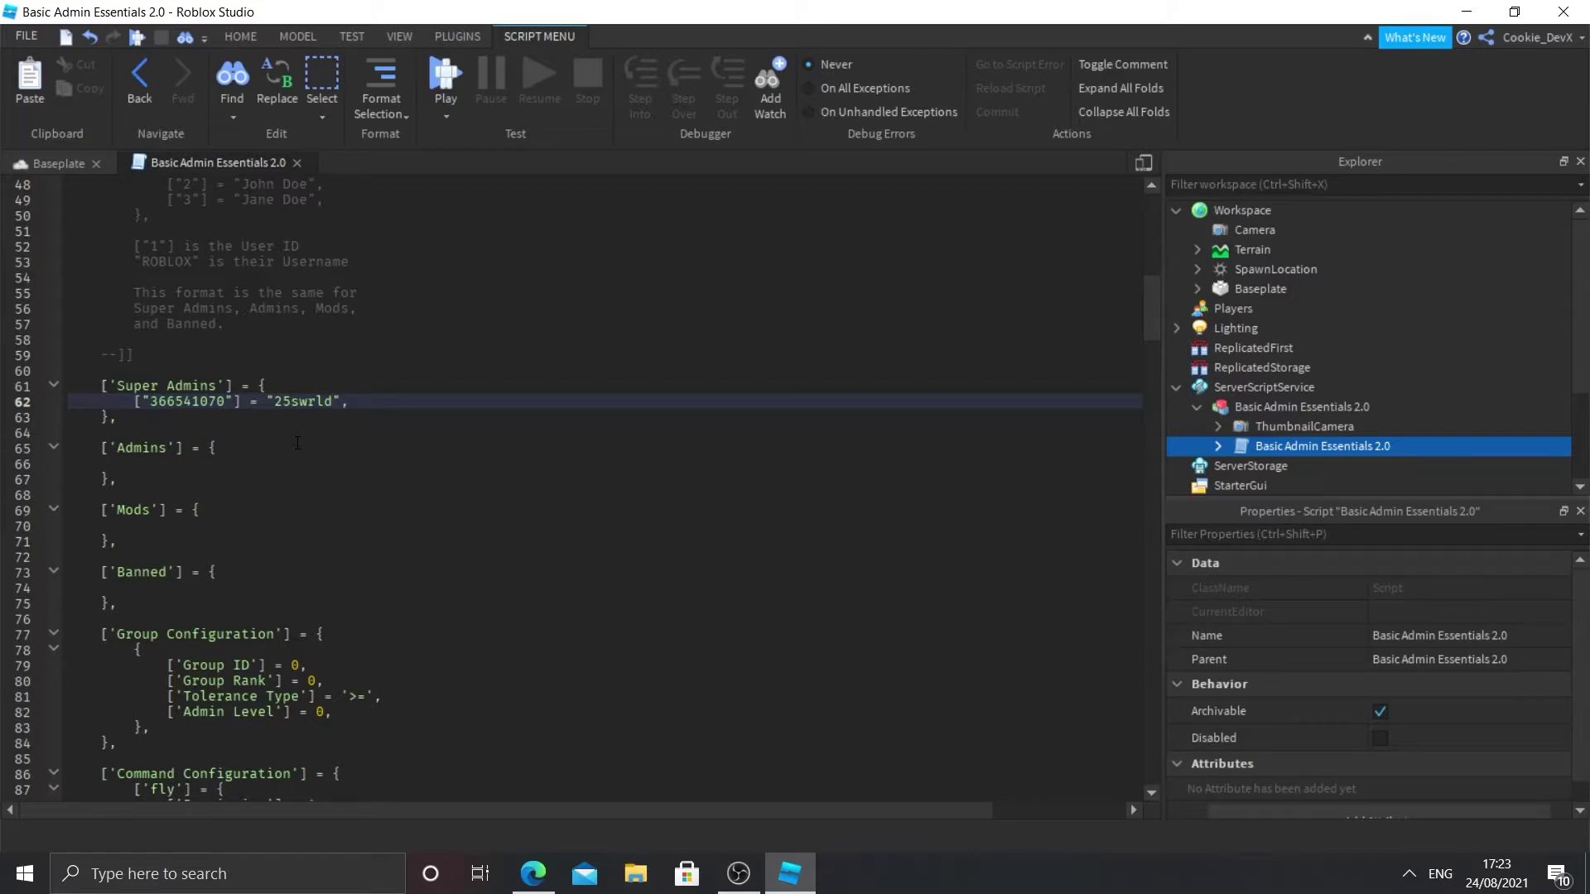
scroll(297, 443, "down", 3)
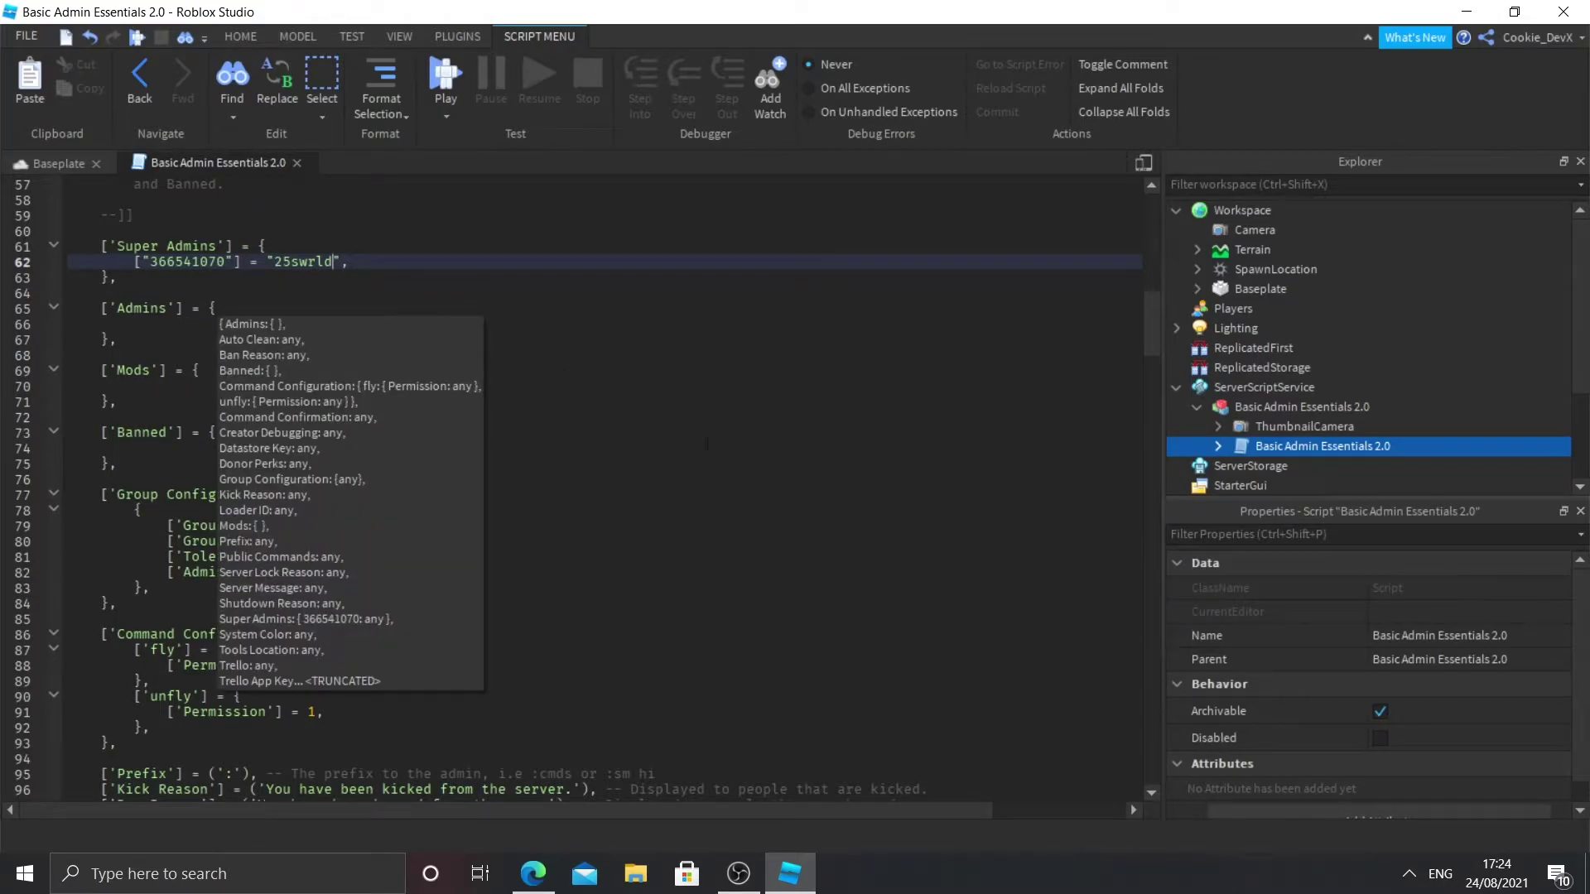
left_click(706, 515)
scroll(705, 515, "down", 3)
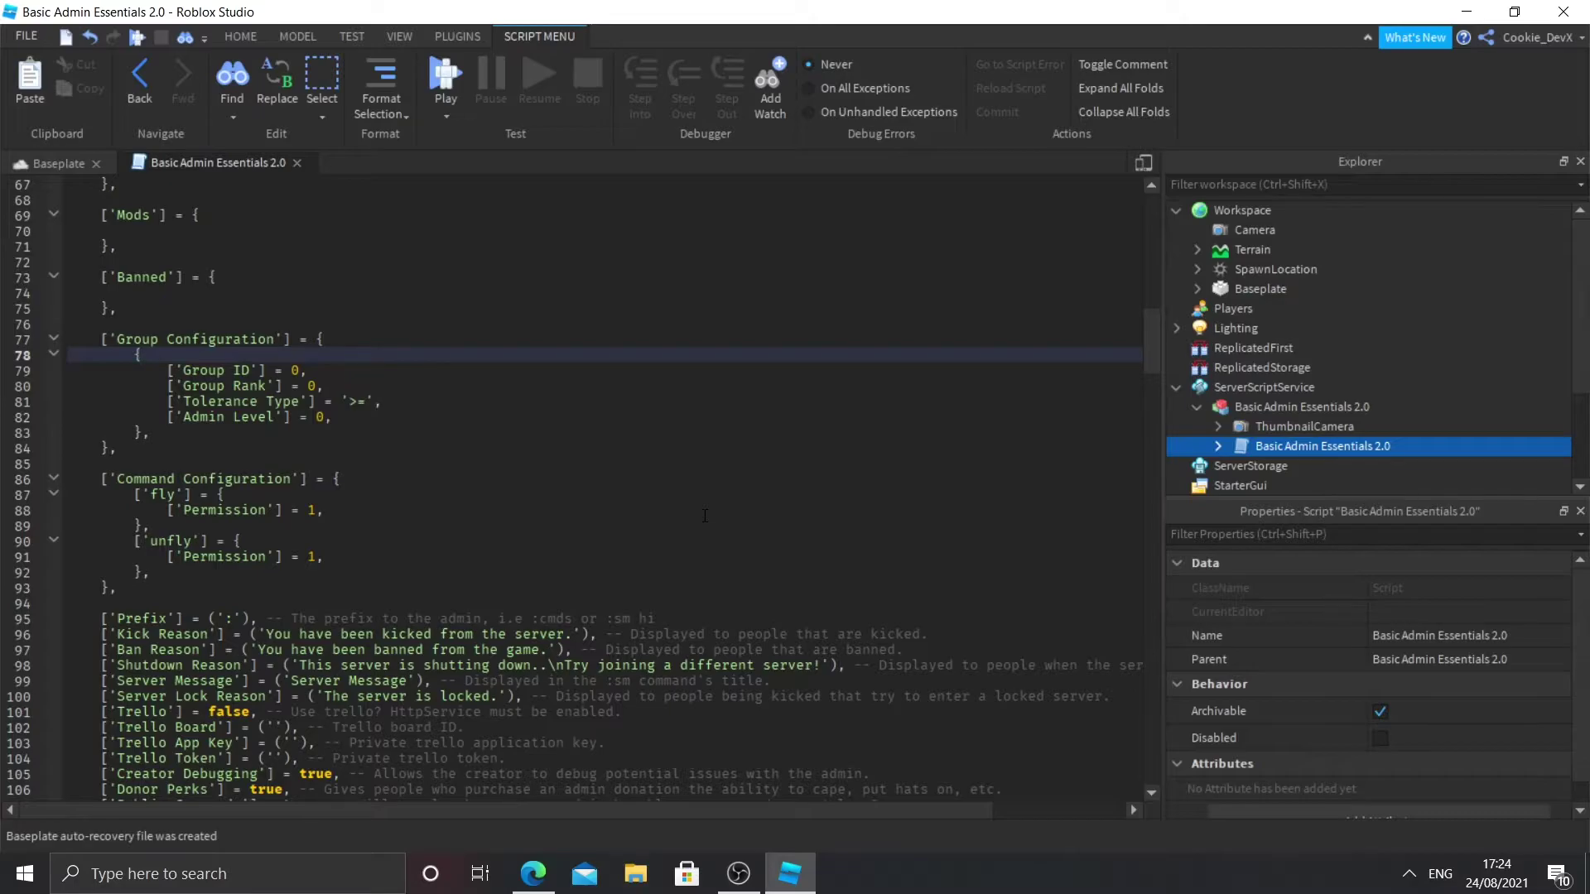
scroll(704, 515, "up", 5)
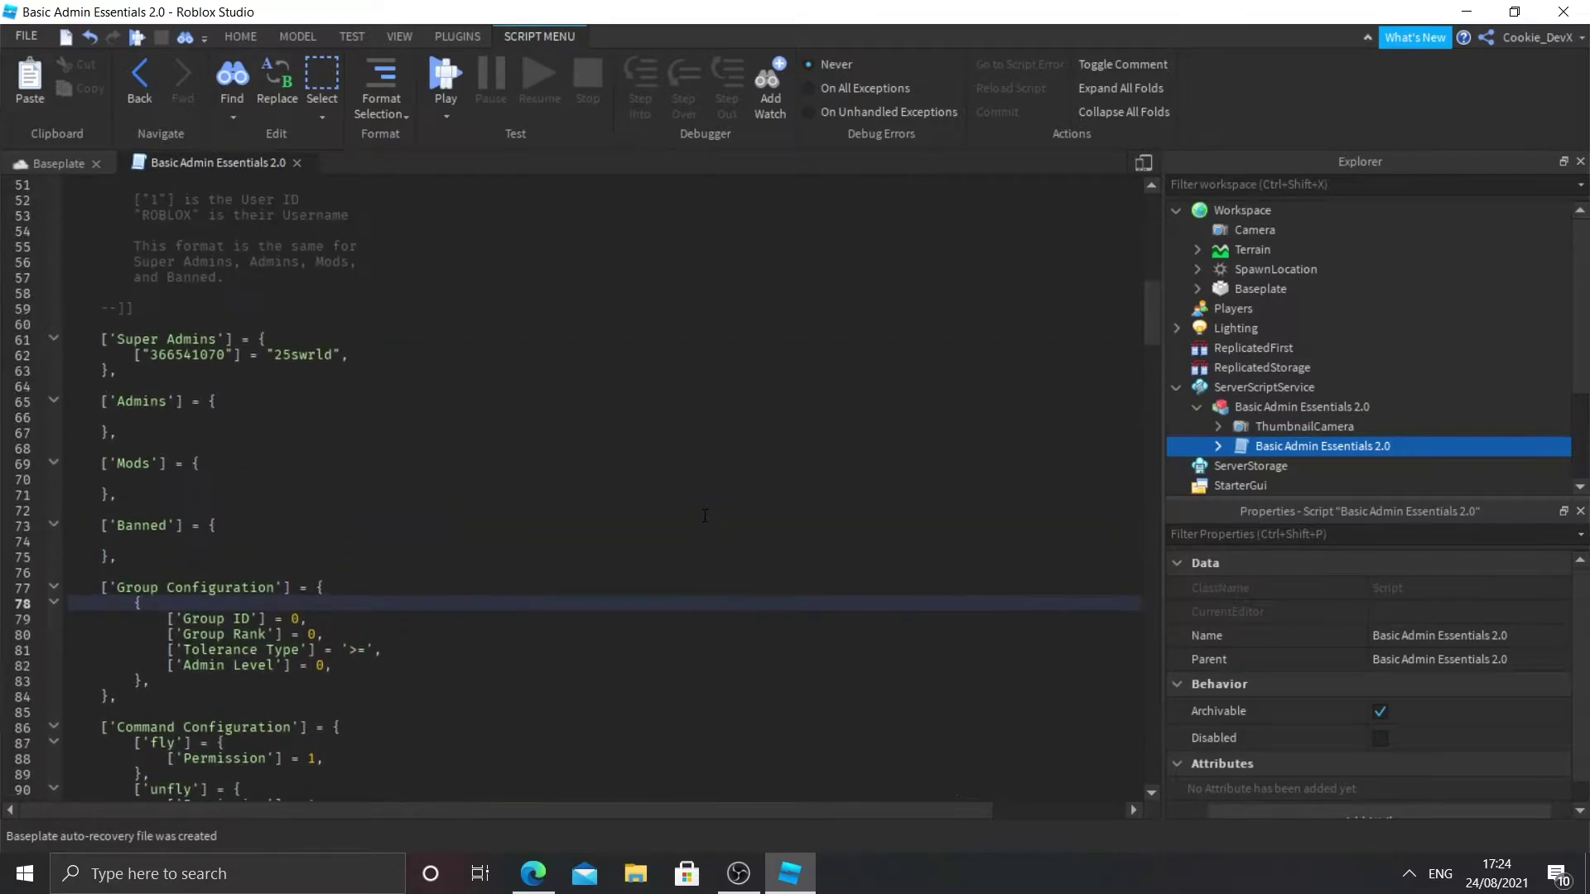
double_click(179, 340)
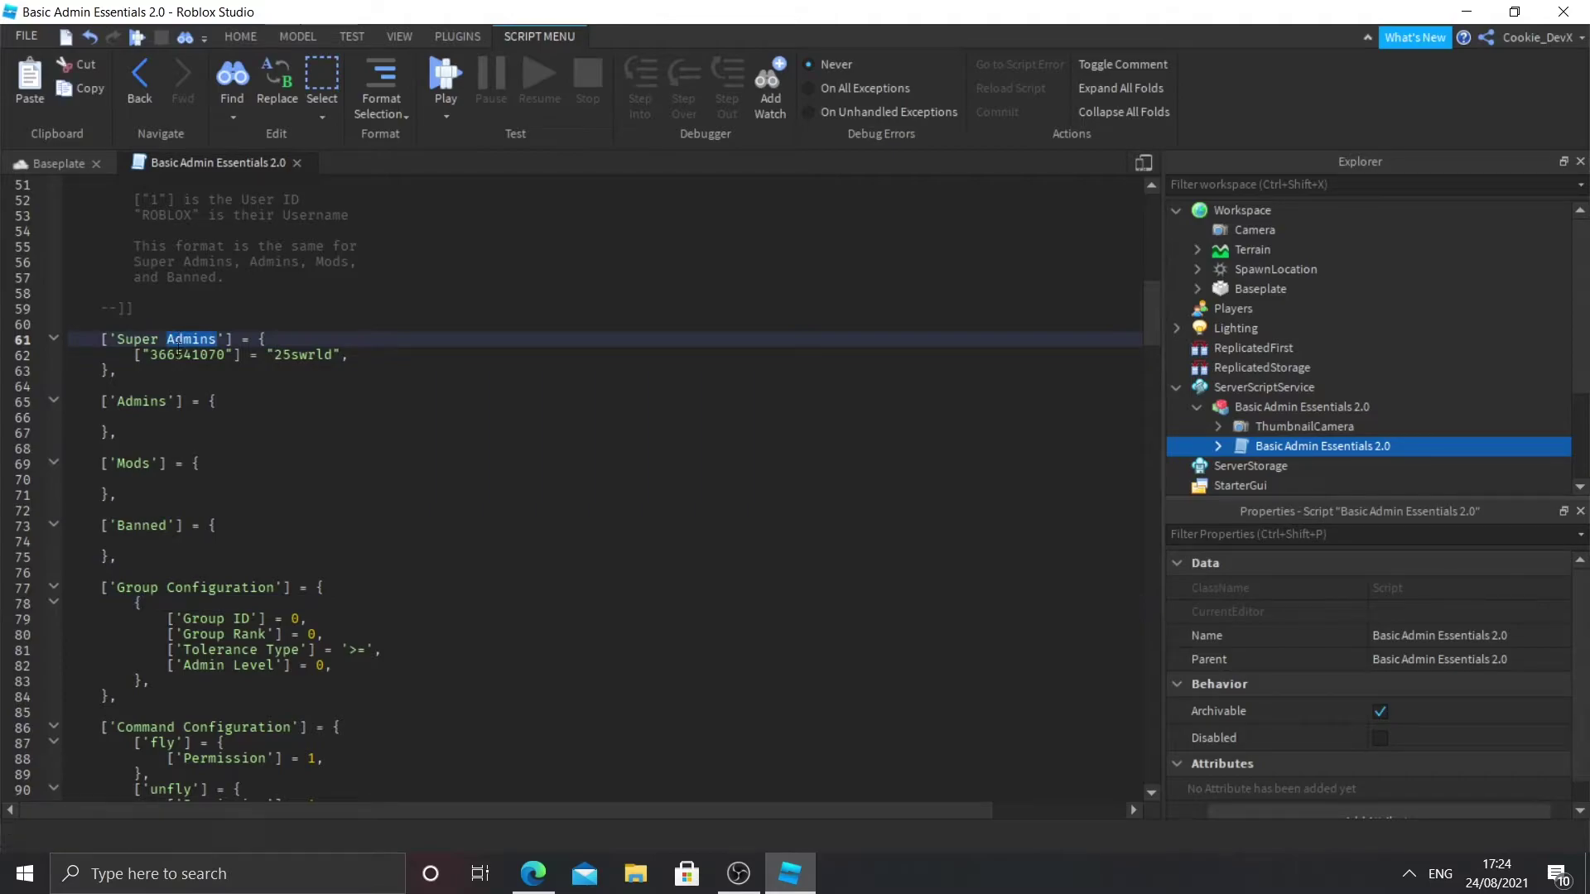
mouse_move(179, 356)
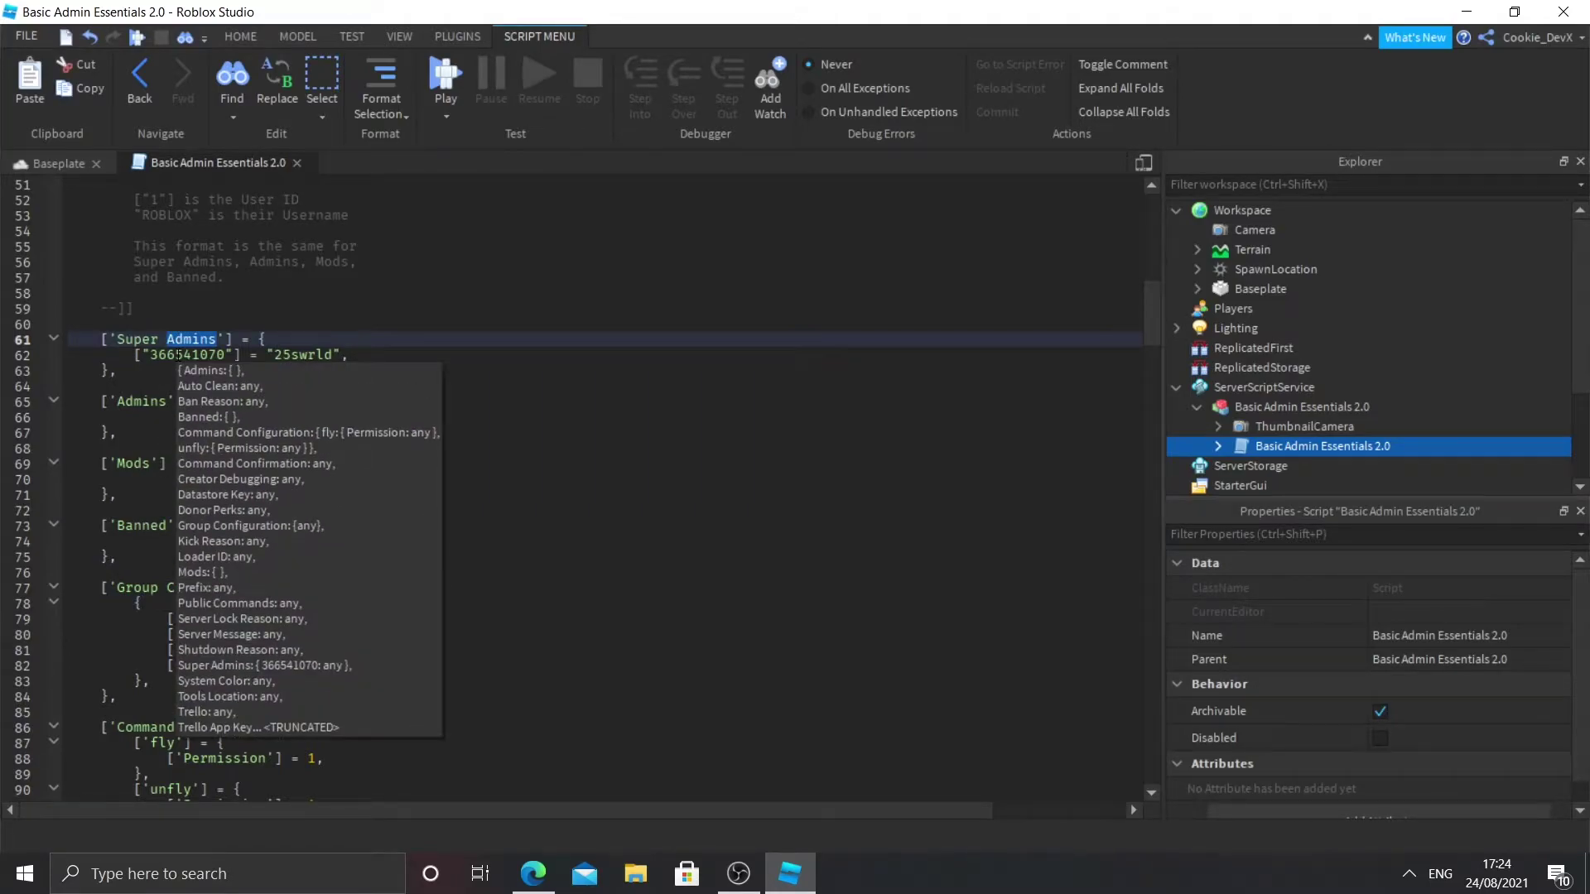
double_click(140, 401)
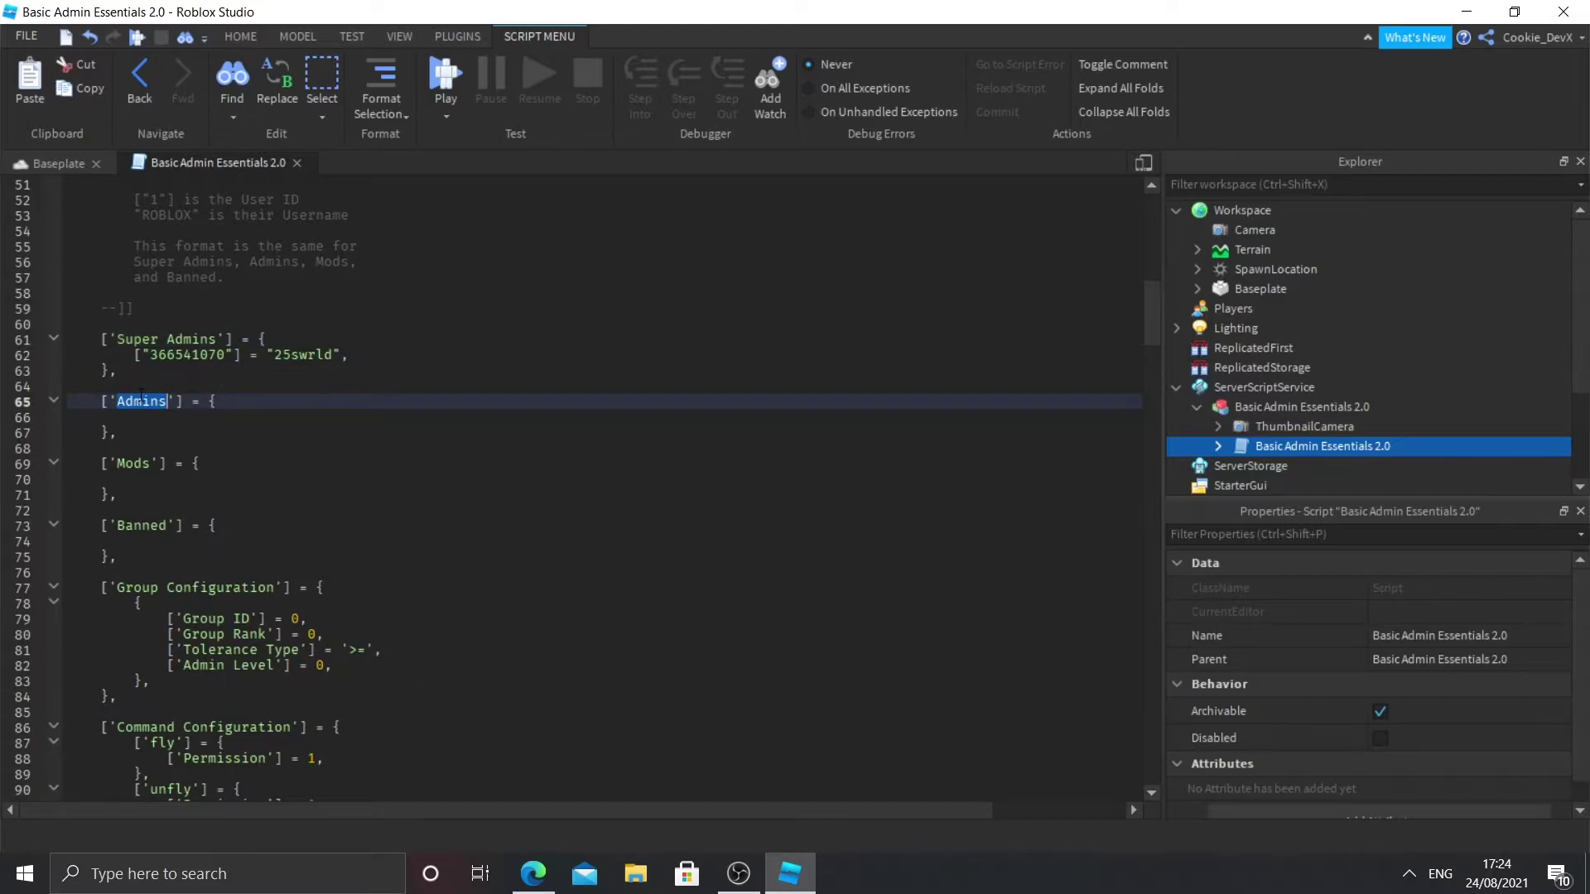
left_click(153, 464)
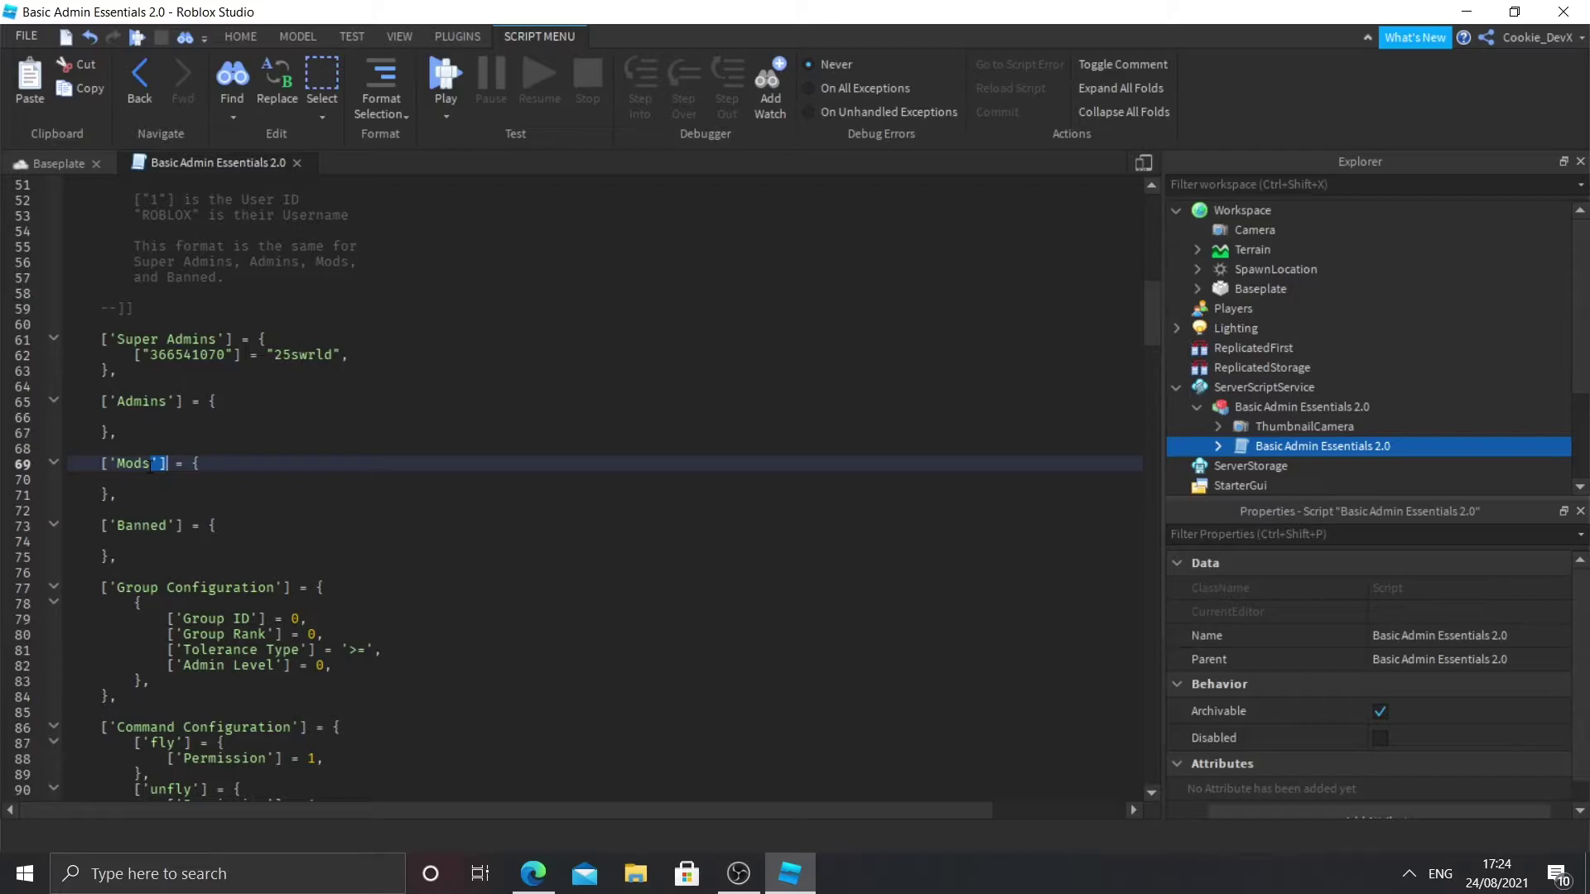
scroll(154, 527, "down", 2)
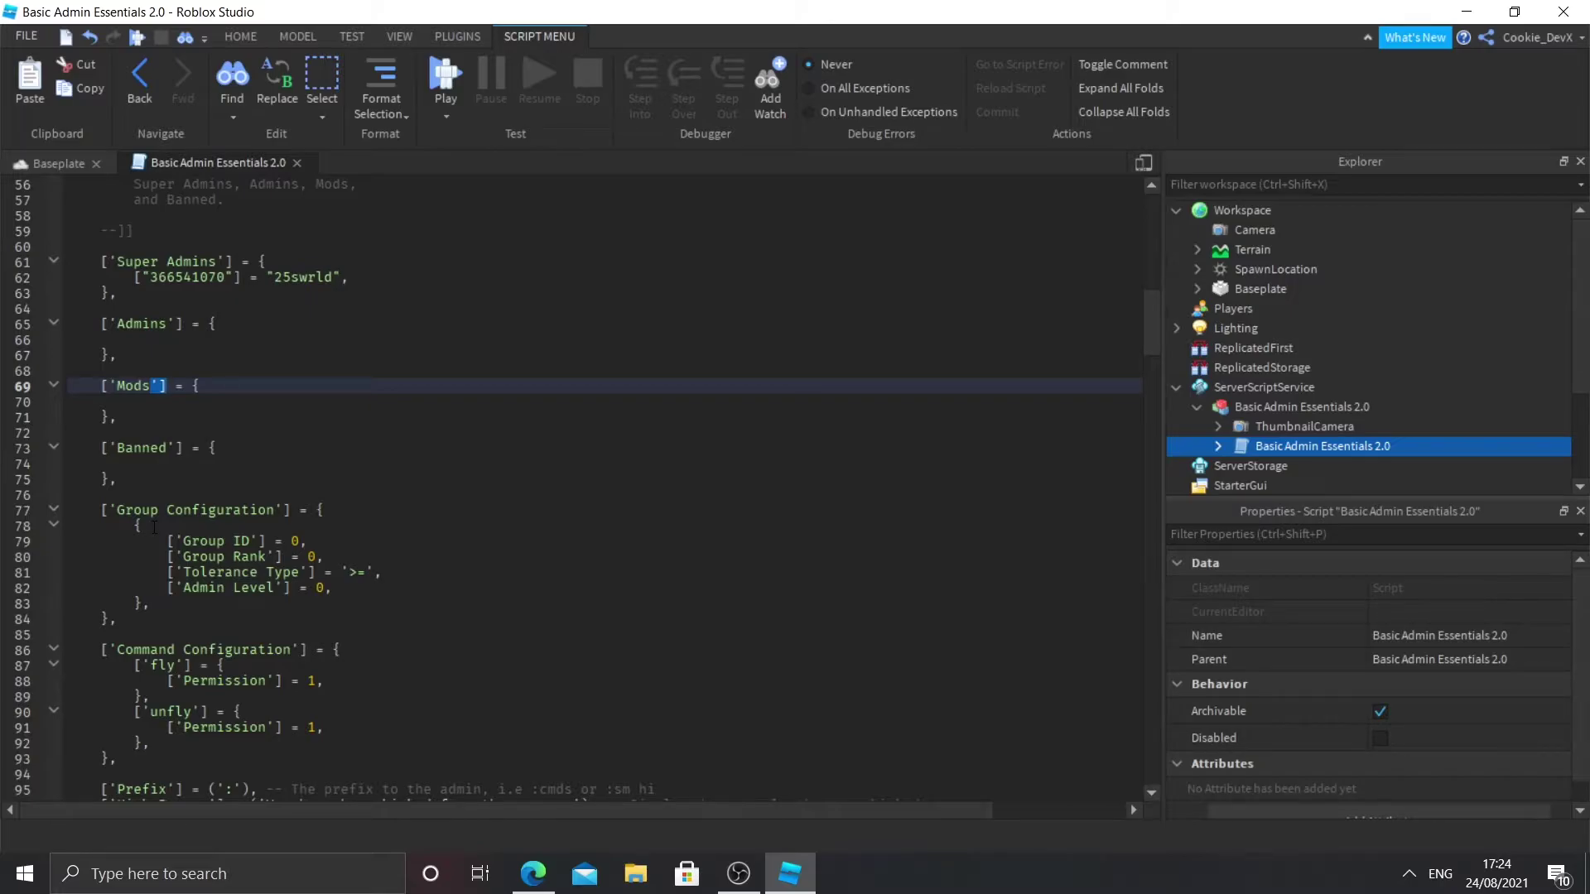
Switch to the browser, open the Cookie Tech group page and copy the group ID from its address.
key("alt+Tab")
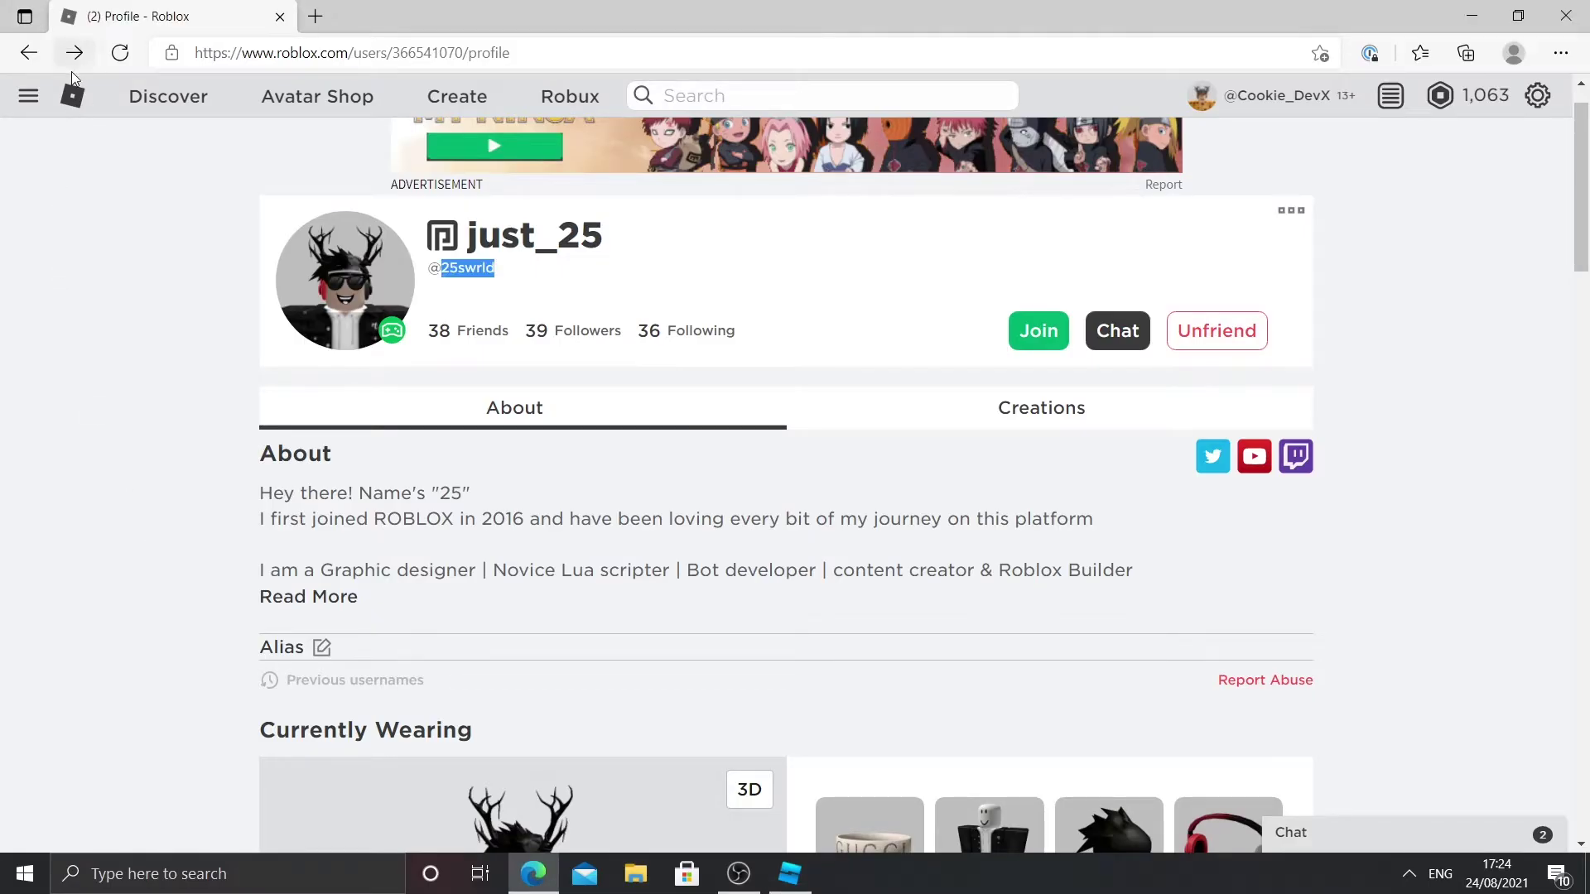
left_click(33, 94)
left_click(89, 455)
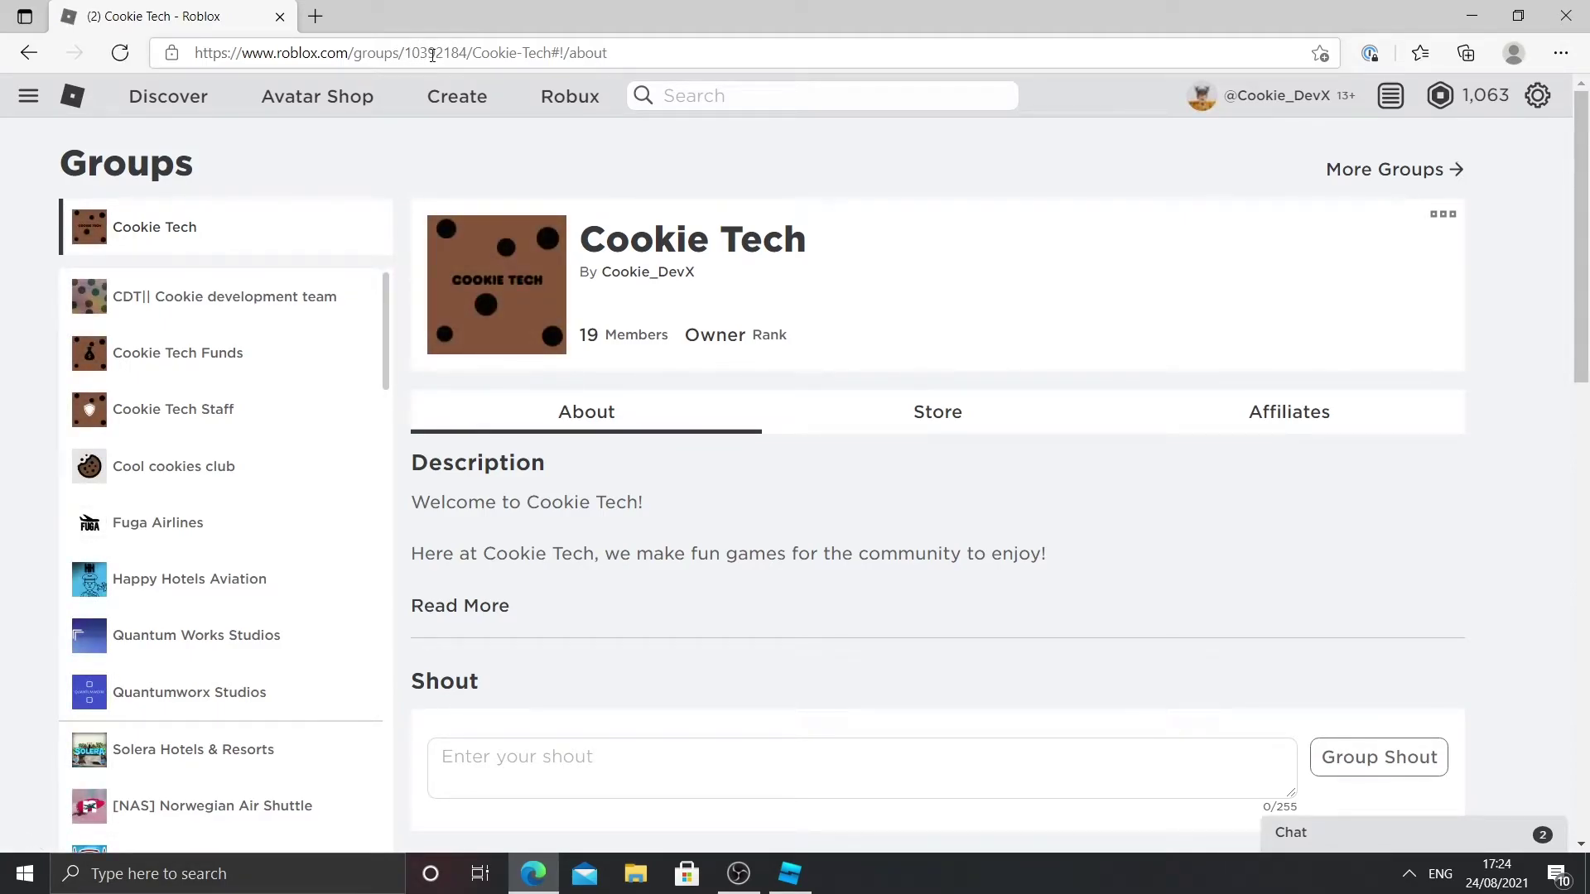
left_click(429, 49)
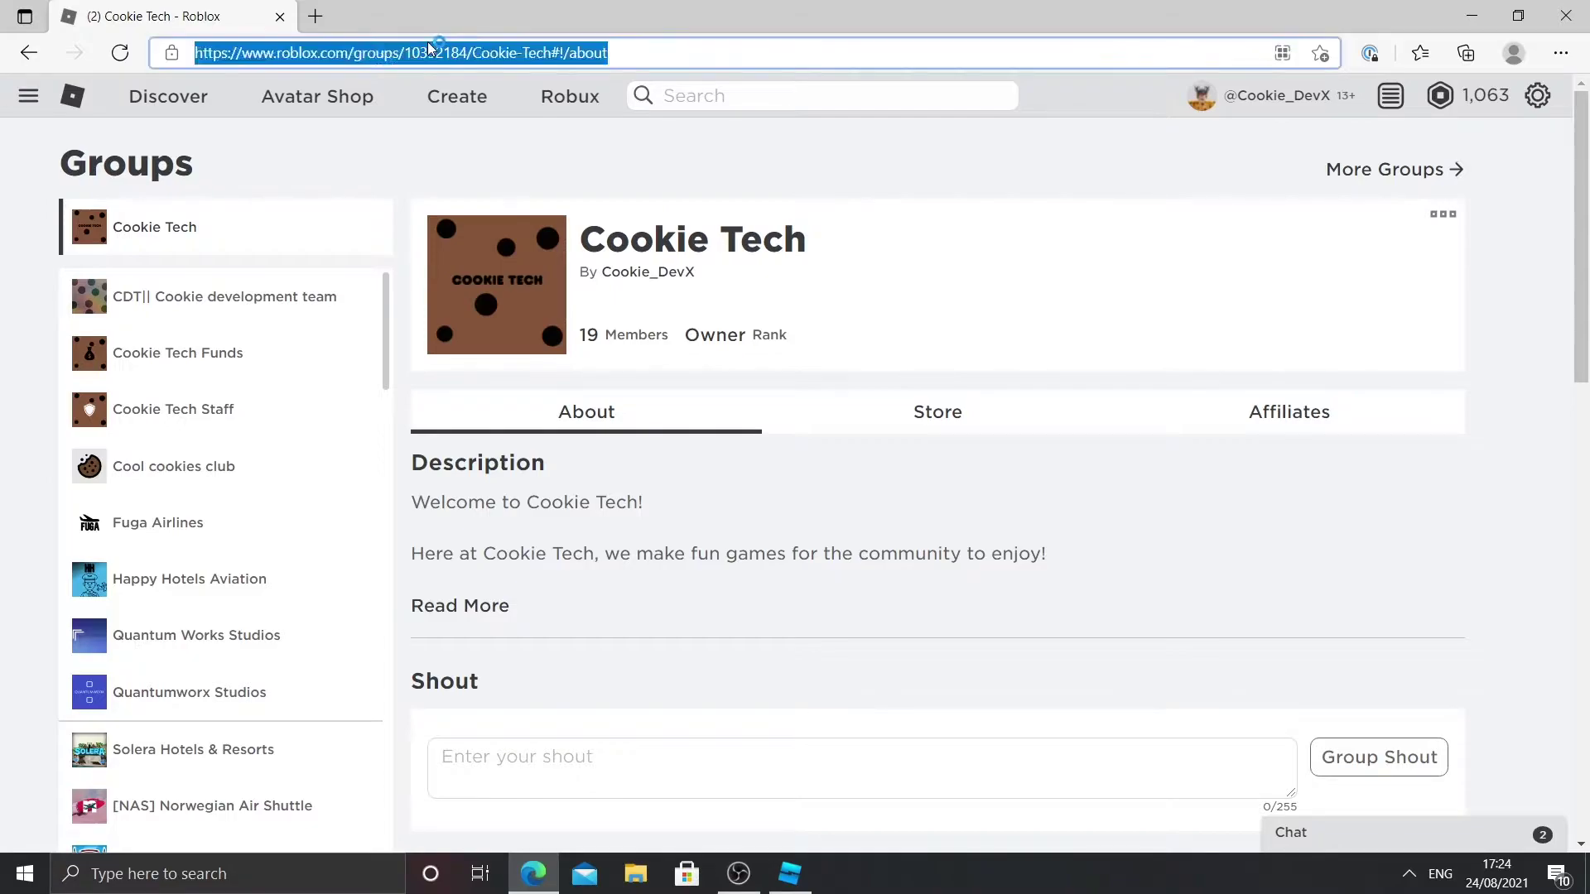
double_click(436, 53)
key("ctrl+c")
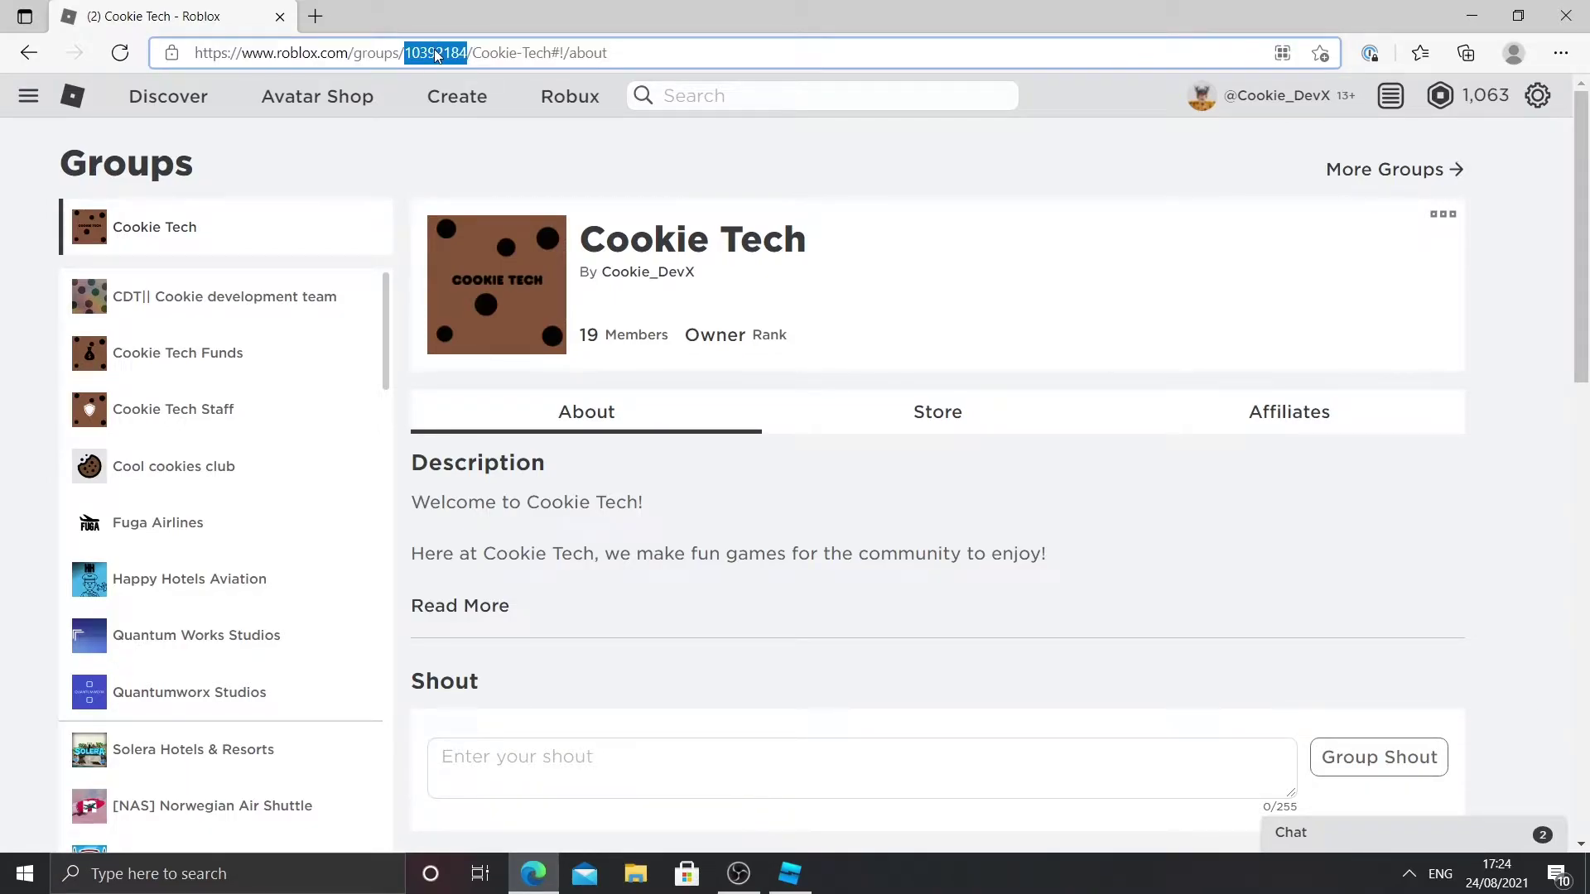
Switch to Roblox Studio and set Group ID in the script's Group Configuration table to 10392184.
left_click(790, 874)
left_click(292, 540)
key("BackSpace")
key("ctrl+v")
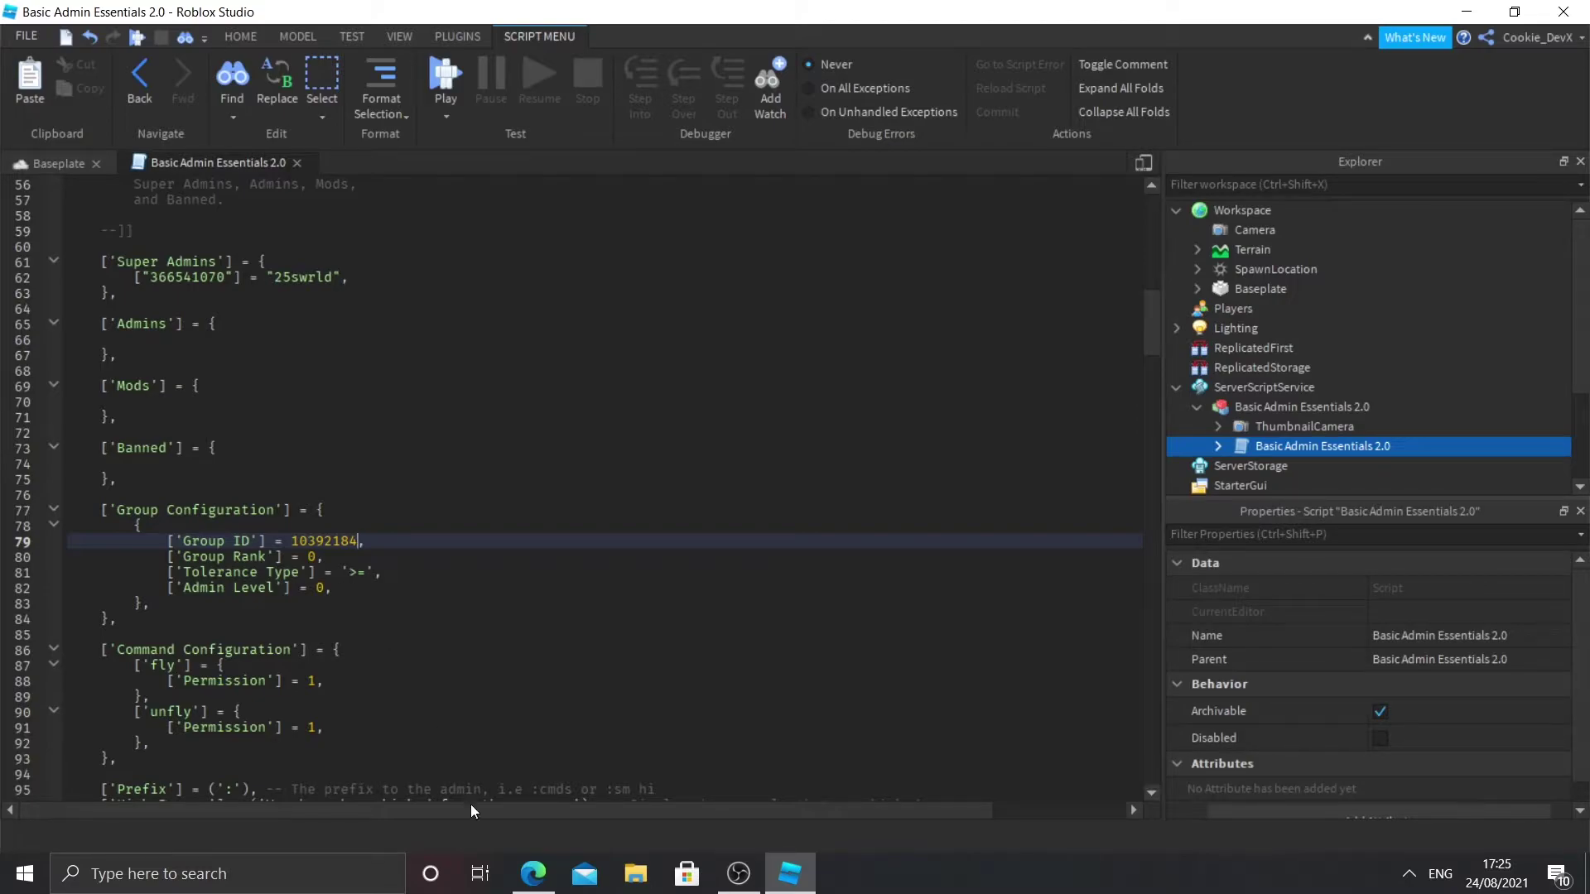
Switch to the browser and open the configuration page of the Cookie Tech group.
mouse_move(535, 889)
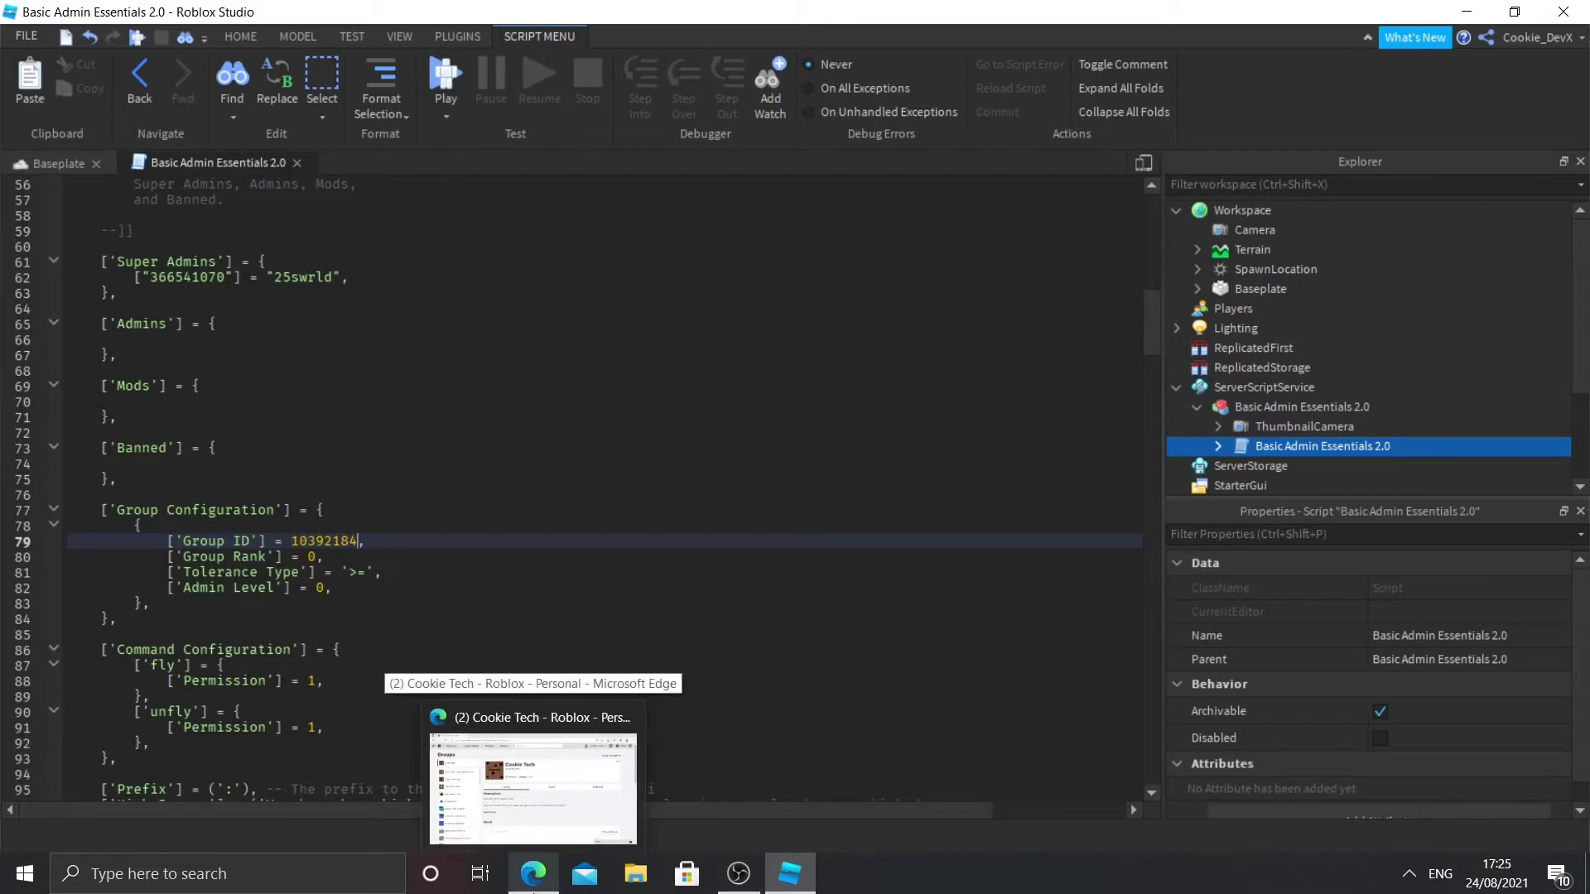
left_click(534, 889)
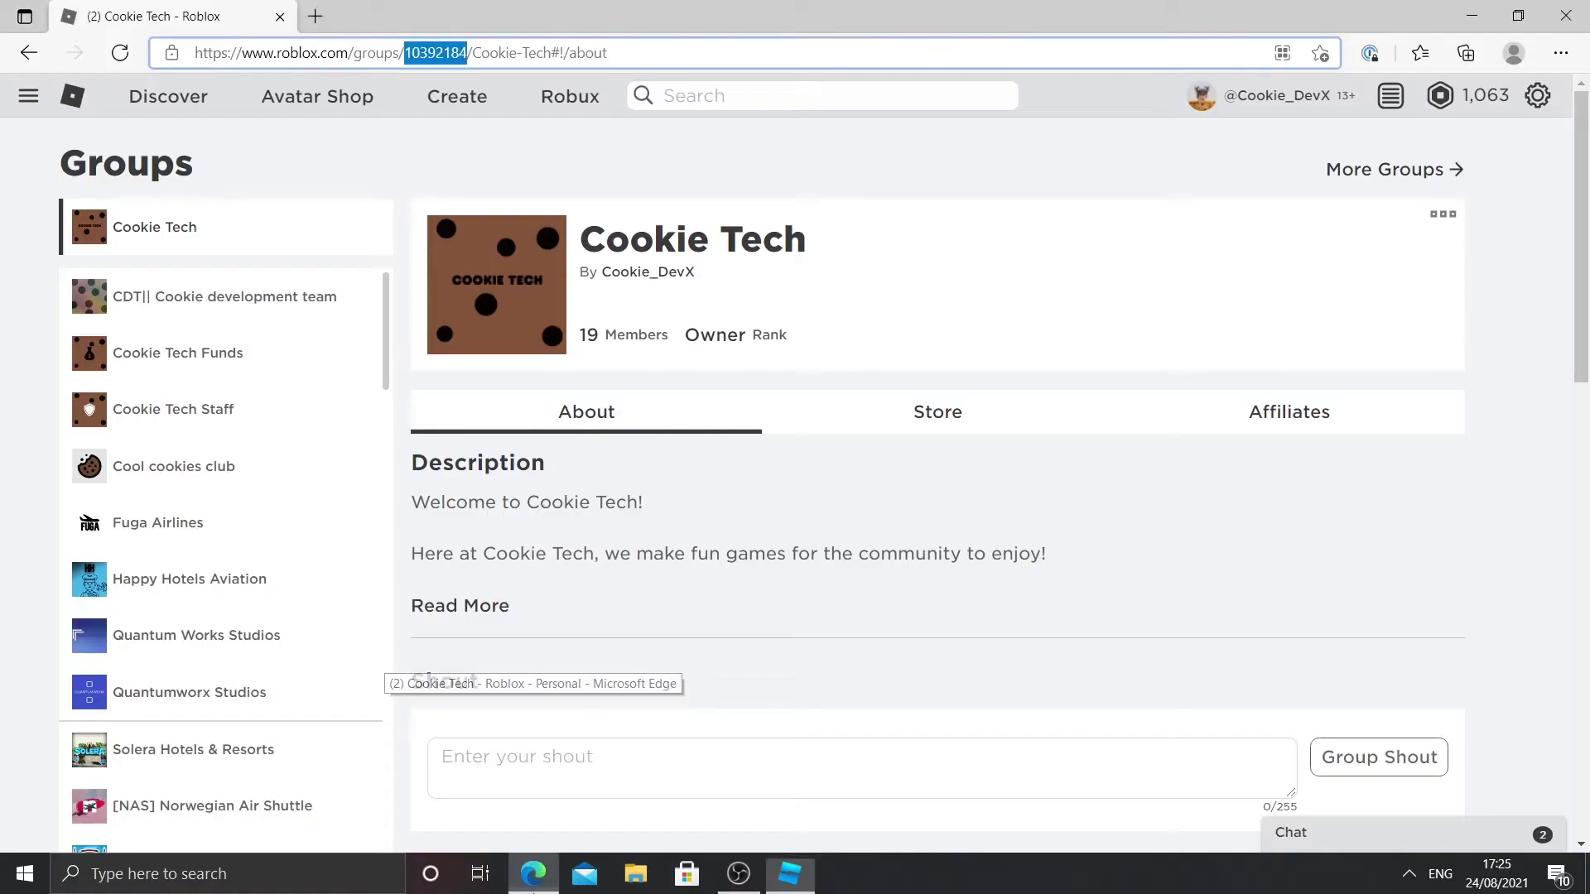
left_click(1442, 217)
Switch to Roblox Studio and set Admin Level to 1 in the script's Group Configuration entry.
key("alt+Tab")
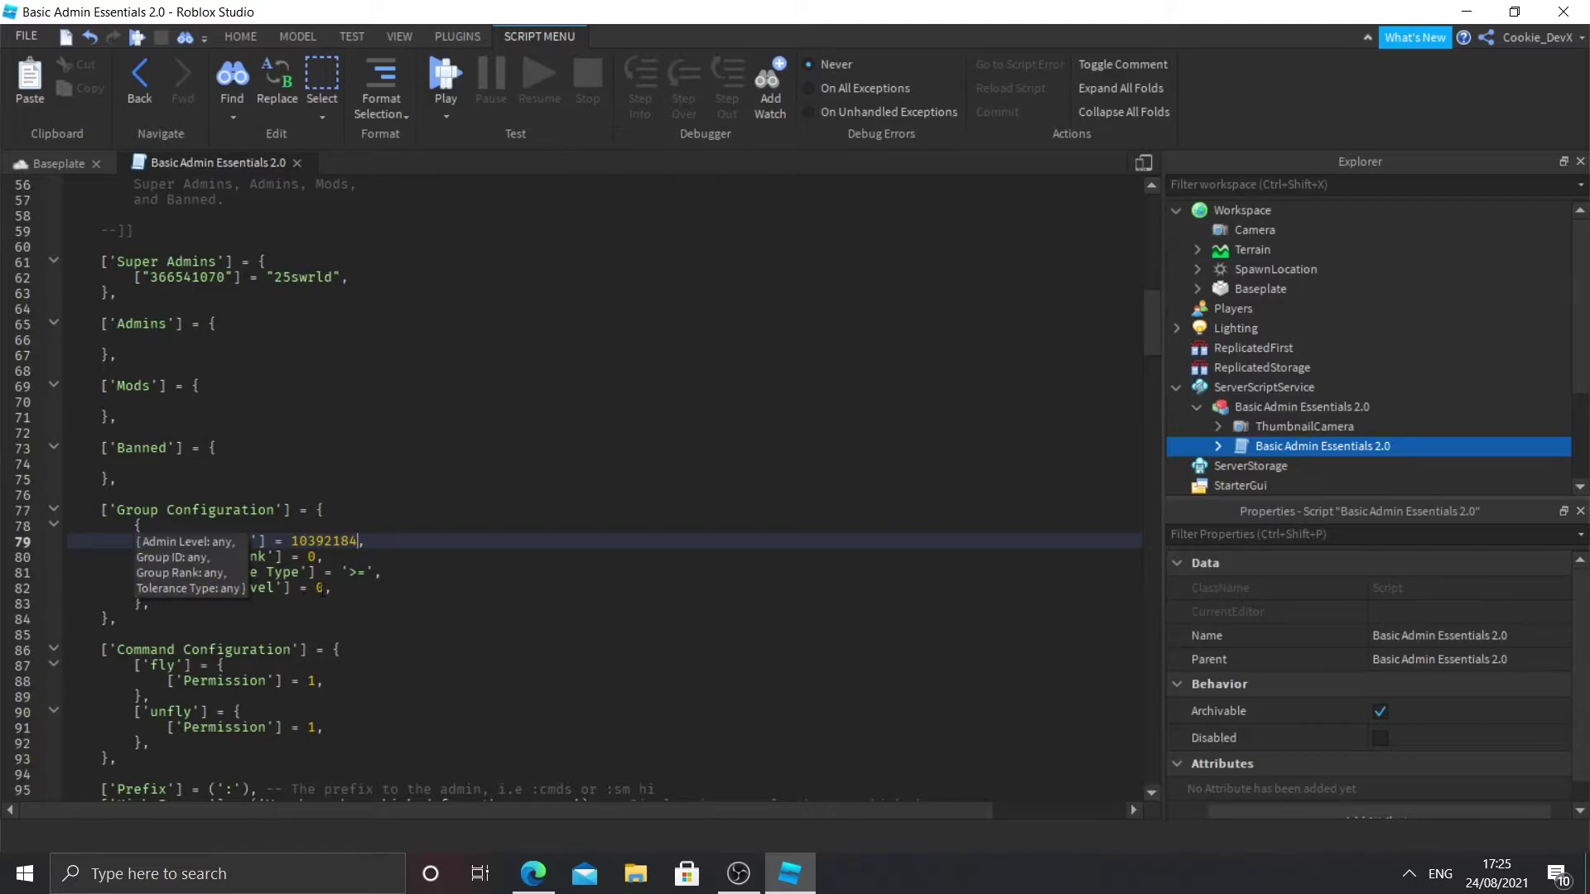
left_click(136, 387)
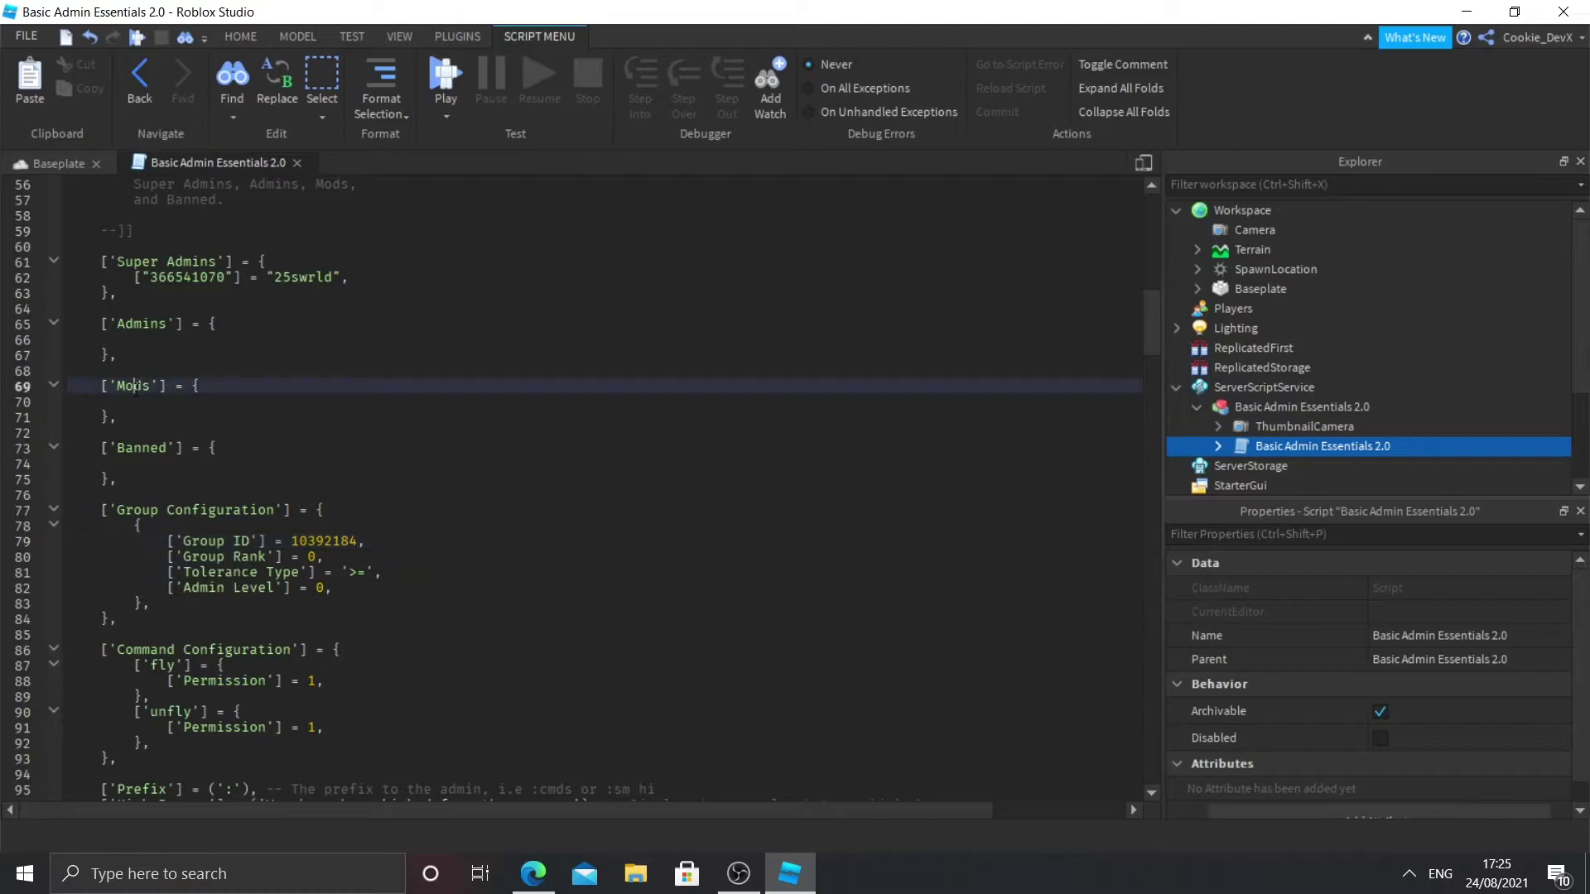
left_click(143, 323)
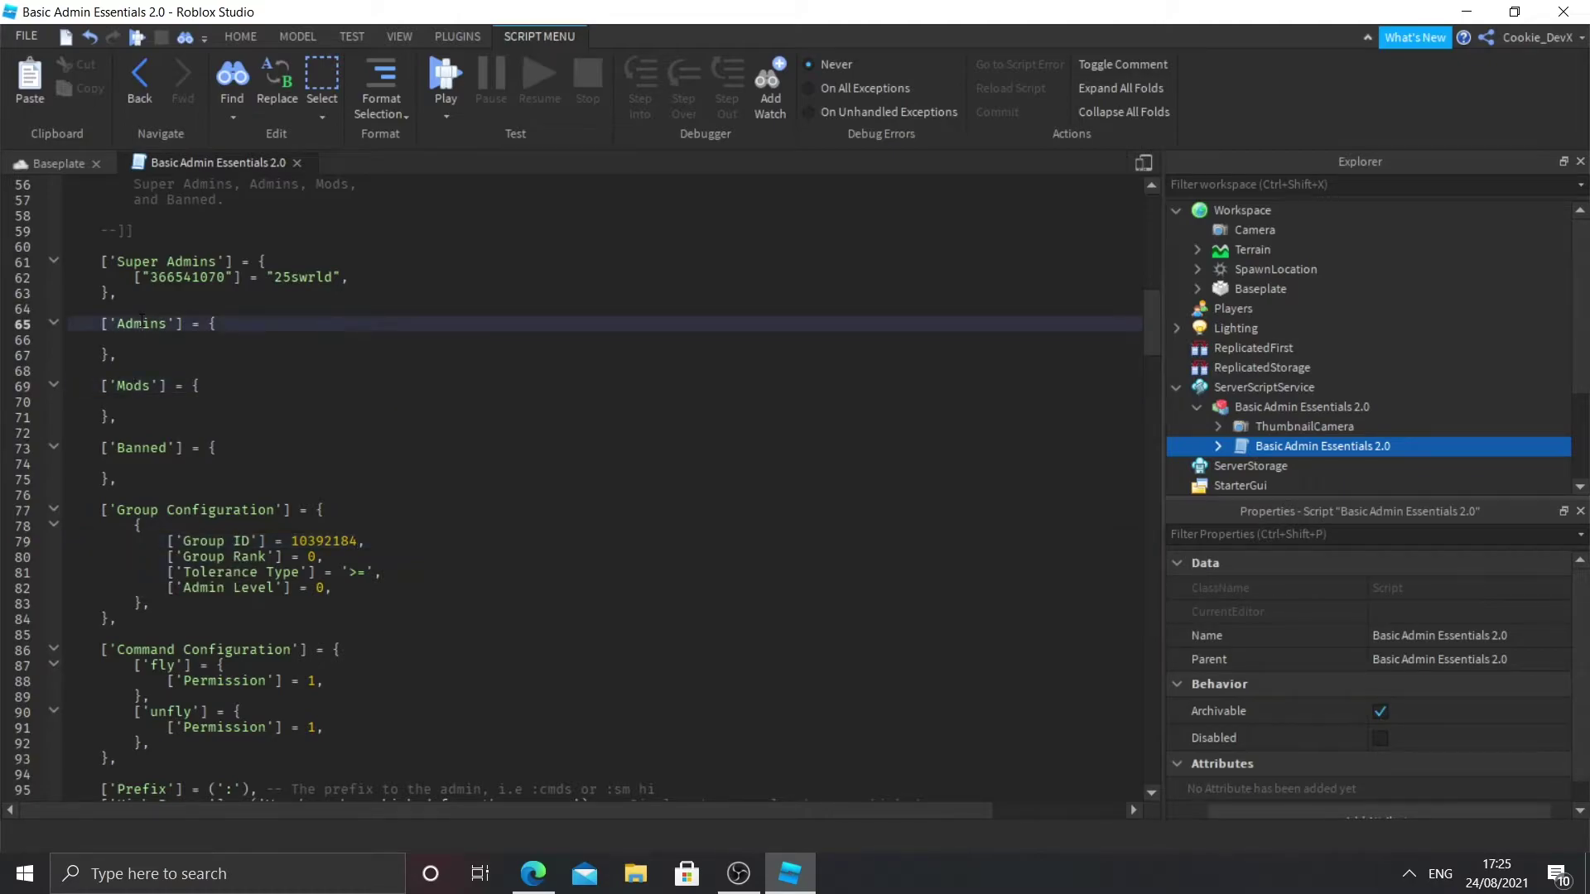
left_click(171, 261)
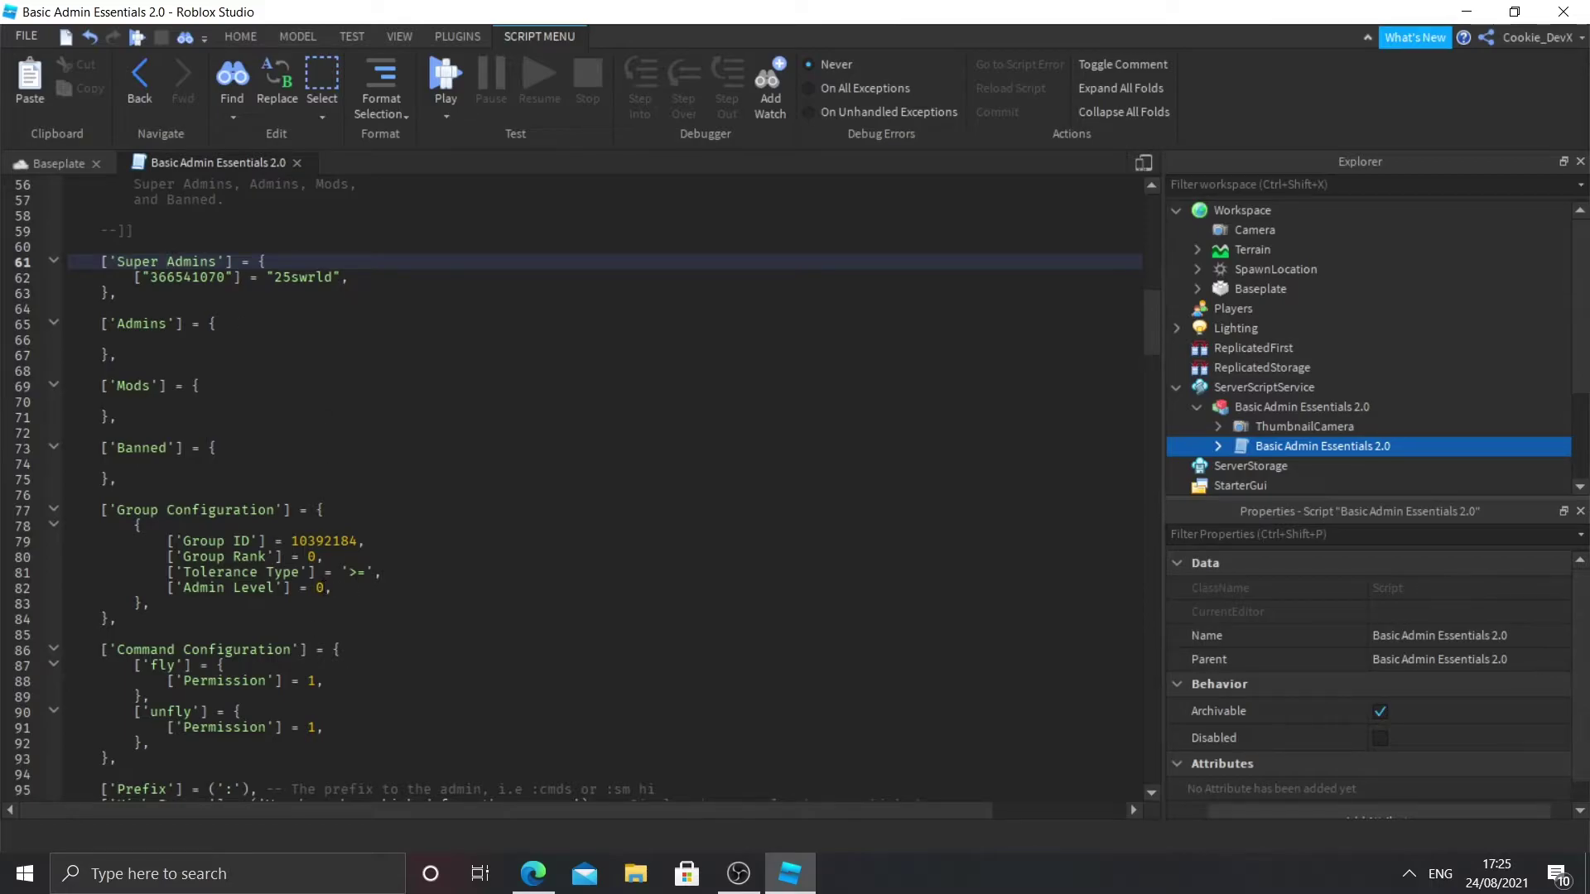
left_click(323, 588)
key("BackSpace")
type("1")
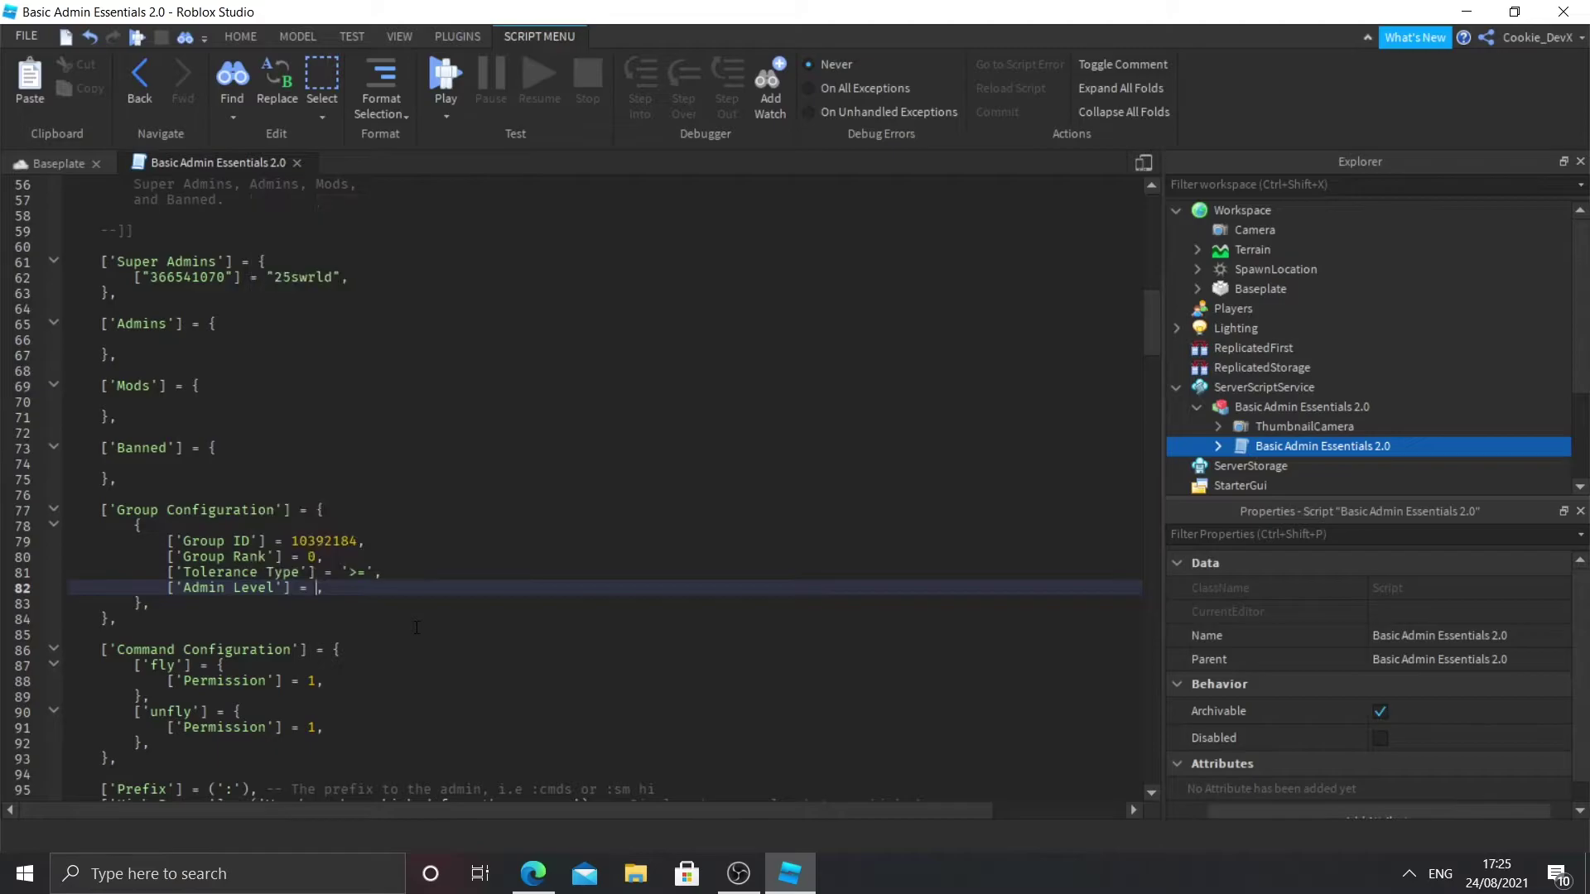
Switch to the browser, open the Cookie Tech group's roles and look up the Moderator role's rank number.
key("alt+Tab")
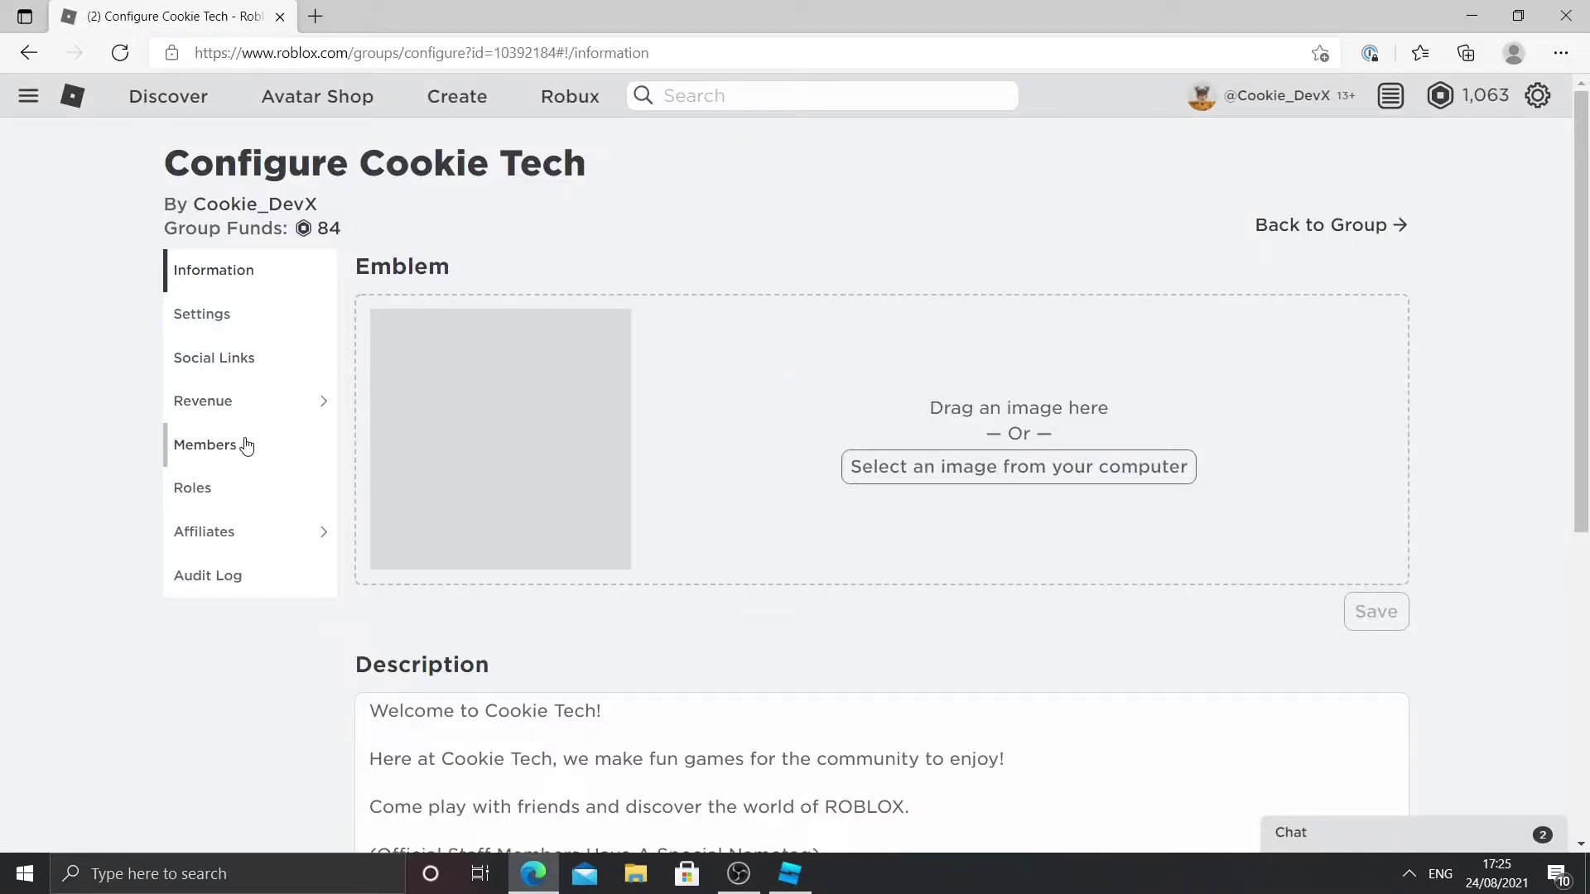
left_click(212, 490)
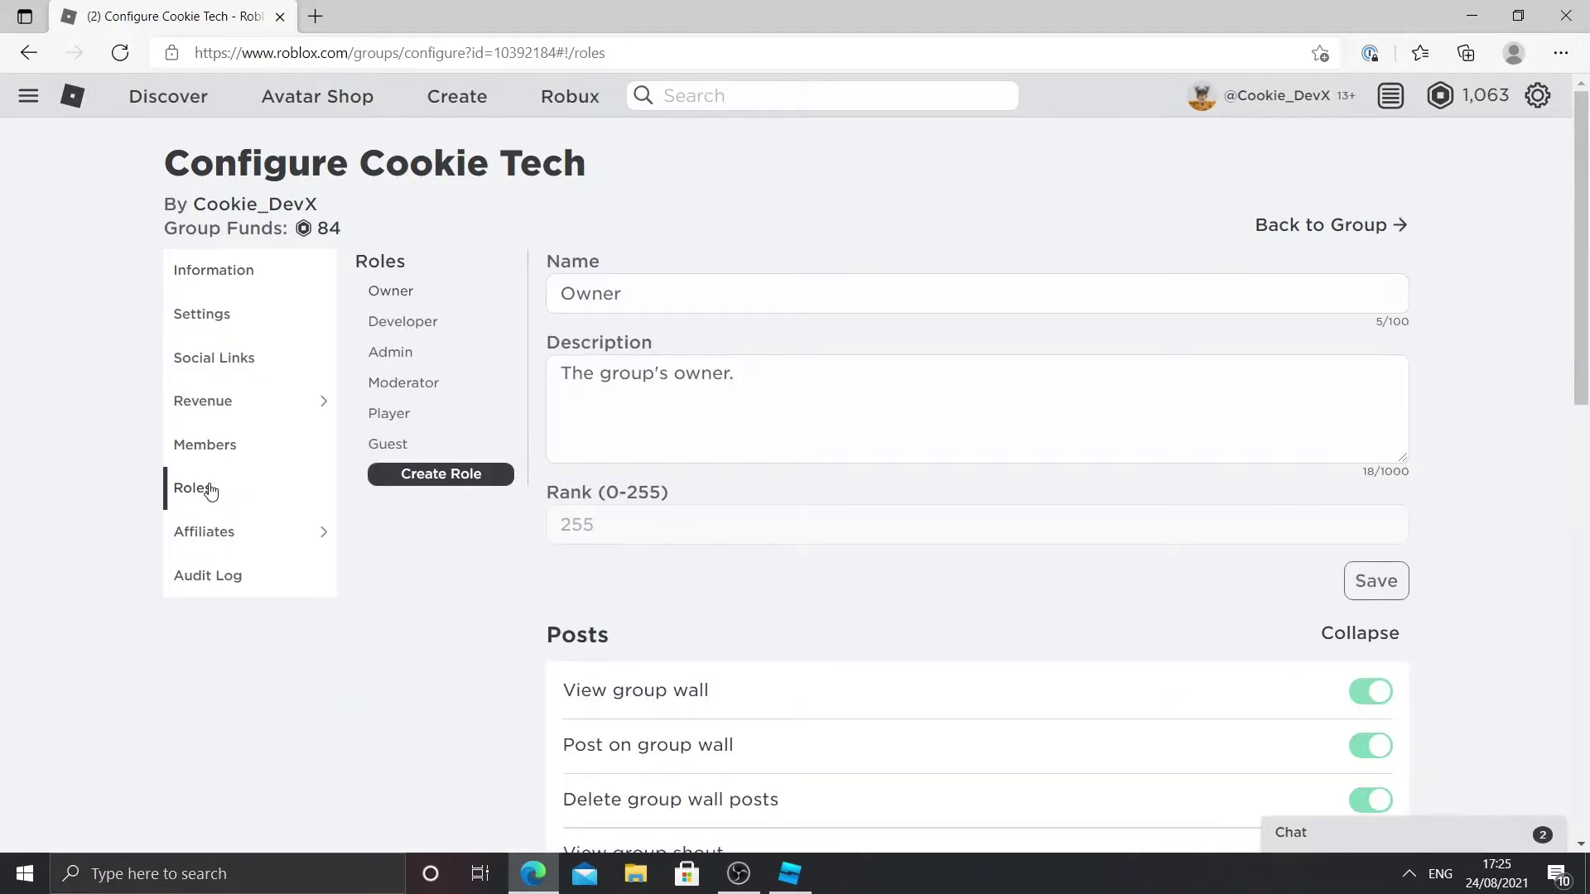
left_click(420, 384)
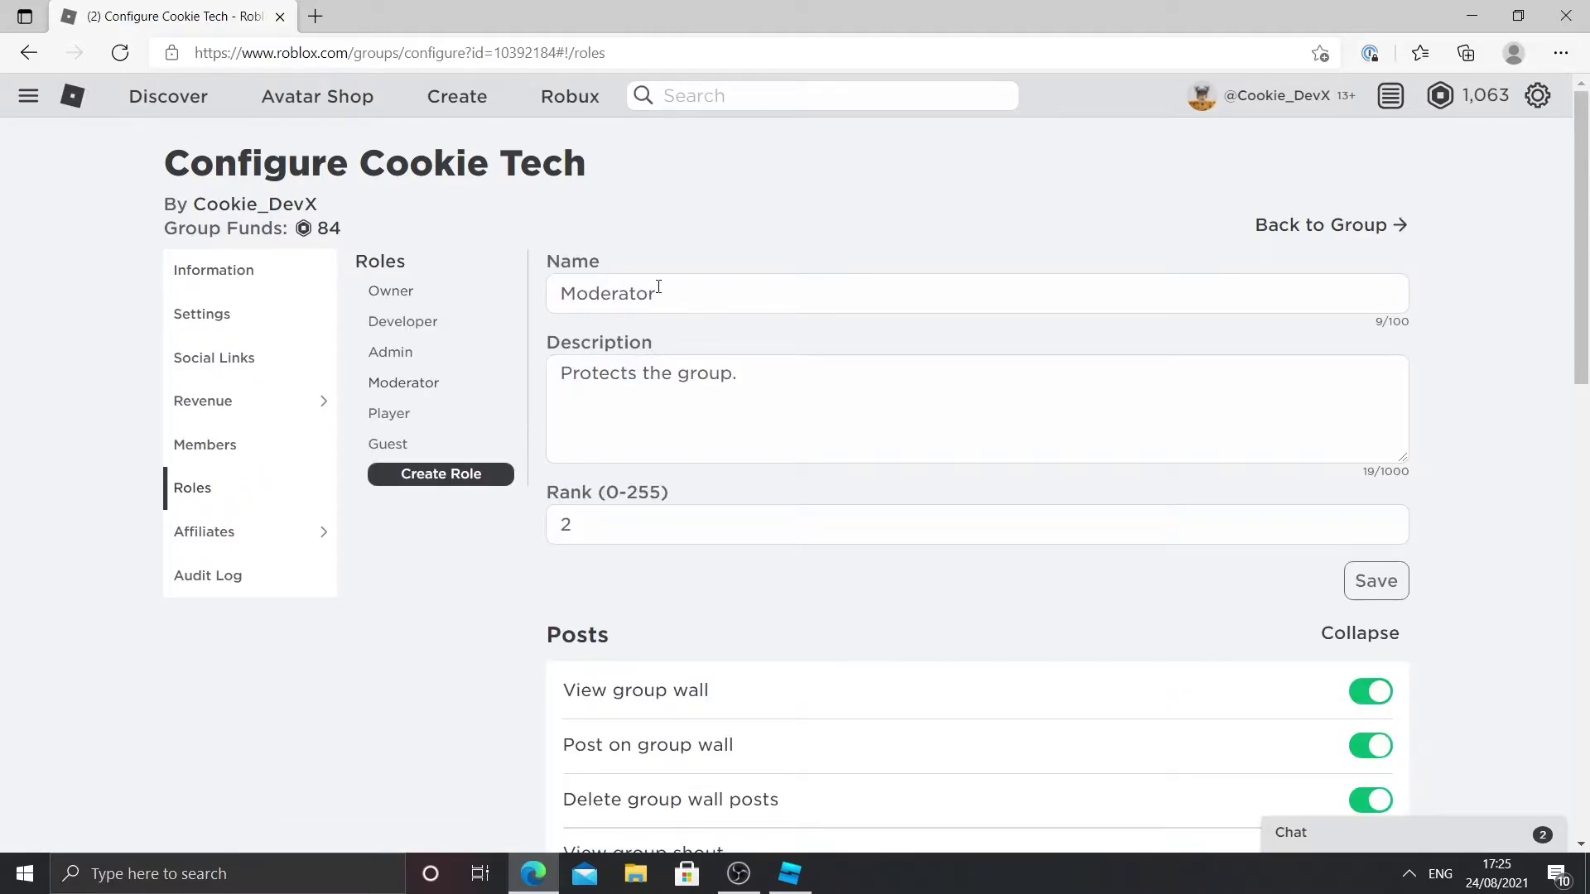
left_click_drag(654, 291, 538, 291)
left_click(667, 224)
left_click_drag(593, 525, 544, 520)
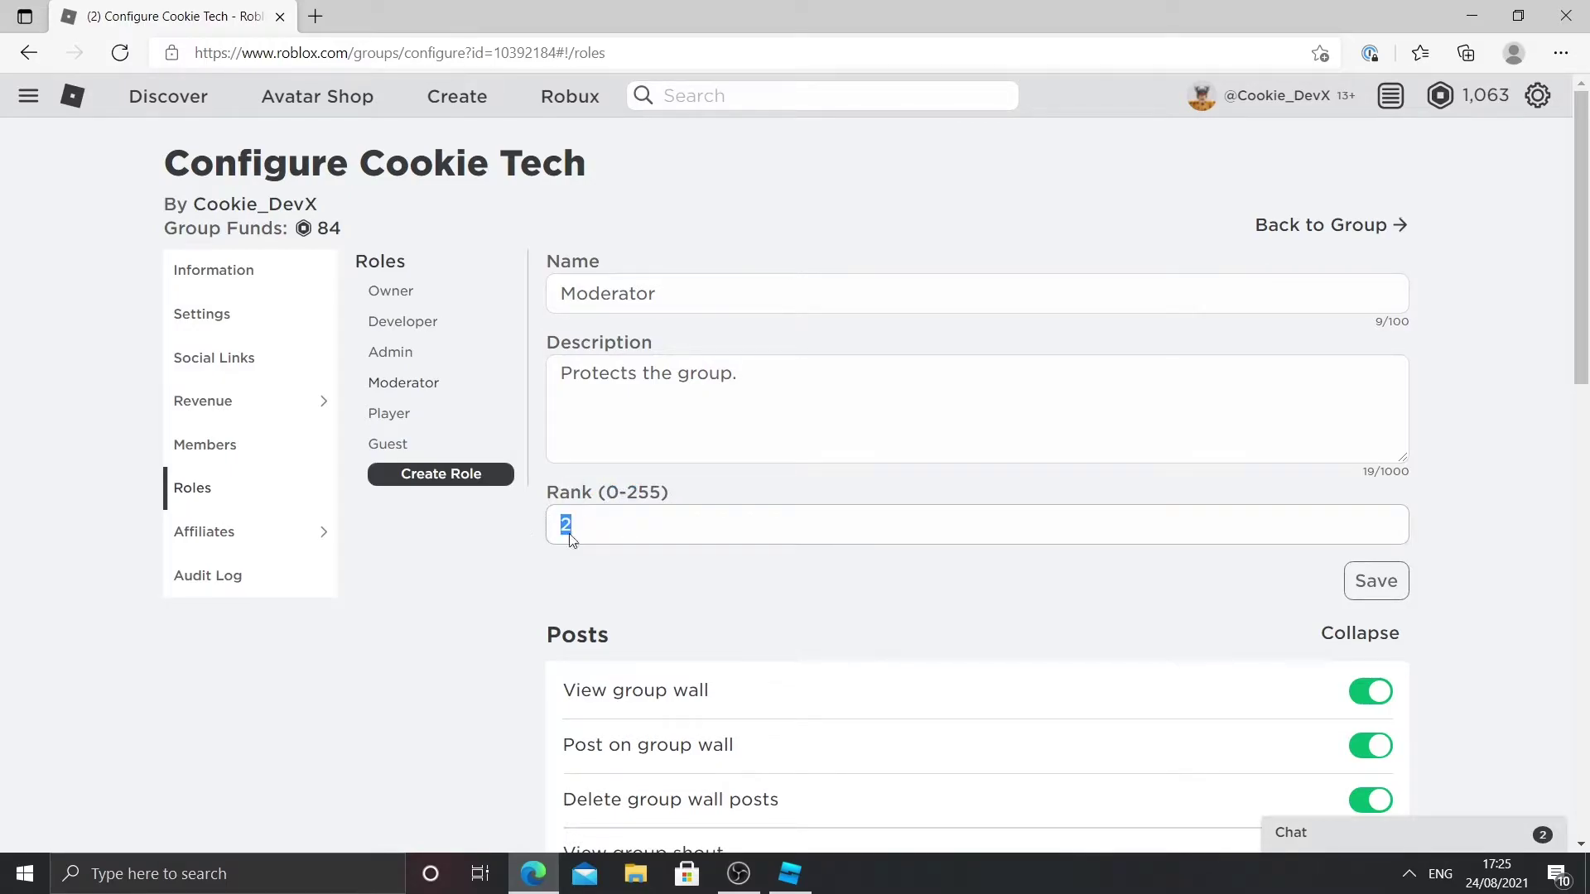
Switch to Roblox Studio and set Group Rank to 2 in the Group Configuration entry.
left_click(790, 873)
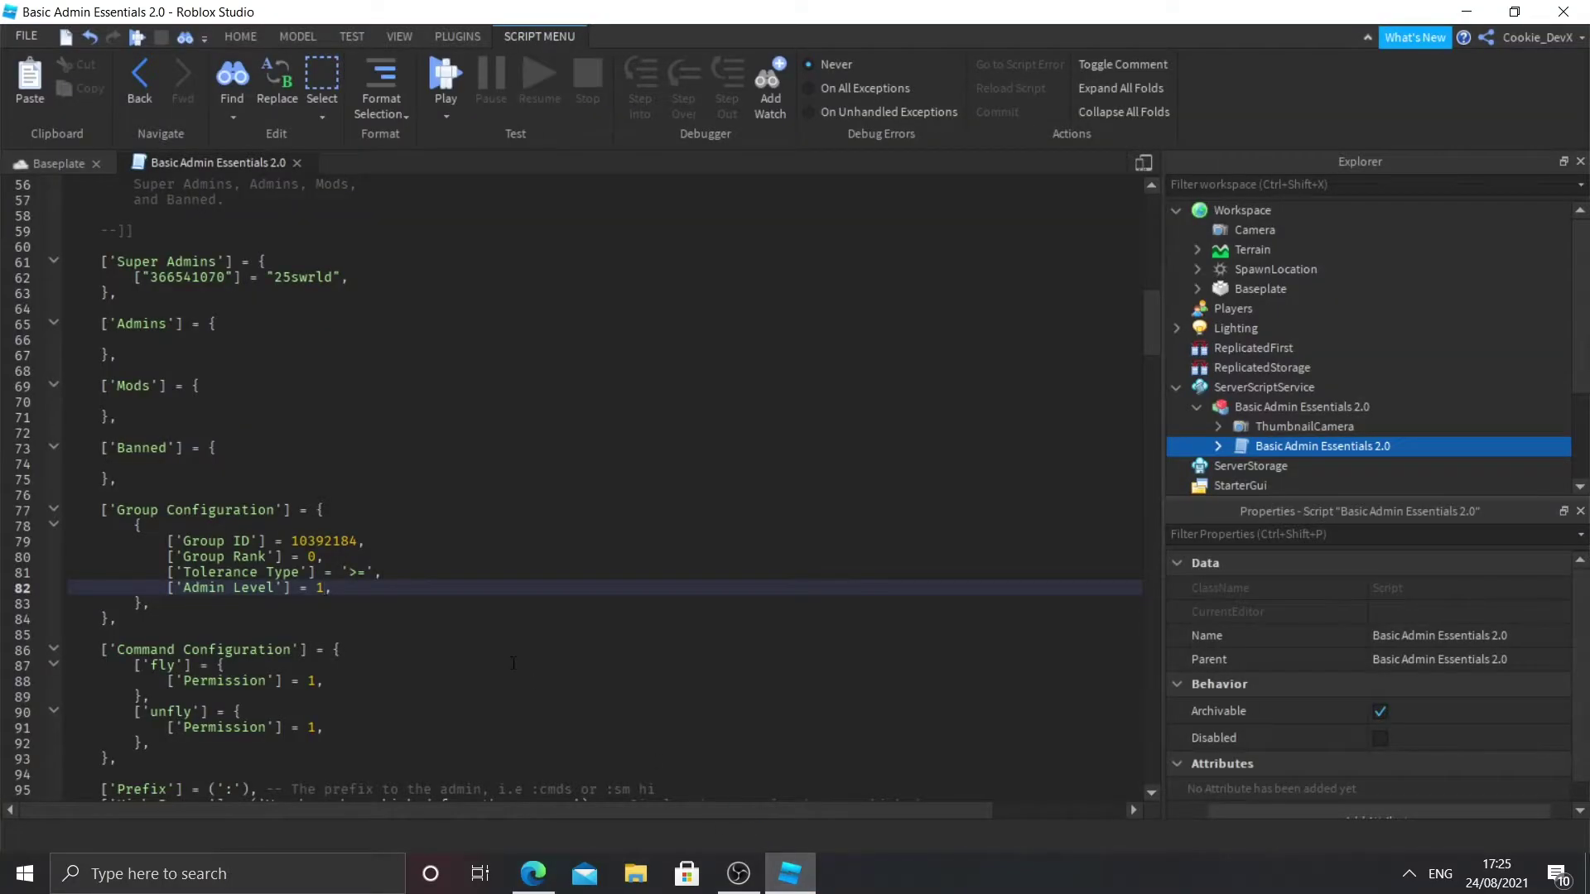
left_click(318, 557)
key("BackSpace")
type("2")
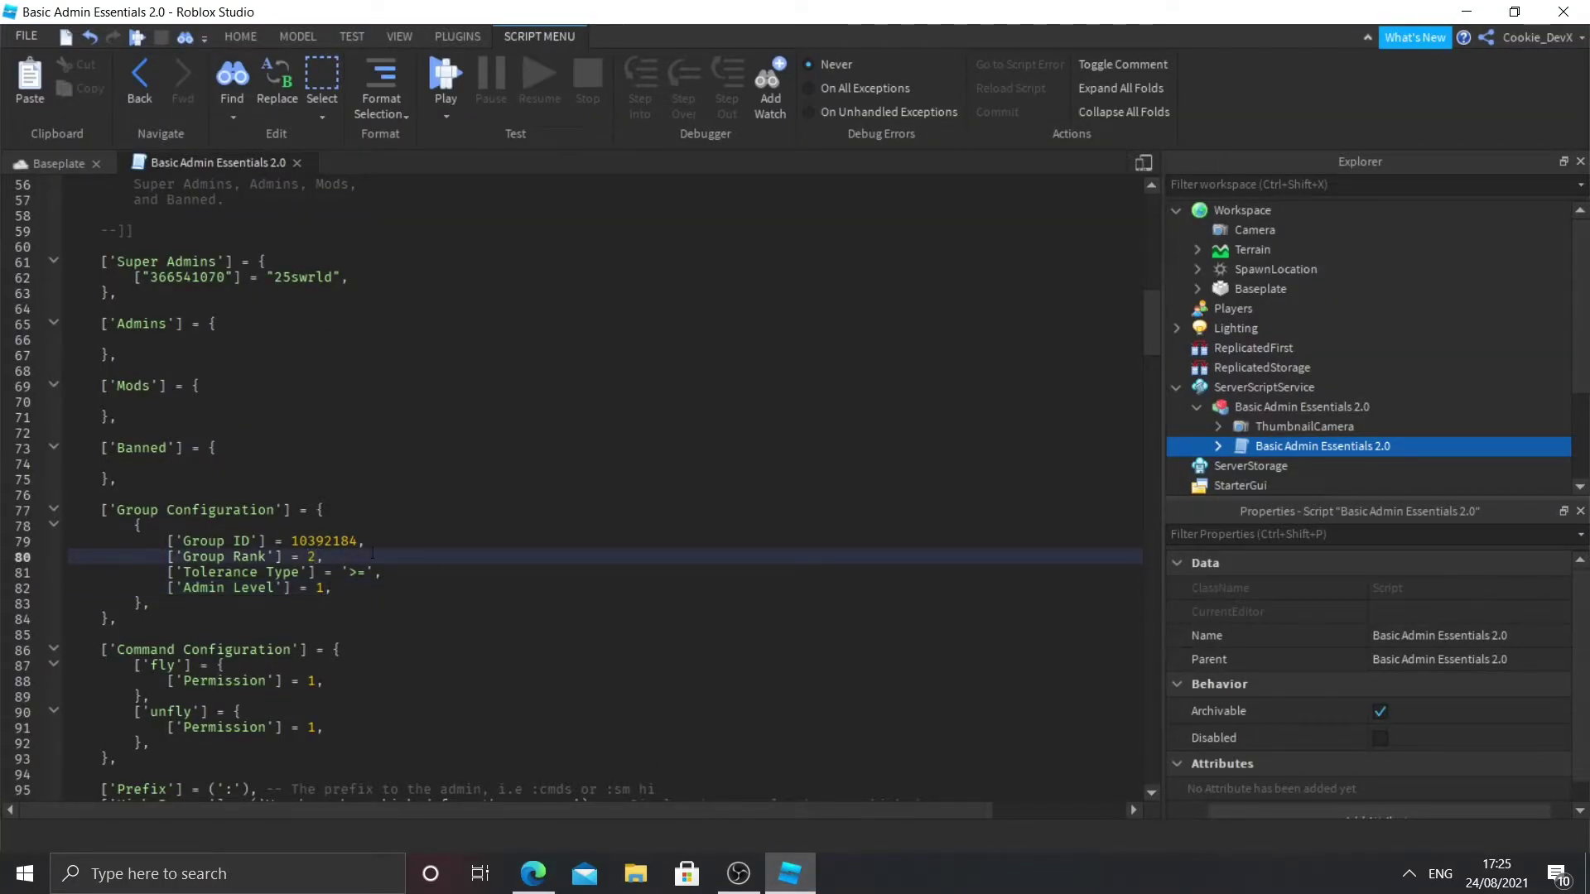
left_click(533, 874)
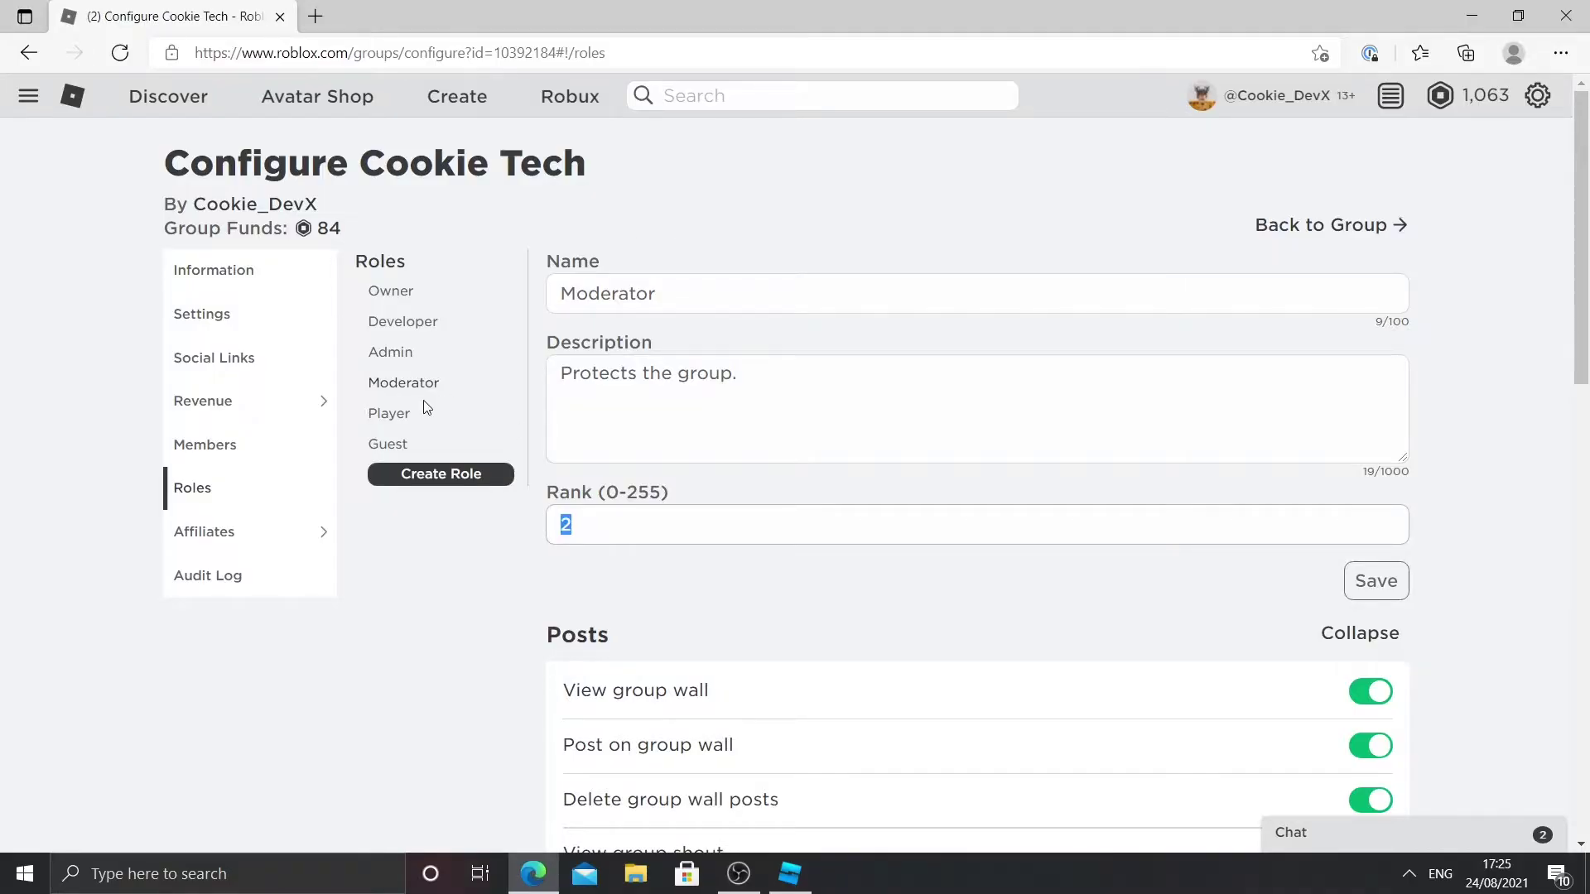
key("alt+Tab")
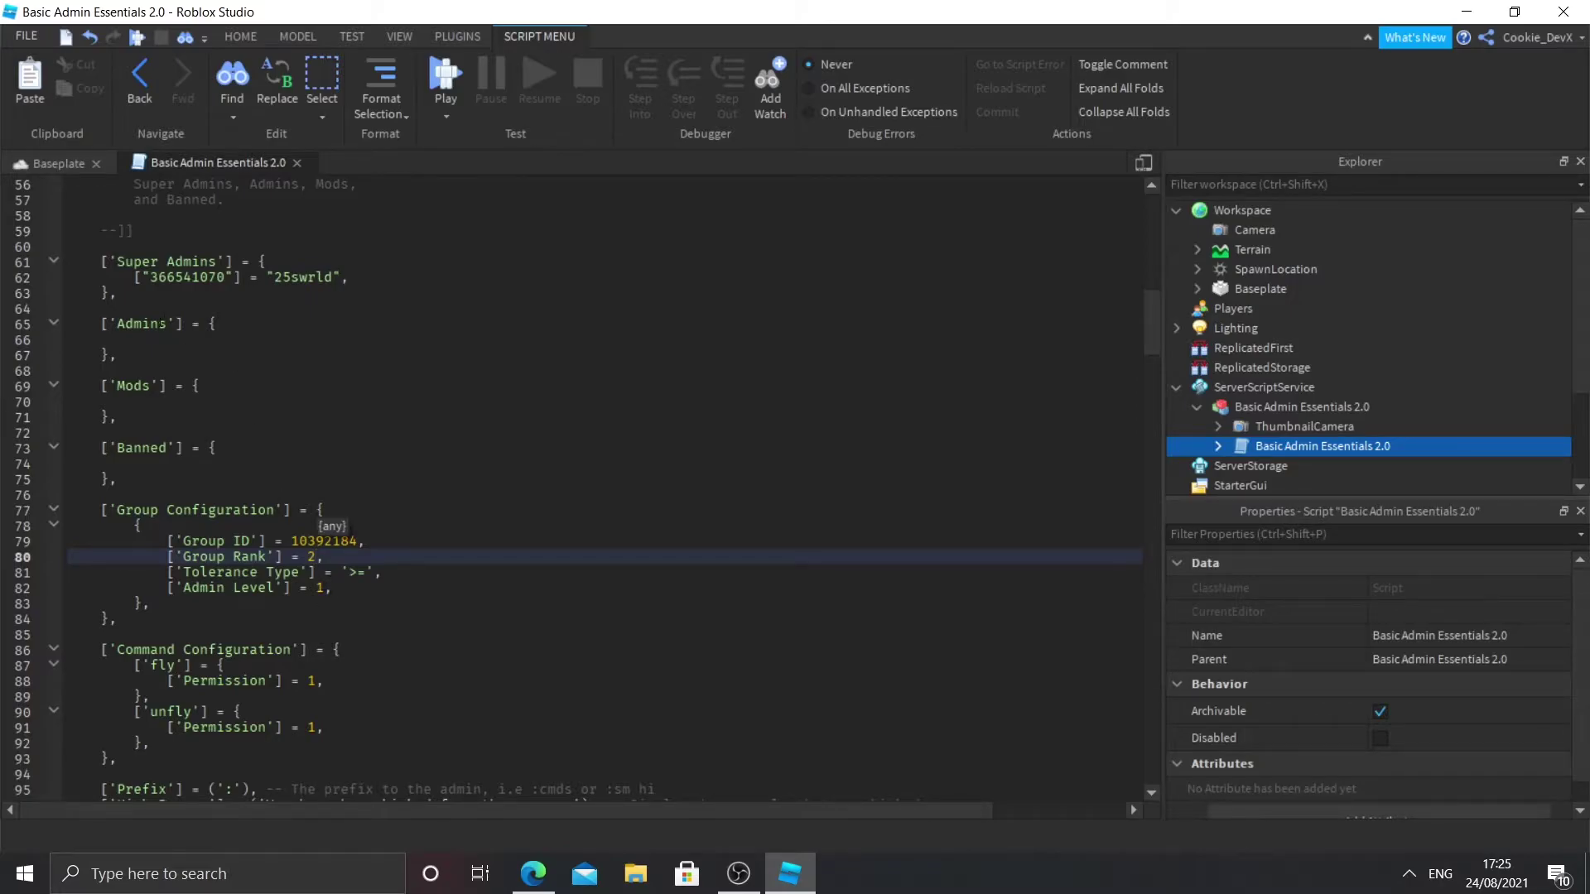
key("alt+Tab")
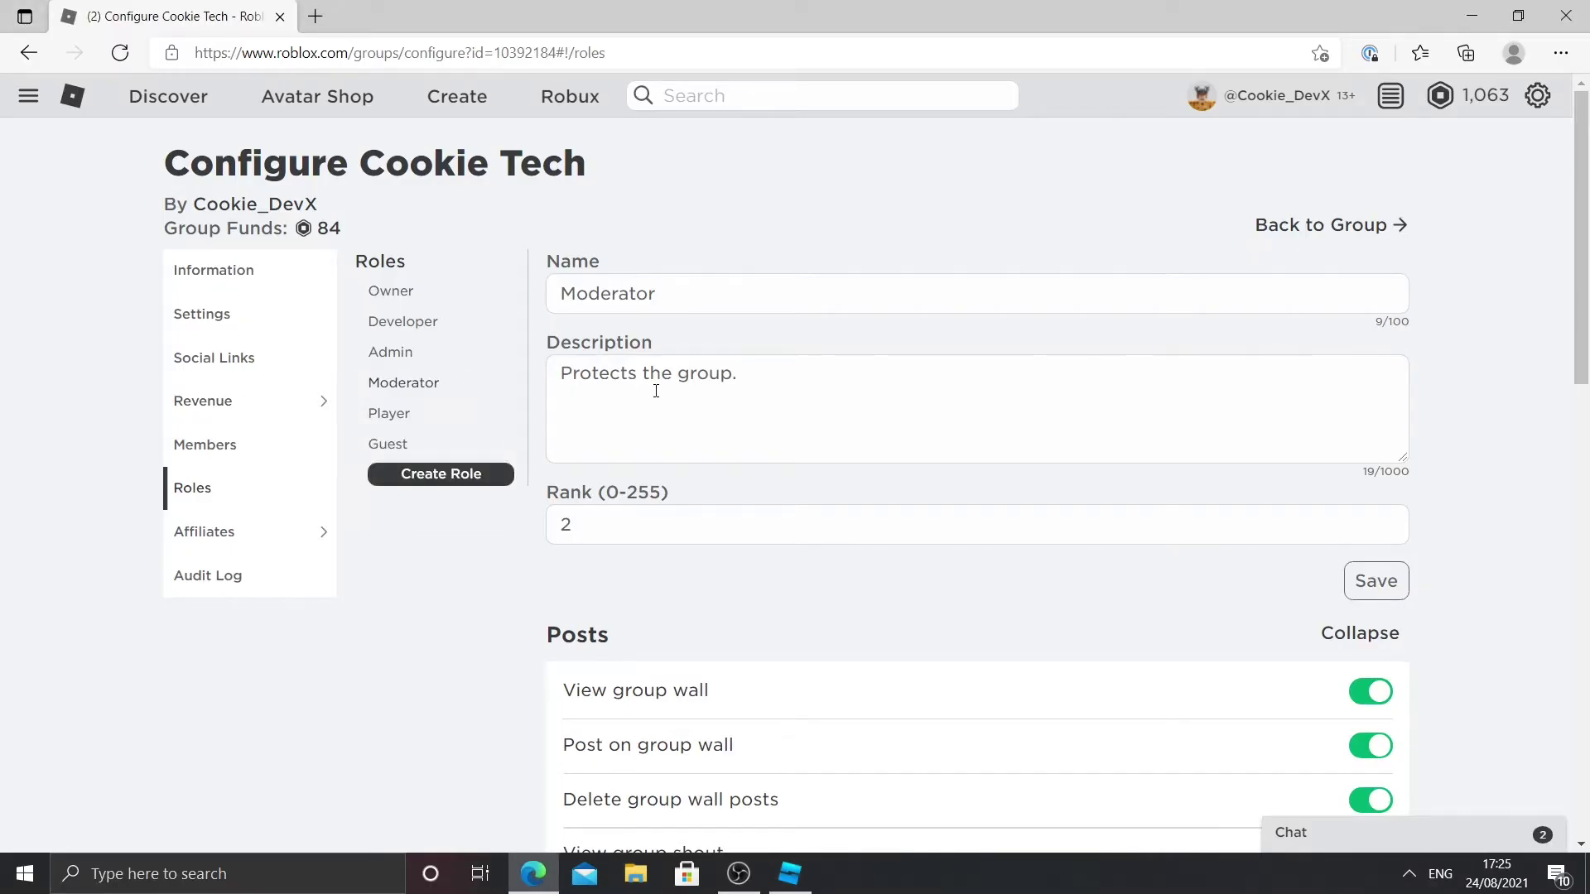
key("alt+Tab")
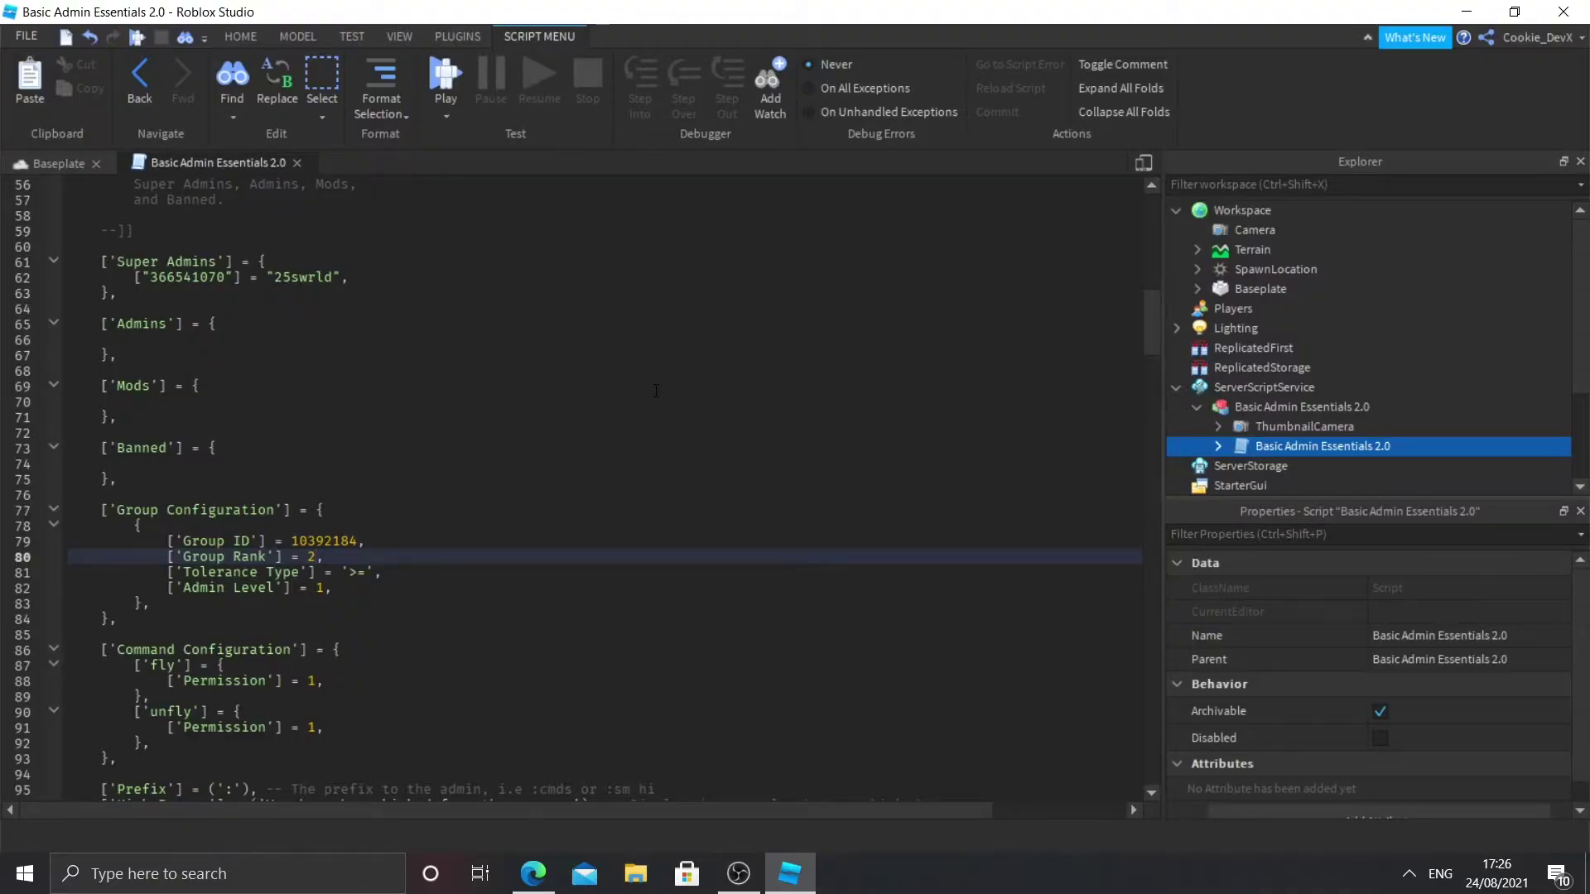
Duplicate the whole group entry block directly below itself inside the Group Configuration table.
left_click(167, 612)
left_click(213, 600)
left_click_drag(247, 604, 32, 530)
key("ctrl+c")
left_click(183, 606)
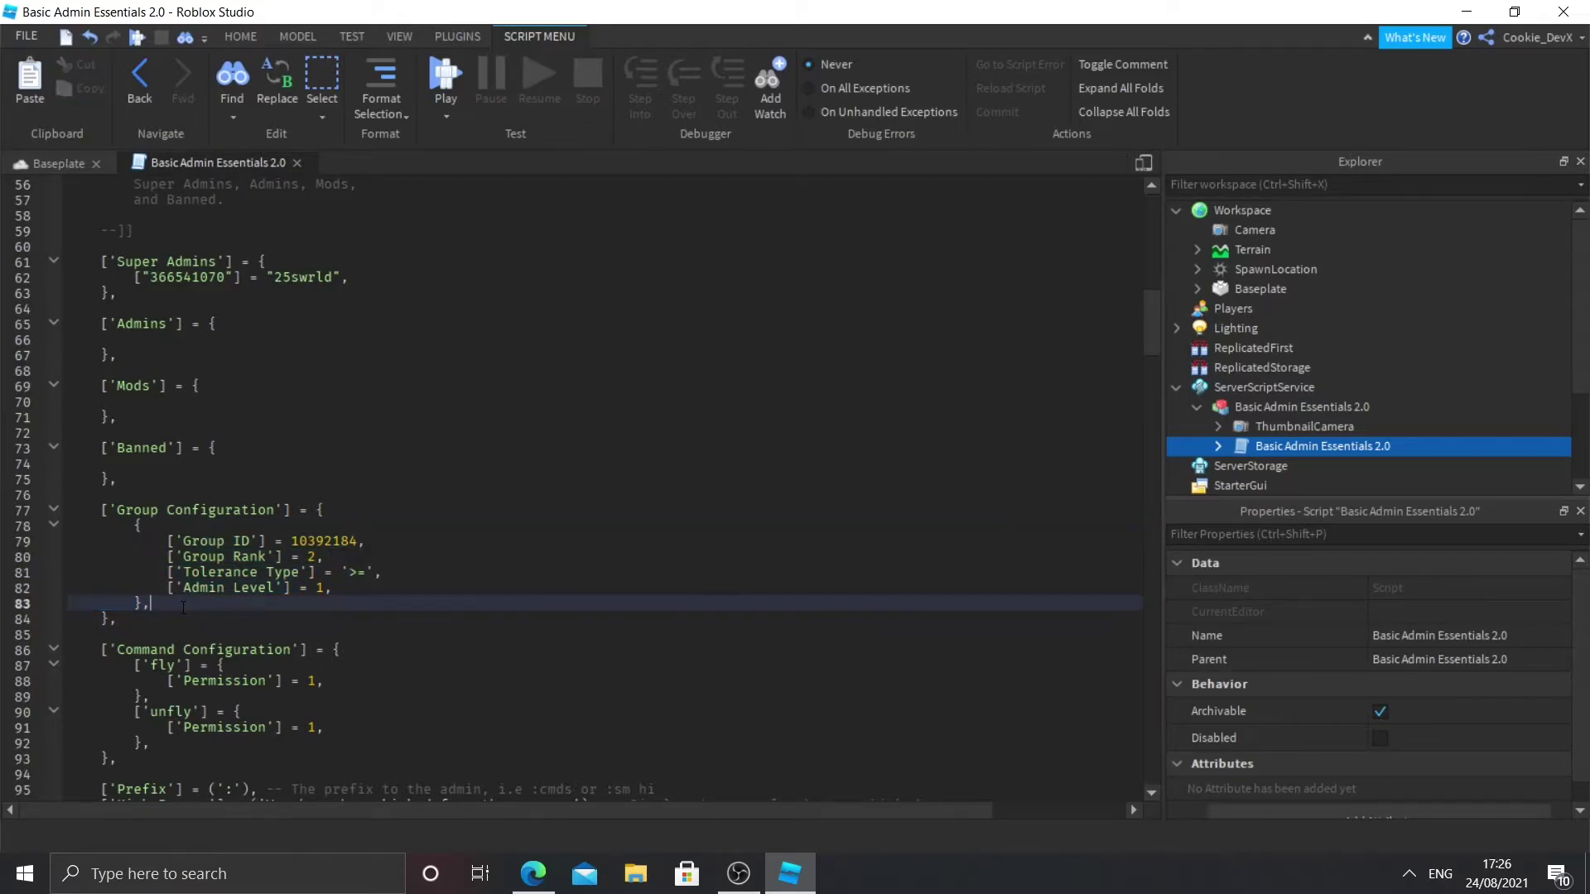
key("Return")
key("Return")
key("Return")
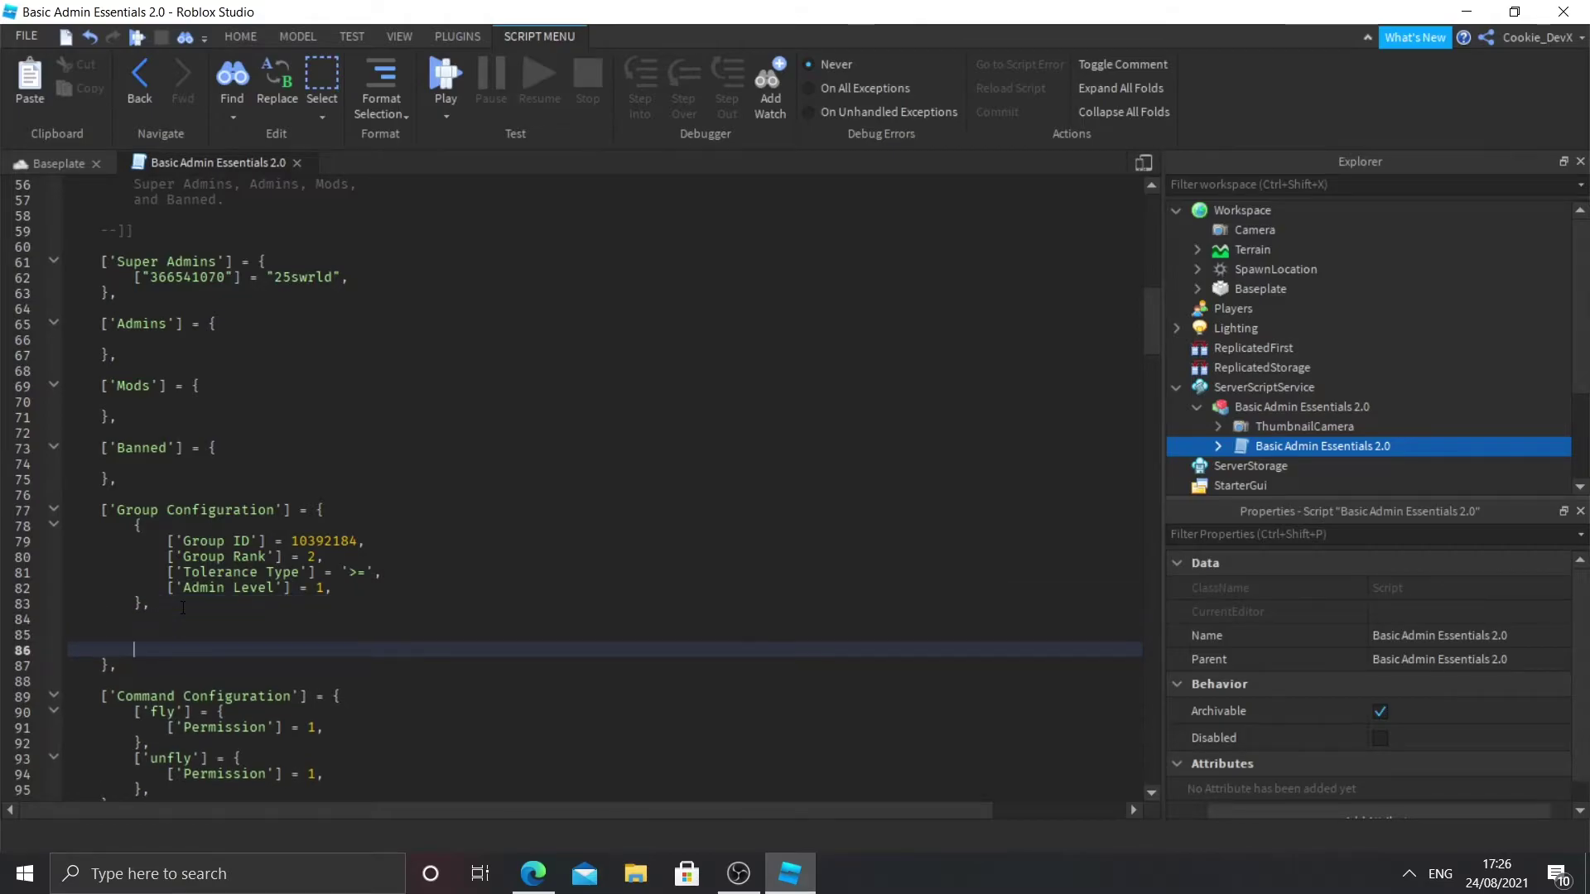
key("BackSpace")
key("BackSpace")
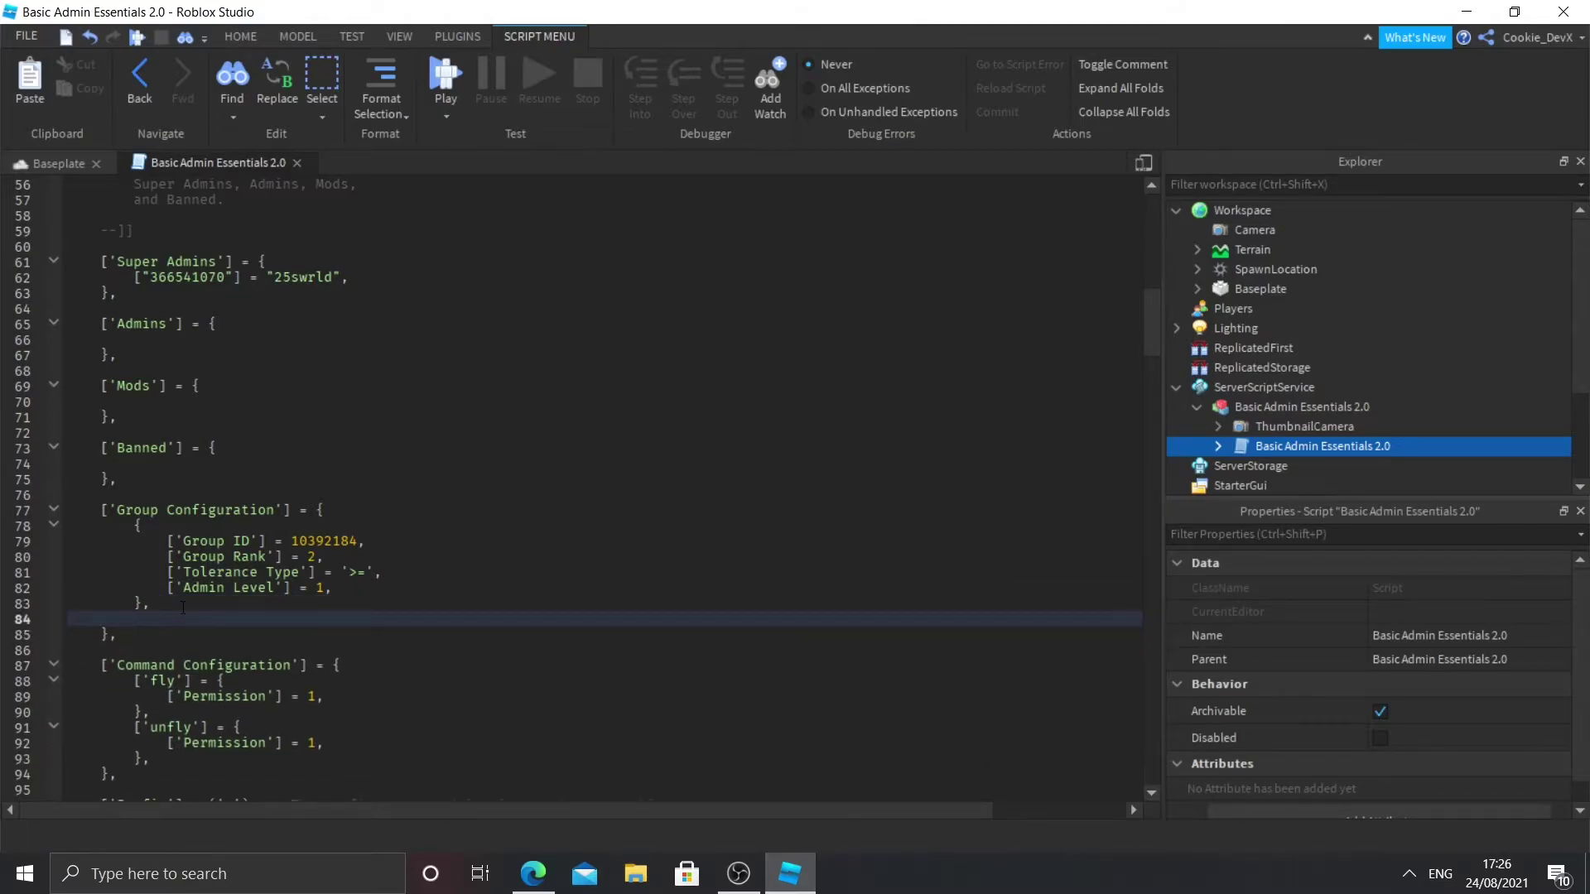
key("ctrl+v")
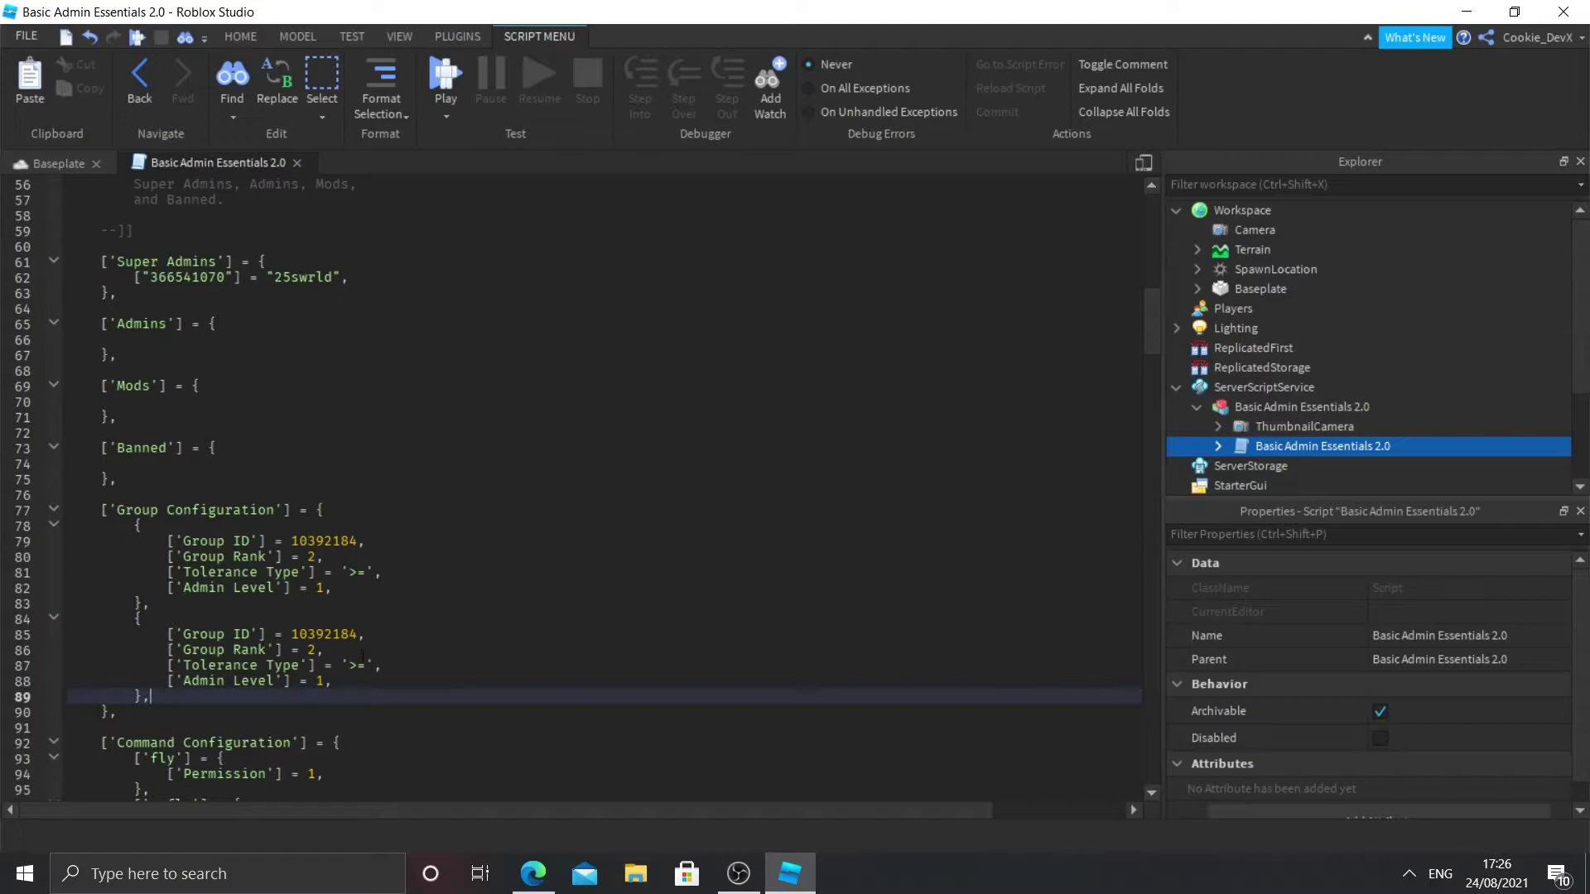
Look up the Admin role's rank in the browser and set Group Rank to 3 in the second group entry in Roblox Studio.
key("alt+Tab")
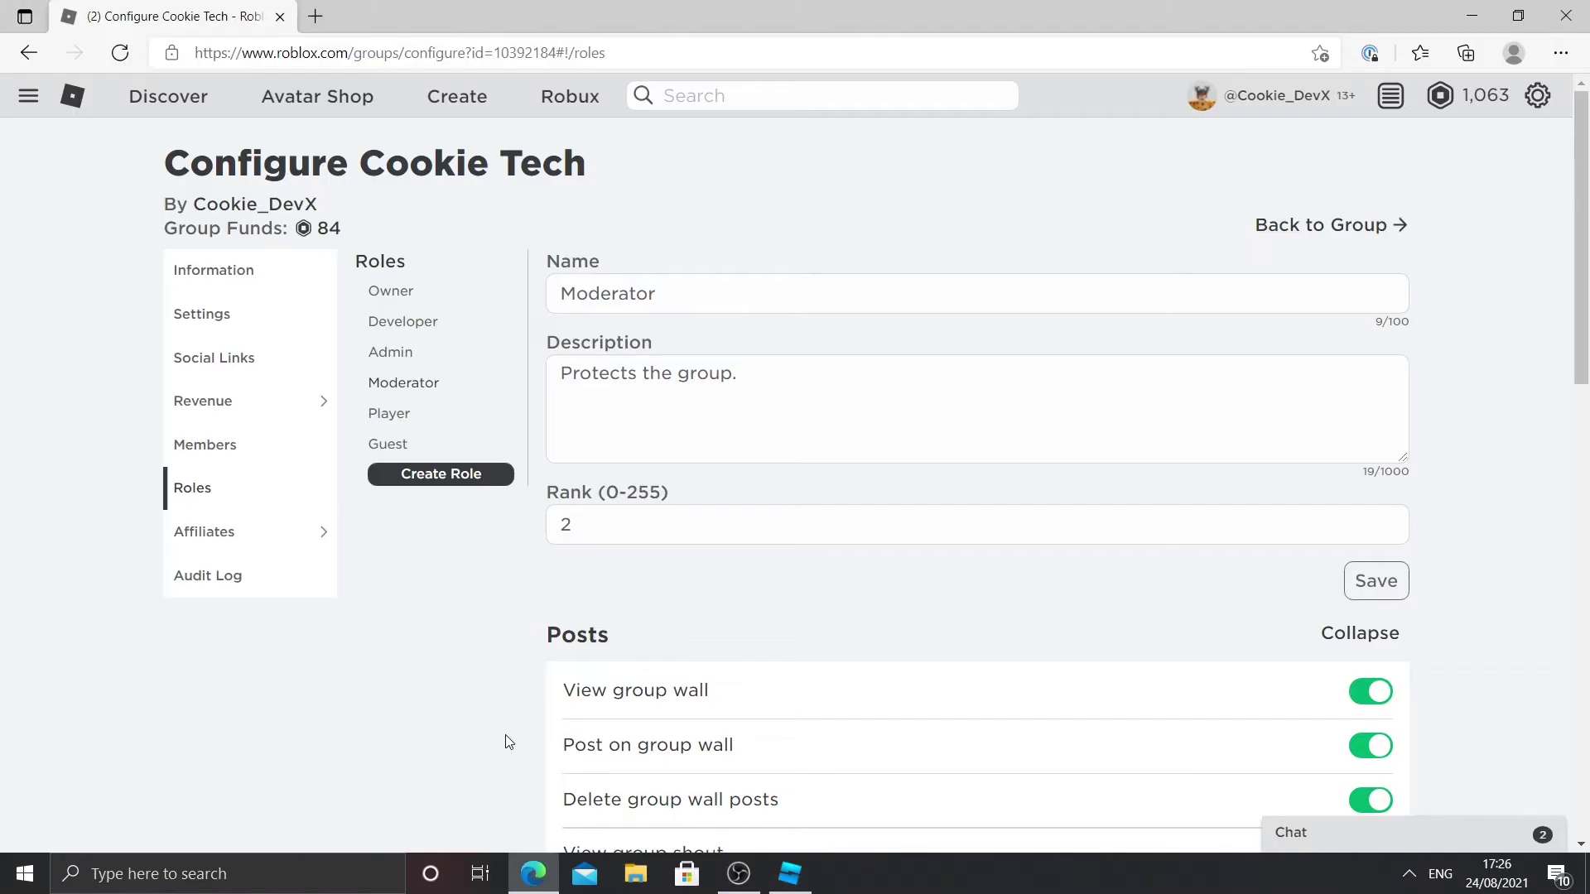
left_click(402, 354)
key("alt+Tab")
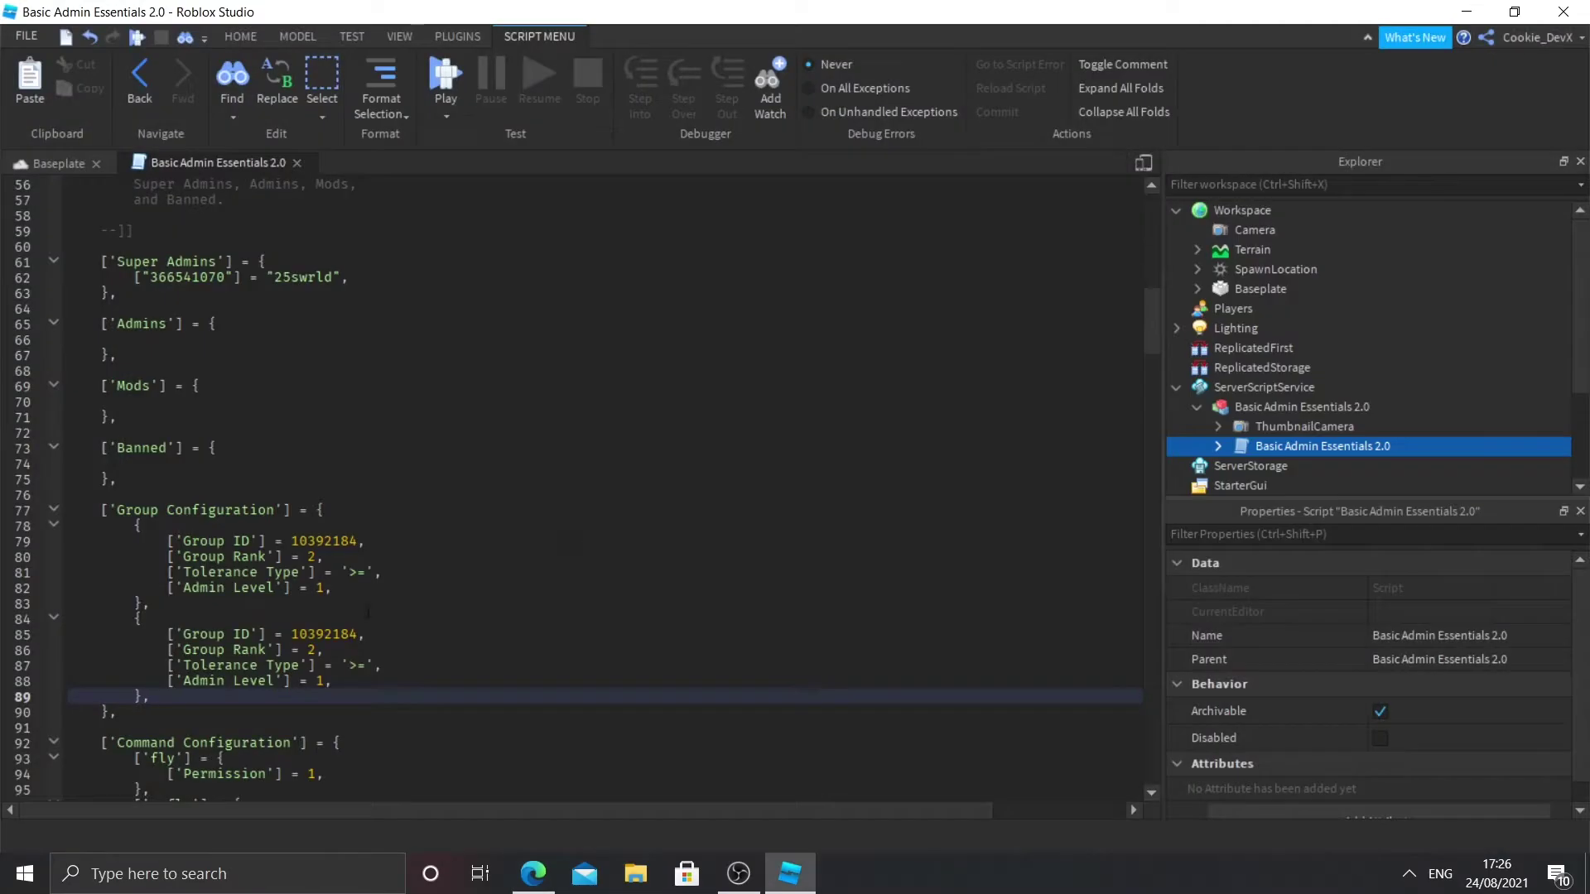
left_click(318, 651)
key("BackSpace")
type("3")
Set Admin Level to 2 in the second Group Configuration entry.
left_click(330, 681)
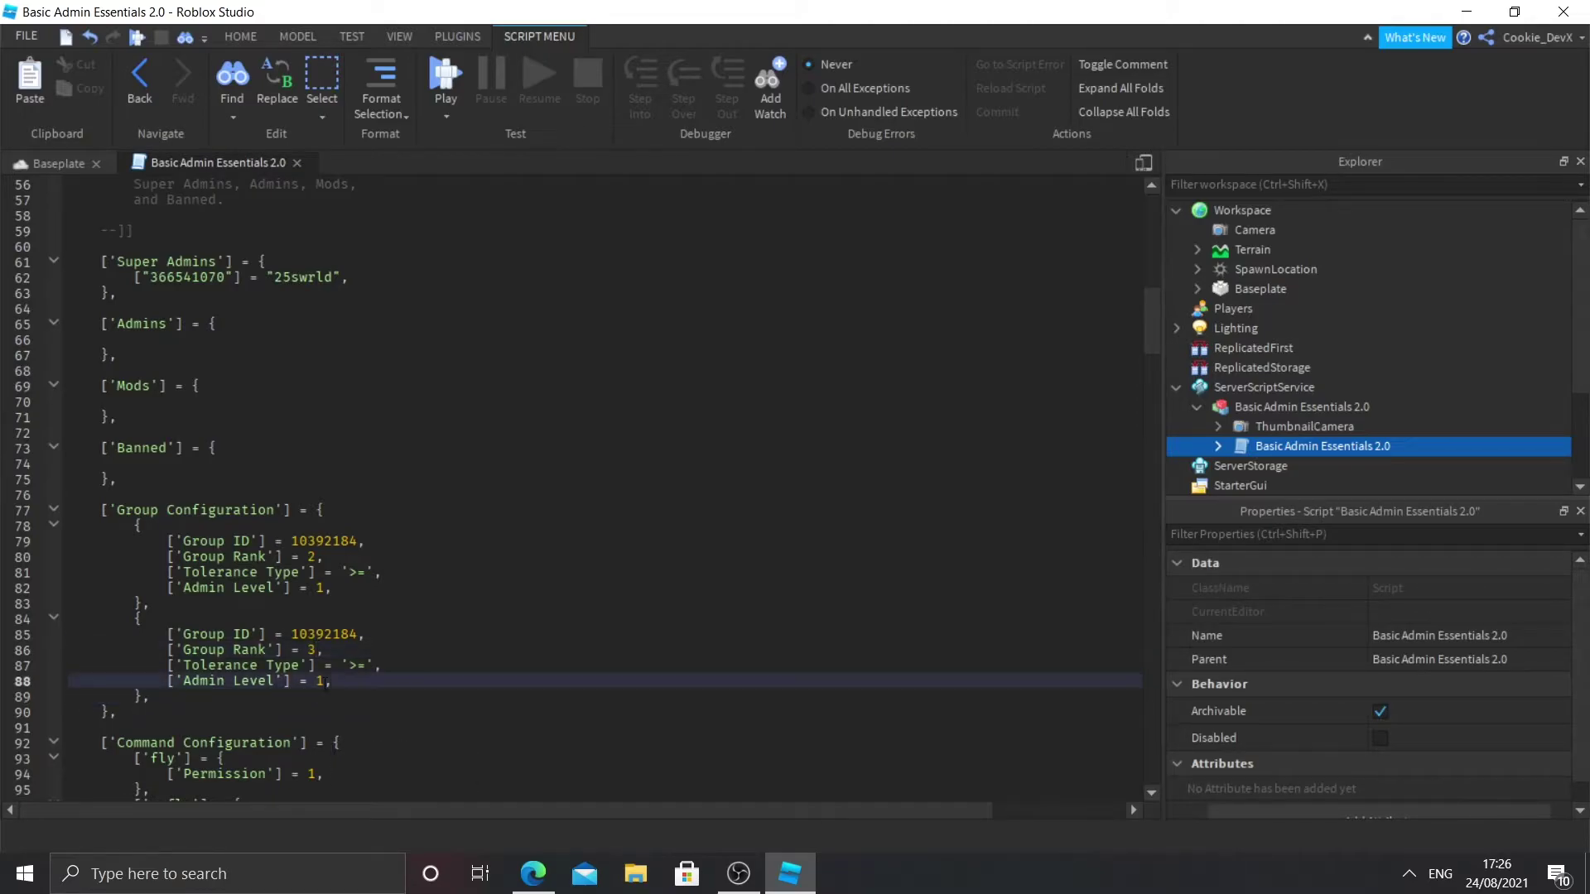
scroll(338, 724, "up", 1)
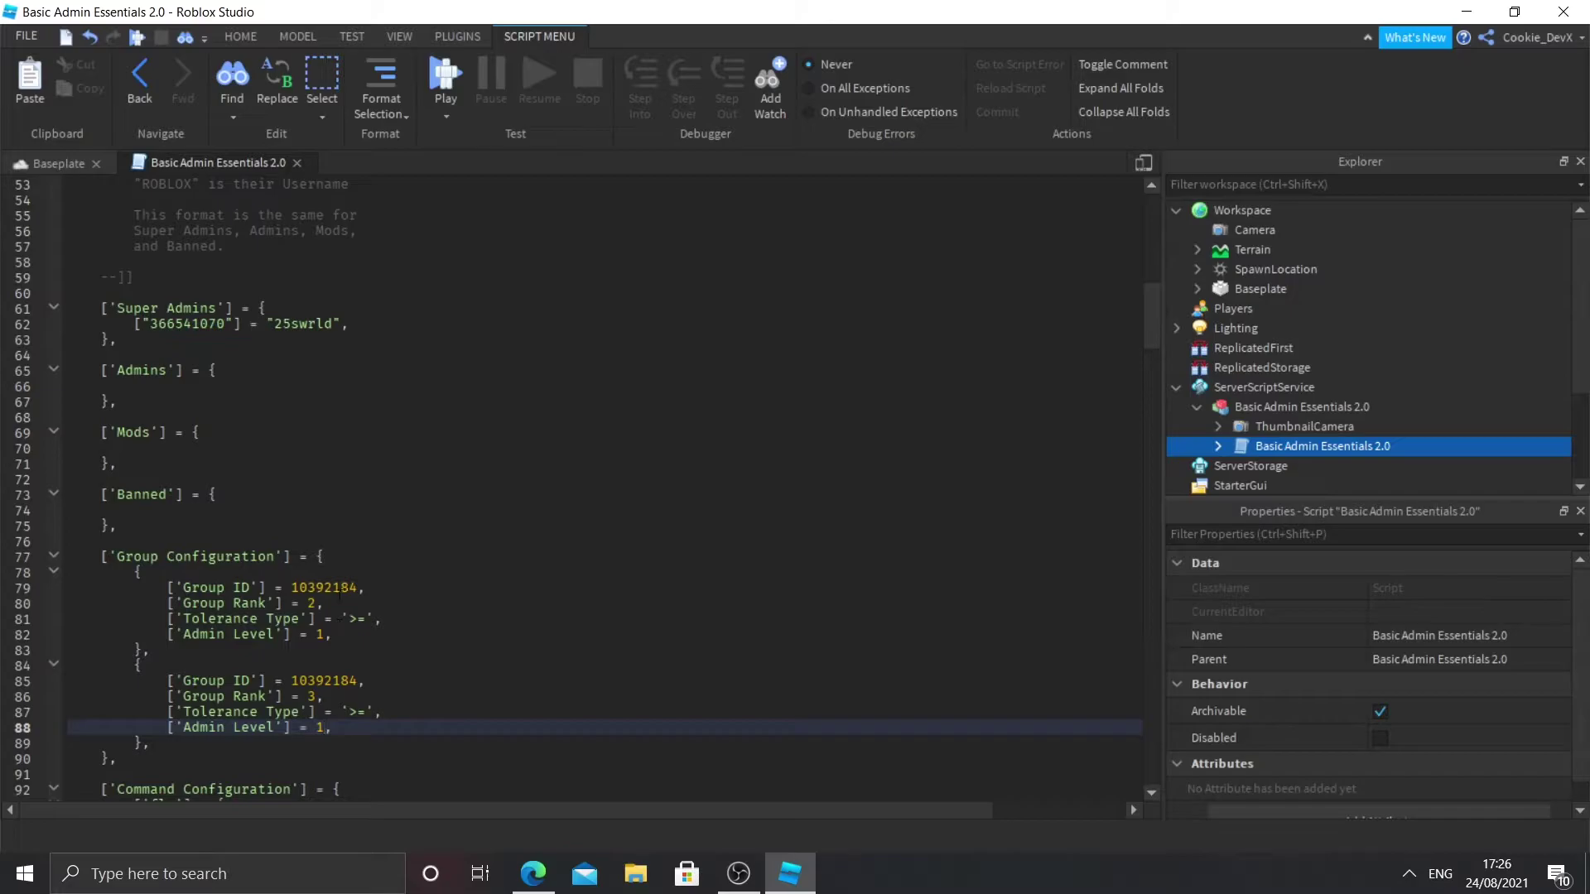
key("alt+Tab")
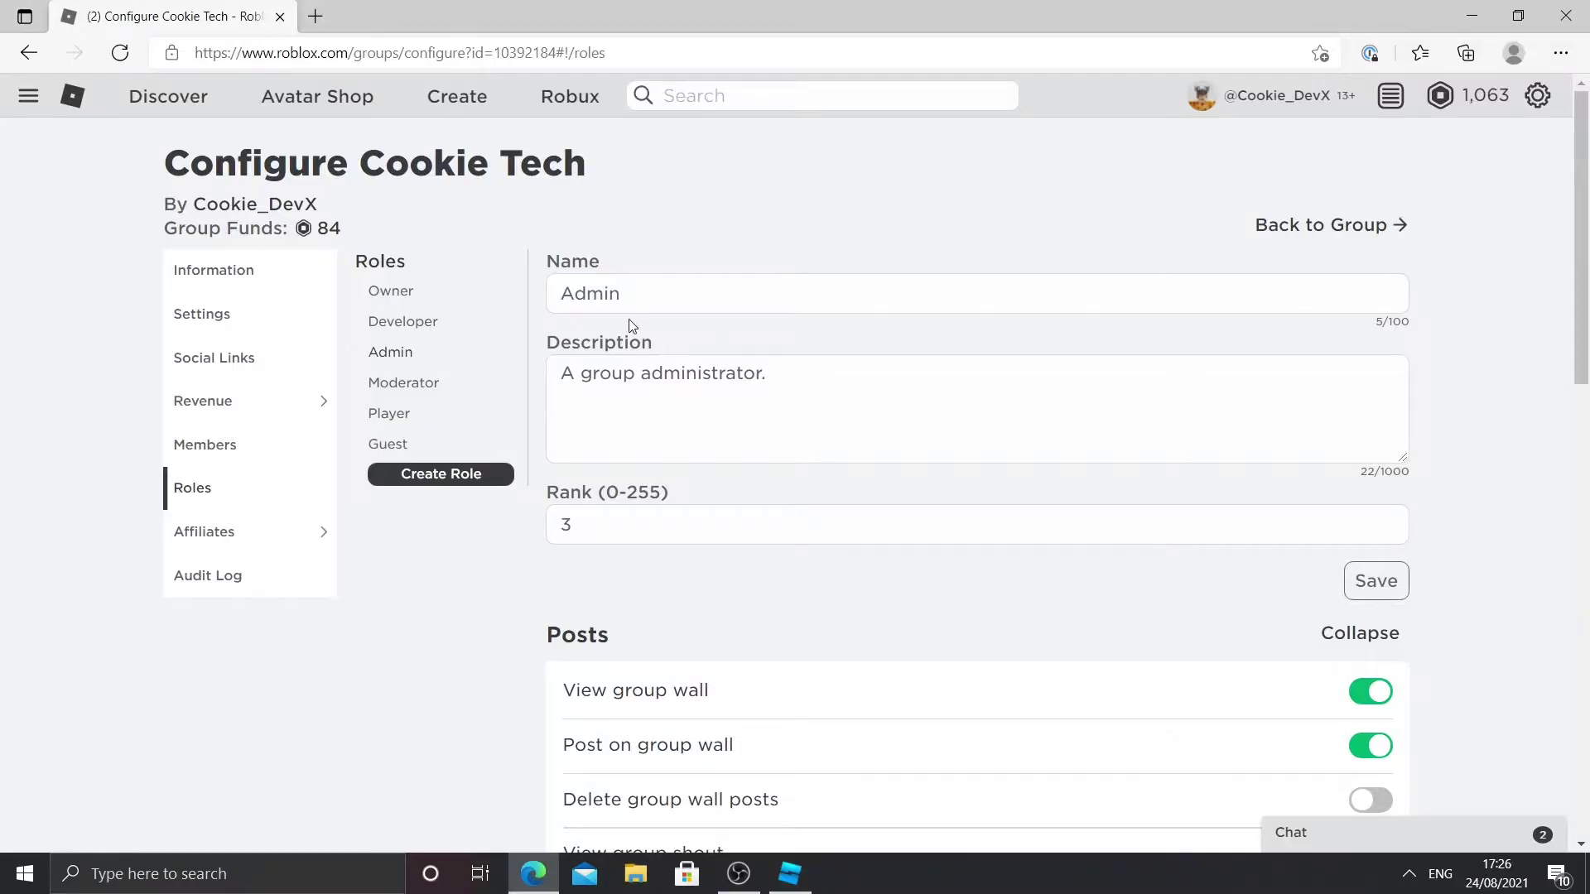
key("alt+Tab")
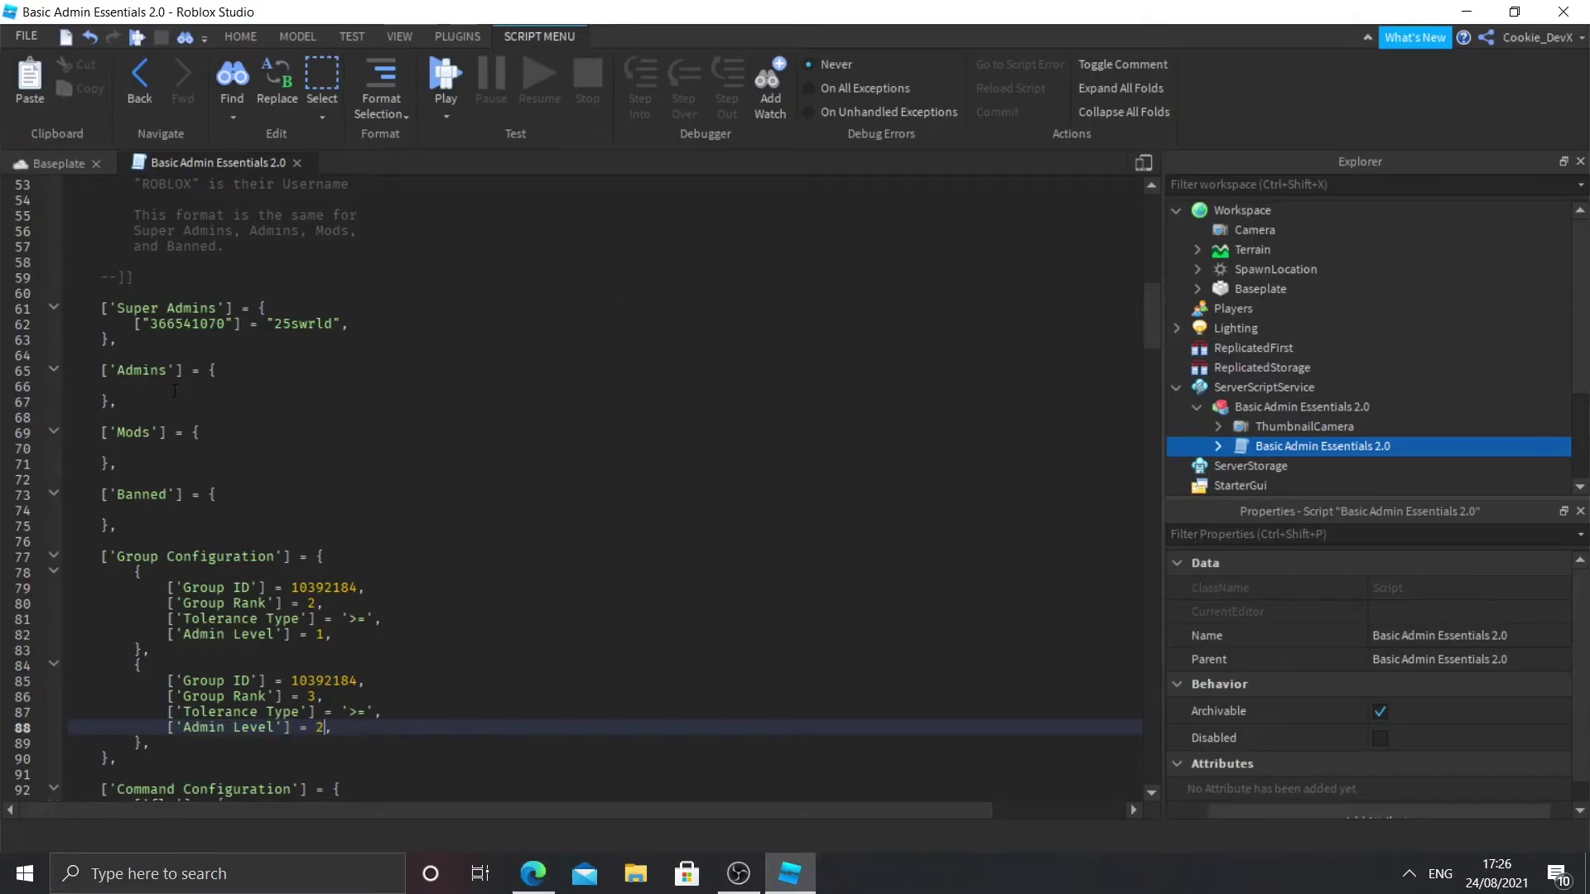
Examine the Group Configuration entries, the fly and unfly permissions in Command Configuration, and the Super Admins table.
scroll(241, 414, "down", 2)
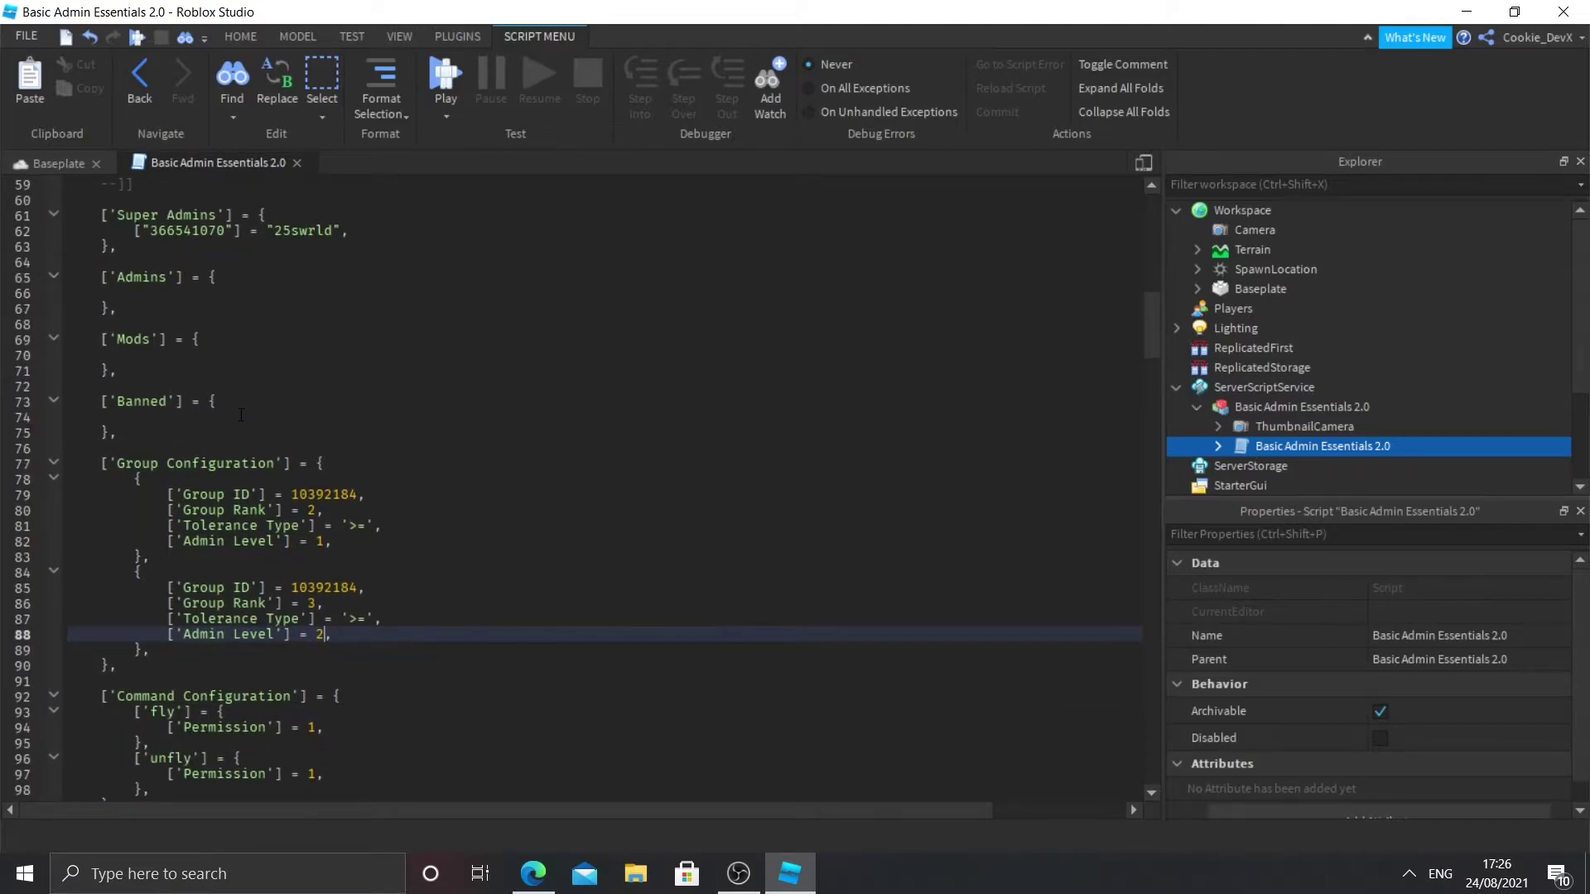
scroll(241, 414, "up", 1)
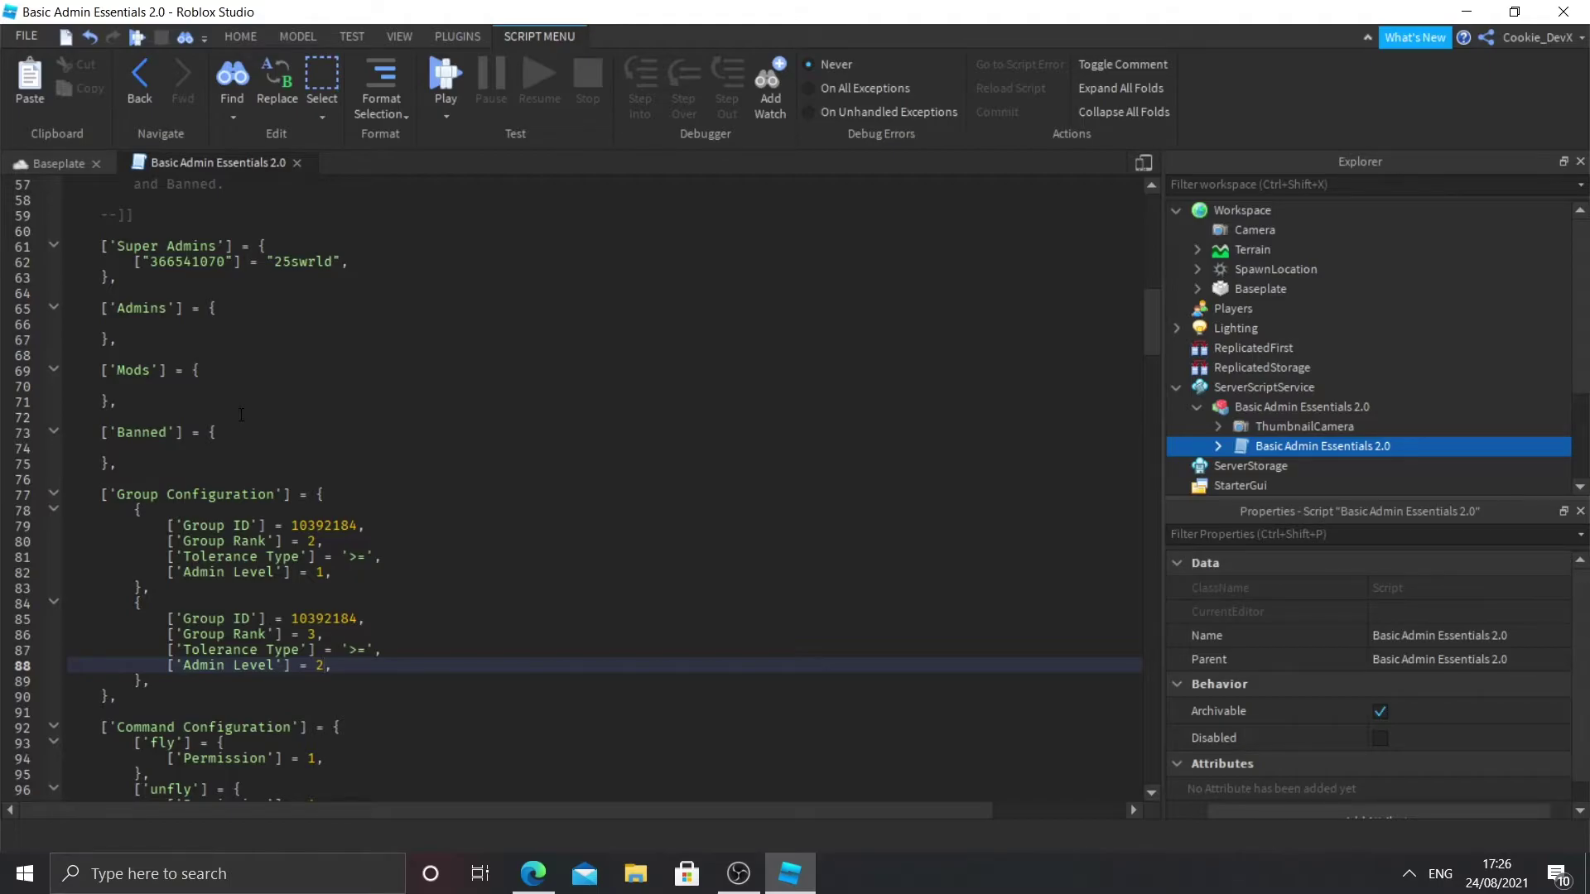
scroll(241, 414, "down", 3)
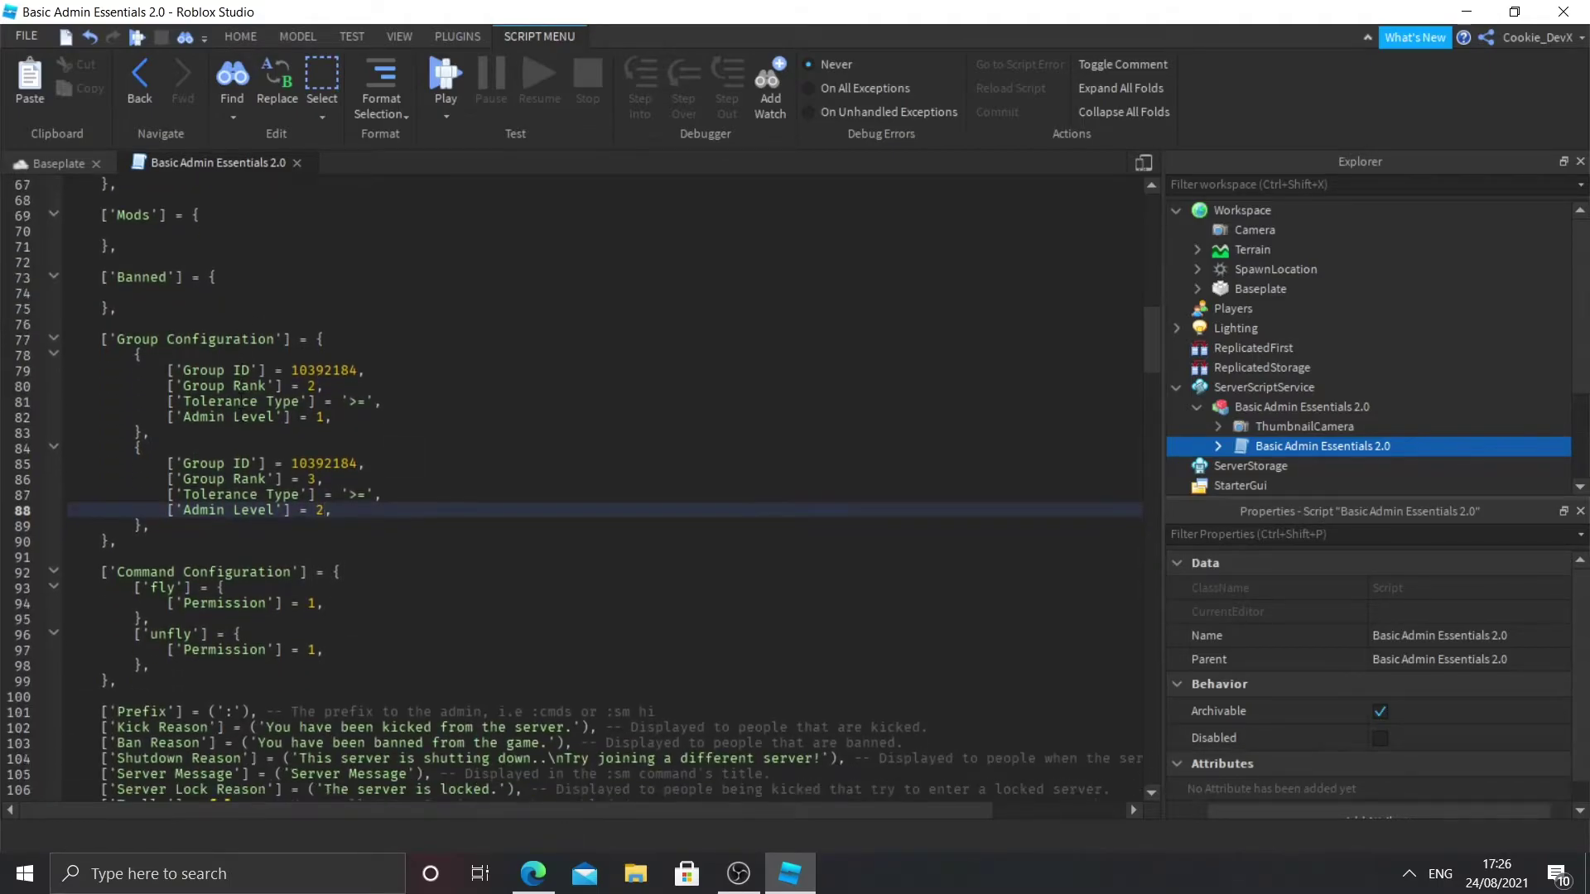
mouse_move(98, 576)
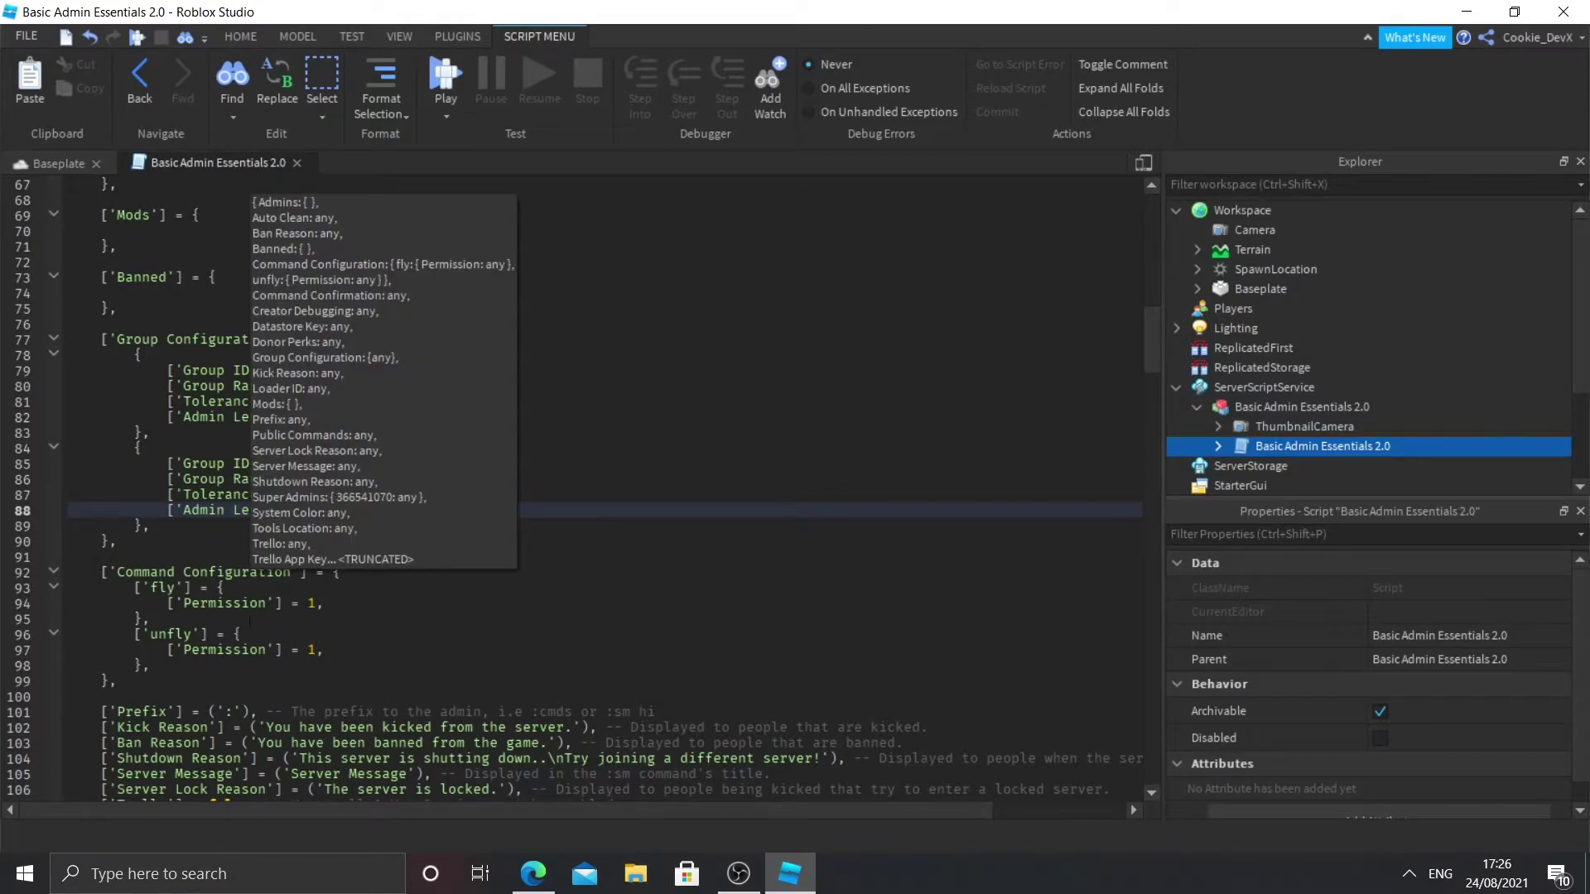
left_click(270, 627)
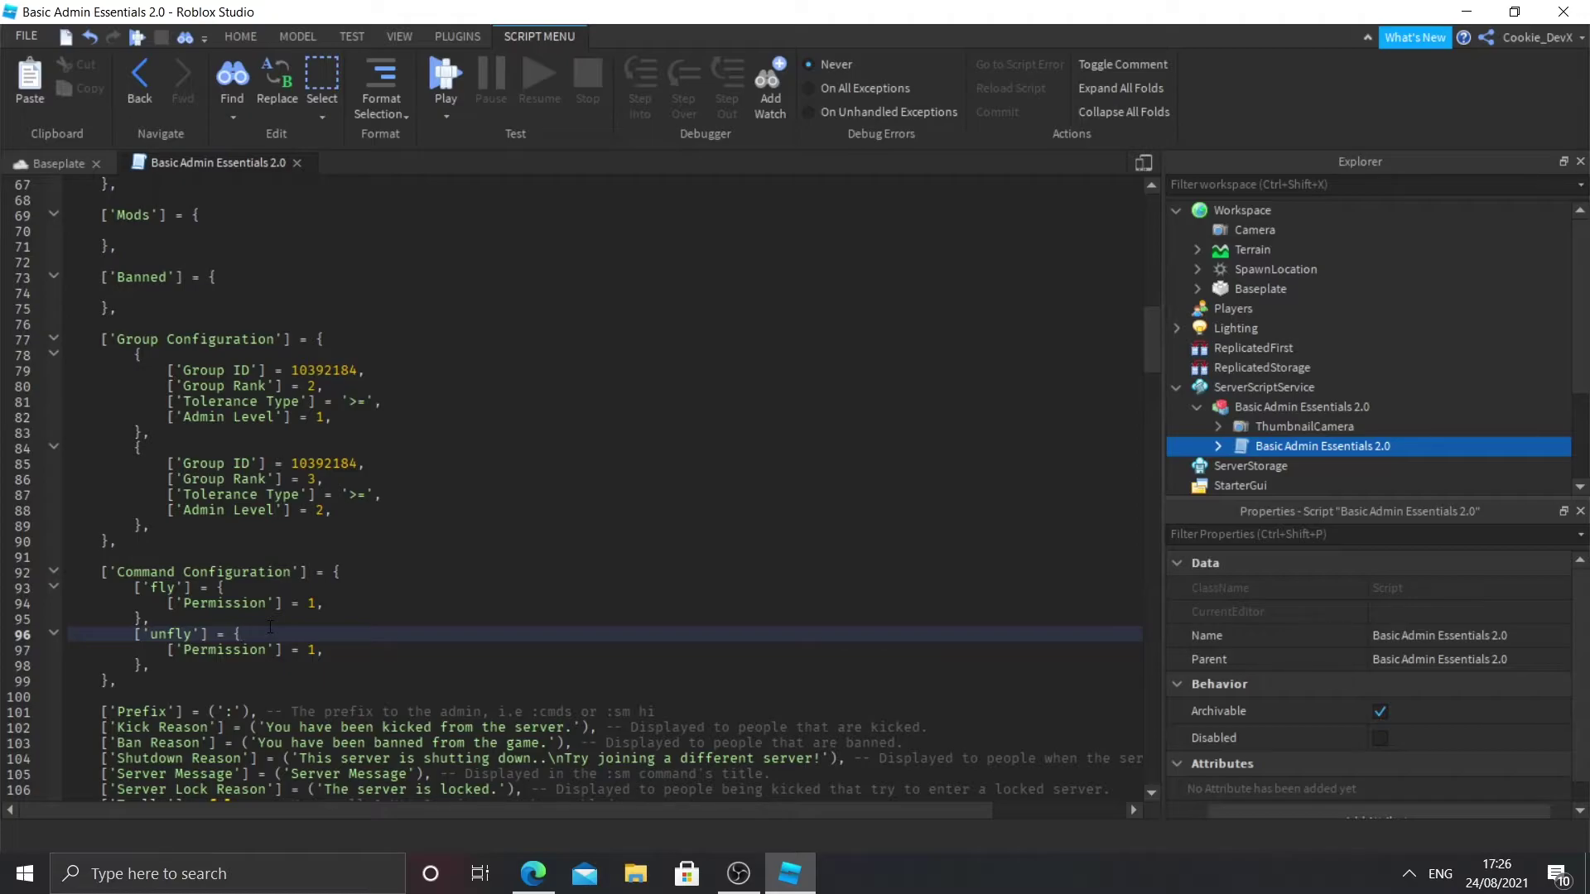
scroll(271, 627, "up", 10)
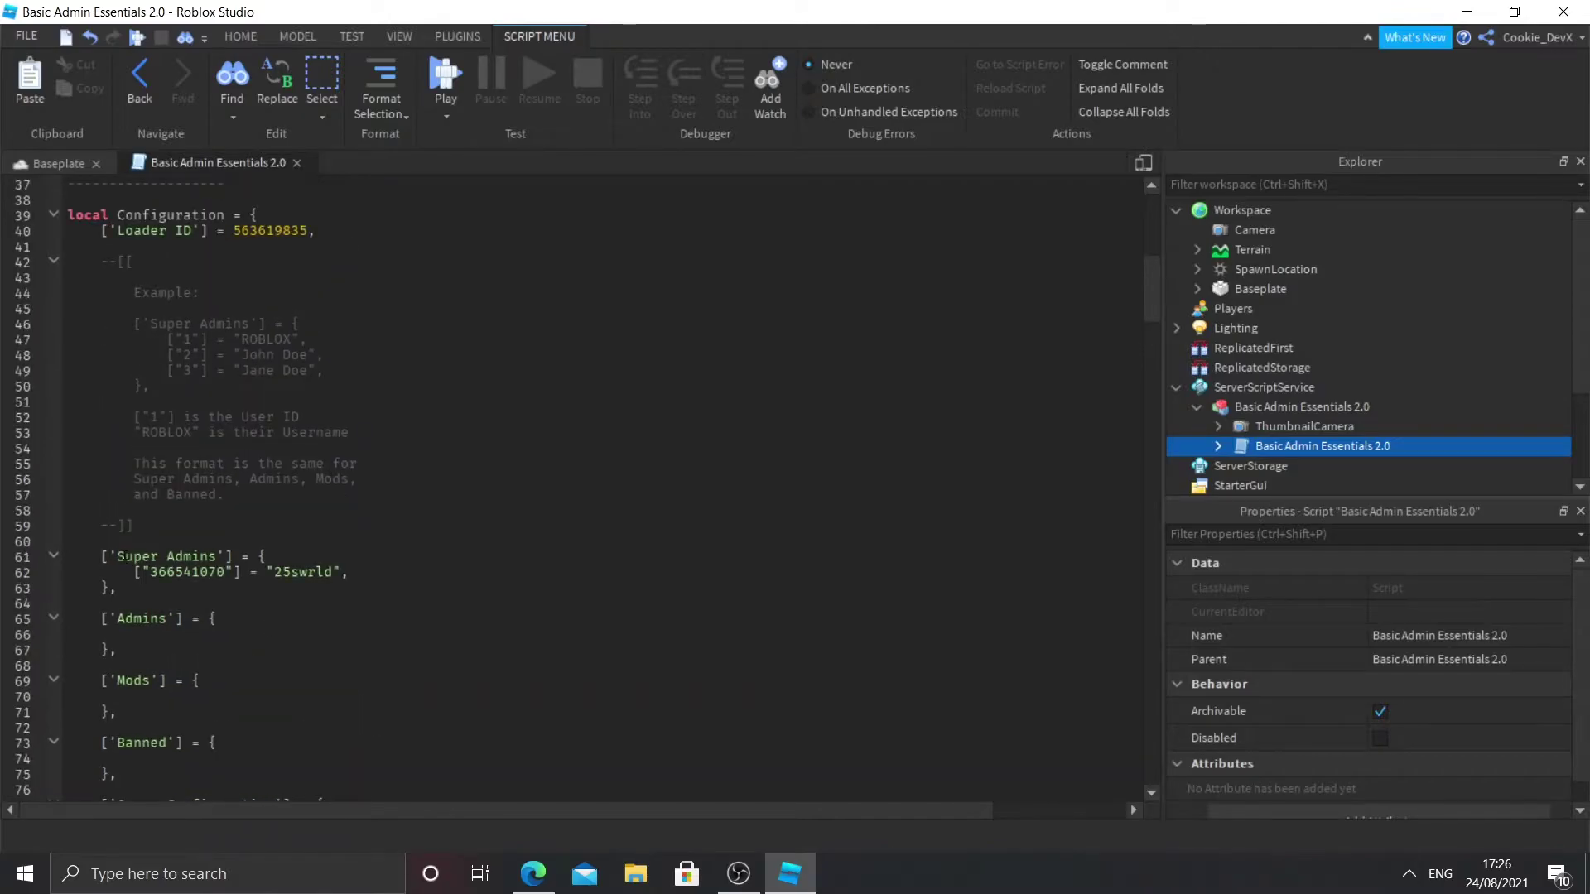
left_click(209, 557)
scroll(209, 557, "down", 13)
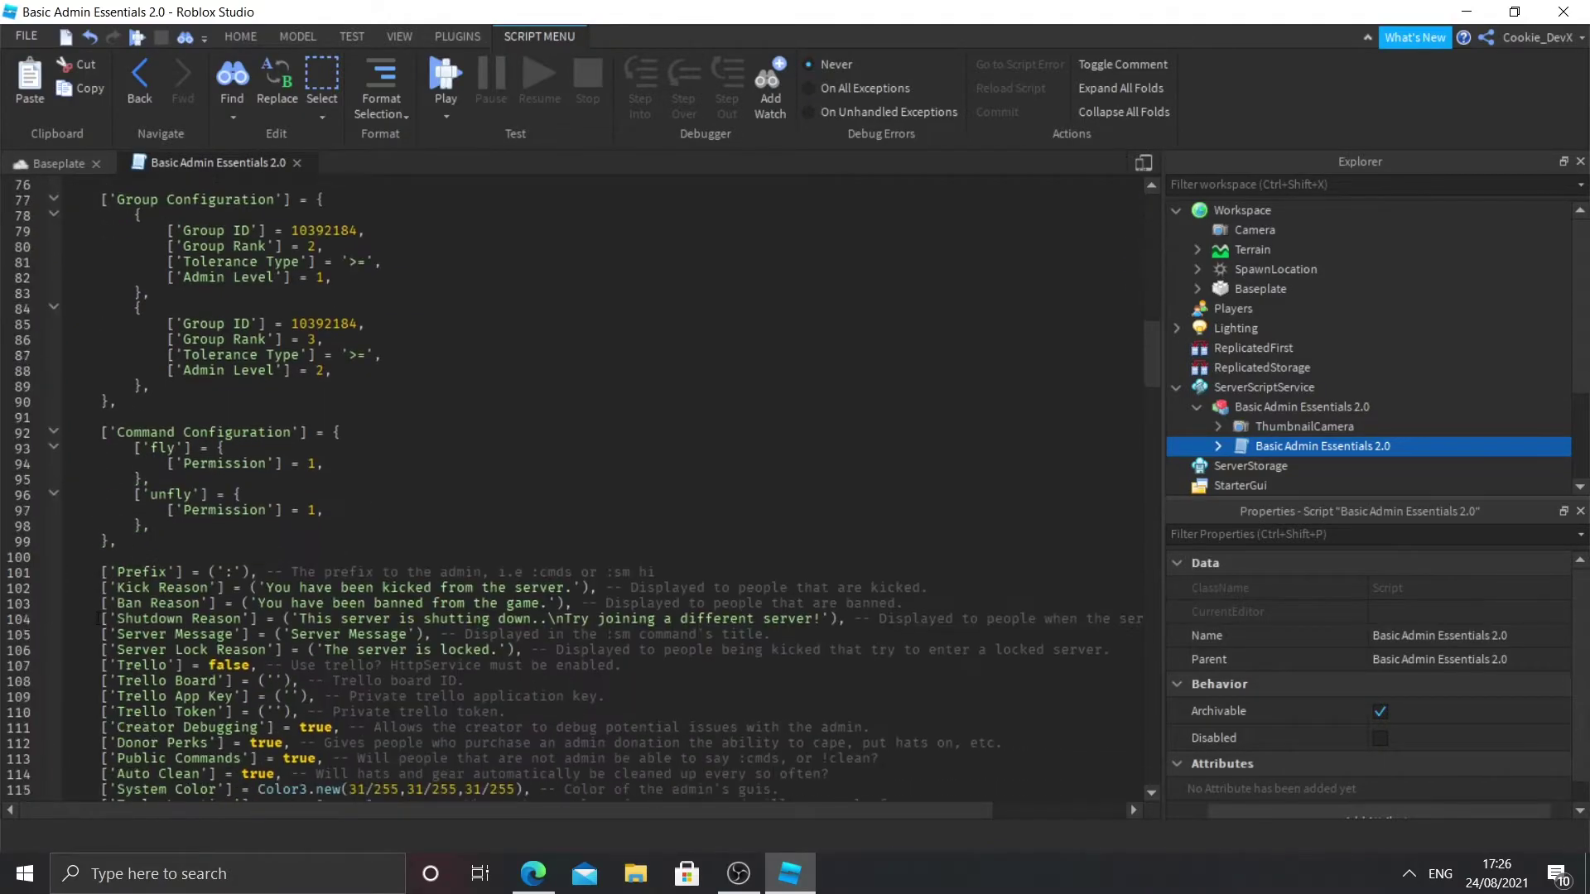
scroll(186, 535, "up", 1)
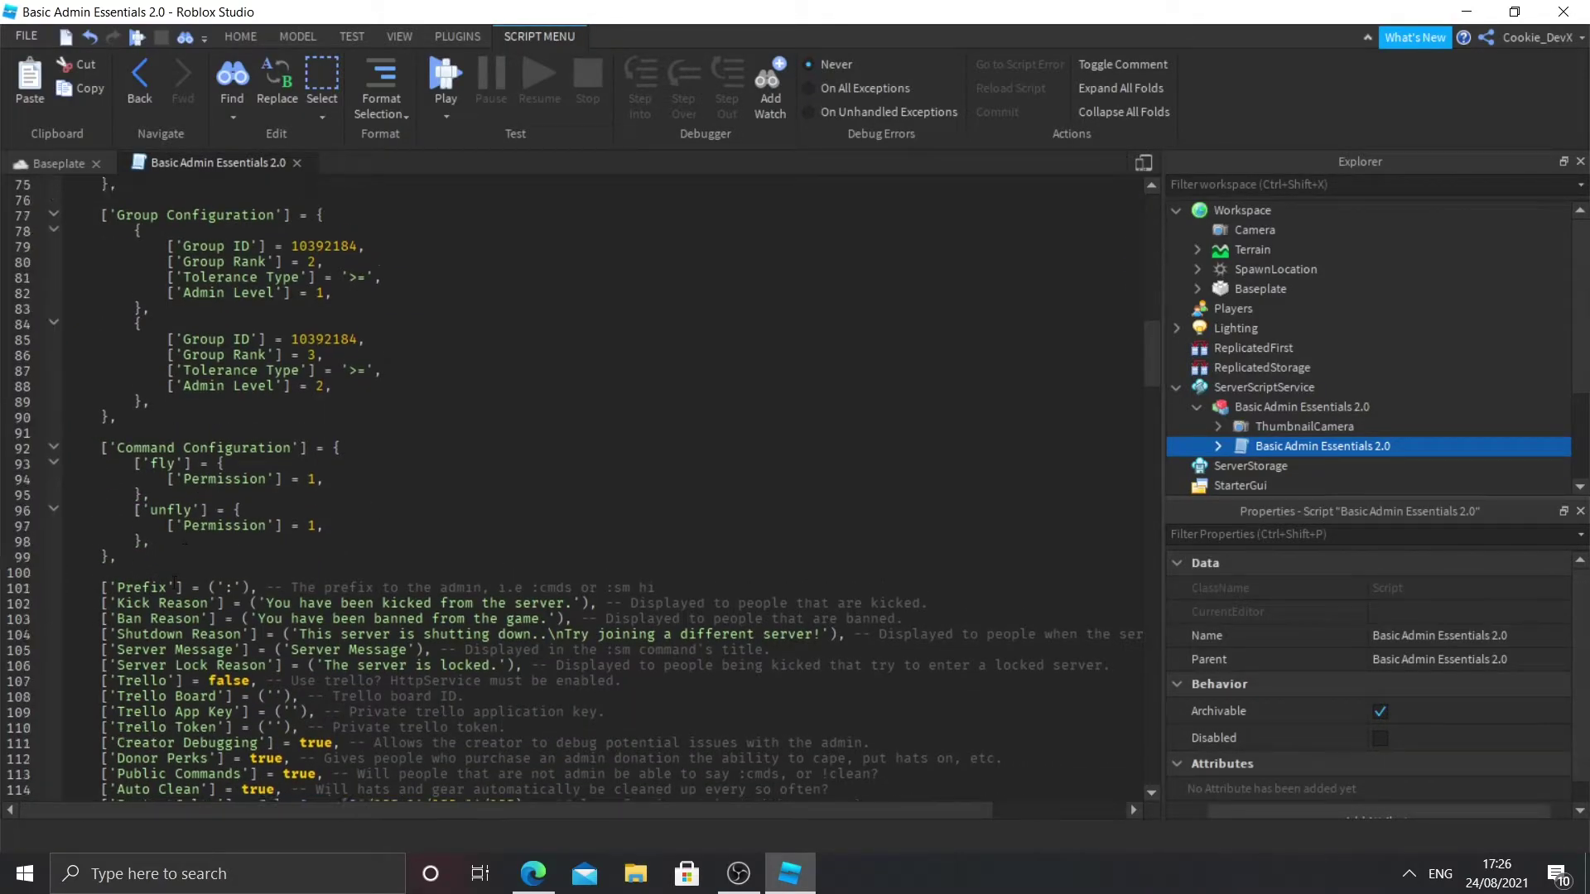
Set the Permission of the fly command to 3 in Command Configuration.
left_click(318, 496)
key("BackSpace")
type("3")
Set the Permission of the unfly command to 3 in Command Configuration.
scroll(398, 447, "up", 15)
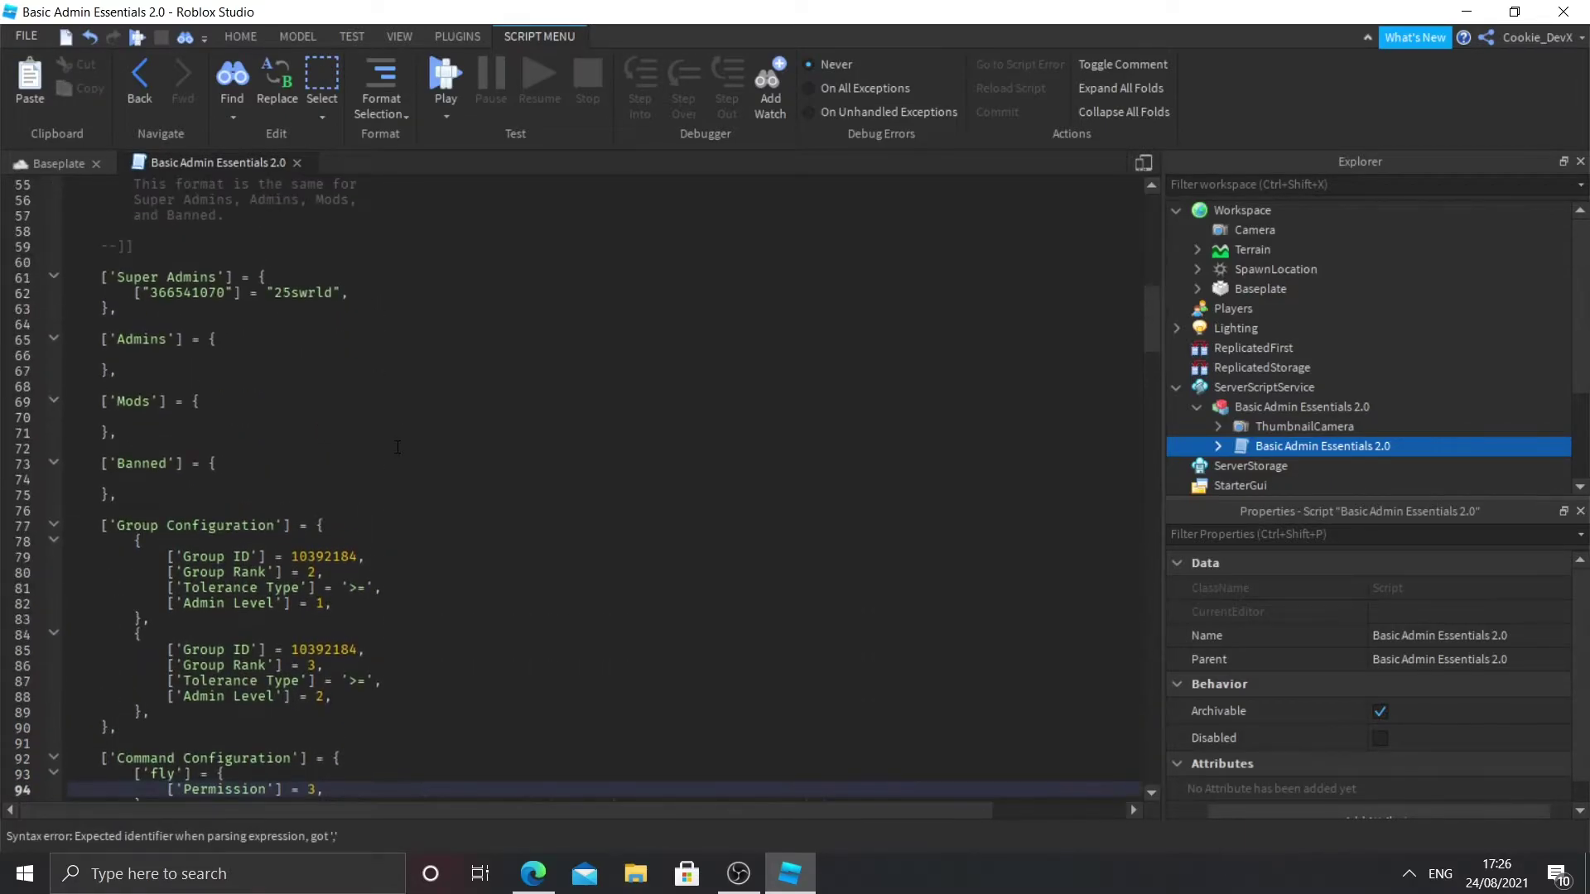
scroll(398, 447, "down", 5)
left_click(397, 447)
scroll(398, 447, "down", 2)
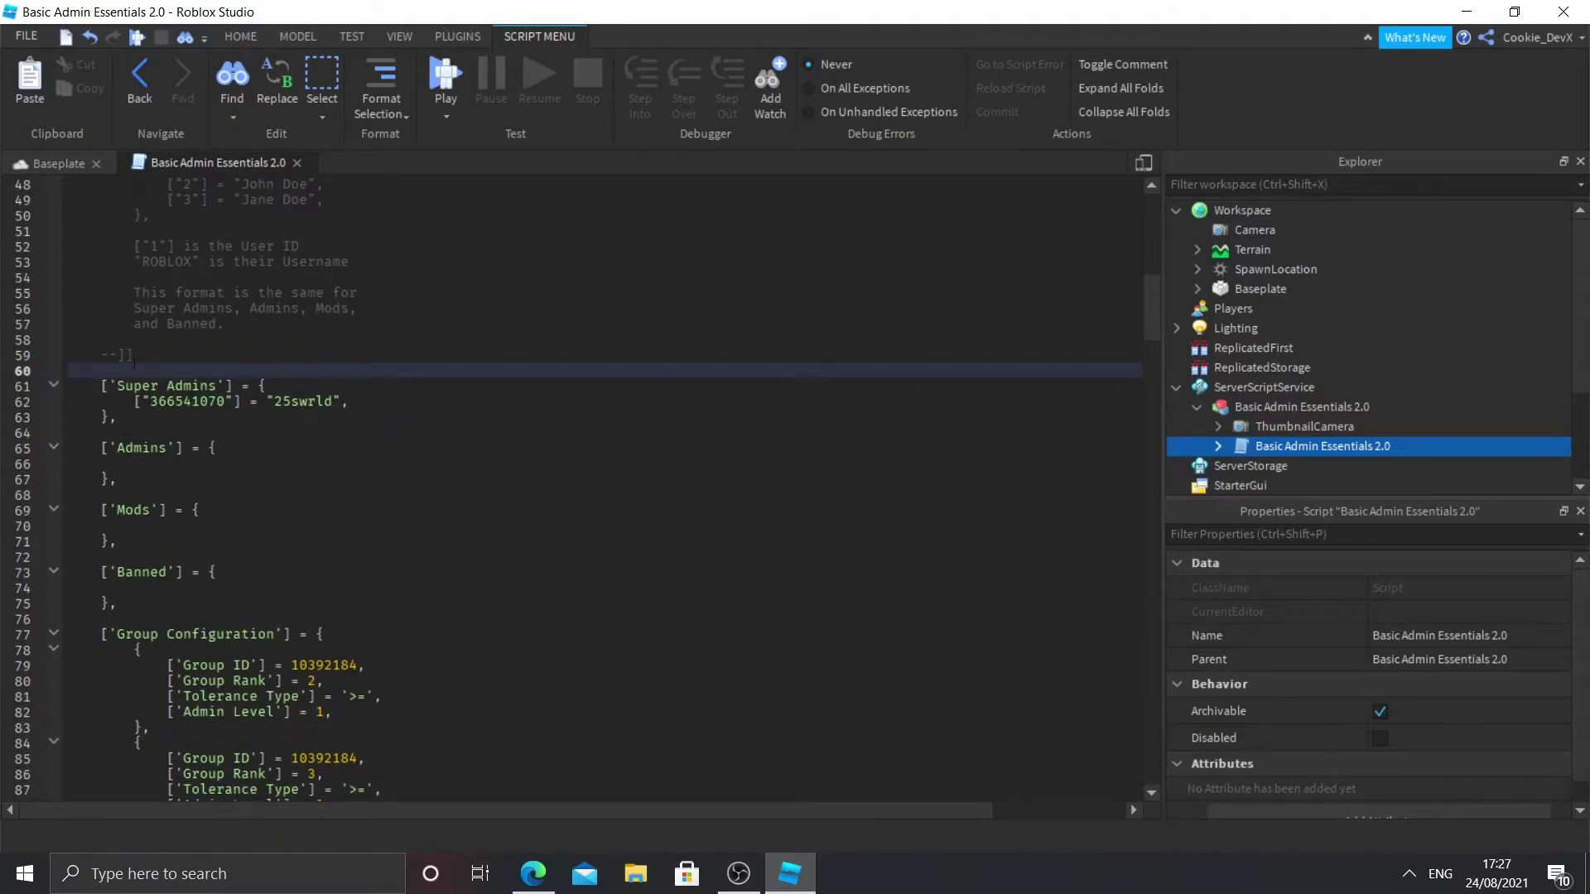
scroll(579, 489, "down", 8)
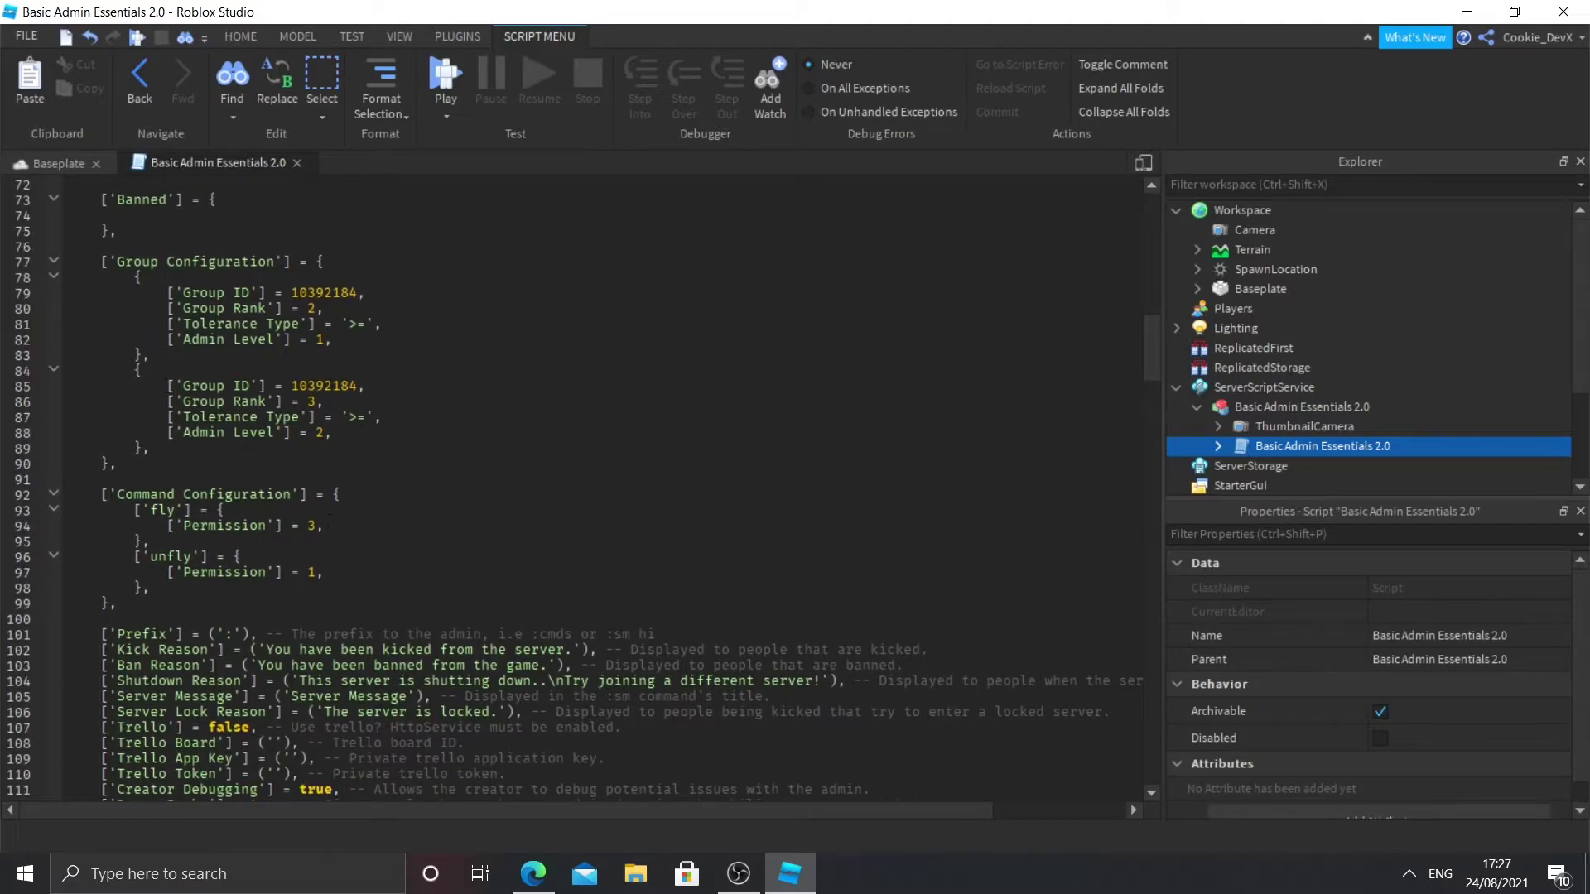
left_click(309, 581)
left_click(318, 572)
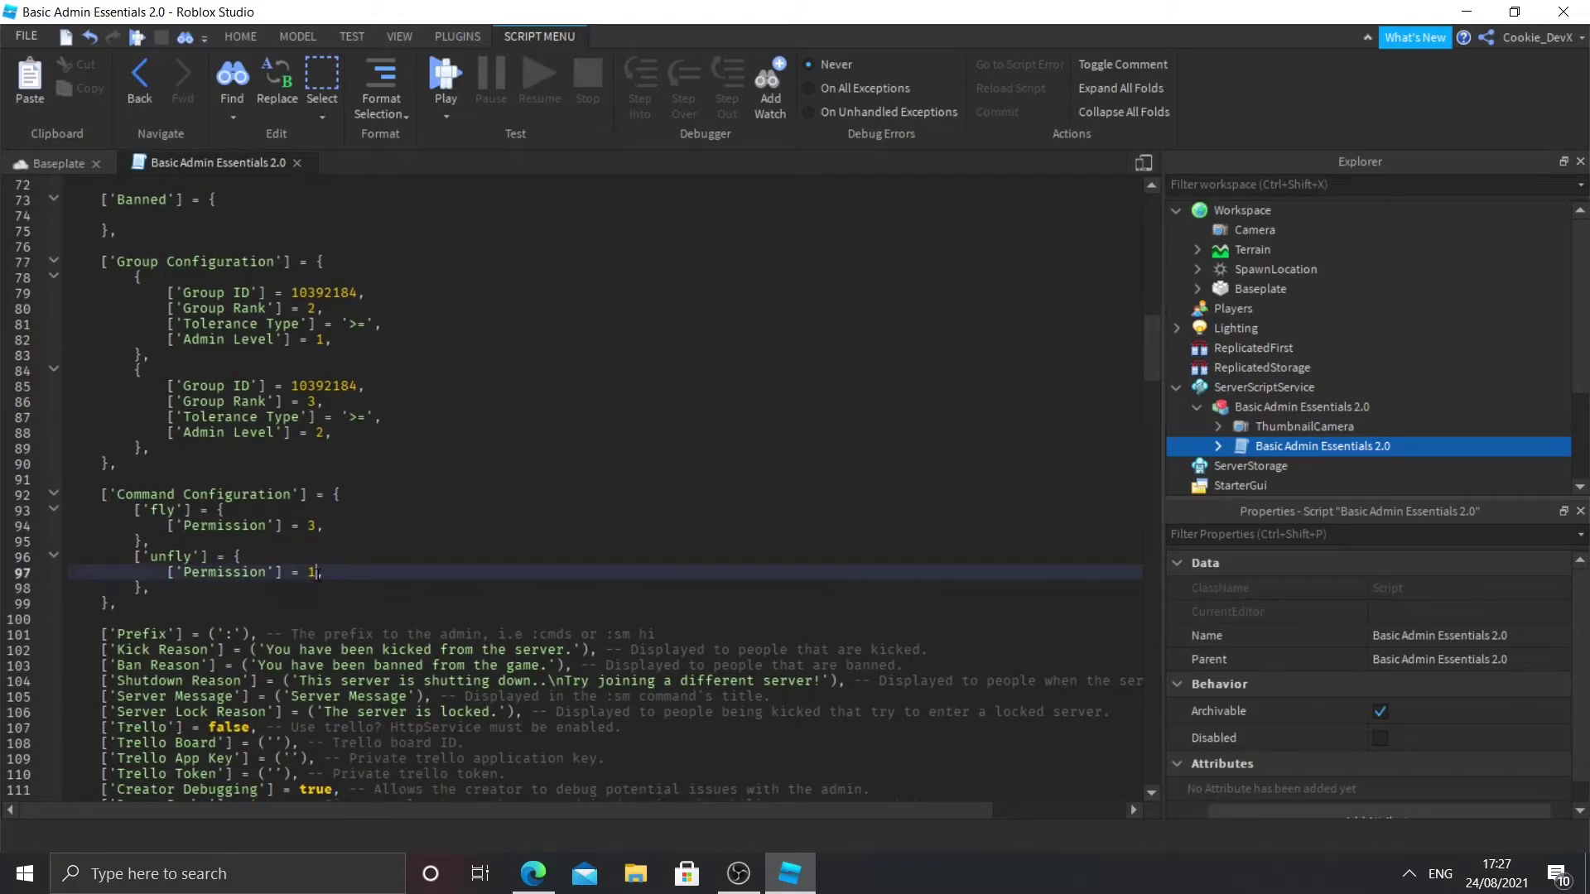
key("BackSpace")
type("3")
Duplicate the unfly block directly below itself inside the Command Configuration table.
scroll(259, 544, "down", 4)
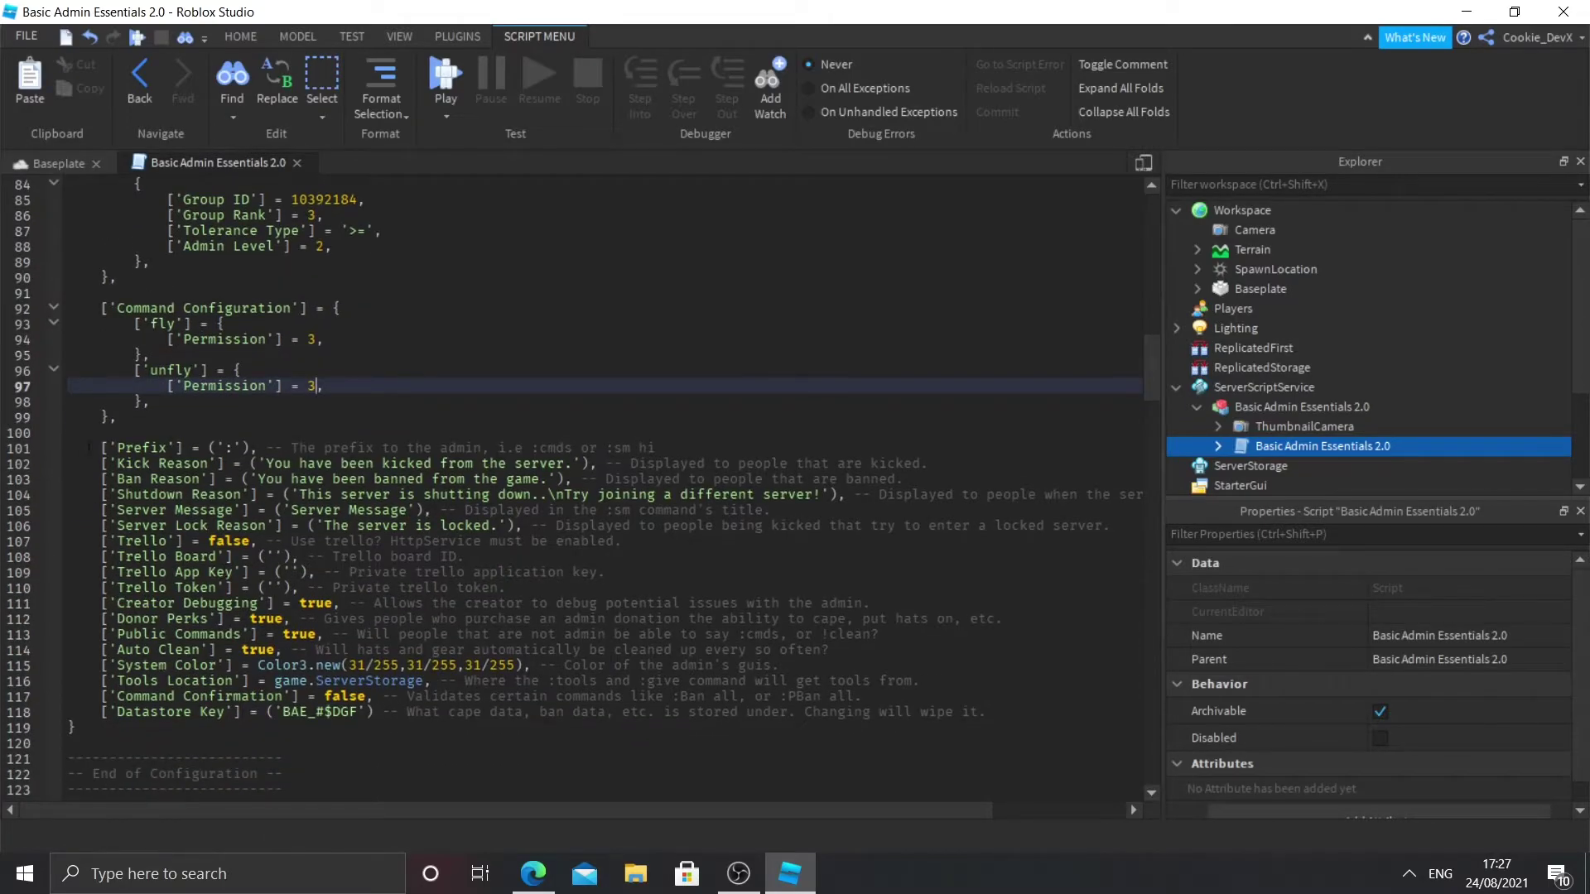
left_click_drag(69, 370, 189, 400)
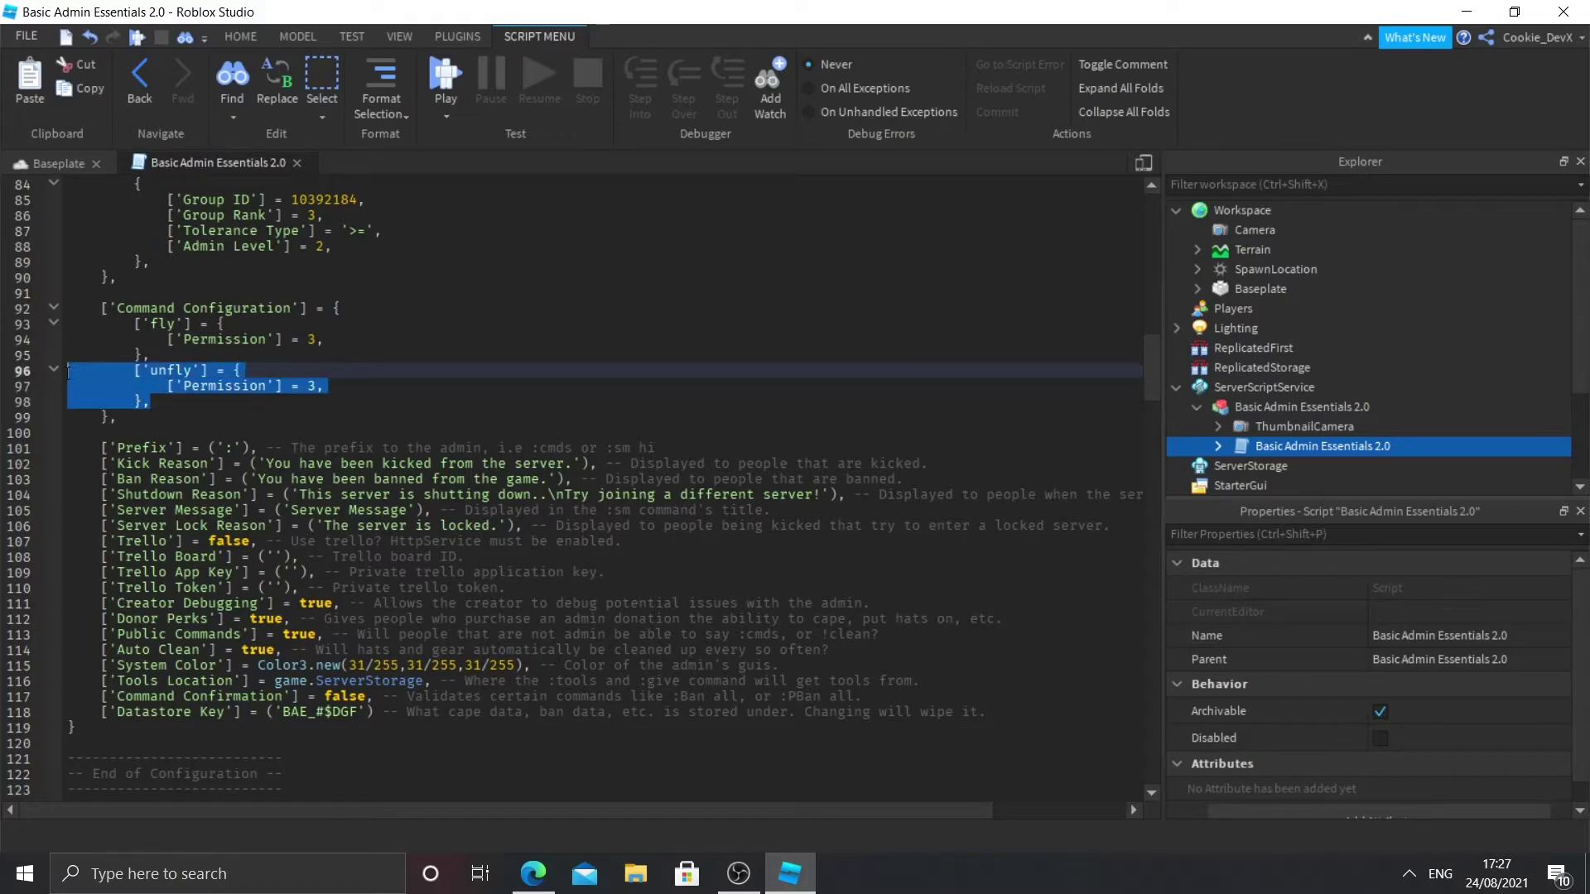
key("ctrl+c")
left_click(189, 400)
key("Return")
key("ctrl+v")
Rename the duplicated command entry to kick and set its Permission to 2.
left_click(177, 416)
double_click(177, 417)
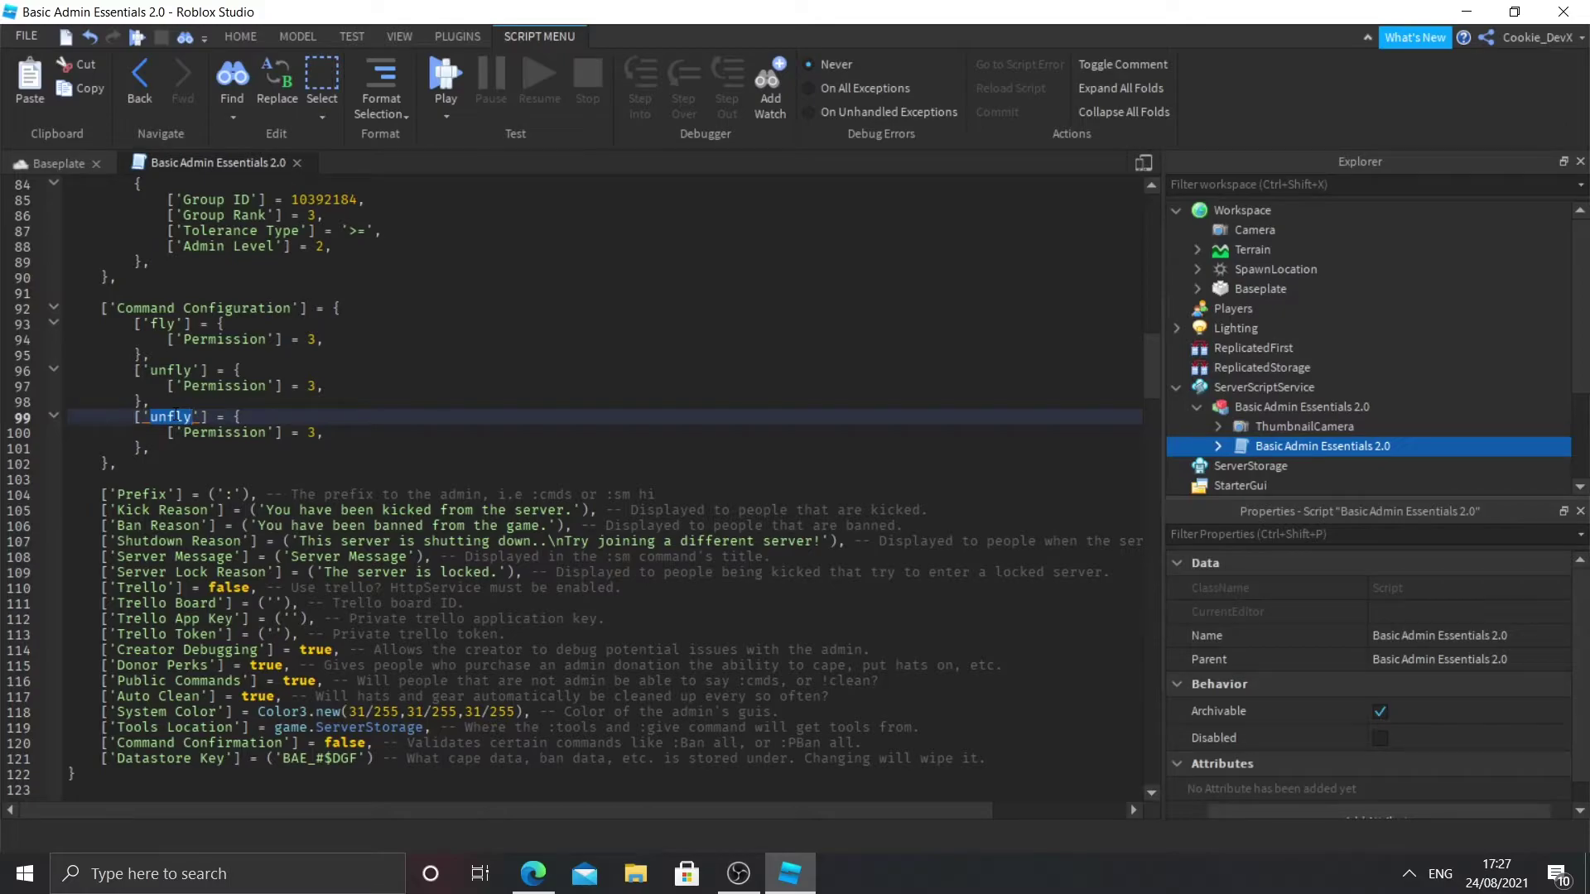
type("kick")
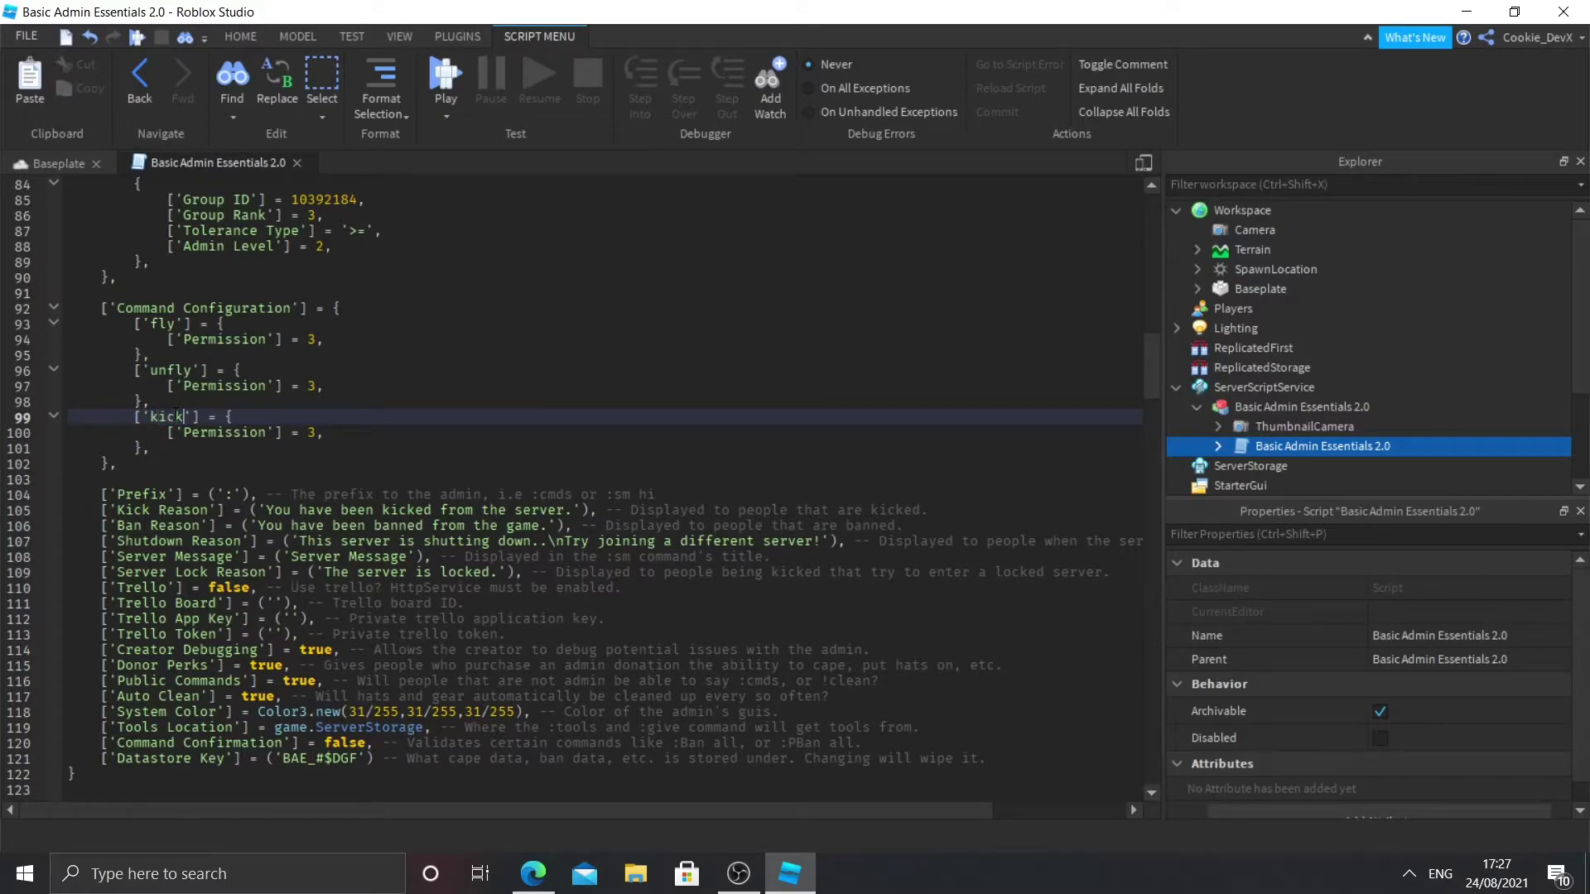
left_click(319, 433)
key("BackSpace")
type("2")
Review the Super Admins, Admins and Mods tables, the Group Configuration levels and the Command Configuration permissions.
scroll(414, 372, "up", 2)
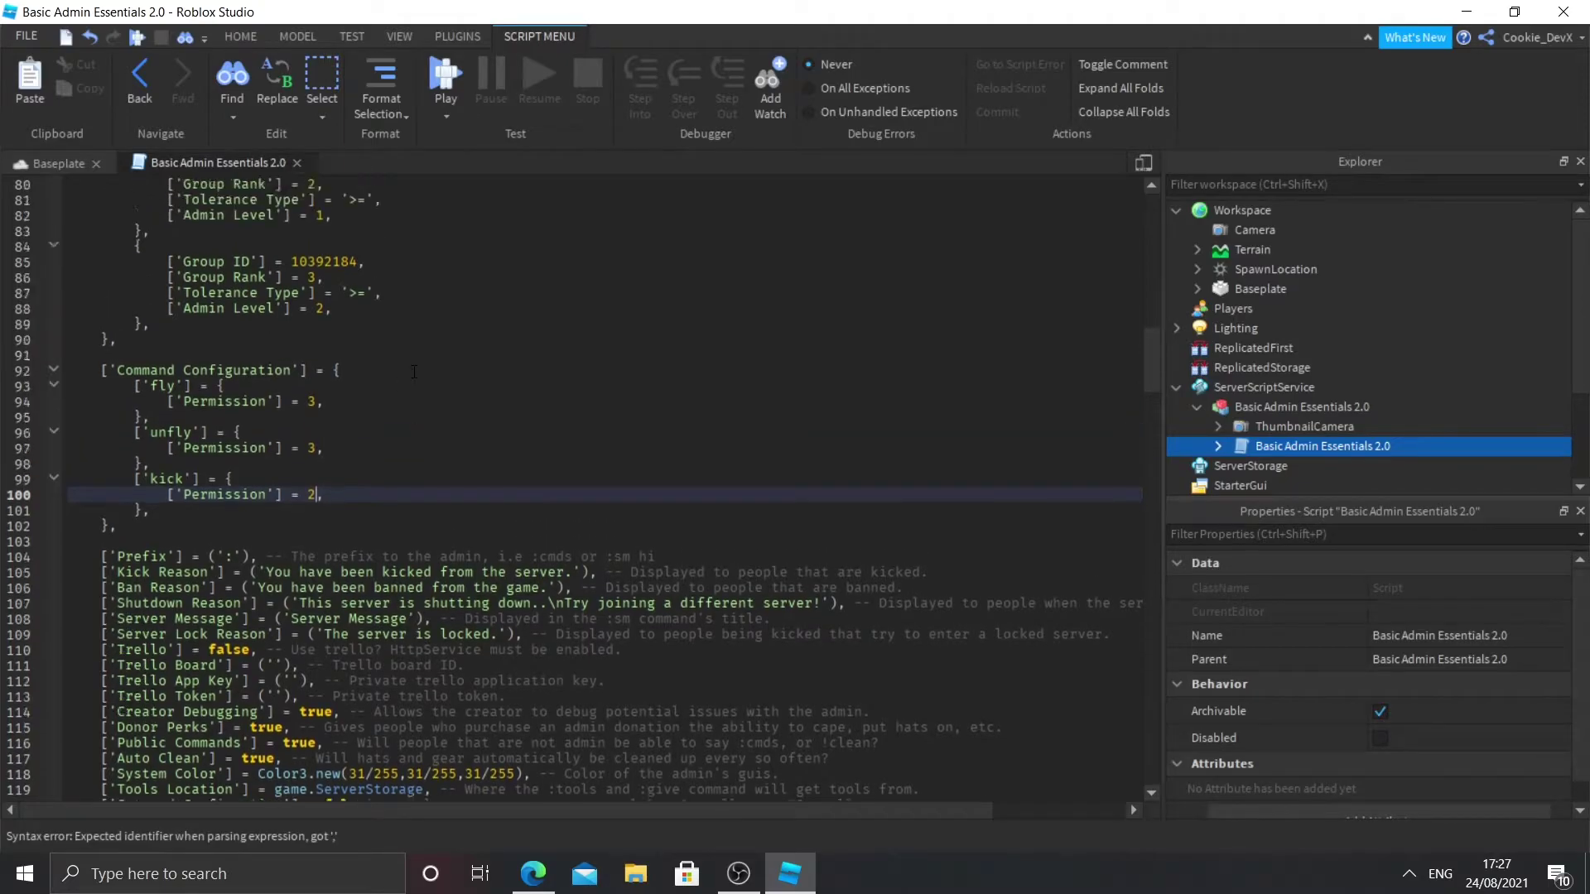
scroll(414, 371, "up", 12)
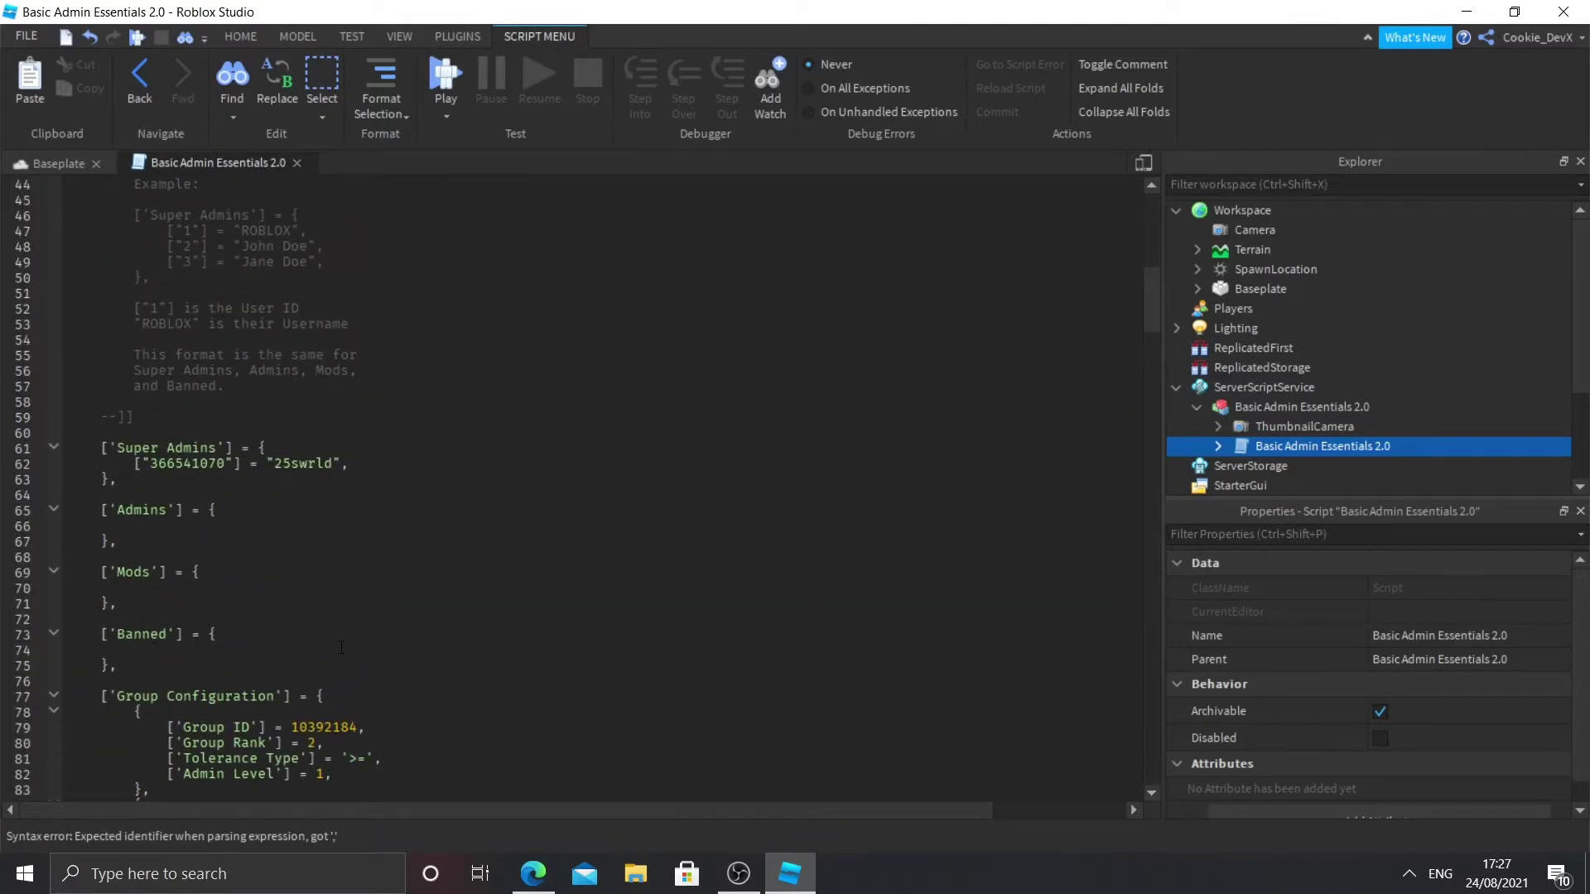
scroll(341, 648, "down", 16)
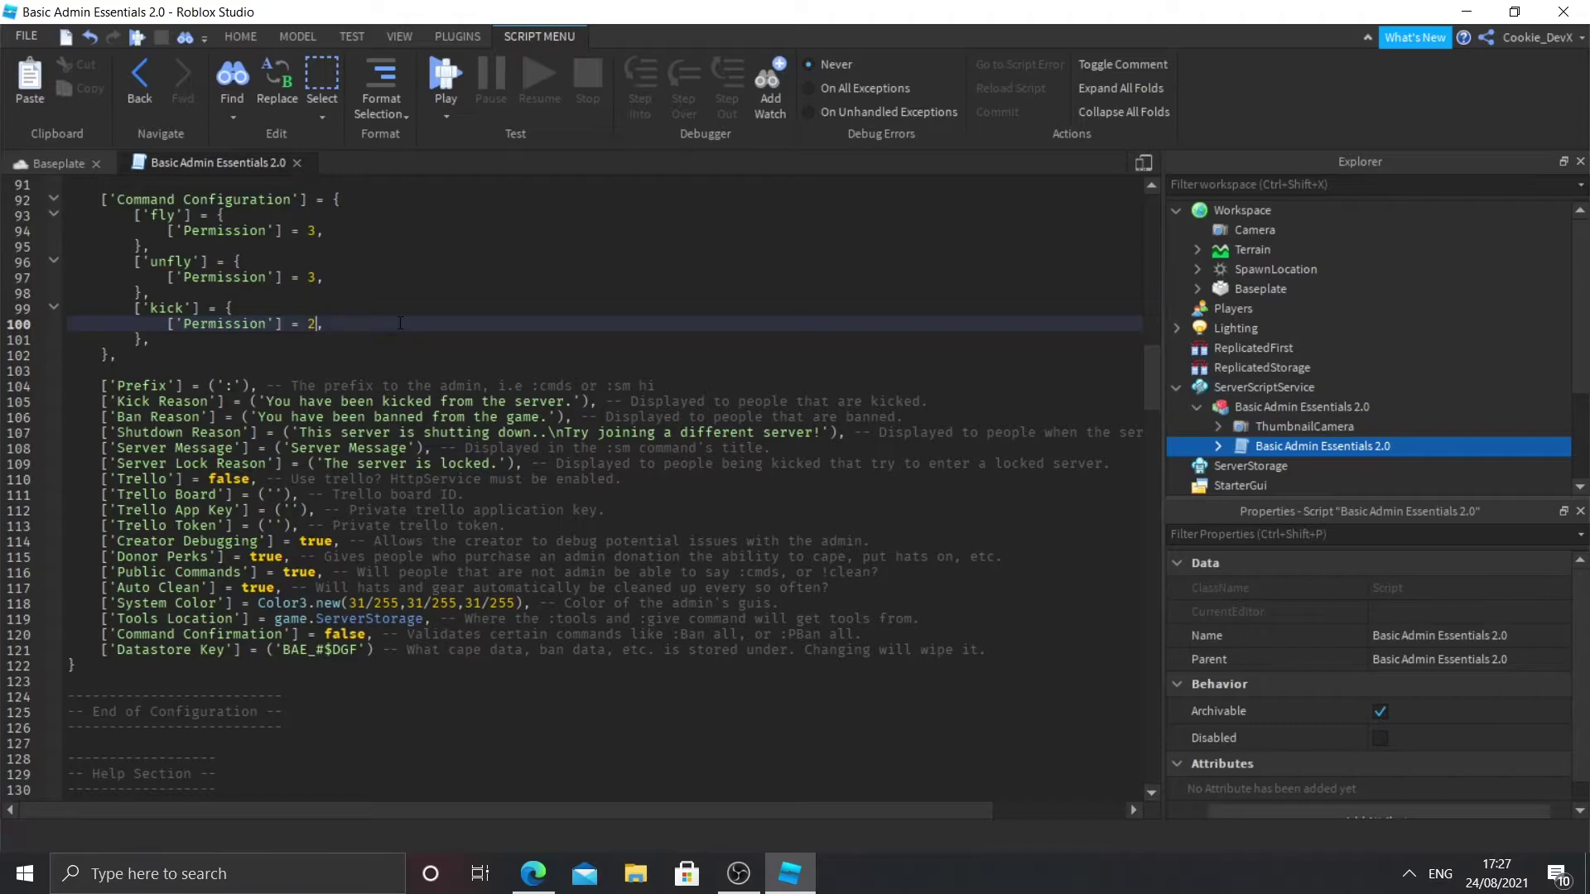
scroll(400, 323, "up", 12)
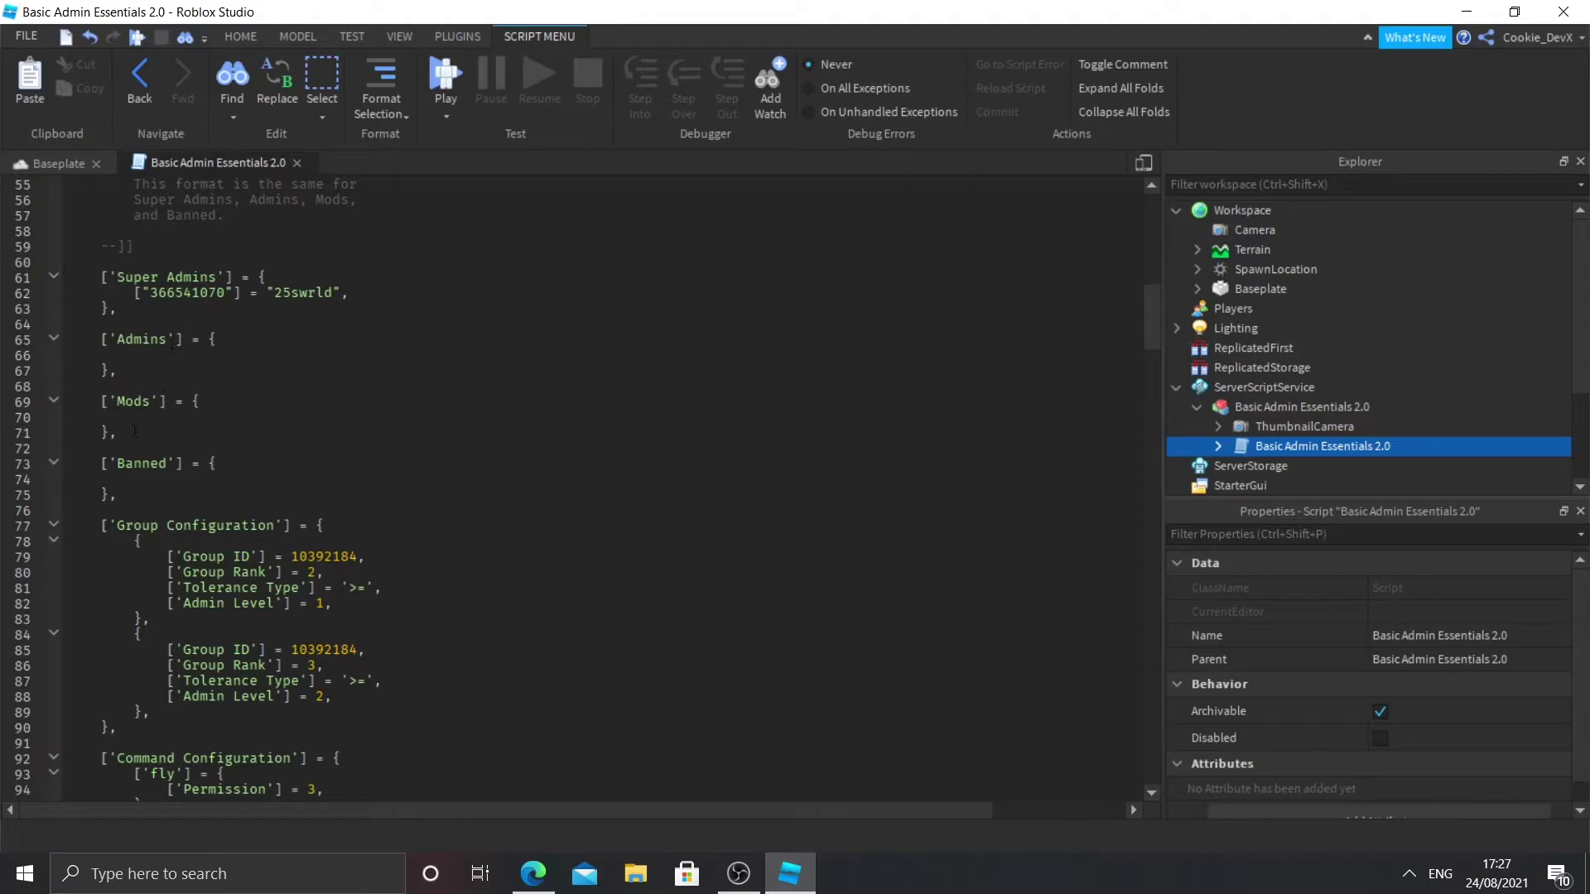
scroll(136, 430, "down", 4)
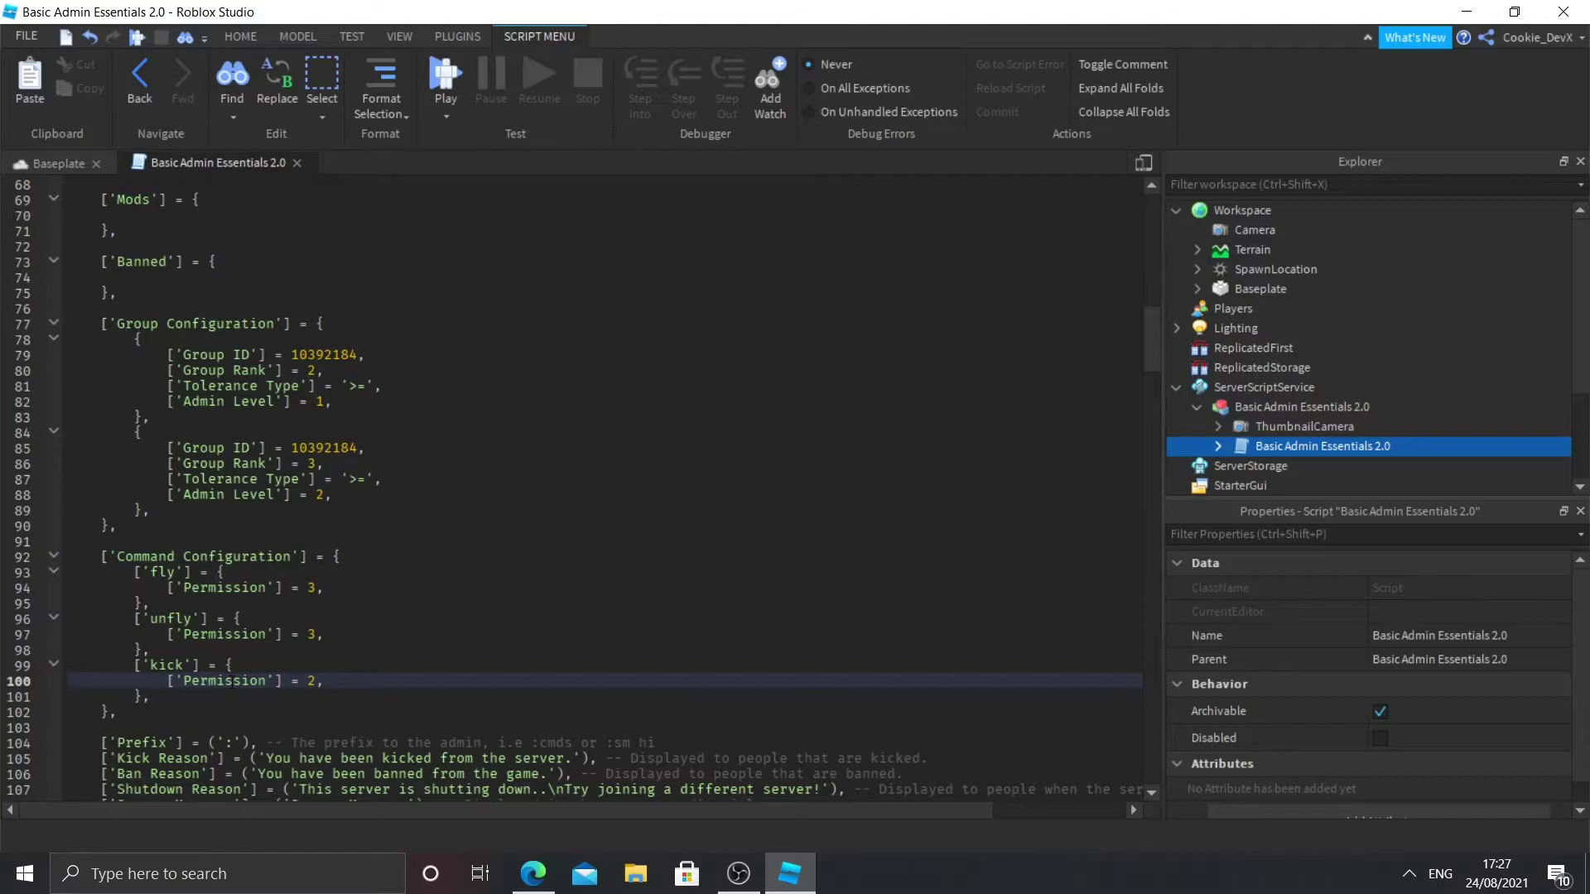
key("Down")
key("Down")
key("Down")
key("Down")
key("Down")
key("Down")
key("Down")
key("Down")
key("Down")
key("Down")
key("Down")
key("Down")
key("Down")
key("Down")
key("Down")
key("Down")
key("Down")
key("Down")
key("Down")
key("Down")
key("Down")
key("Down")
key("Down")
key("Down")
key("Up")
key("Up")
key("Up")
key("Up")
key("Up")
key("Up")
key("Up")
key("Up")
key("Up")
key("Up")
key("Up")
key("Up")
key("Up")
key("Up")
key("Up")
key("Up")
key("Up")
key("Up")
key("Up")
key("Up")
key("Down")
key("Down")
key("Down")
key("Down")
key("Down")
key("Down")
key("Down")
key("Down")
key("Down")
key("Down")
key("Down")
key("Down")
key("Down")
key("Down")
key("Up")
key("Up")
key("Up")
key("Up")
key("Up")
key("Up")
key("Up")
key("Up")
key("Up")
key("Up")
key("Up")
key("Up")
key("Up")
key("Up")
key("Up")
key("Down")
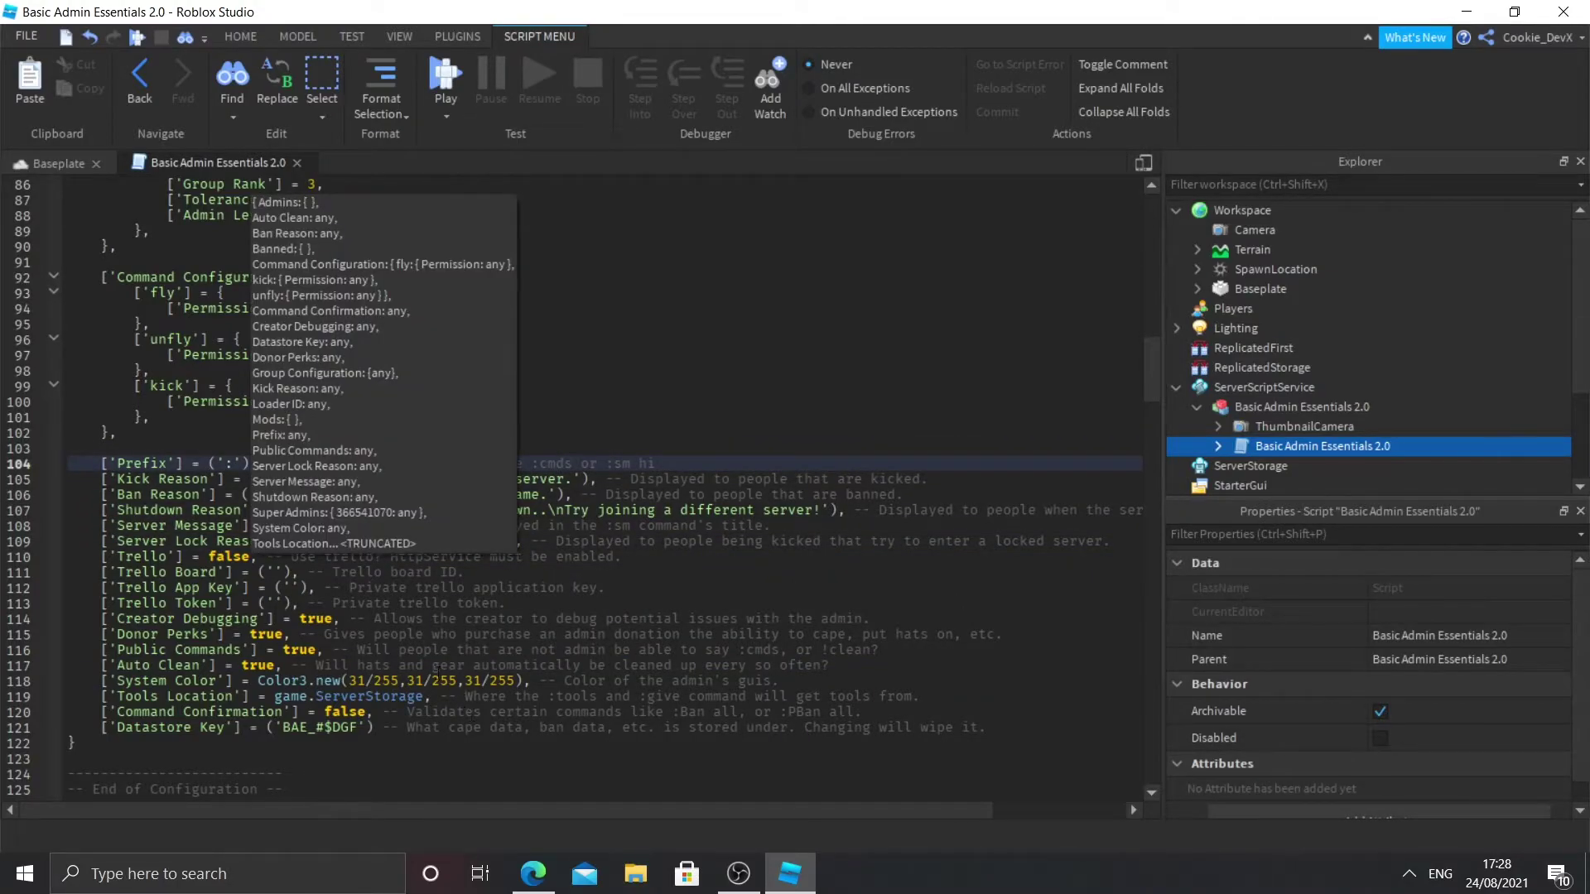
Delete the explanatory comment text after the Prefix setting, keeping the comment dashes.
scroll(418, 605, "down", 2)
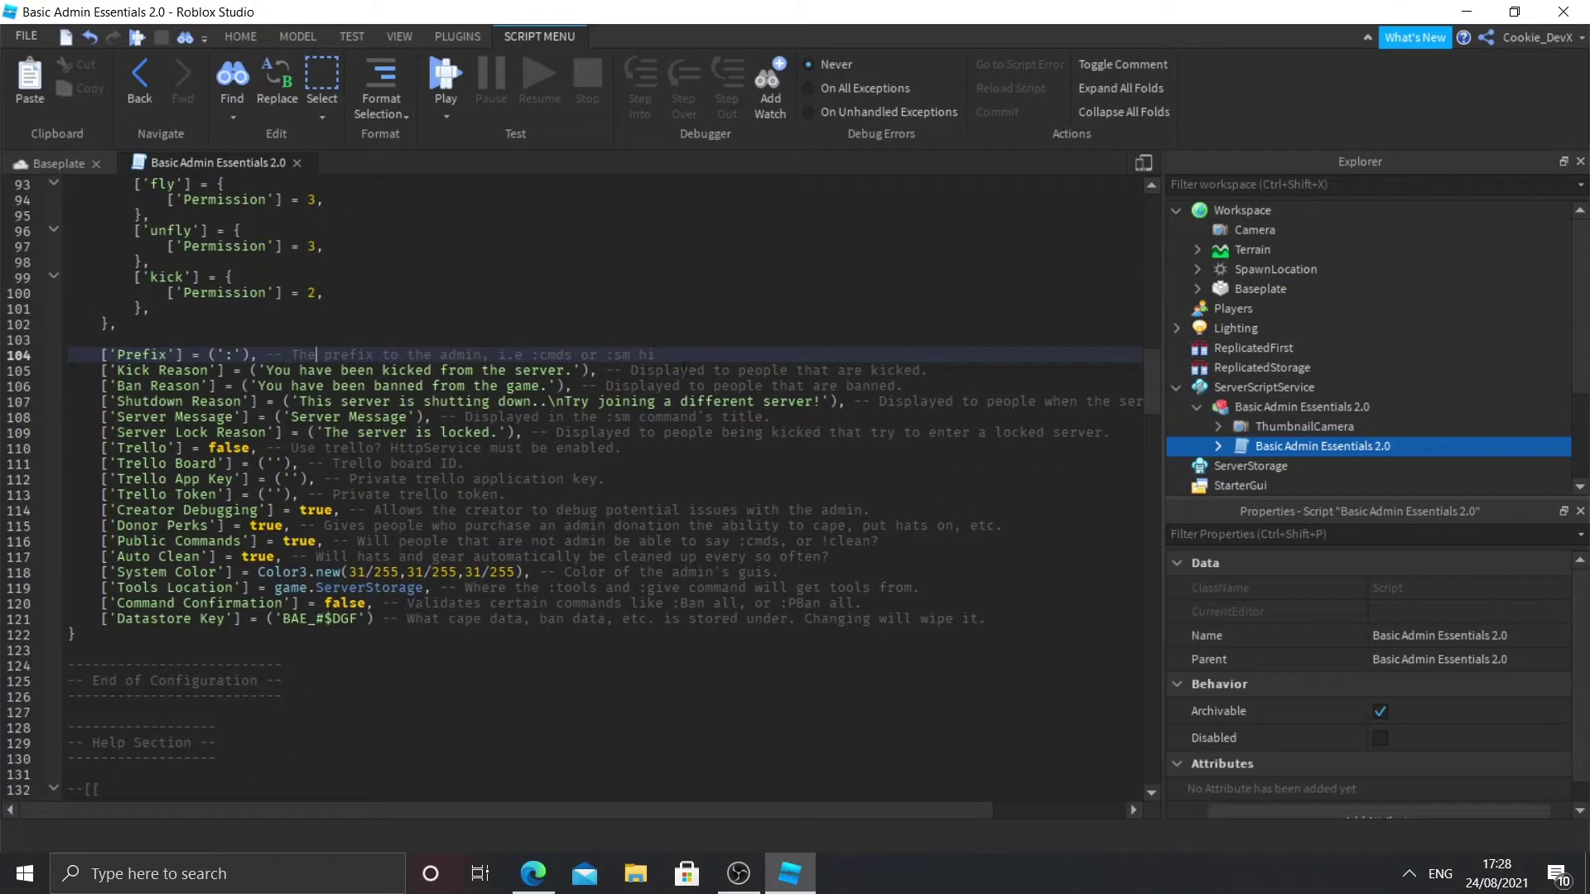
left_click_drag(677, 356, 291, 355)
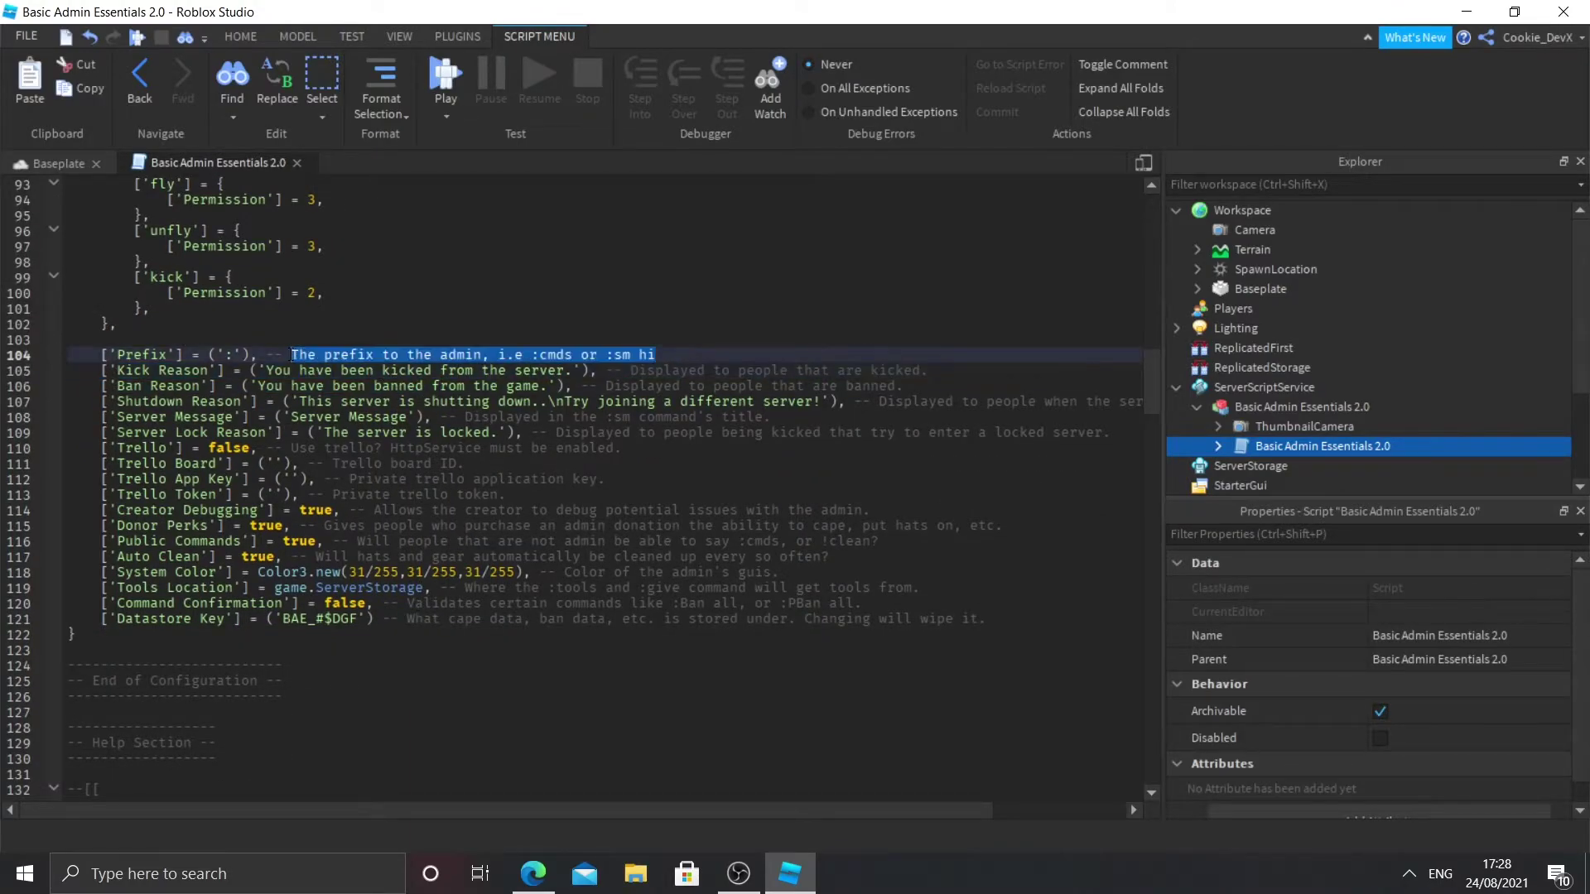
key("BackSpace")
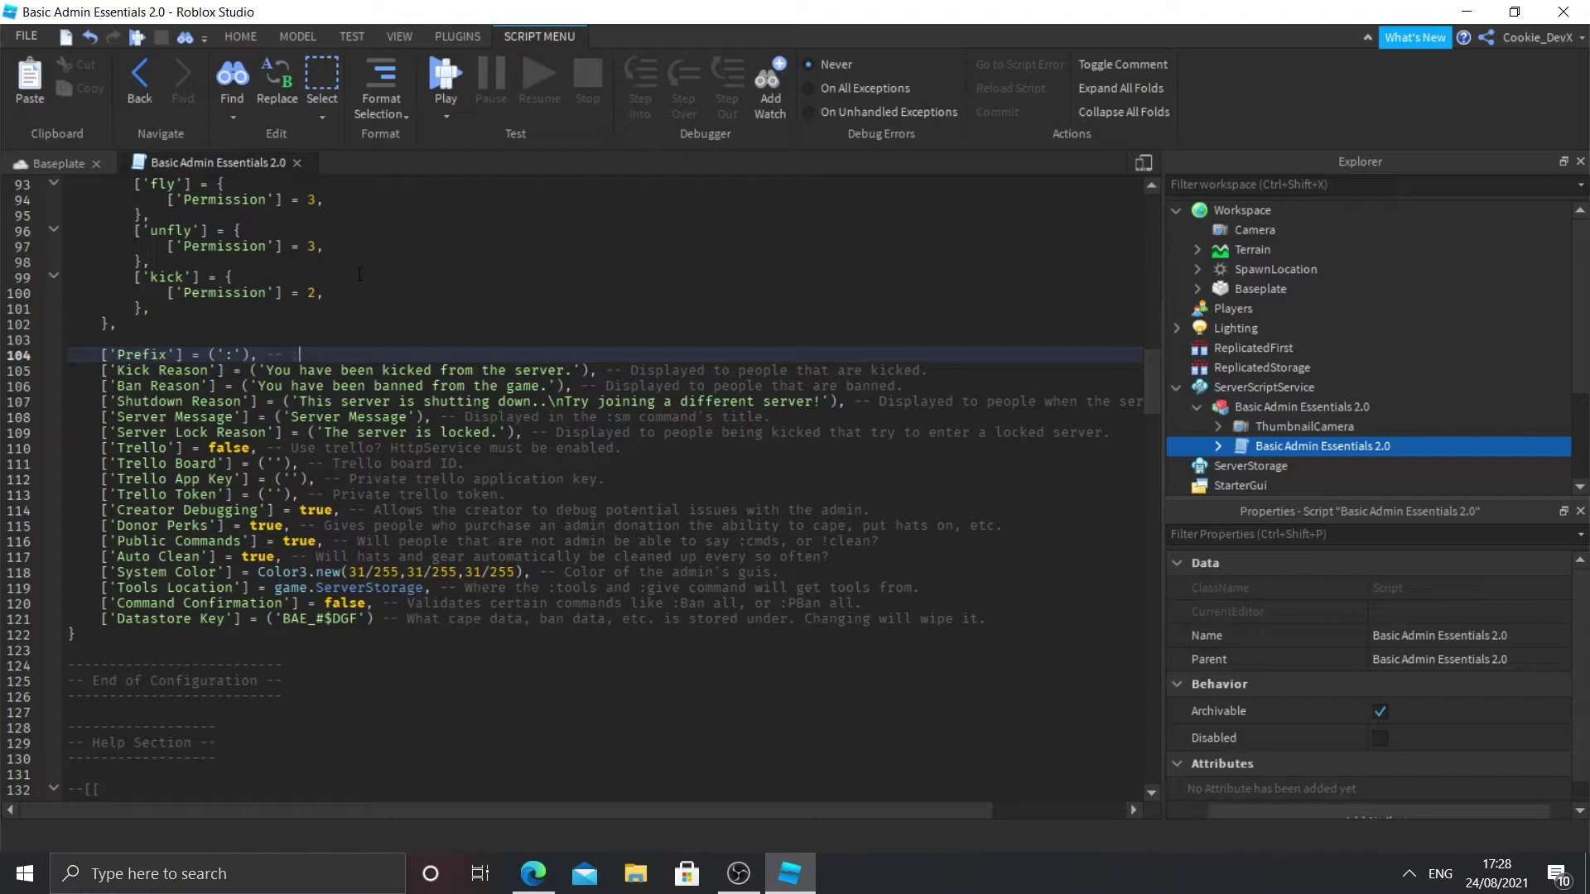
type("##n")
key("BackSpace")
key("BackSpace")
key("BackSpace")
type("k")
key("BackSpace")
key("BackSpace")
key("BackSpace")
key("BackSpace")
key("BackSpace")
type("kick")
key("BackSpace")
key("BackSpace")
key("BackSpace")
key("BackSpace")
key("BackSpace")
key("BackSpace")
Change the Prefix value to a semicolon (;).
left_click(226, 353)
key("Delete")
type(";")
key("End")
key("Down")
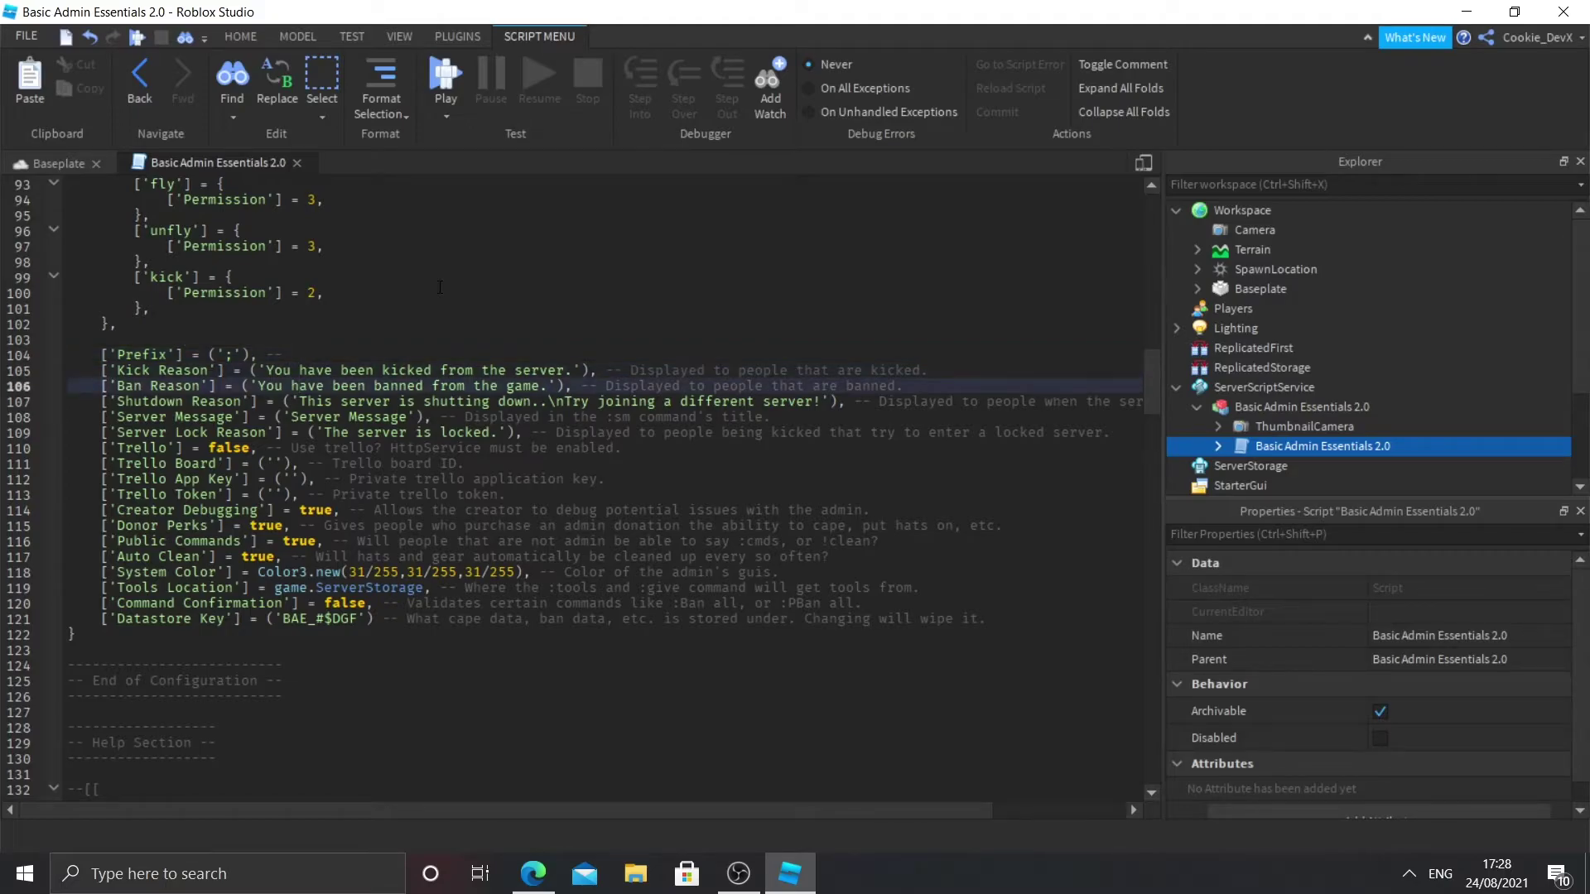
Write the example command ";kick Cookie I dont like cookie much." in the comment after the Prefix setting.
key("Down")
key("Up")
key("Up")
type(";kick ")
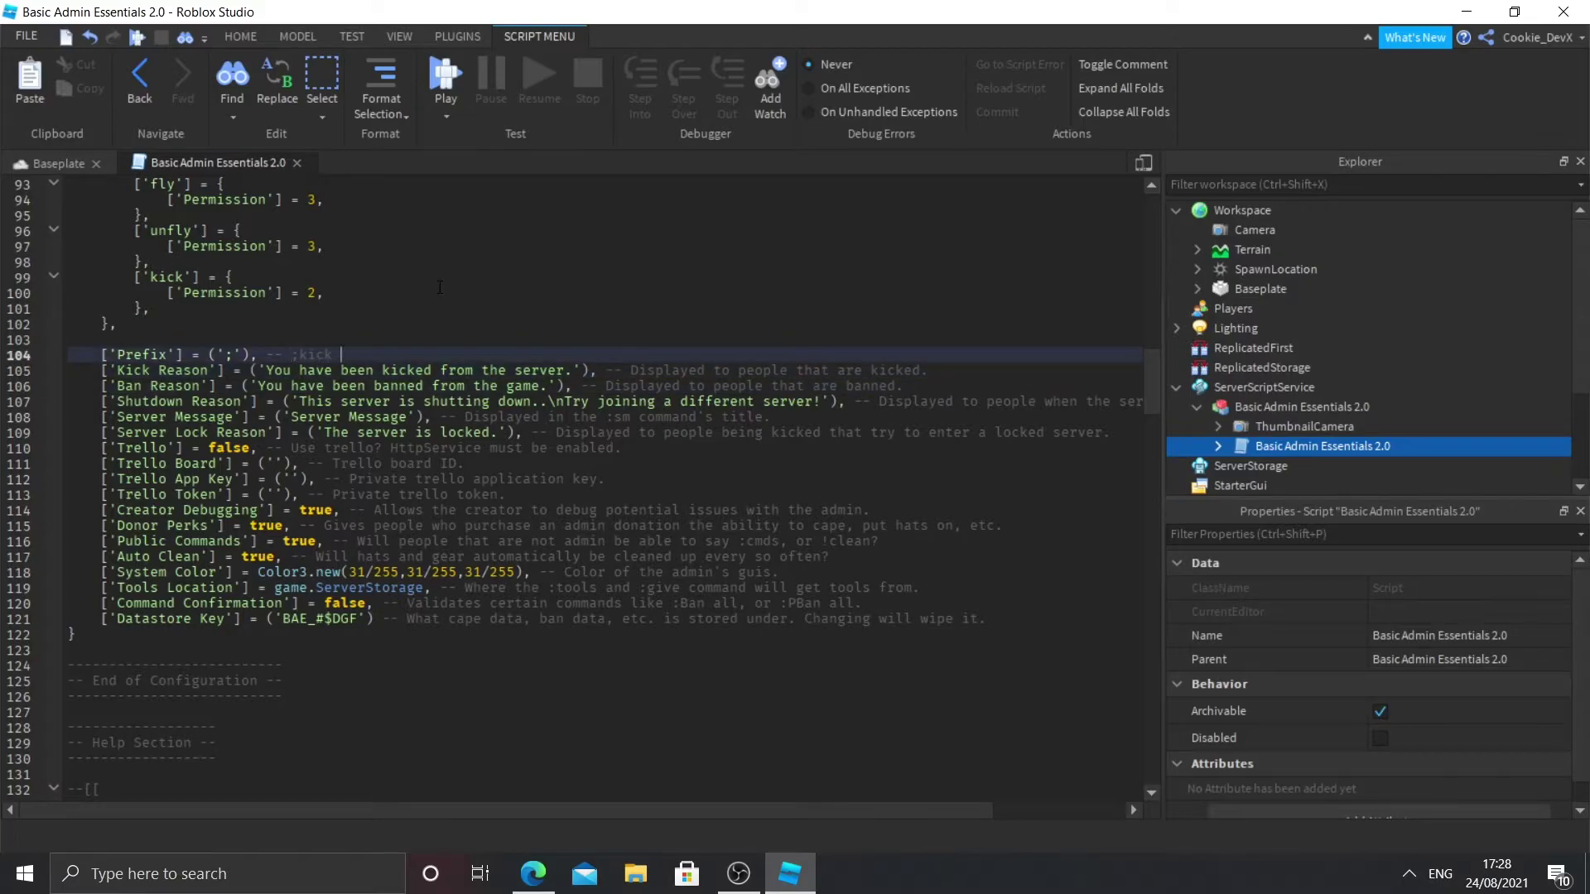
type("Cookie I dont like cookie much.")
left_click(573, 372)
key("shift+Left")
key("shift+Left")
key("shift+Left")
key("shift+Left")
key("shift+Left")
key("shift+Left")
key("shift+Left")
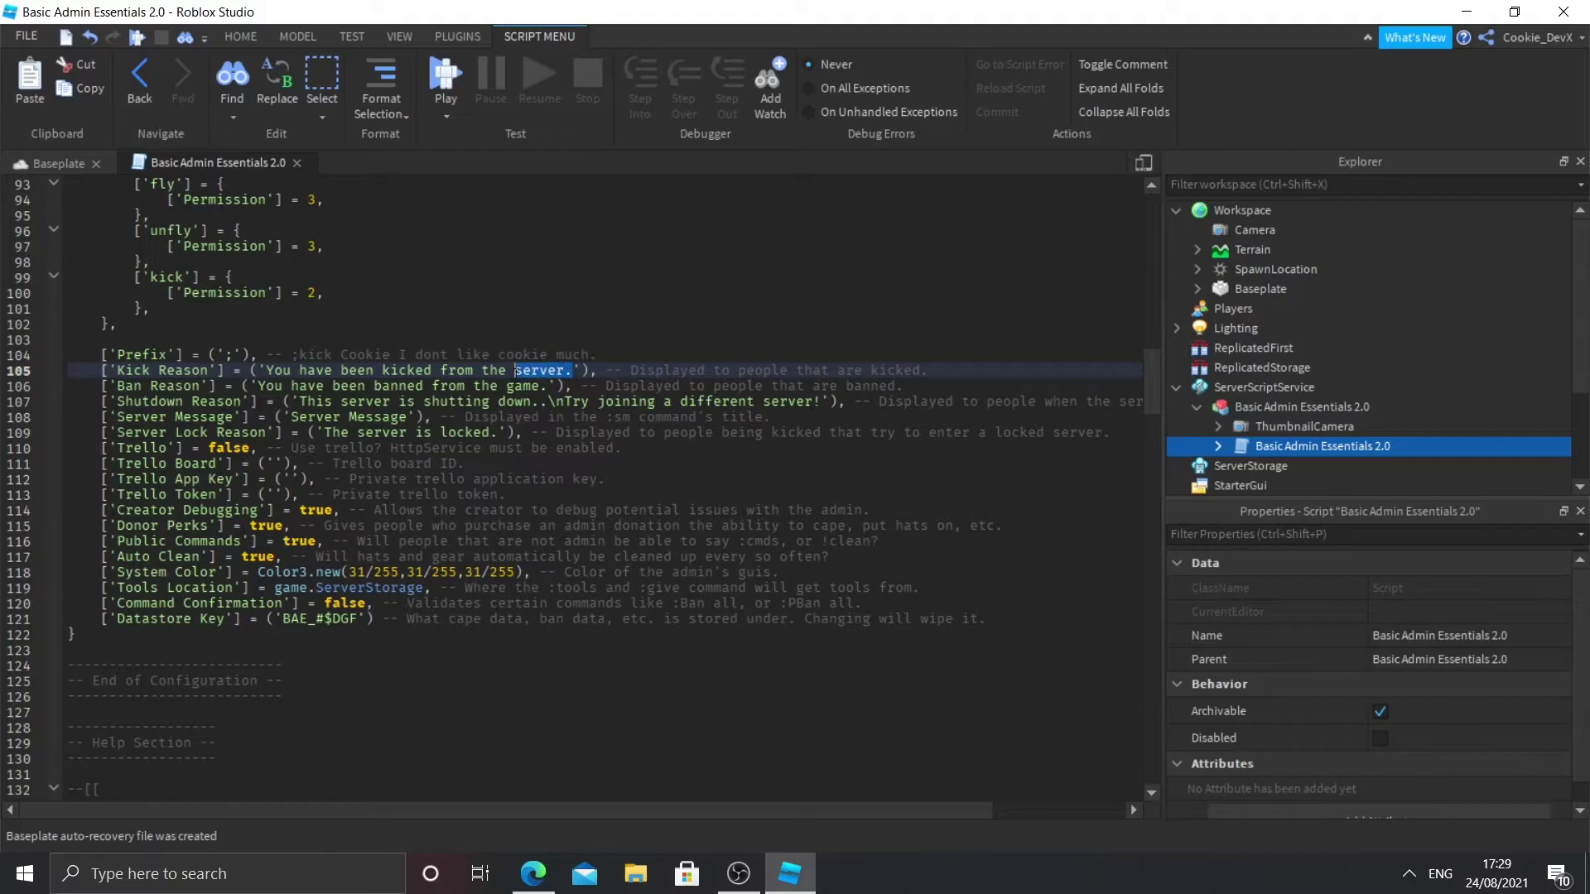
Remove "I dont like cookie much." from the example command in the Prefix comment.
left_click_drag(613, 354, 400, 354)
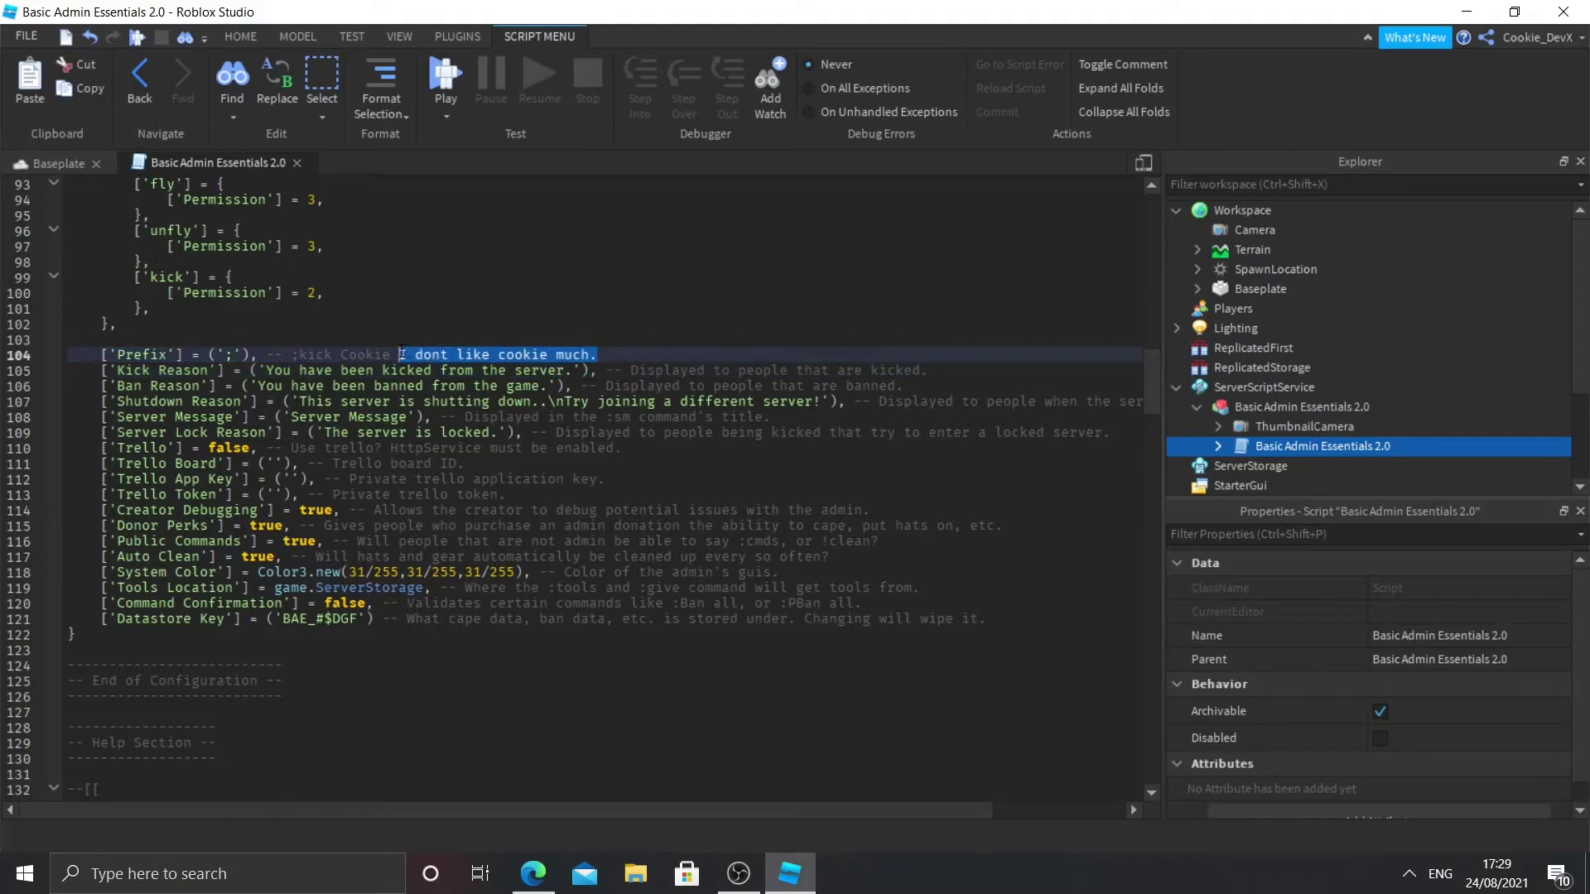
key("BackSpace")
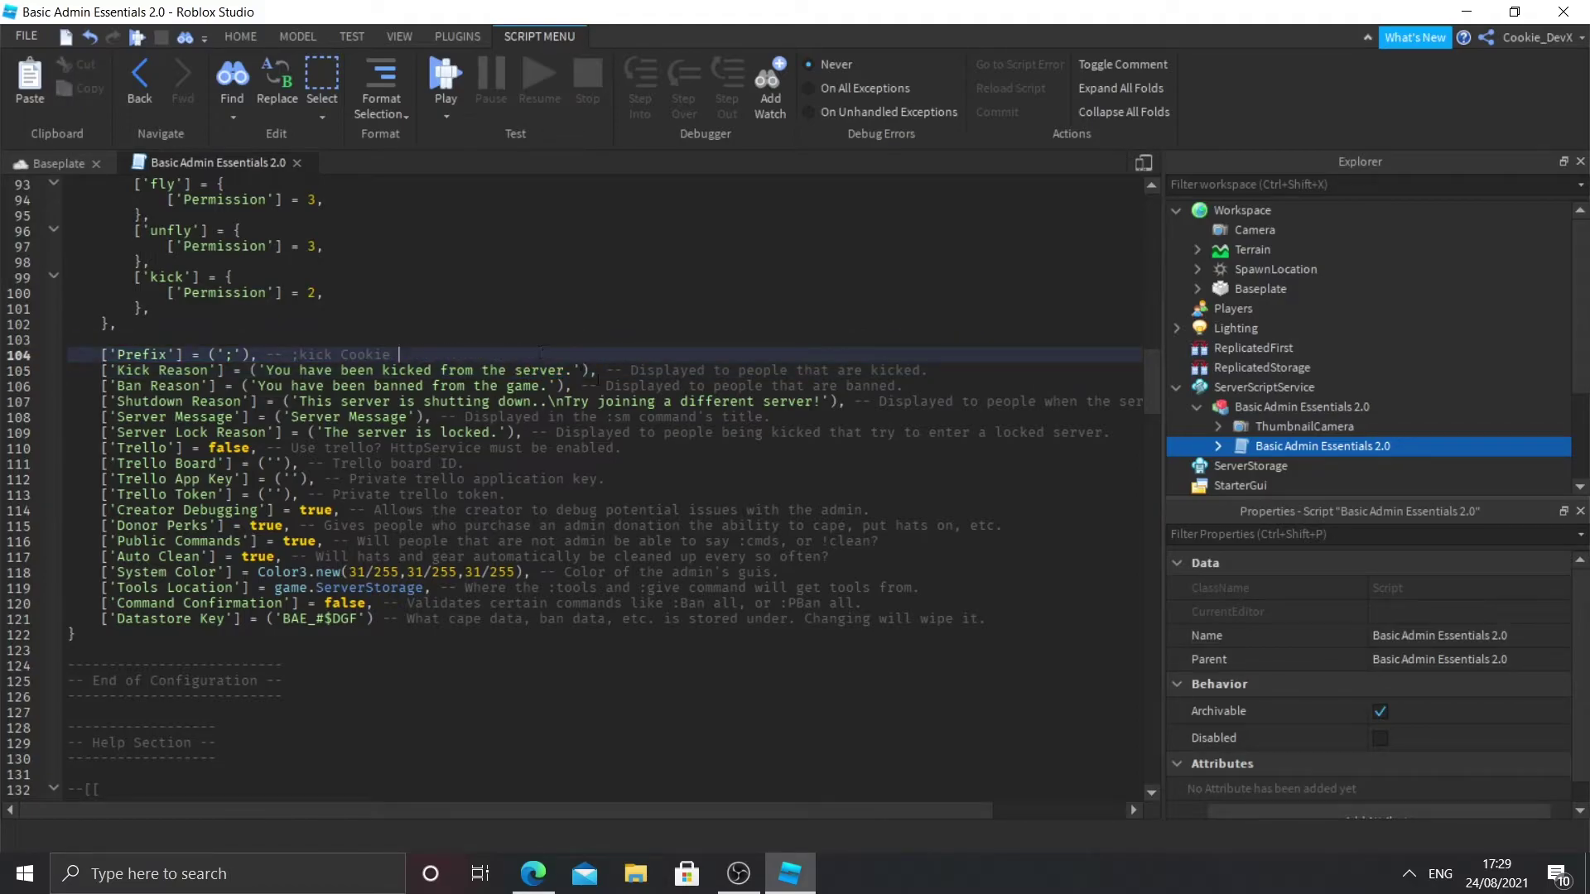
Change the Kick Reason message to "You have been kicked from this Cookie Tech game.".
left_click(576, 370)
left_click_drag(576, 370, 485, 370)
type("this Cookie ")
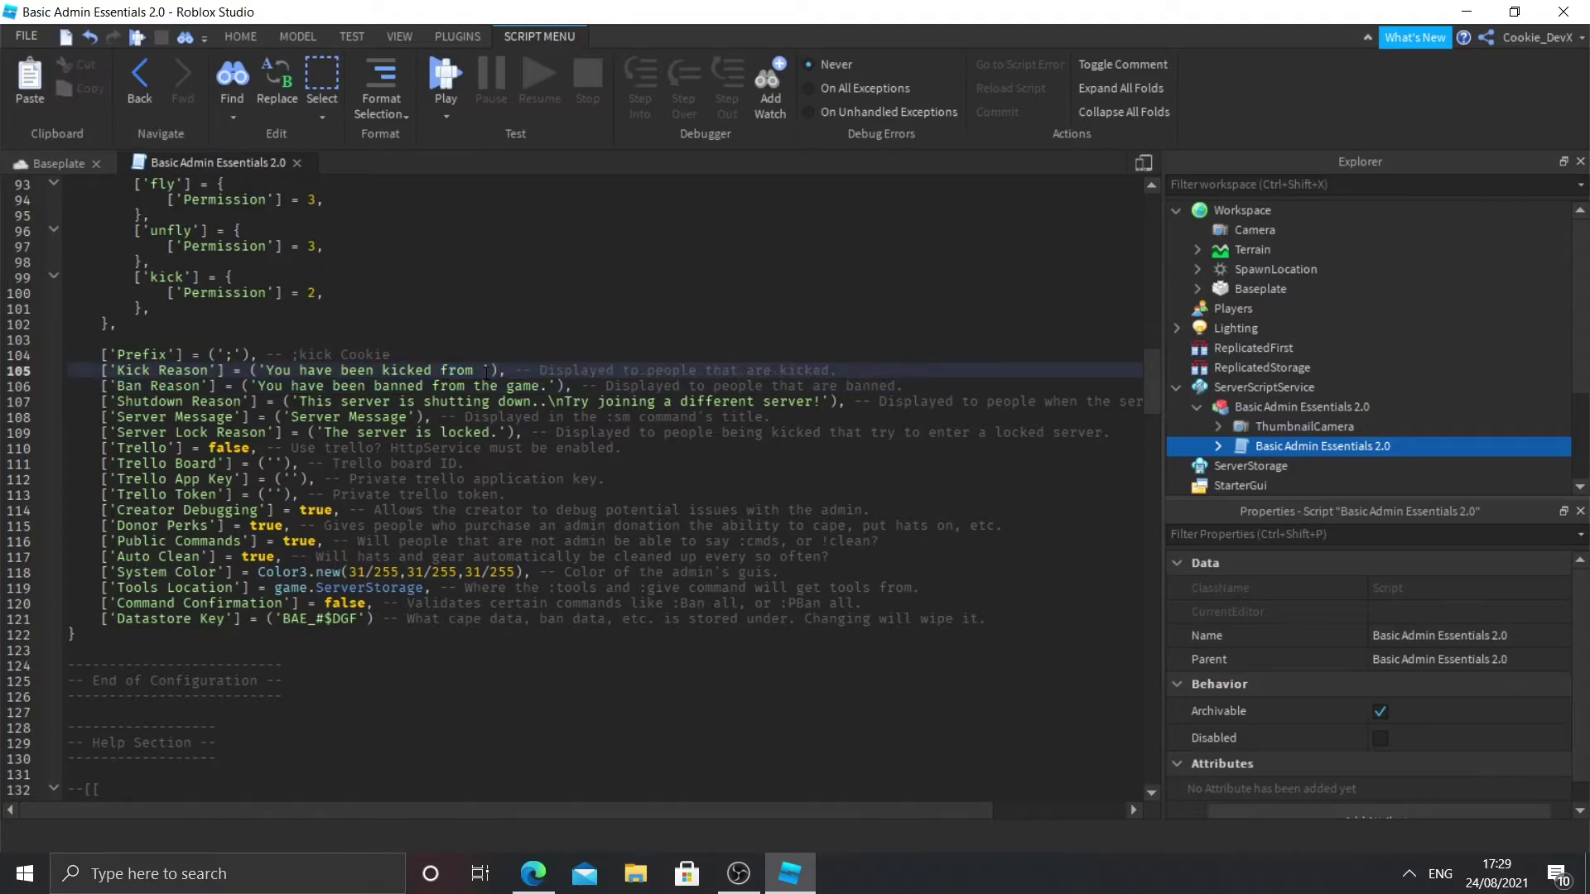
type("Tech ")
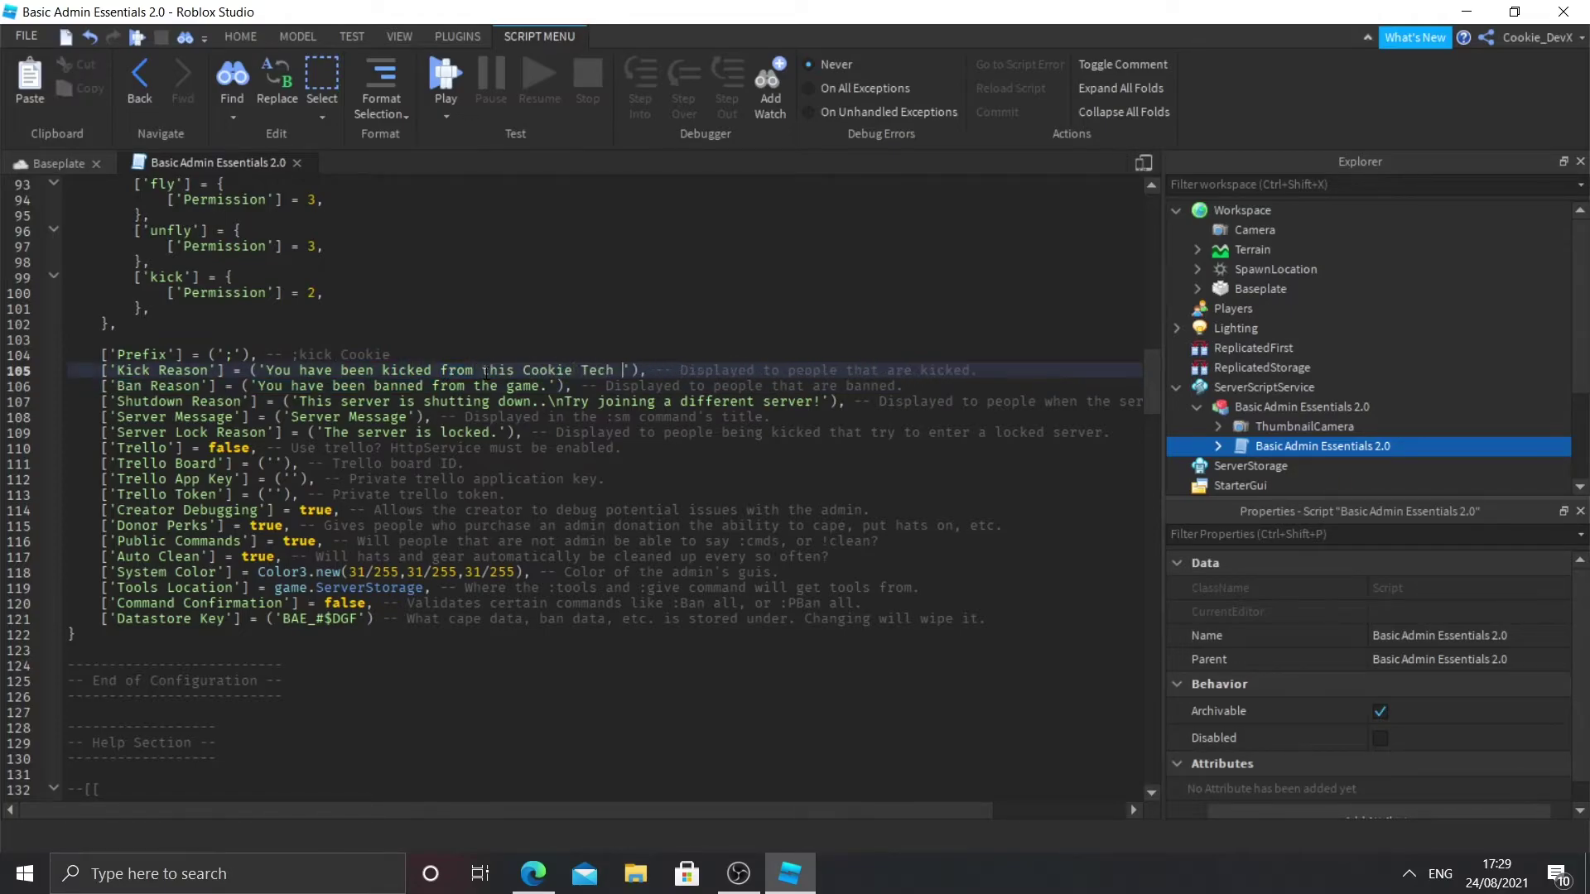
type("game.")
Replace the Ban Reason message with a copy of the Kick Reason message.
left_click_drag(667, 370, 267, 371)
key("ctrl+c")
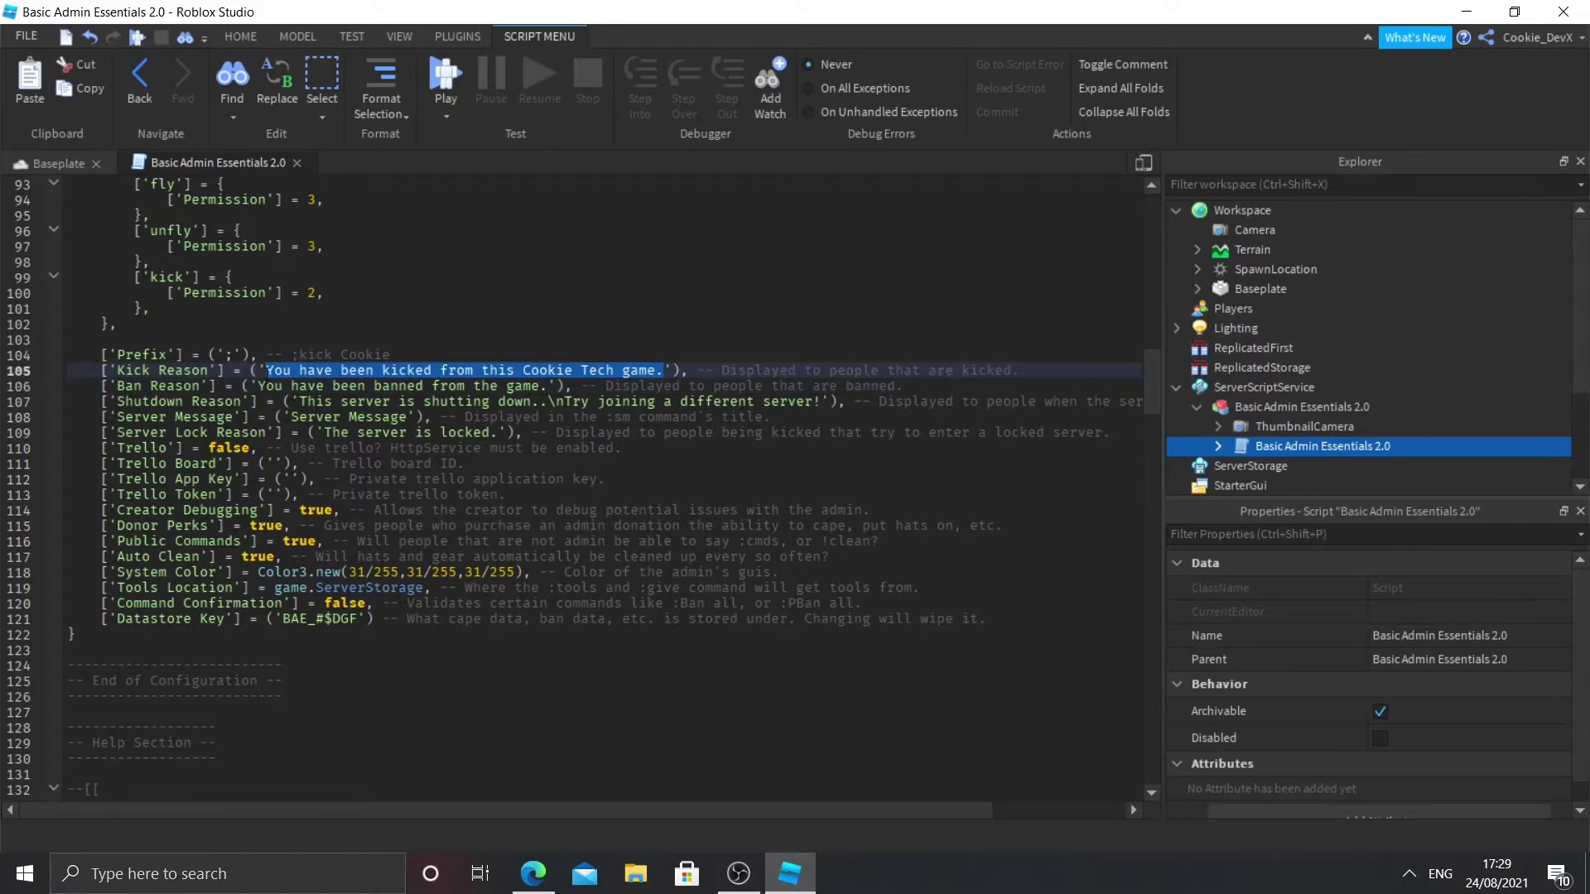
left_click_drag(548, 386, 258, 386)
key("ctrl+v")
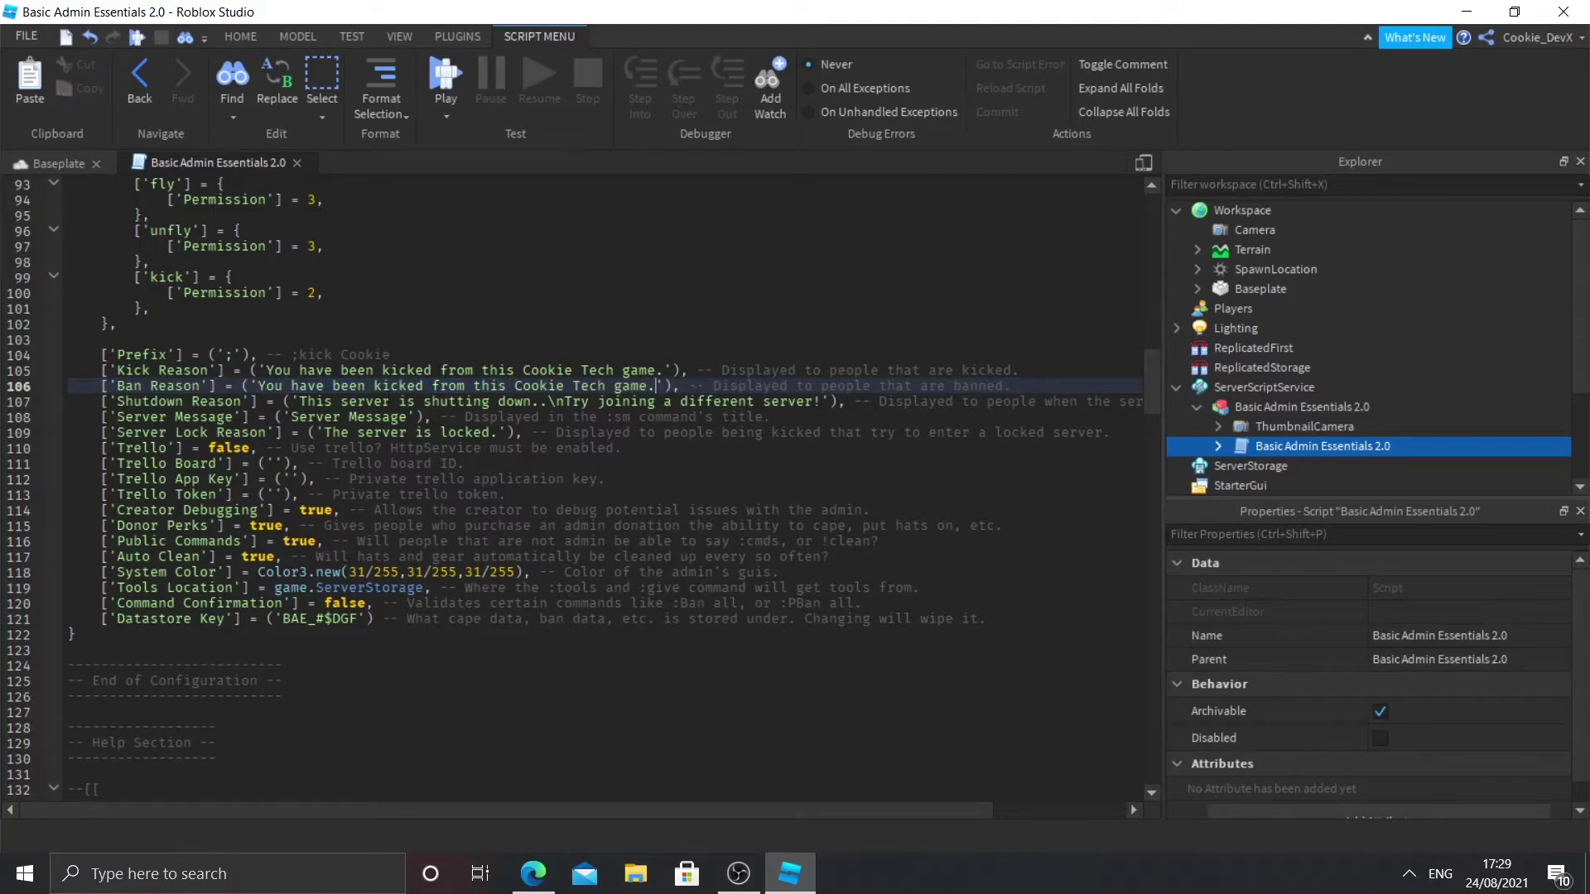
Change the word "kicked" to "banned" in the Ban Reason message.
left_click(382, 386)
double_click(411, 387)
type("bamme")
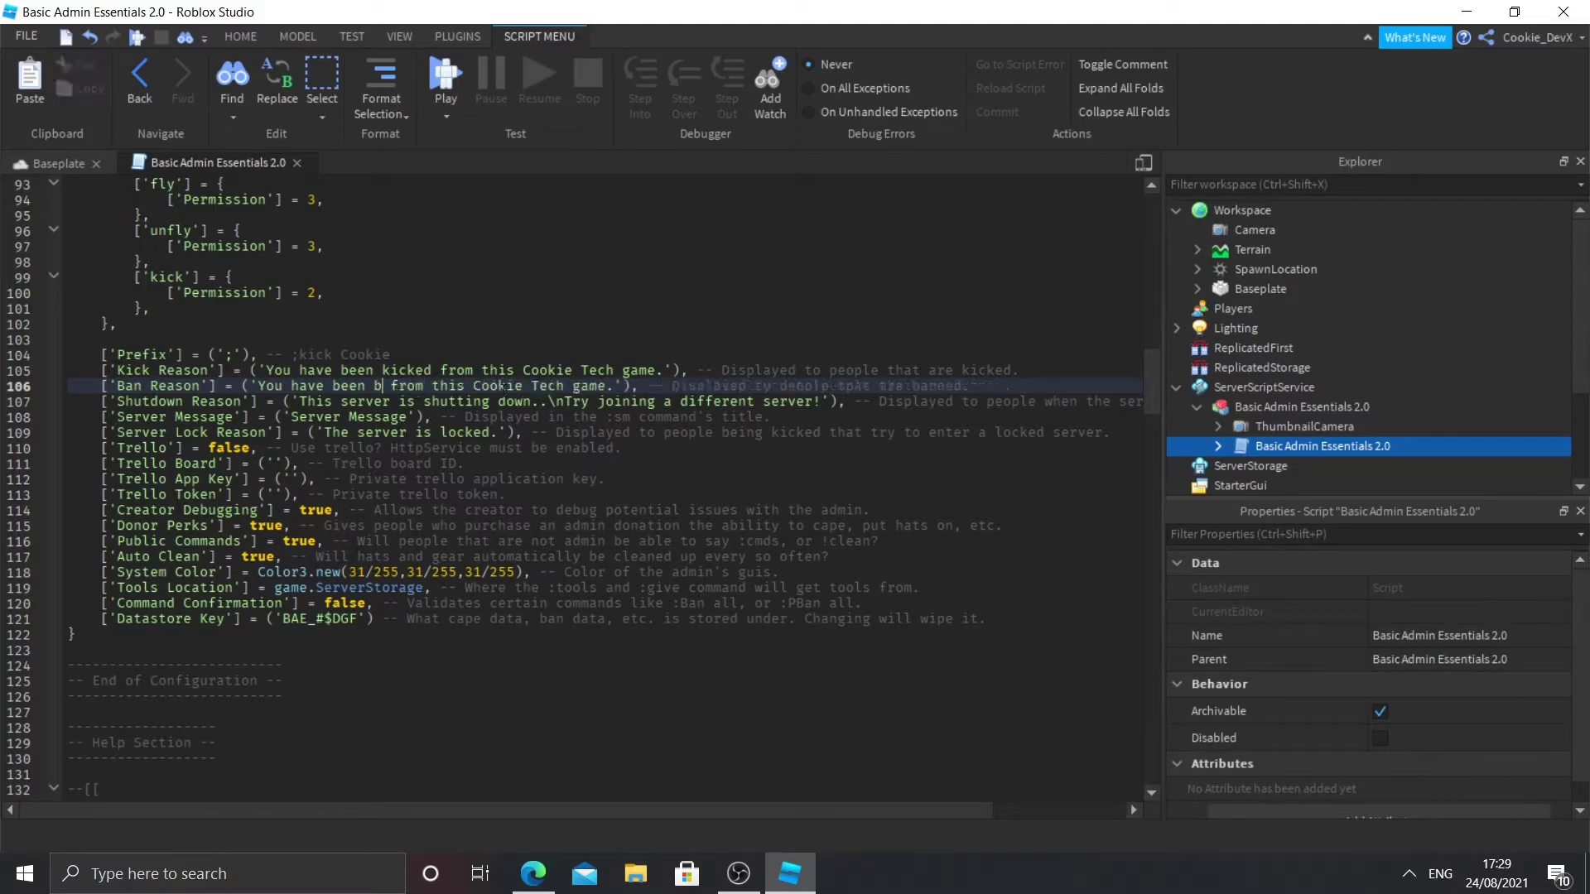
key("BackSpace")
key("BackSpace")
key("BackSpace")
type("nned")
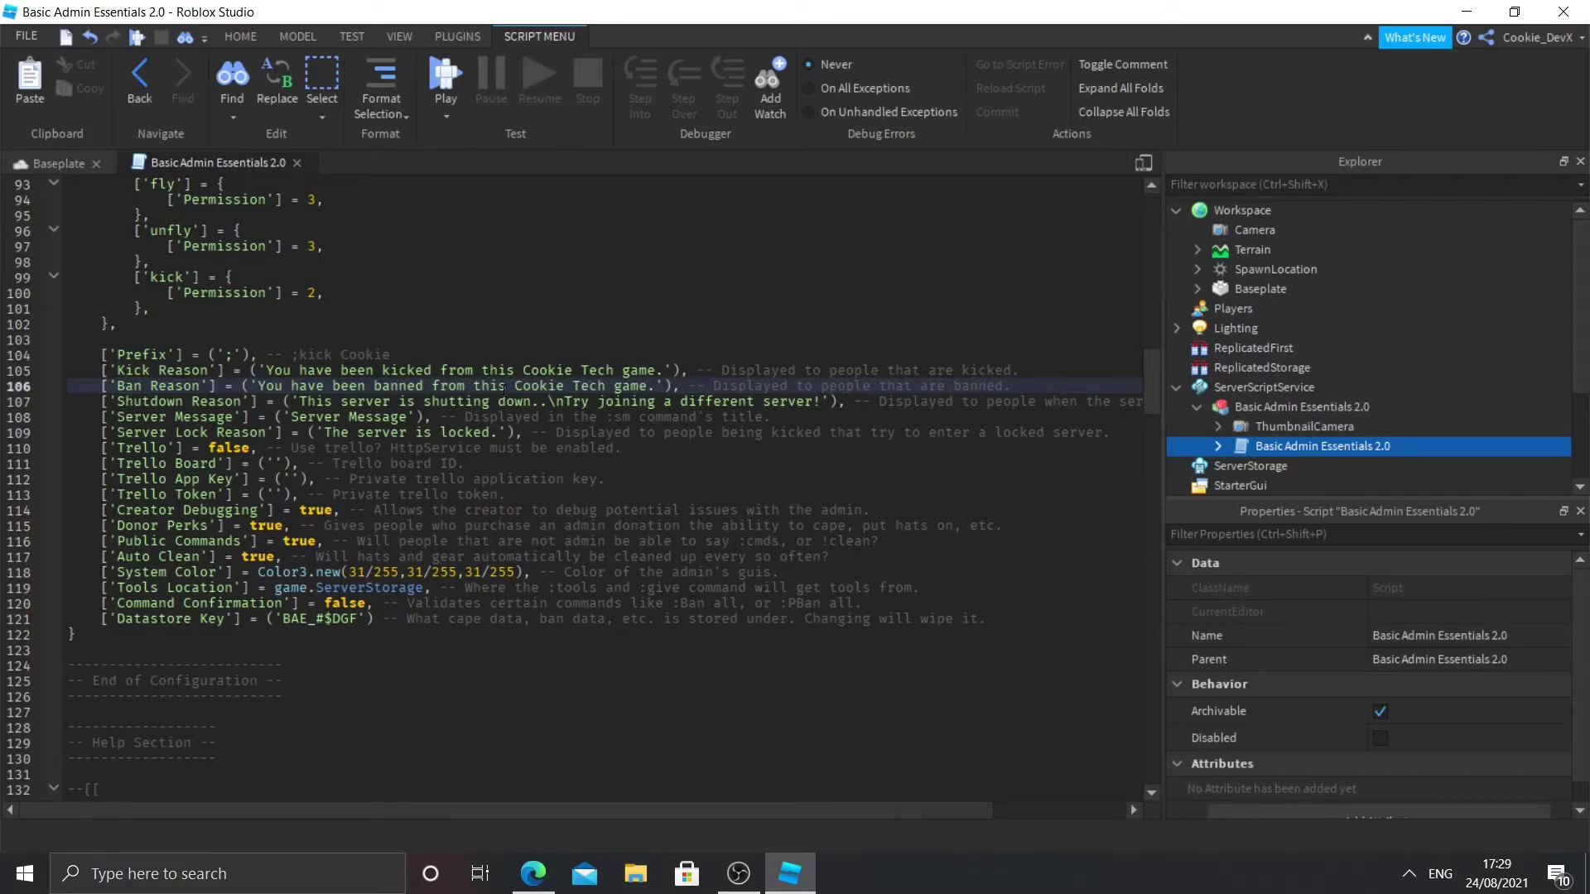
Replace the word "server" after "This" in the Shutdown Reason message with "Cookie Tech game".
left_click_drag(484, 406, 295, 386)
left_click(358, 402)
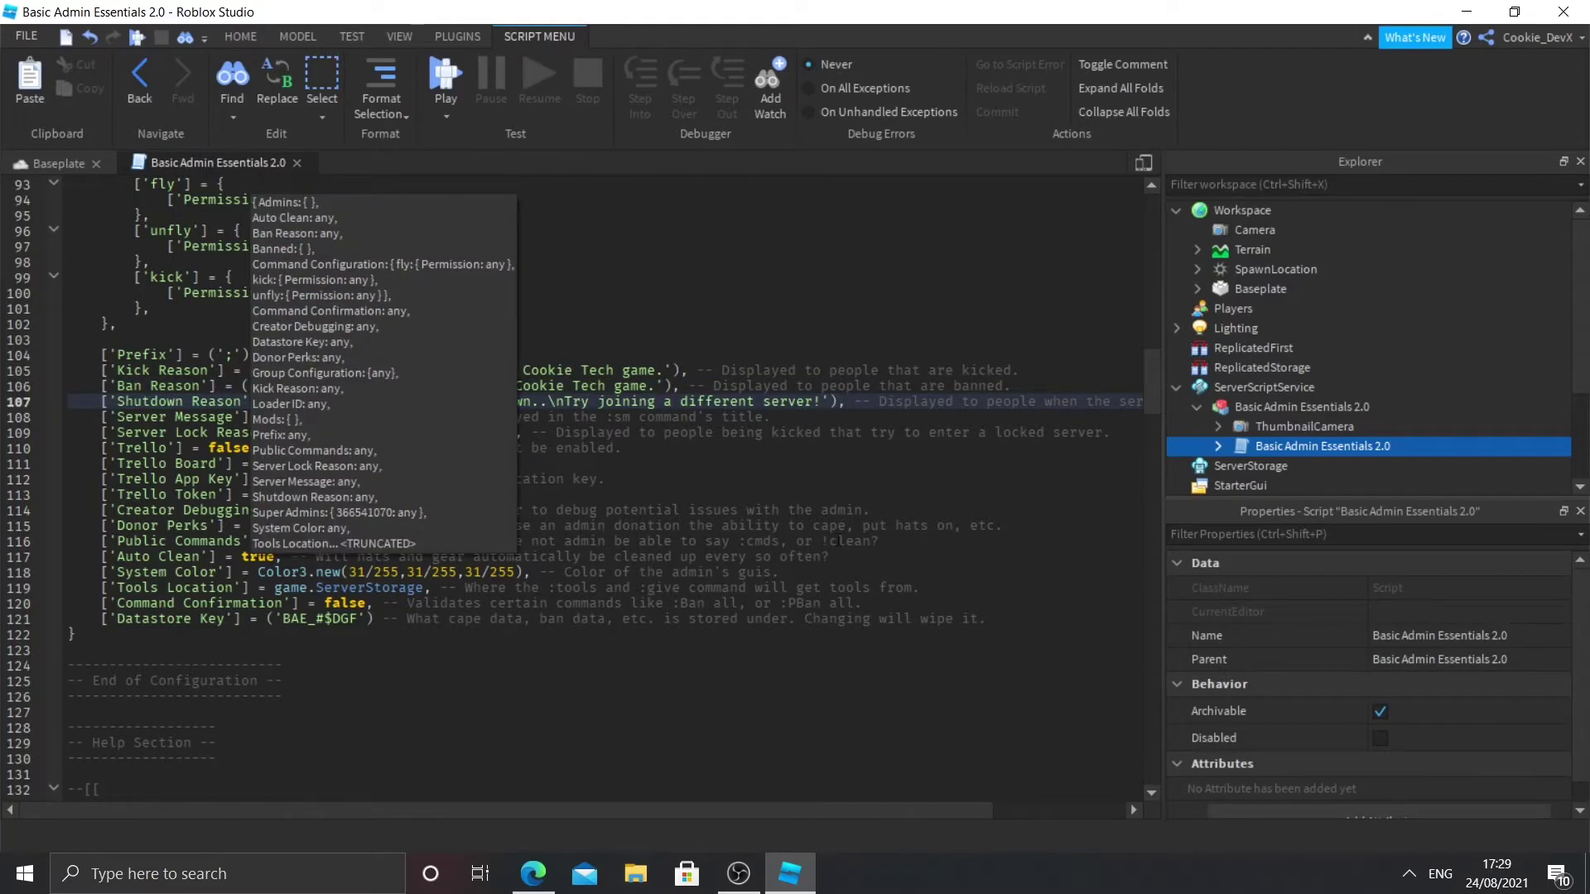
scroll(839, 539, "down", 1)
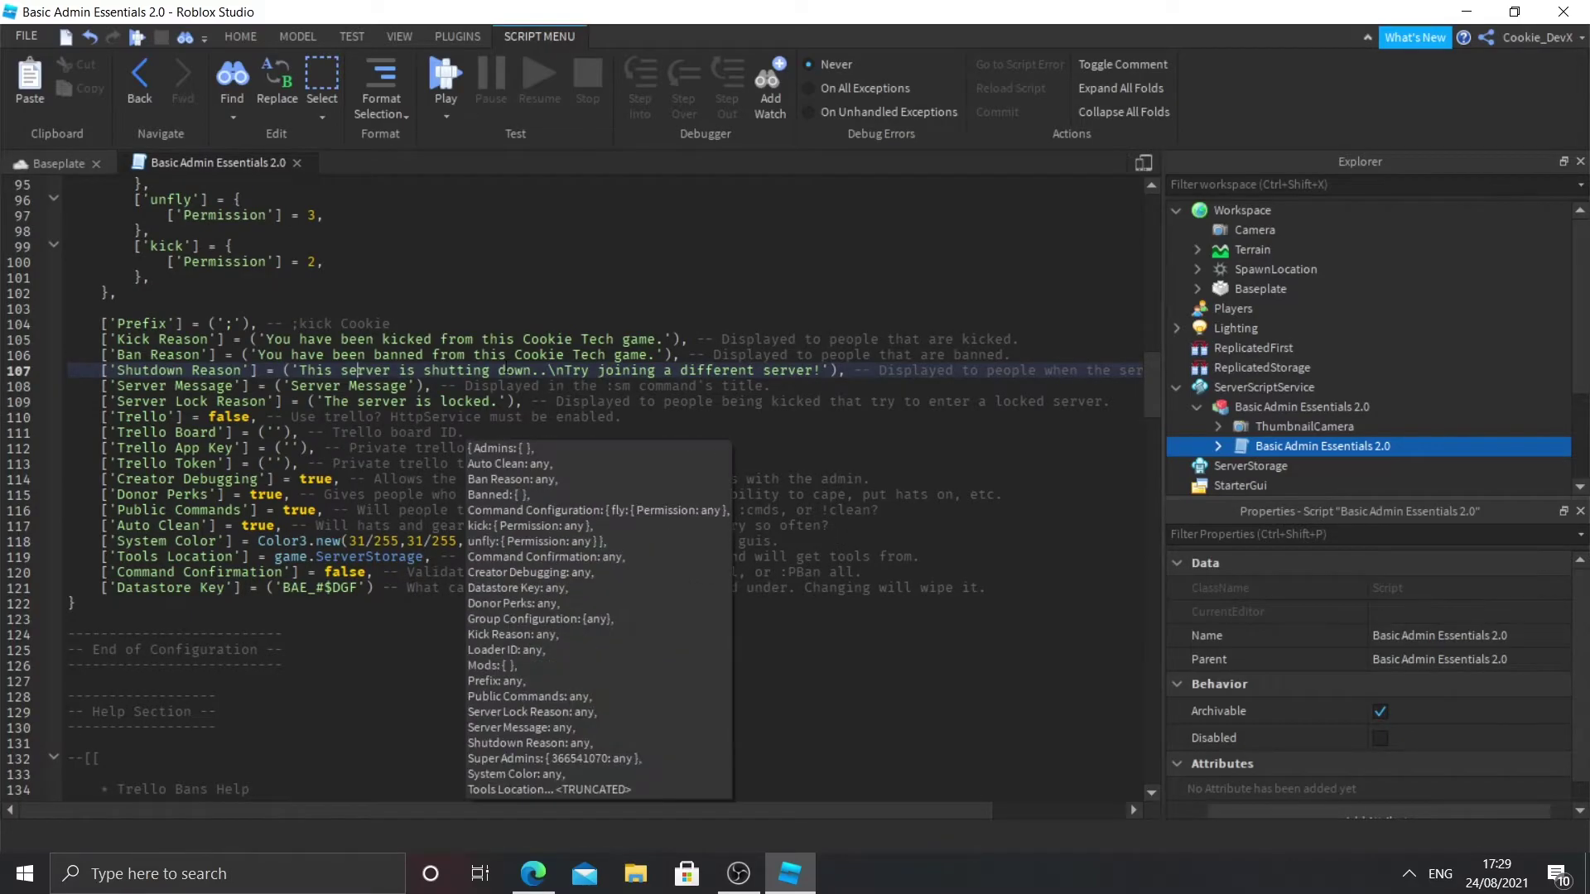
left_click_drag(531, 370, 389, 370)
double_click(370, 370)
type("Cook")
type("ie Tech gm")
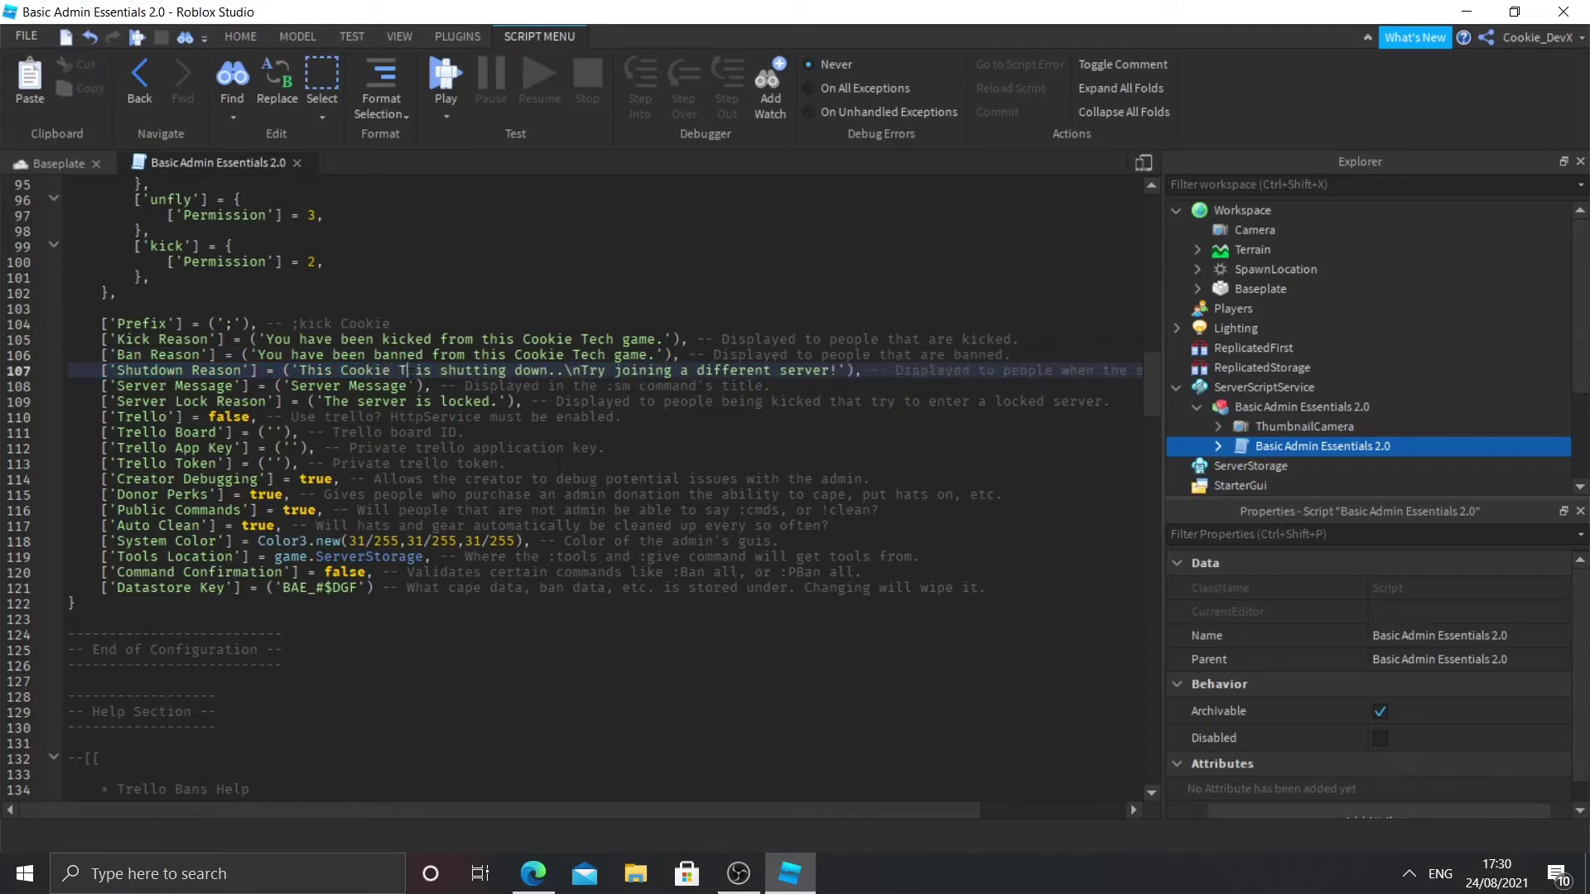
key("BackSpace")
type("ame")
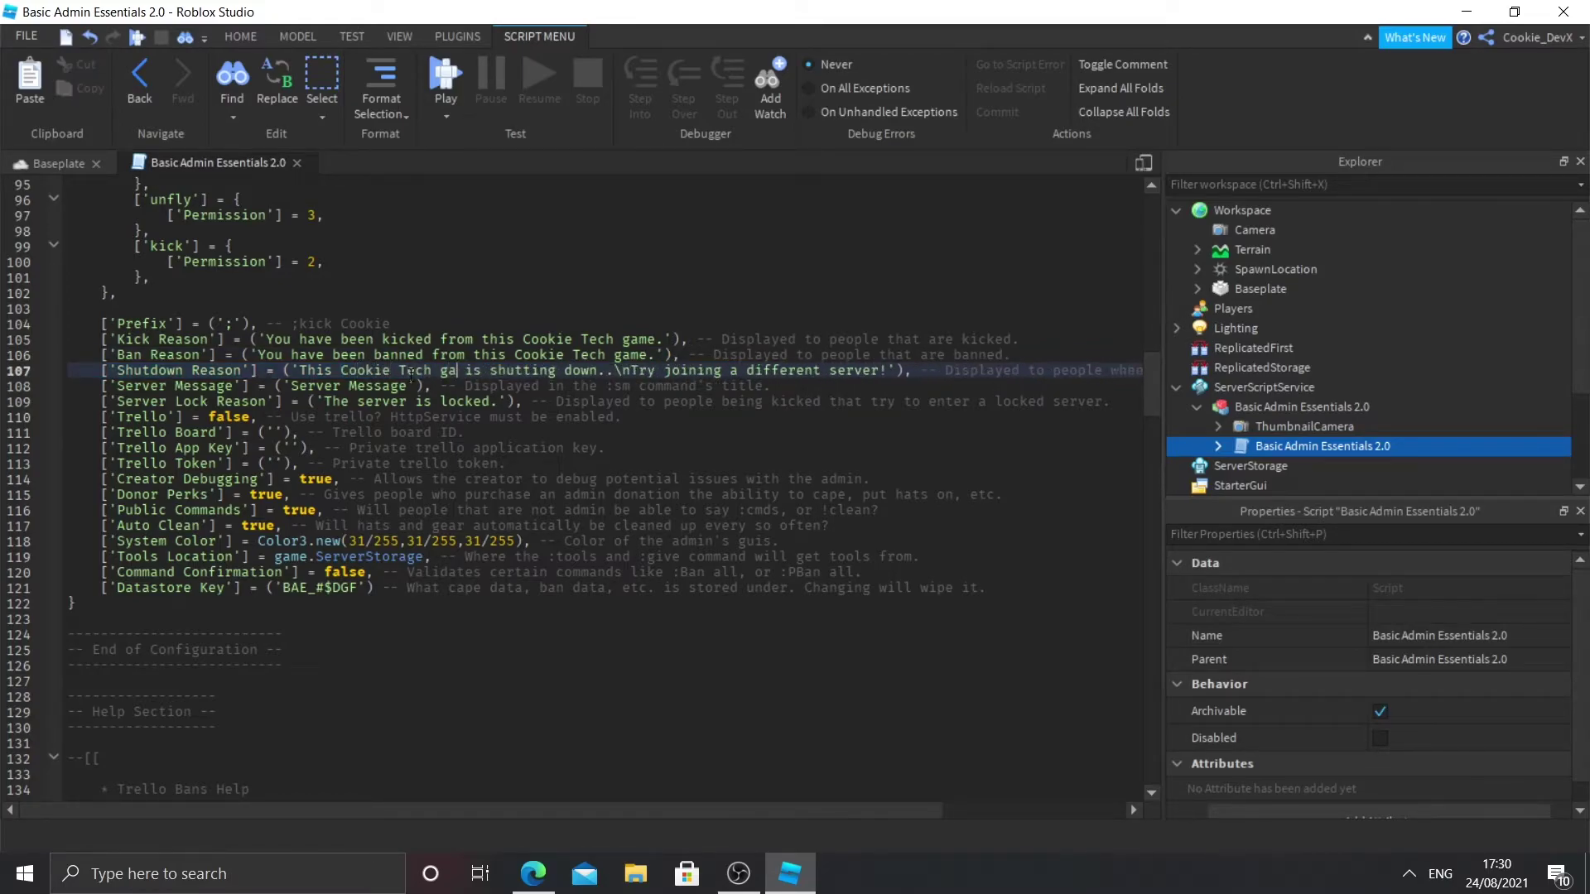
Add an empty block comment between the configuration table's closing brace and the End of Configuration heading.
scroll(411, 375, "right", 2)
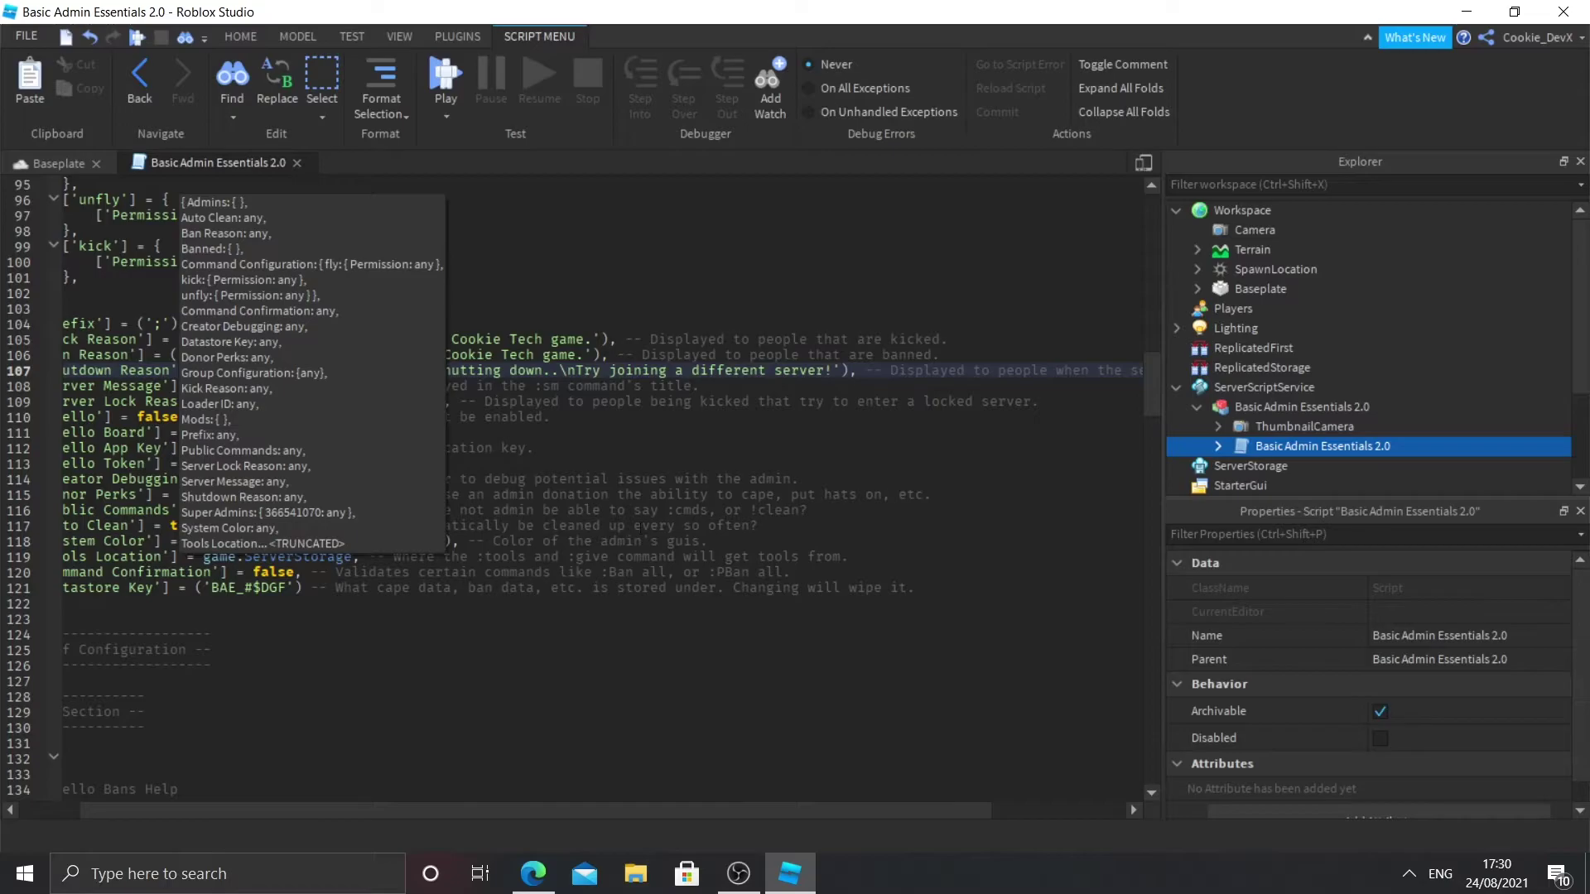
scroll(626, 539, "down", 1)
scroll(513, 464, "up", 1)
scroll(429, 418, "down", 6)
scroll(429, 418, "down", 4)
scroll(429, 418, "up", 6)
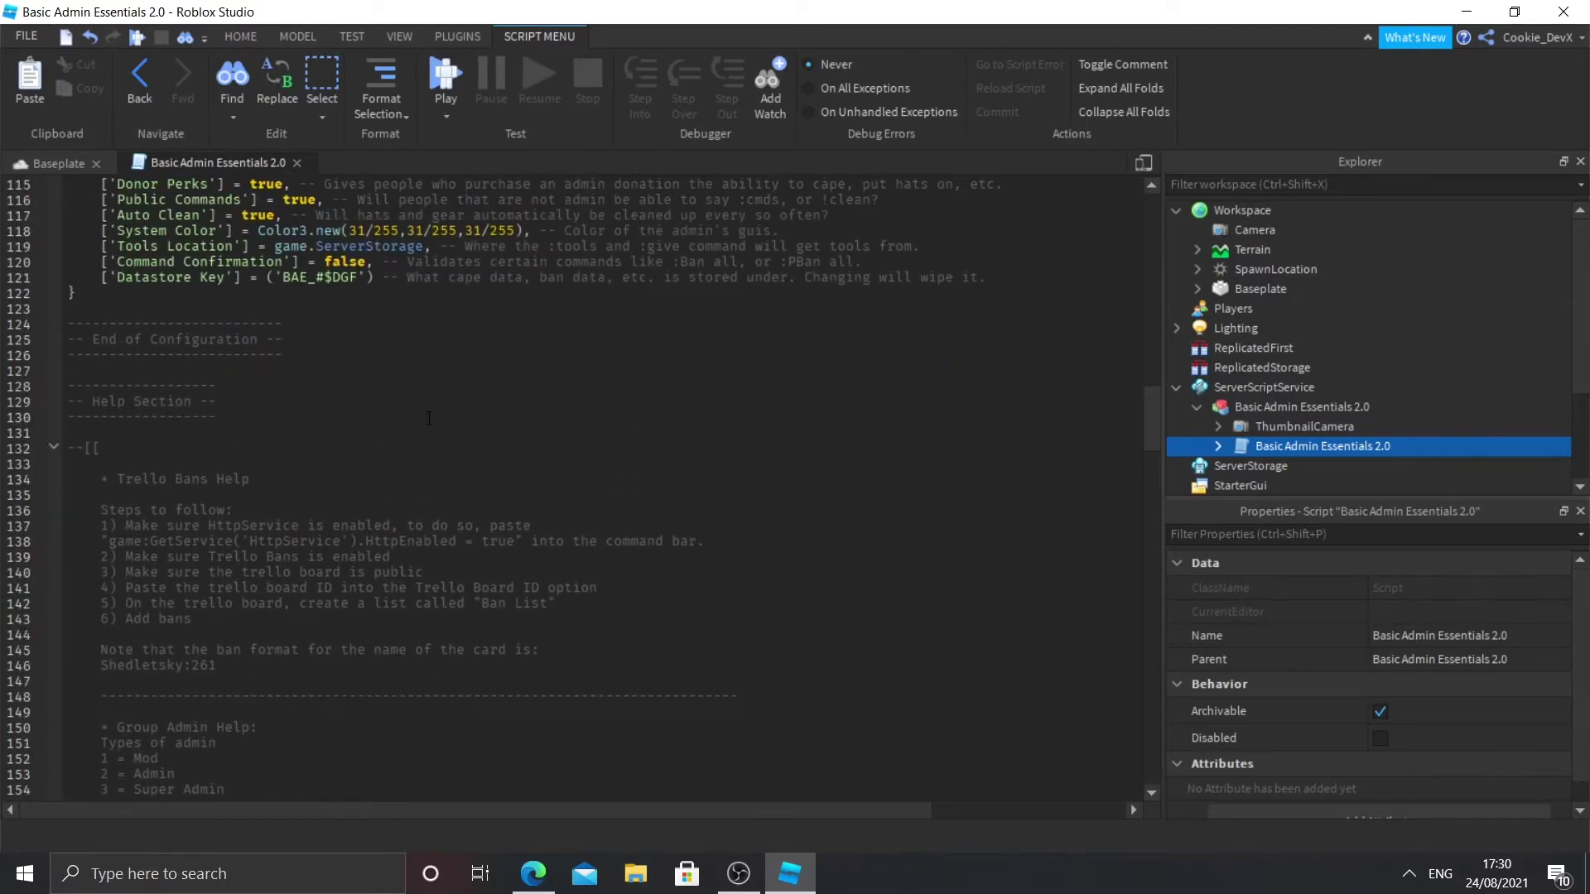
left_click(244, 507)
left_click(208, 528)
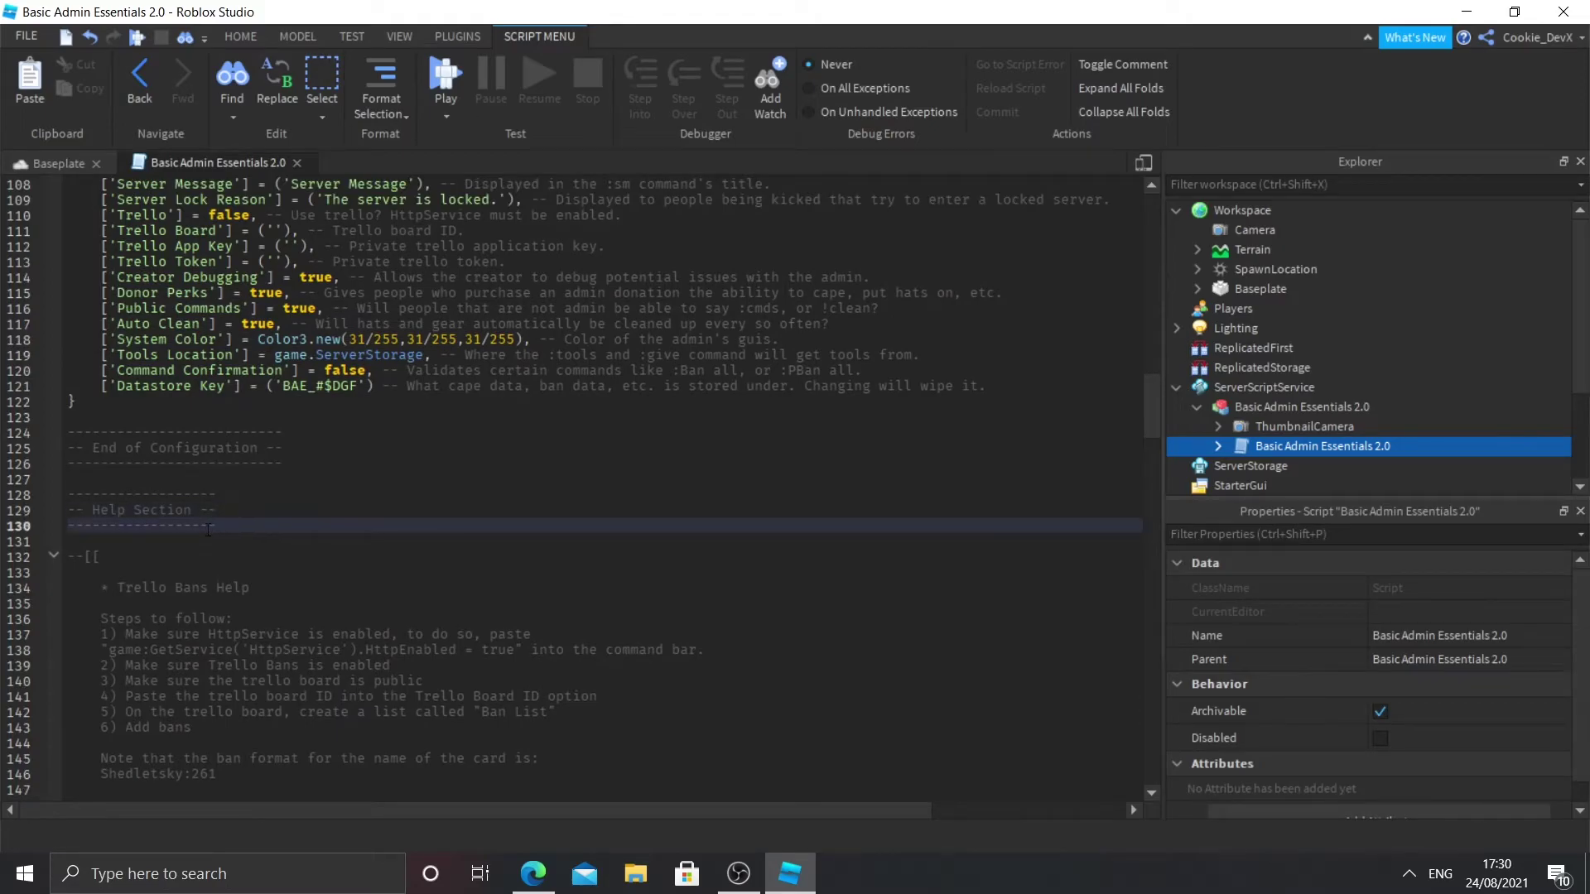
left_click(102, 403)
key("Return")
key("Return")
key("Return")
key("Return")
key("Return")
key("Return")
type("--[[")
key("Return")
key("Return")
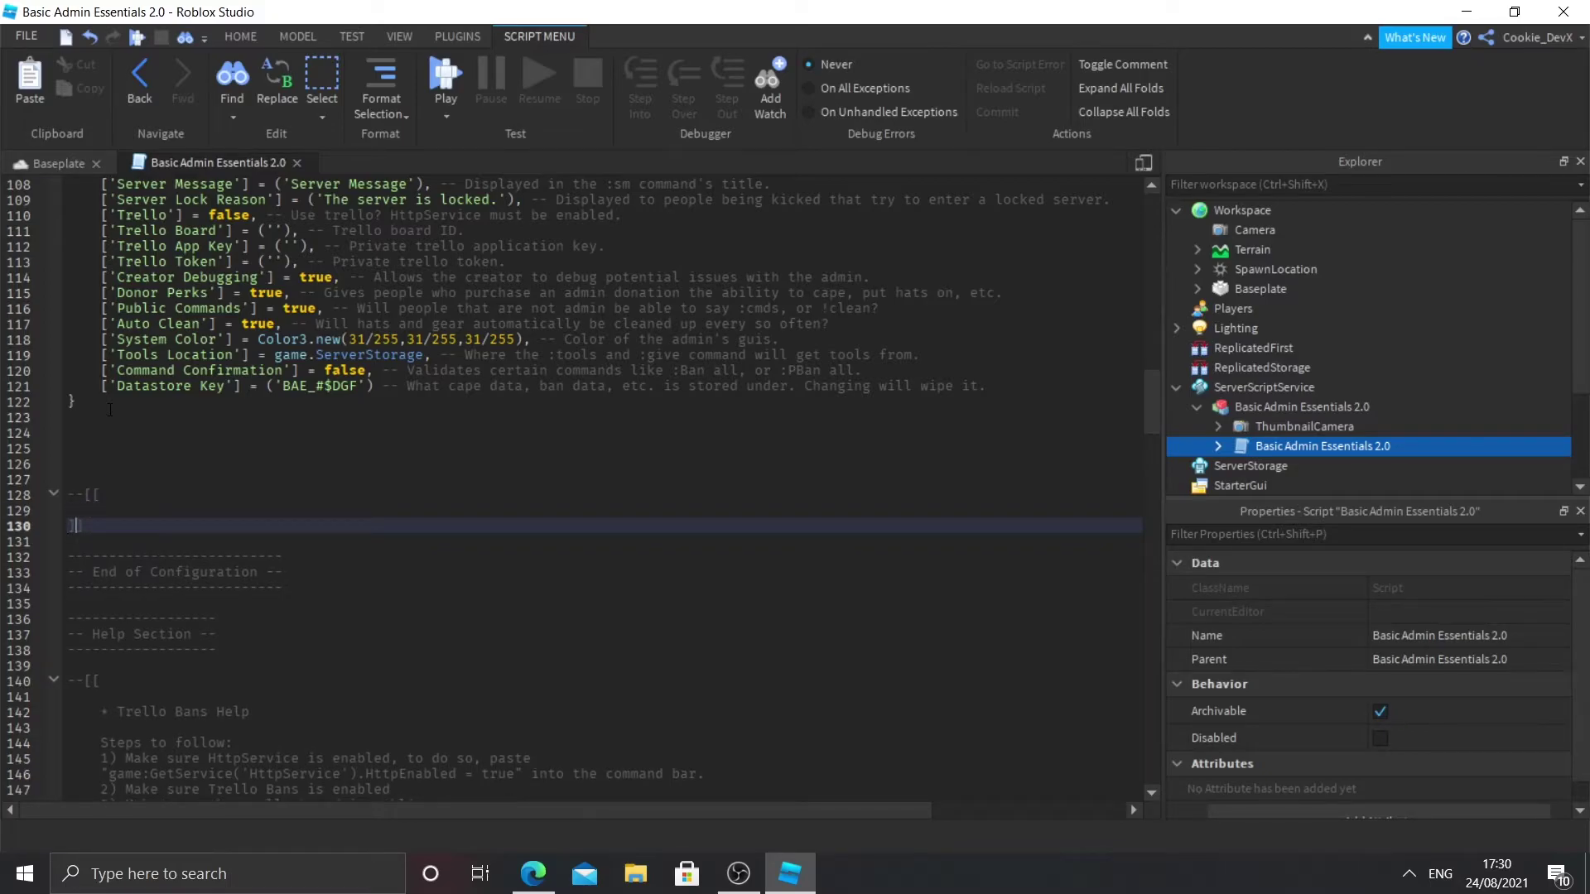
key("Return")
key("Return")
key("Return")
Write the line-break example "Hello \n I am cool", in quotation marks, inside the new block comment.
key("Up")
key("Up")
key("Up")
type("\"He")
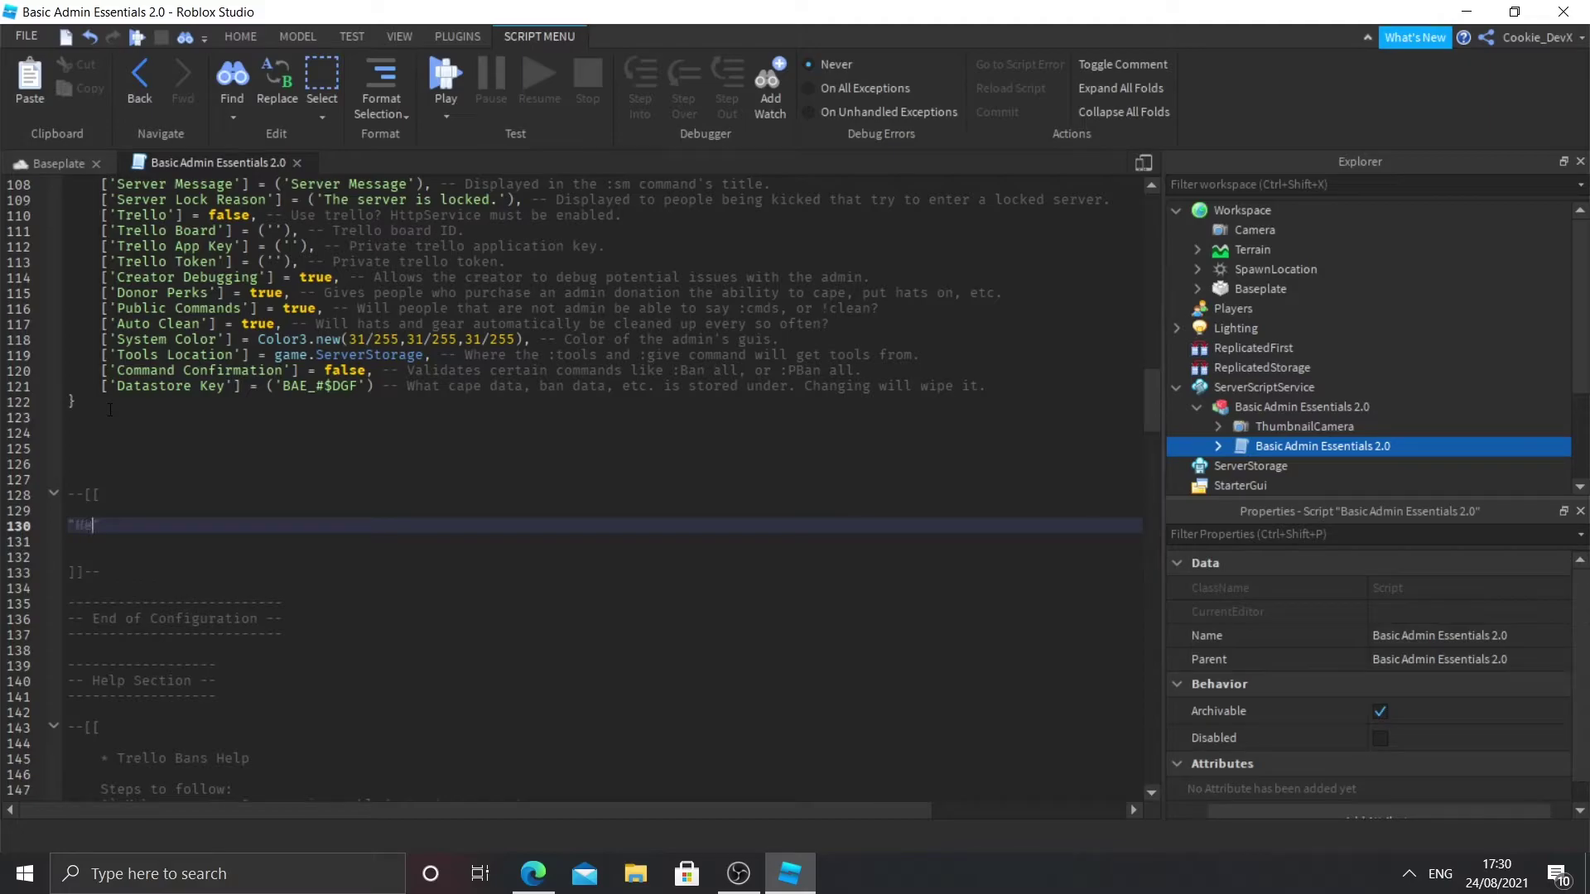
type("llo \\n I am cool")
Below the quoted line-break example, write its output as "Hello" and "I am cool" on two consecutive lines.
left_click(104, 557)
key("Return")
key("Return")
key("Up")
type("Hello")
key("Return")
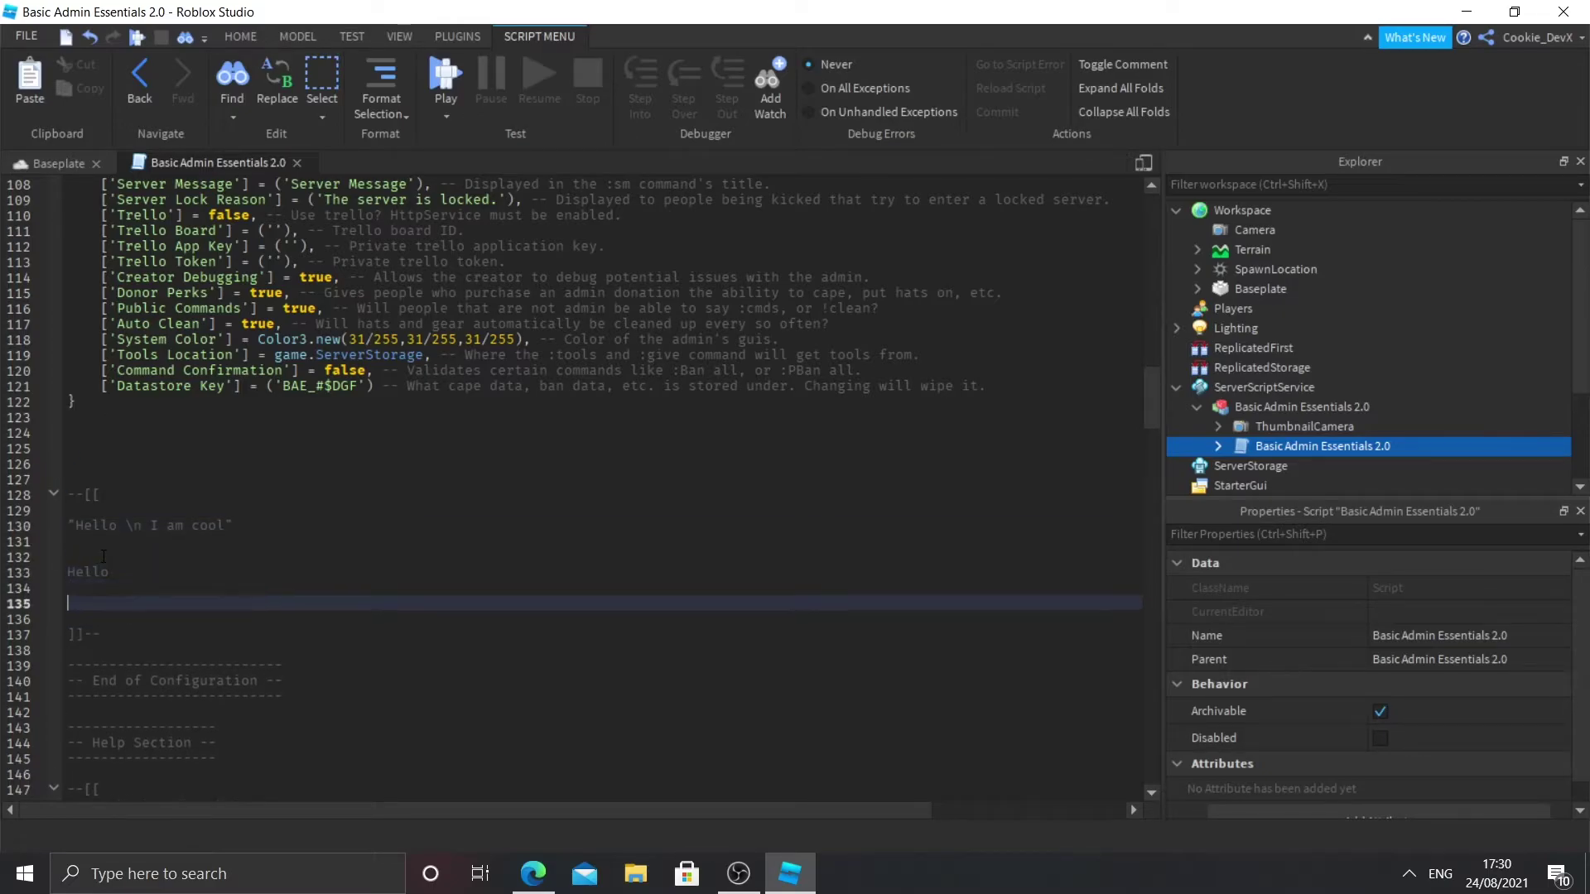
type("I am cool")
Add a quoted "Hello I am cool" example without a line break, followed by the same text unquoted on the line below.
key("Return")
key("Return")
type("\"Hello I am cool")
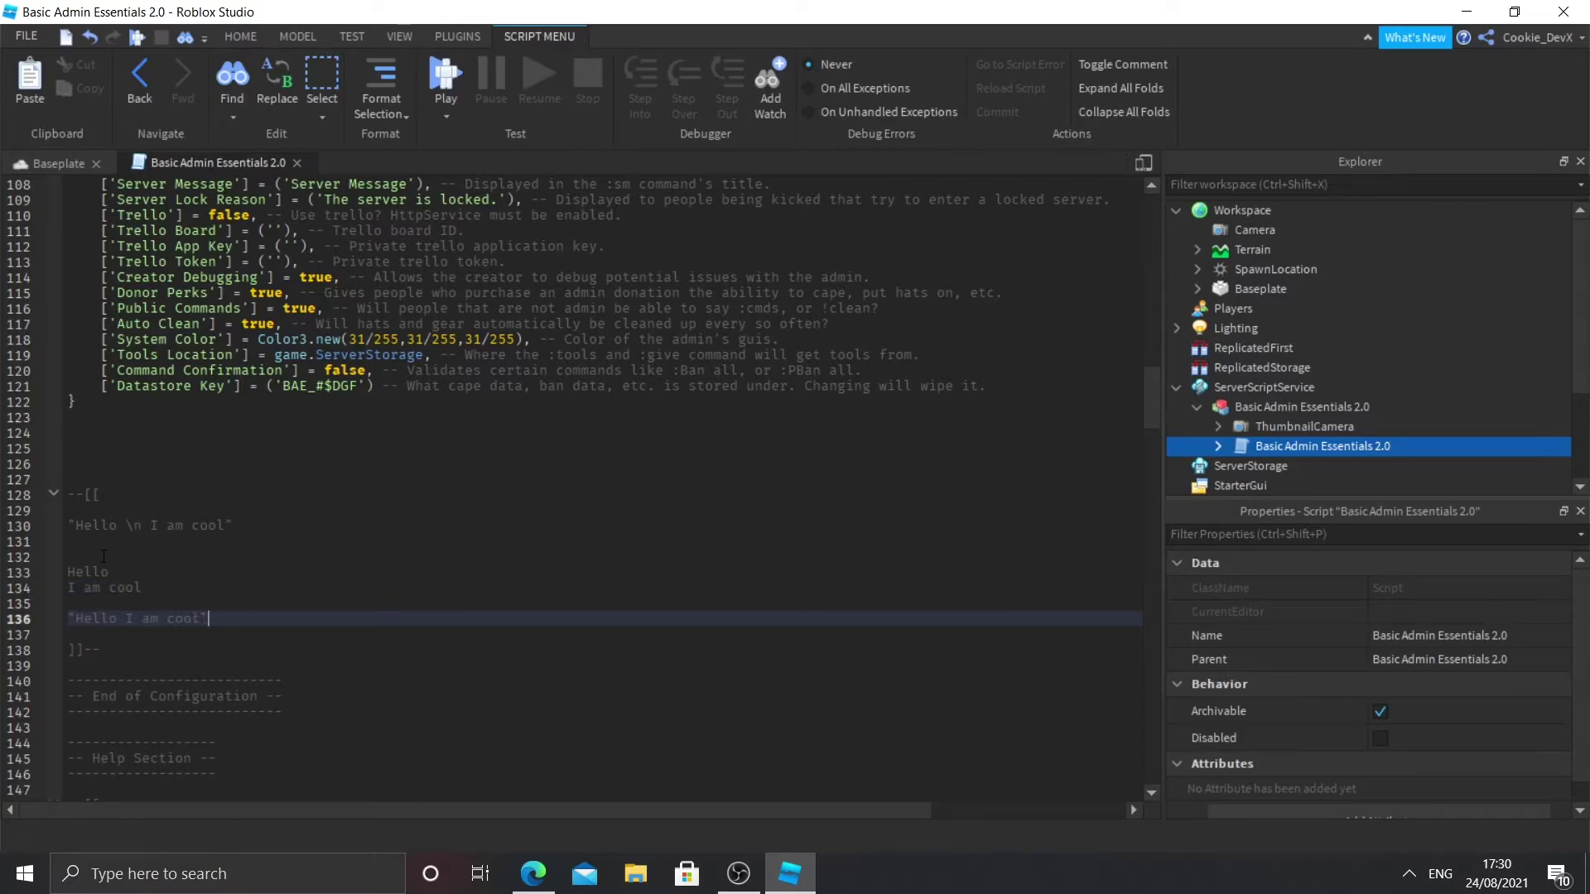
key("Return")
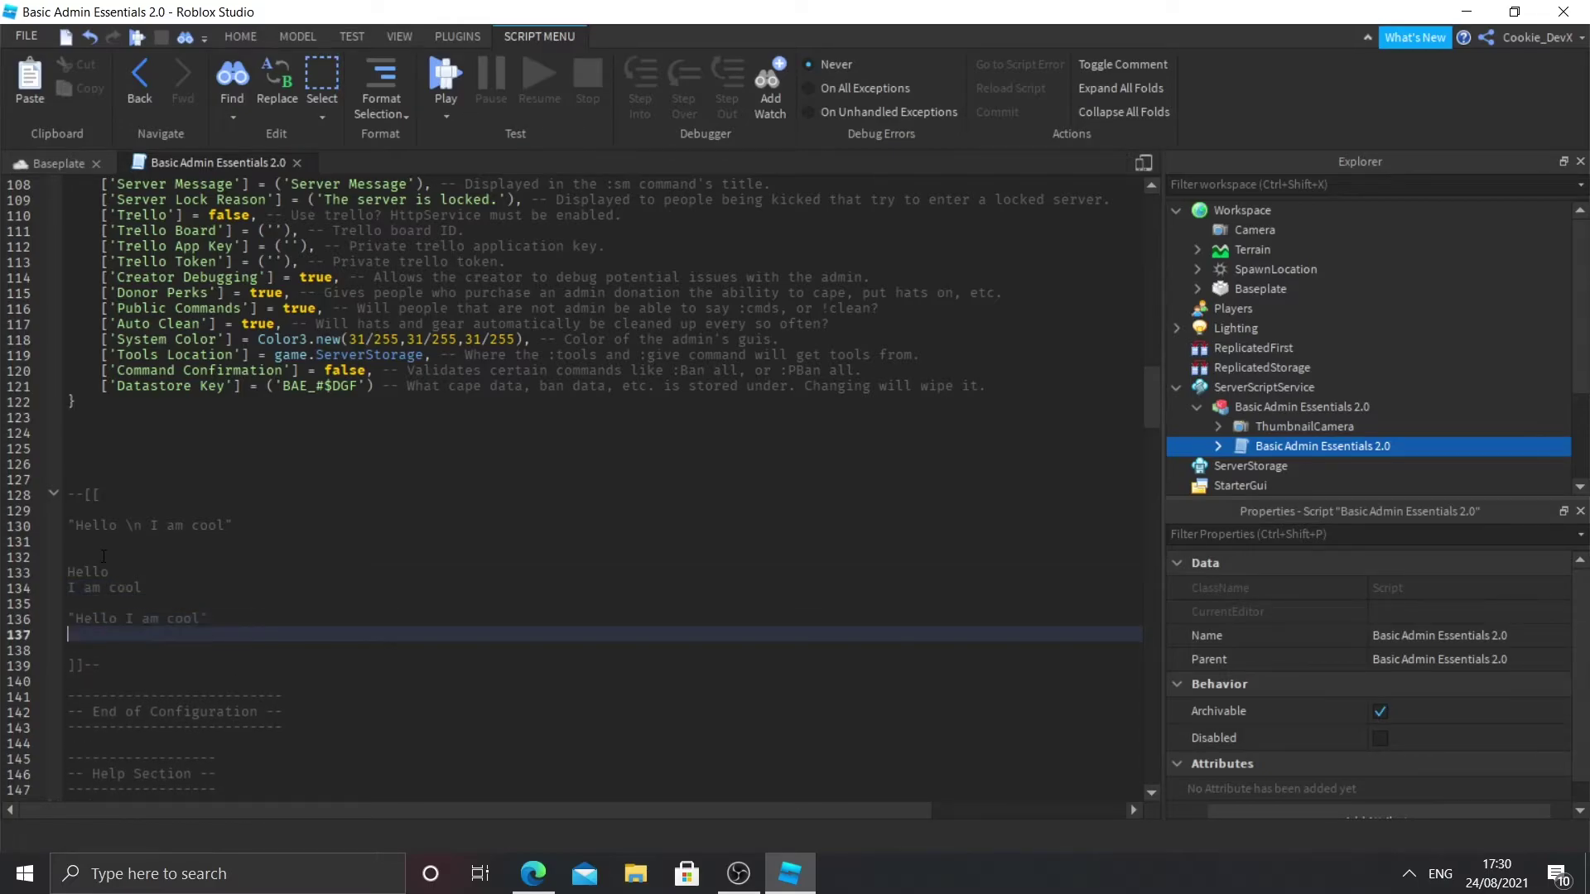
type("Hello I am cool")
Add the example command ";sm Hello!" on a separate line at the end of the block comment.
scroll(403, 530, "up", 5)
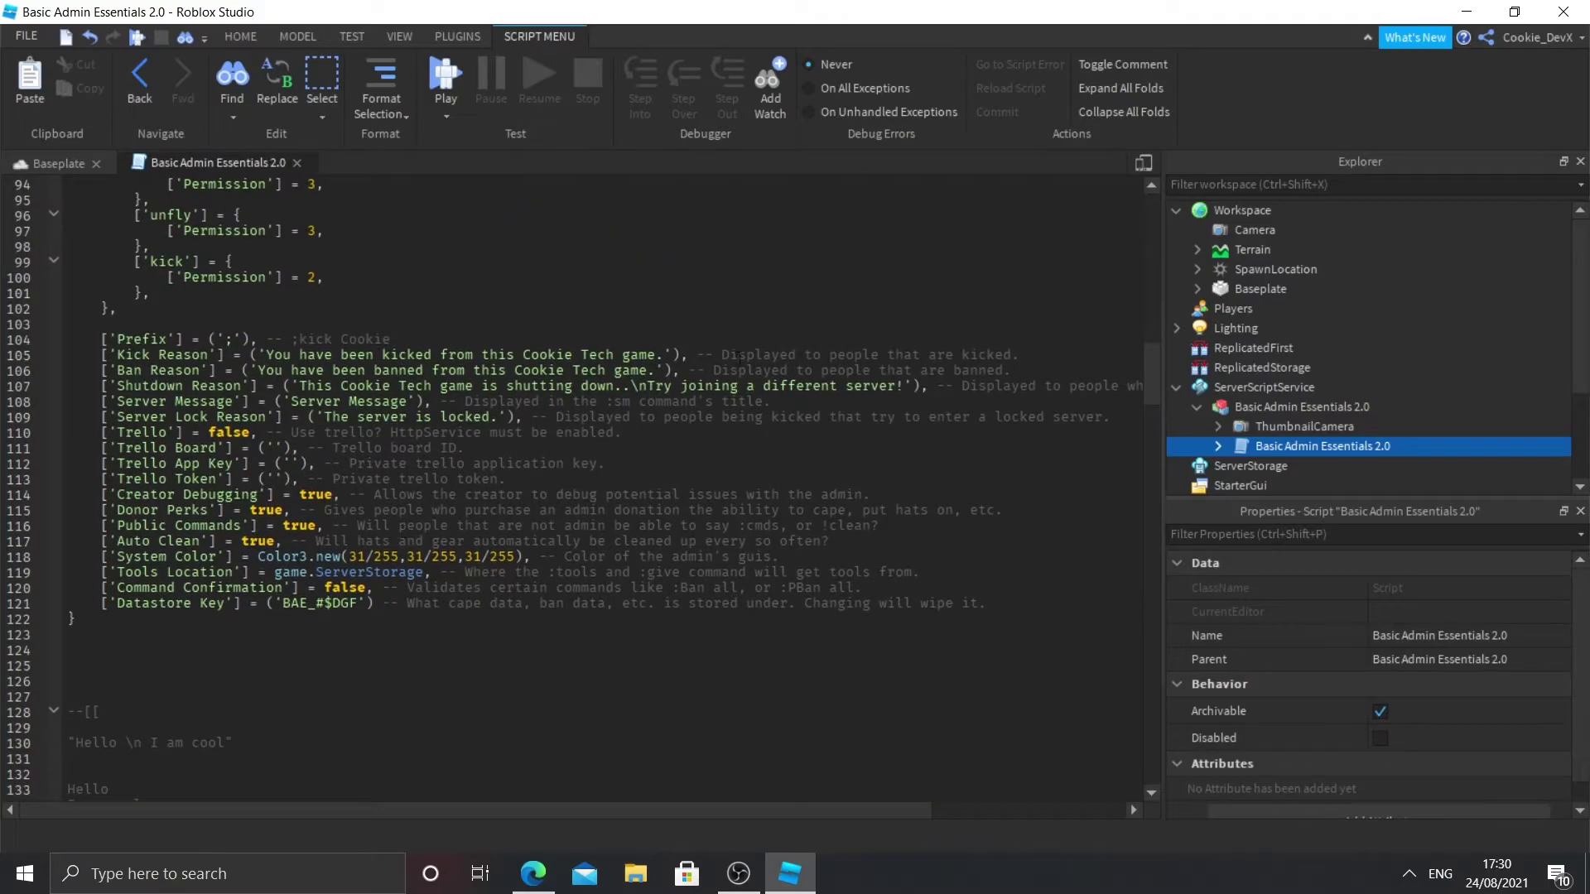
left_click(651, 387)
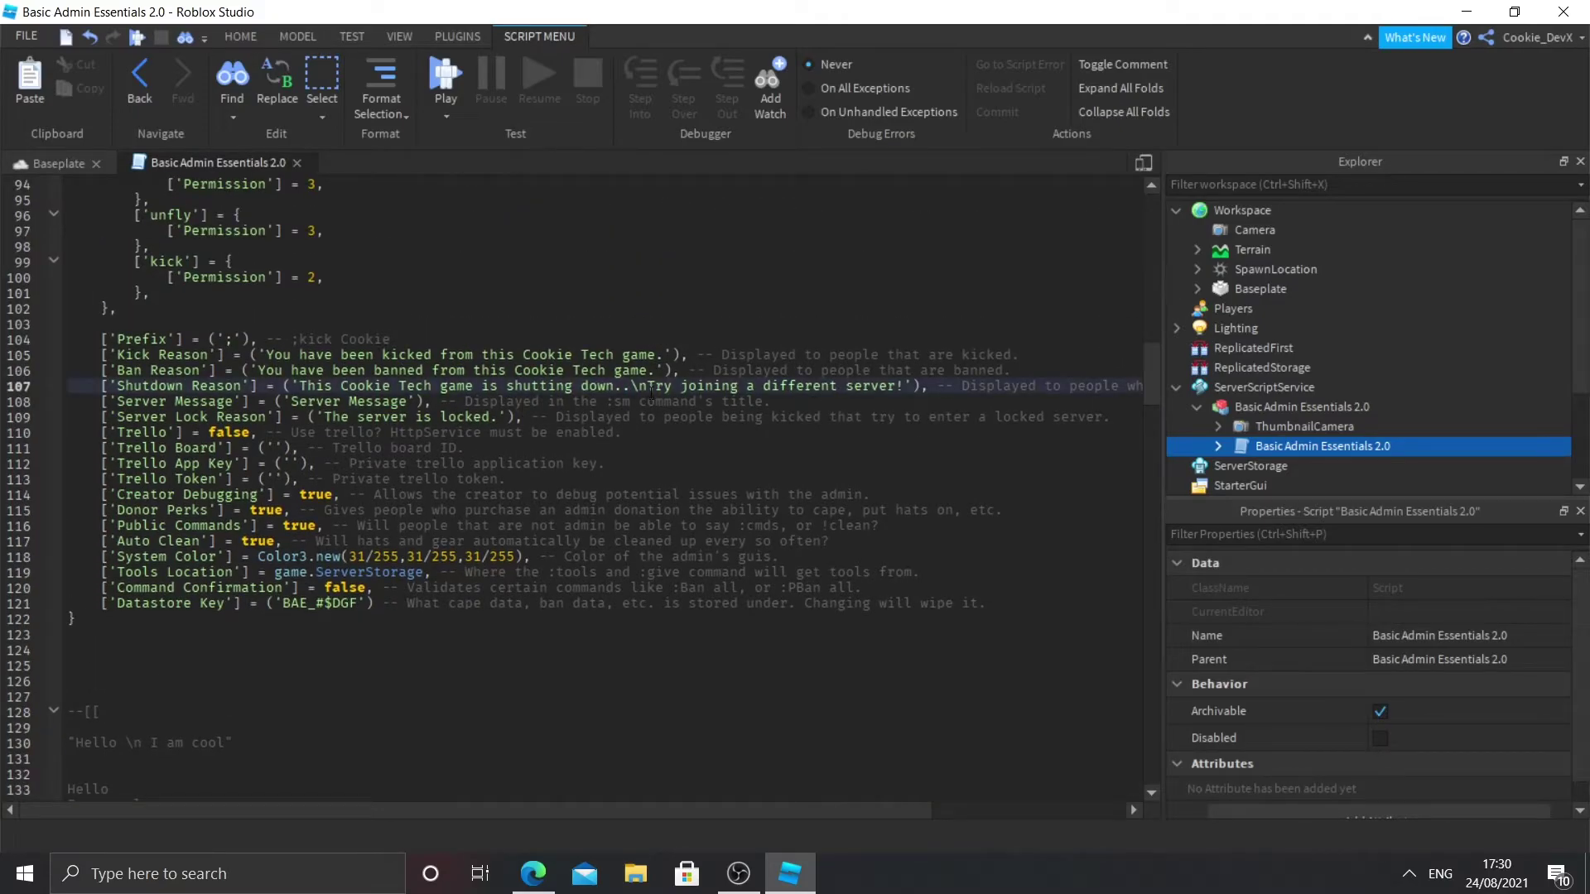
left_click(603, 683)
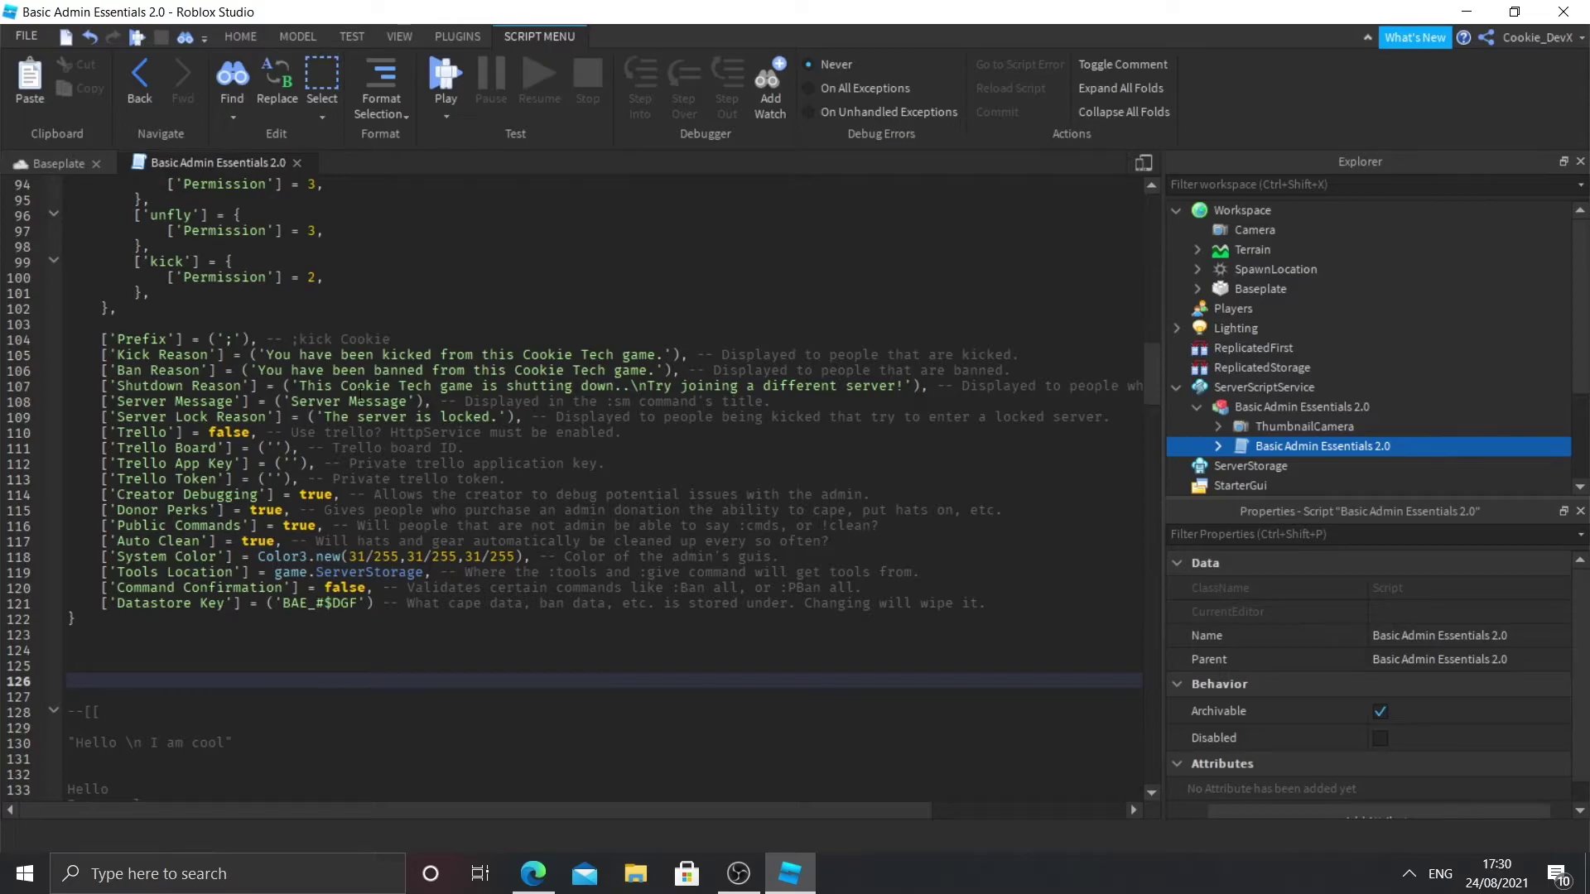
scroll(266, 611, "down", 3)
left_click(249, 587)
scroll(249, 587, "down", 2)
left_click(98, 603)
key("Up")
key("Return")
key("Return")
key("Return")
key("Return")
type(":sm Hello!")
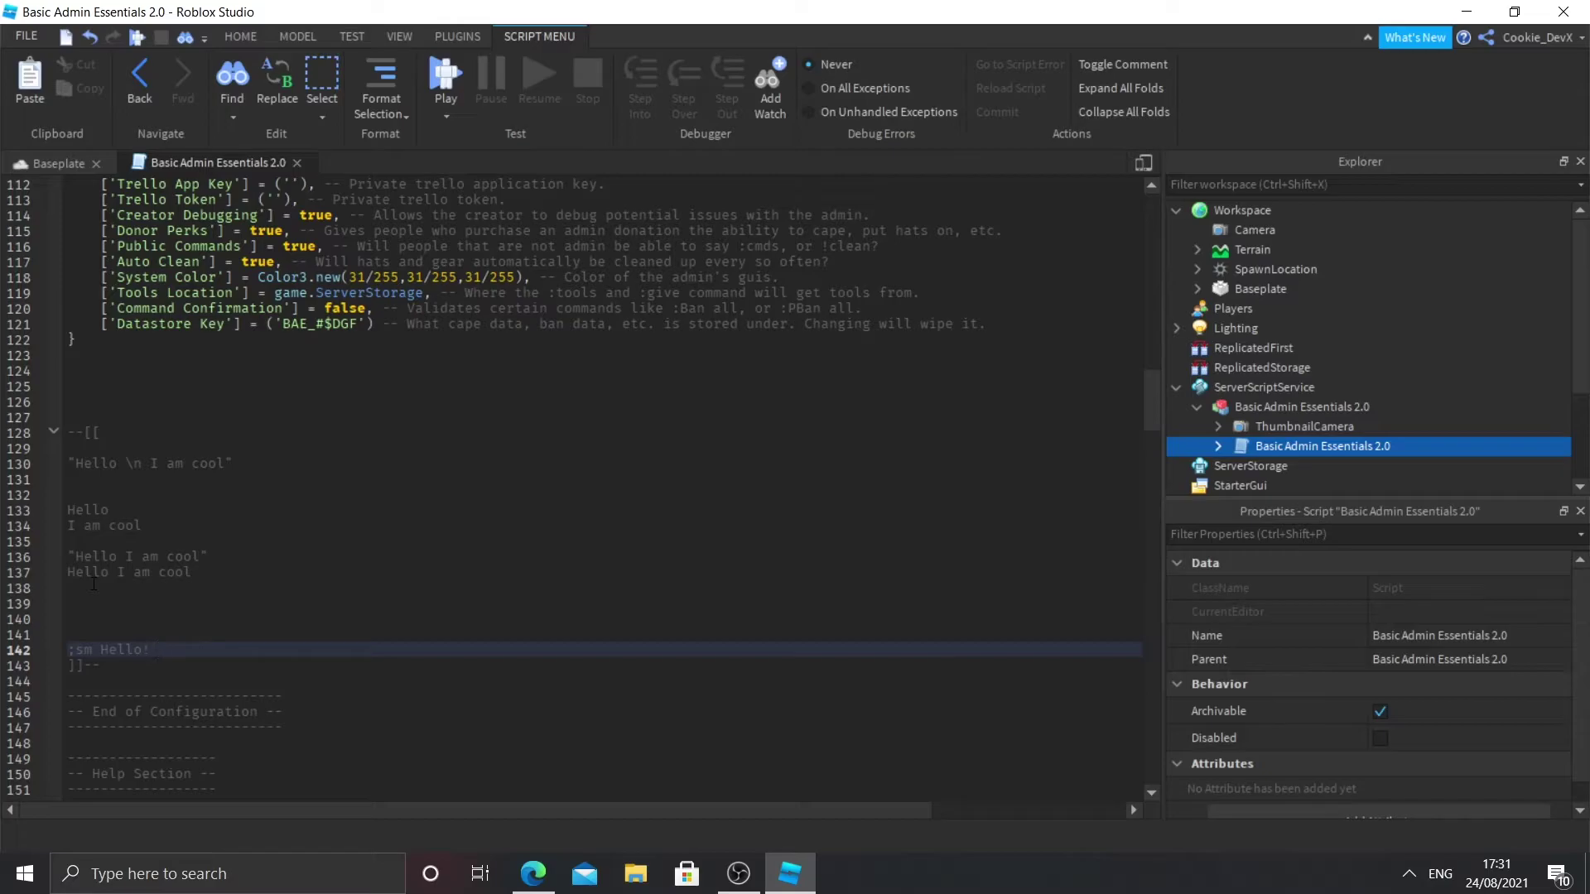
Change the Server Message title to "Cookie Tech Server Message".
scroll(94, 584, "up", 6)
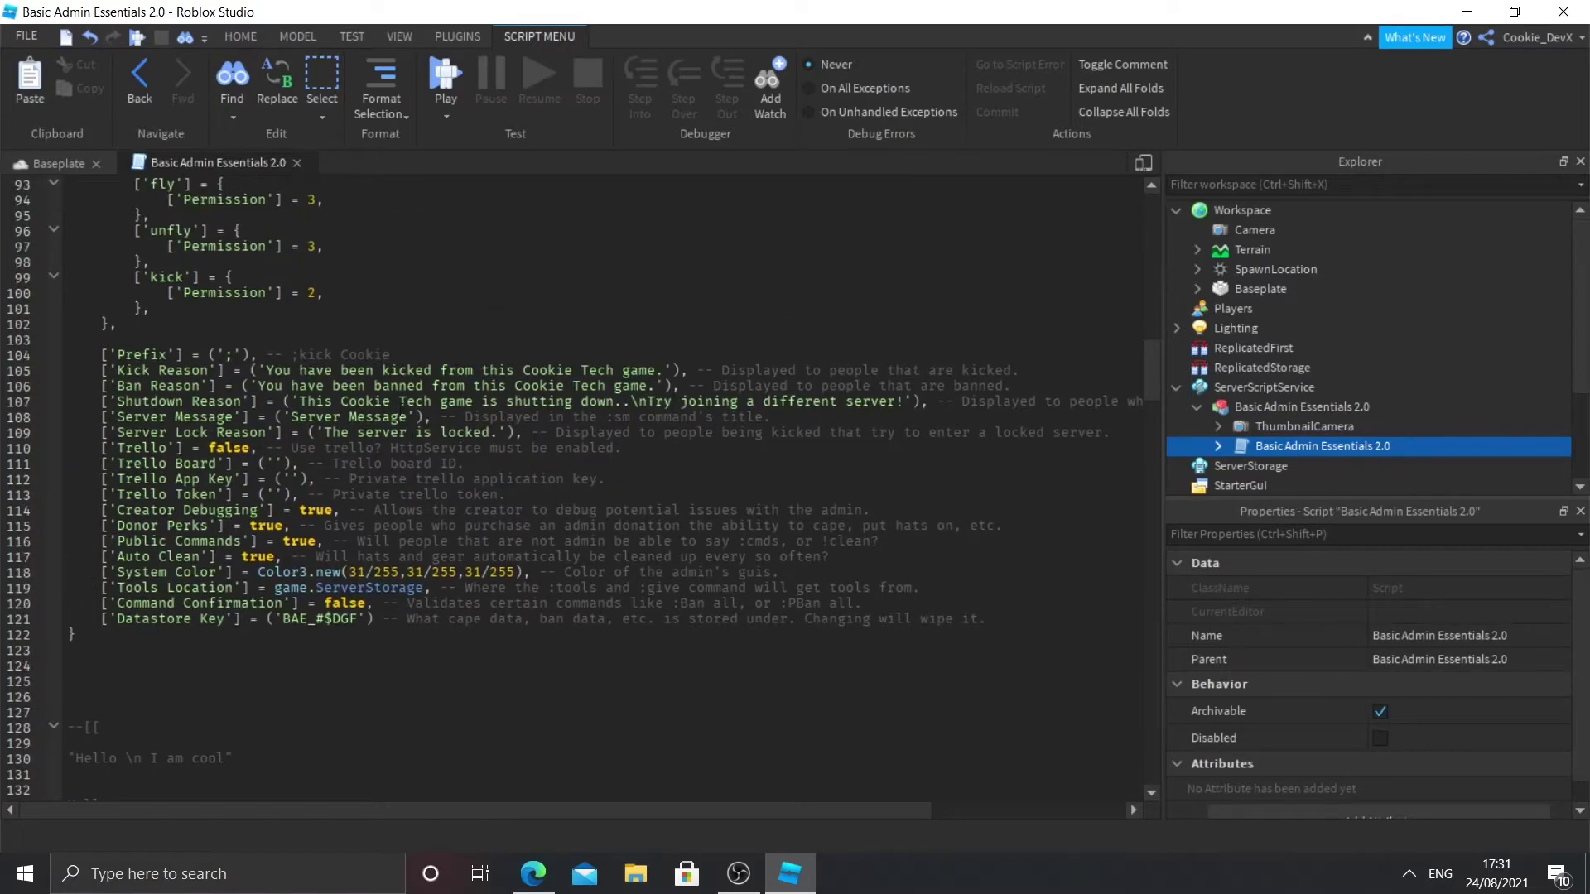
left_click_drag(410, 418, 301, 417)
type("C")
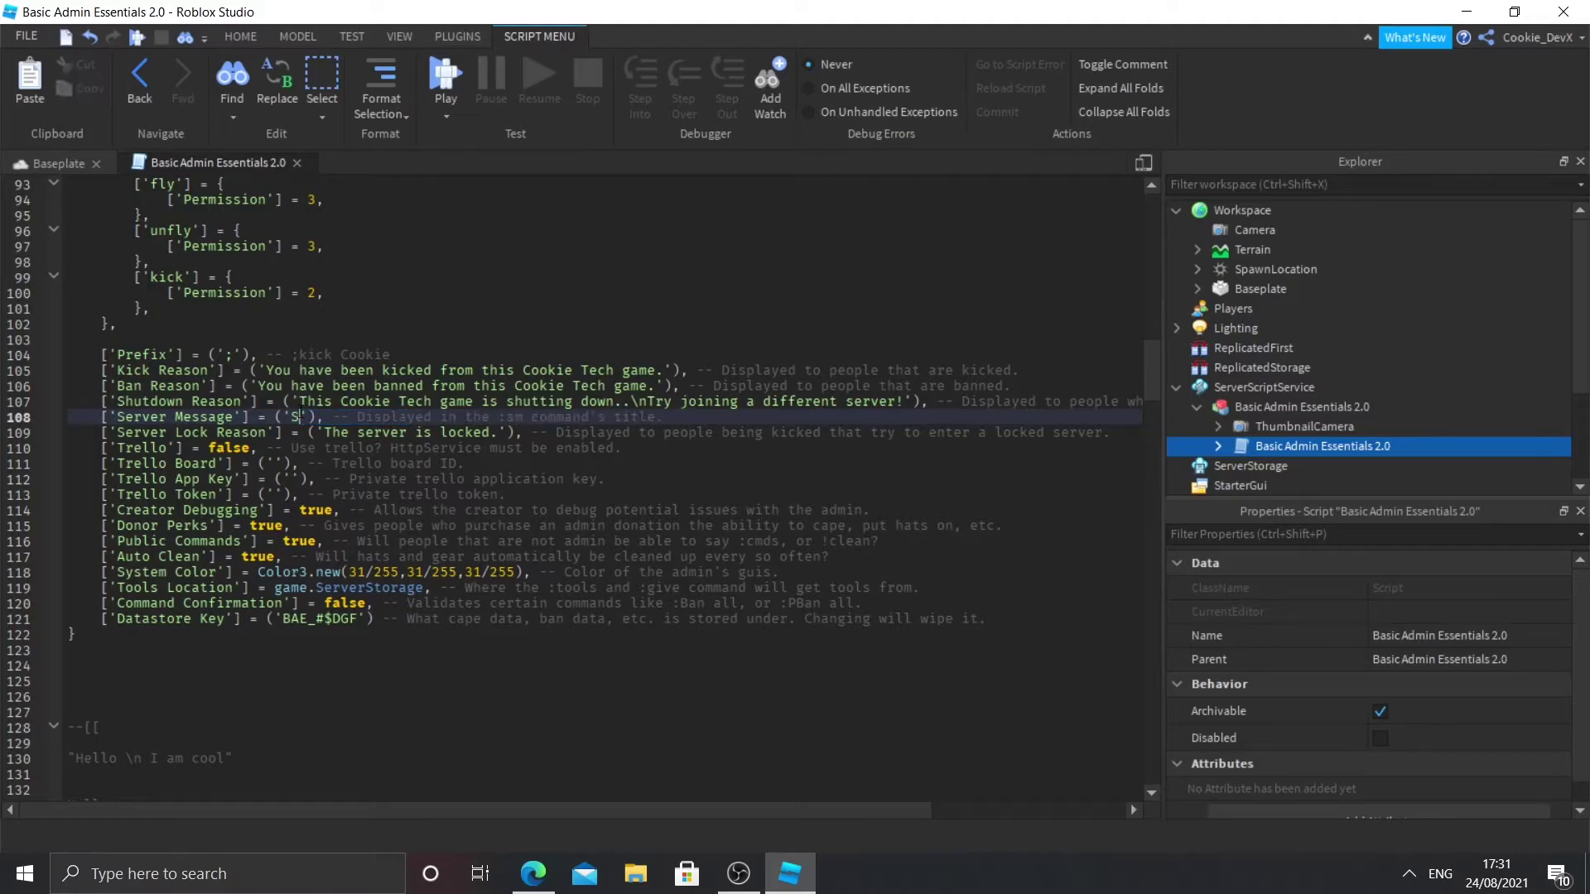
type("ookie Tech Server Message")
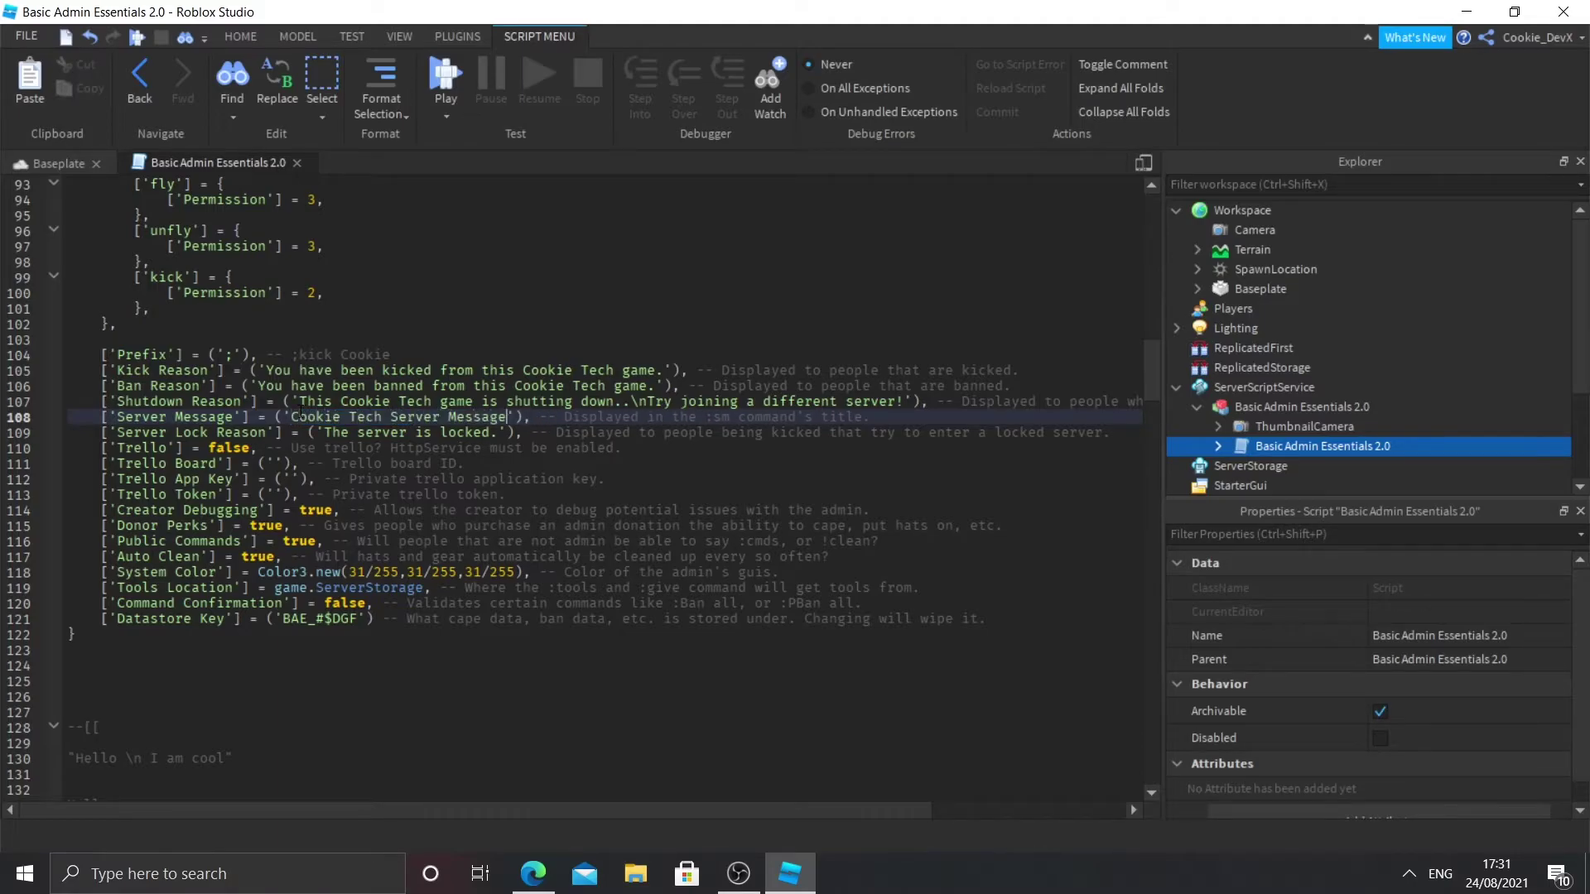
Delete the Server Lock Reason text from the end back to "The s".
scroll(300, 411, "down", 10)
scroll(300, 412, "up", 11)
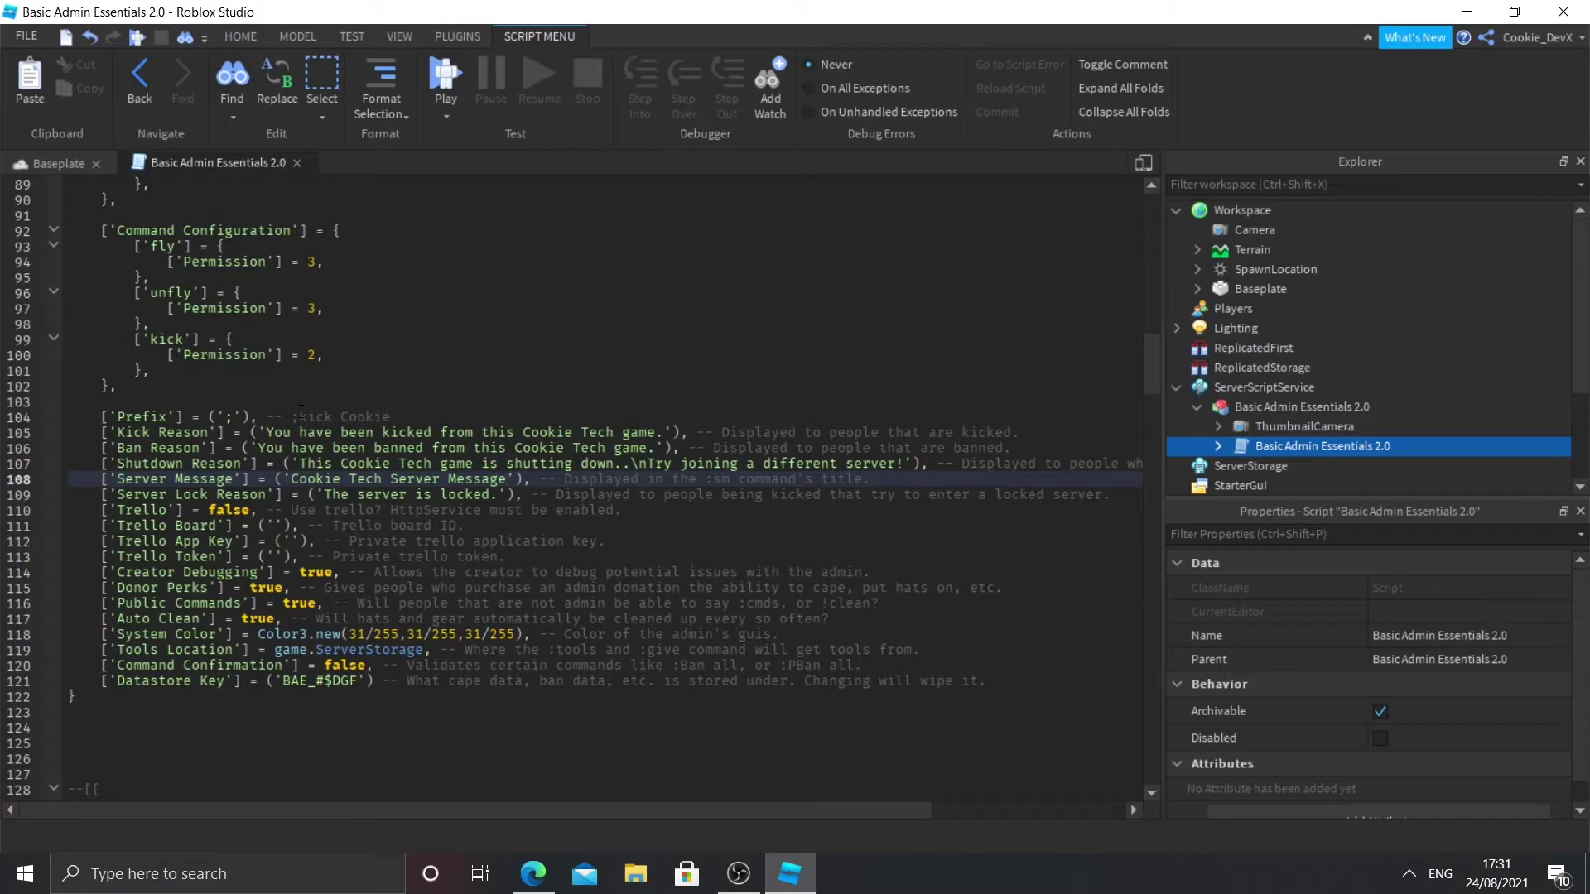
key("Down")
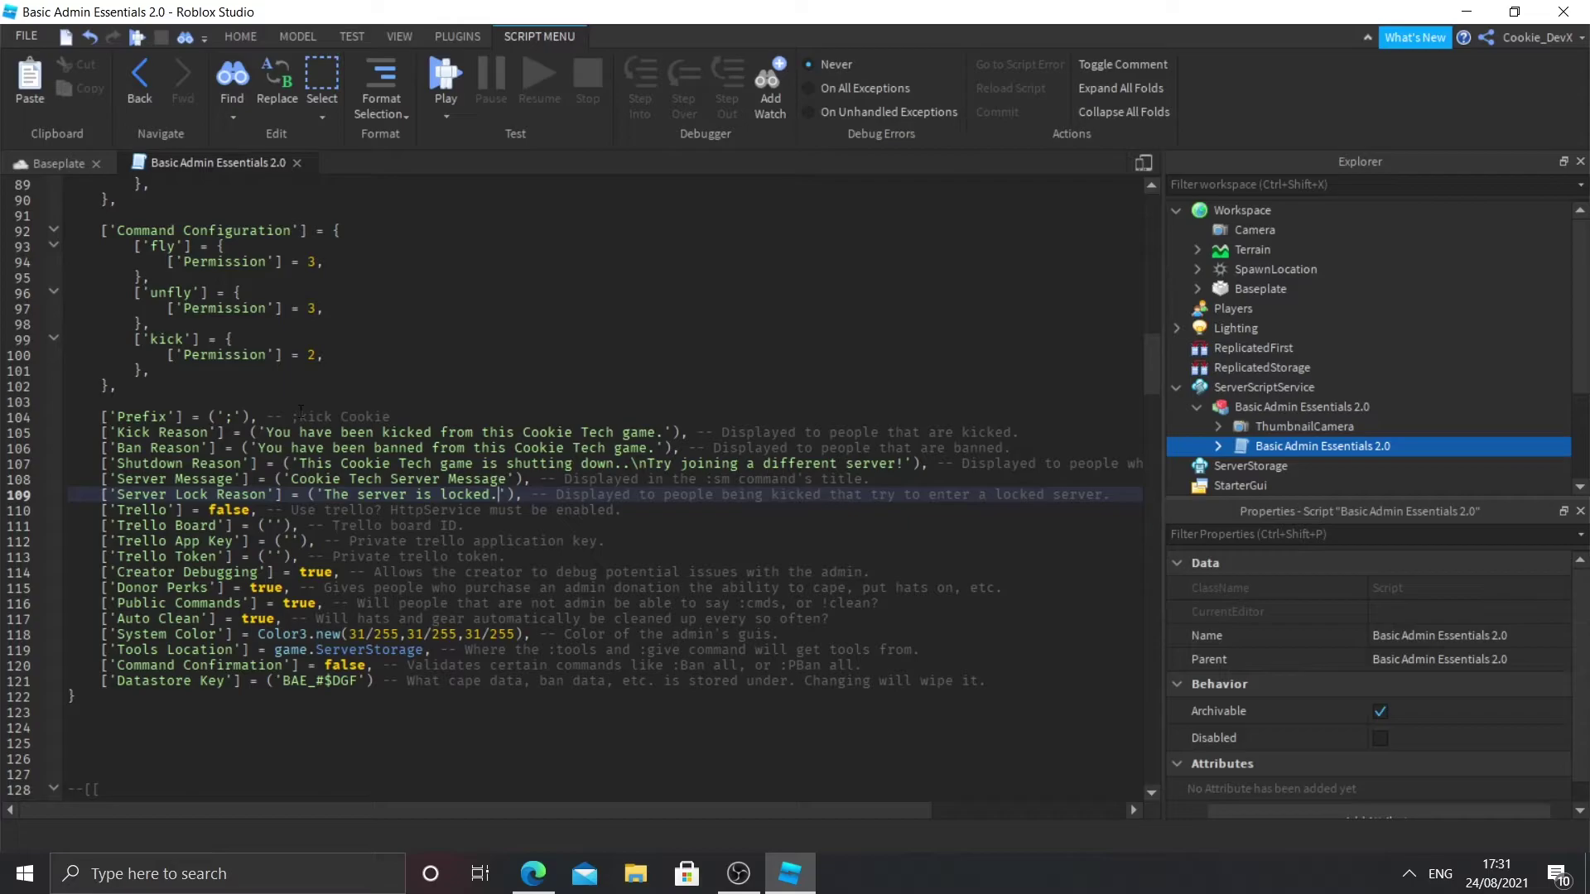
key("BackSpace")
key("BackSpace")
key("BackSpace")
key("BackSpace")
key("BackSpace")
key("BackSpace")
key("BackSpace")
key("BackSpace")
key("BackSpace")
key("BackSpace")
key("BackSpace")
key("BackSpace")
key("BackSpace")
key("BackSpace")
key("BackSpace")
key("BackSpace")
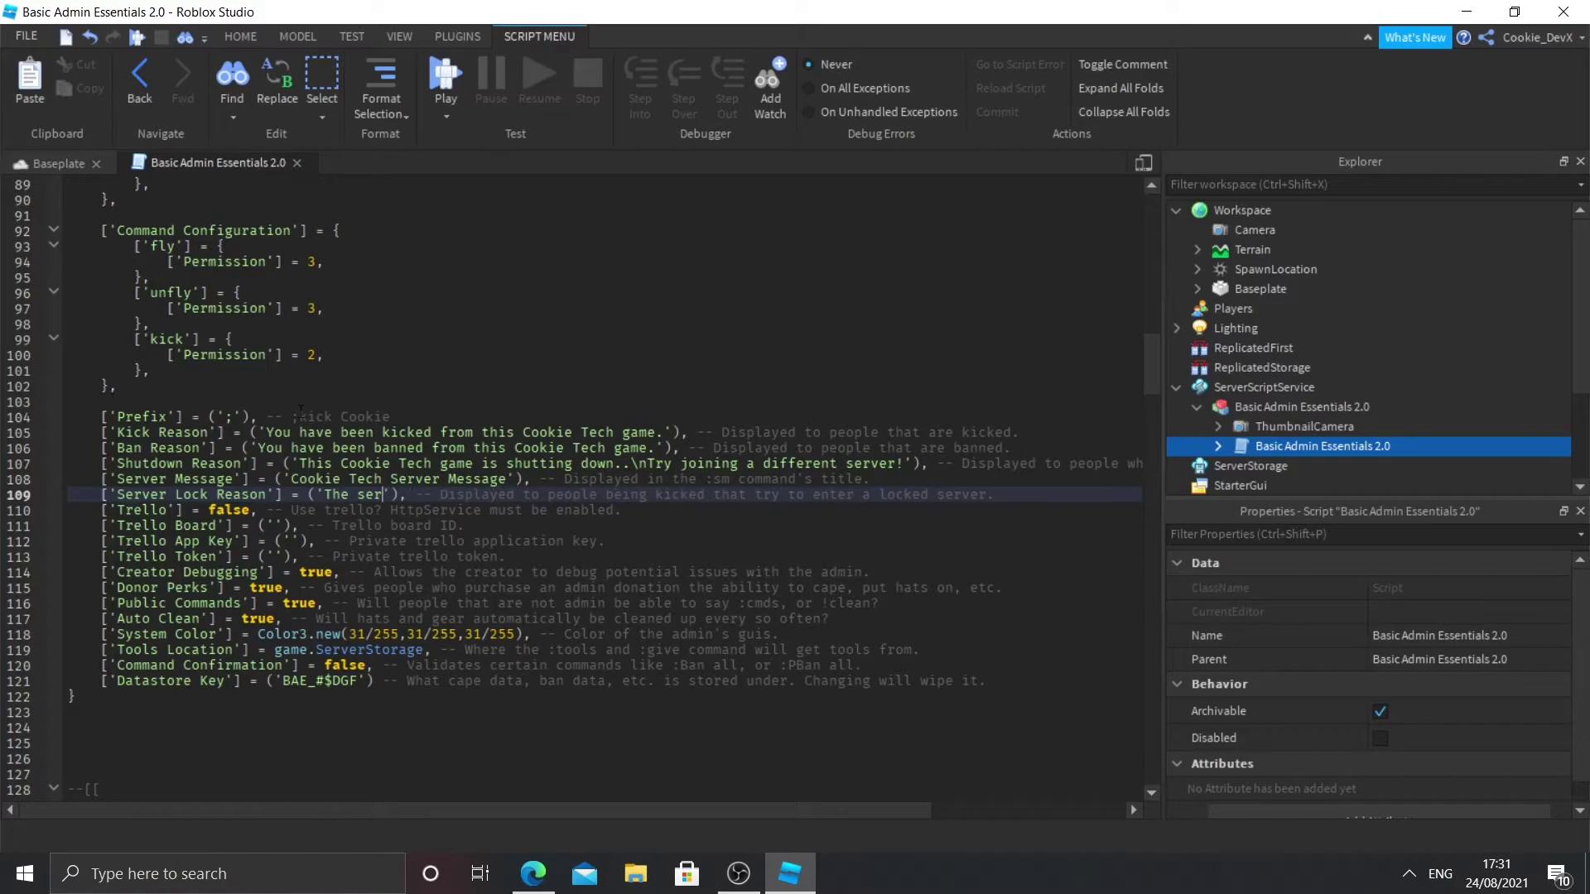
Add the example commands ";slock" and ";unslock" on consecutive lines above ";sm Hello!" in the block comment.
scroll(300, 411, "down", 8)
left_click(193, 573)
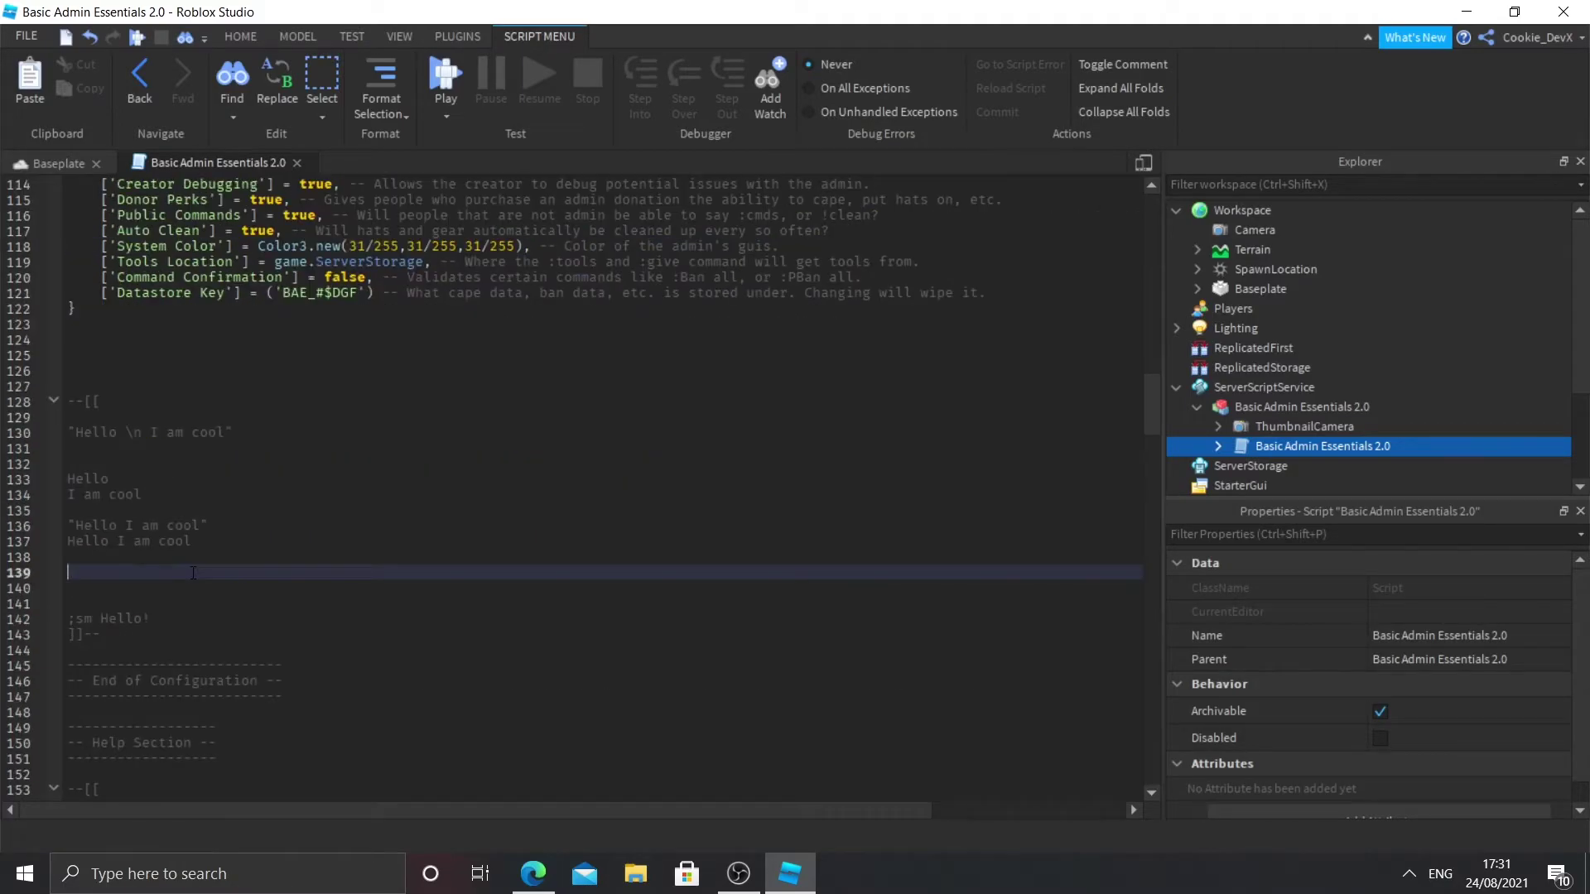
left_click(206, 606)
key("Return")
key("Return")
key("Return")
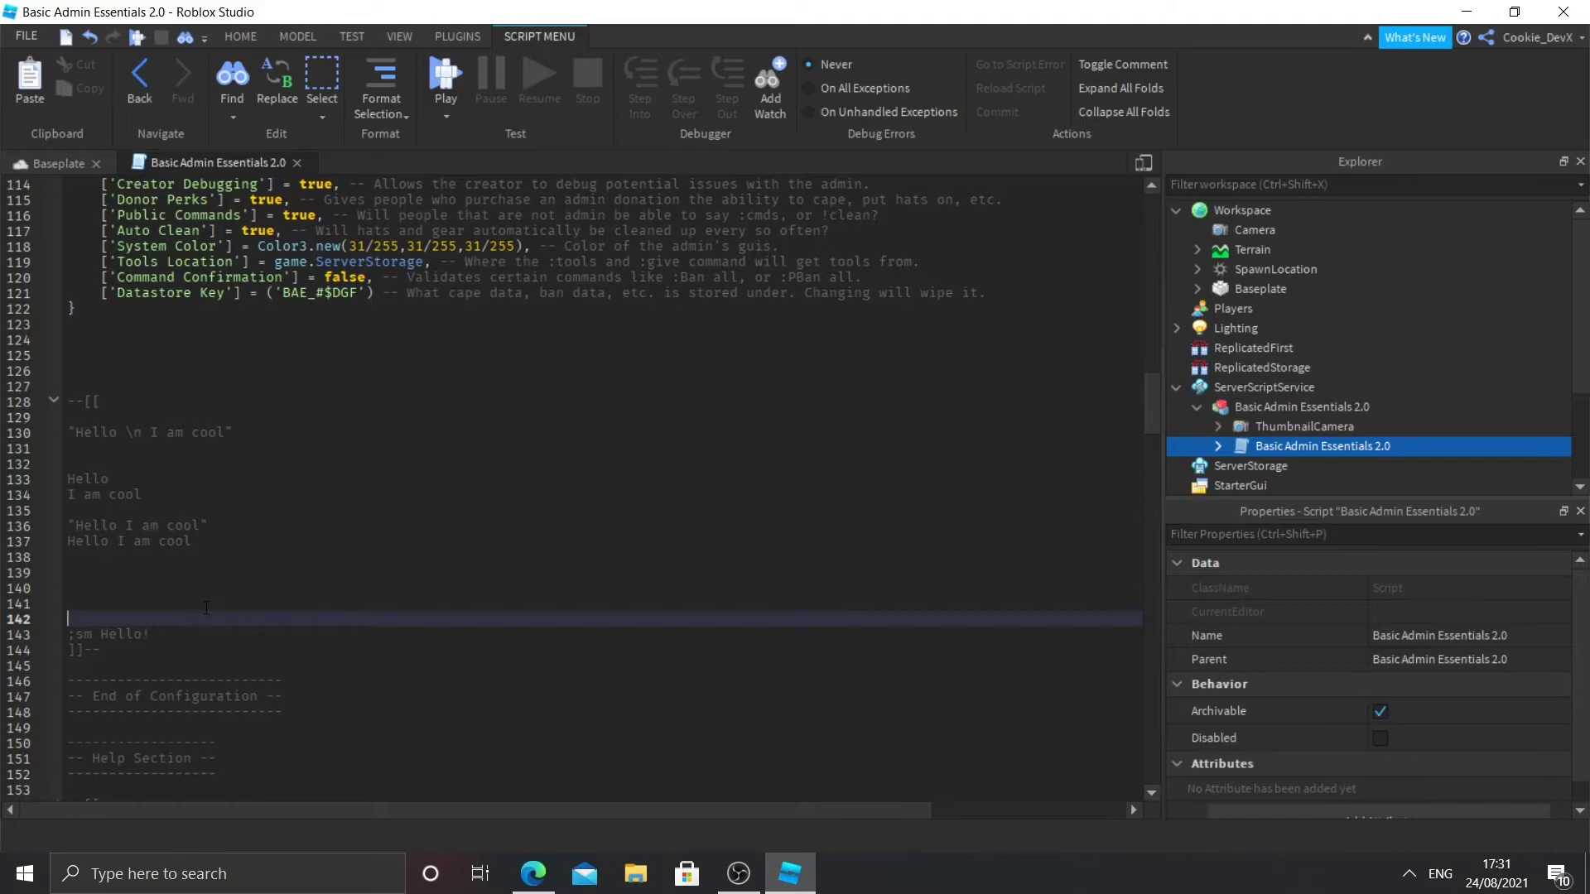
key("Up")
key("Up")
key("Up")
type(";slock")
key("Return")
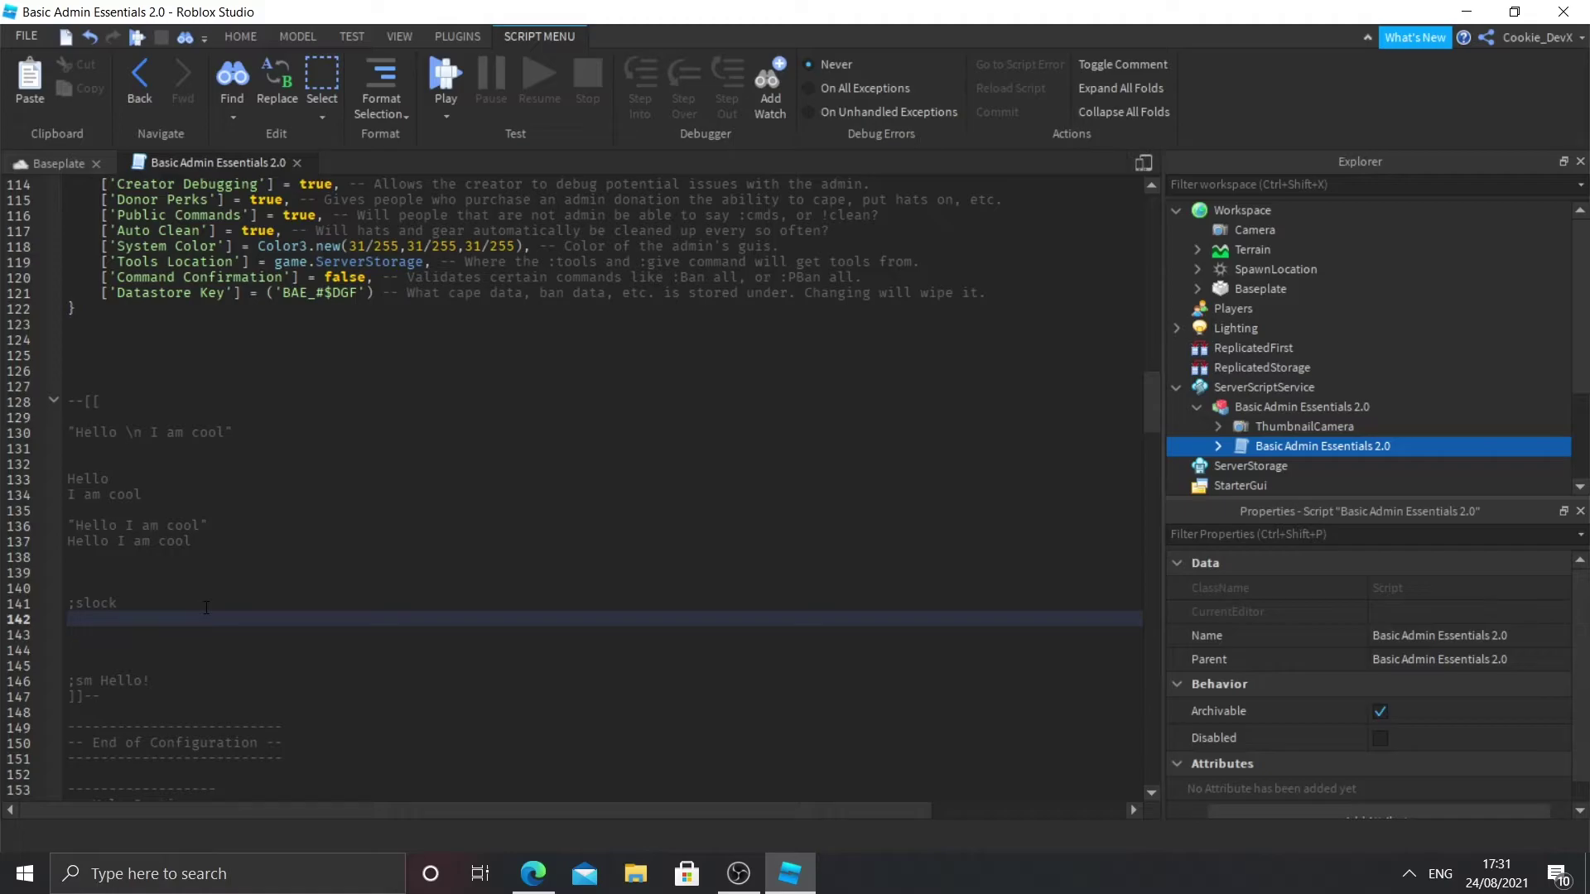
type(";unslock")
Set the Server Lock Reason message to "The server is currently locked you dont have permission to join \nTry again later.".
scroll(206, 607, "up", 6)
scroll(206, 607, "up", 3)
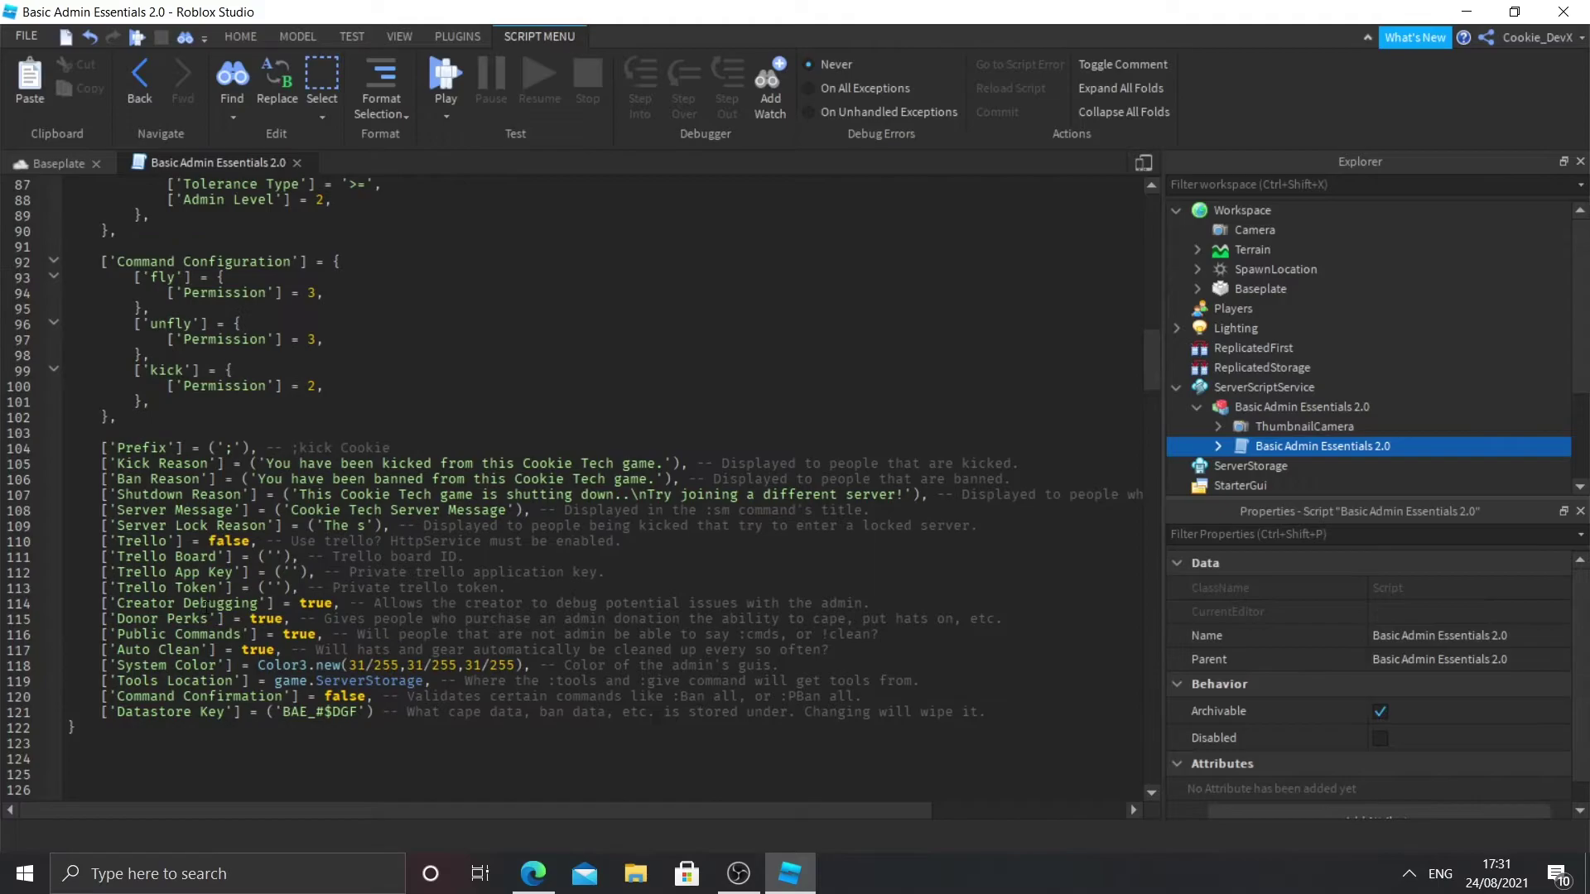
scroll(367, 551, "down", 9)
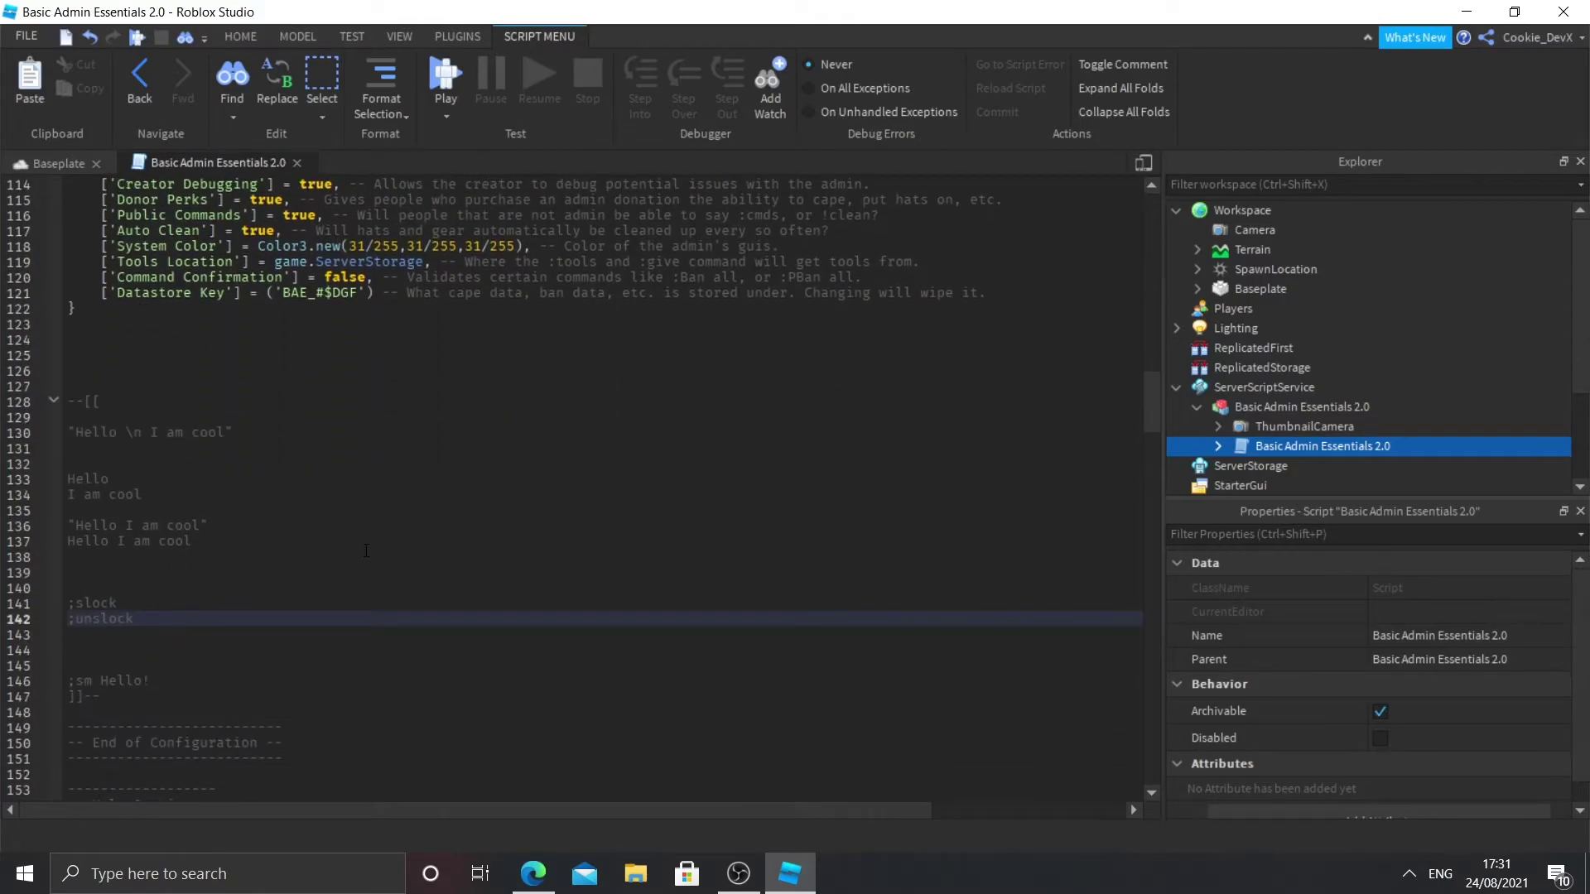
scroll(367, 551, "up", 10)
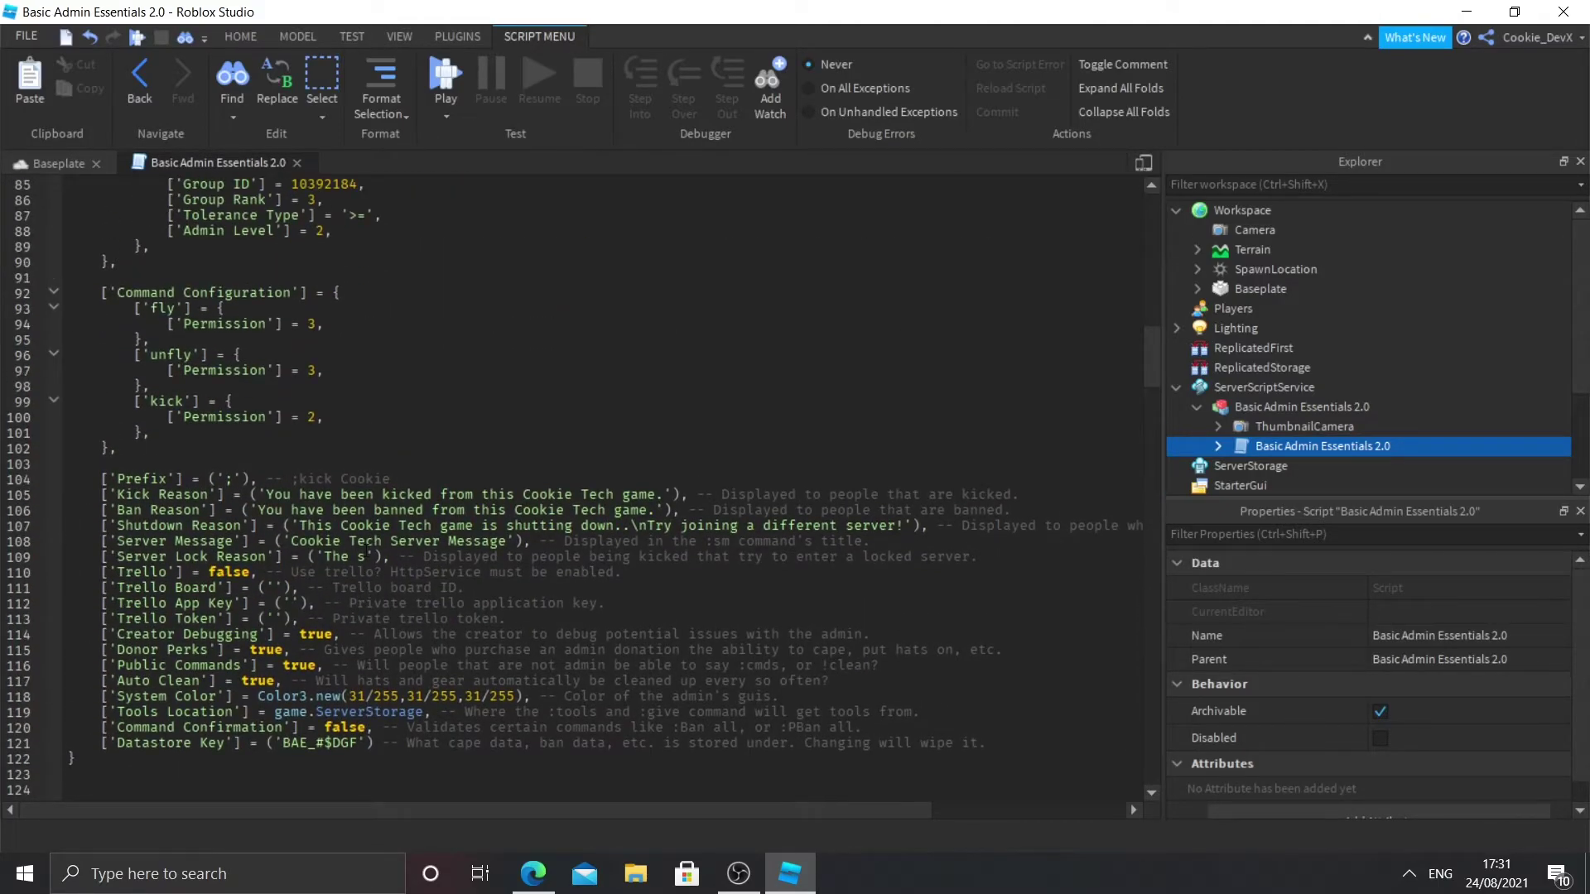
left_click_drag(369, 557, 325, 557)
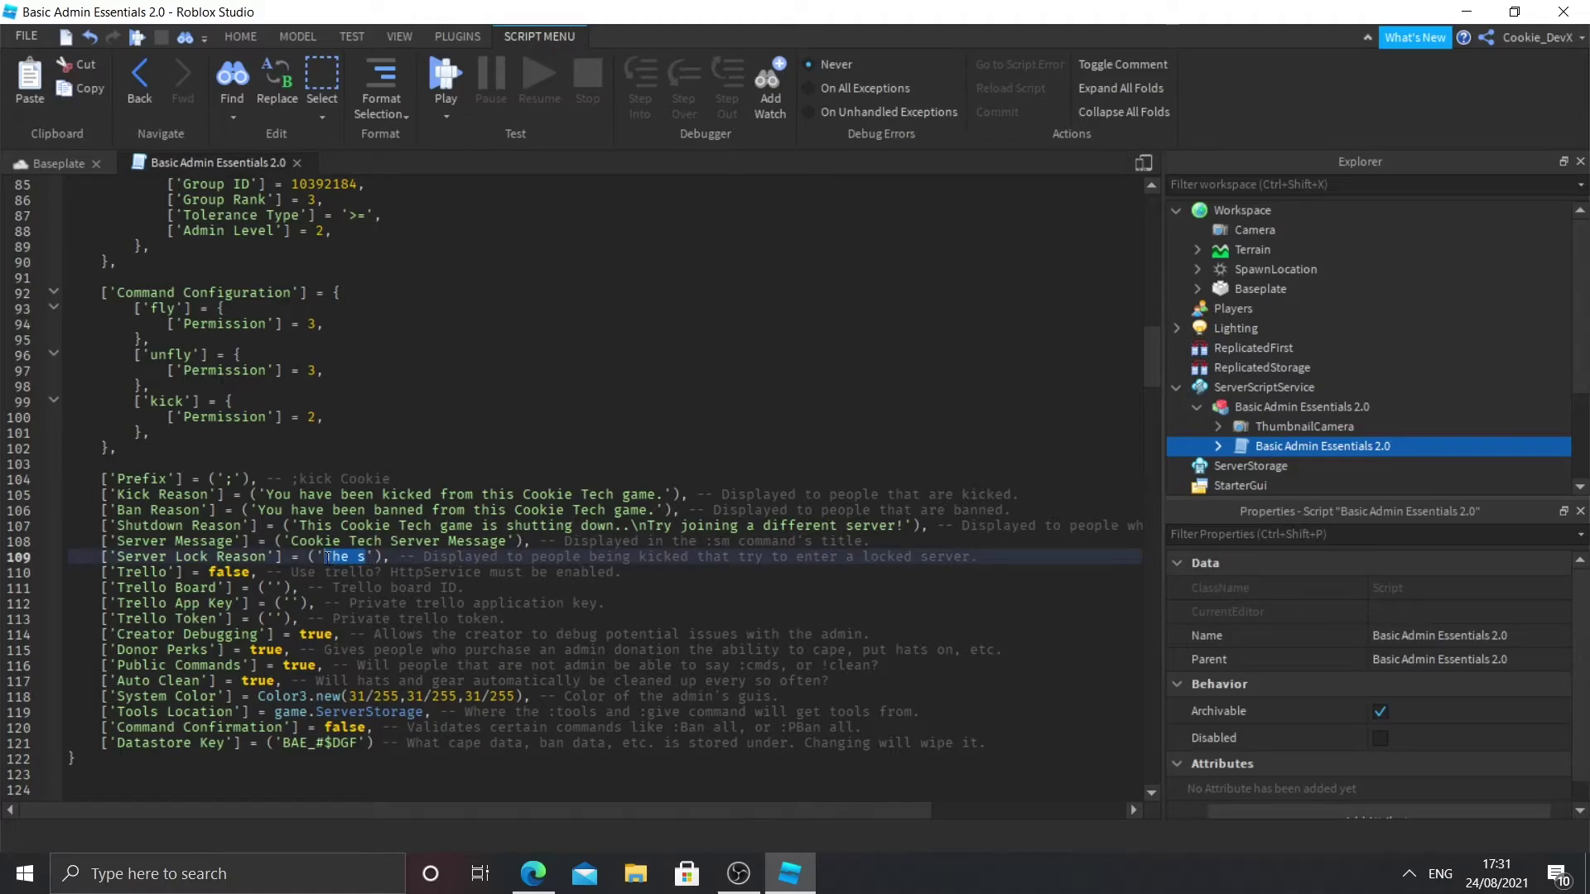
key("BackSpace")
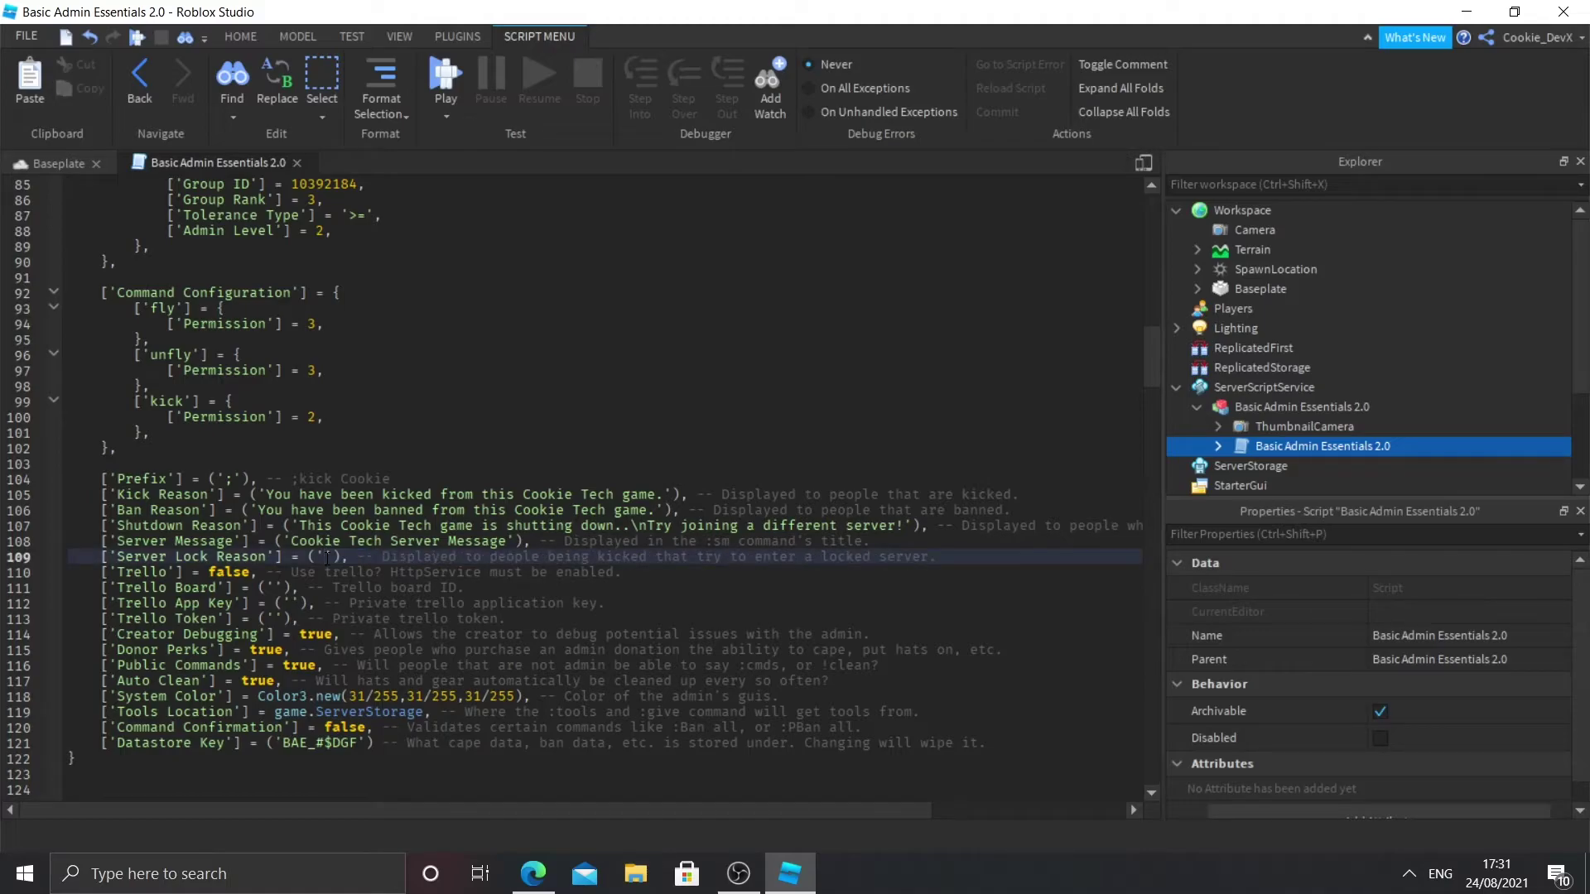
type("The server is currently locked")
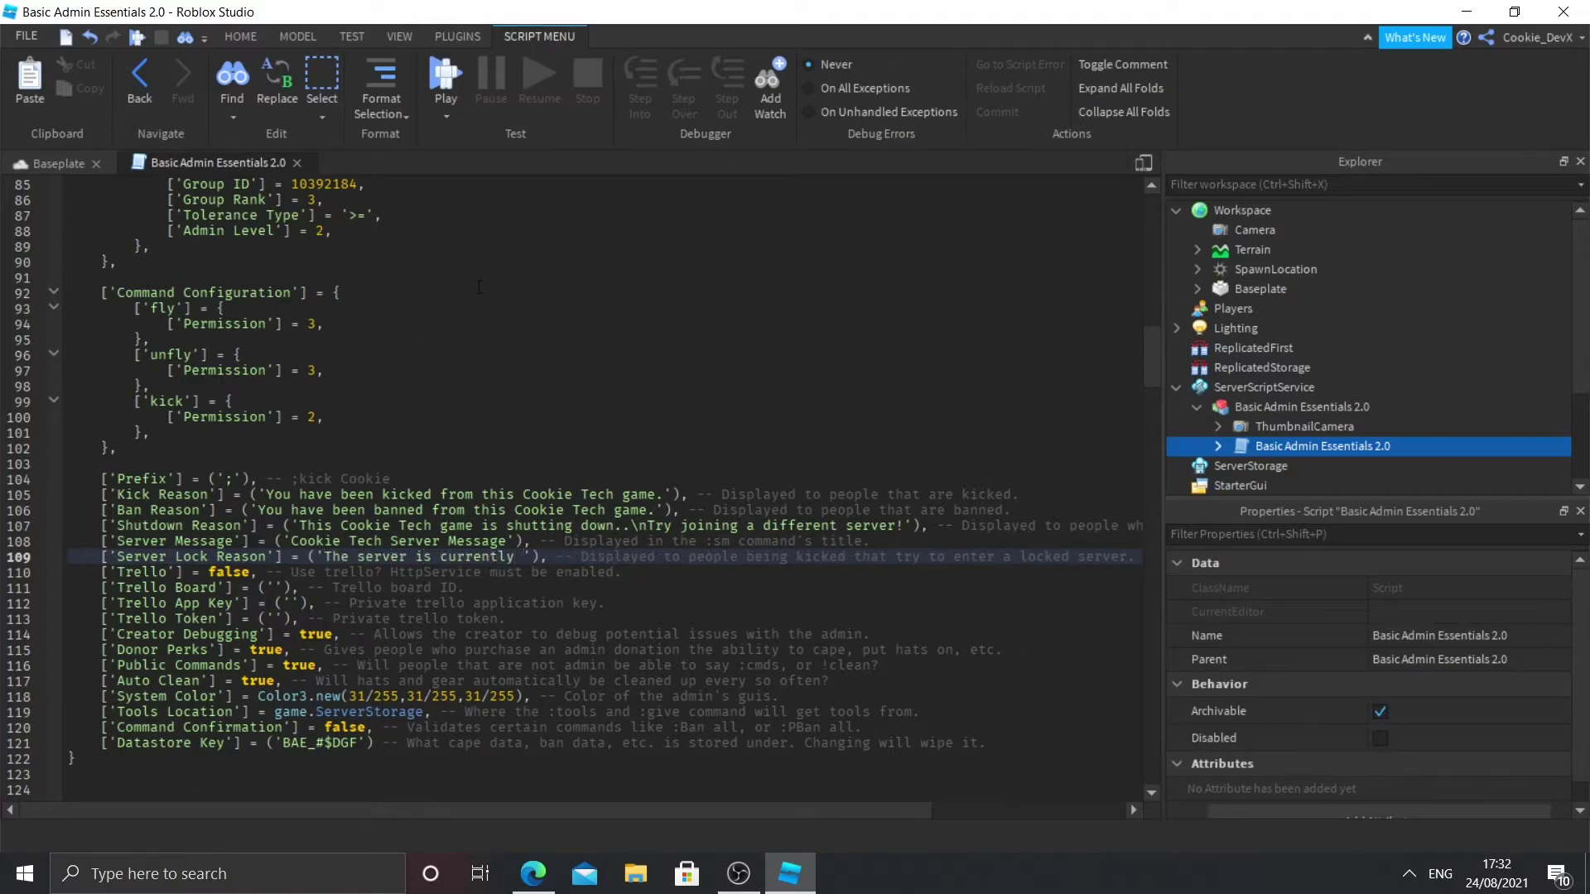
type(" you dont hav")
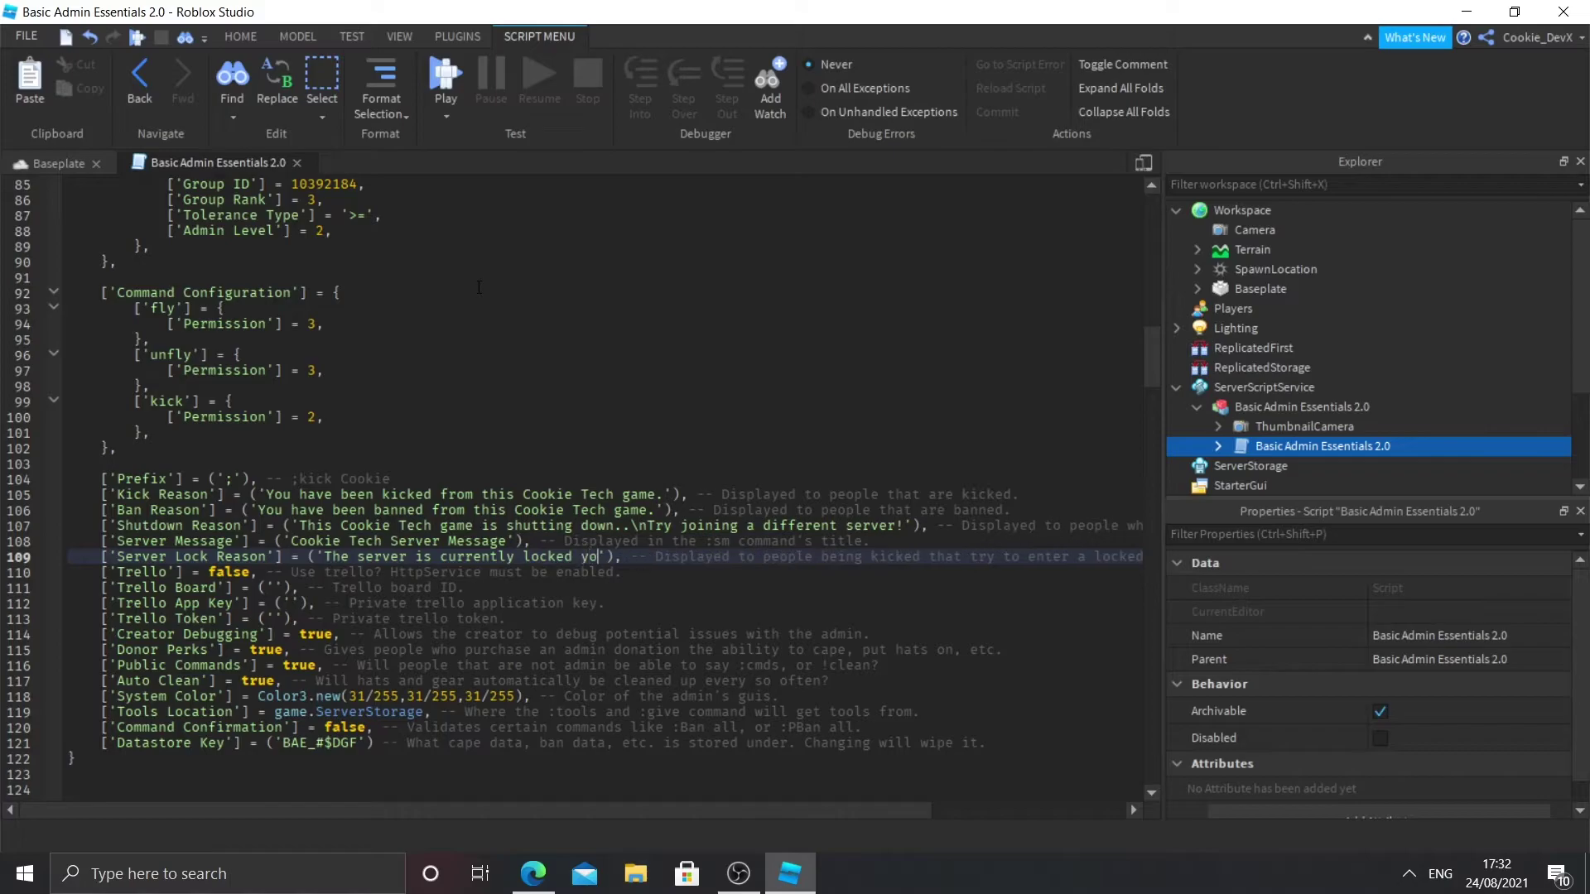
type("e permission")
type(" to join. Try ag")
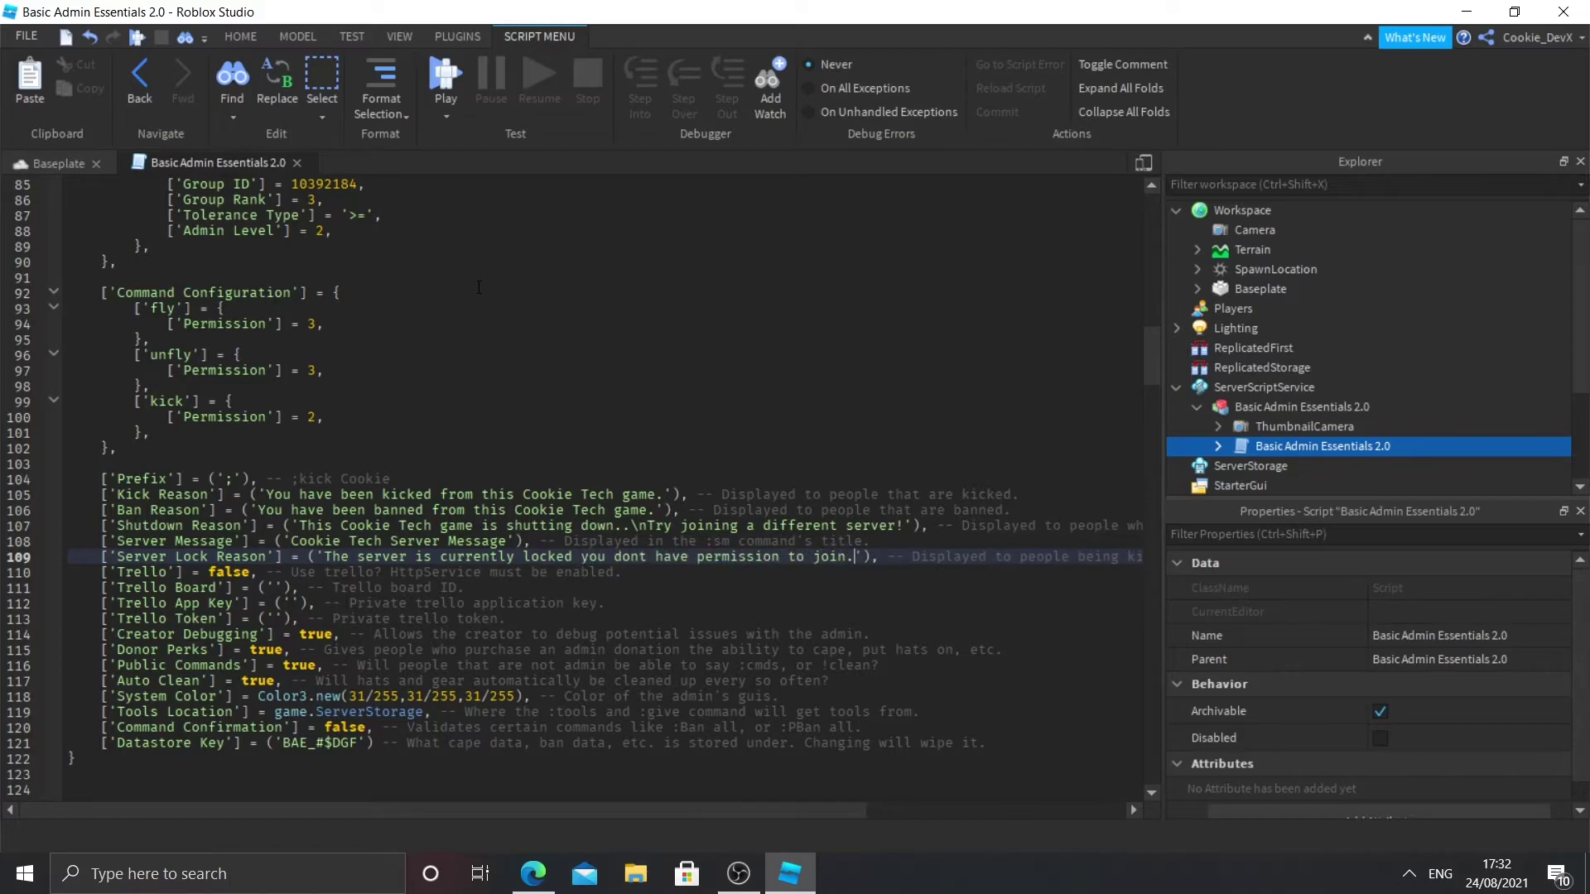
type("ain later.")
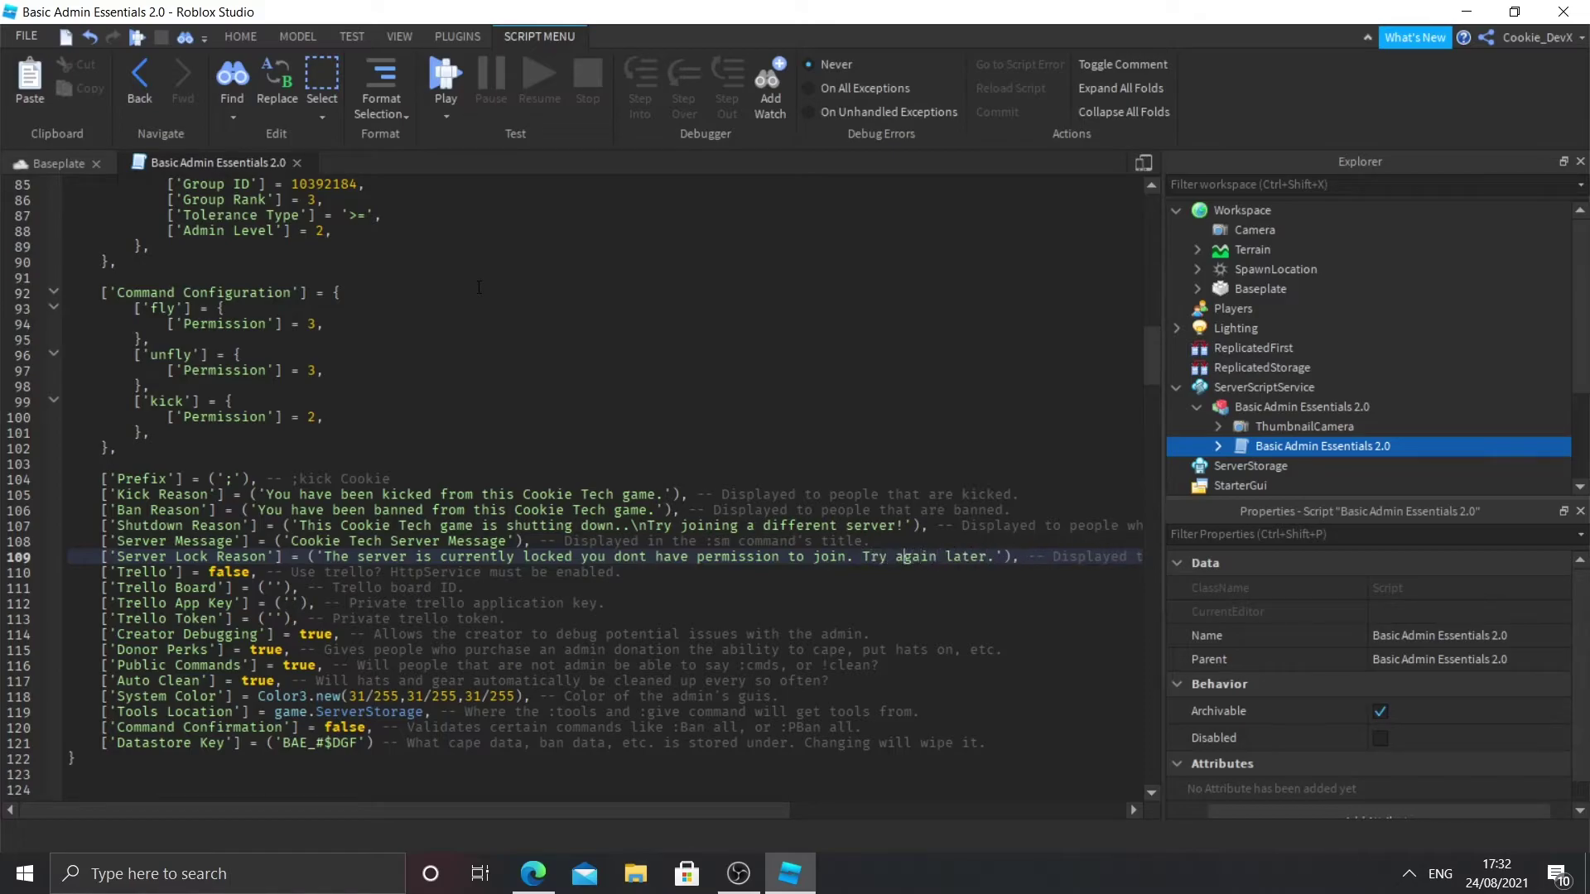
key("BackSpace")
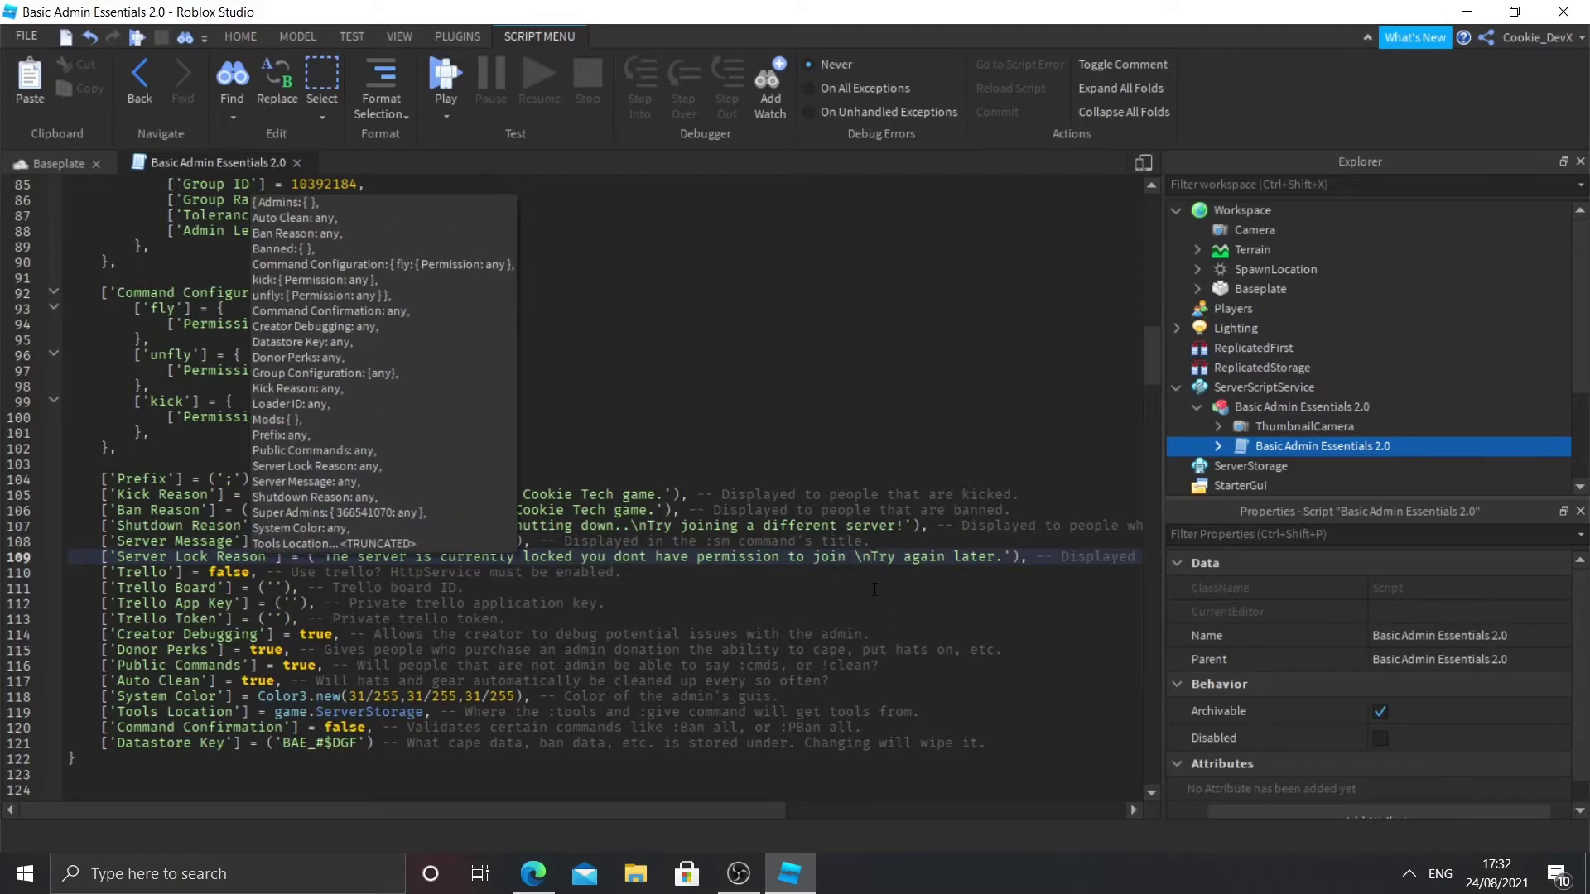
Review the Trello, Creator Debugging, Donor Perks, Public Commands and Auto Clean settings in the script.
scroll(874, 590, "down", 2)
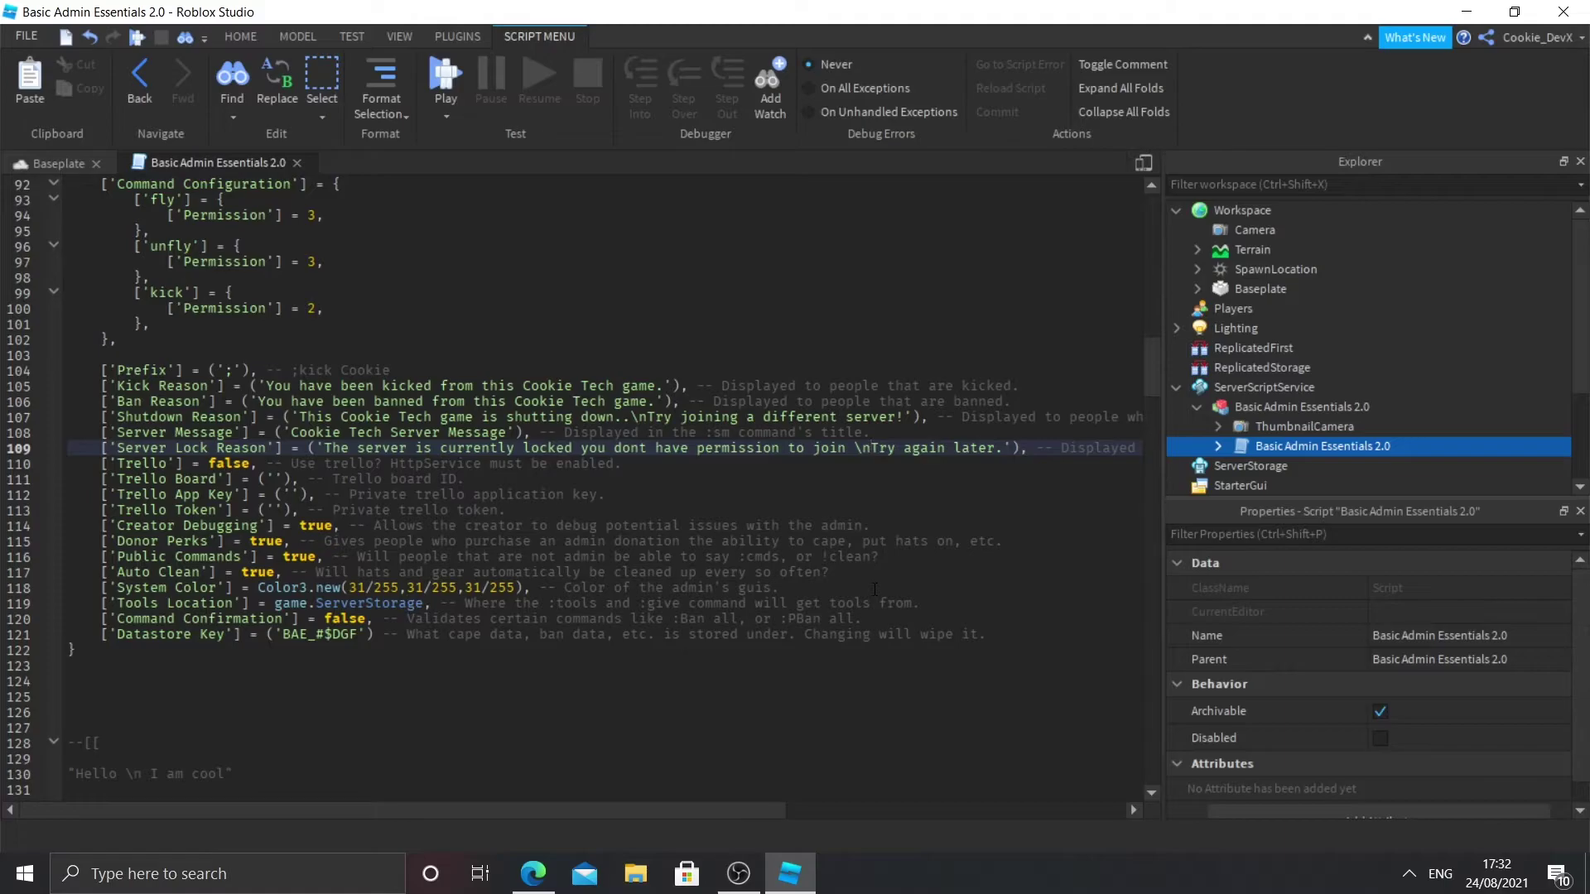
left_click(121, 463)
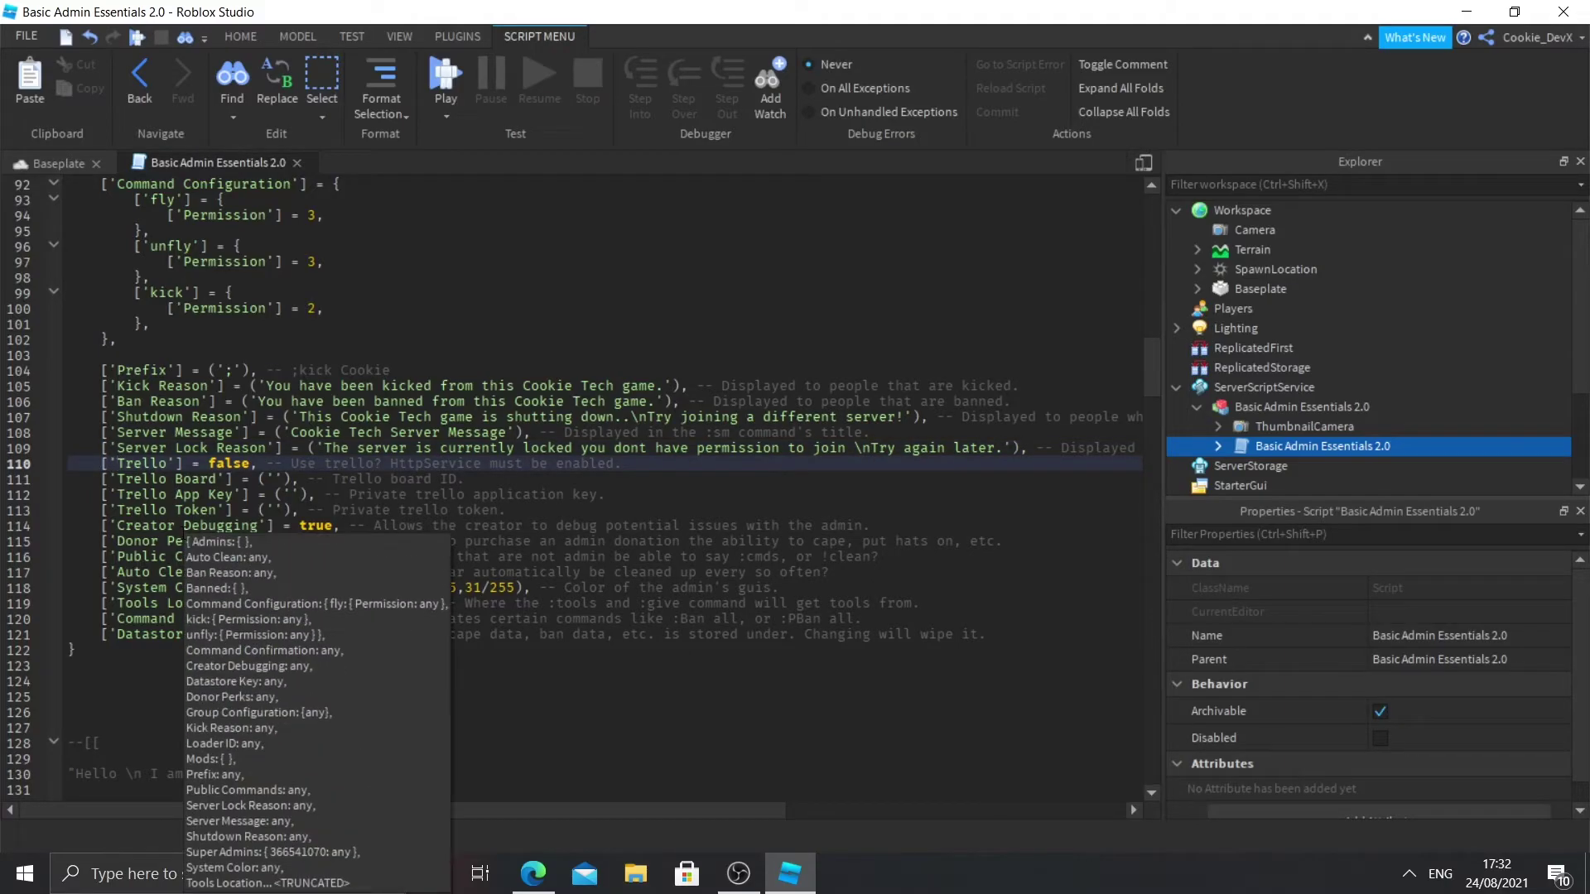
scroll(580, 489, "down", 3)
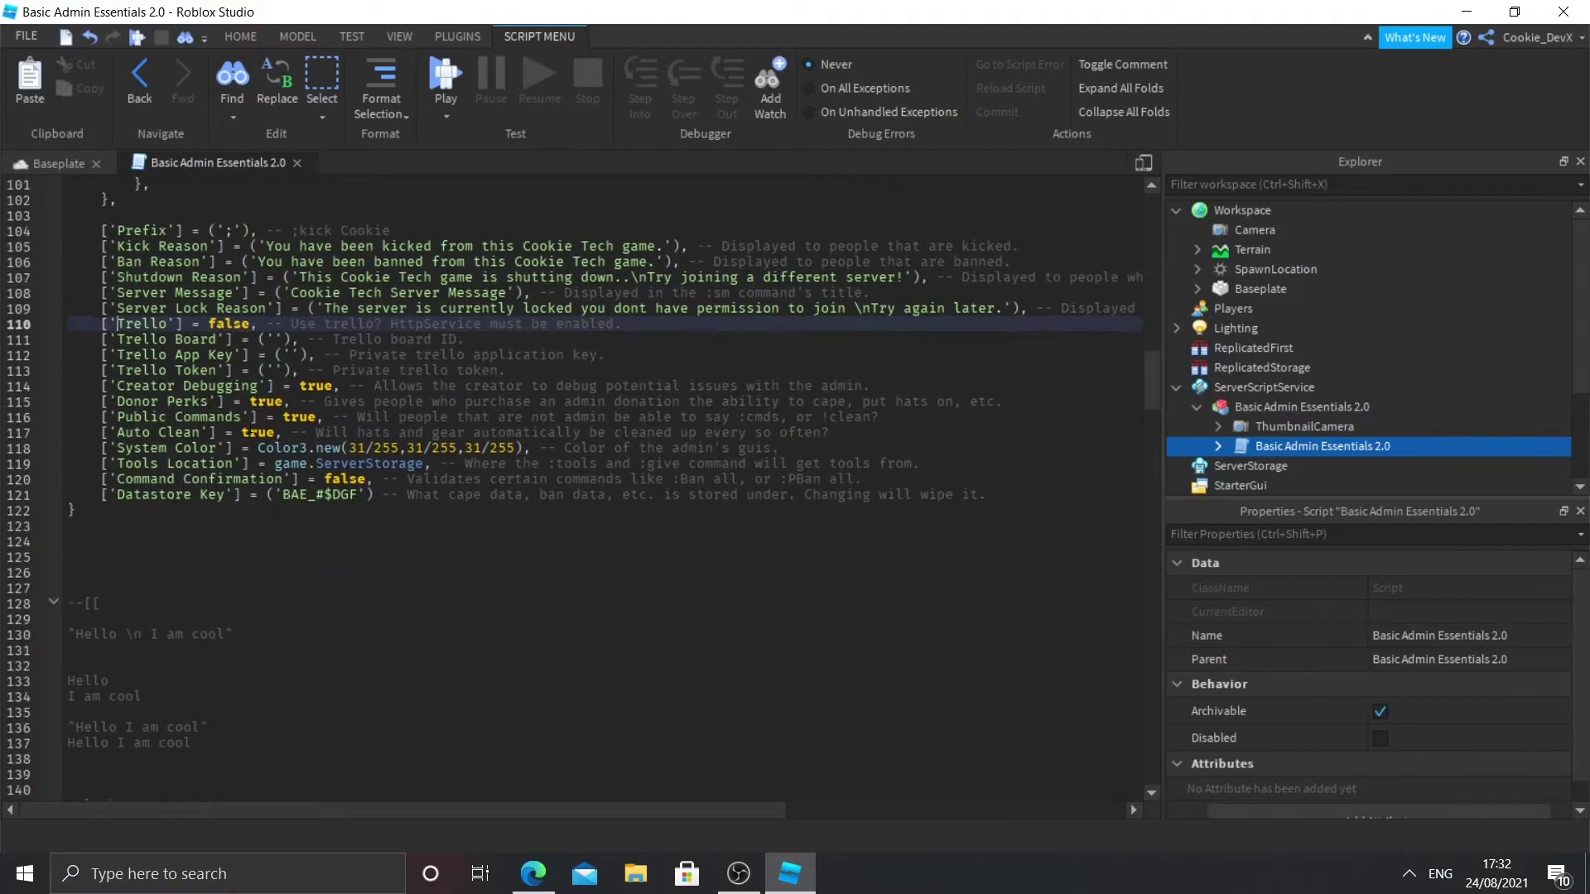
left_click_drag(117, 386, 373, 433)
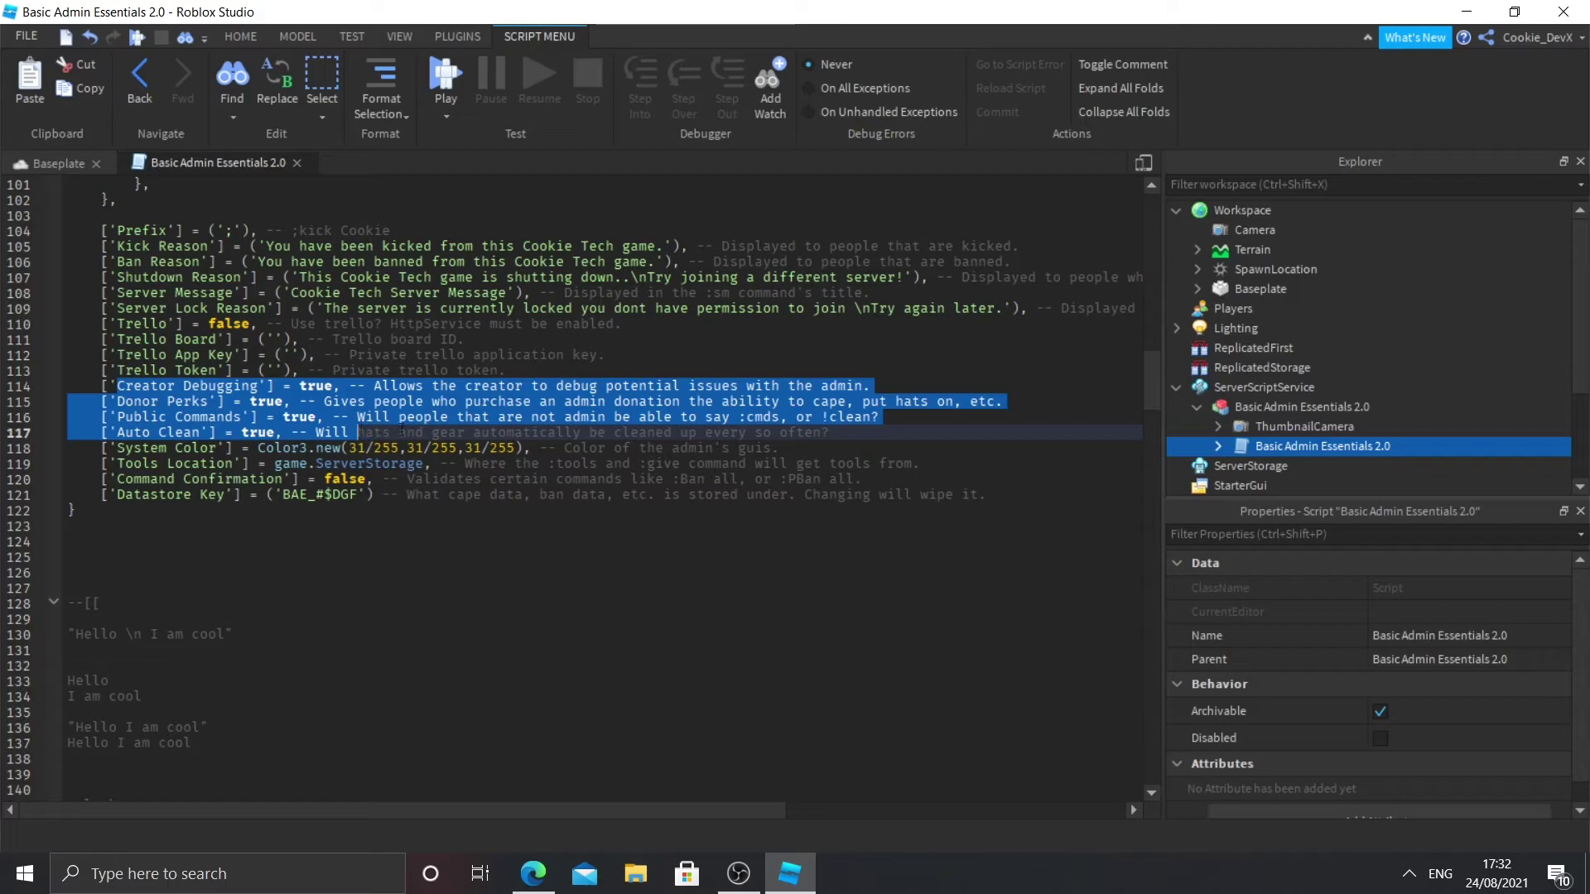
left_click(475, 447)
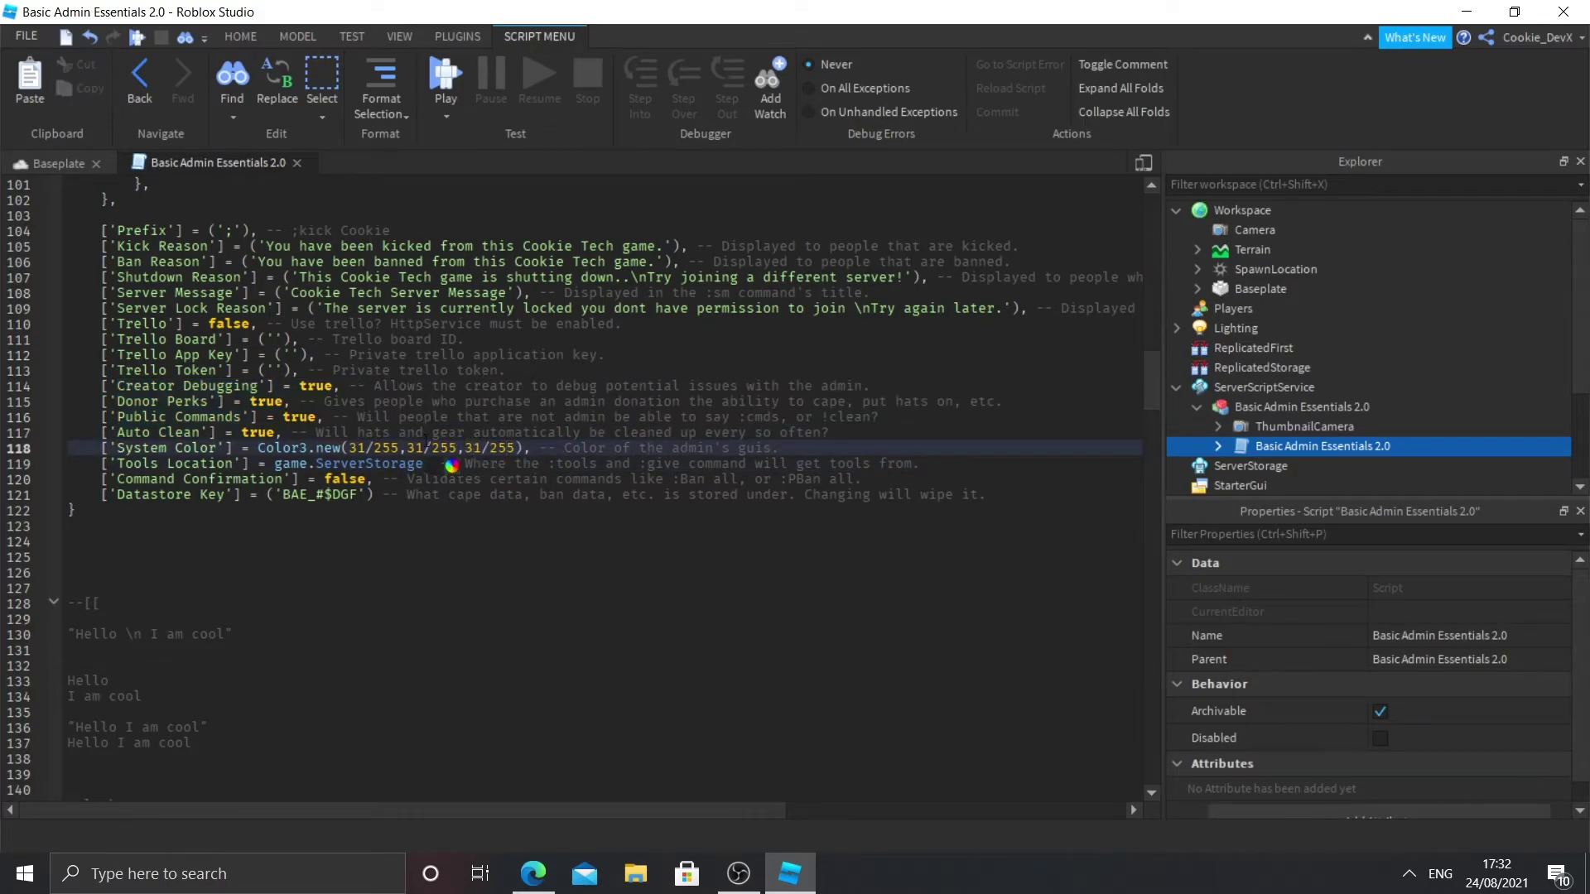
Try out other colours for the System Color setting in the script's colour picker.
left_click(358, 447)
left_click(386, 467)
left_click_drag(791, 411, 810, 333)
left_click_drag(1036, 348, 1035, 293)
left_click(1030, 613)
left_click(521, 448)
key("ctrl+space")
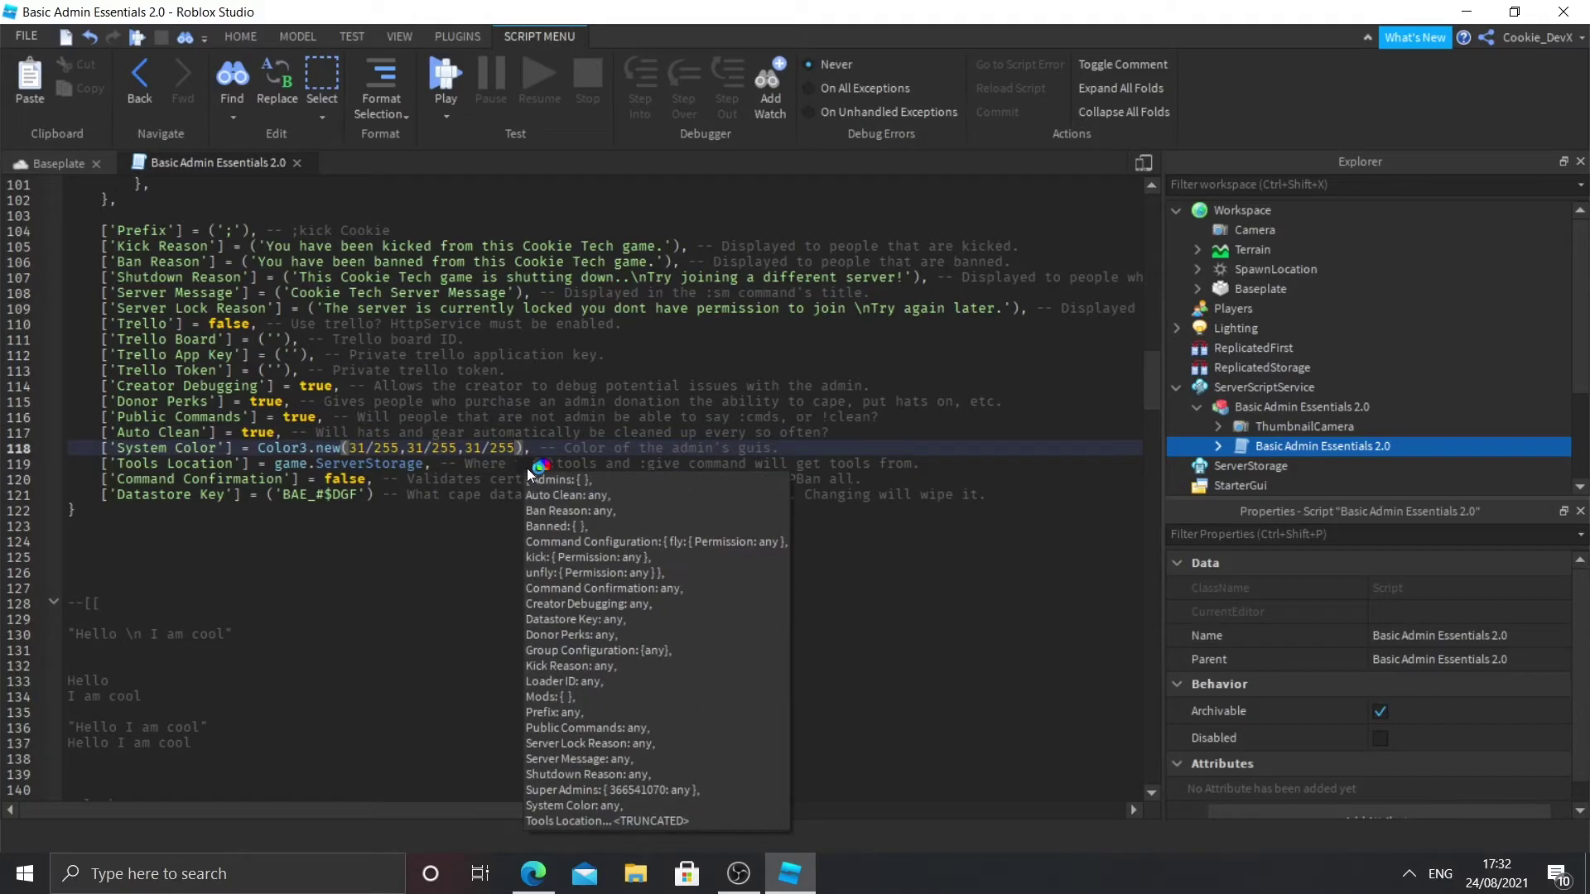
key("Escape")
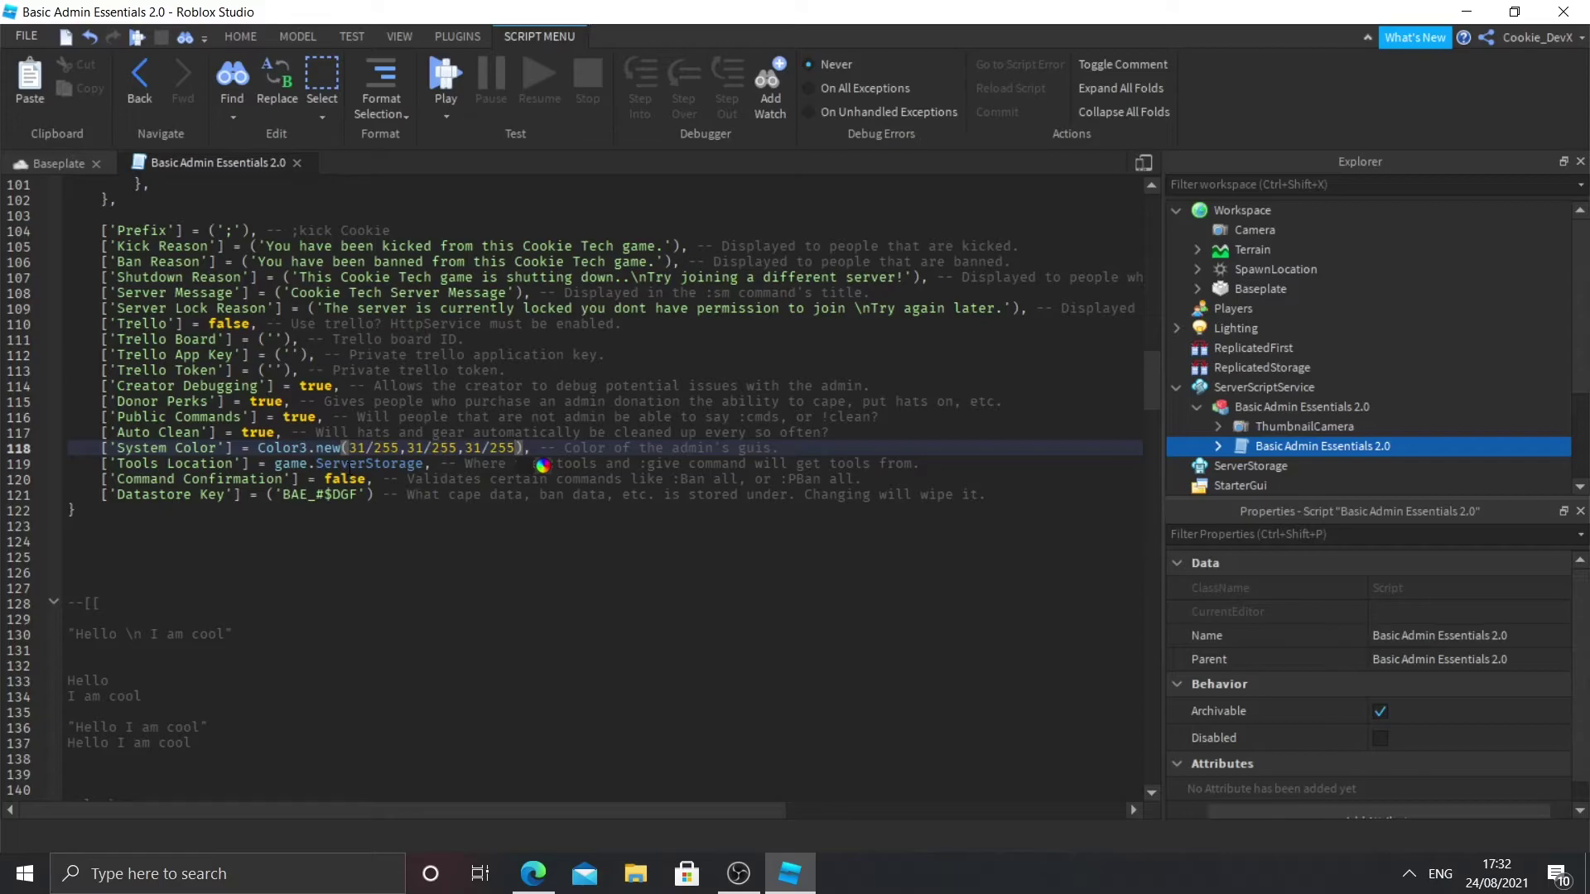
Review the completed configuration script from the Super Admins list down to the Datastore Key setting.
scroll(542, 464, "down", 2)
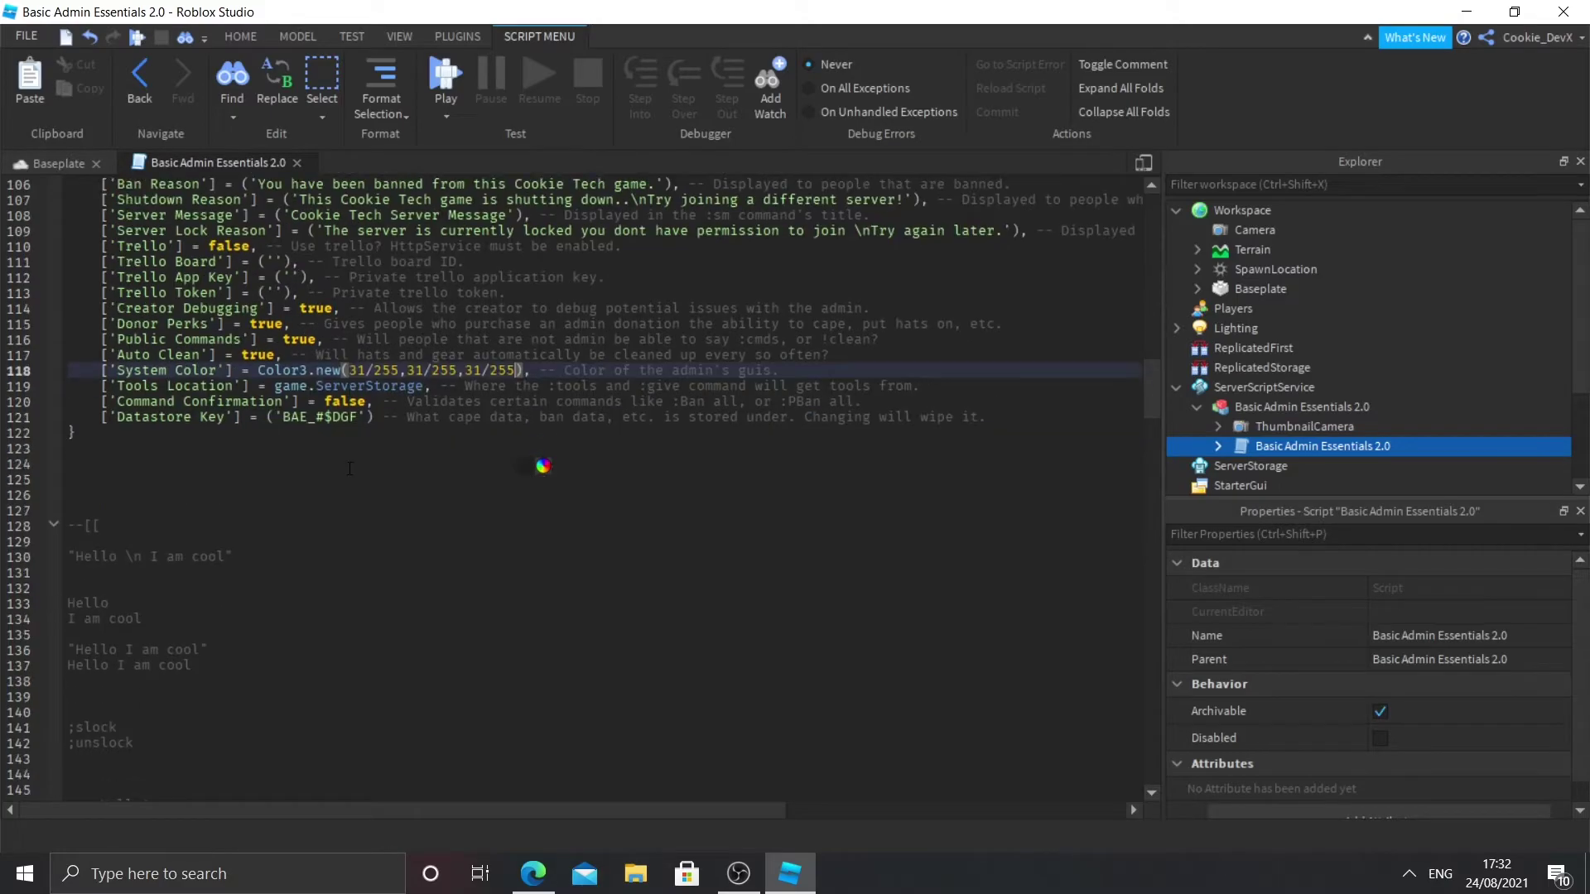
key("ctrl+space")
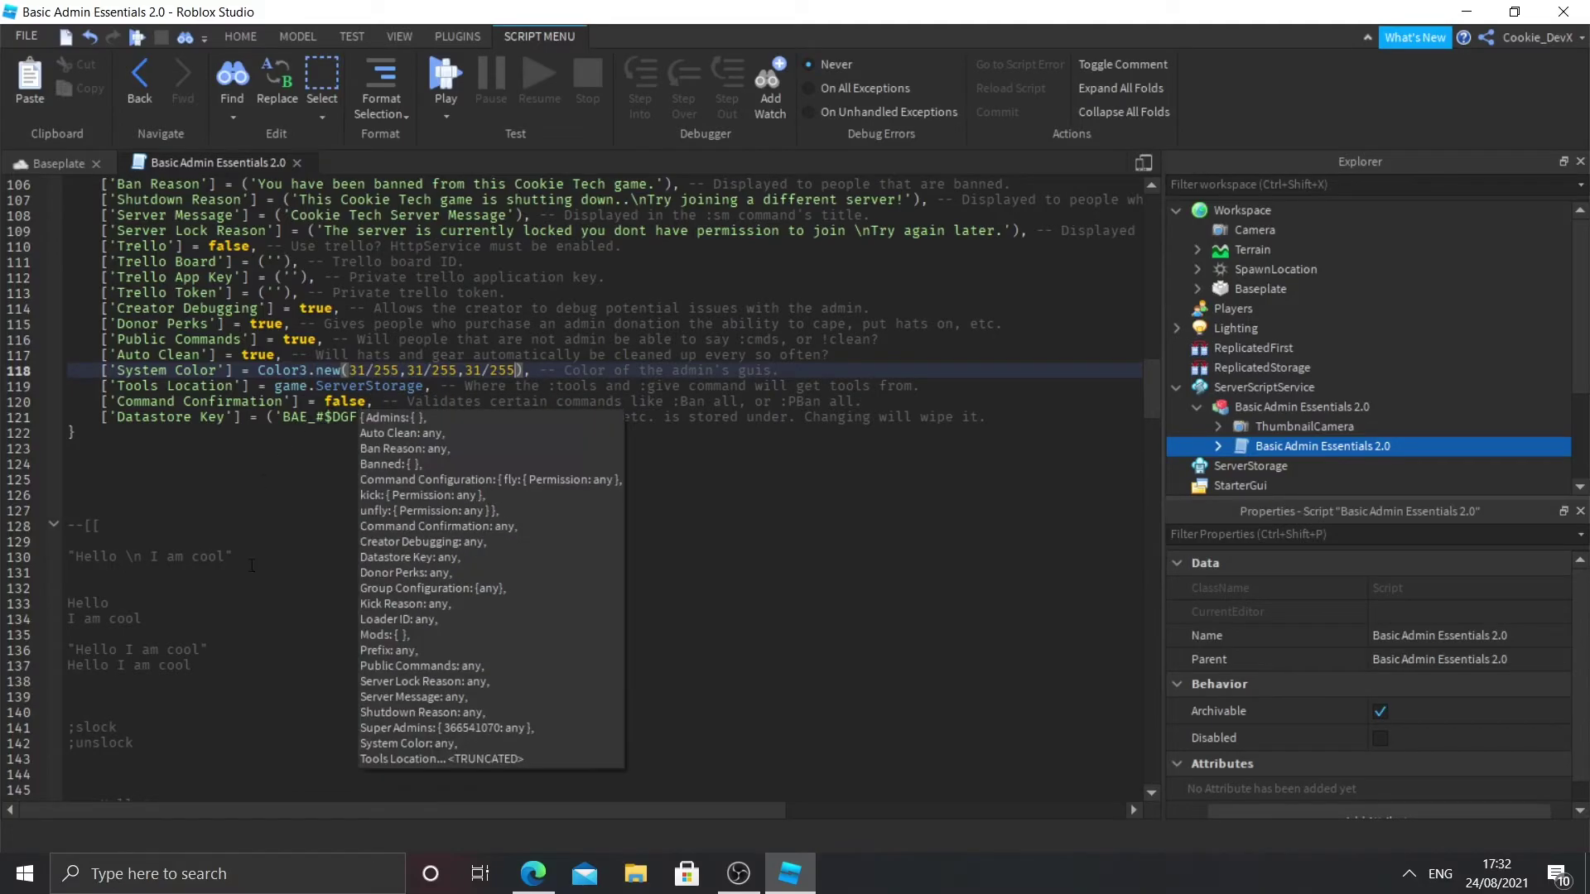
key("Escape")
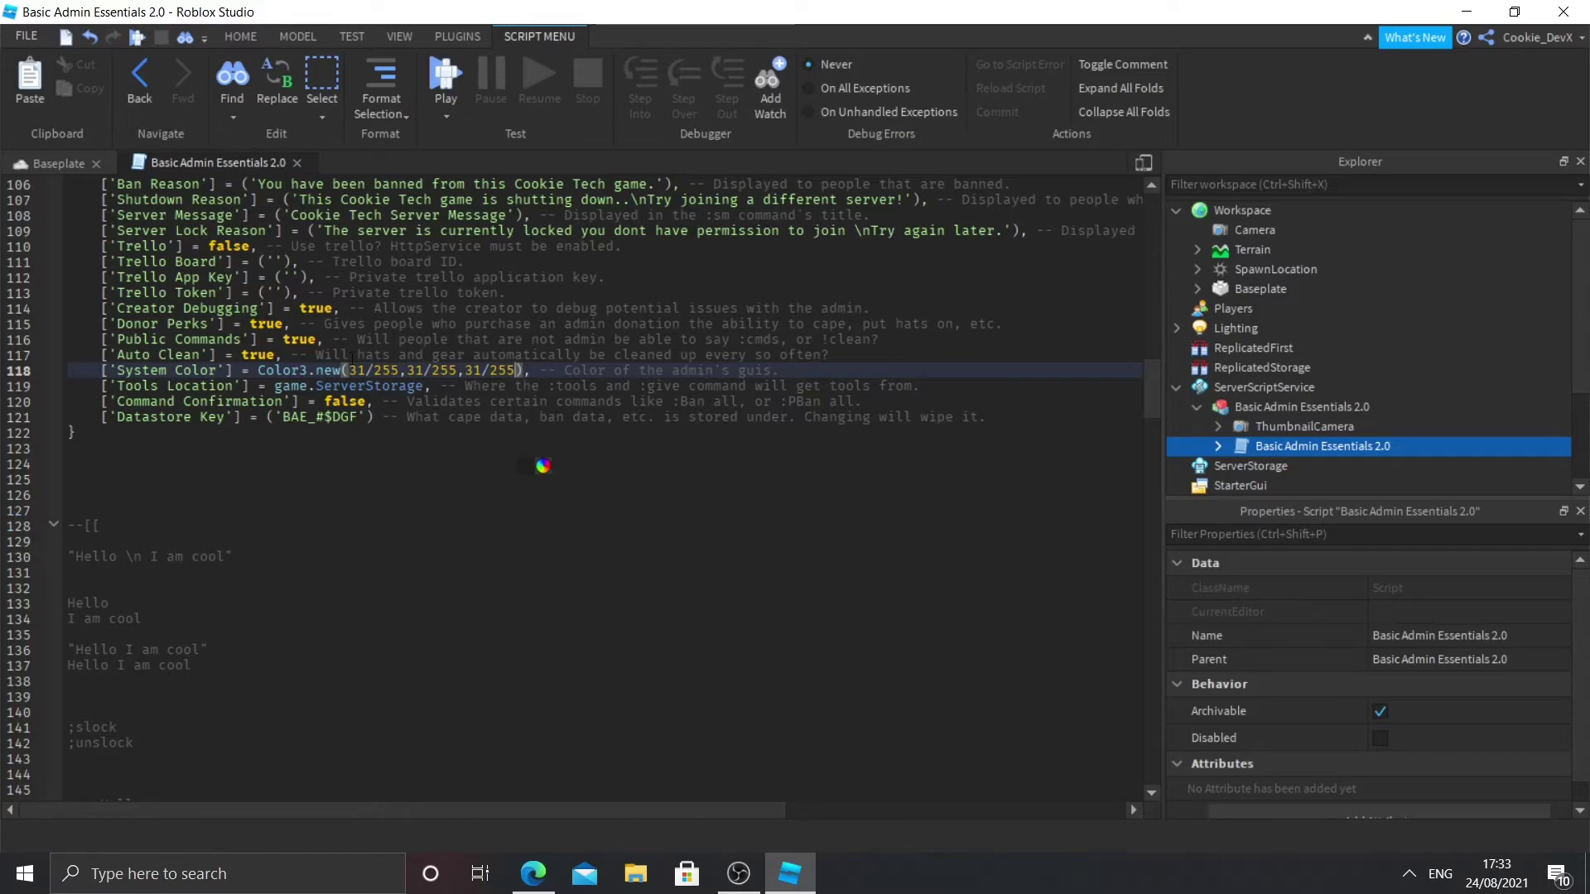
mouse_move(354, 420)
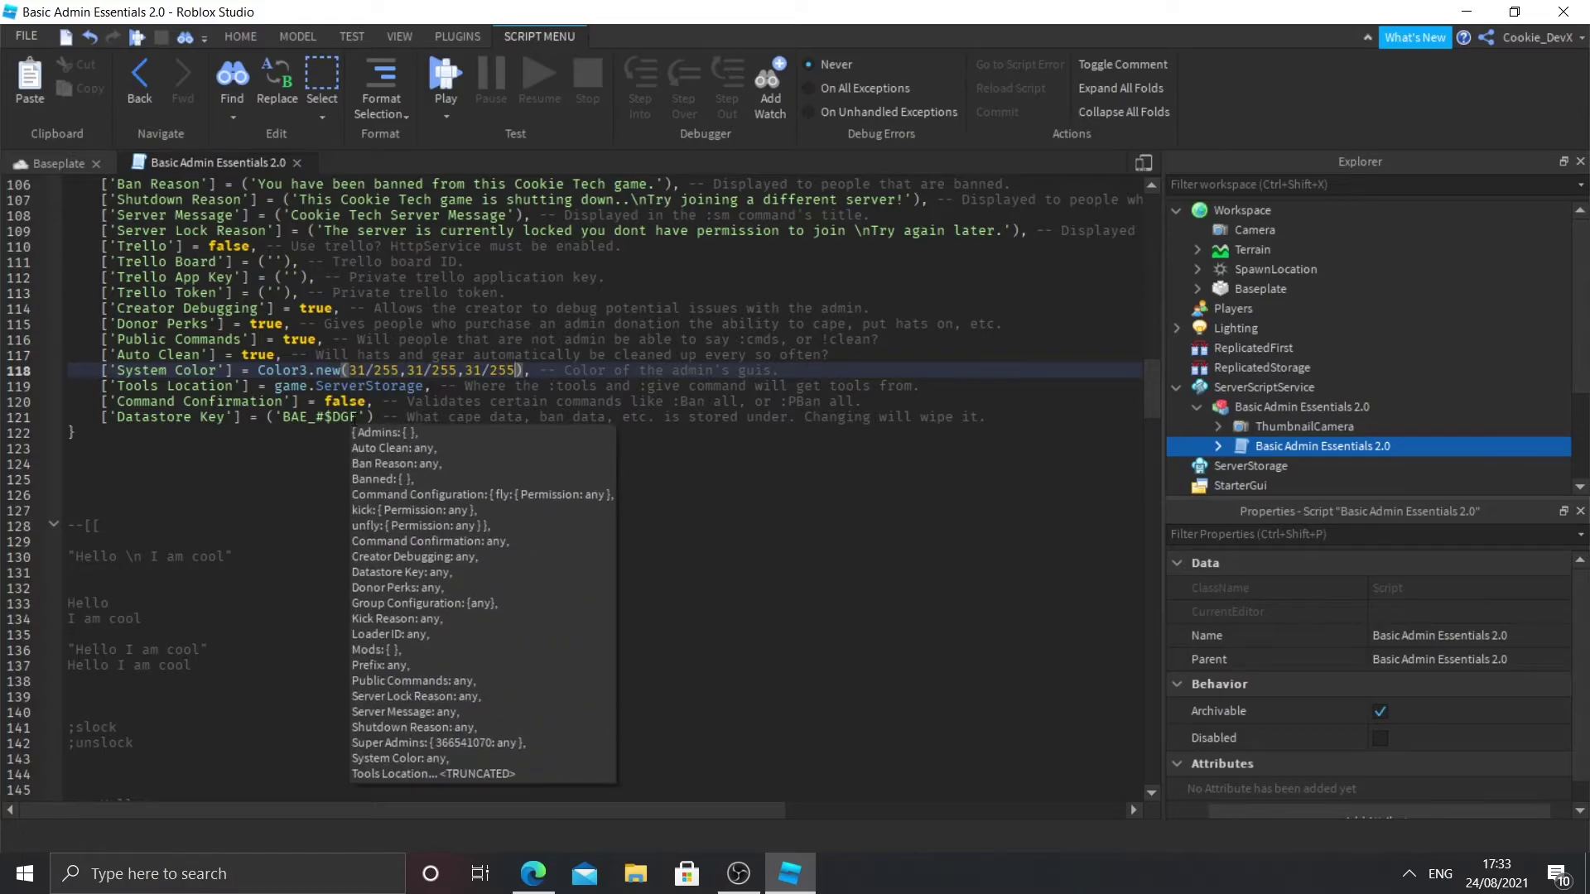
scroll(542, 463, "up", 8)
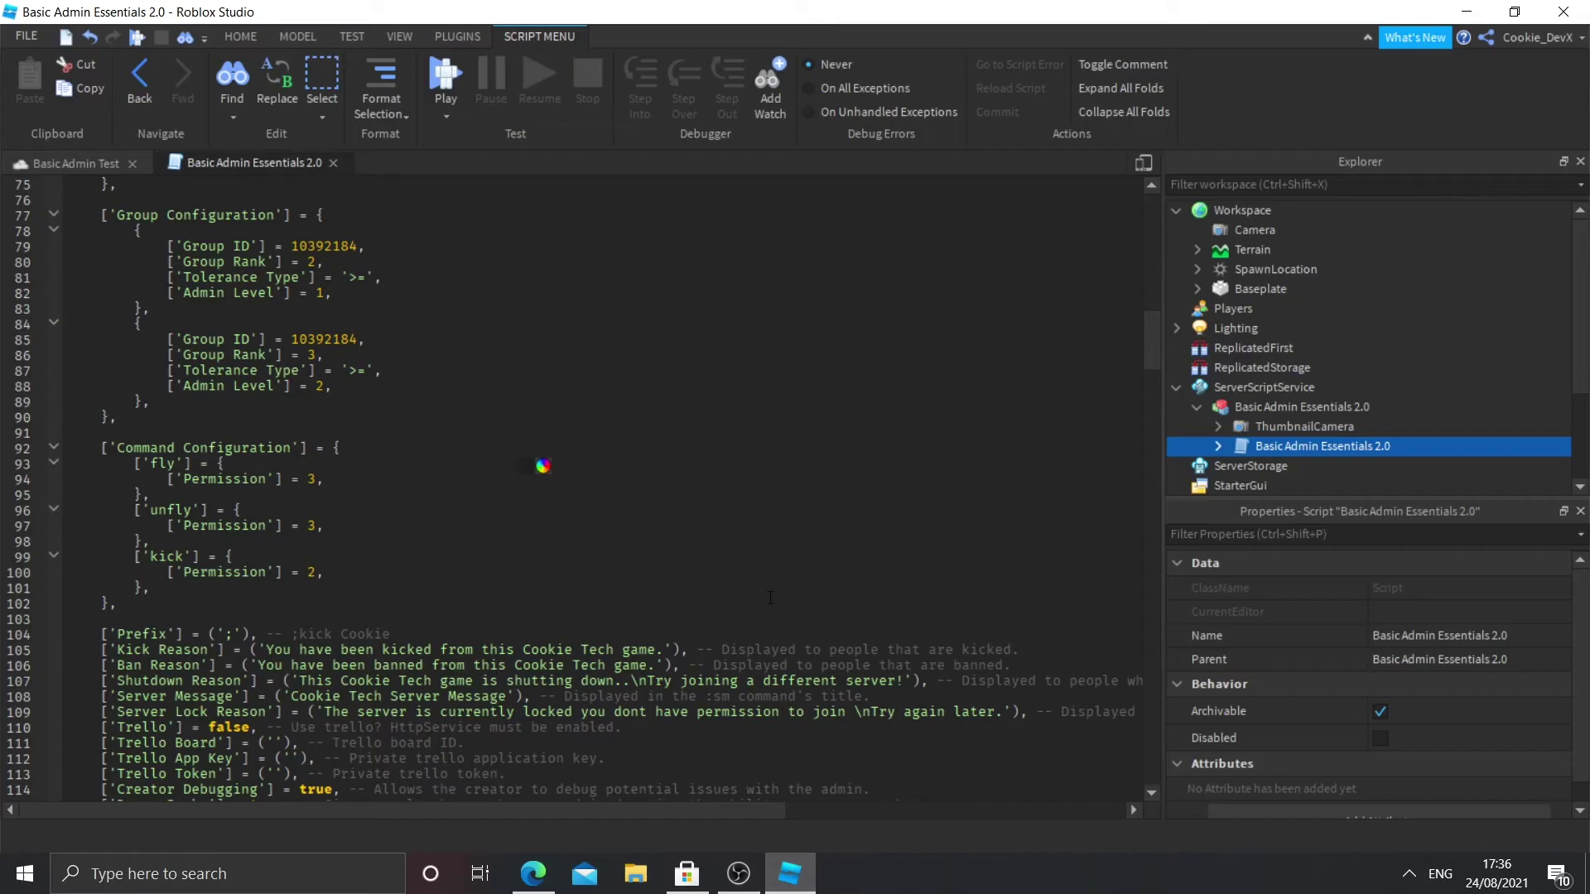
scroll(540, 462, "up", 7)
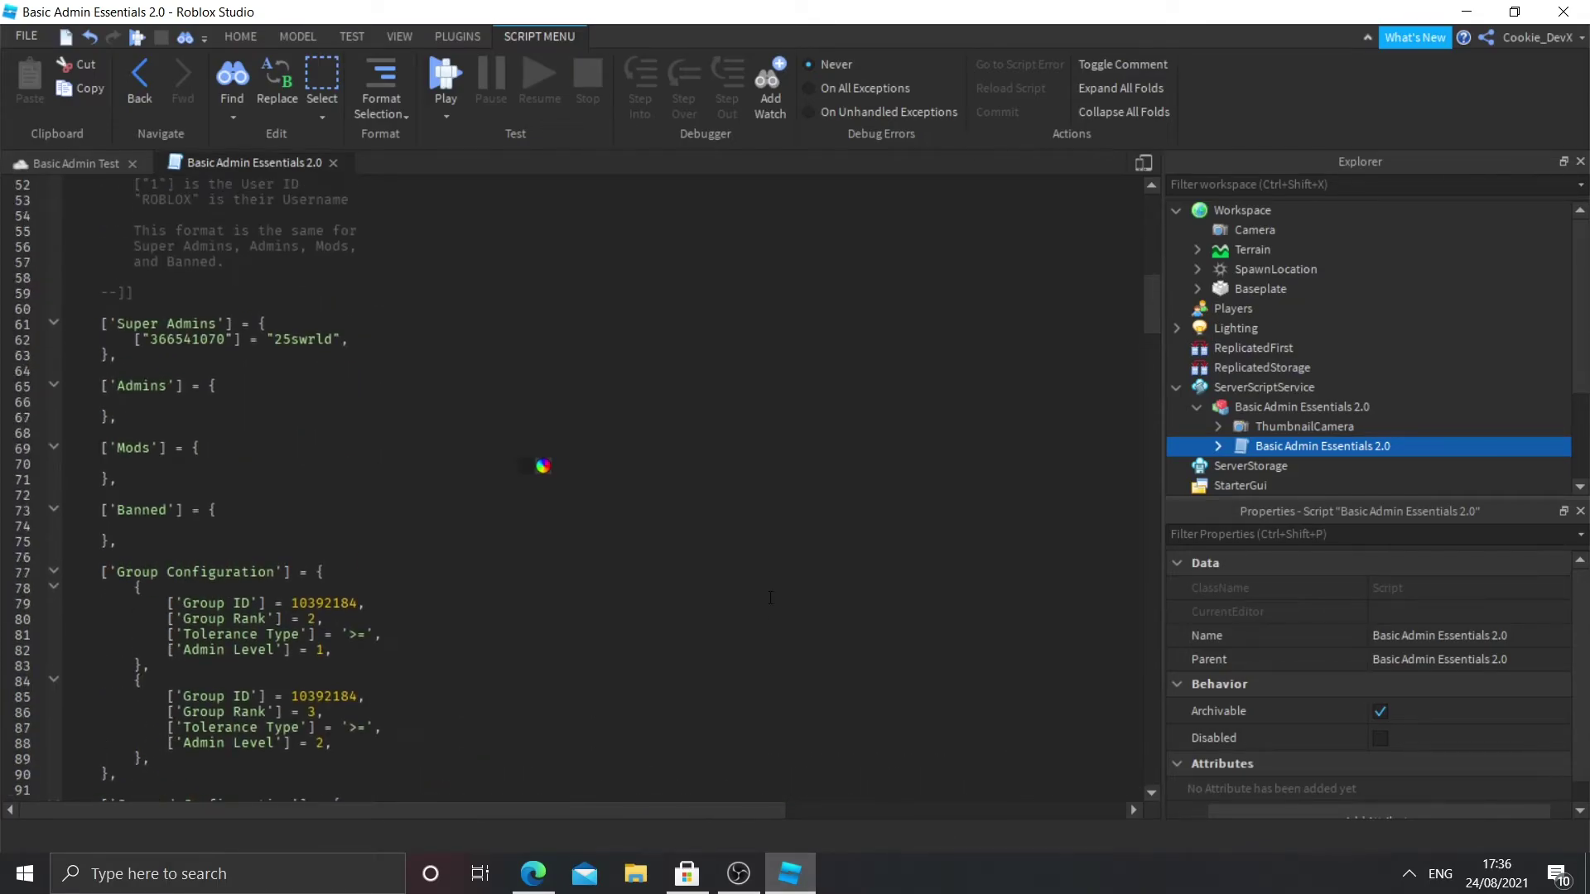
scroll(543, 466, "up", 2)
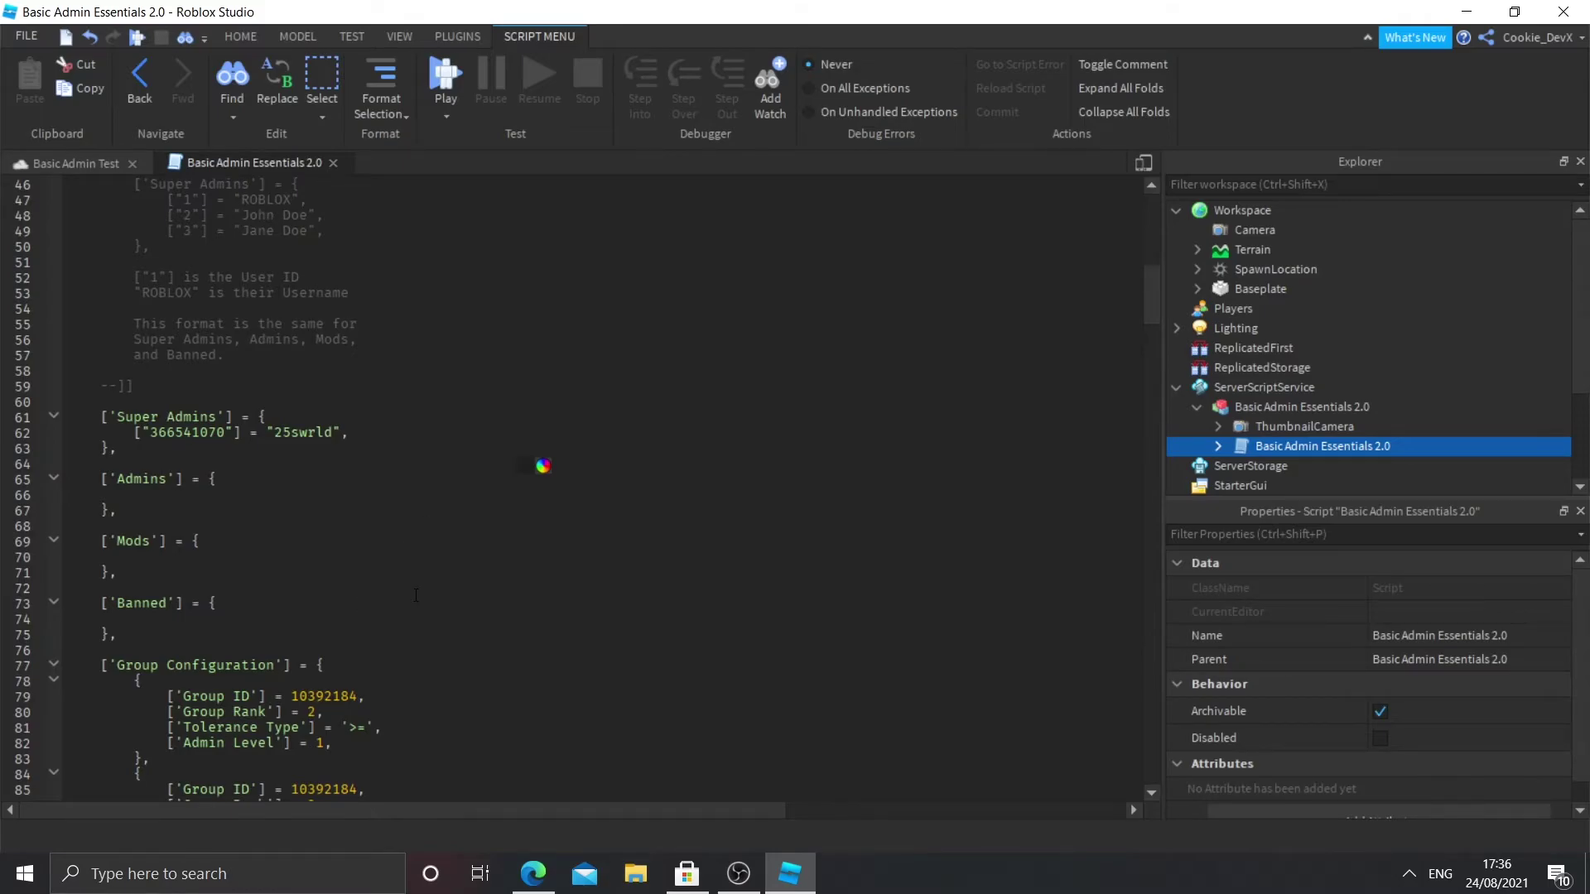
mouse_move(416, 595)
left_click(360, 618)
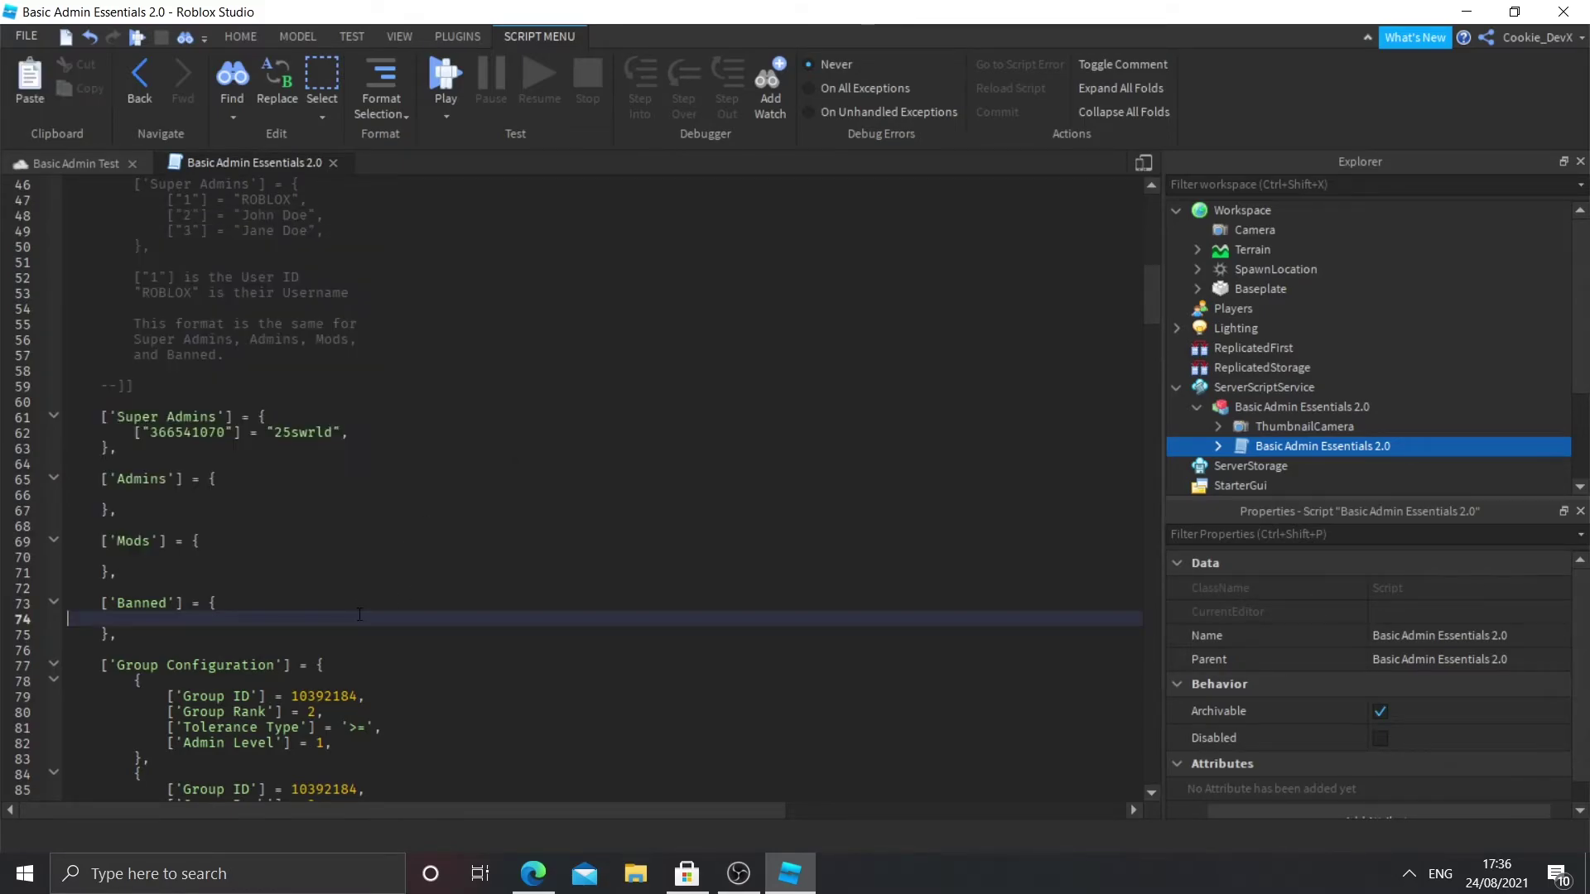
scroll(361, 615, "down", 5)
scroll(361, 614, "down", 12)
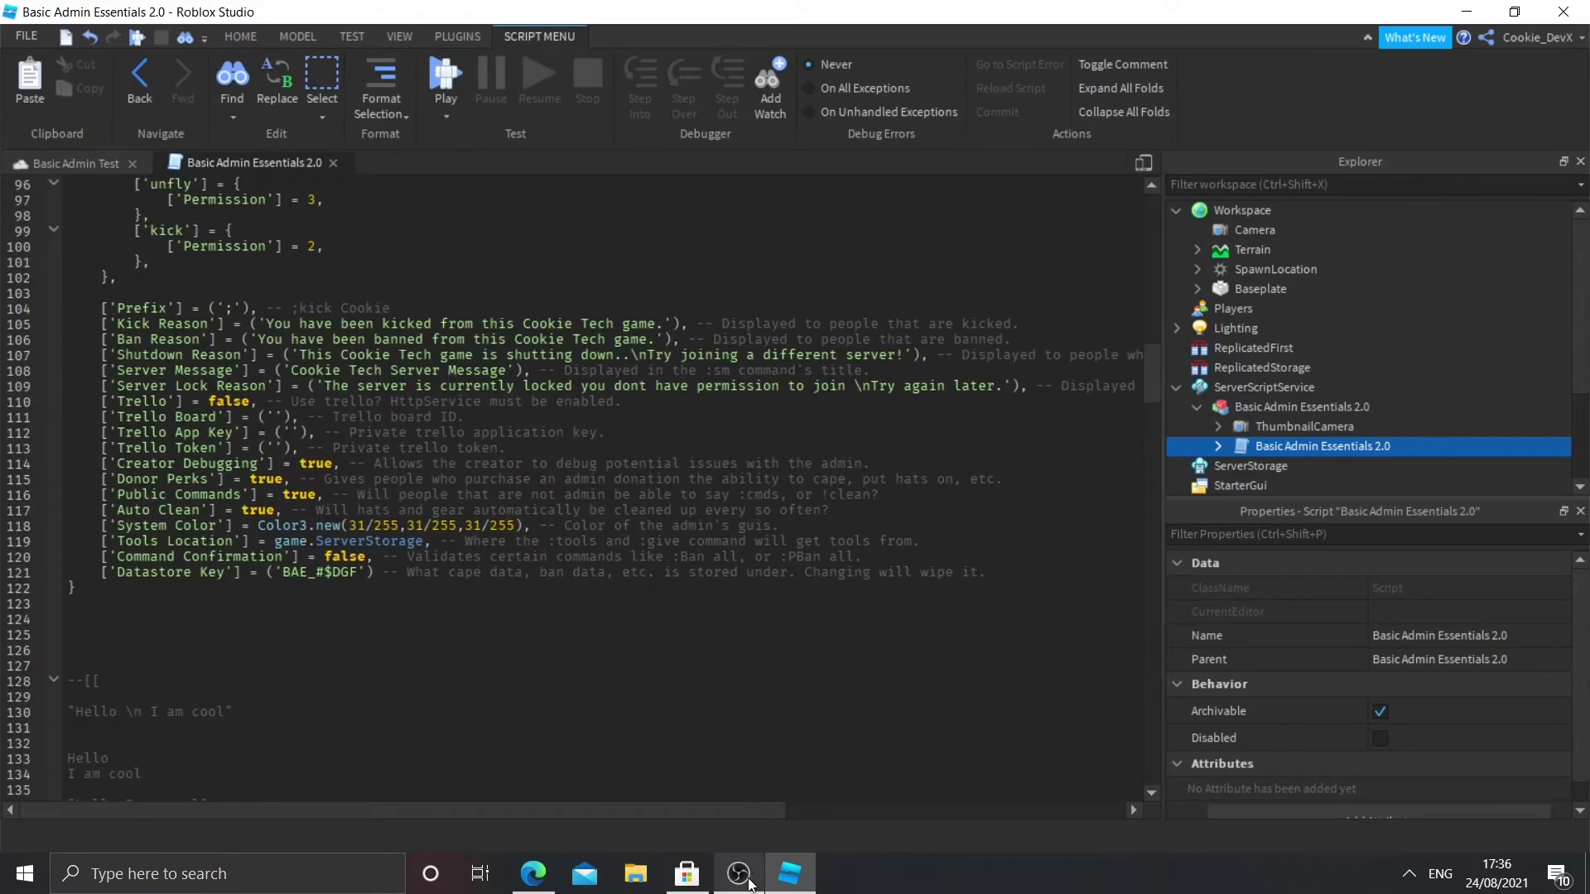
scroll(851, 441, "up", 10)
scroll(335, 656, "up", 13)
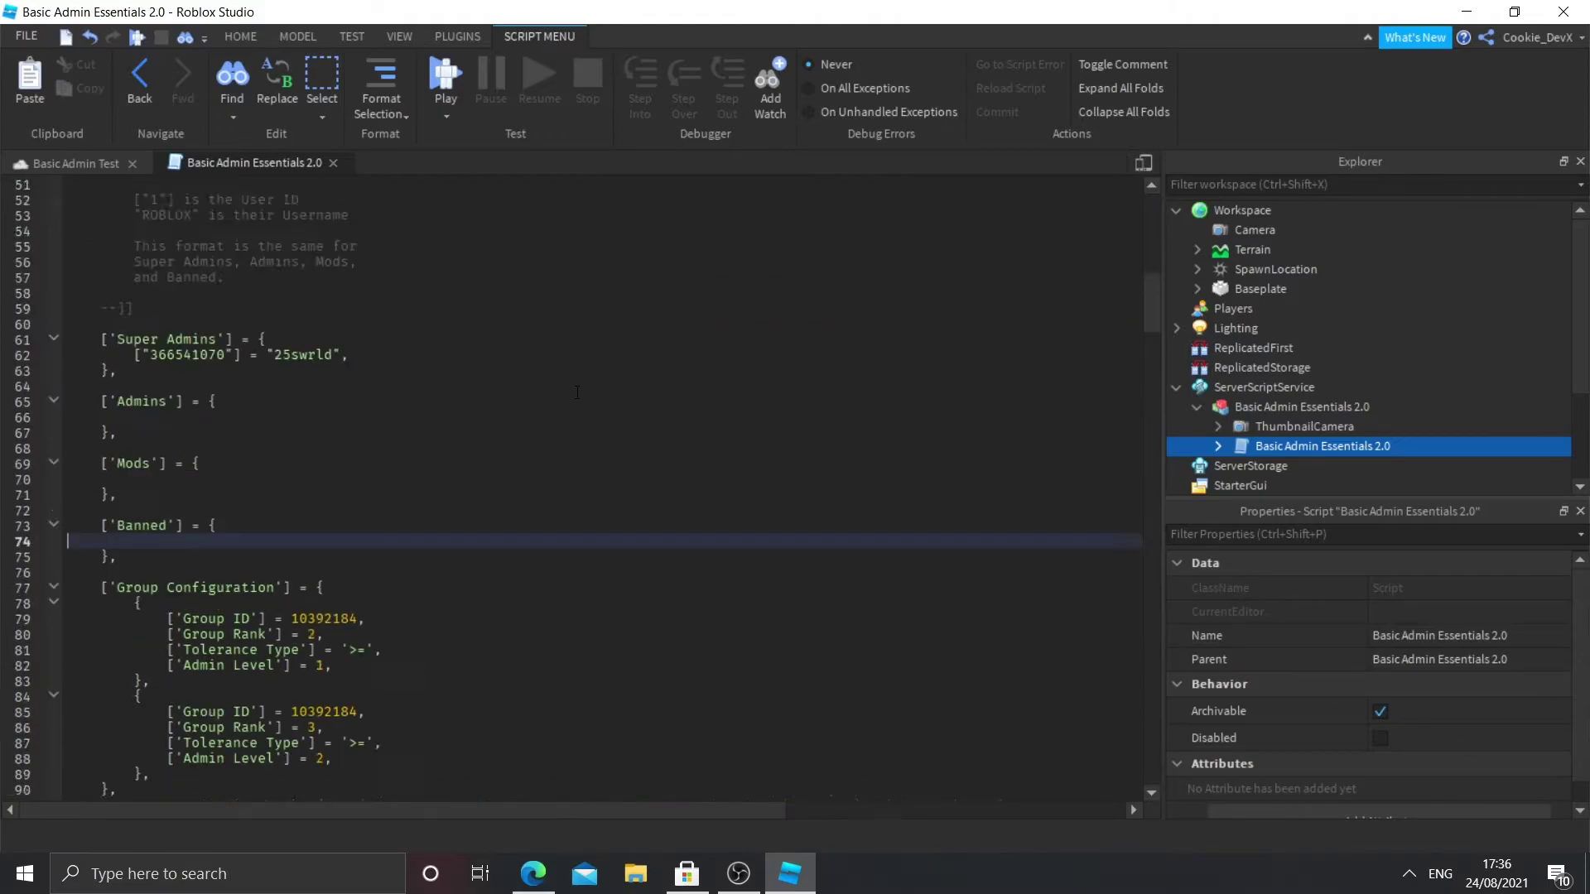
scroll(335, 655, "down", 18)
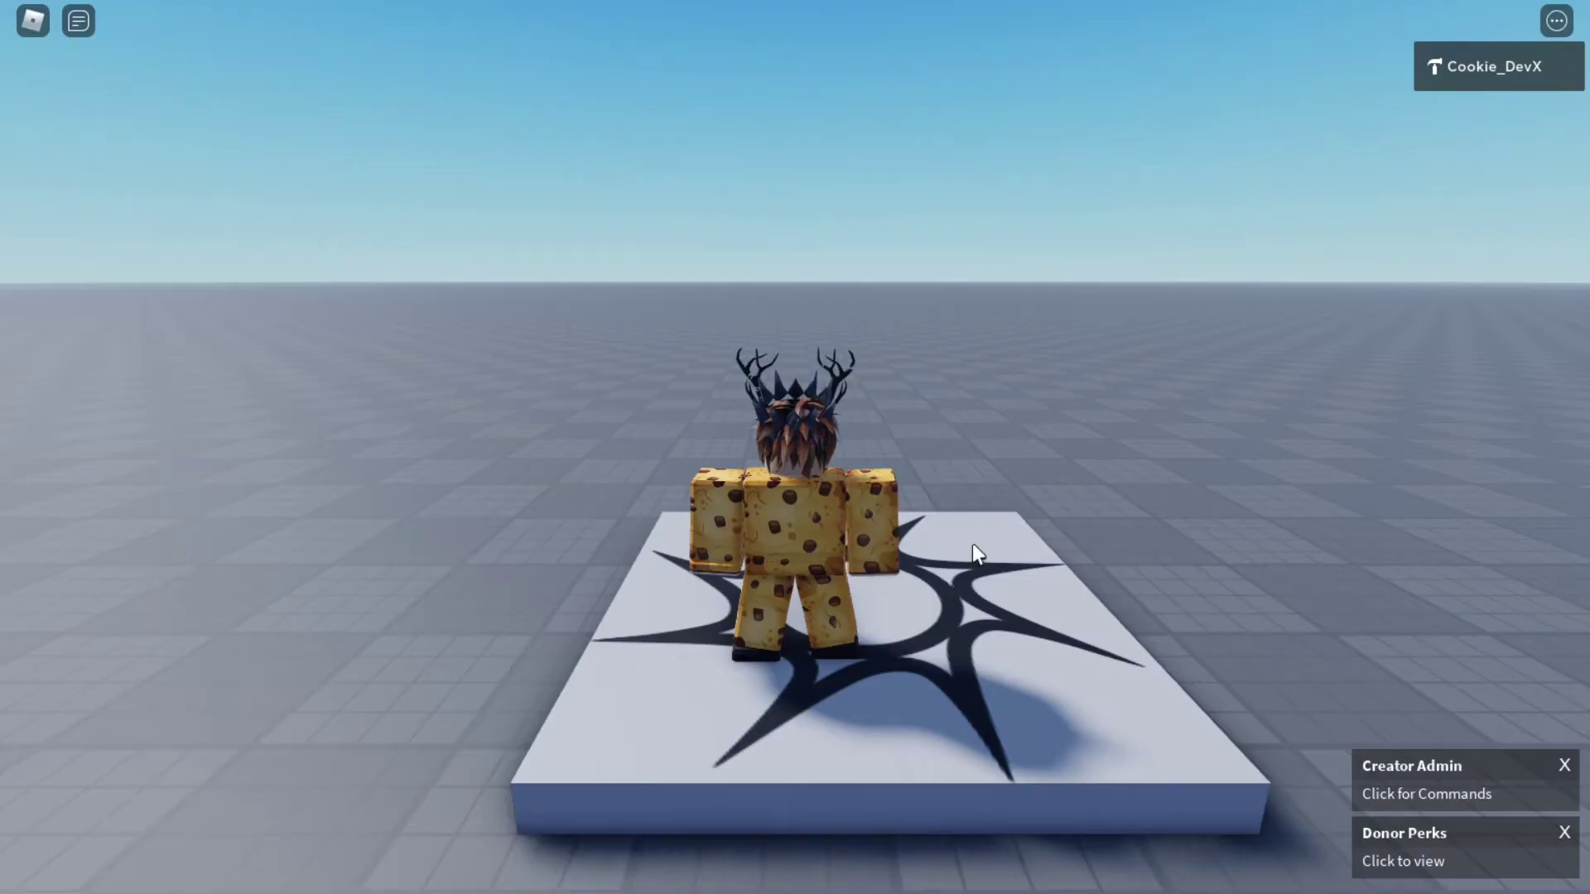
right_click_drag(972, 543, 973, 543)
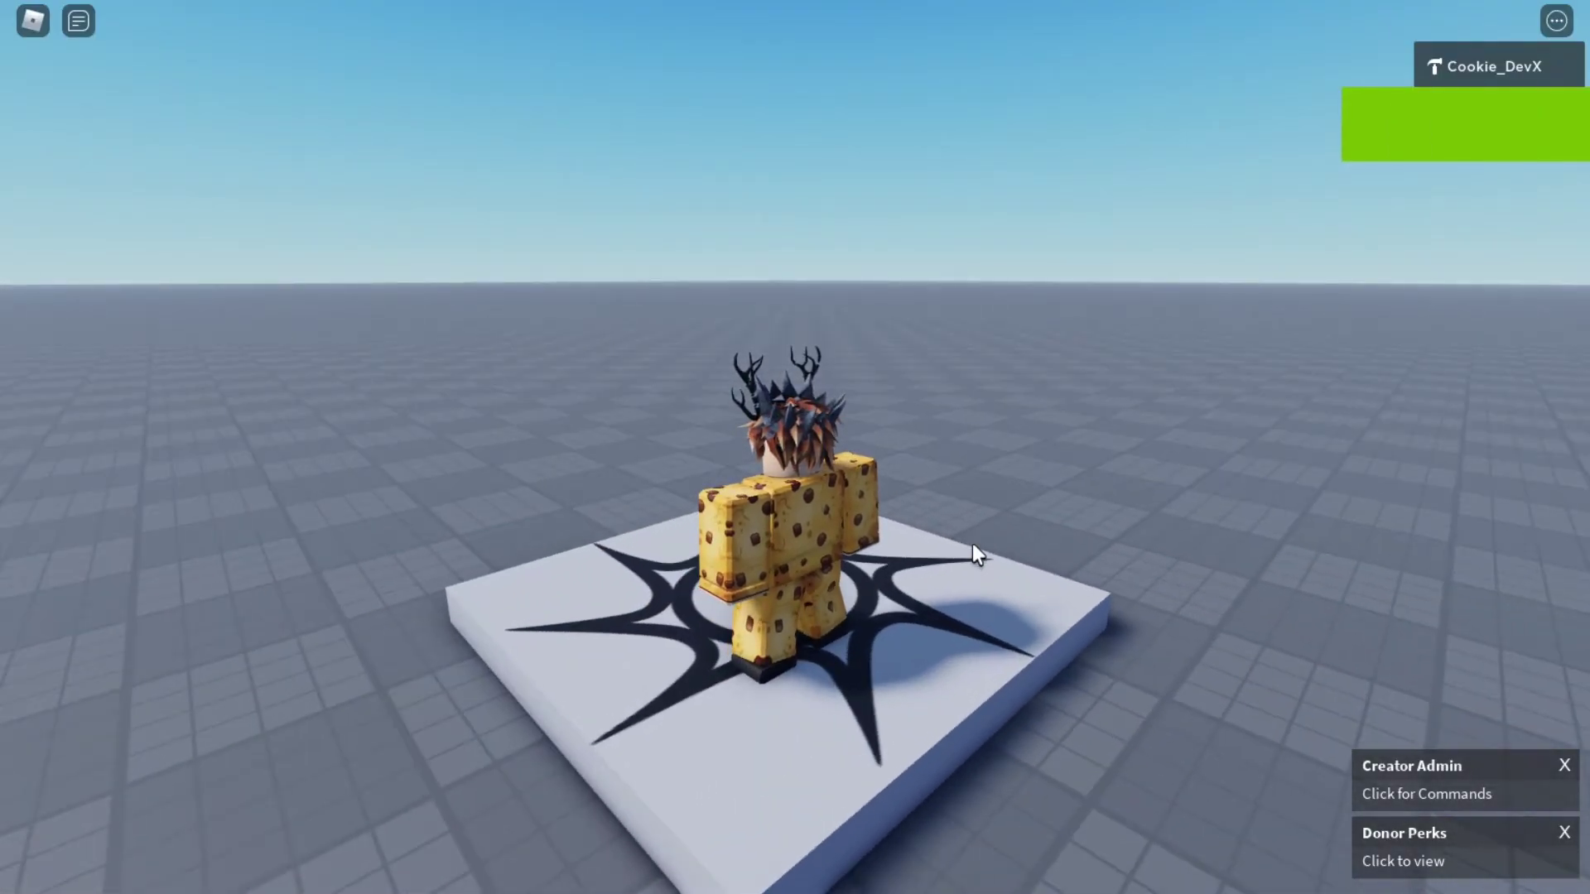
key("s")
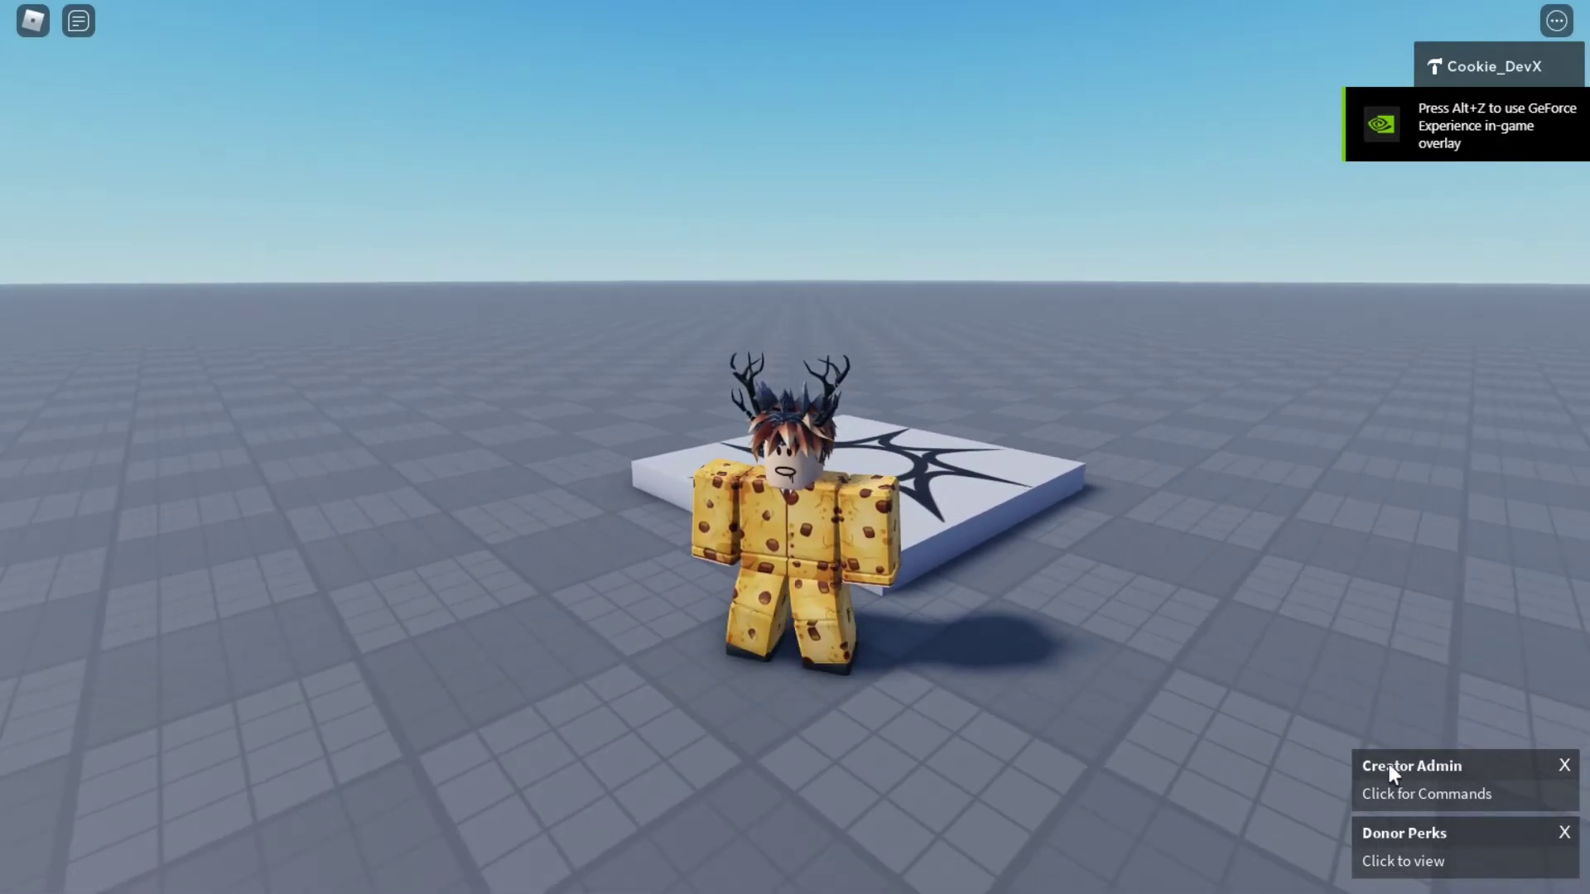
key("w")
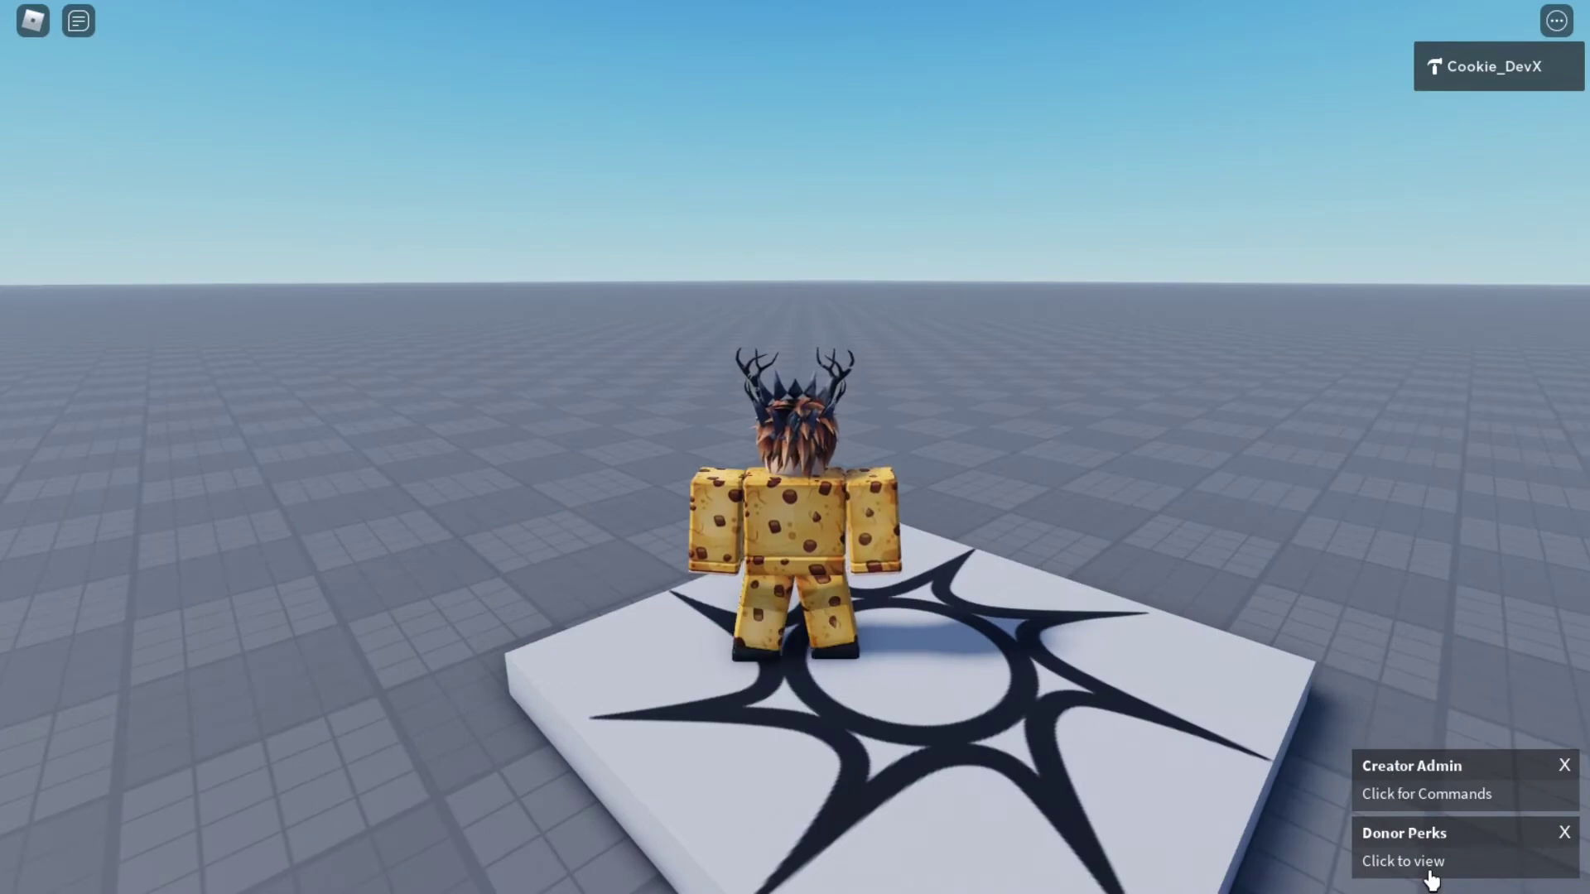
Dismiss the Donor Perks notice and look through the admin command list offered by the Creator Admin notice, closing it when done.
left_click(1562, 834)
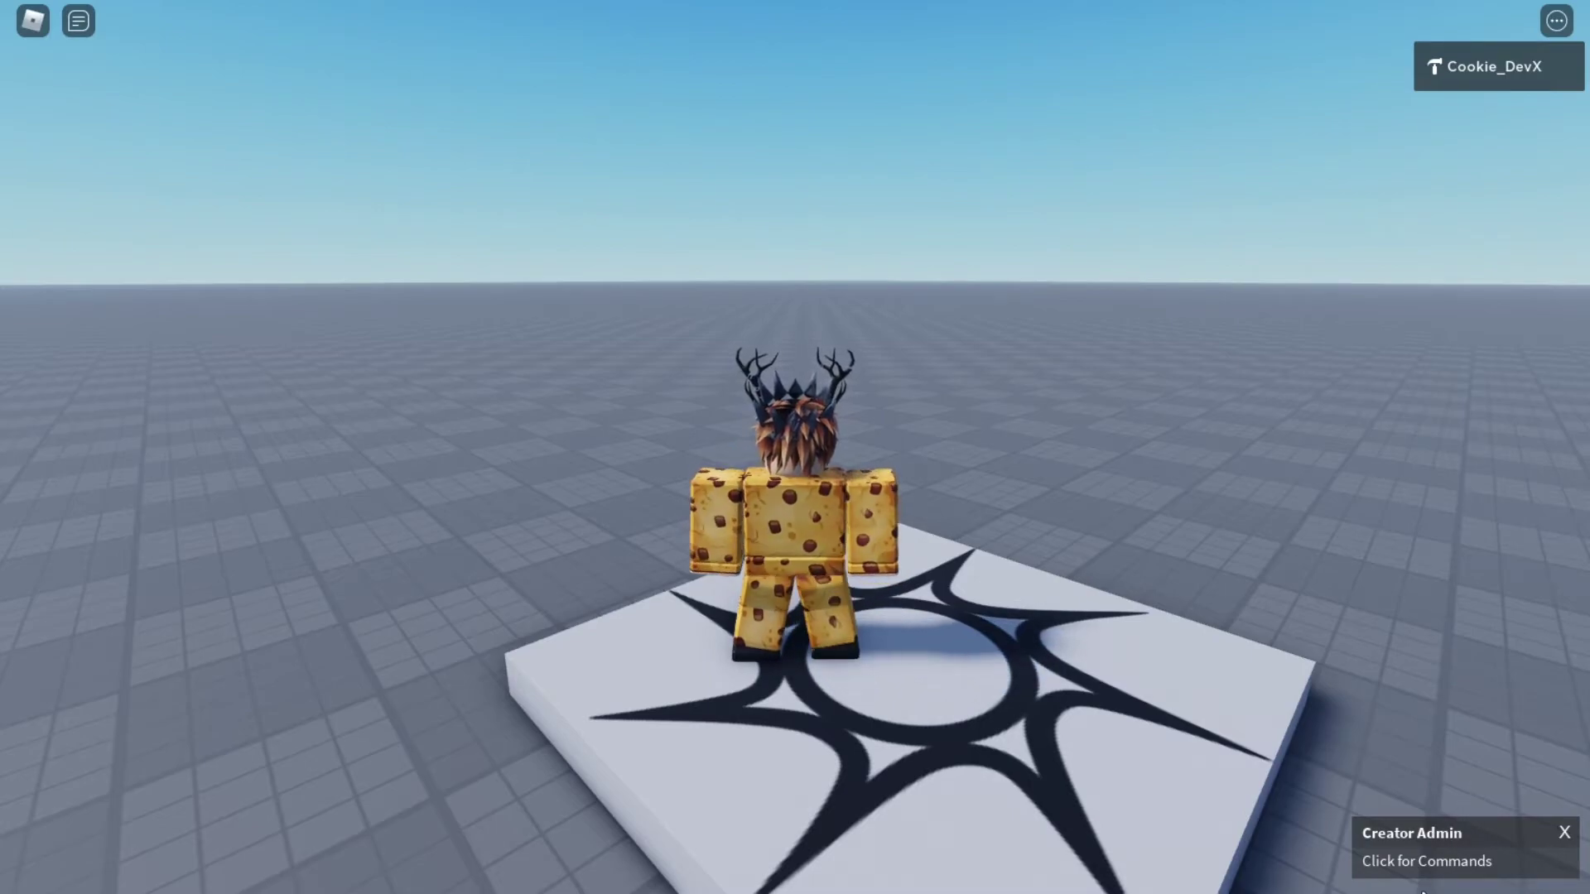
left_click(1463, 869)
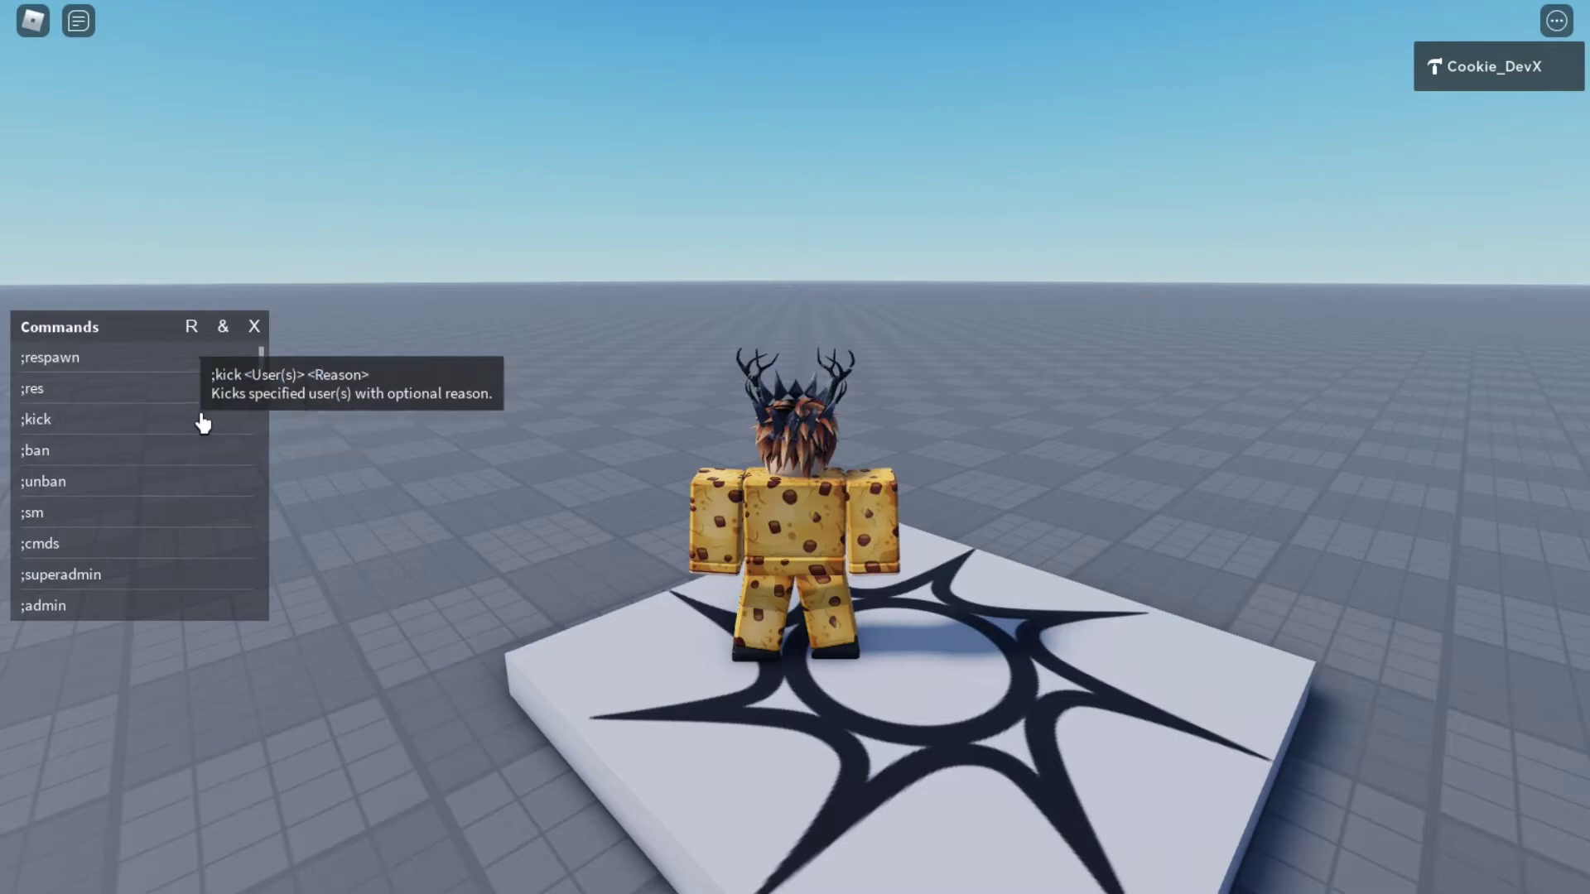
scroll(142, 533, "down", 10)
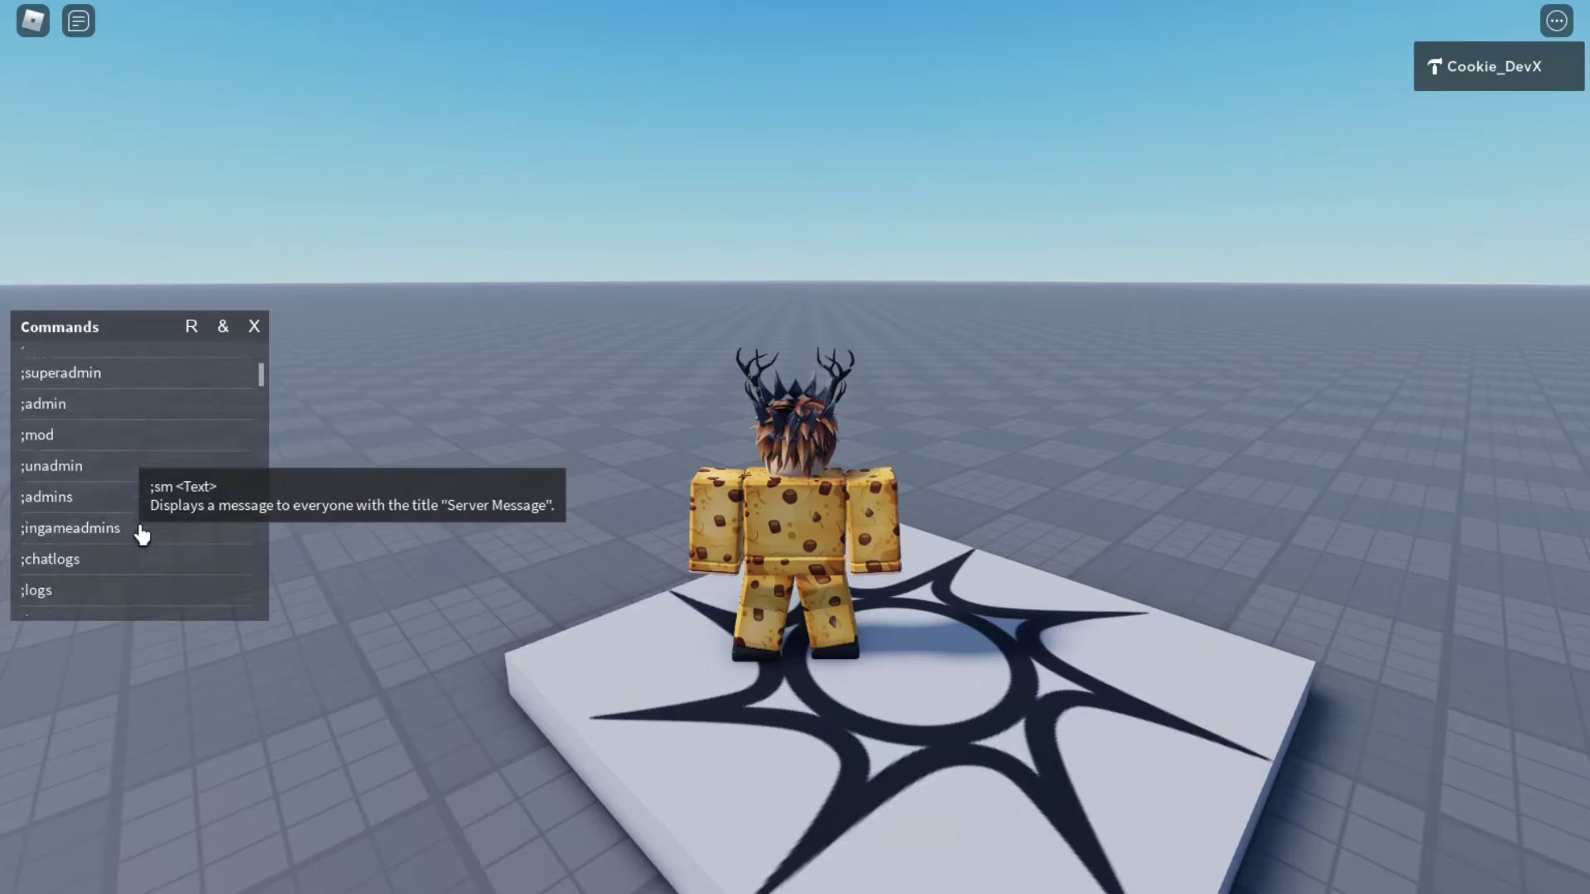
left_click(253, 327)
Send ";cmds" in the game chat to bring up the command list and close that list.
key("slash")
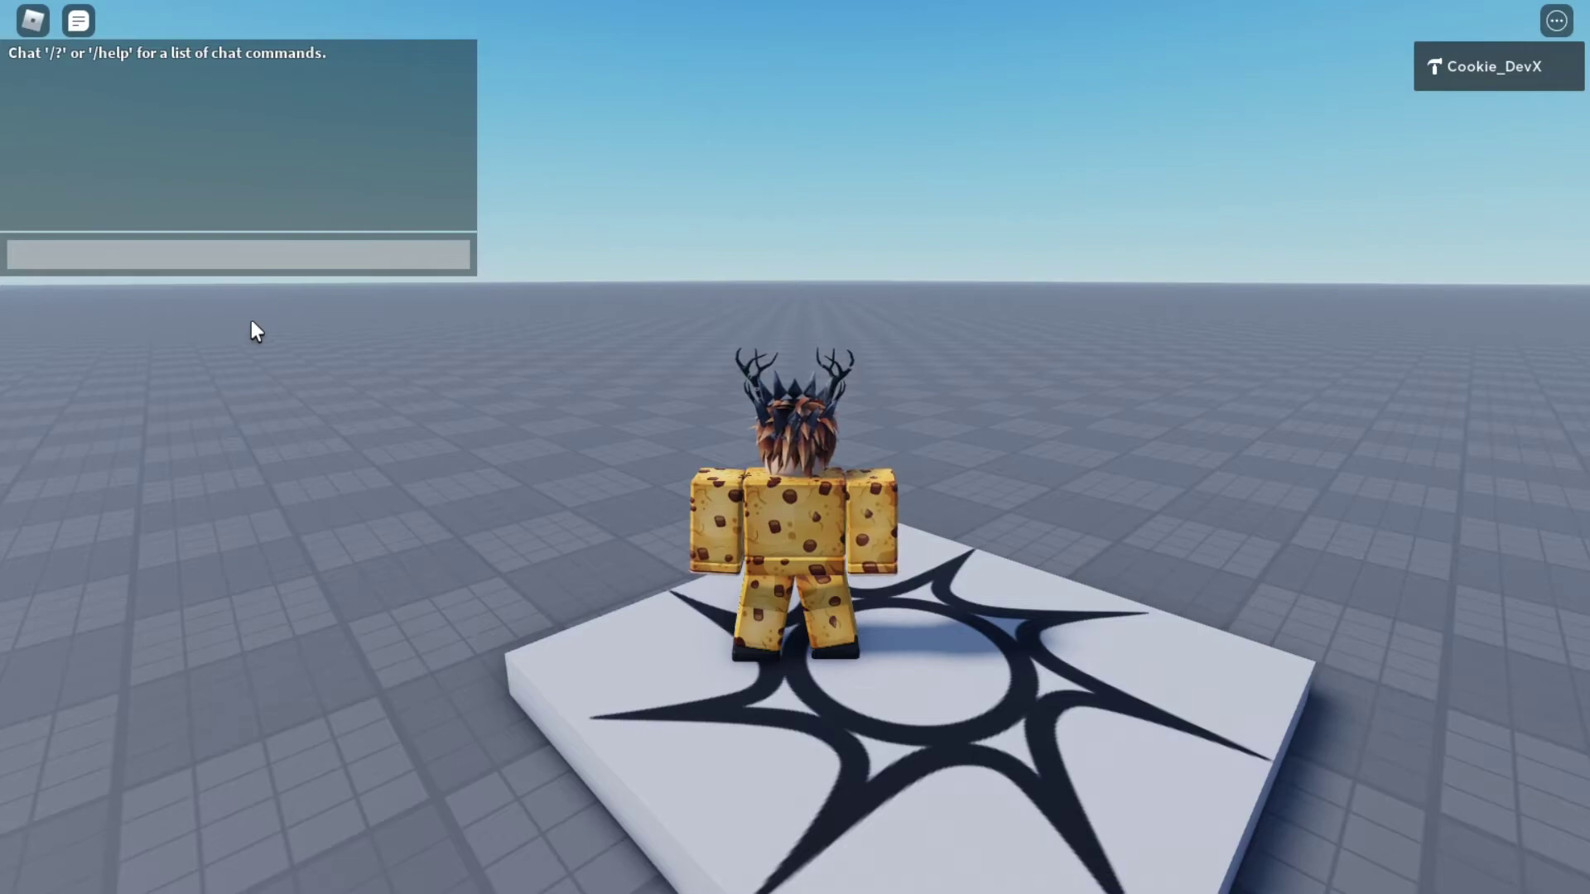
type(";")
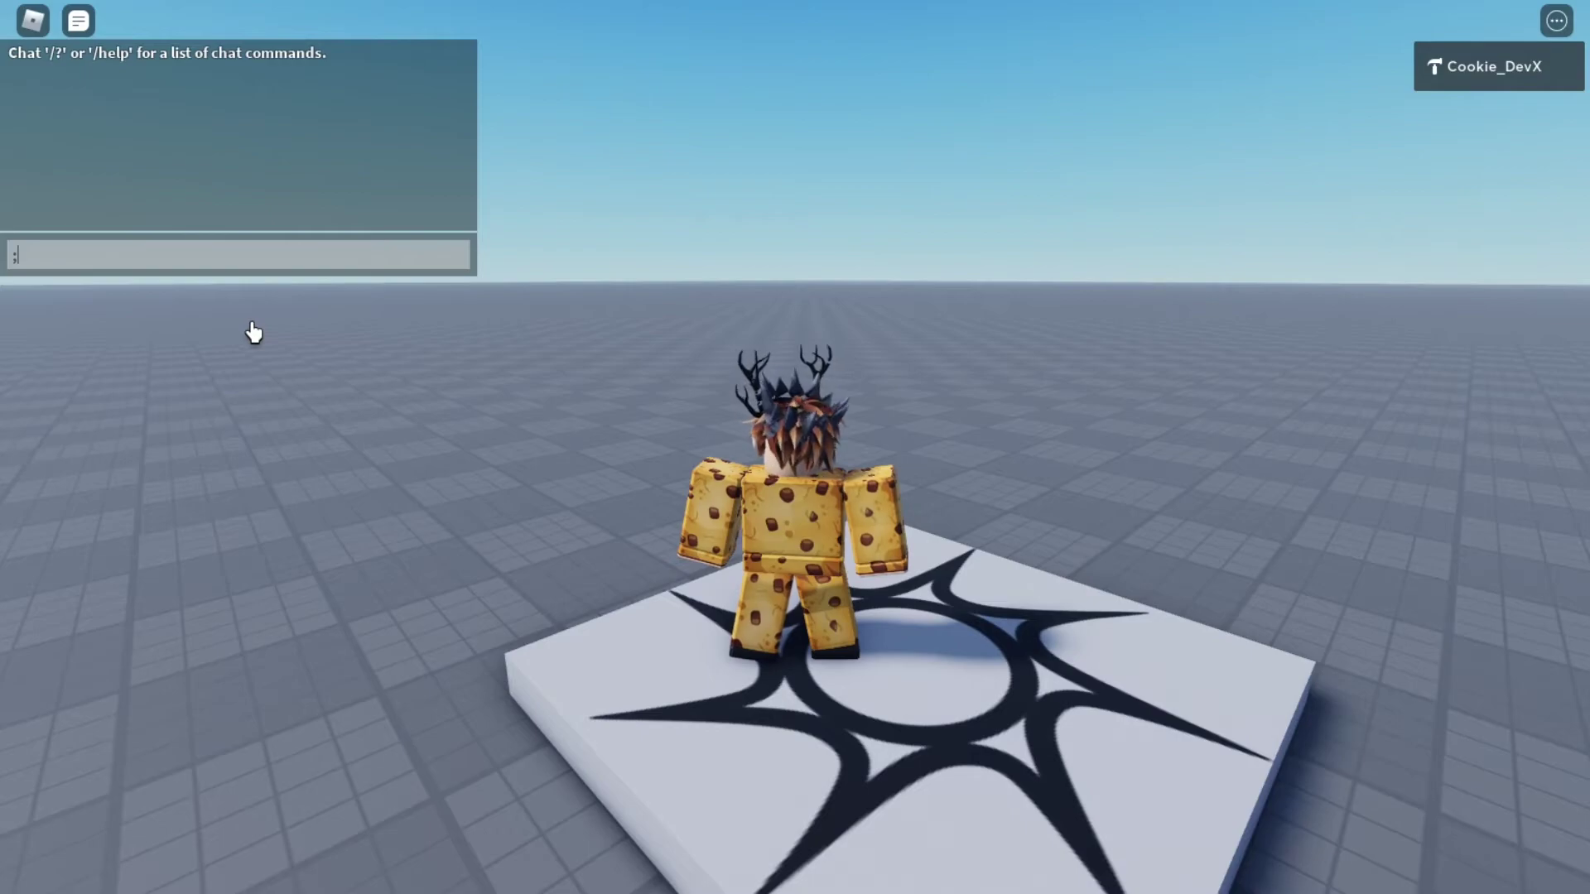
type("cmds")
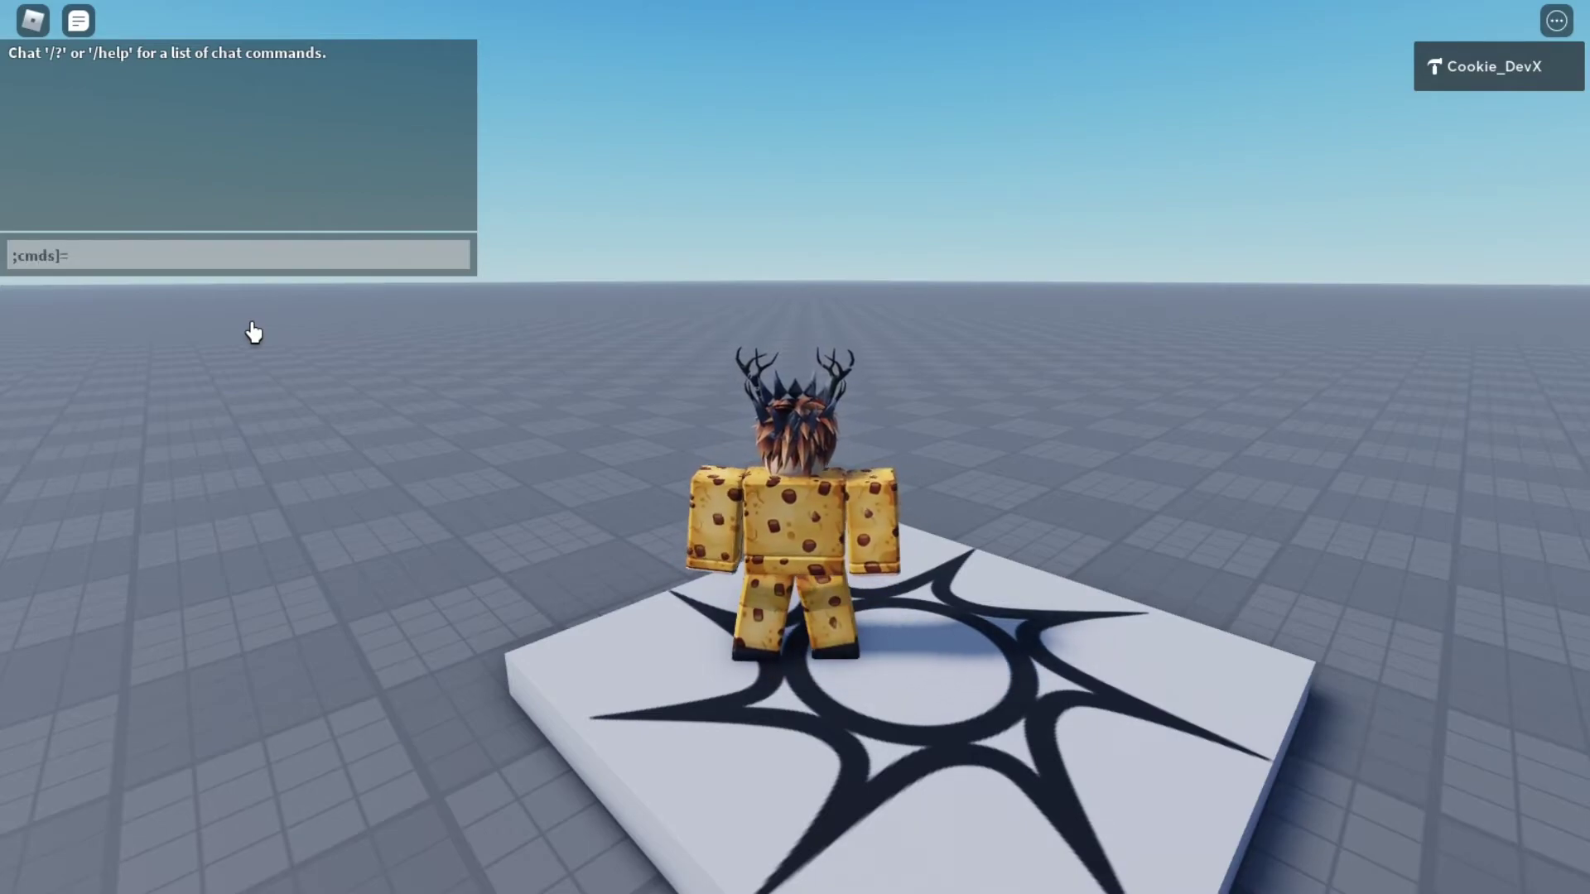
key("Return")
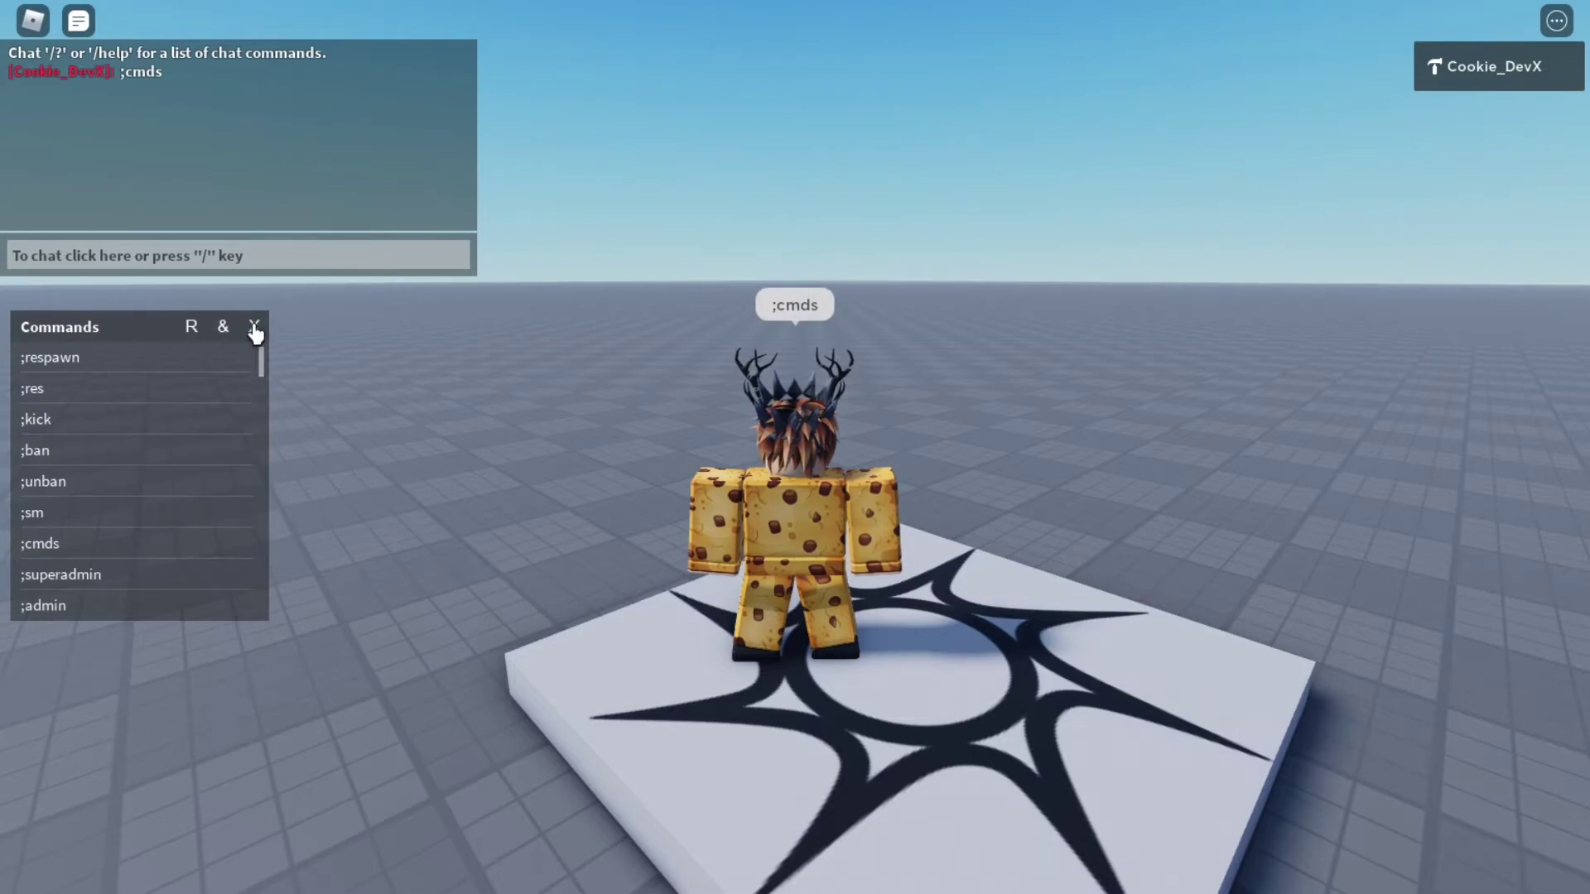
left_click(257, 327)
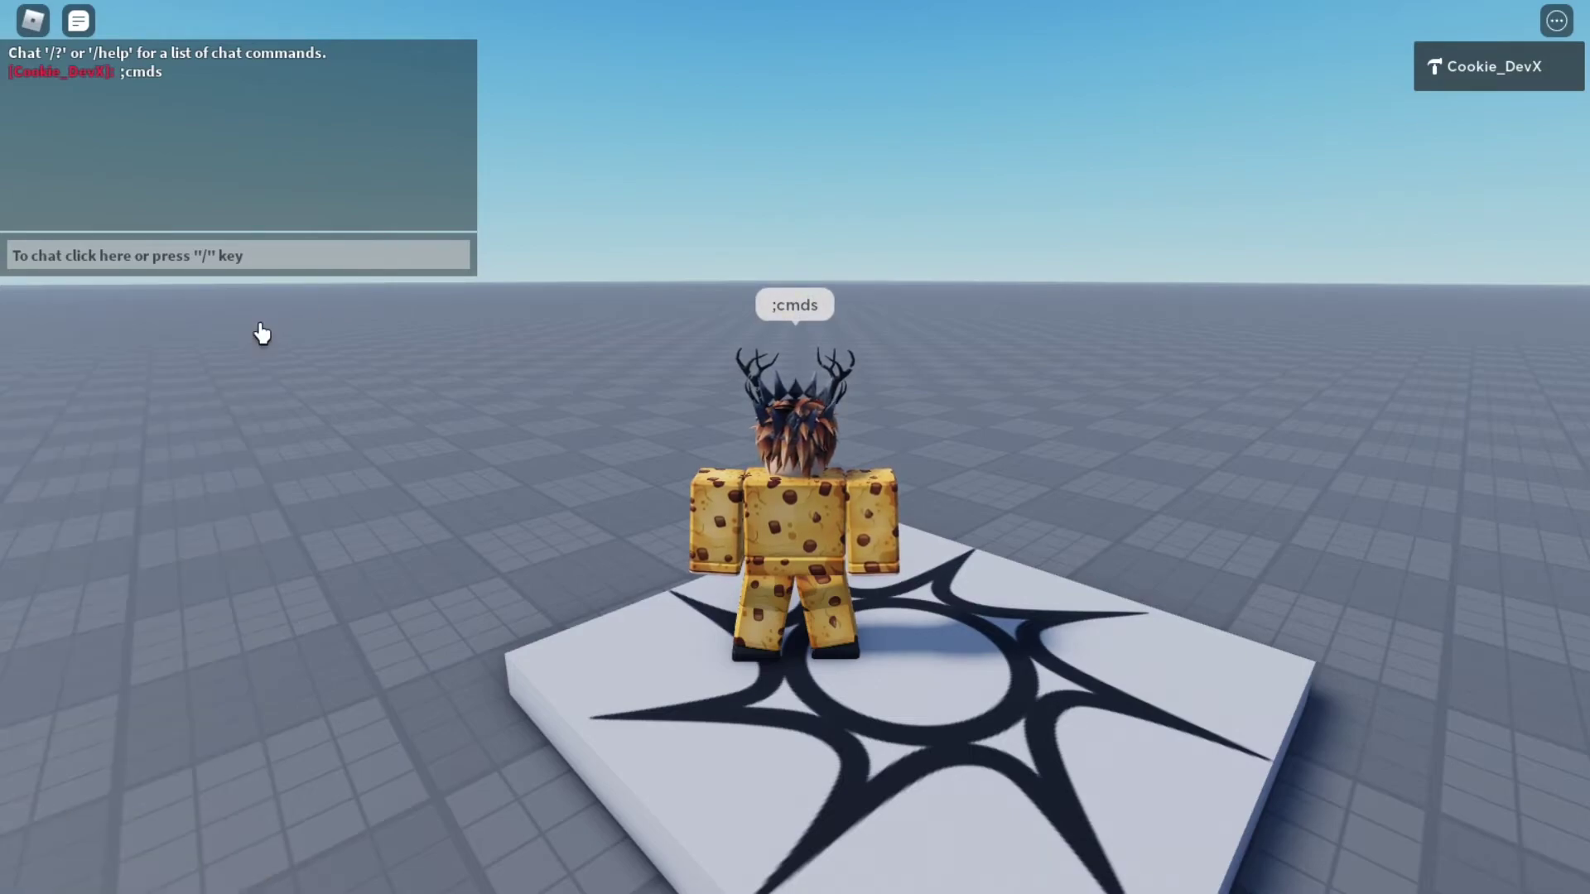
Send "cmds" in chat without the prefix, followed by ";cmds" to reopen the command list.
type("cmds")
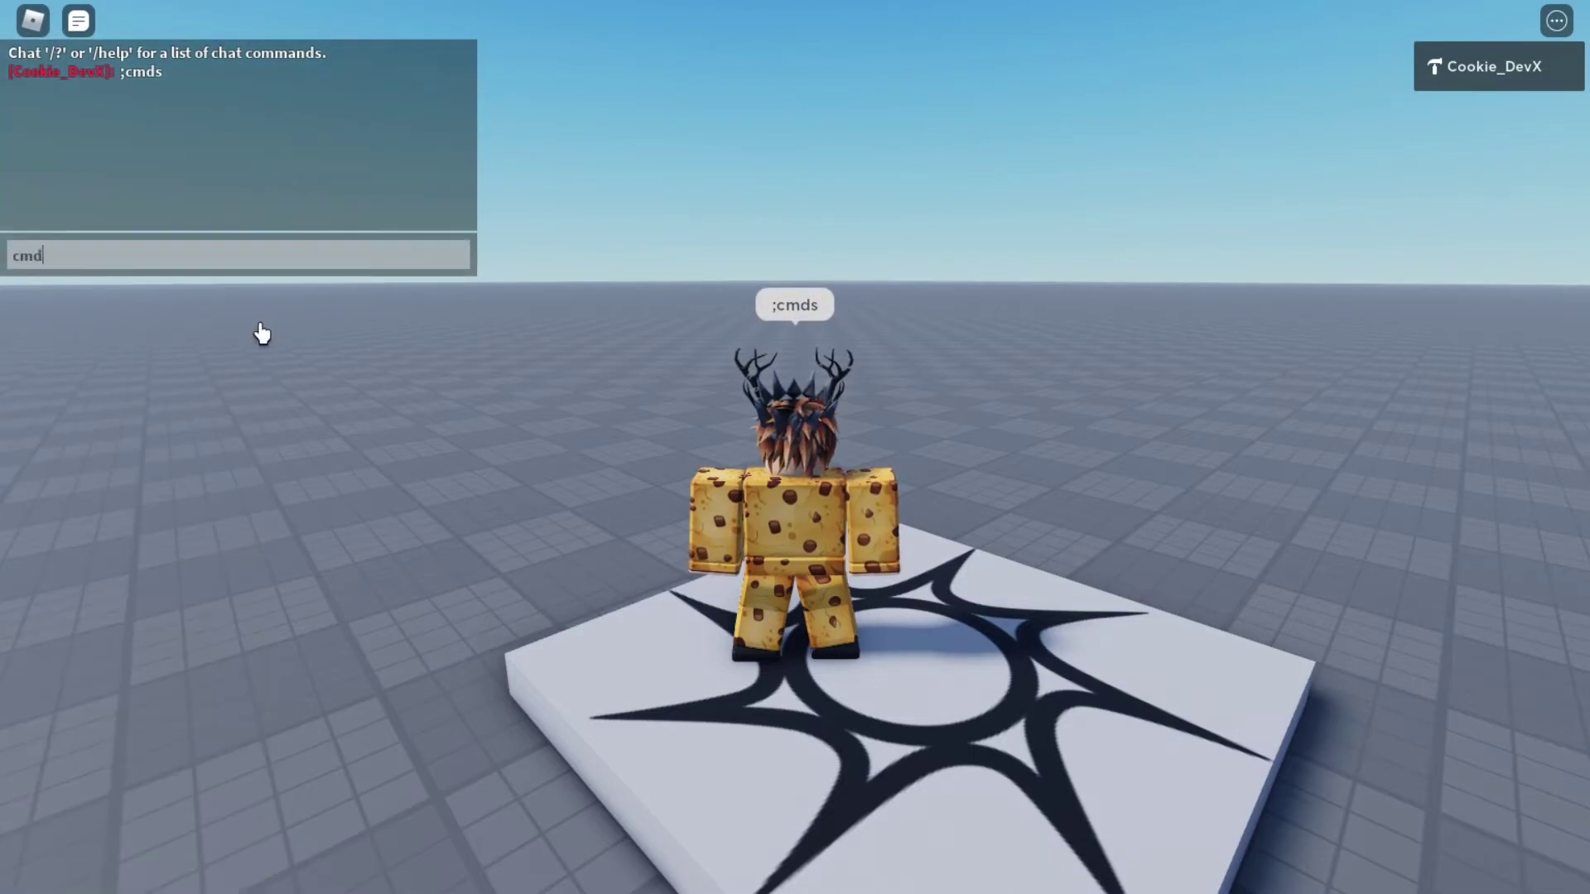
key("Return")
key("slash")
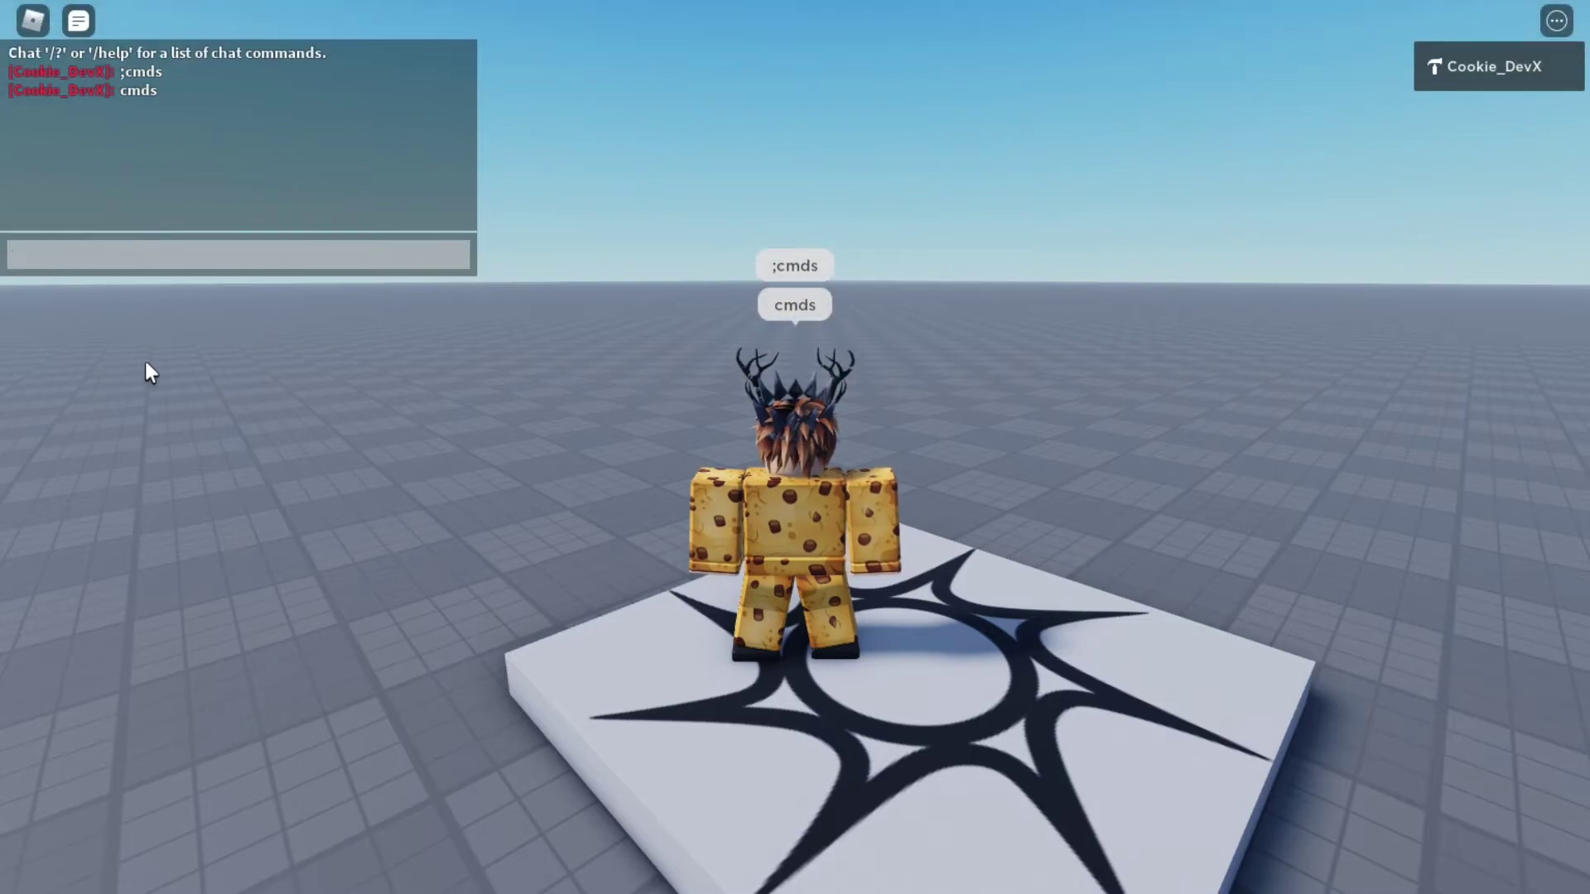
type(";cmds")
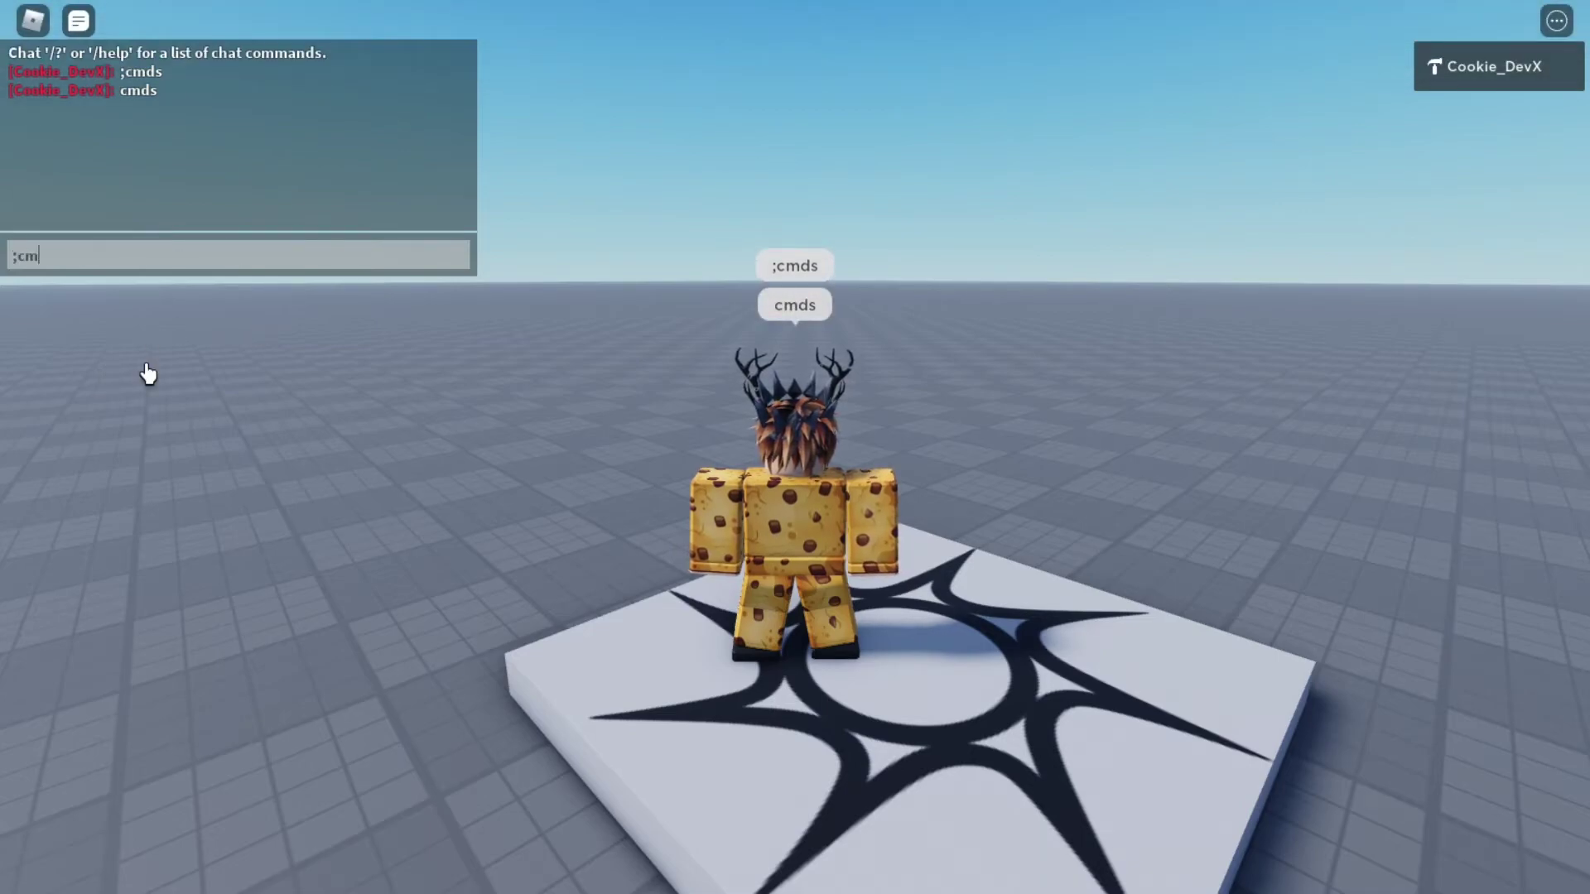
key("Return")
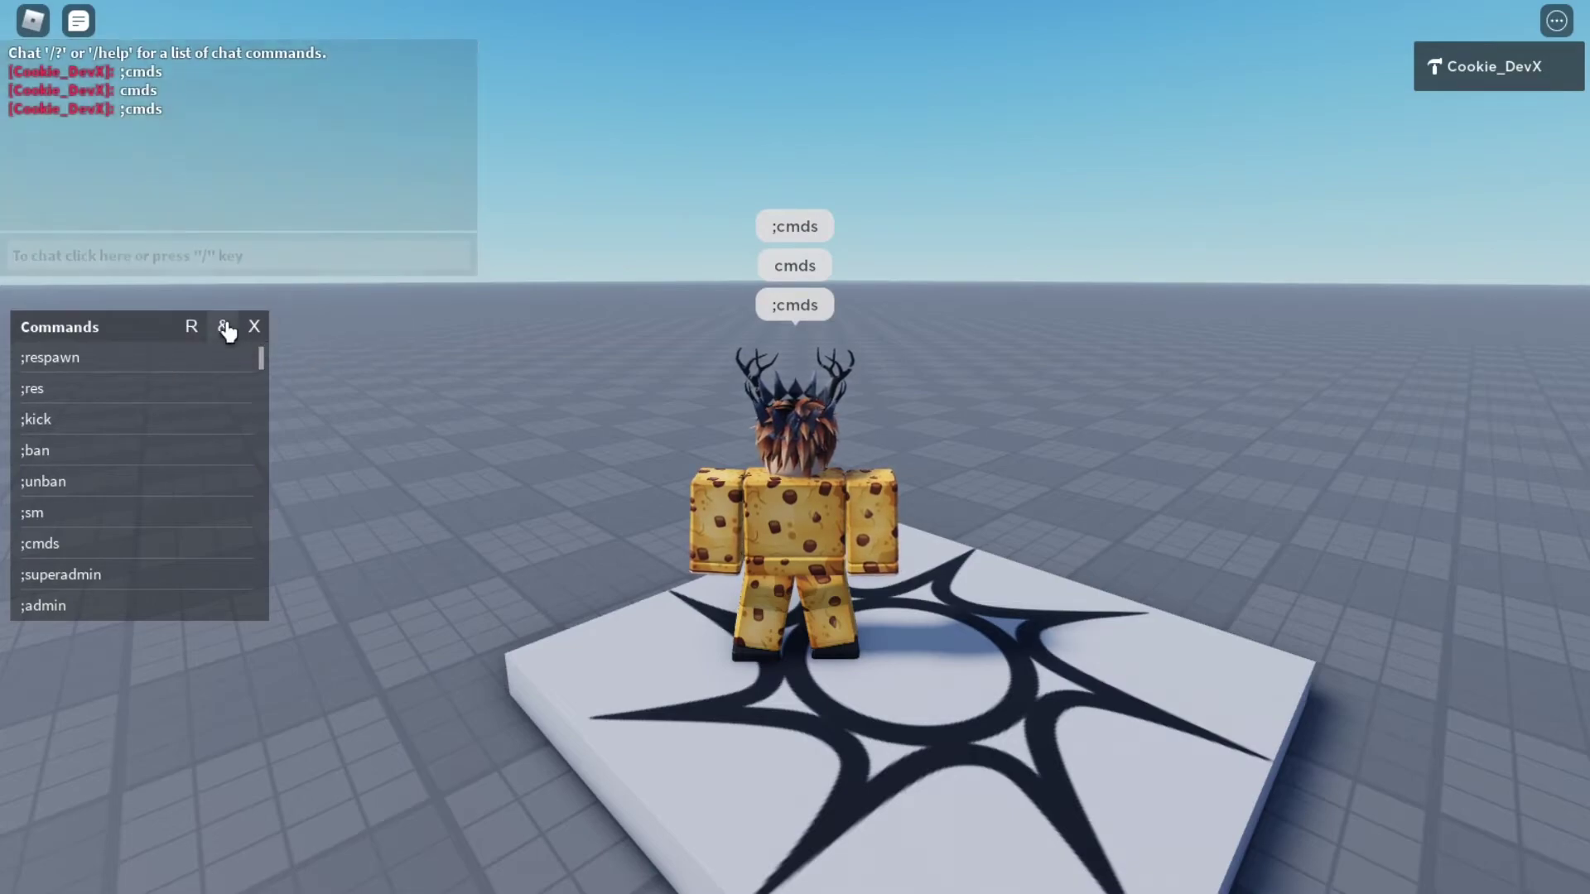
Search the Commands list for "kick" and "ban", clearing each search, and try the list's & and R options.
left_click(142, 335)
type("kick")
key("ctrl+a")
key("BackSpace")
type("ban")
key("ctrl+a")
key("BackSpace")
left_click(221, 338)
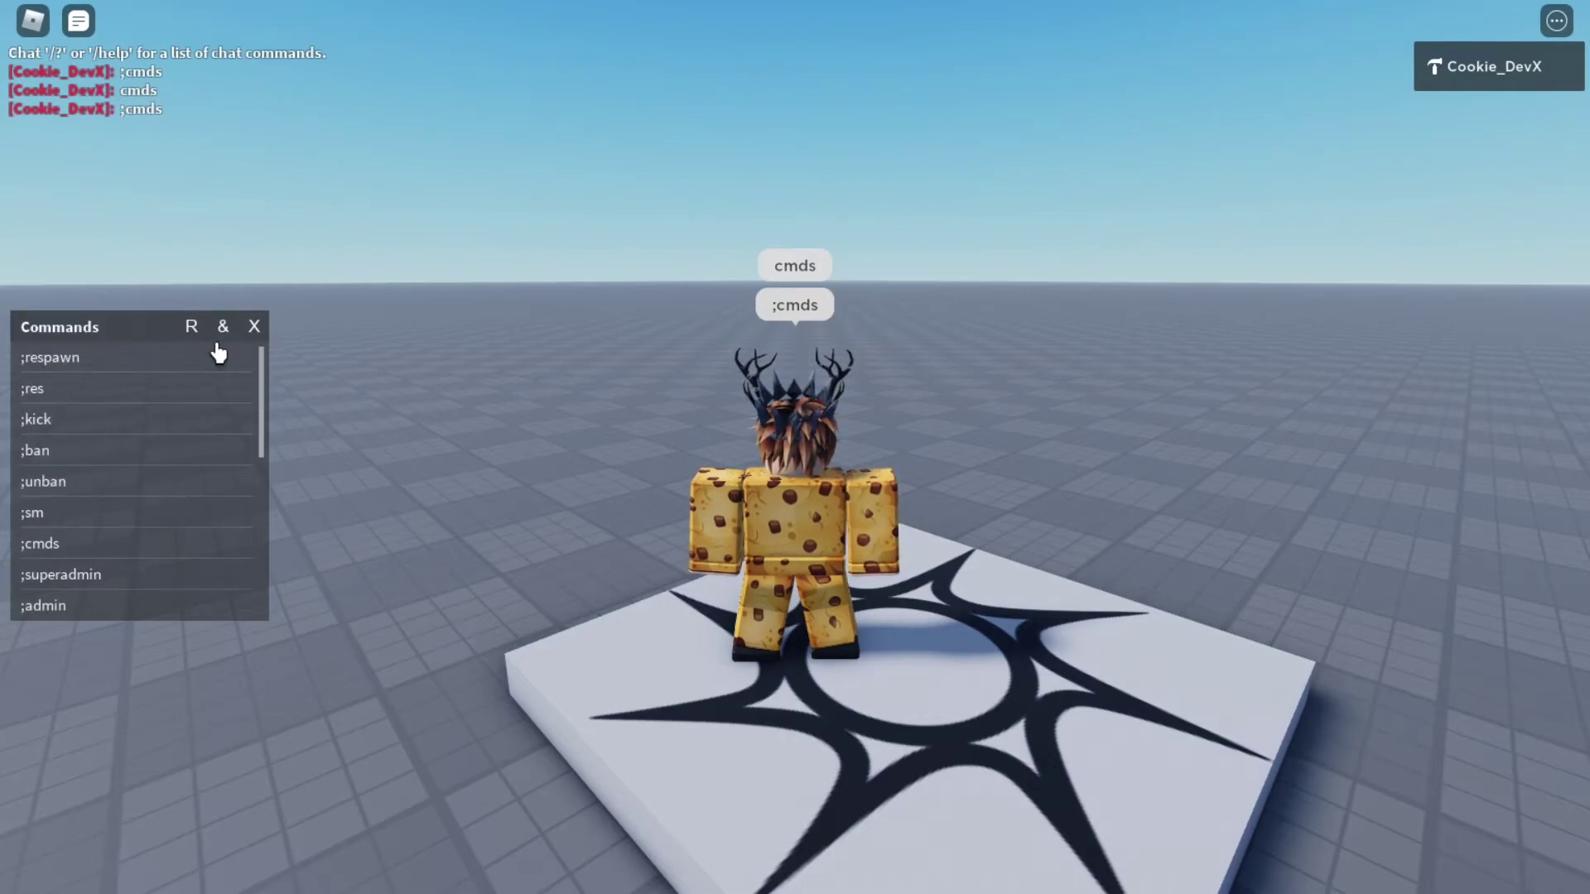
left_click(191, 329)
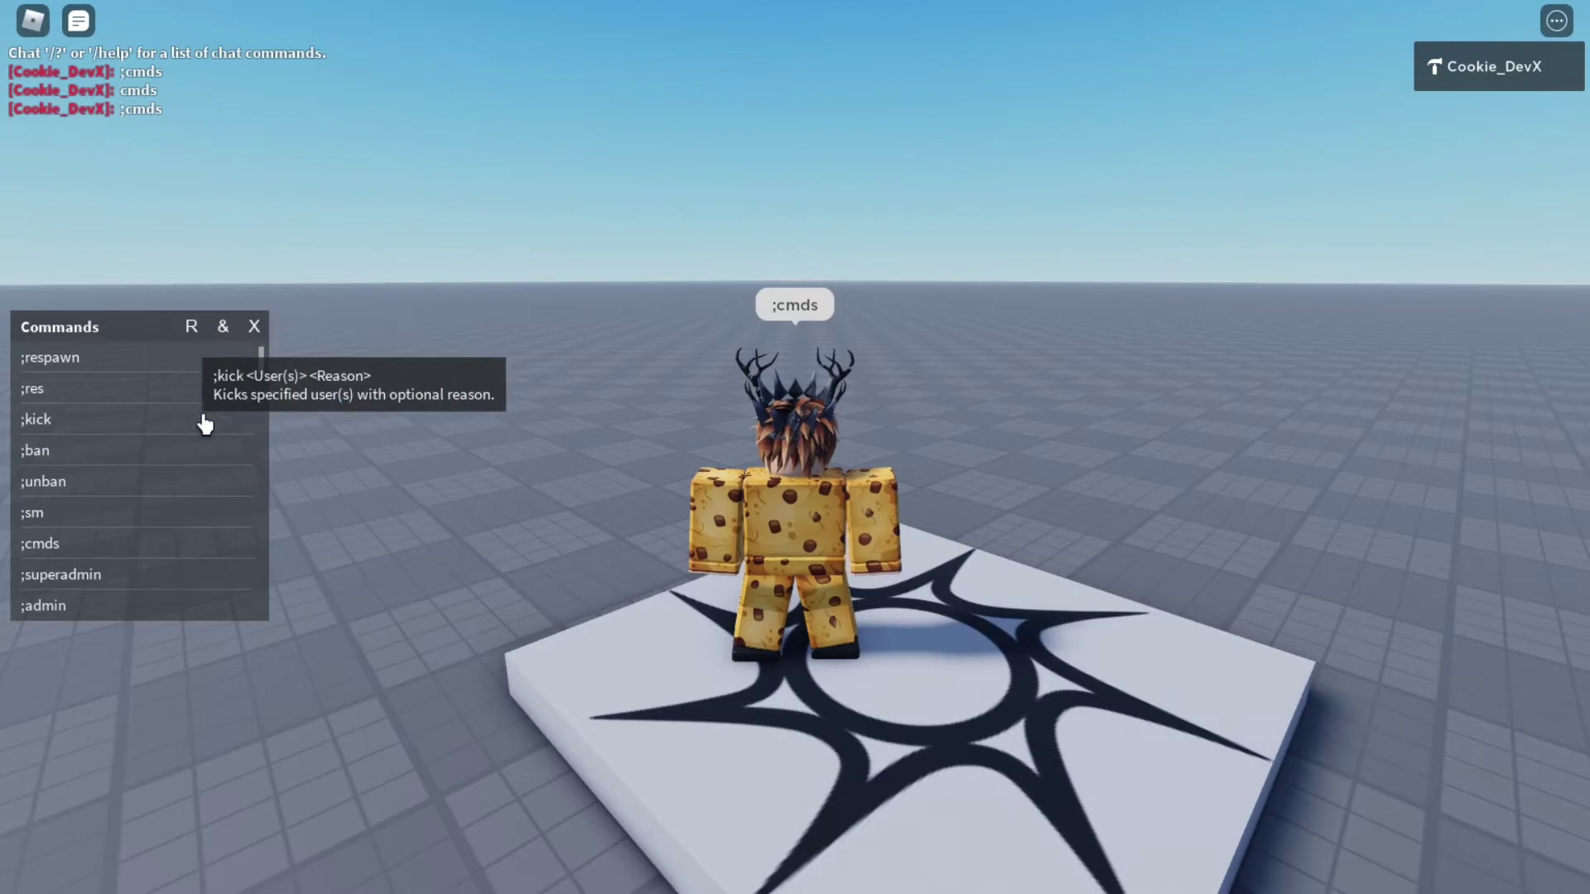
Look through the Commands list down to ;exampleplugin and return to its start.
scroll(205, 424, "down", 10)
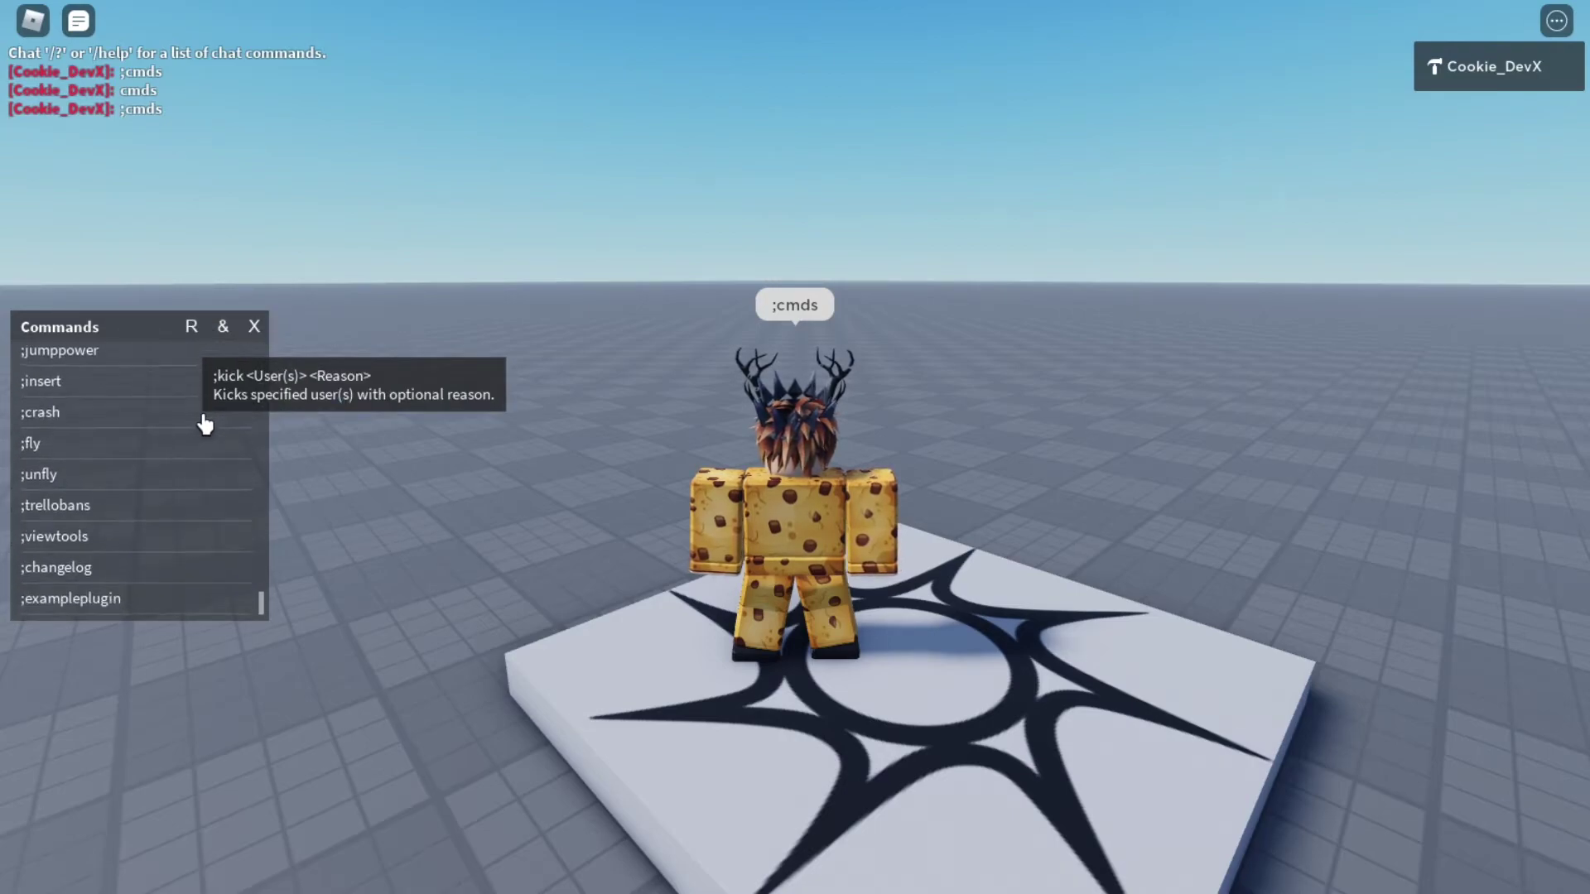
scroll(168, 479, "up", 10)
scroll(168, 484, "up", 3)
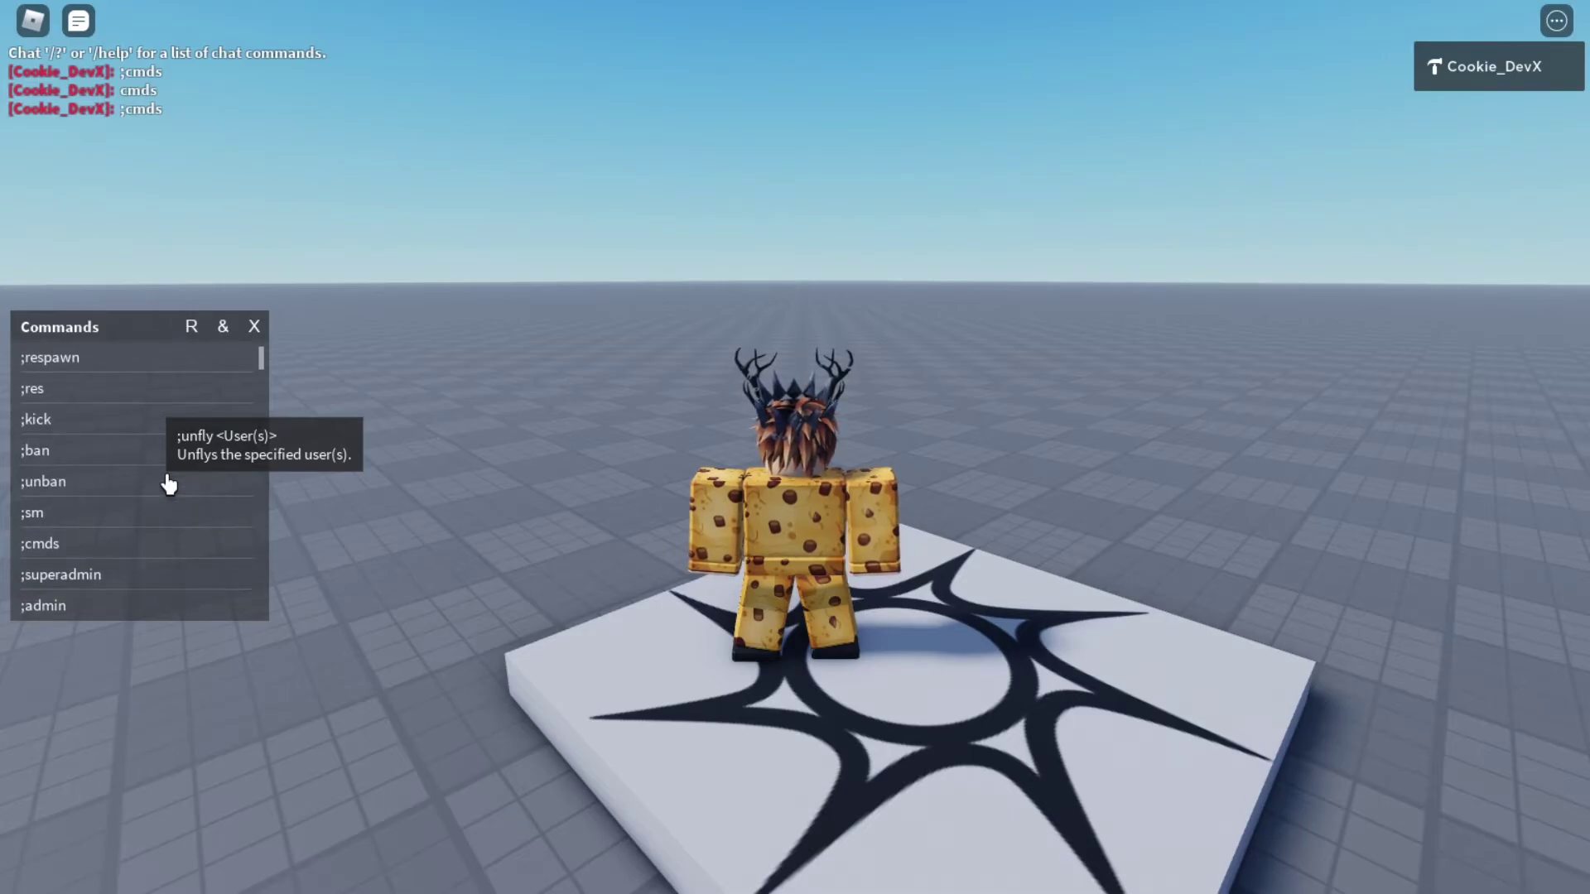
Walk the avatar off the spawn pad and send ";sm Hello! I am speaking for the server right now!" in the game chat.
key("w")
key("a")
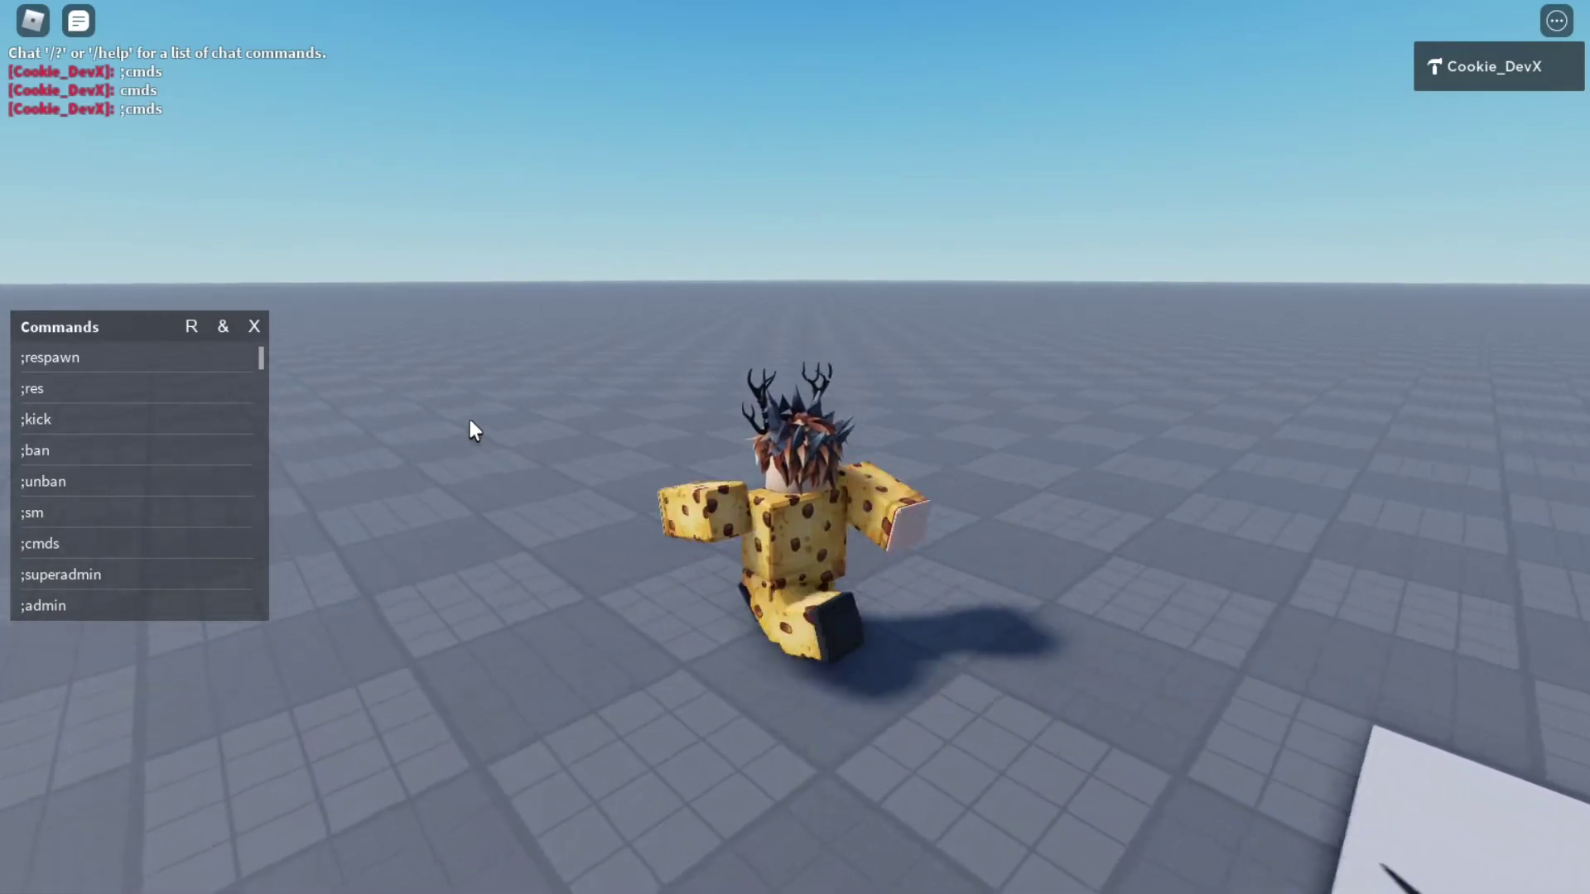
key("slash")
type(";sm Hello! I am speaking f")
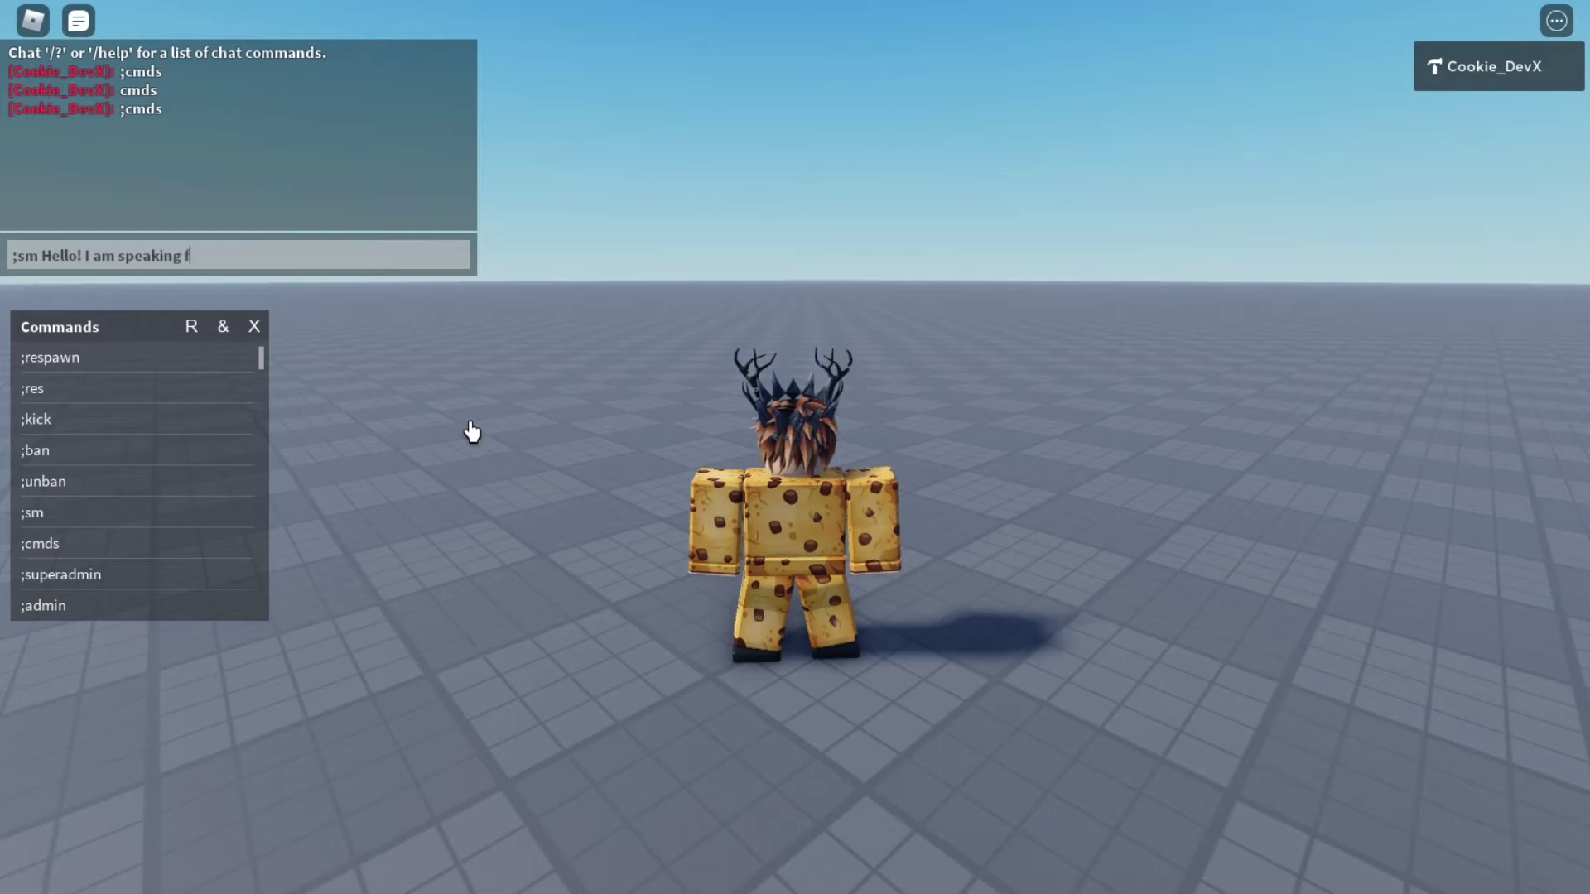
type("or the server right now!")
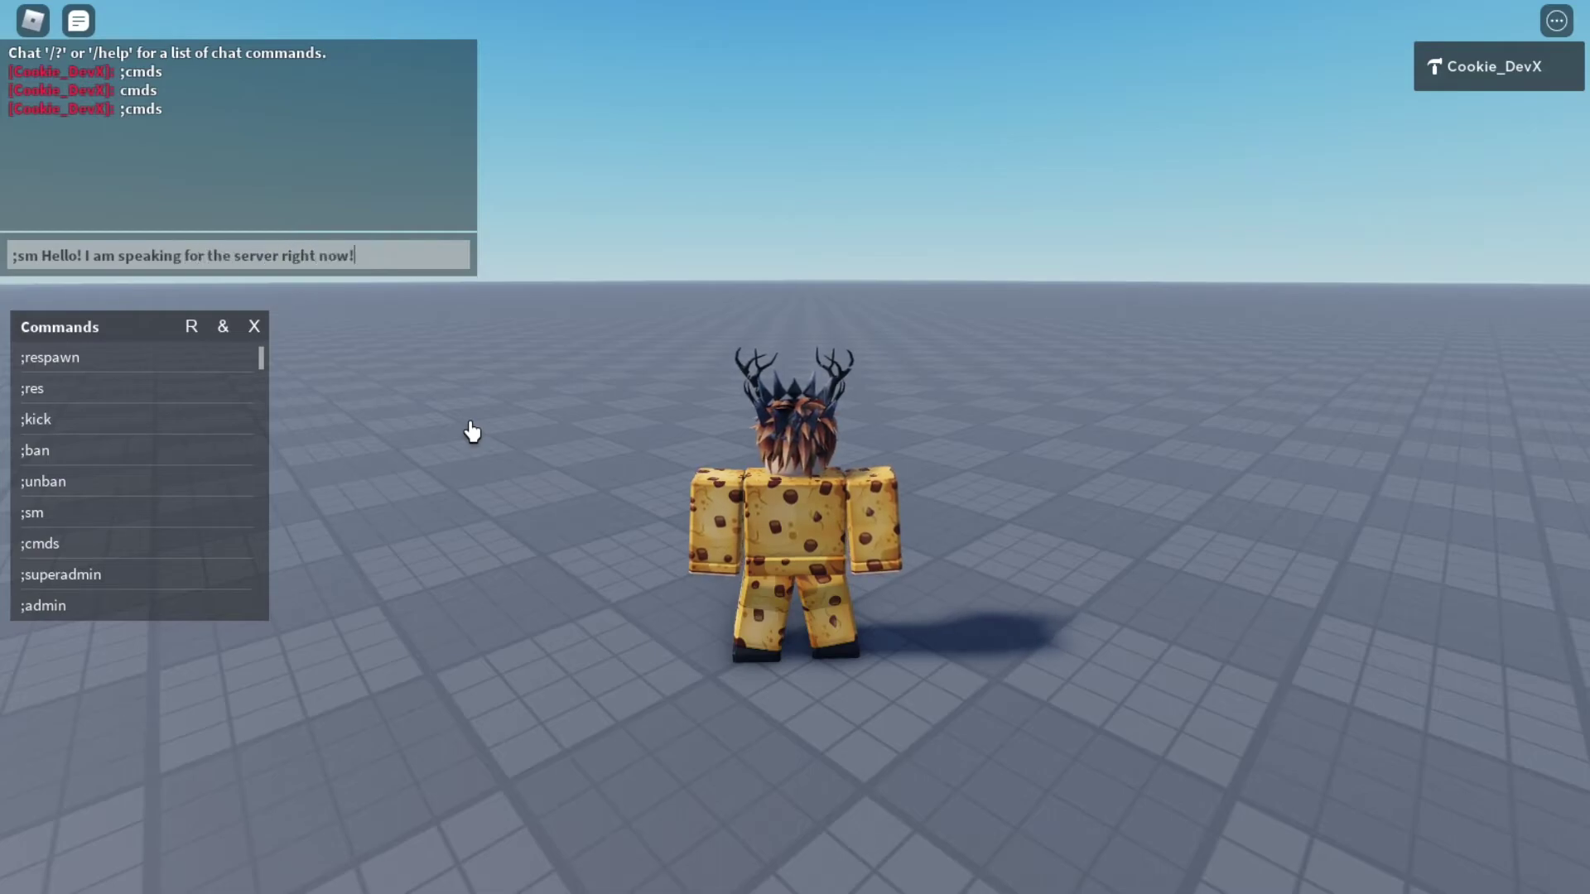
key("Return")
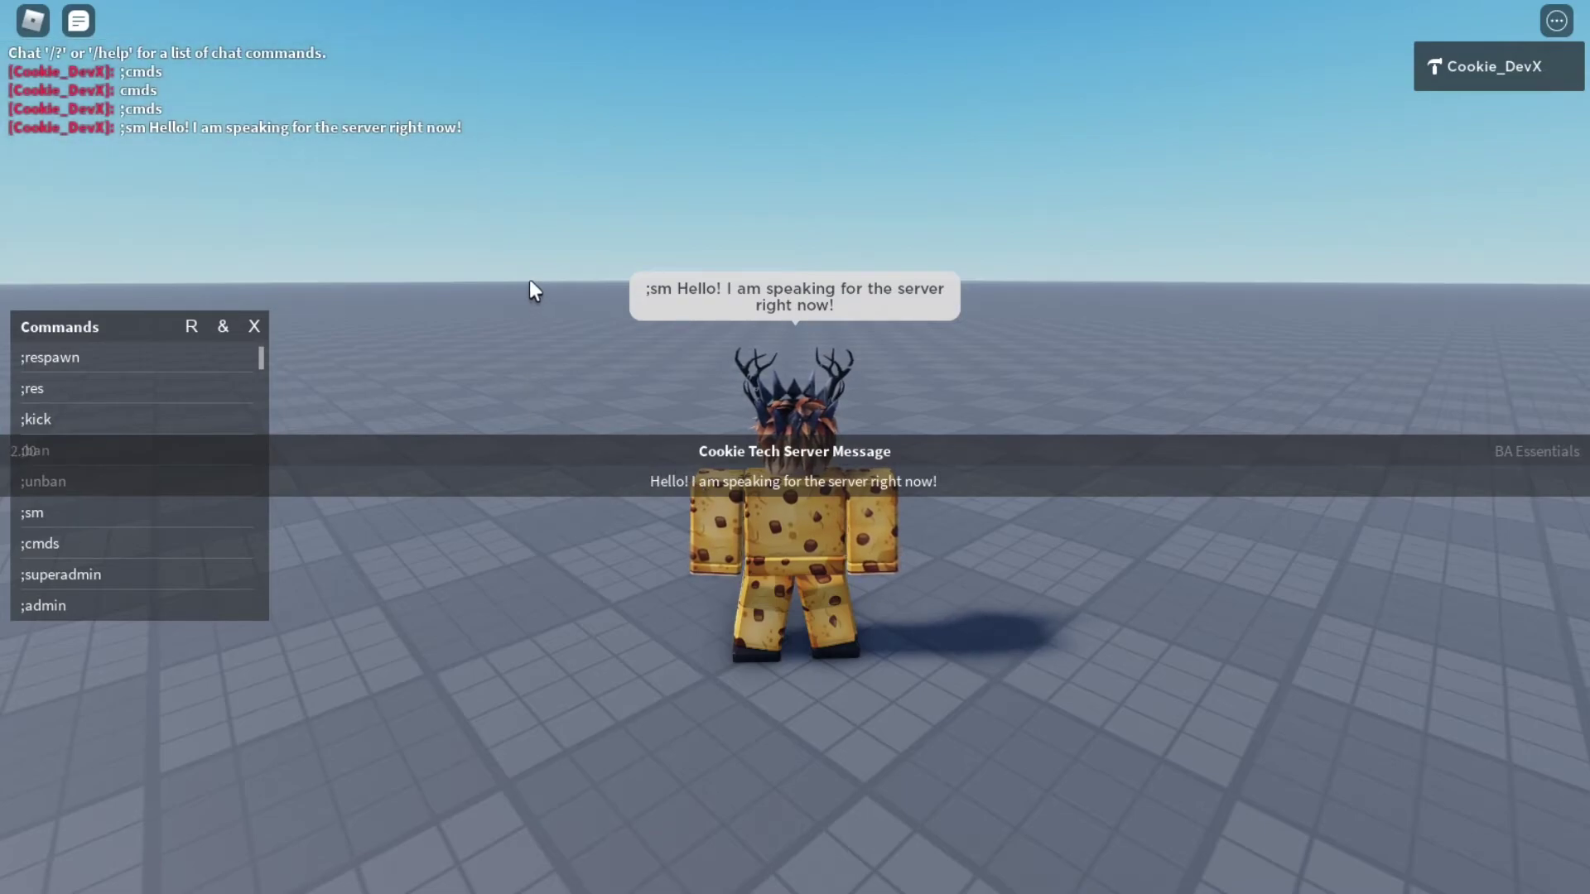
mouse_move(51, 451)
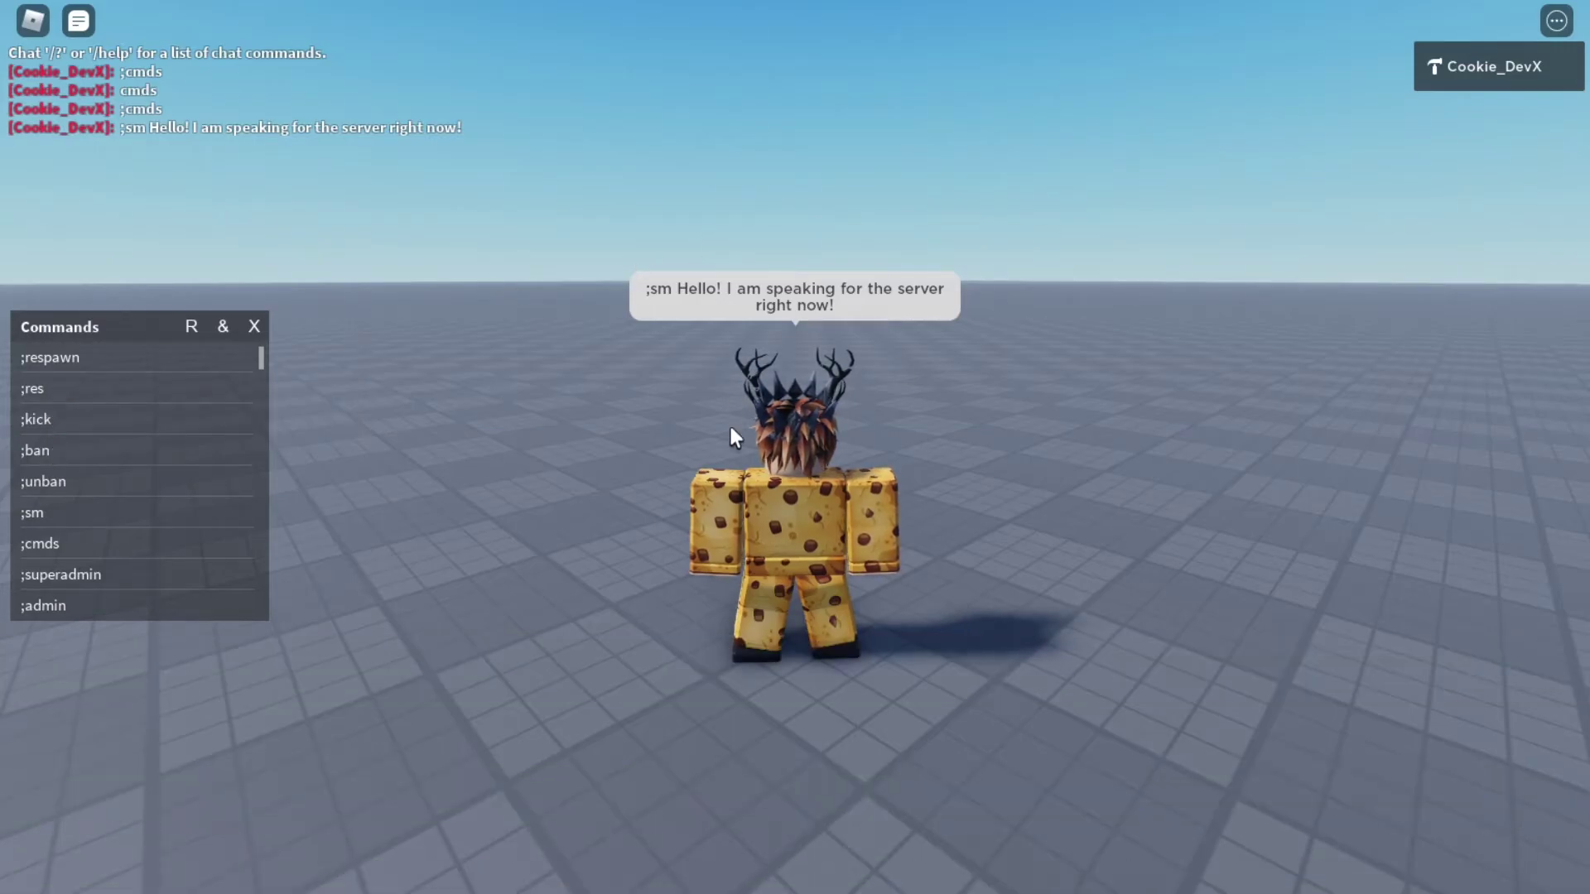
key("w")
key("a")
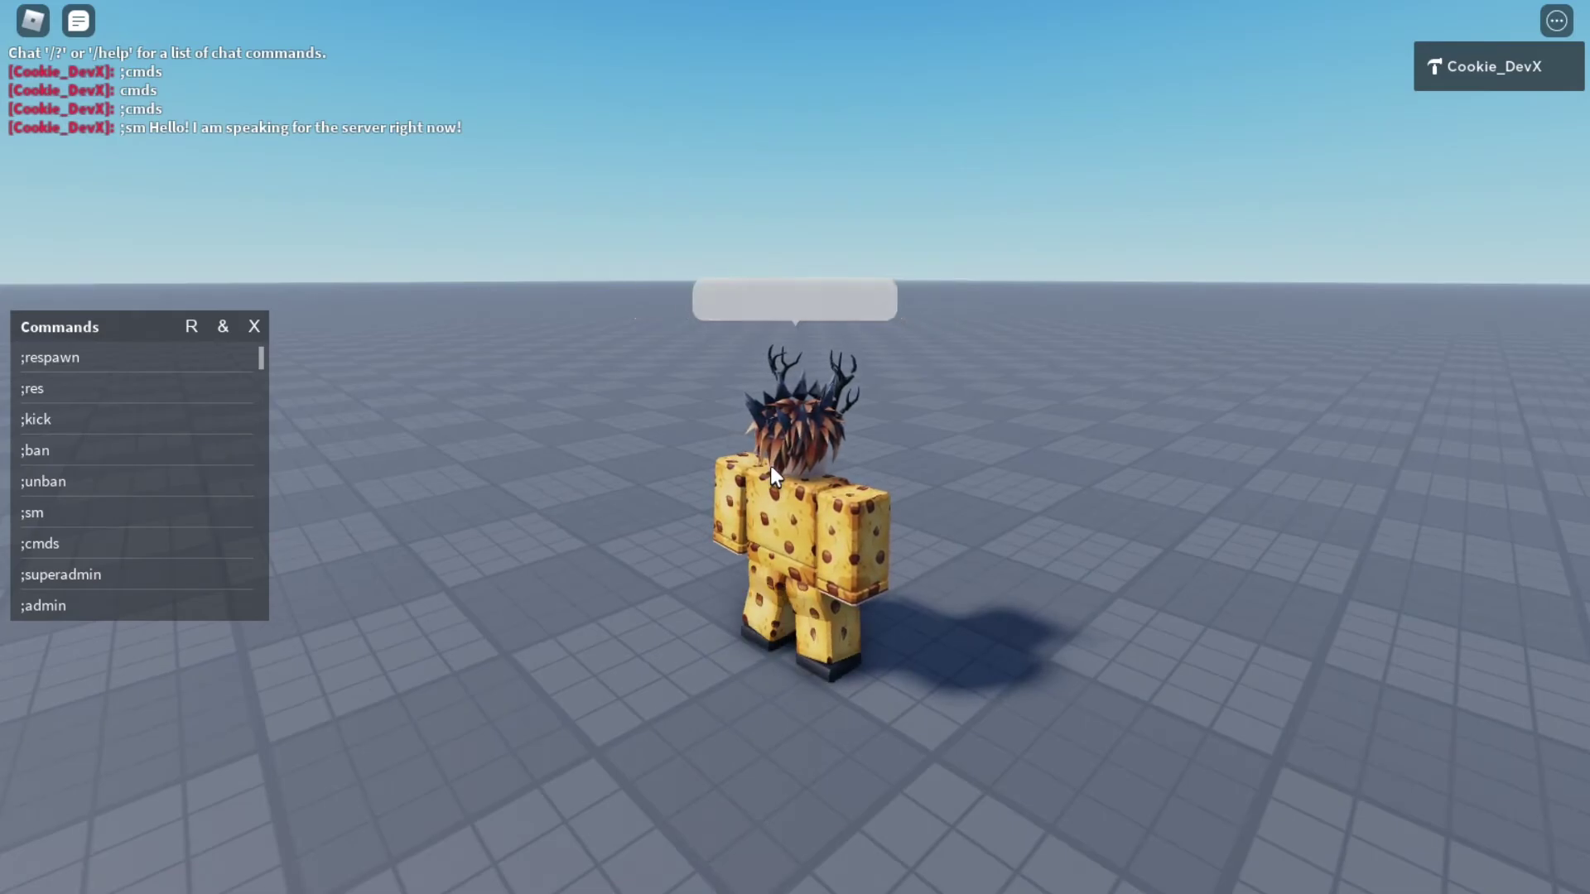
key("s")
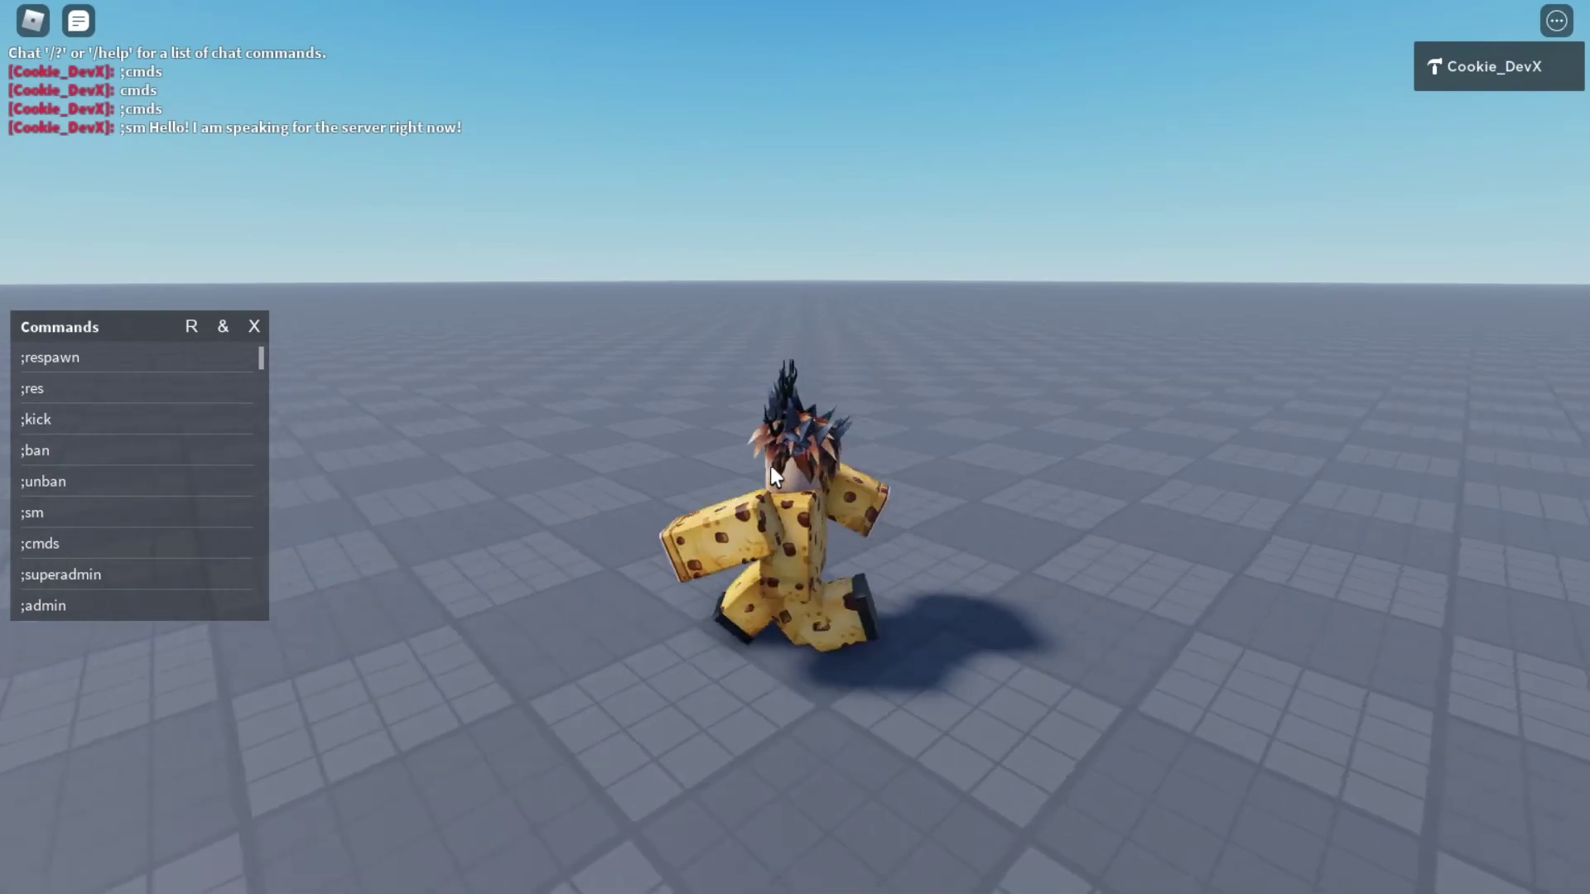
Search the Commands list for "mod" and for "admin", reading the descriptions of the mod and admin commands.
key("slash")
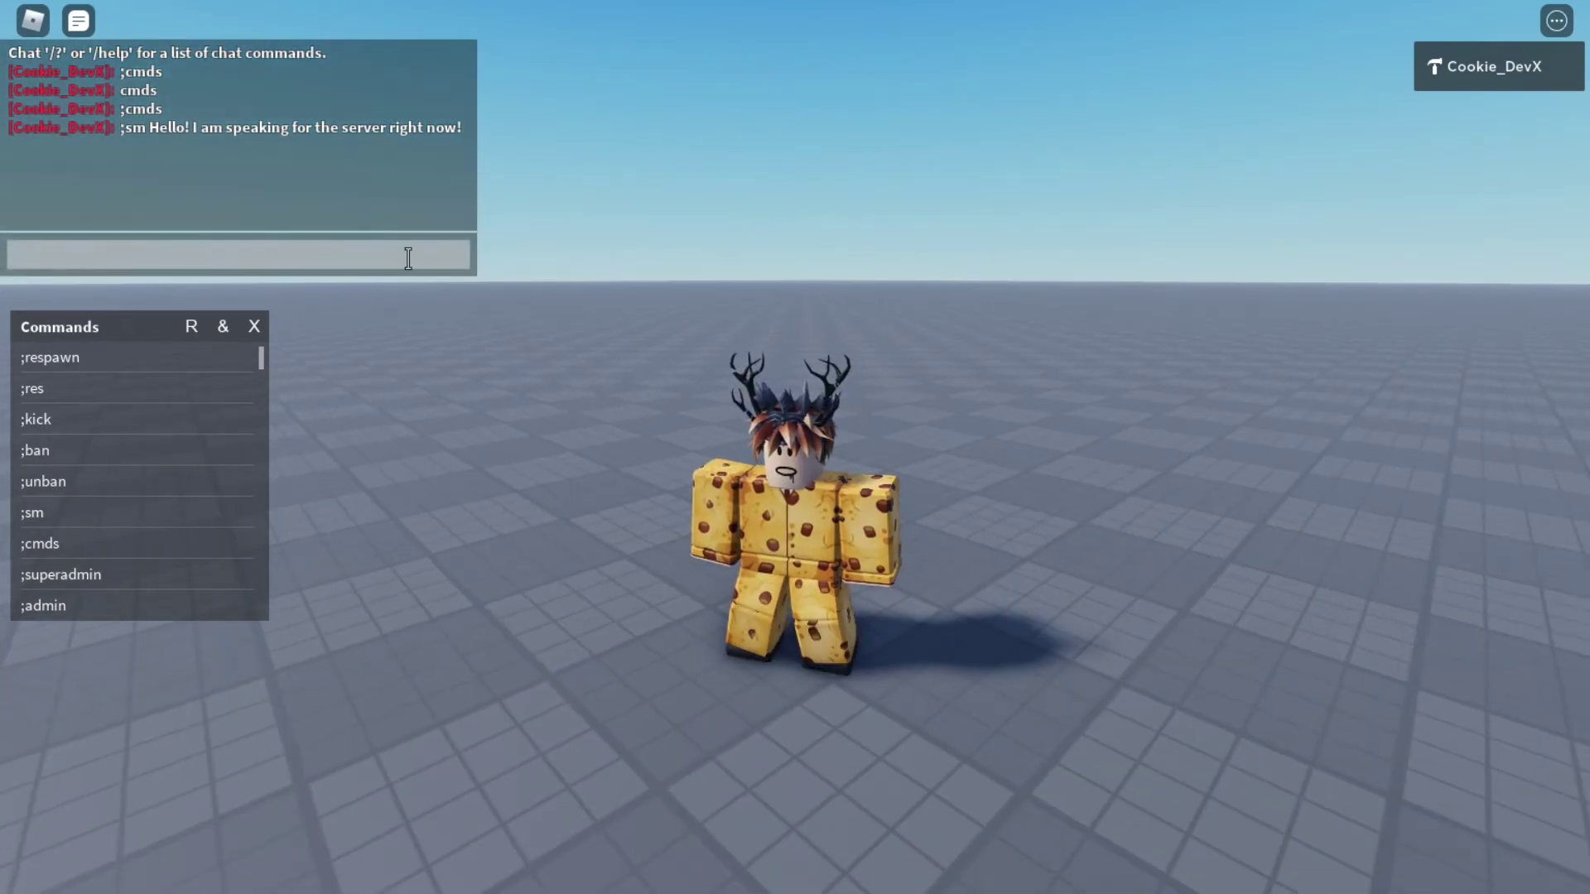
left_click(210, 323)
left_click(145, 321)
type("mod")
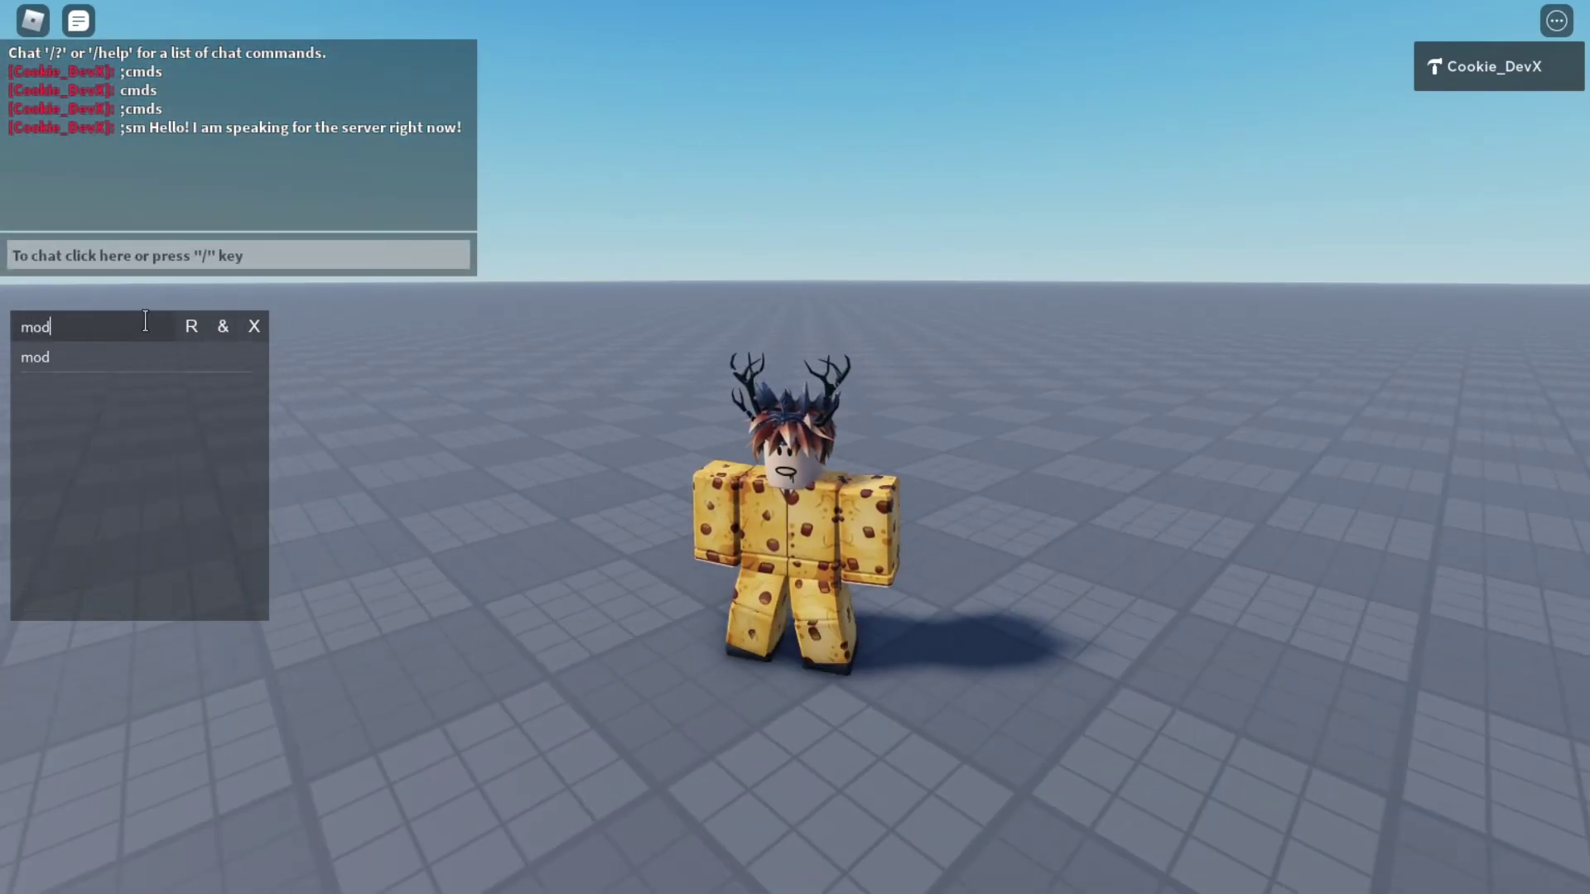
mouse_move(50, 359)
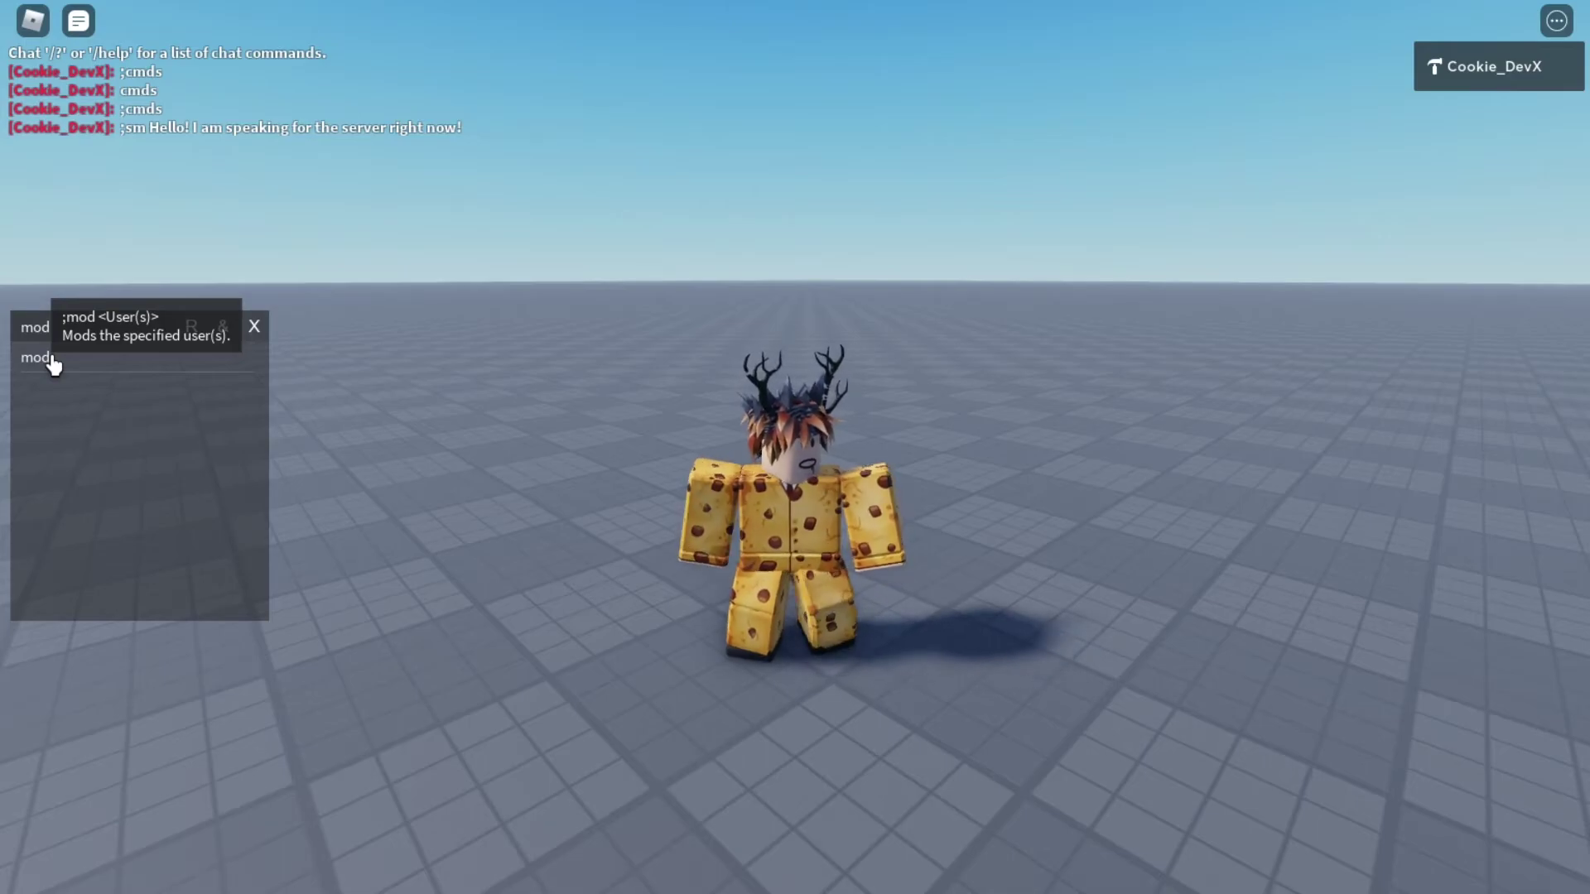
left_click(83, 331)
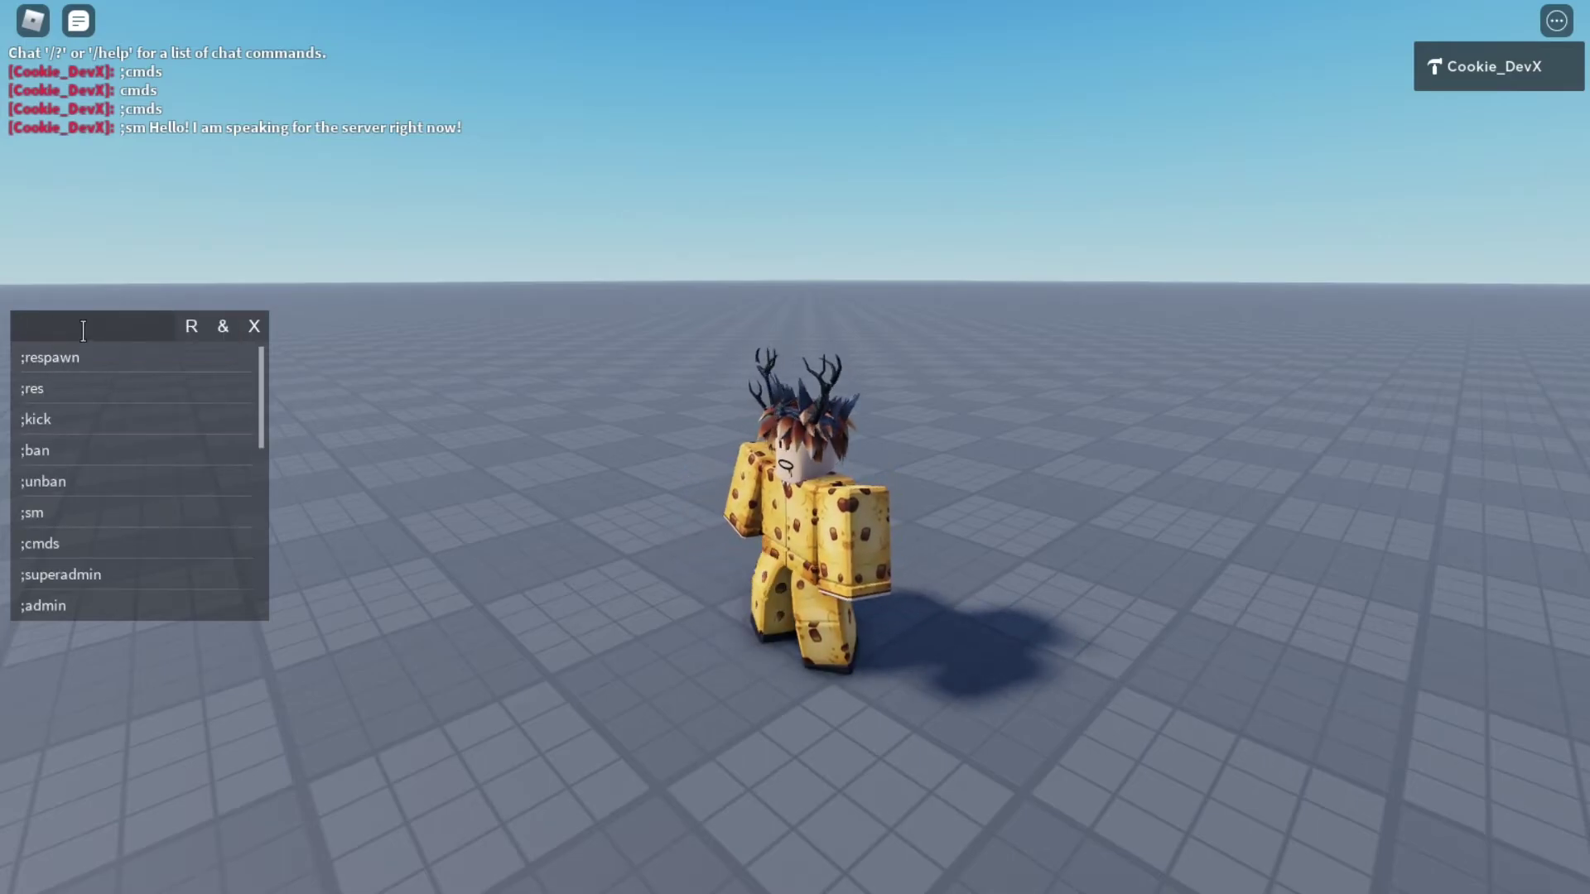
type("admin")
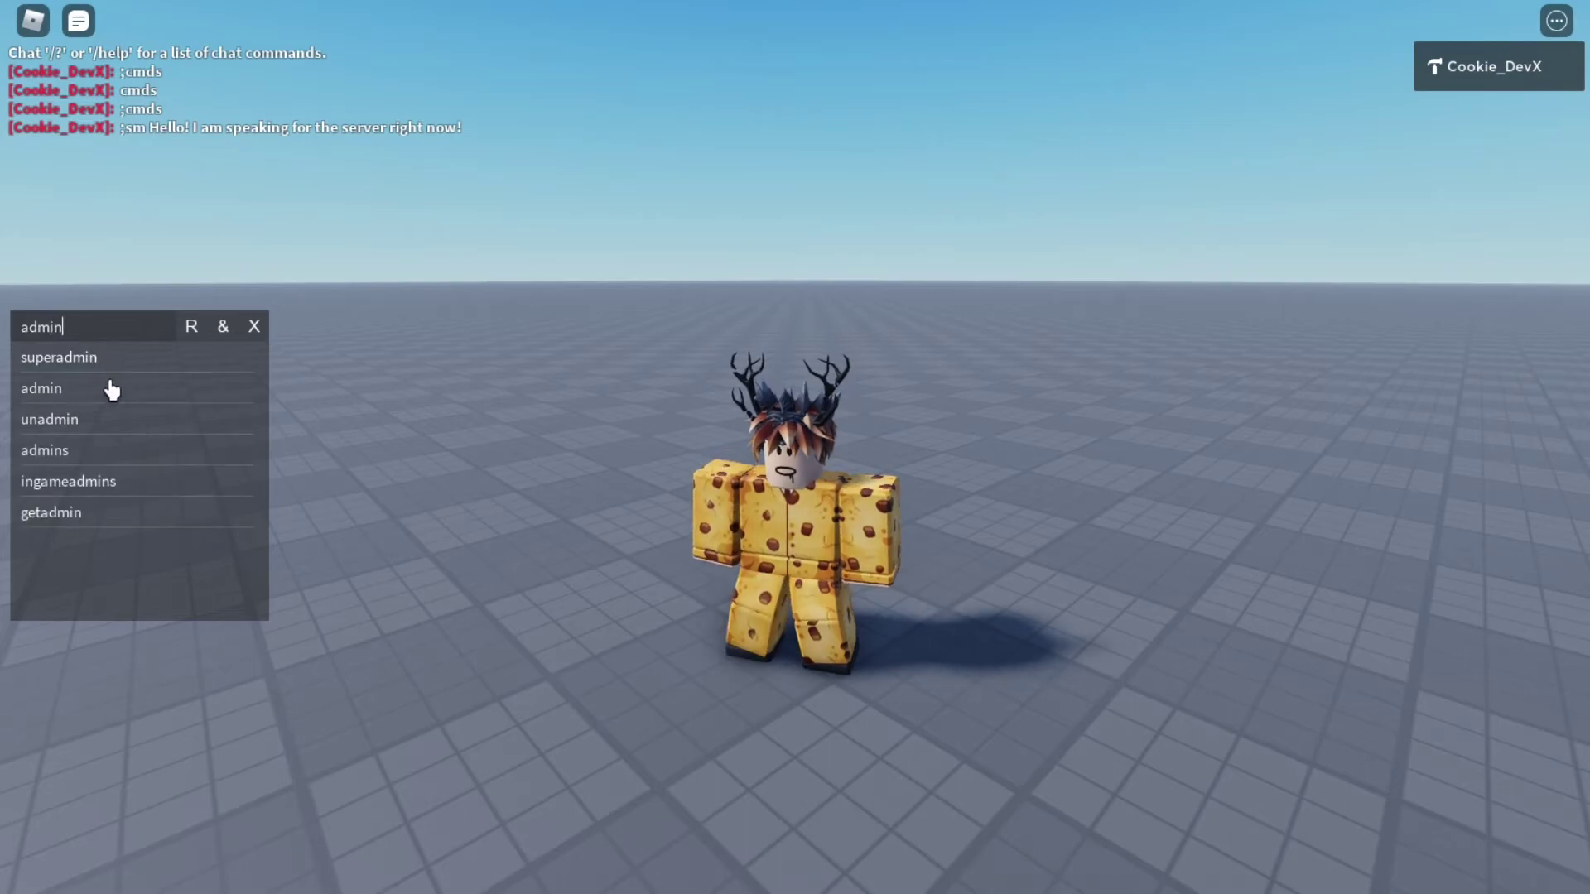
mouse_move(71, 401)
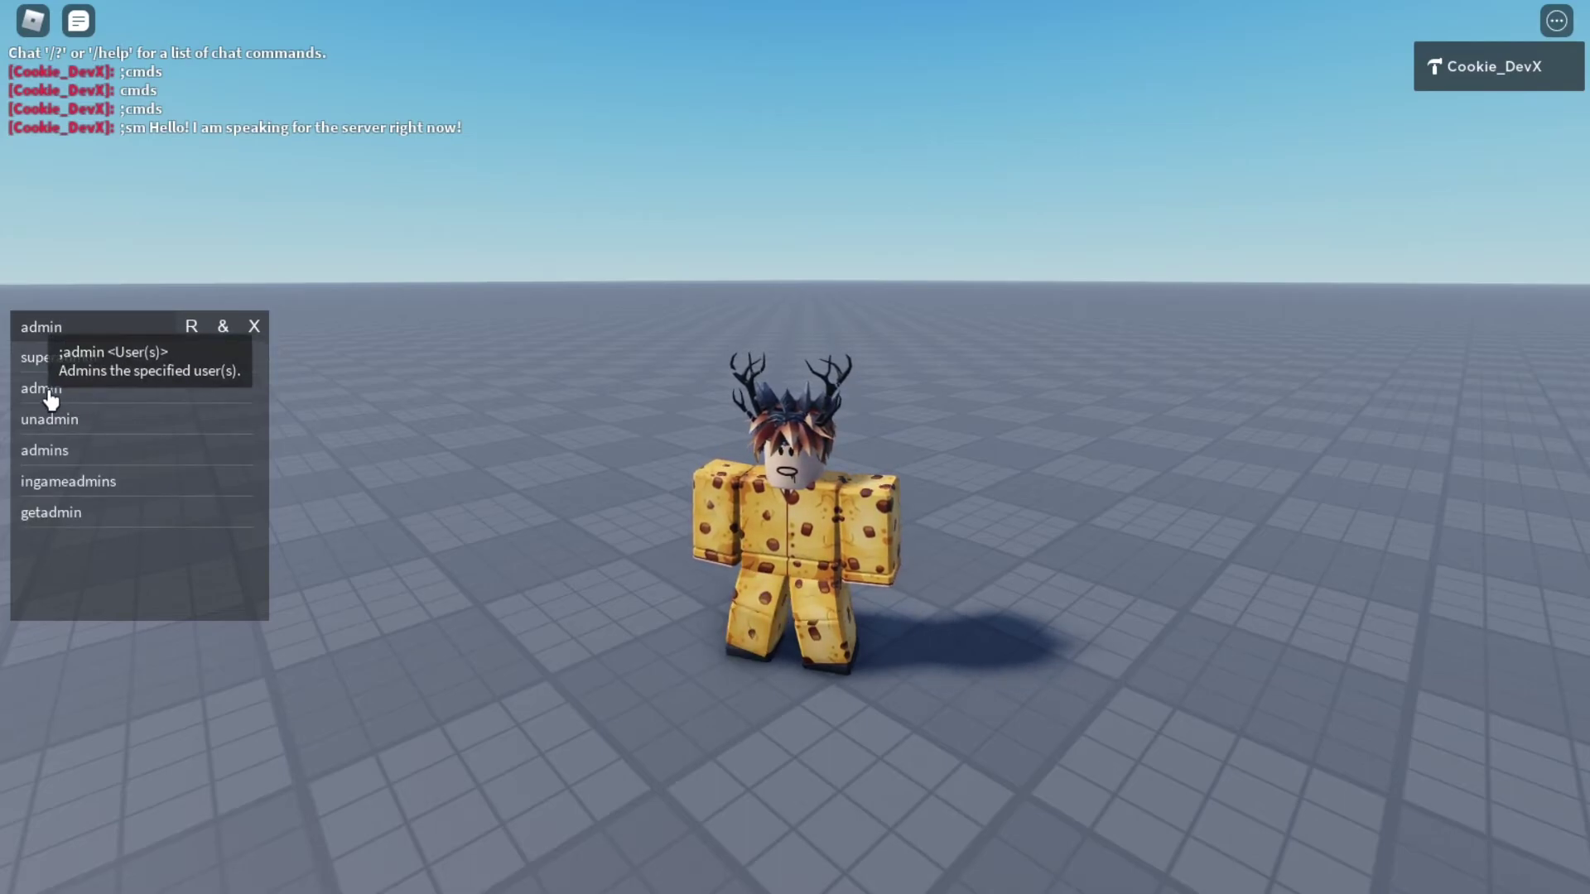
Search the Commands list for "head", clear it, and search for "supe" to find the superadmin command.
left_click(33, 328)
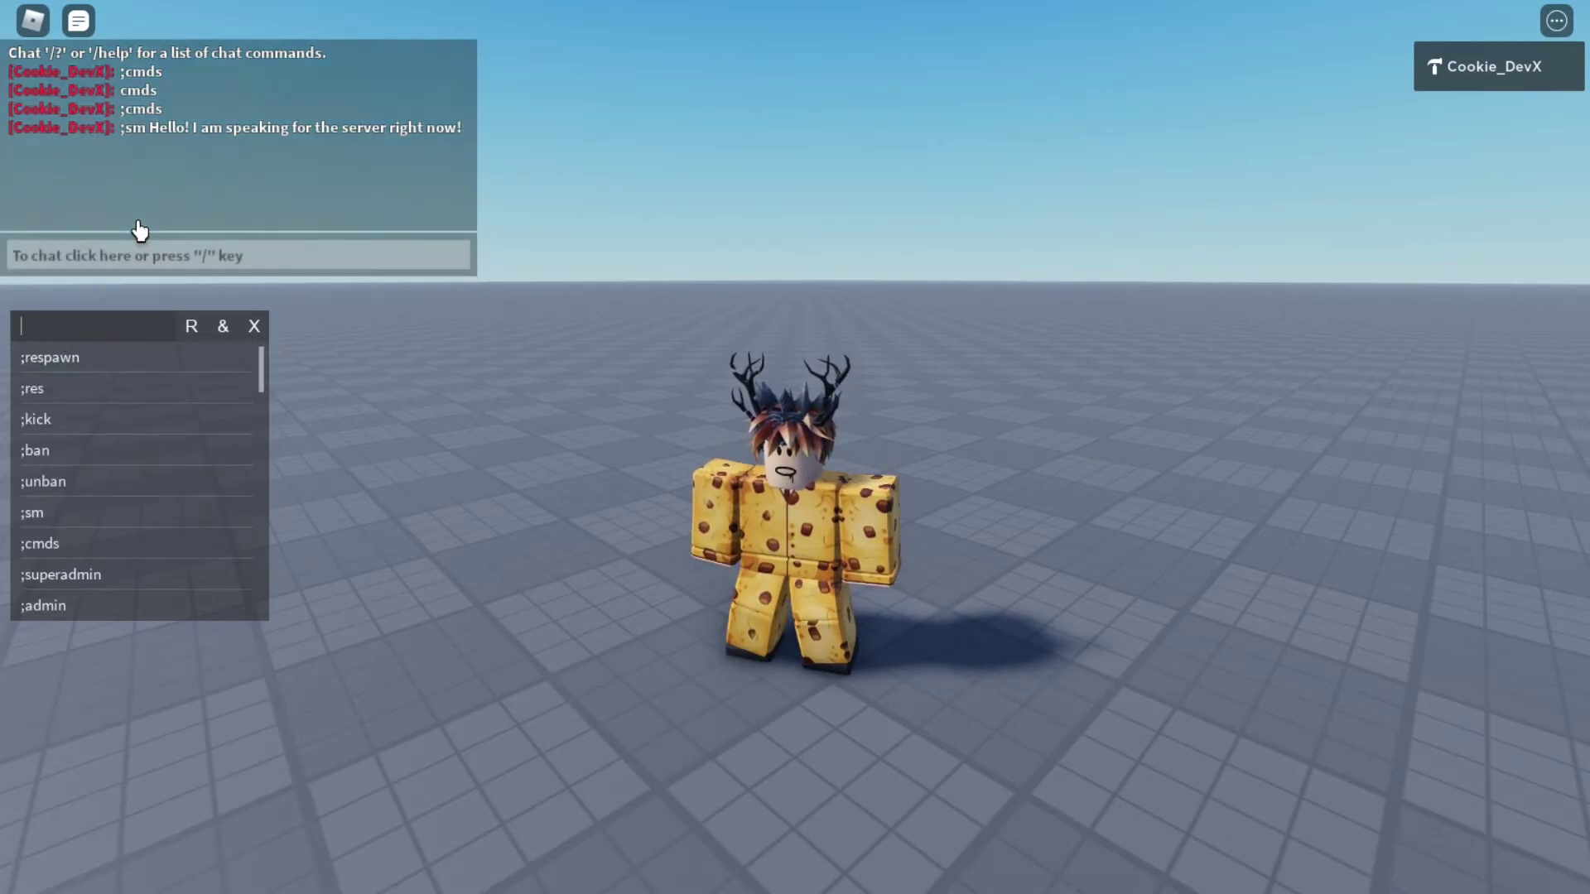
type("head")
key("BackSpace")
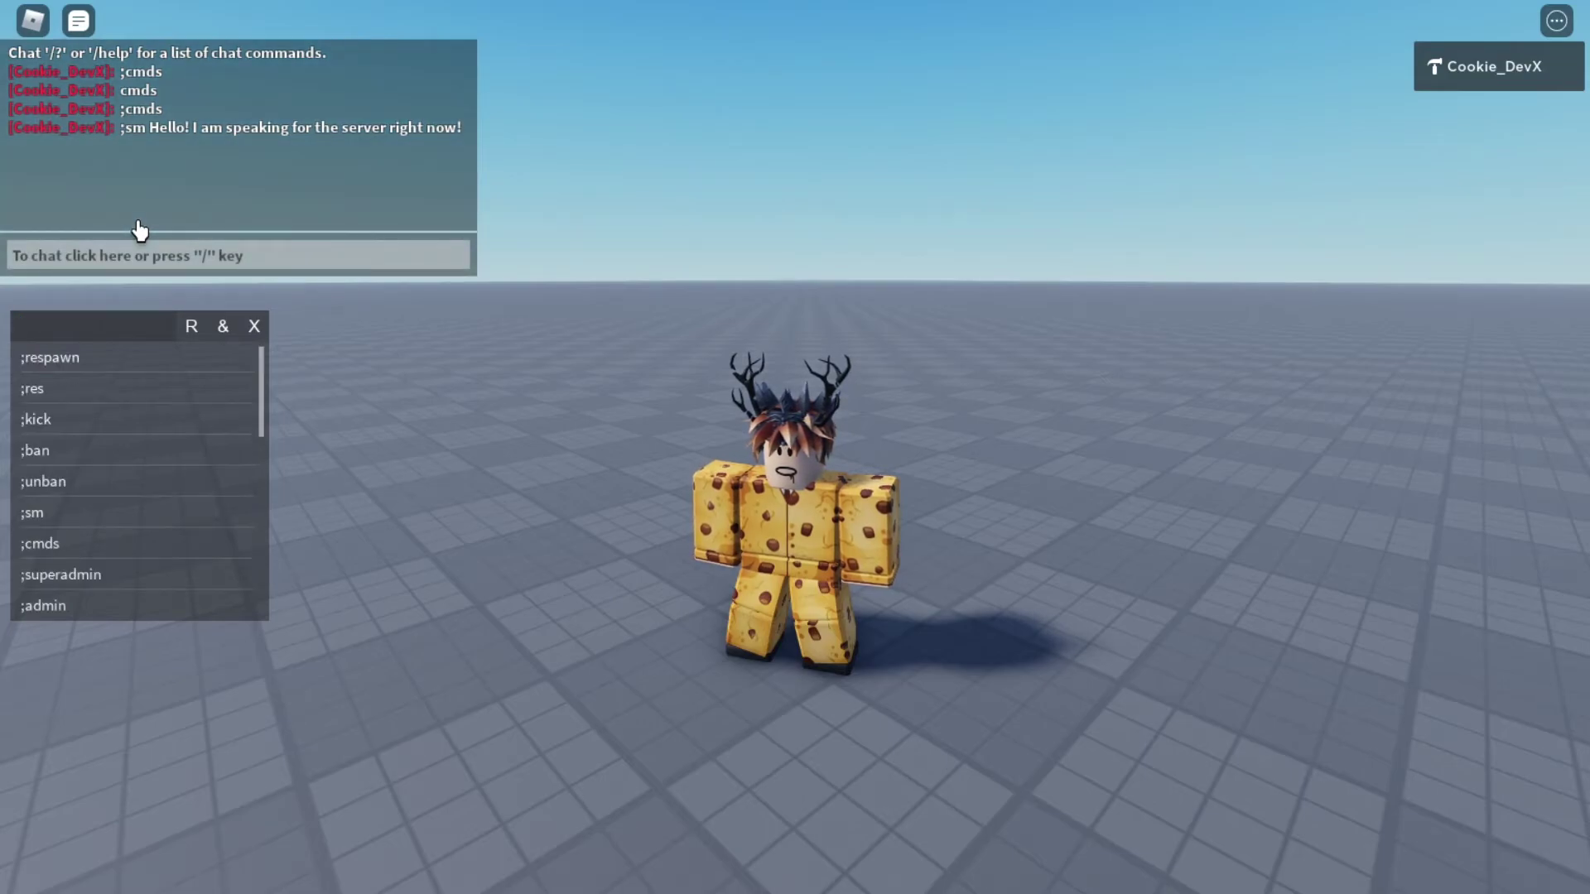
type("supe")
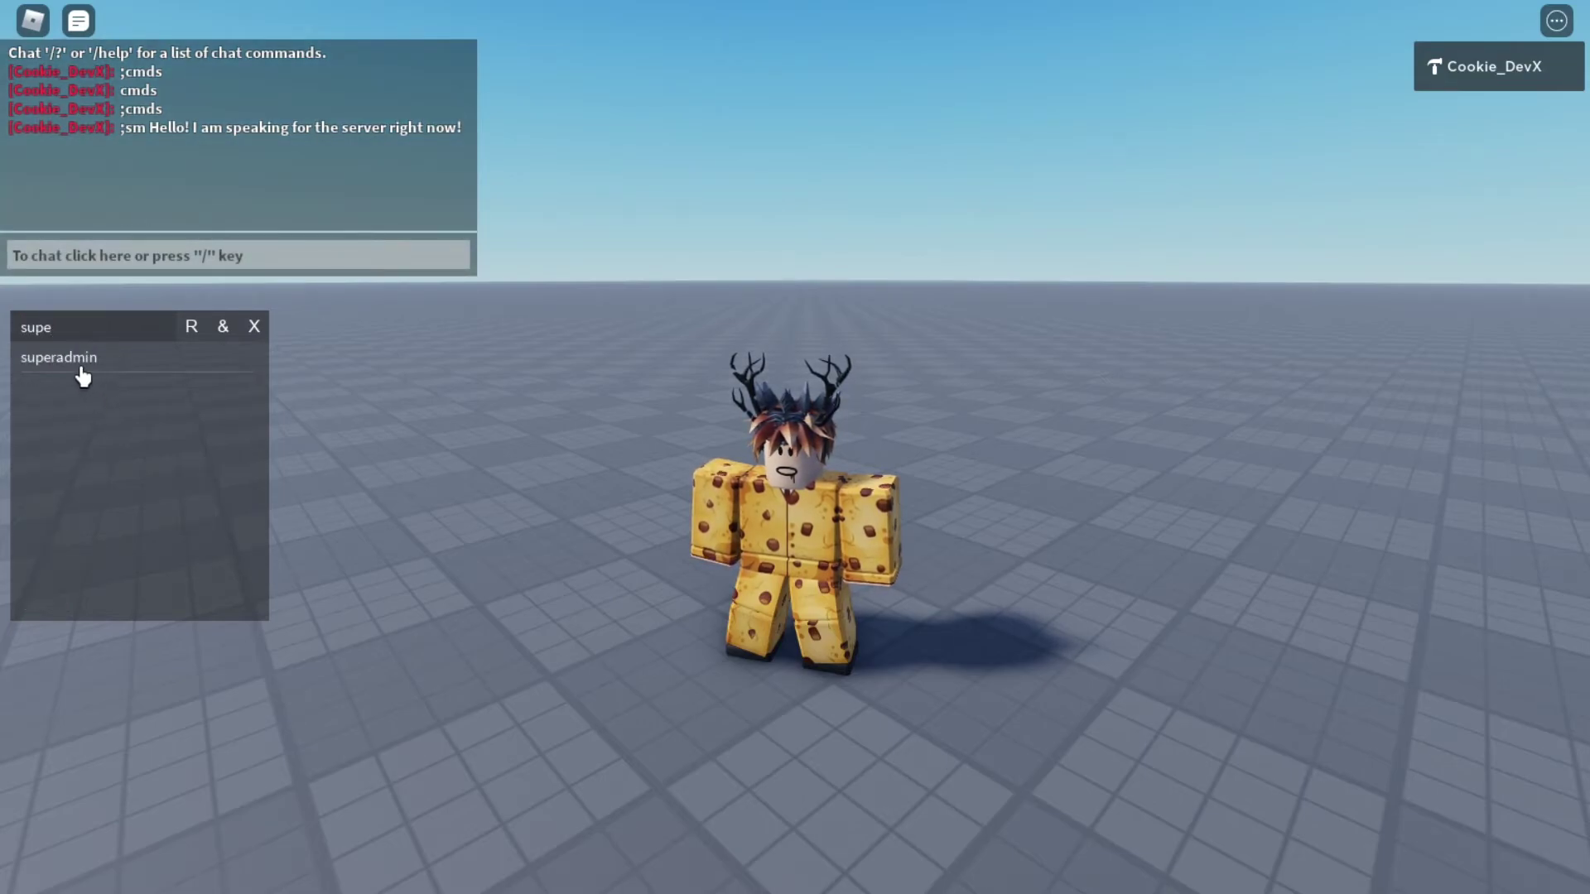
Send ";admins" in the game chat to bring up the Admins list and look over its entries.
type("/")
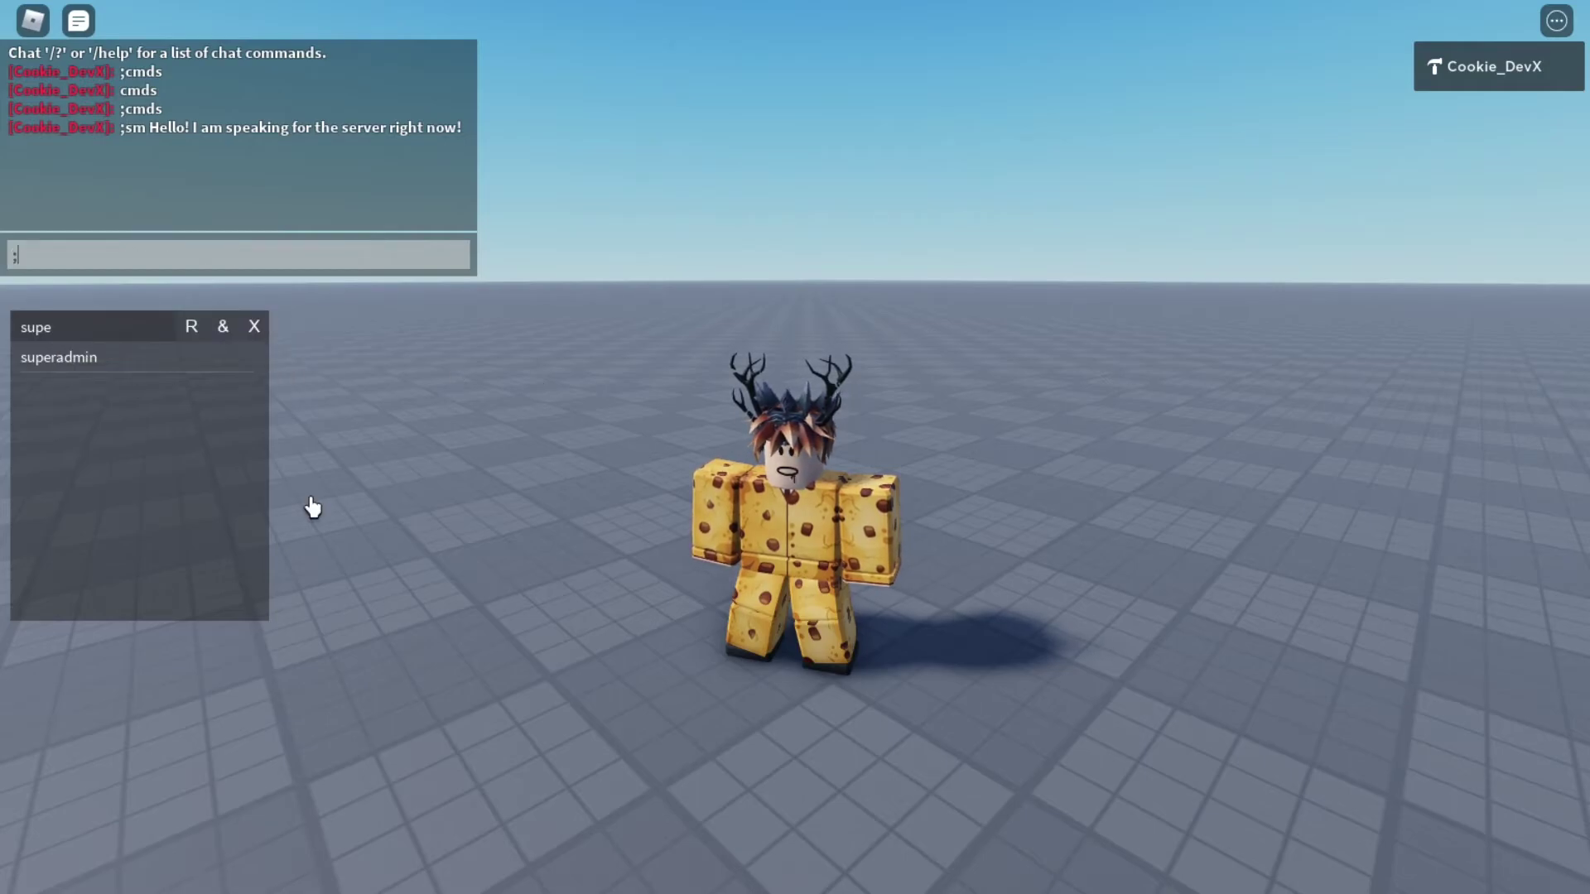
type(";admin")
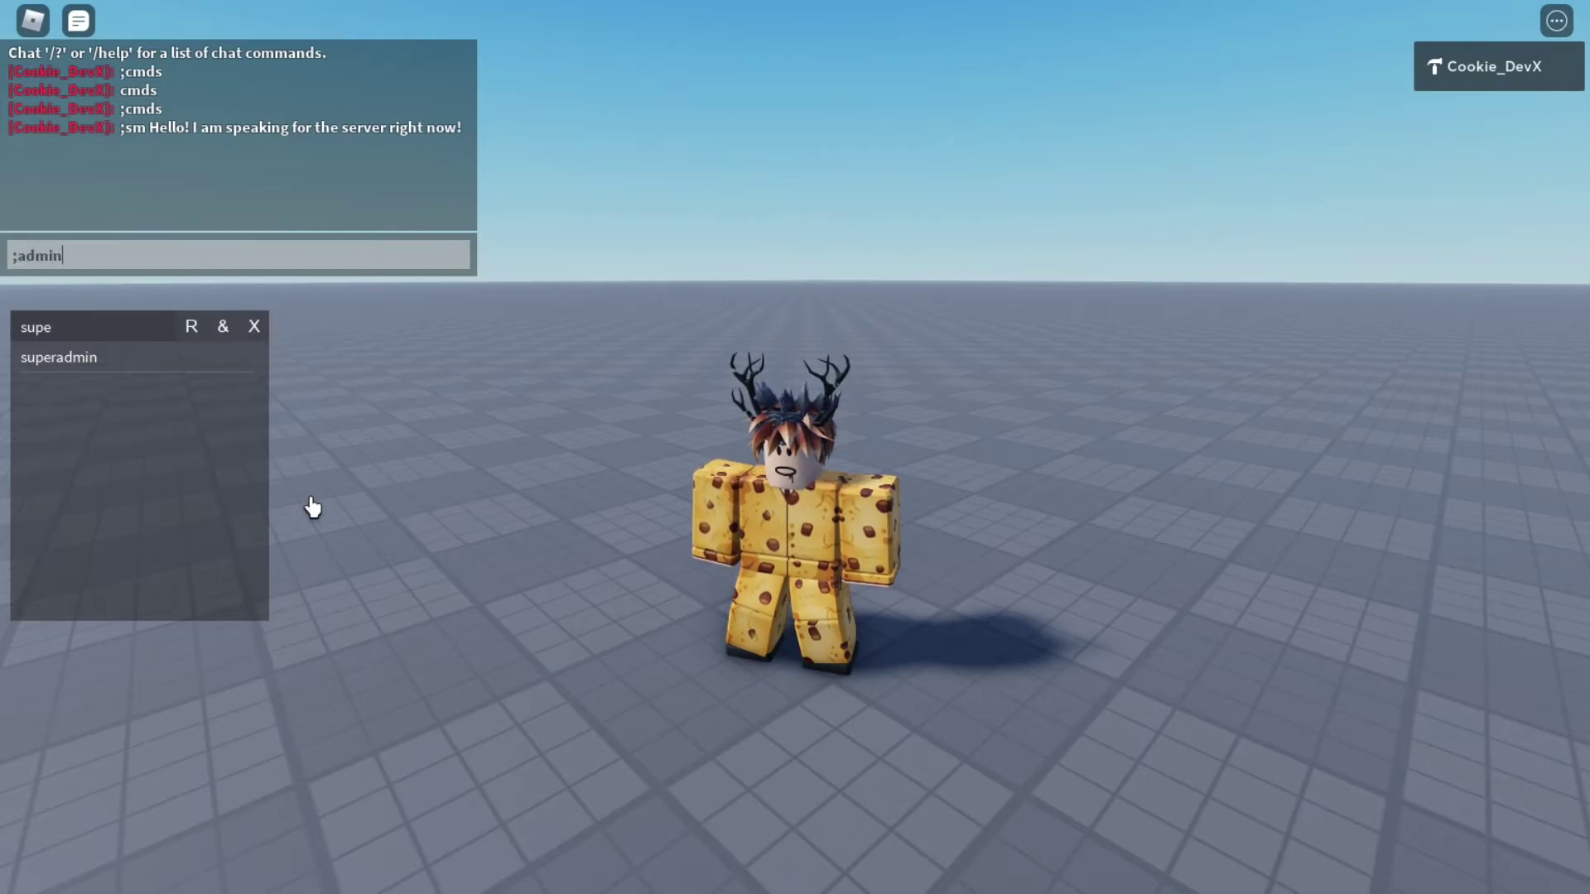
type("s")
key("Return")
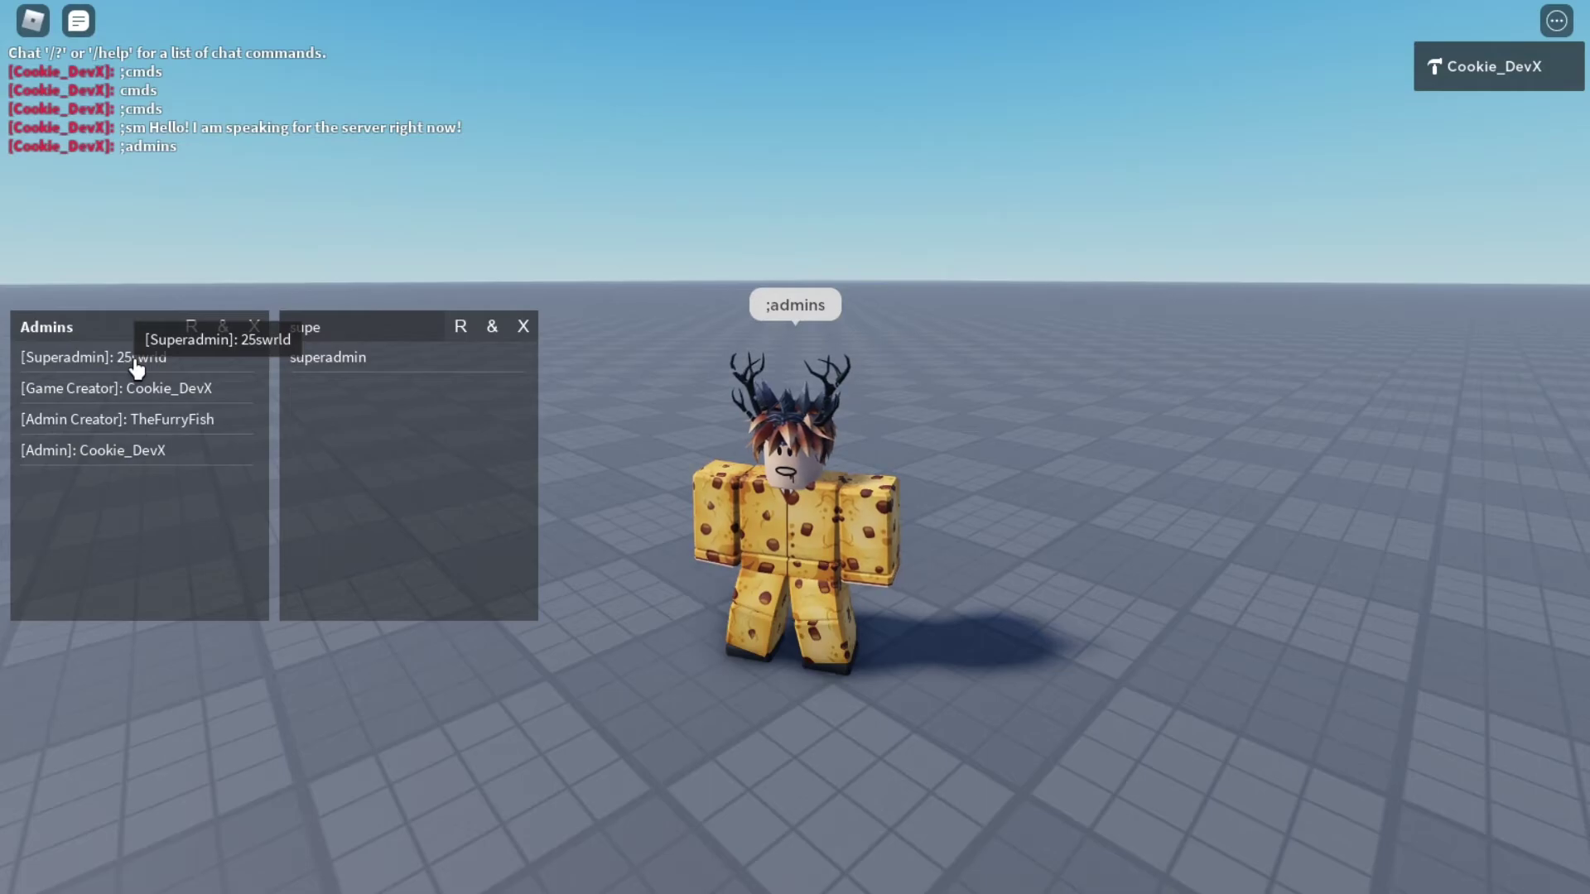
mouse_move(299, 227)
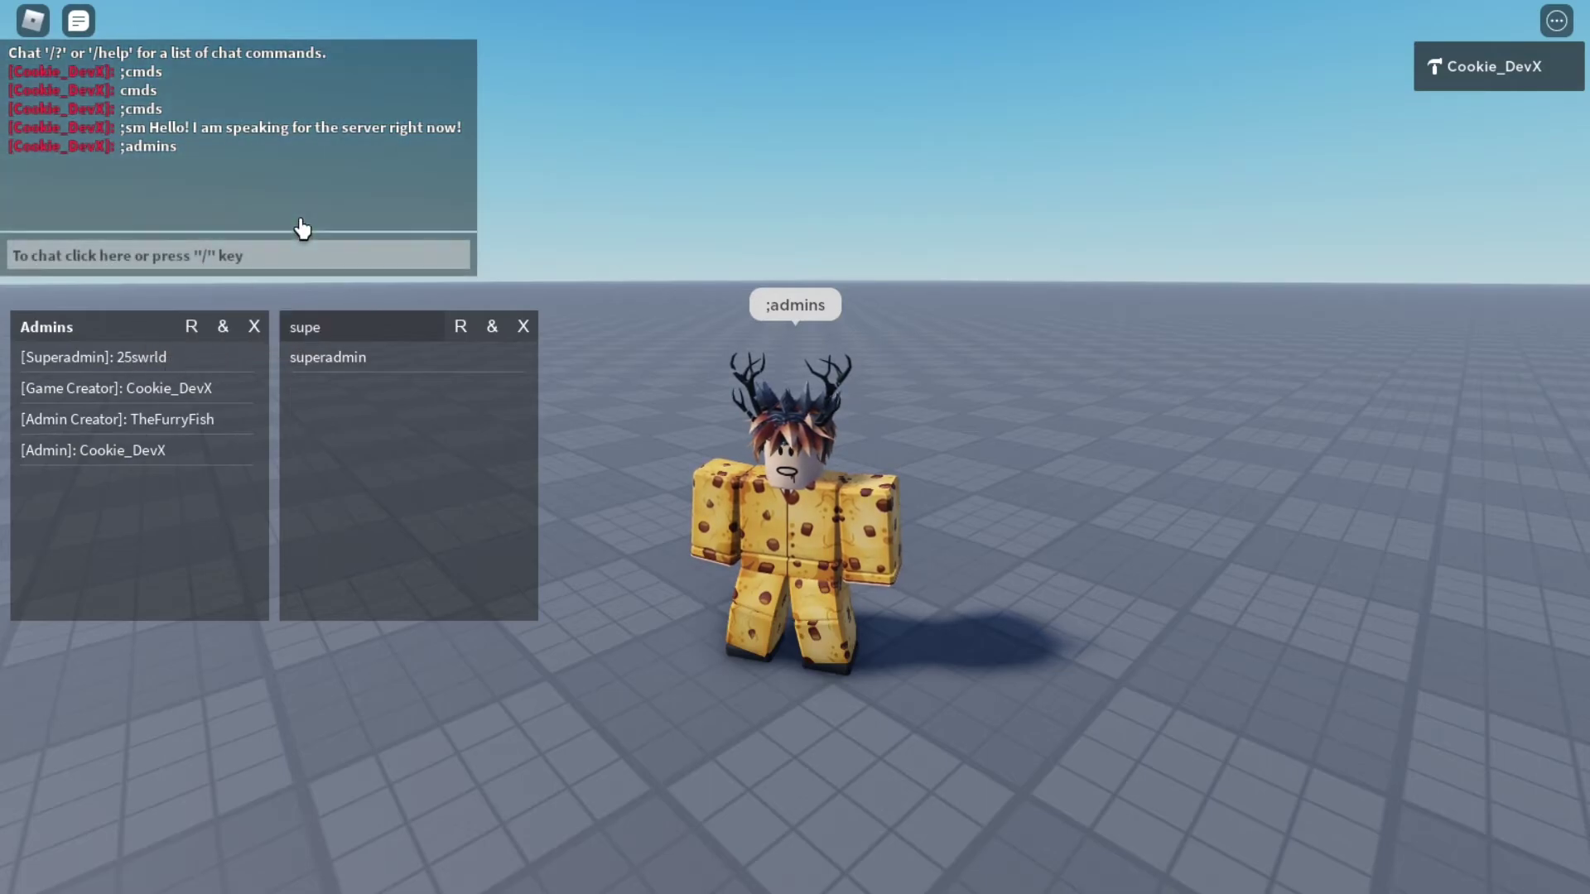
Send the ";mod" command in the game chat with the other player's username to make that player a moderator.
key("slash")
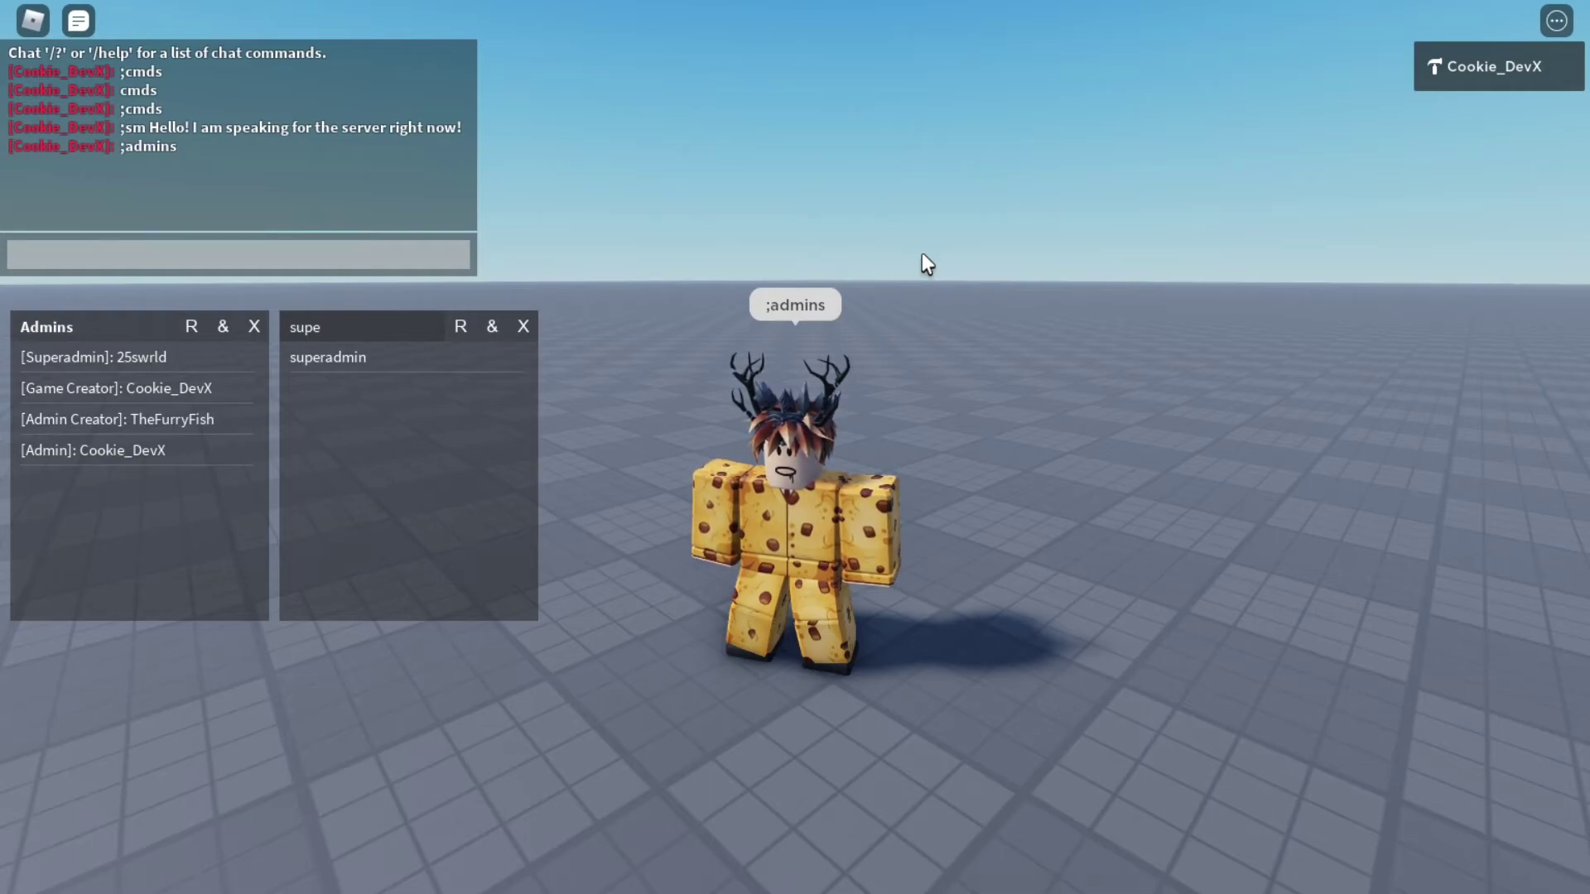
type(";mod")
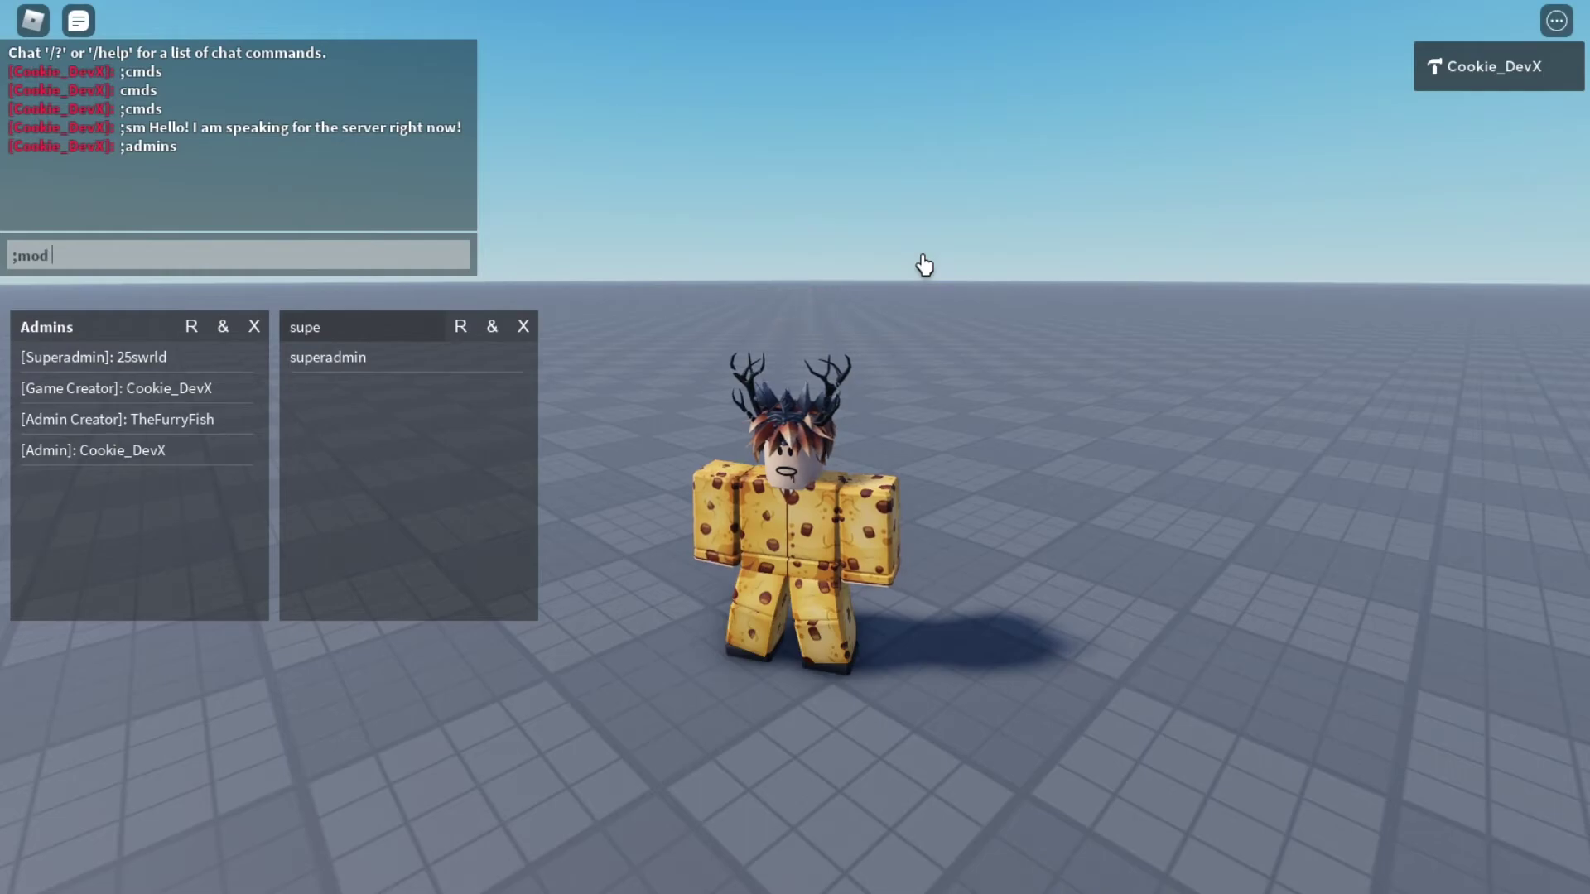
type(" C")
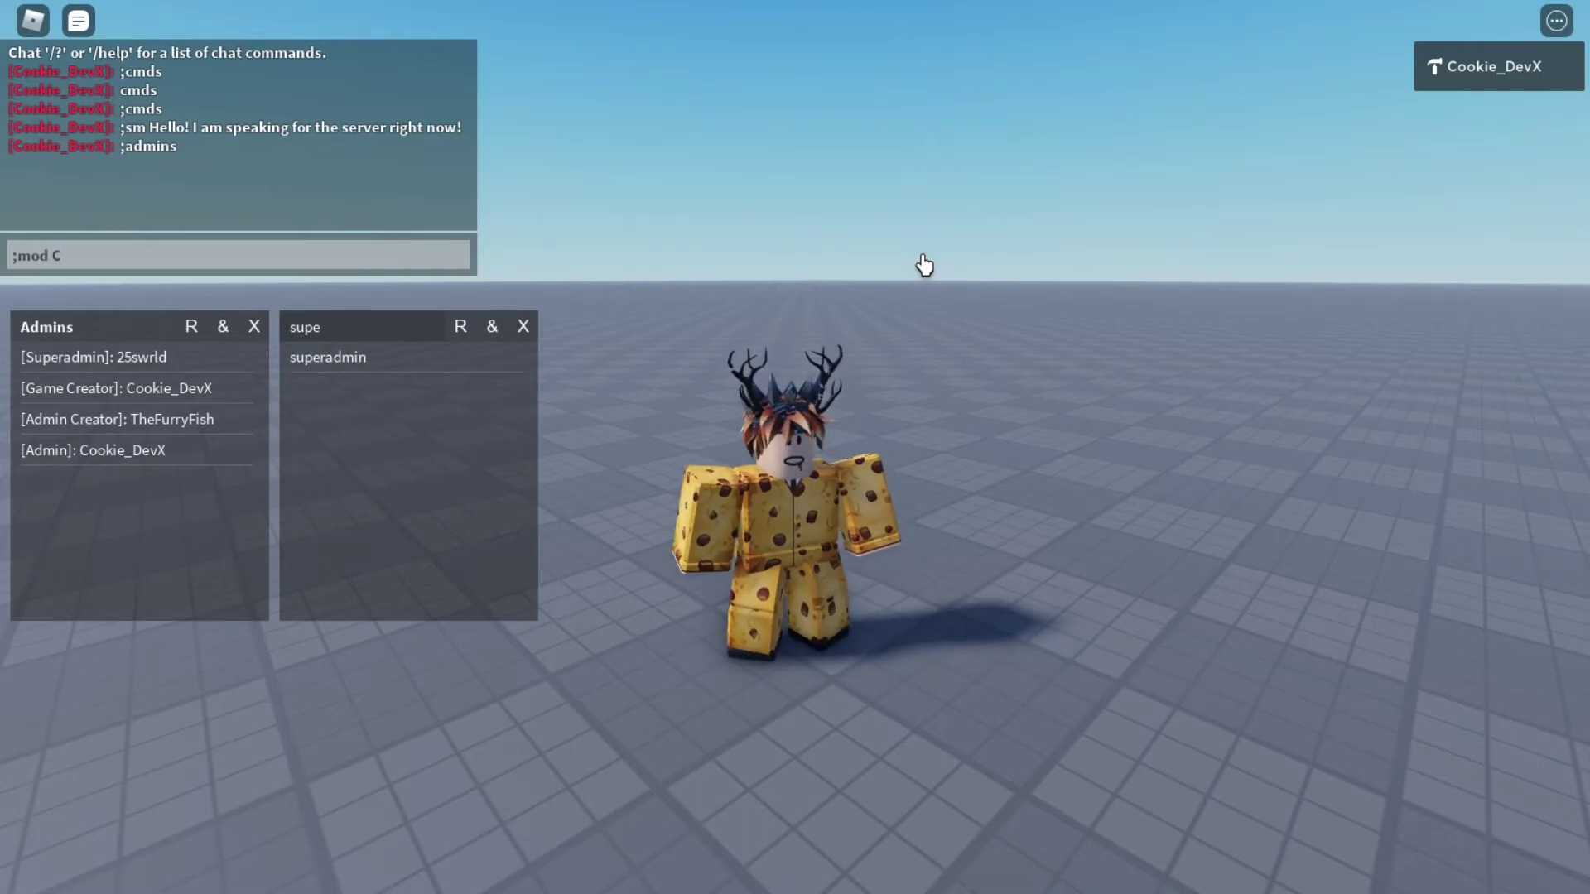
type("ompletelyC")
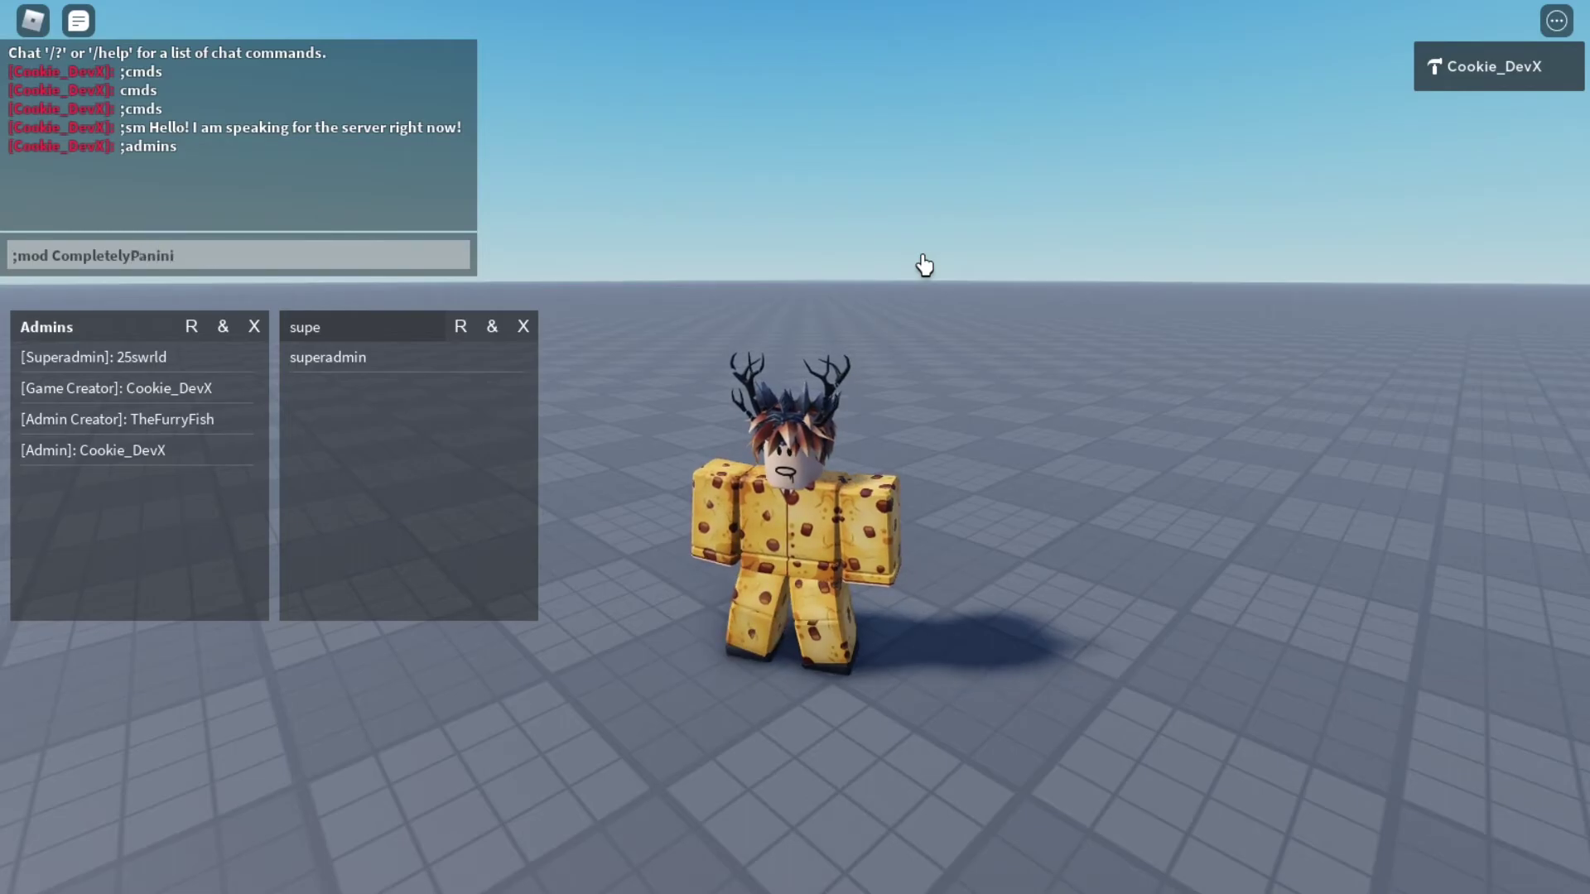
key("Return")
Walk the avatar around, view your own player card from the player list, and dismiss it.
key("w")
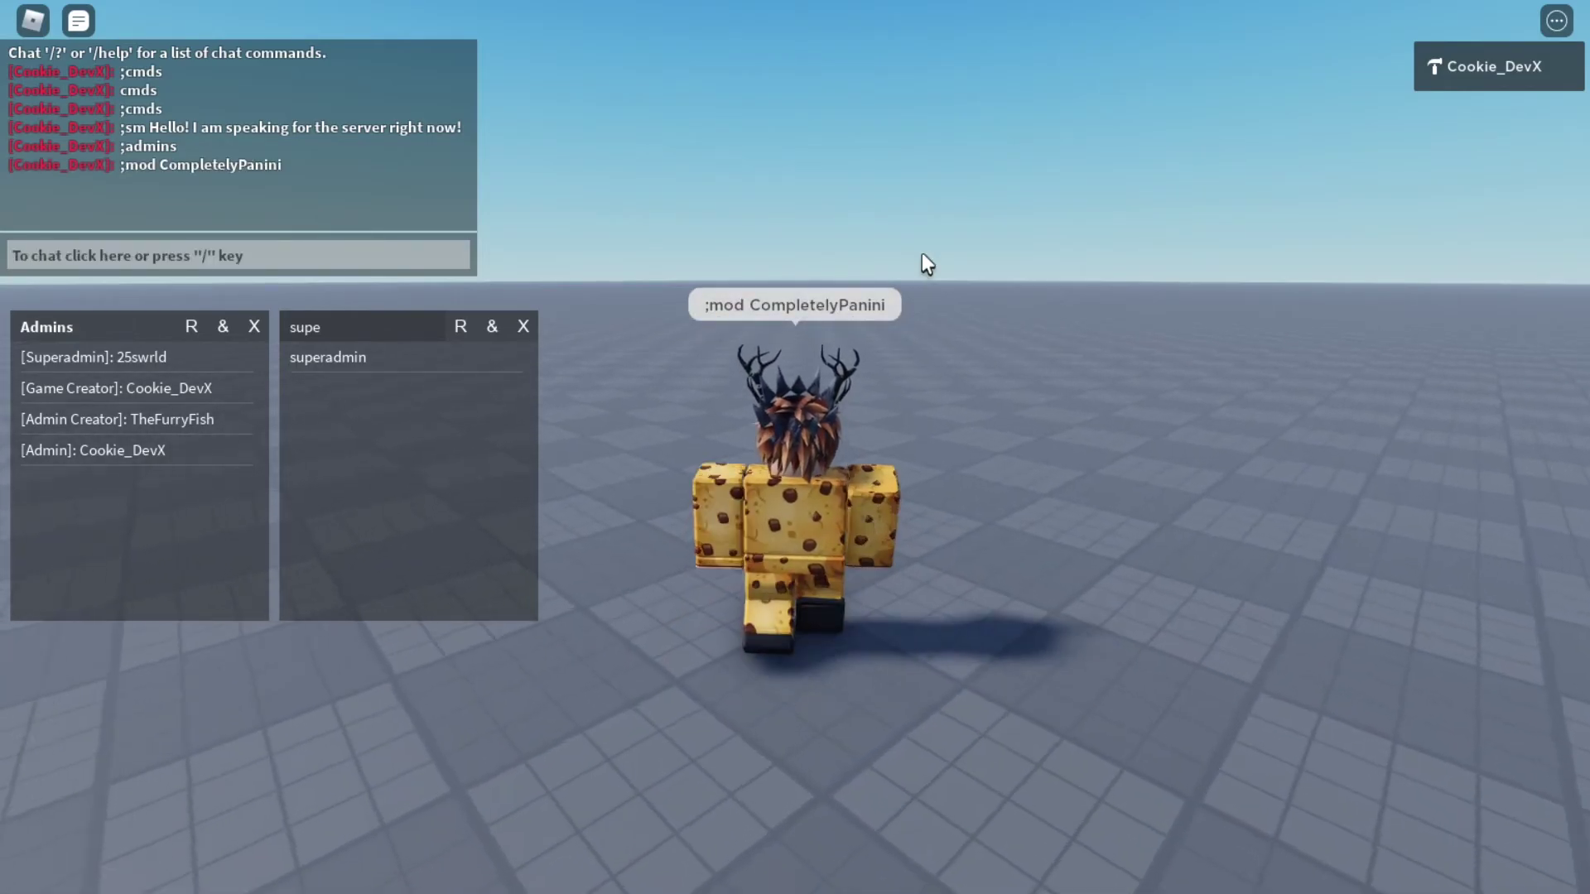
key("s")
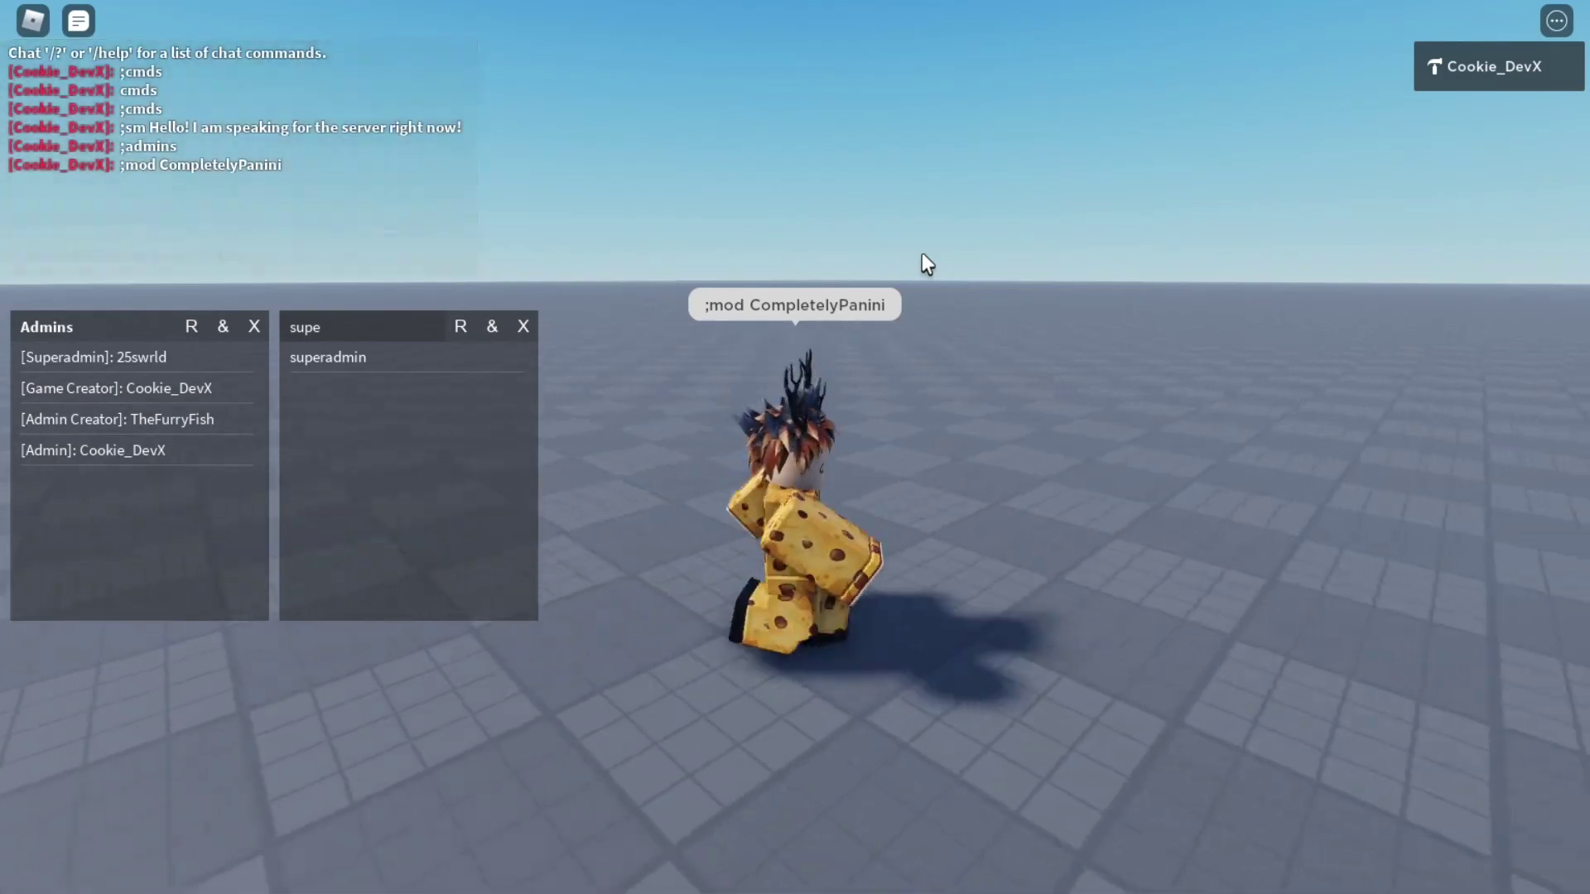
key("w")
key("slash")
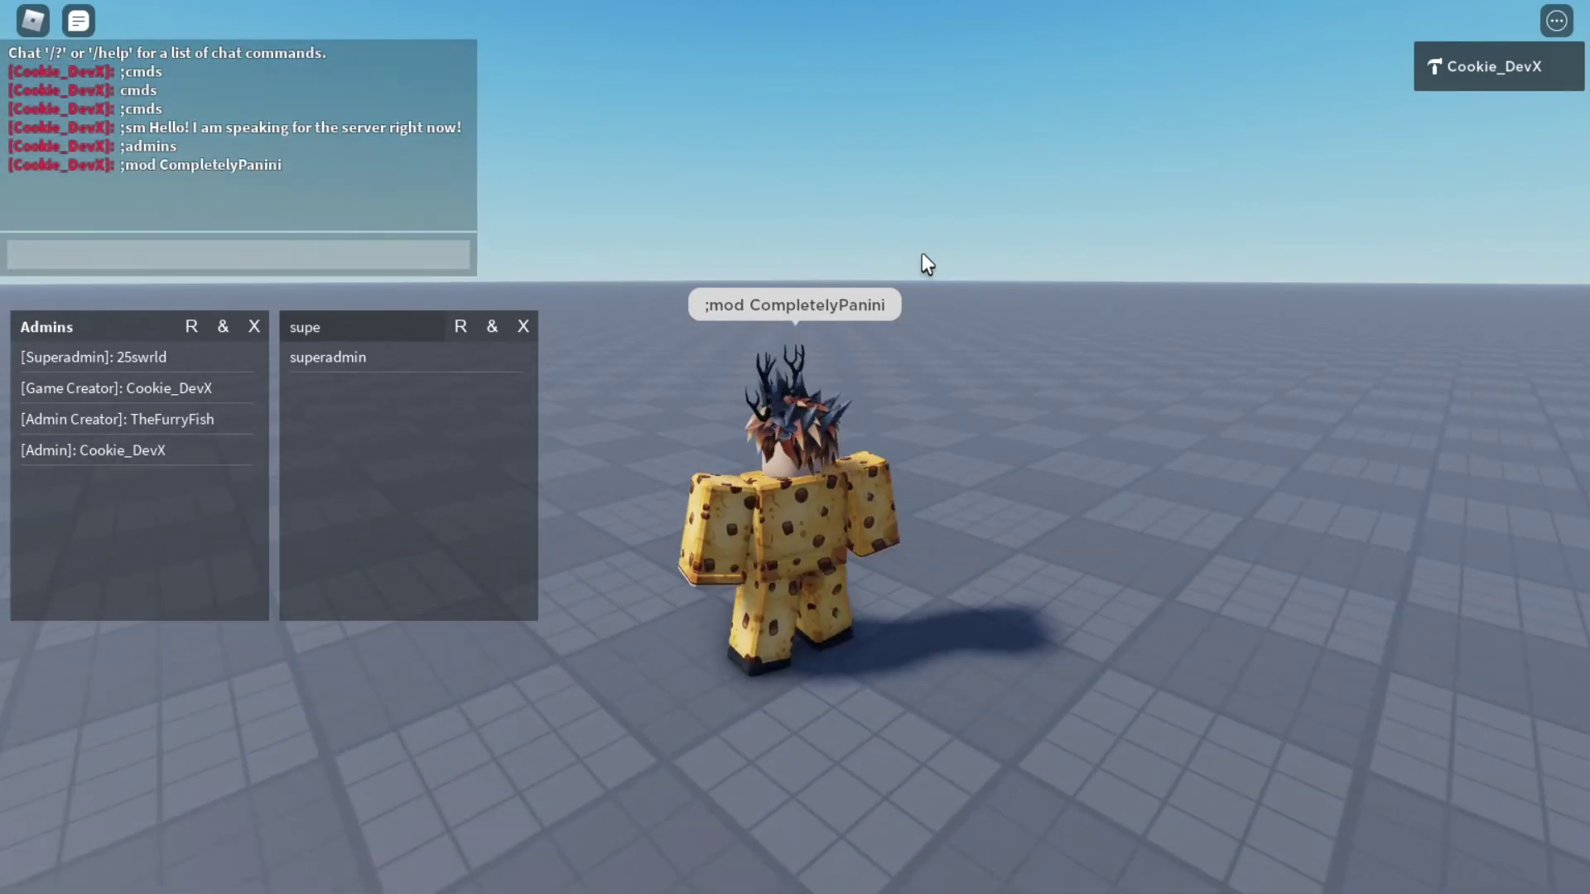
left_click(1527, 78)
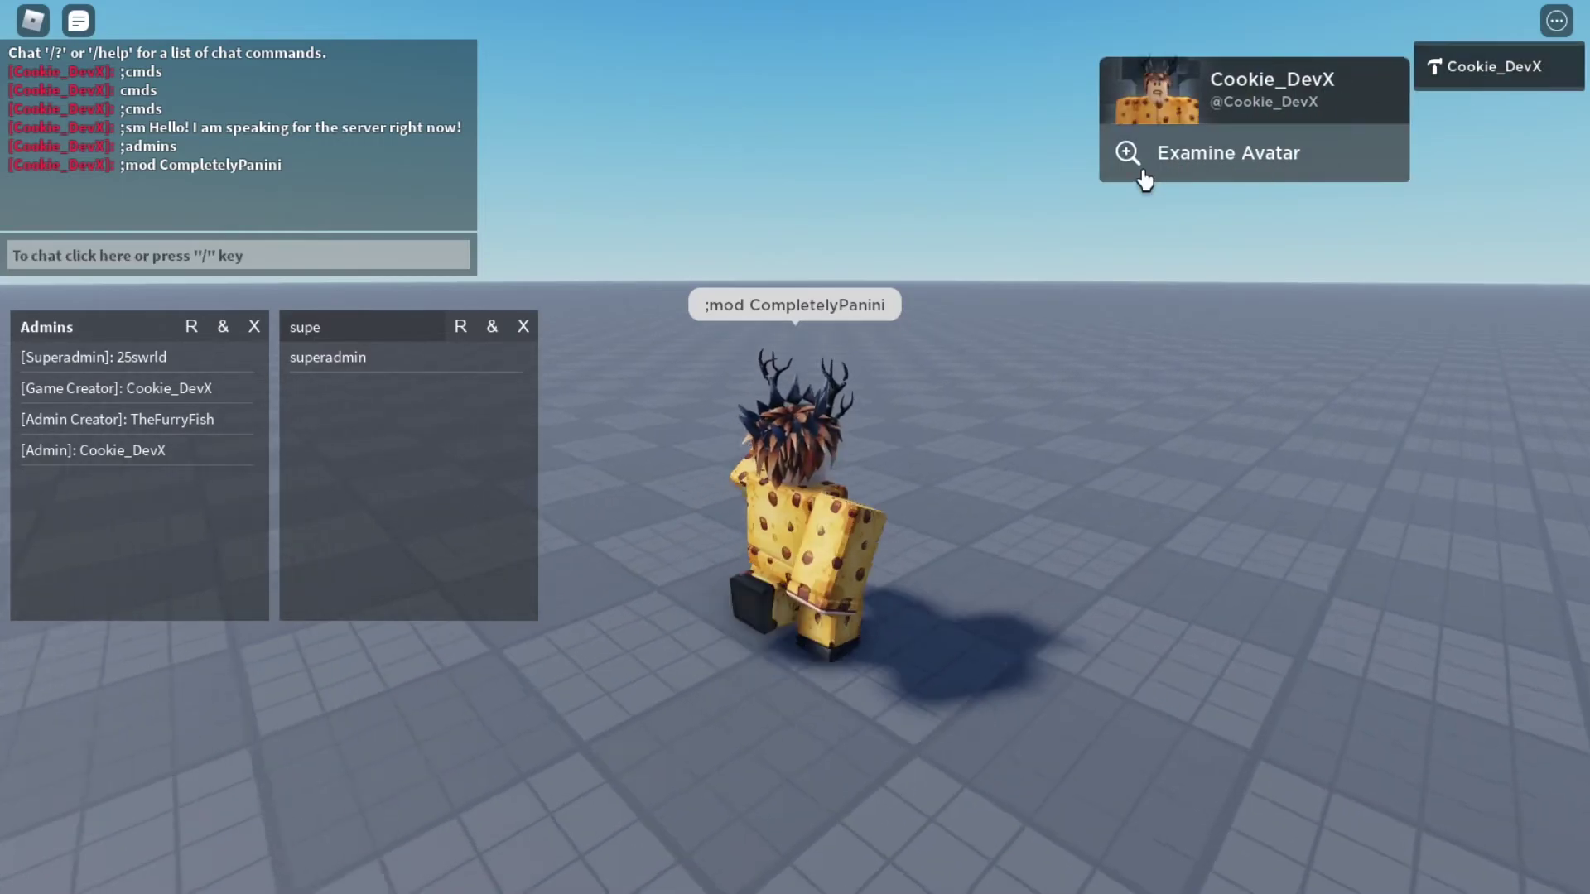
key("s")
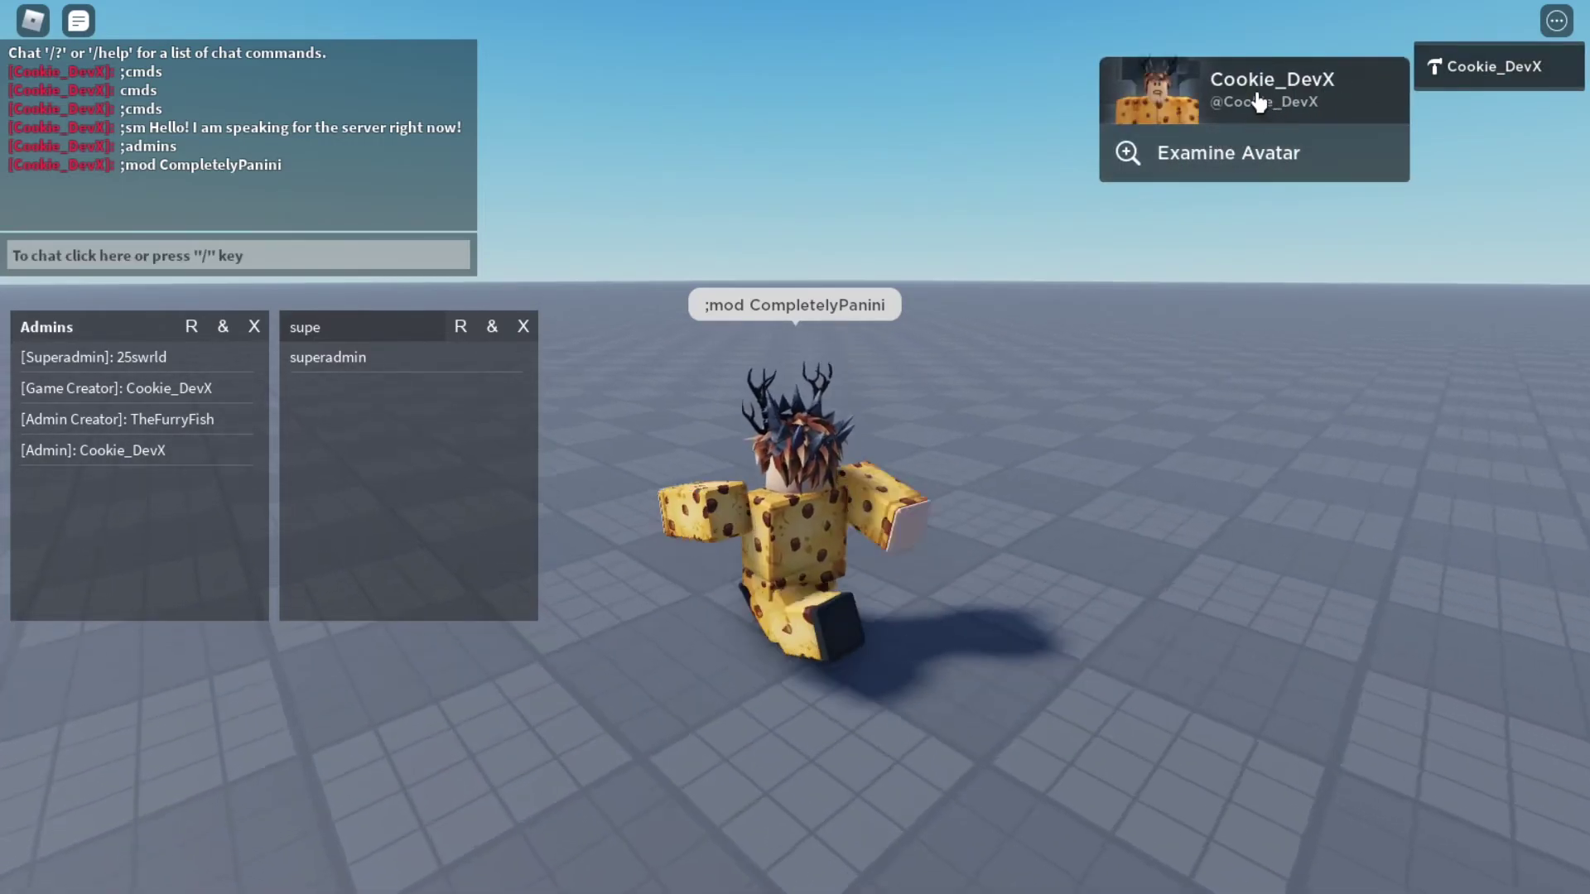
key("a")
key("slash")
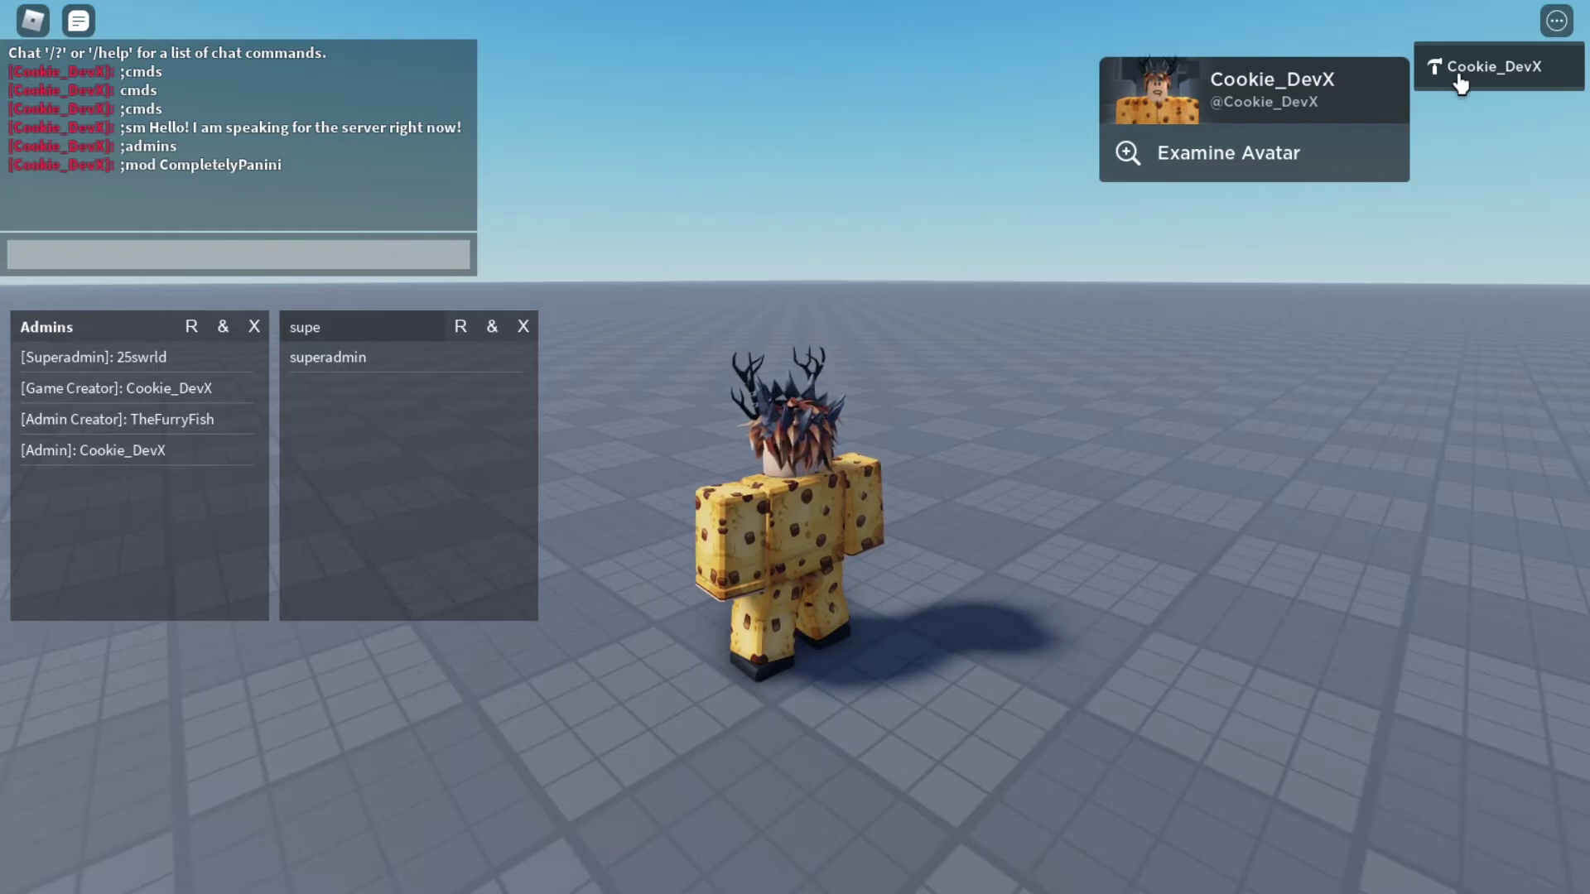
left_click(1157, 284)
Send ";respawn" in the game chat with the first part of your own username, and walk the respawned avatar off the spawn pad.
key("slash")
type(";")
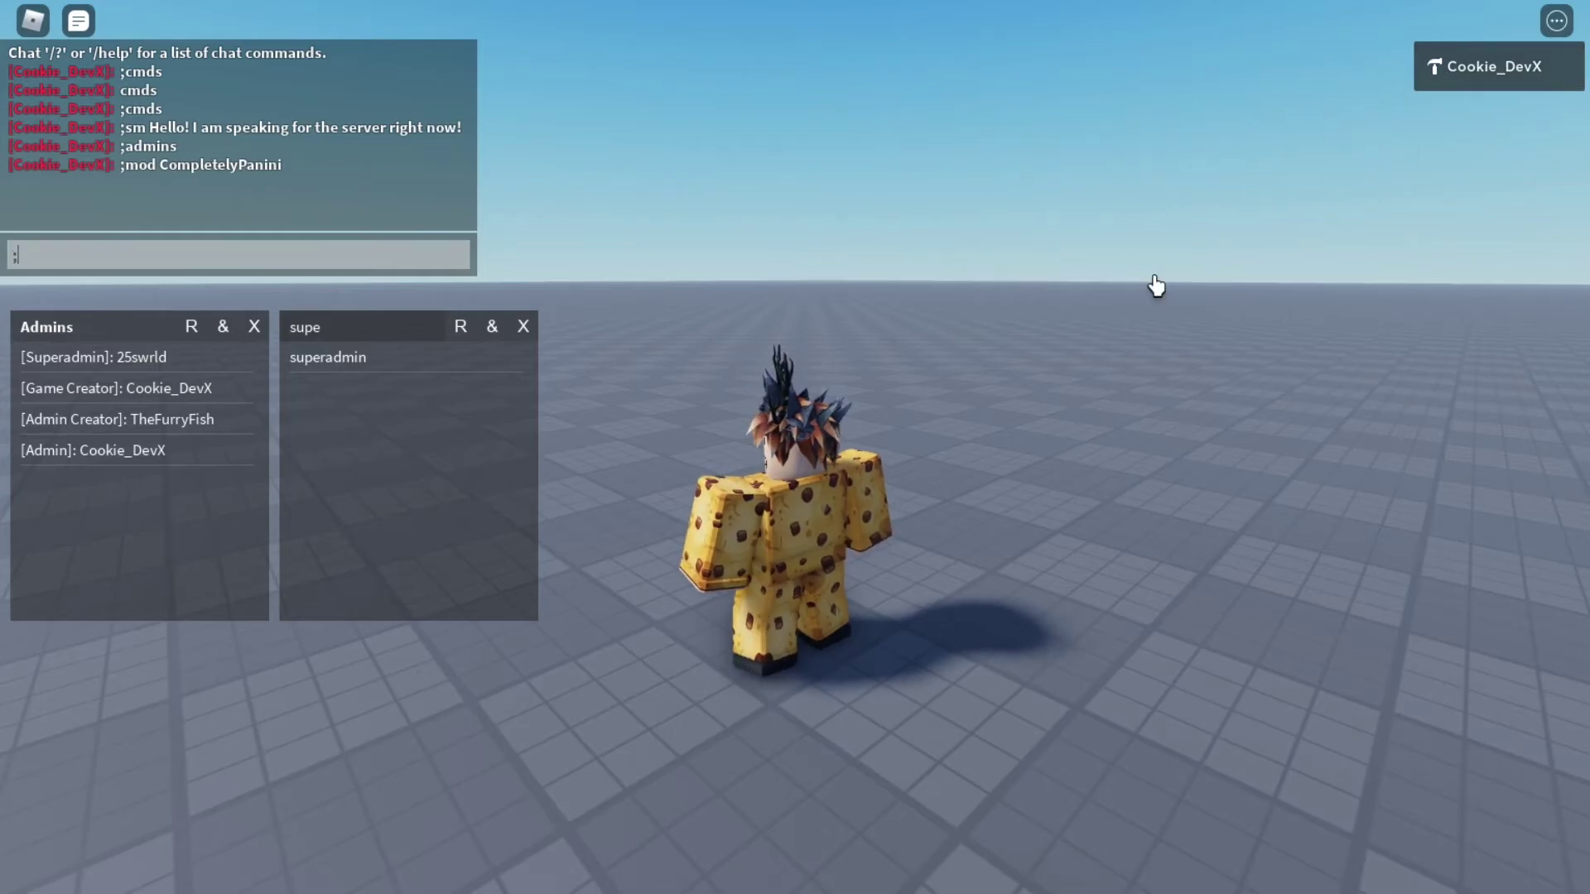
type("respawn Cookie")
key("Return")
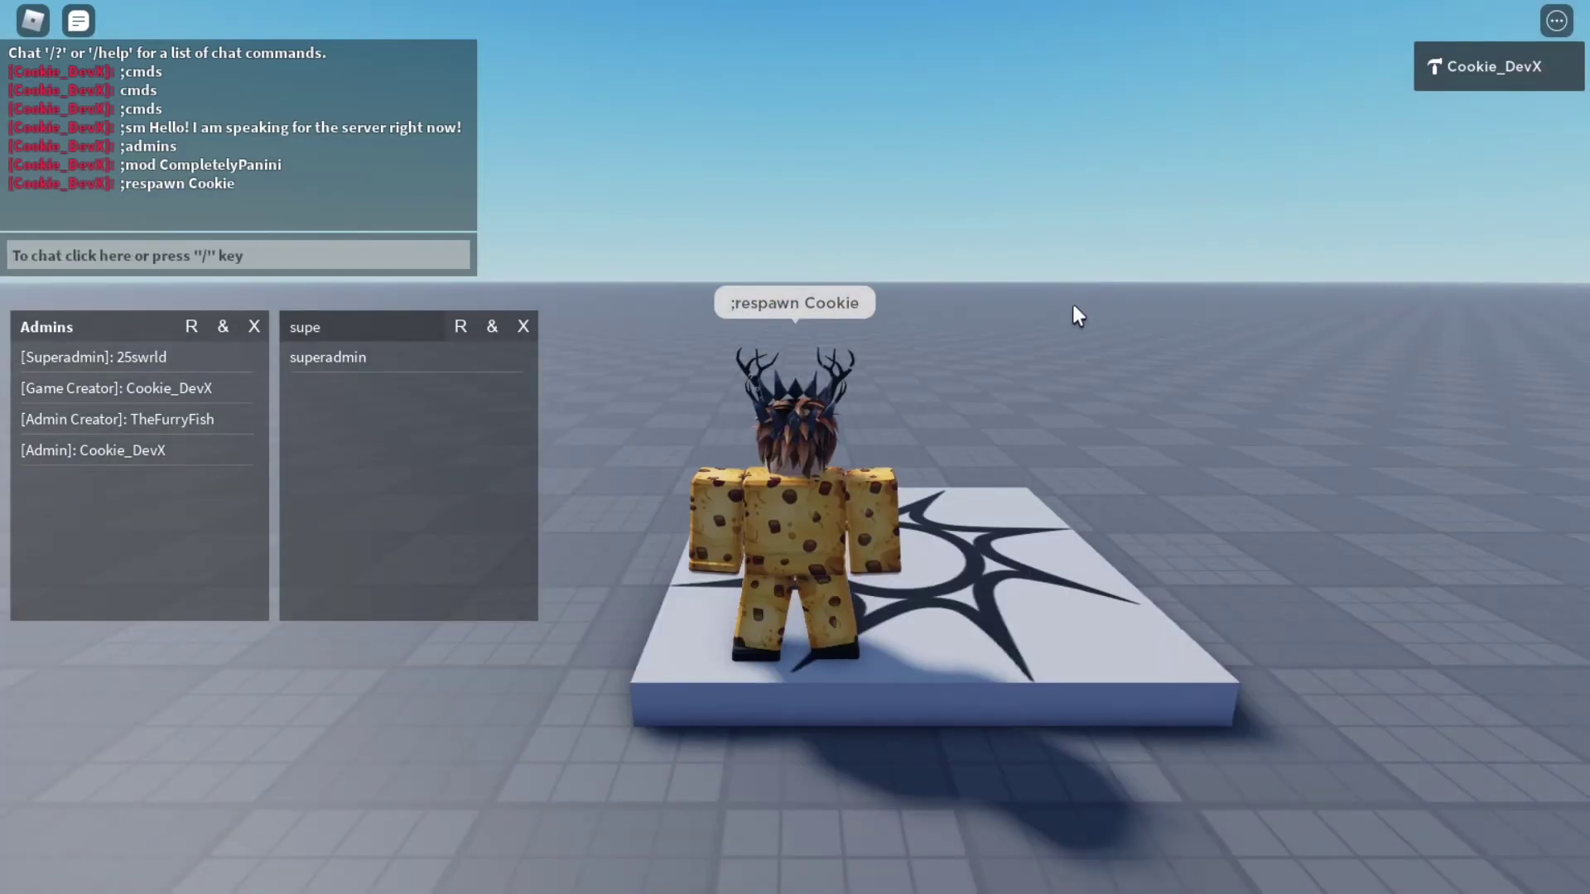
key("s")
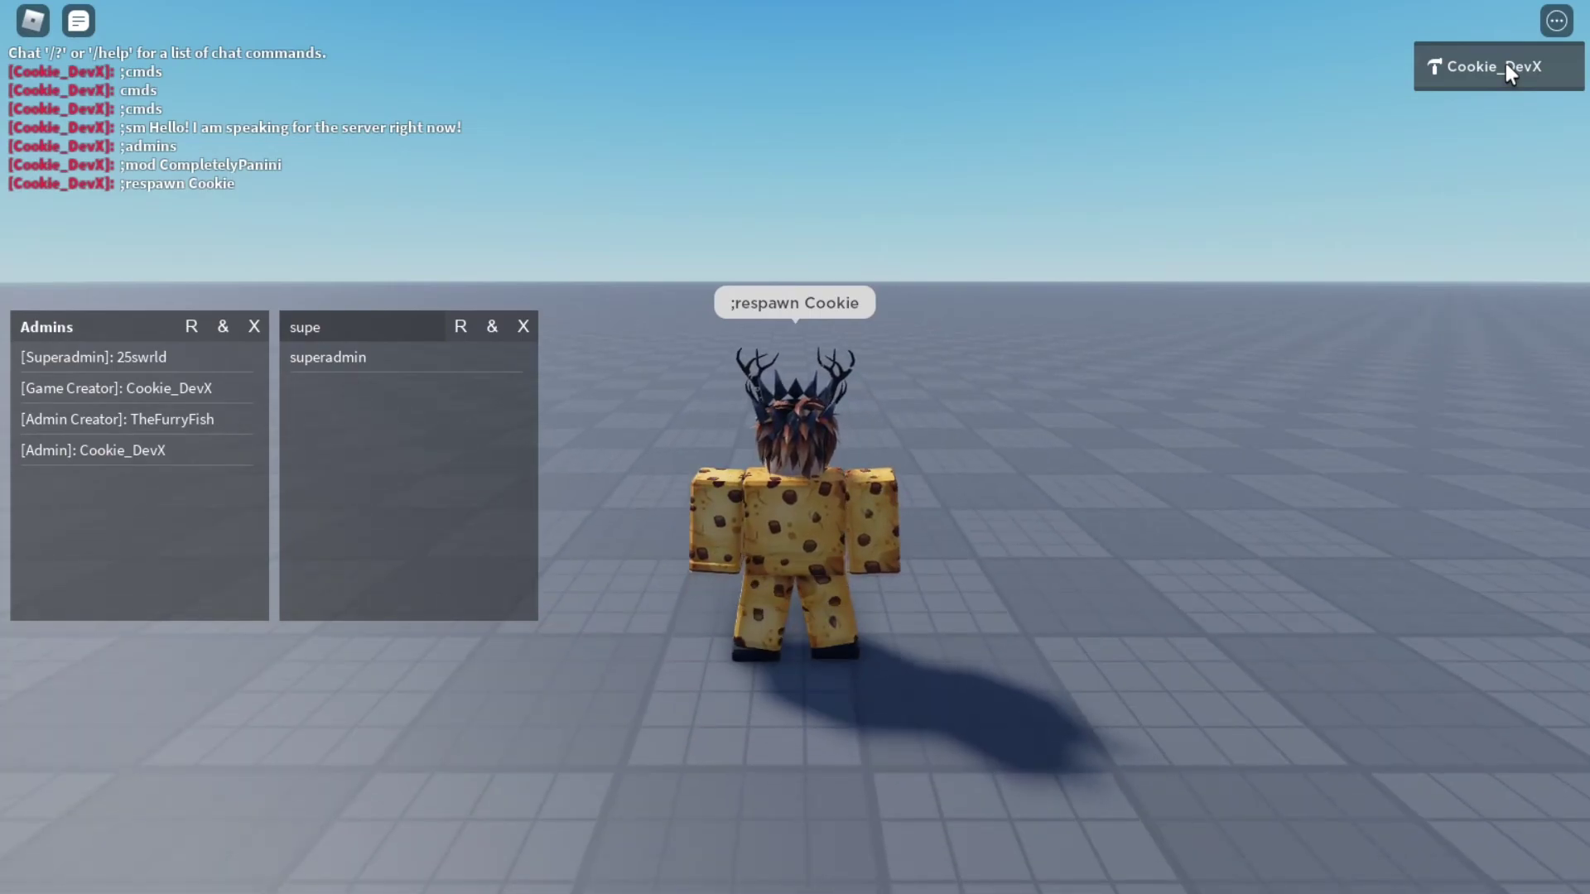
key("slash")
type("Cookie_DumbX")
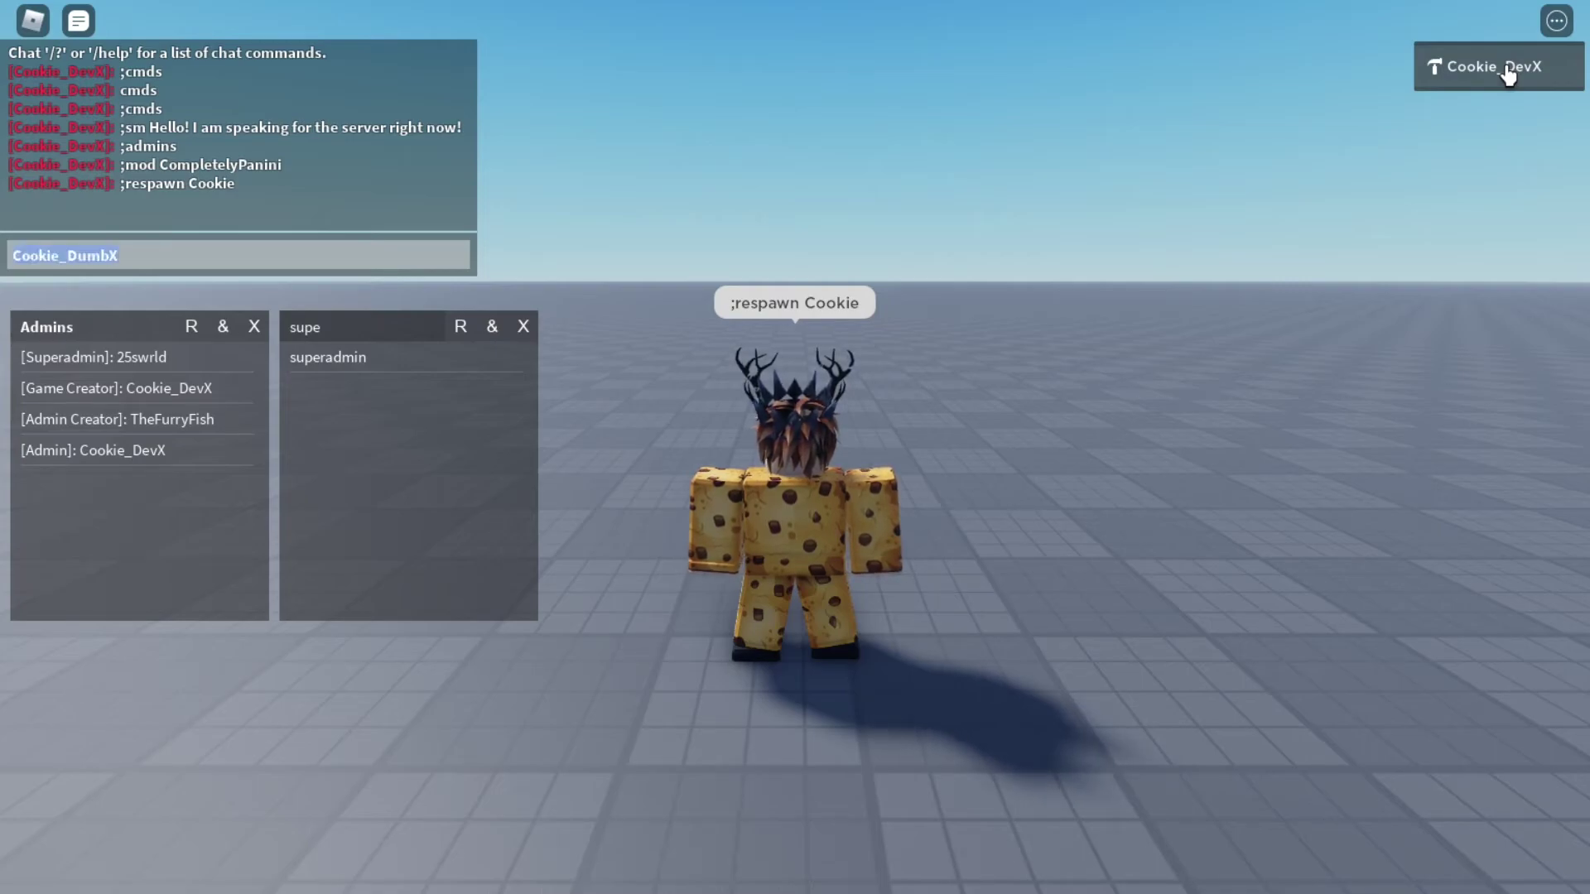
type(";respawn")
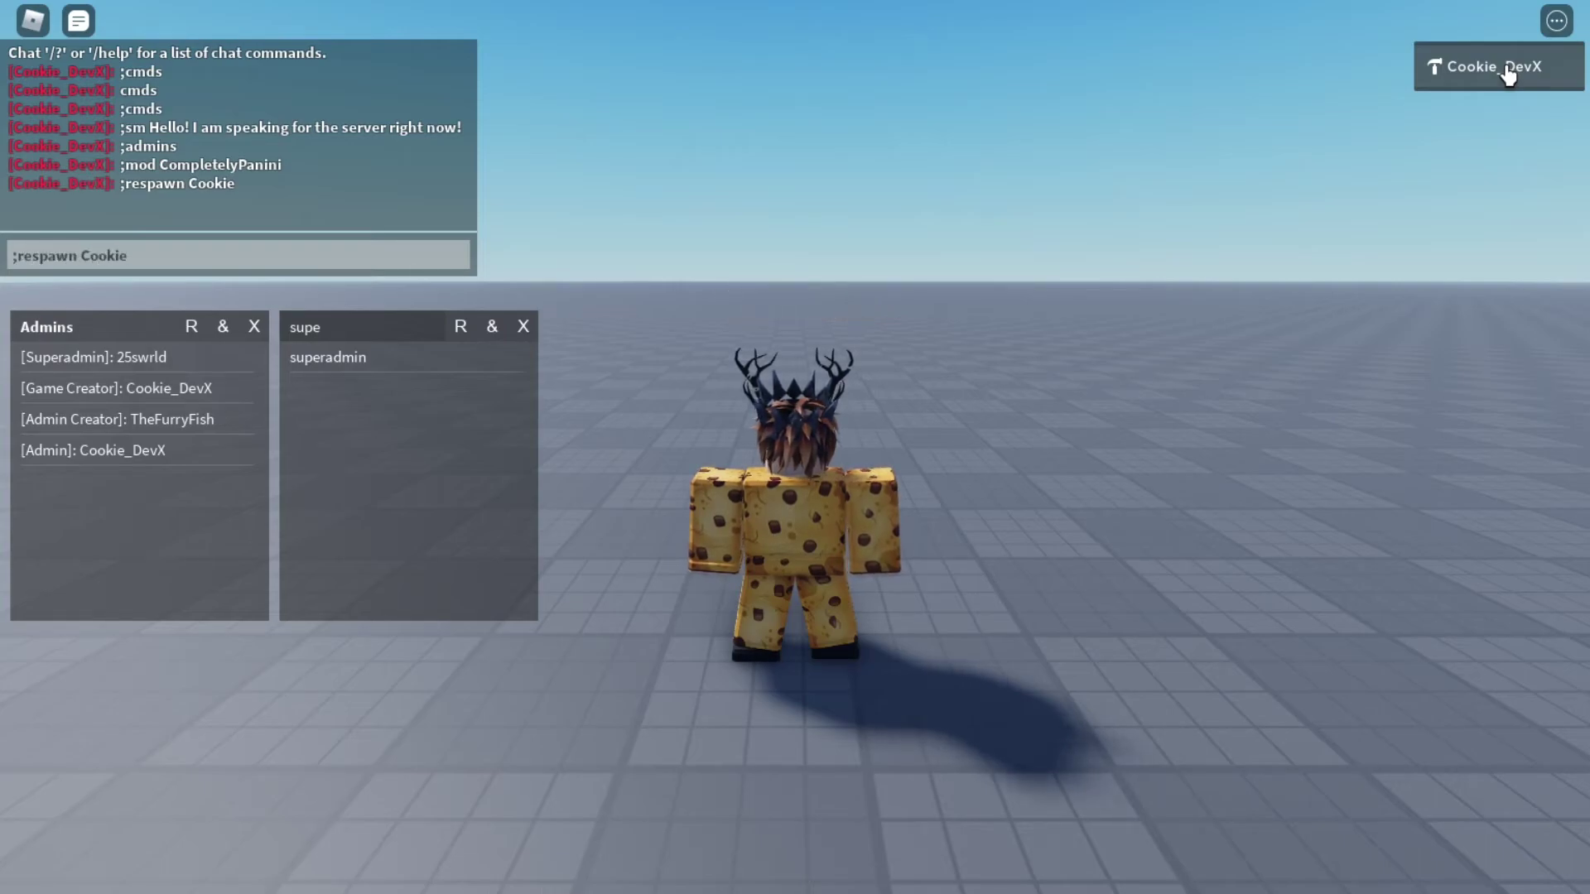
key("ctrl+a")
key("BackSpace")
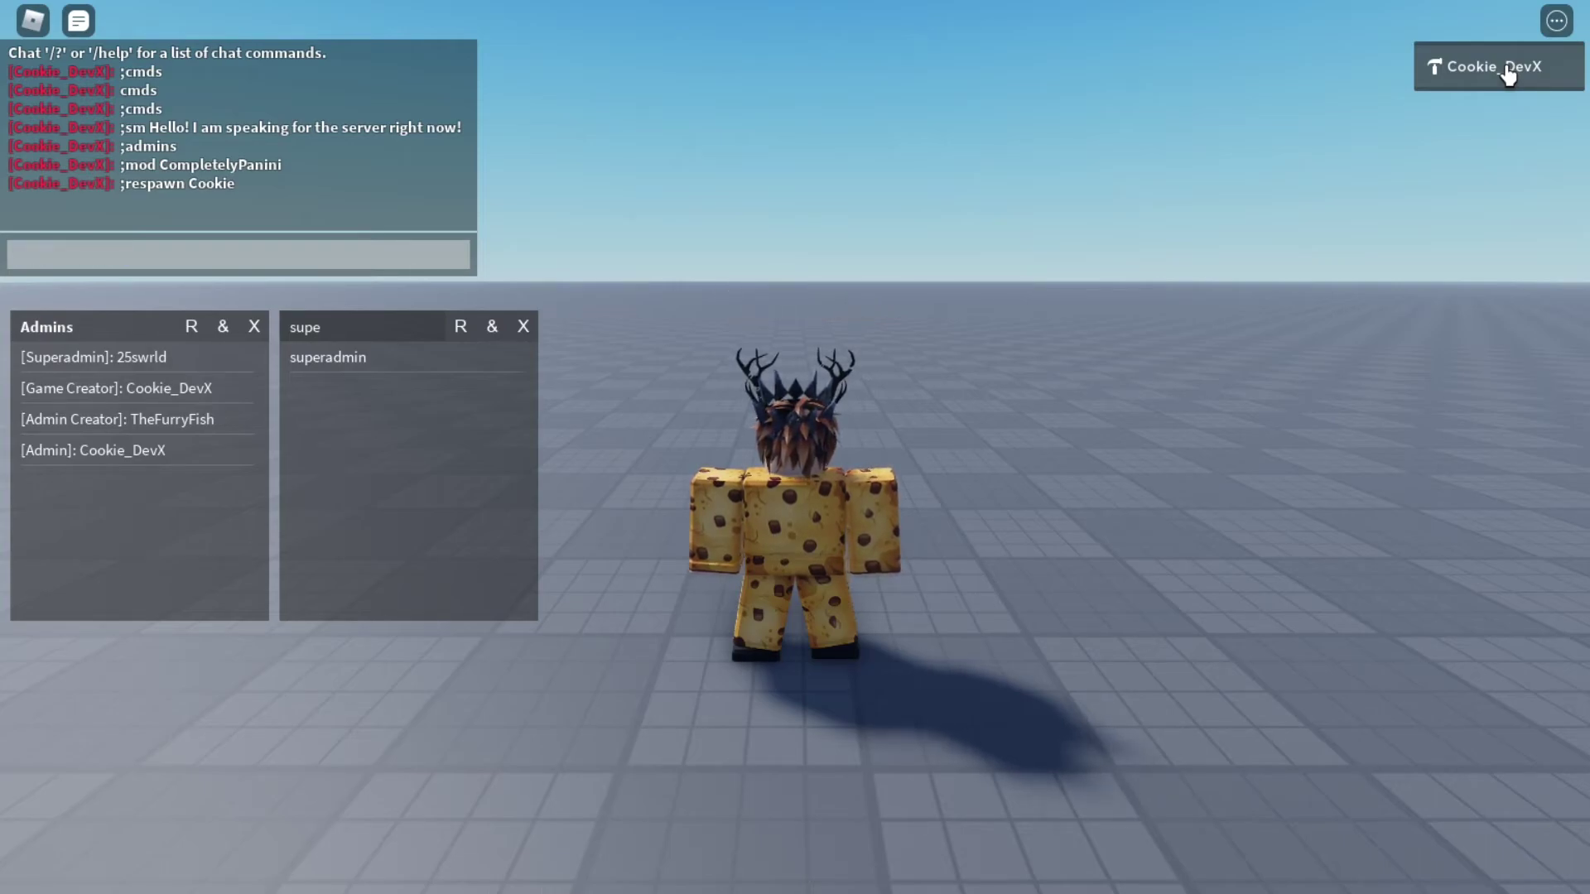
View your own player card from the player list to check the display name and username, and dismiss it.
left_click(1468, 76)
key("a")
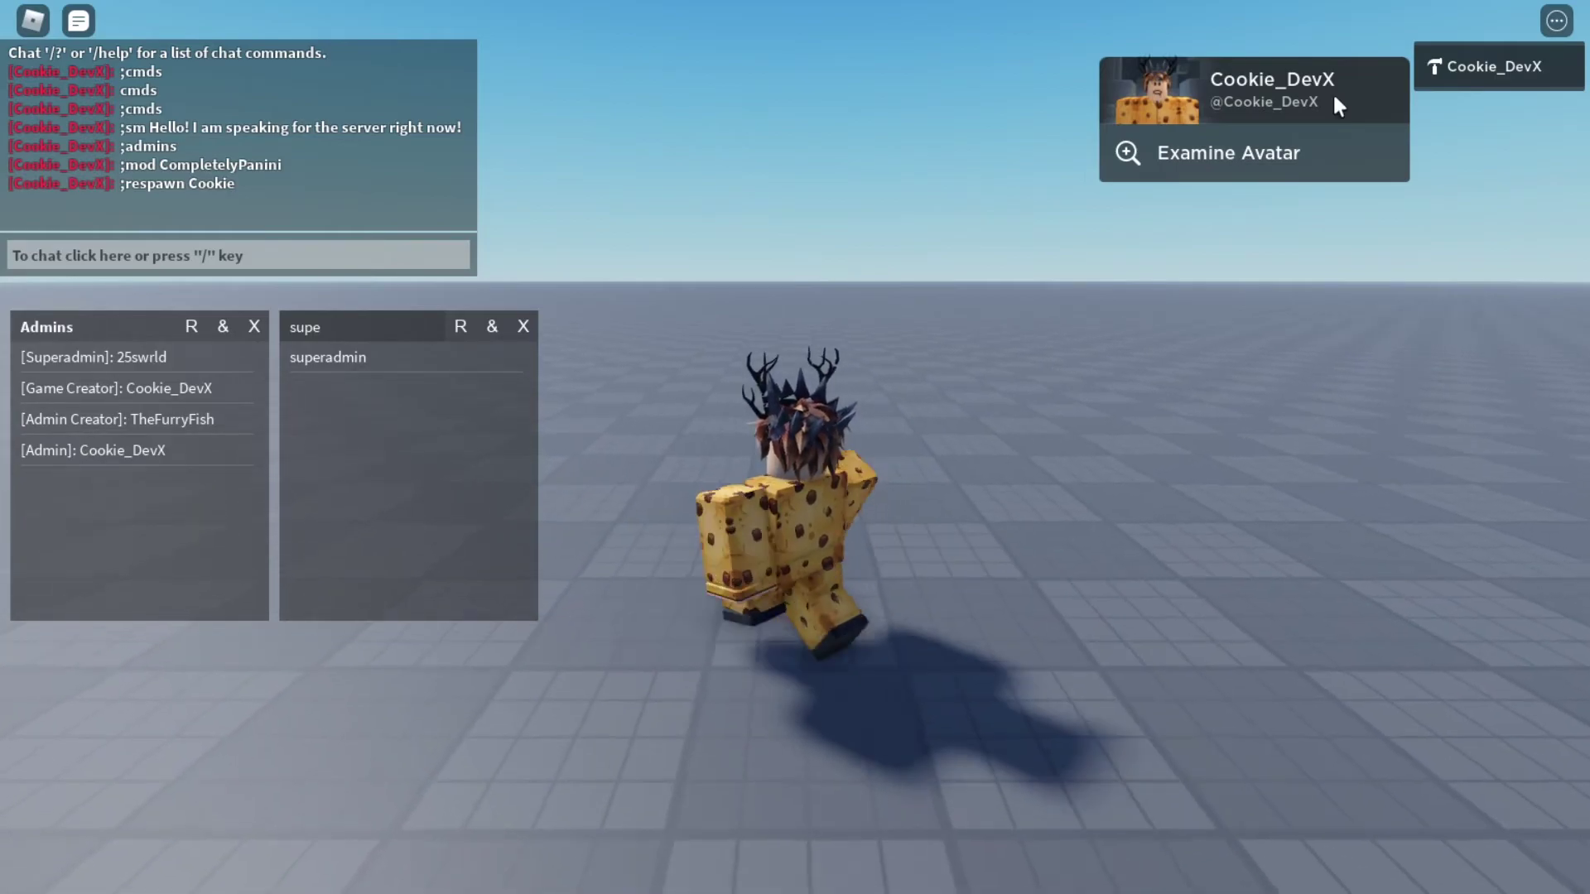
left_click(797, 212)
key("slash")
type(";")
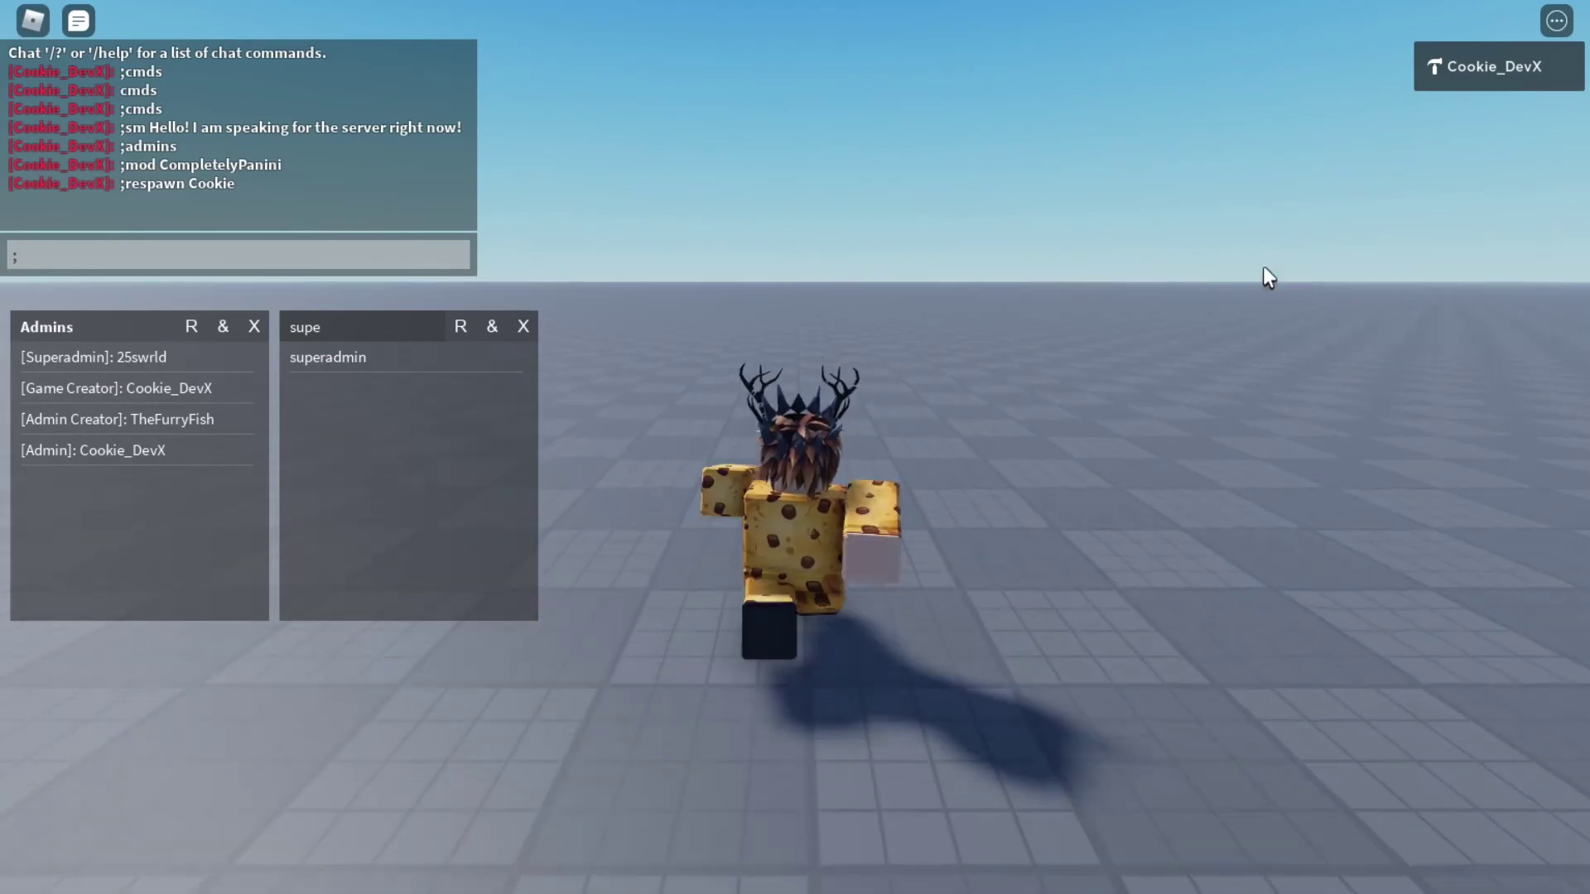
key("w")
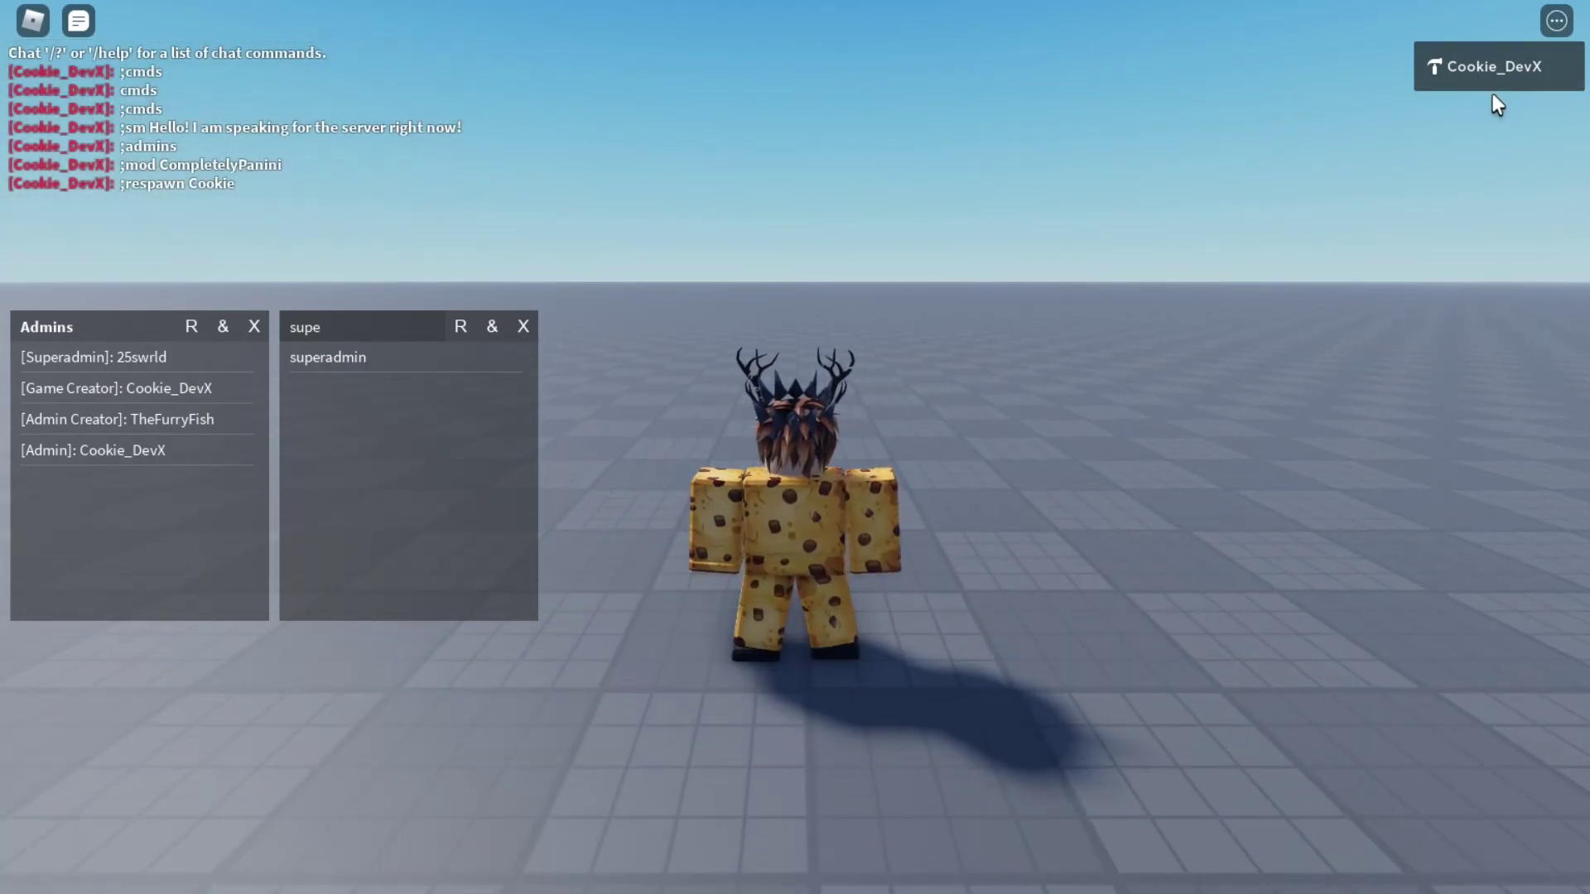
key("s")
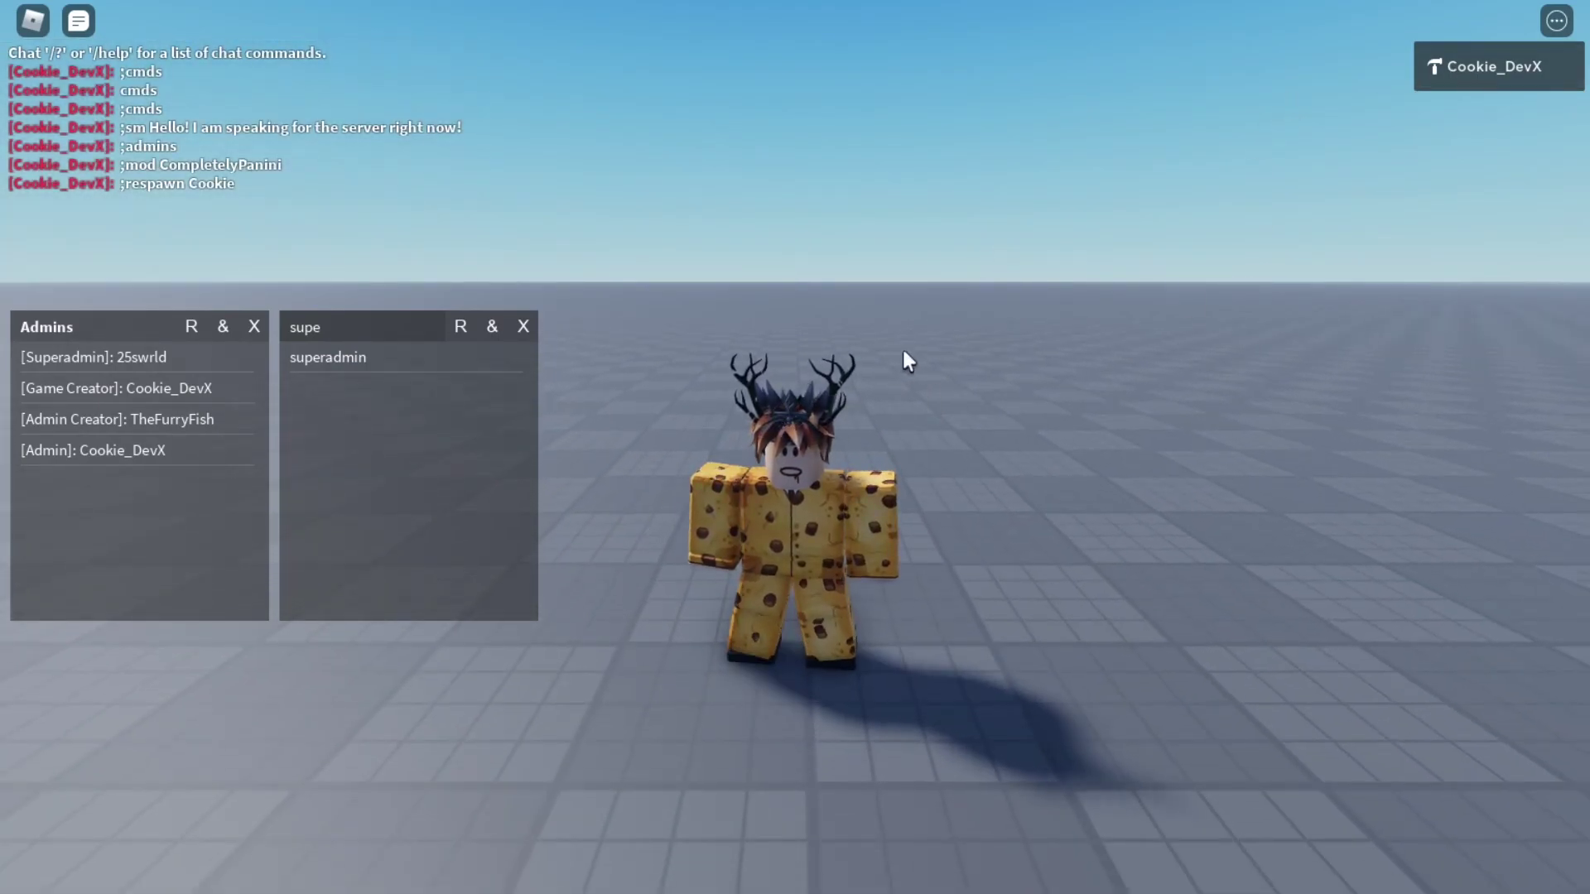
key("w")
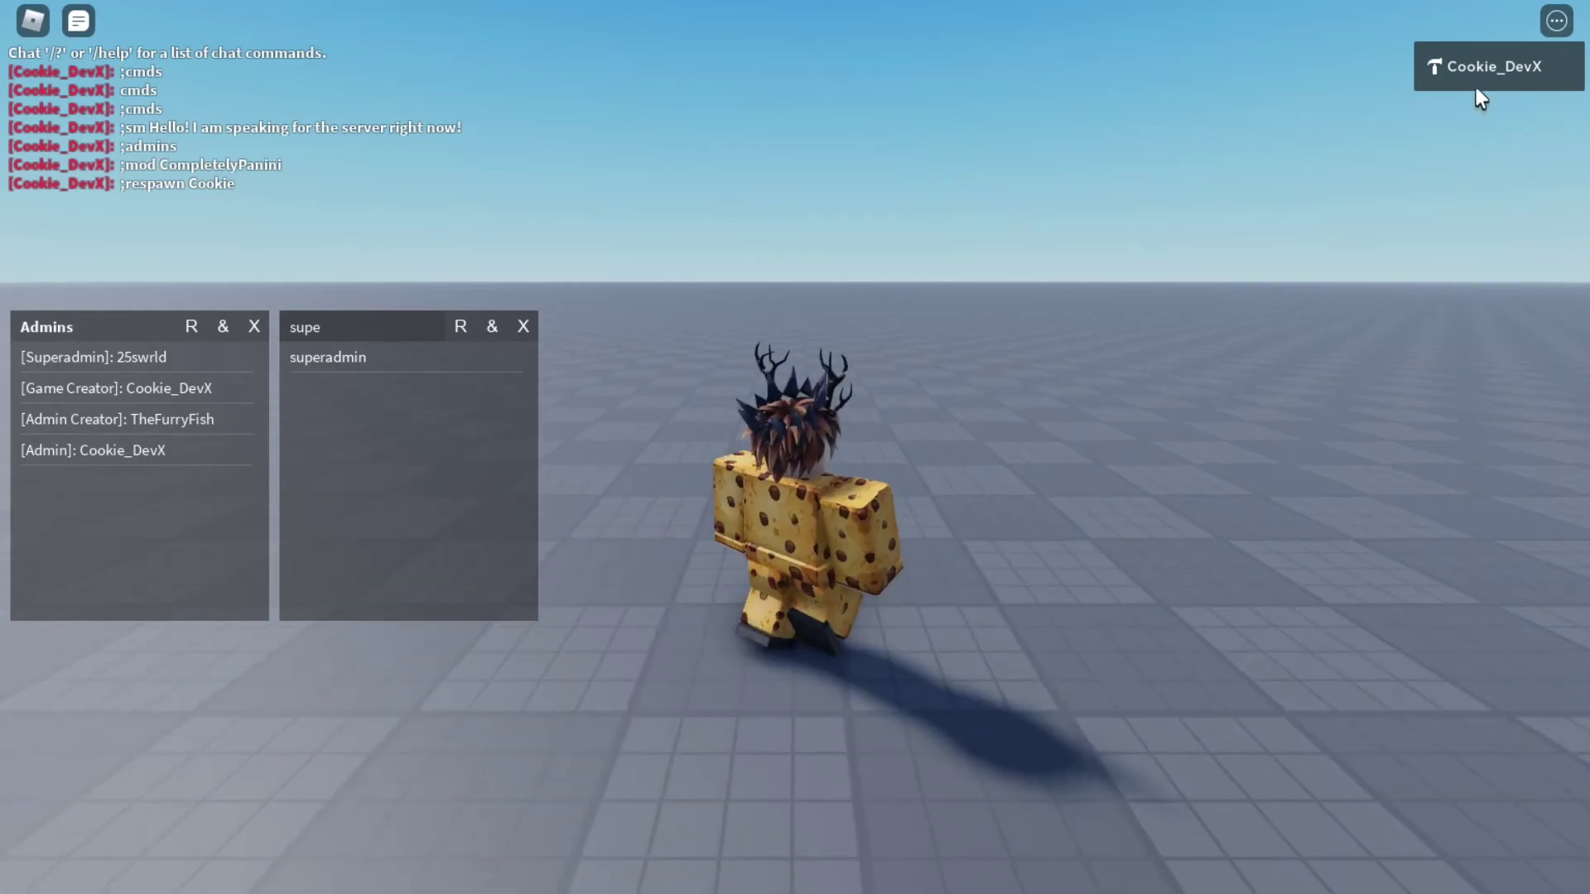
left_click(1475, 87)
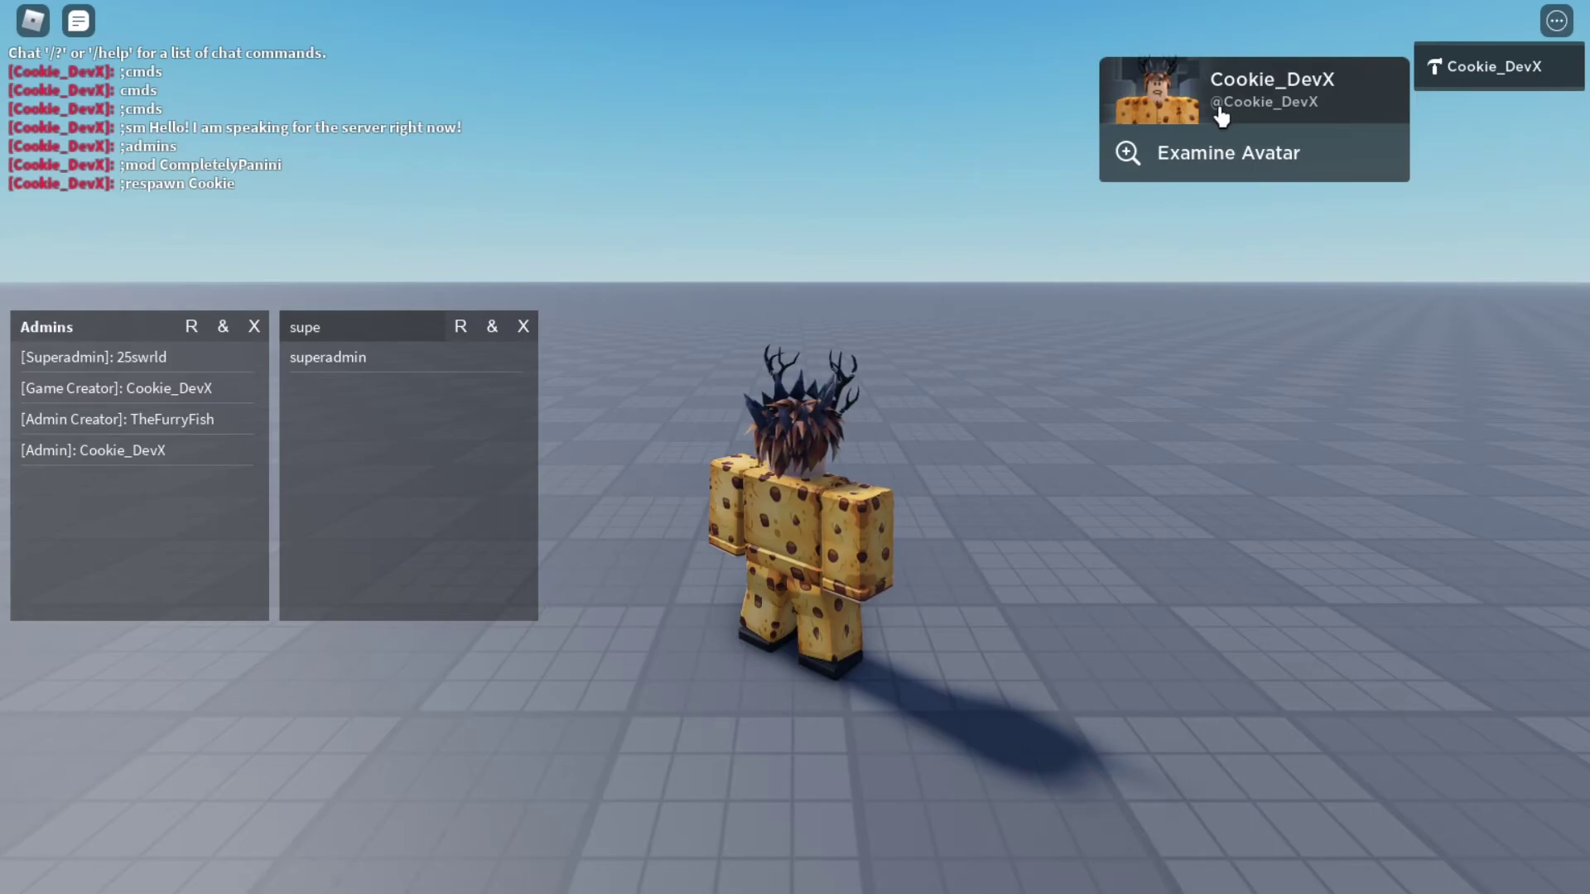
left_click(916, 455)
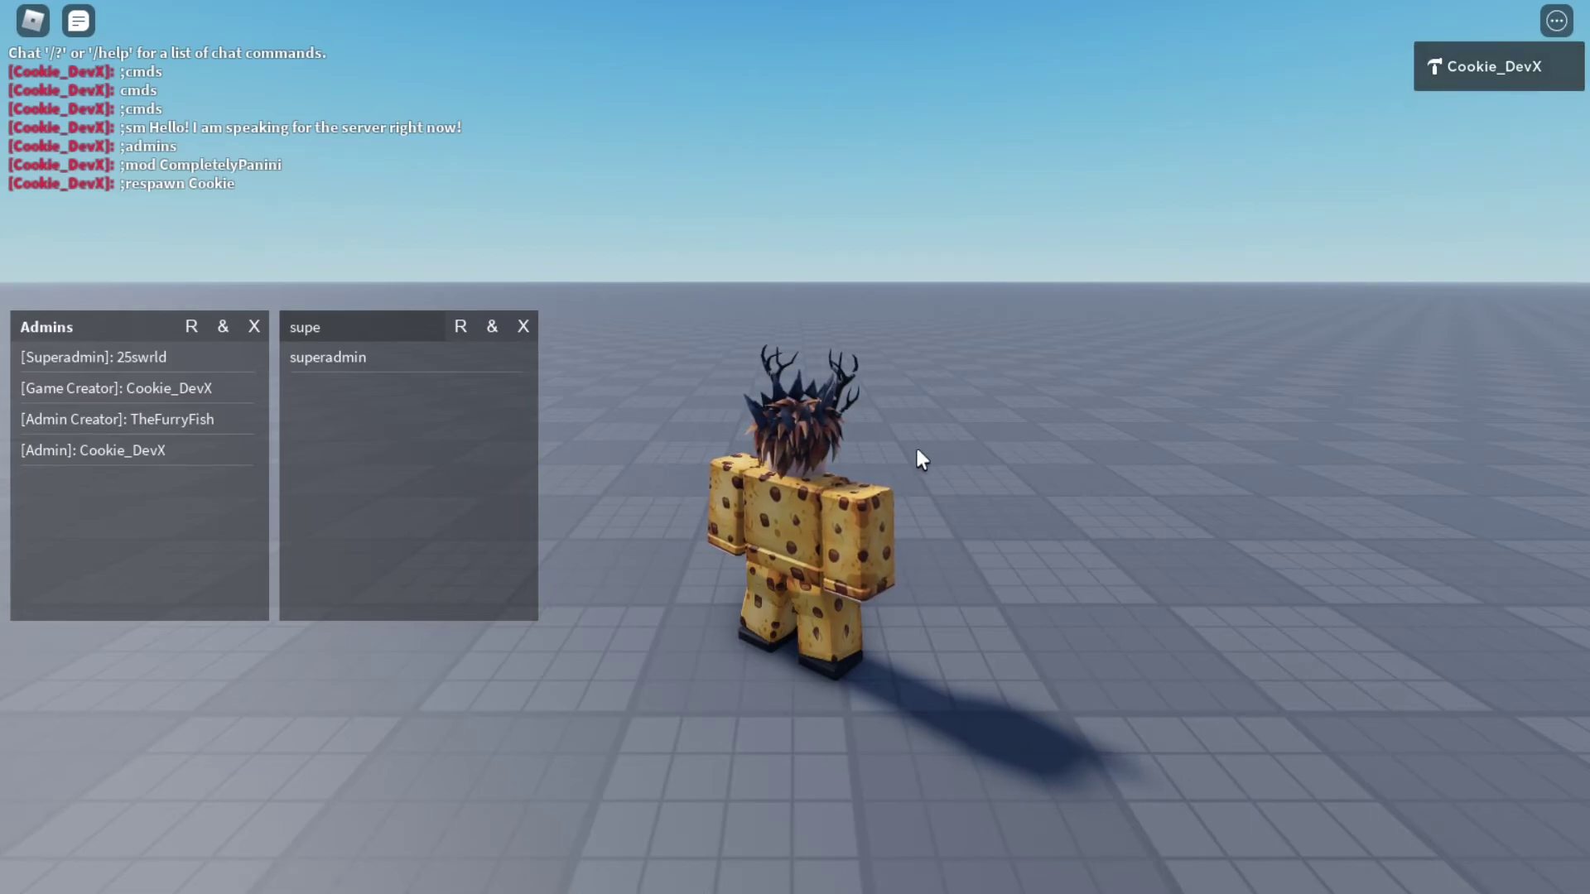
key("w")
key("a")
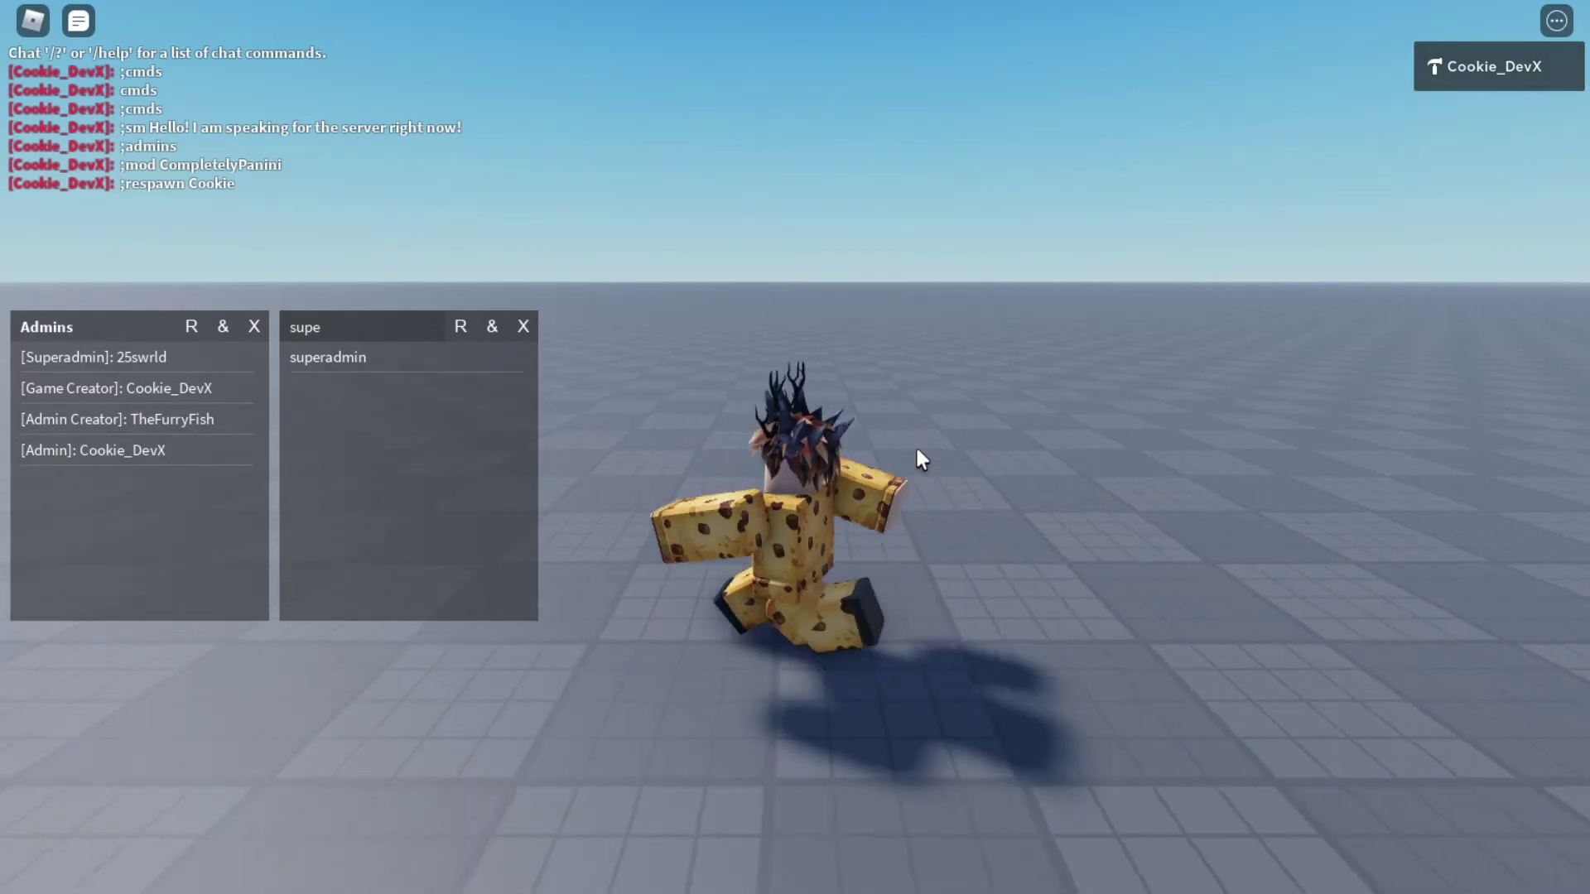
key("w")
key("space")
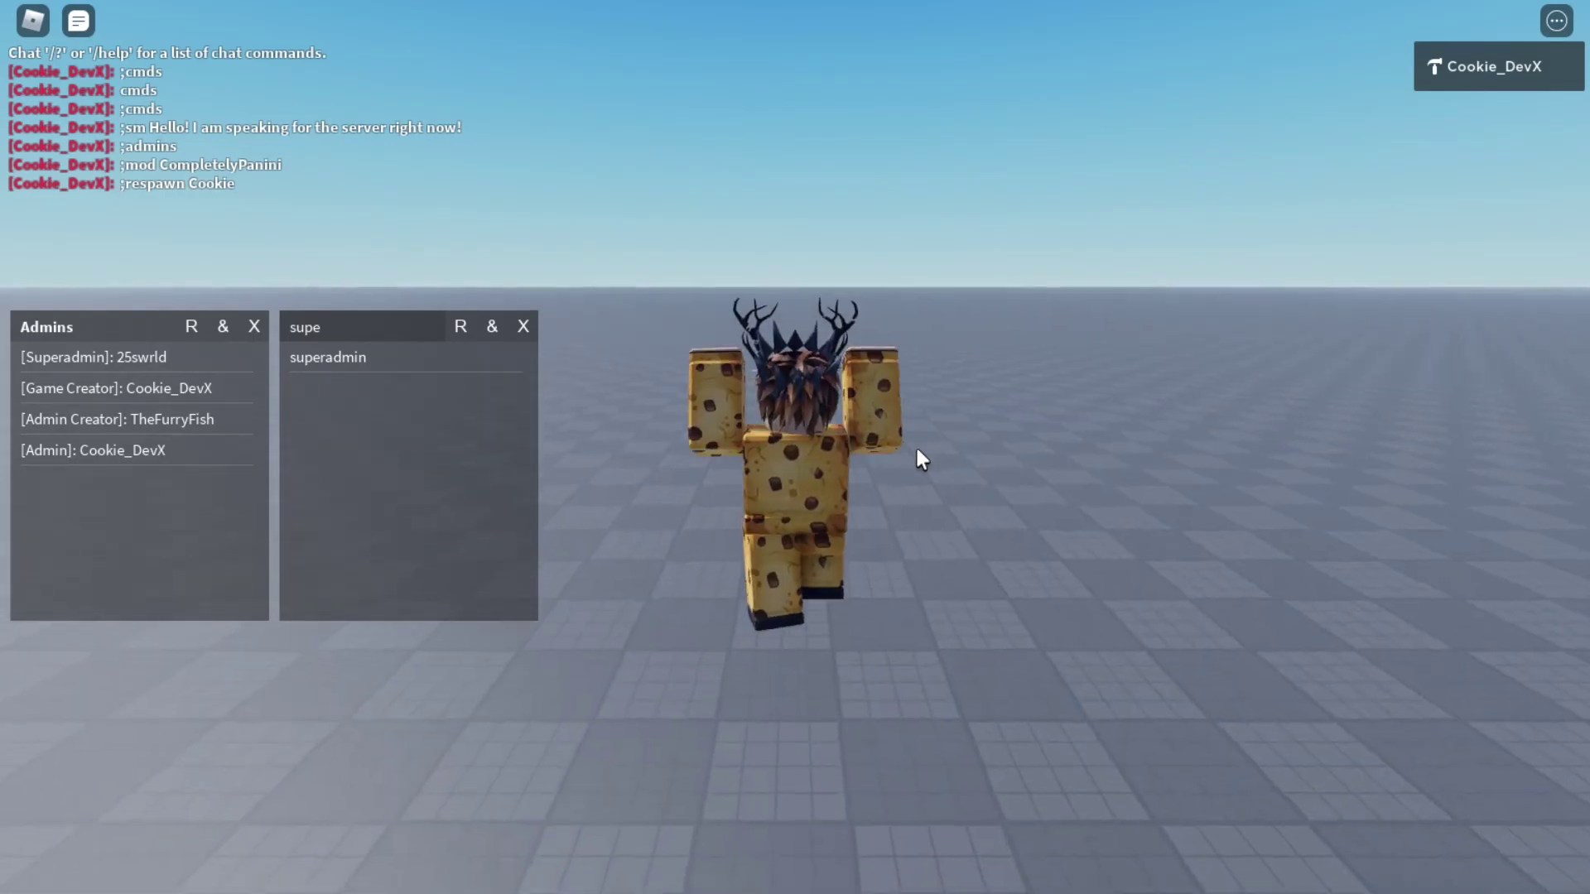
key("s")
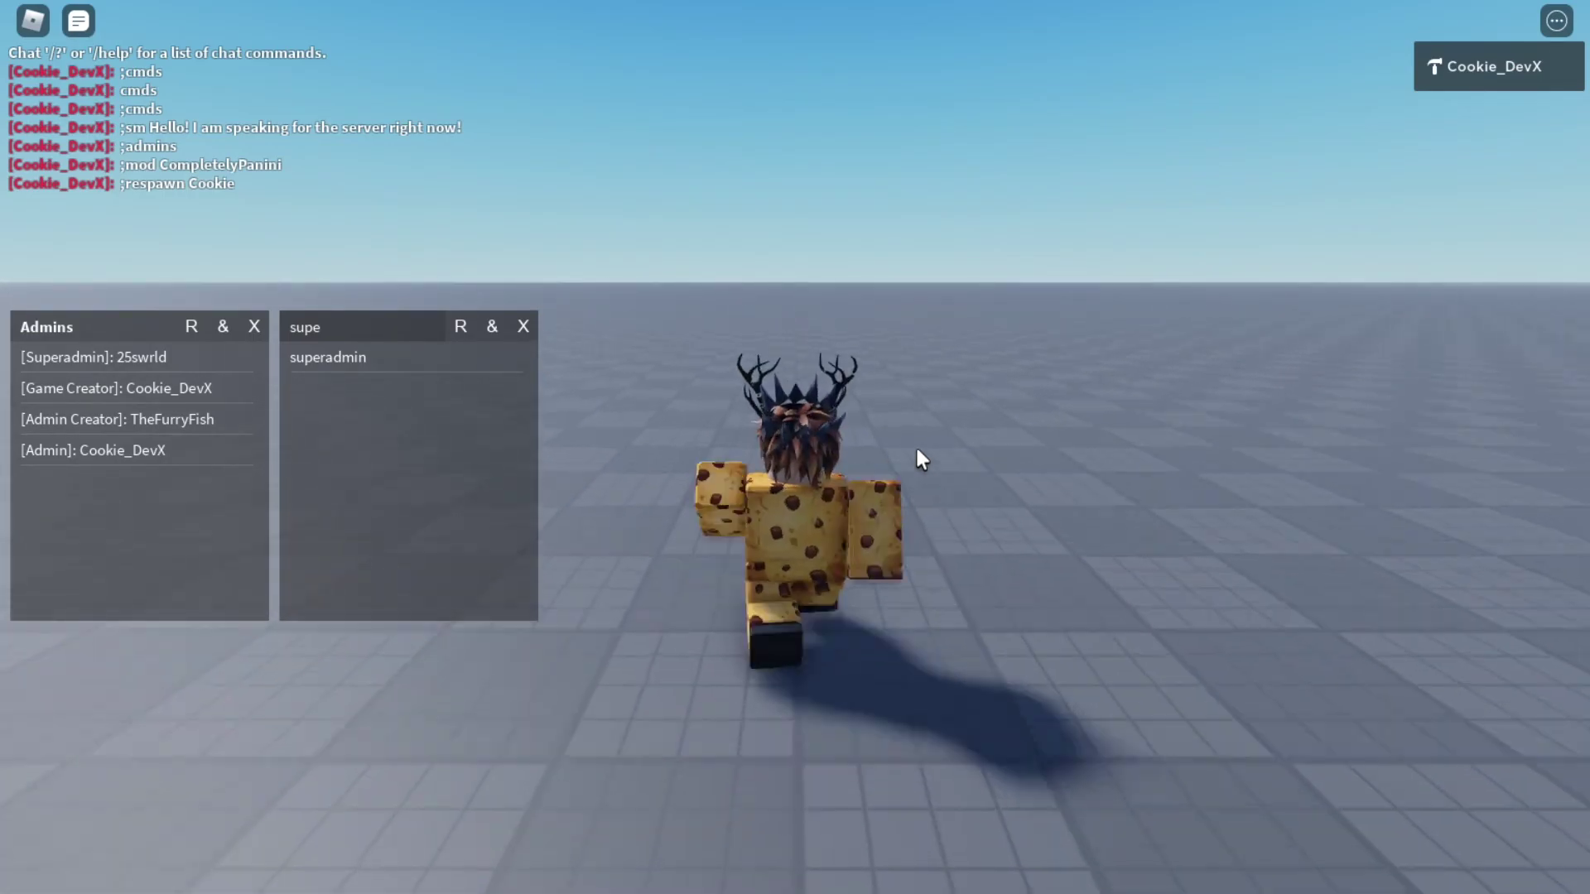
key("w")
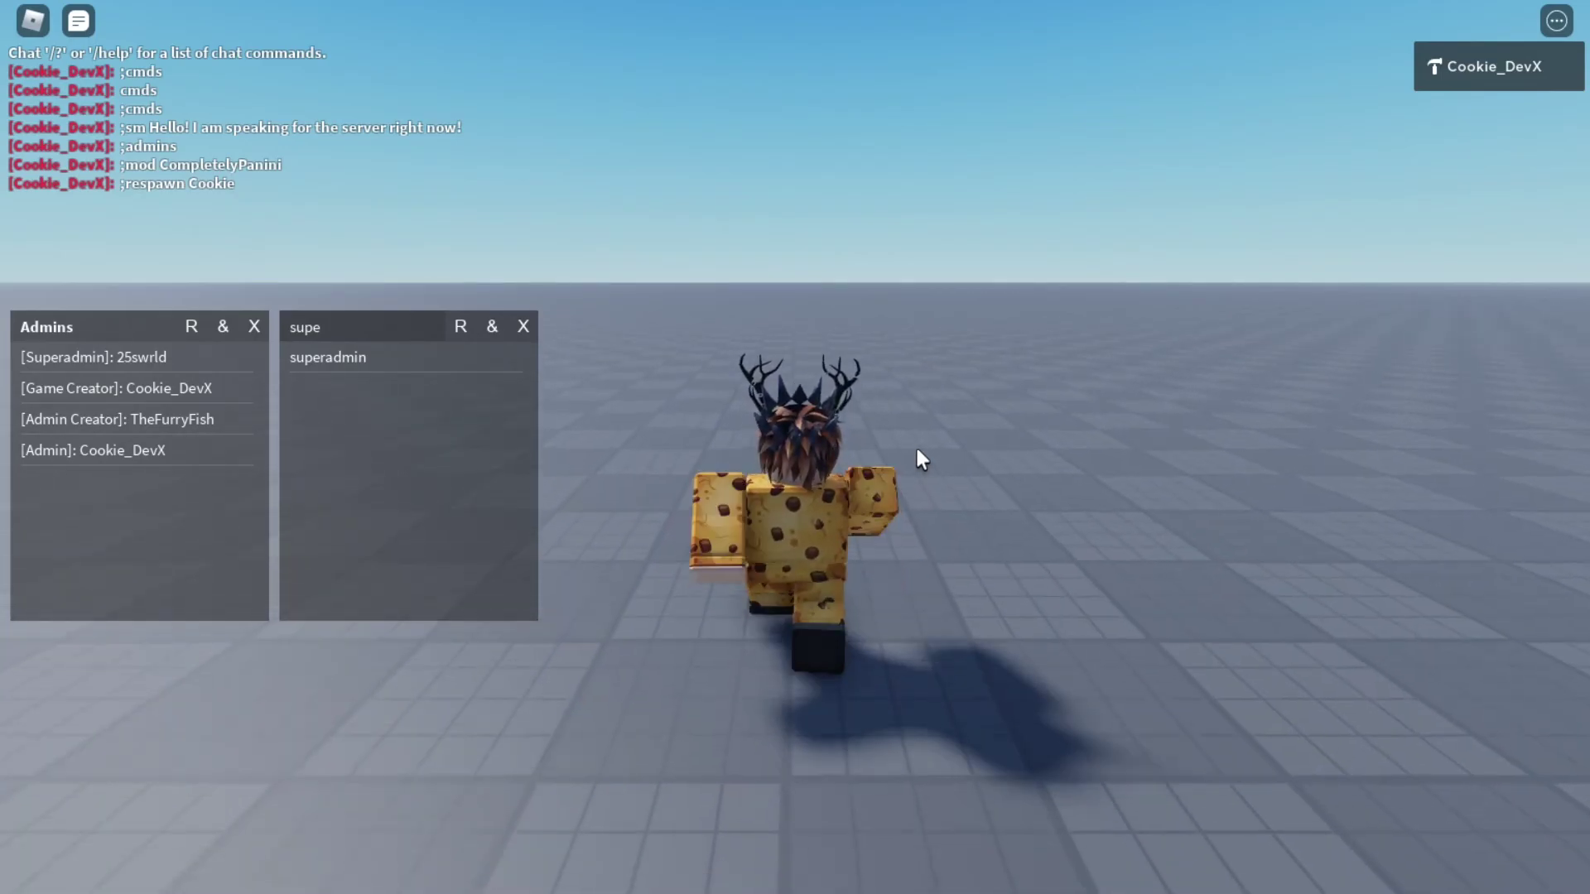
key("s")
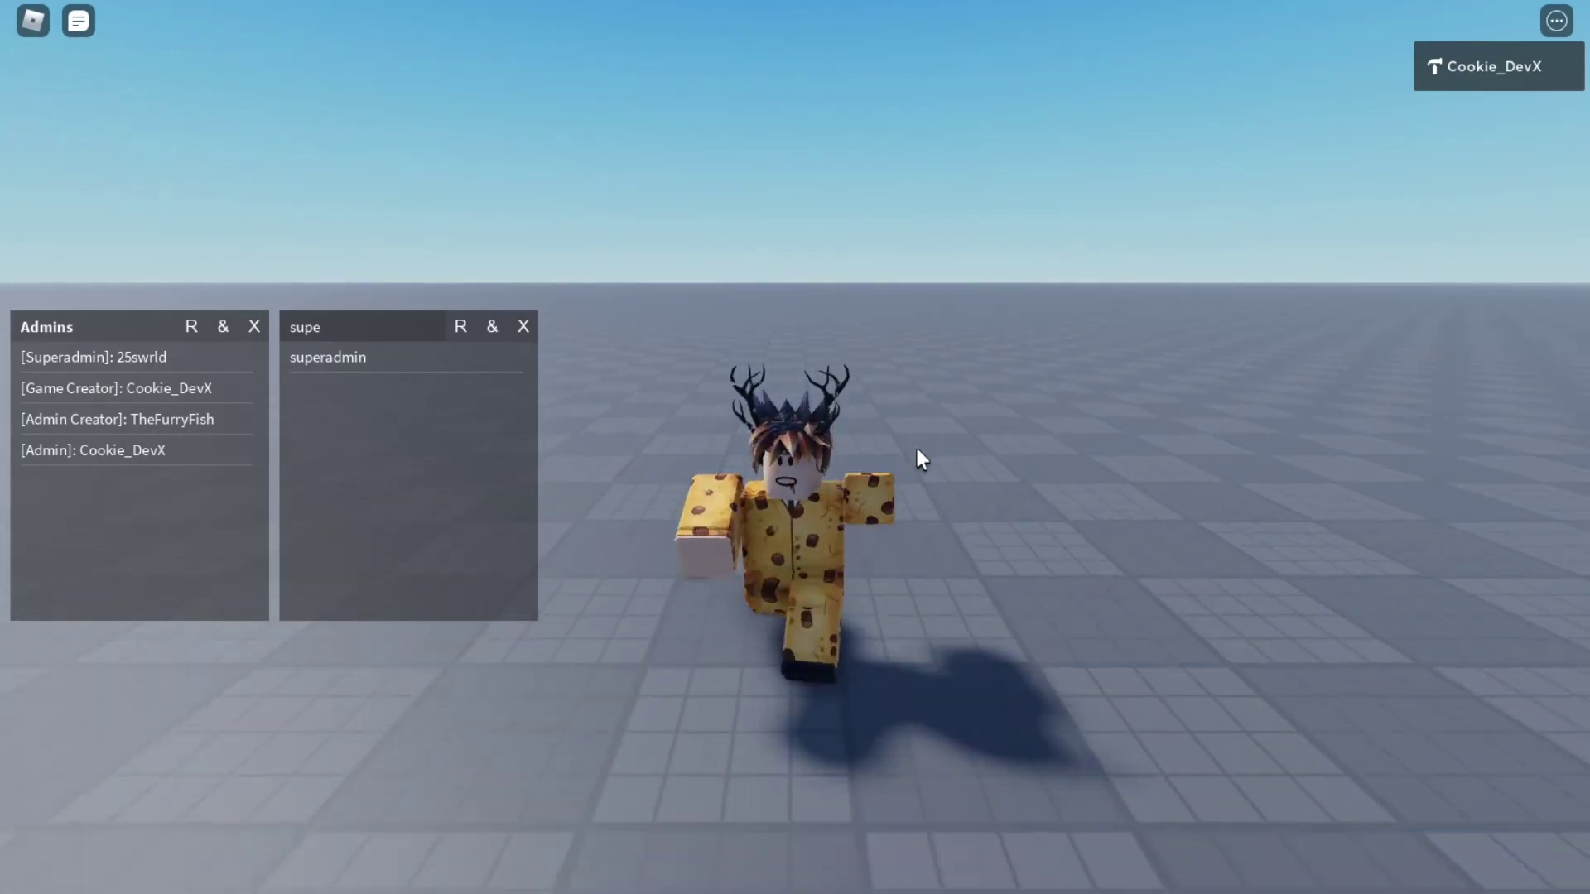
key("d")
key("s")
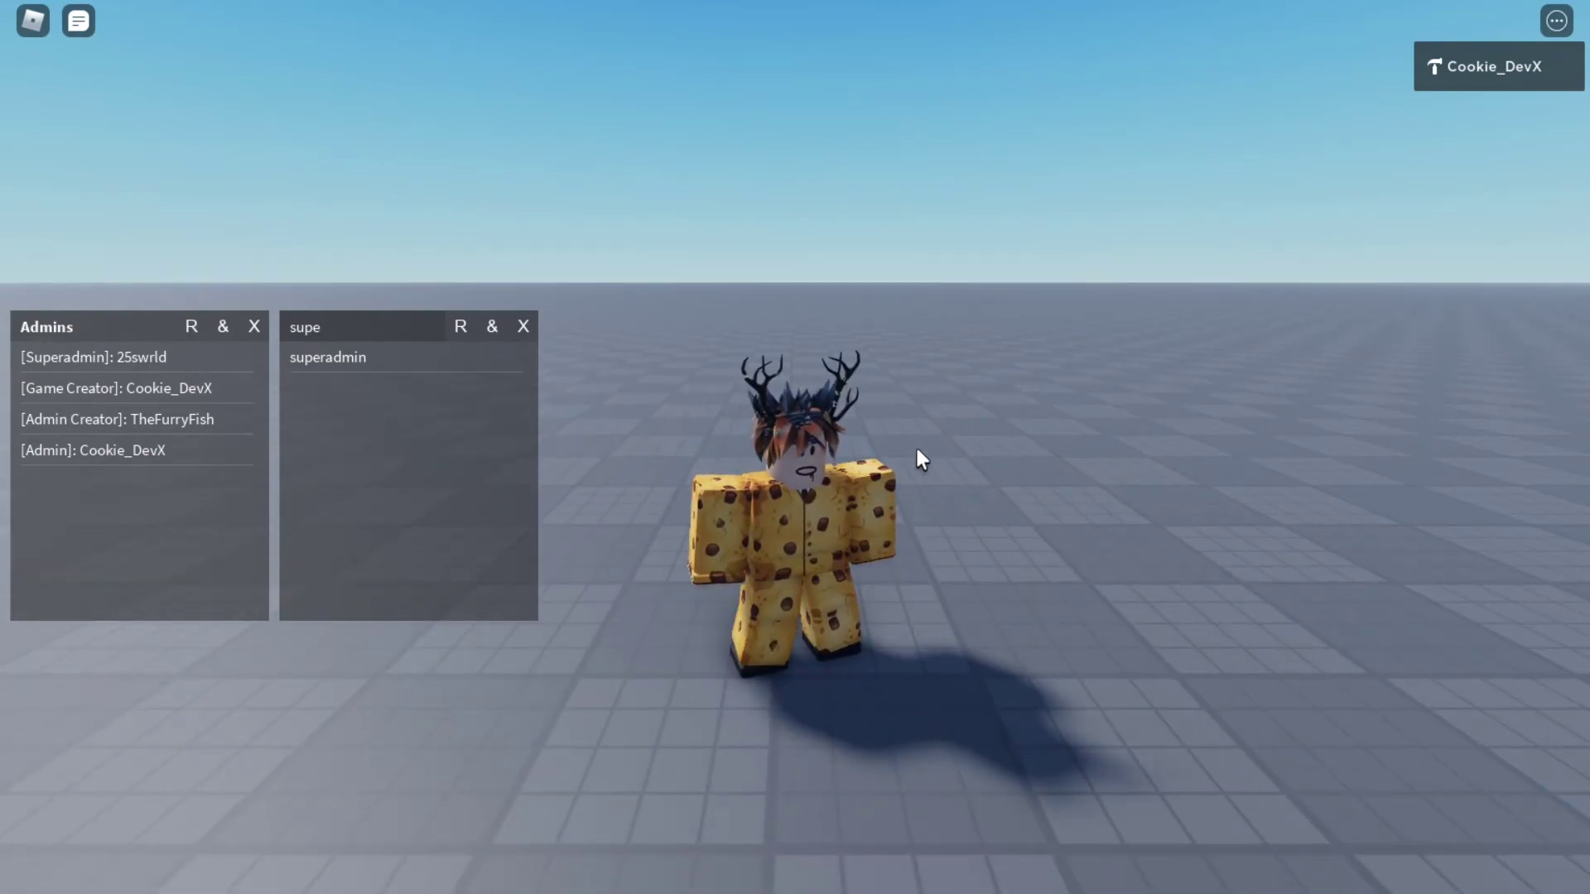
Send ";cmds" in the game chat to bring up the Commands list and look through to its last entries.
key("slash")
type(";c")
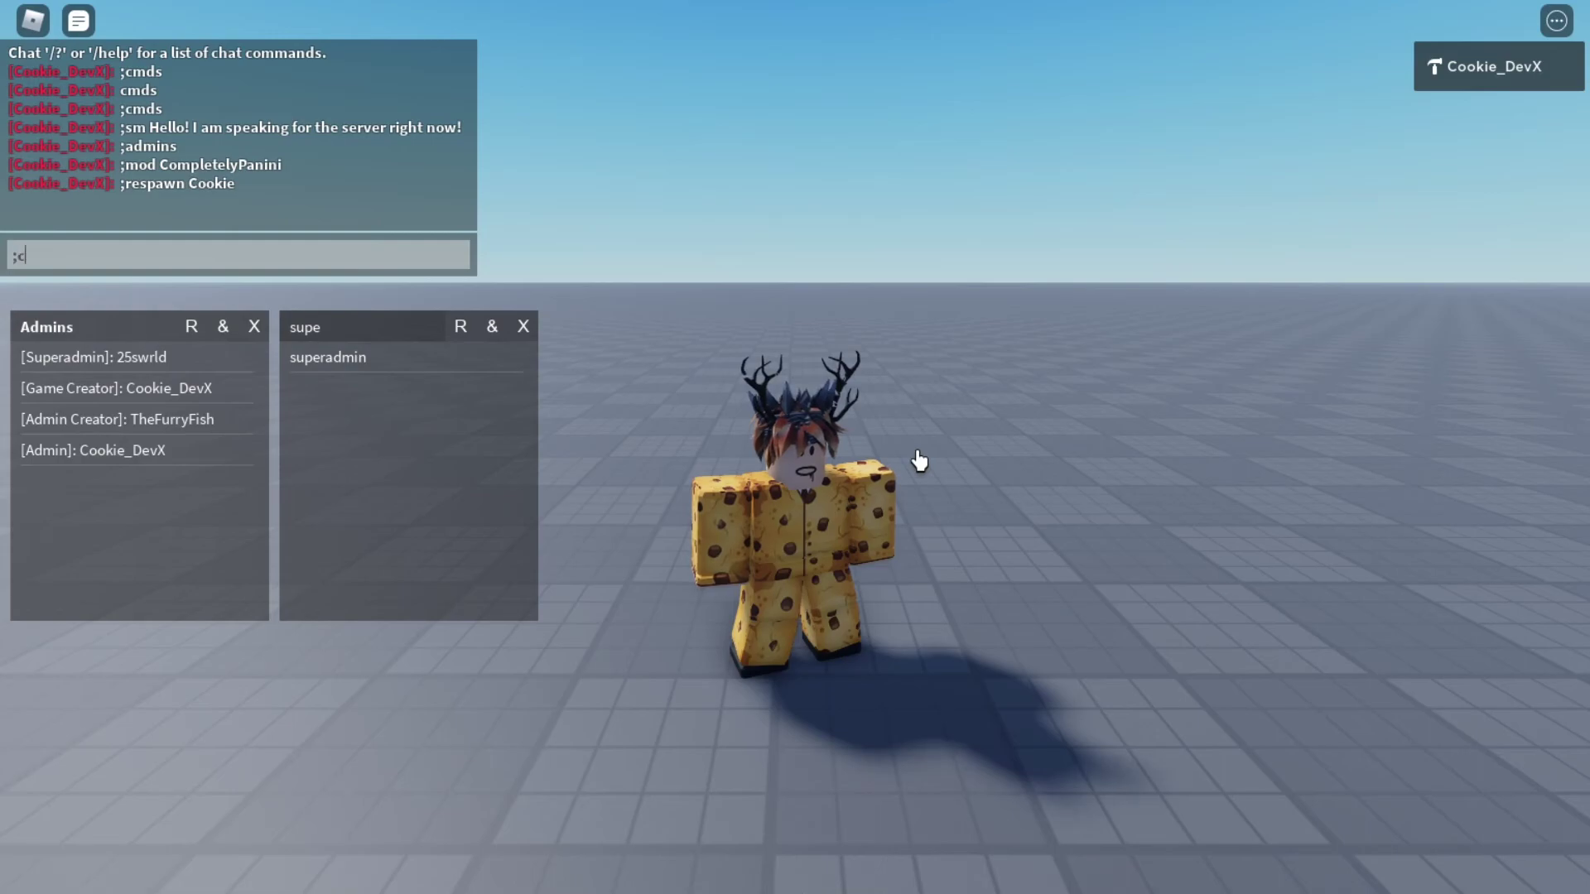
type("msd")
key("BackSpace")
key("BackSpace")
type("ds")
key("Return")
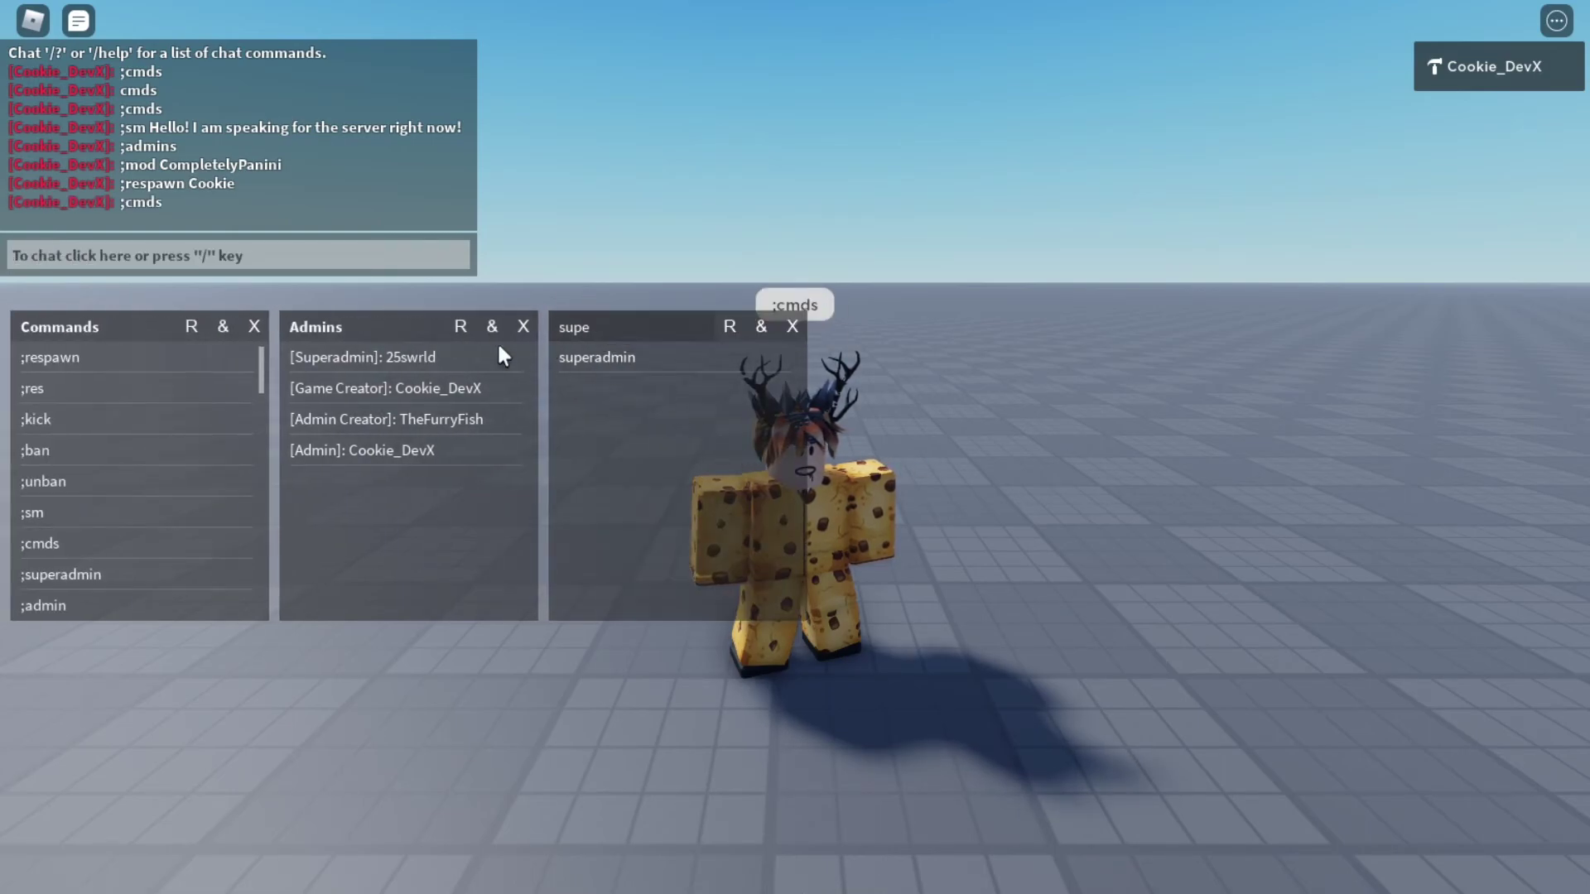
scroll(186, 498, "down", 10)
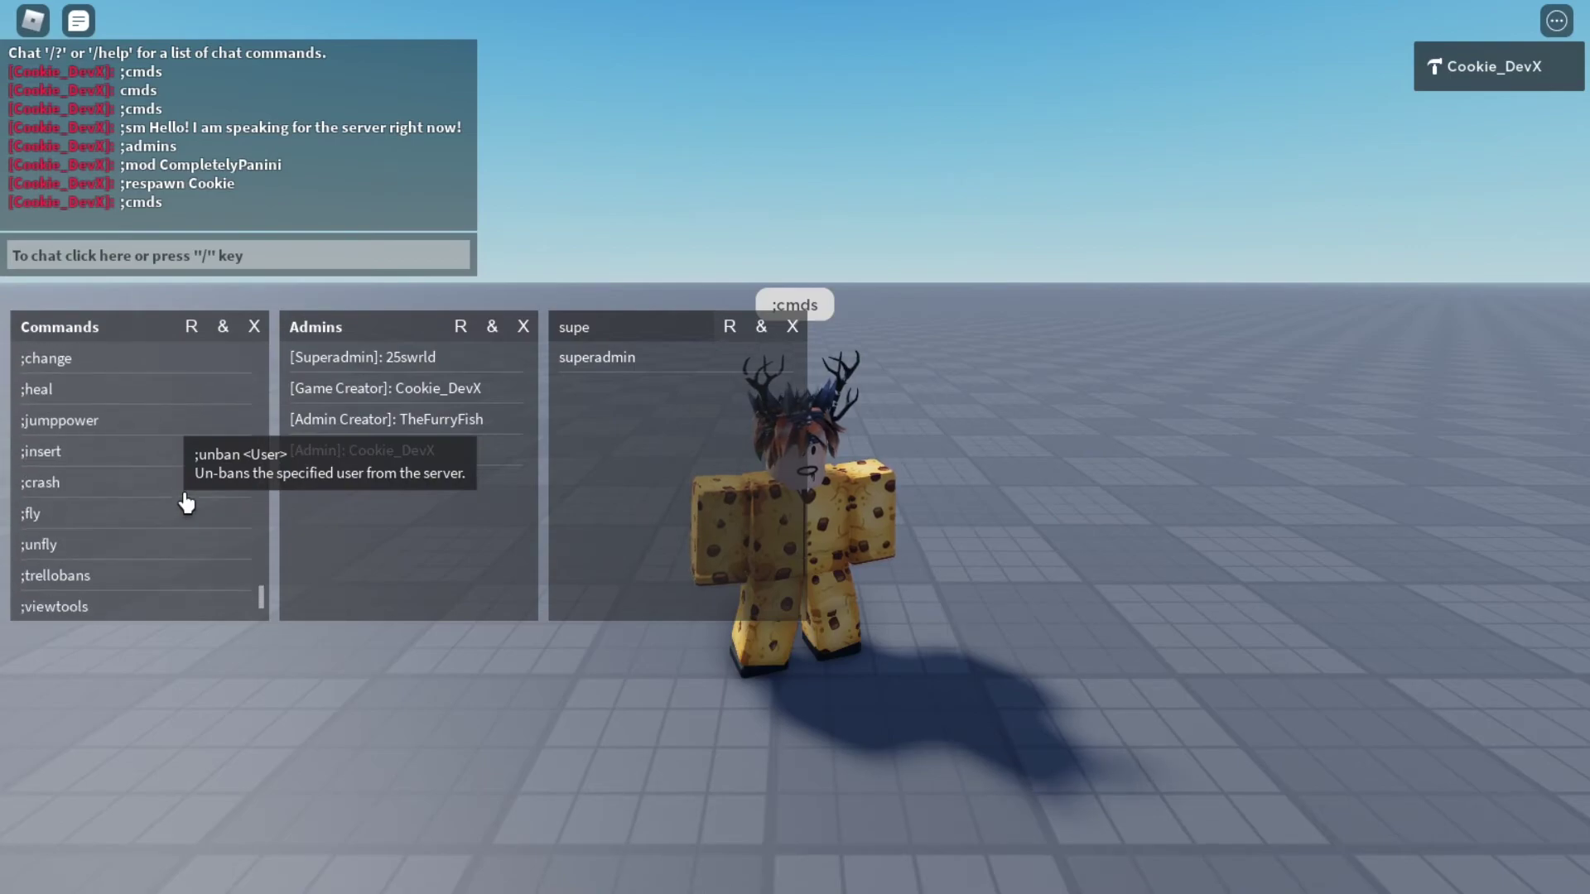
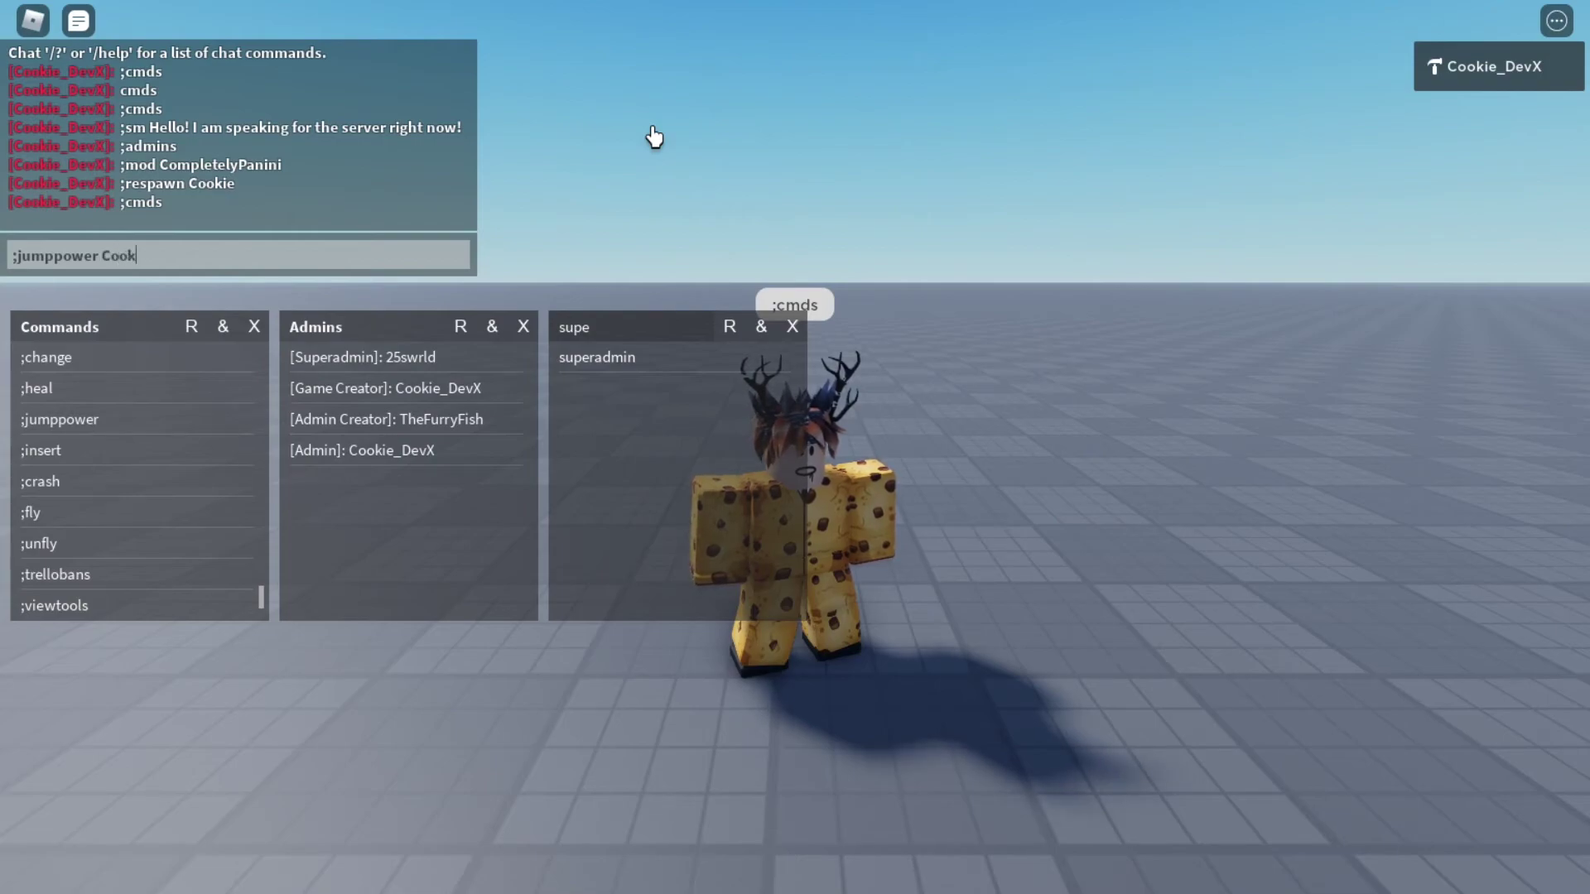
Check the ";jumppower" syntax, send ";jumppower me 500" in the game chat, and test the avatar's jumping and walking.
type("ie")
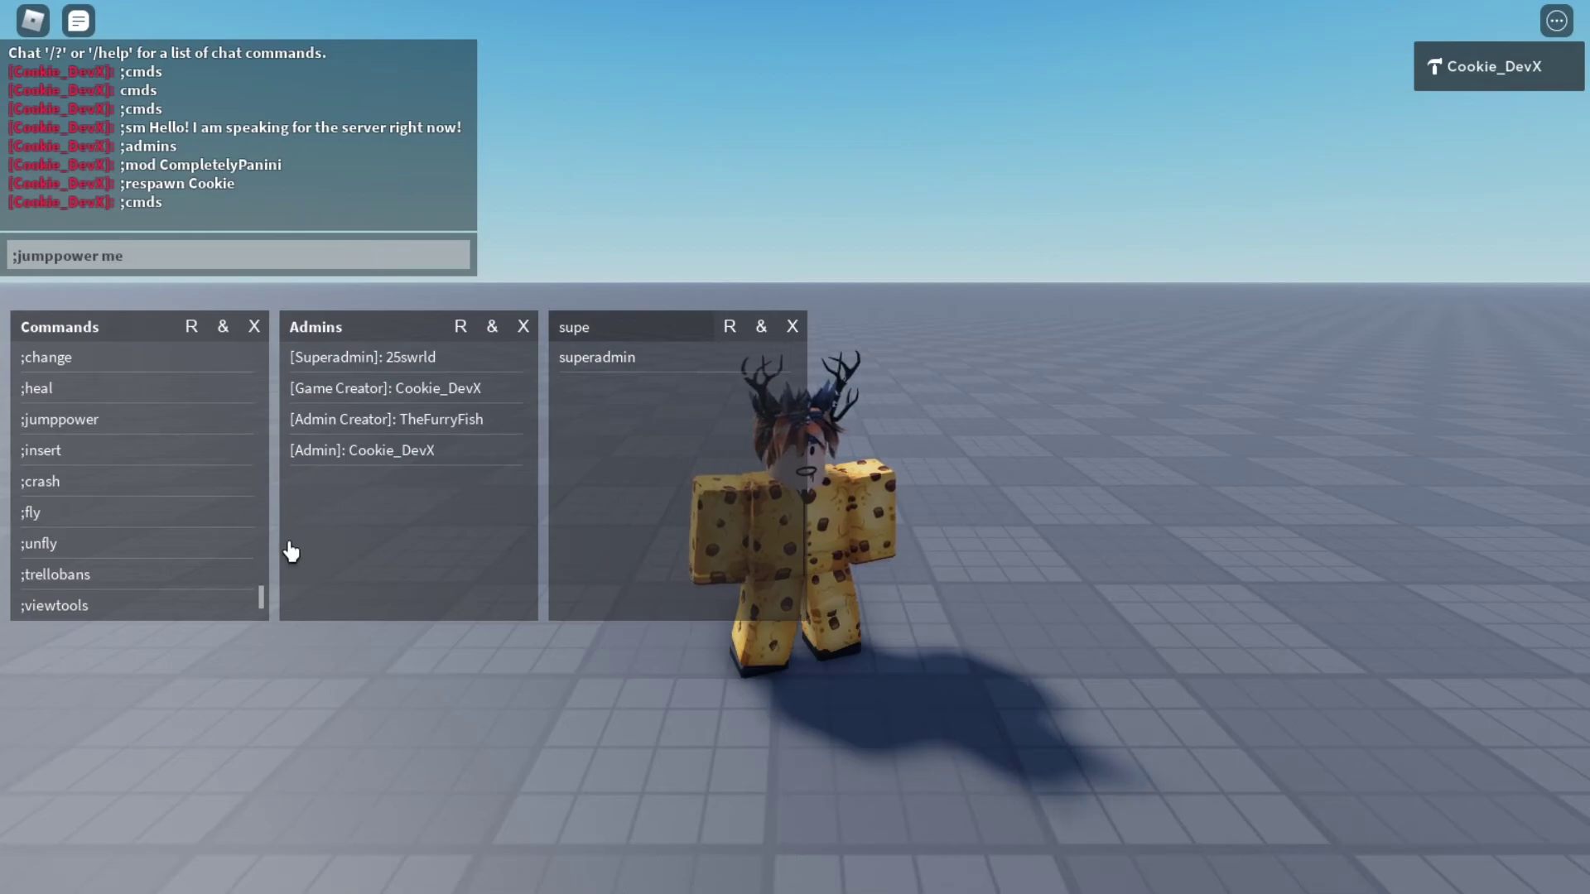
mouse_move(49, 428)
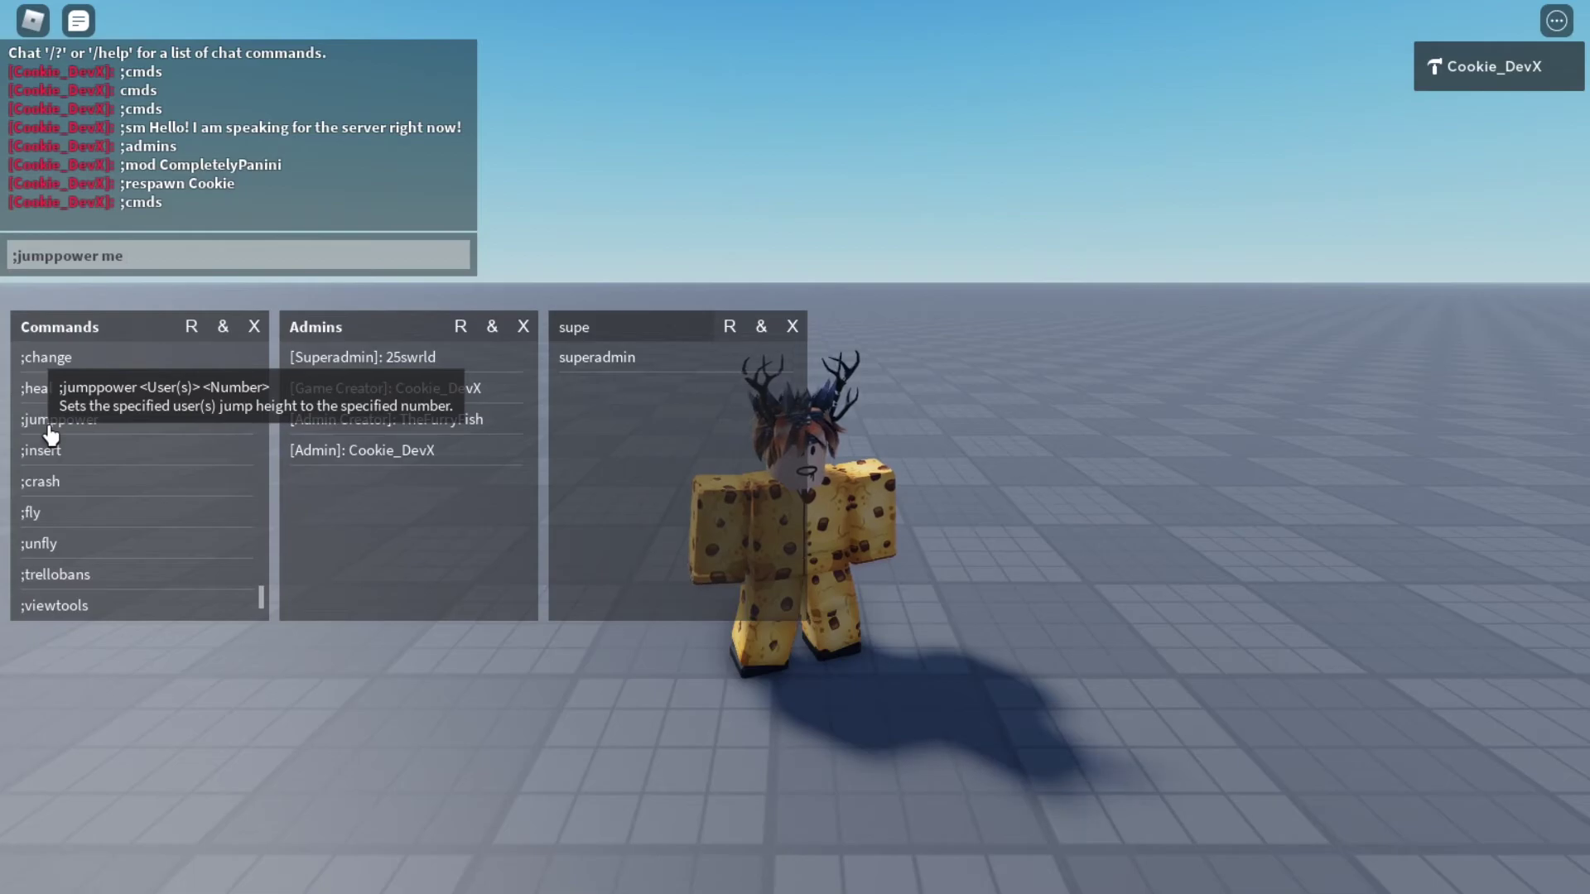
key("Return")
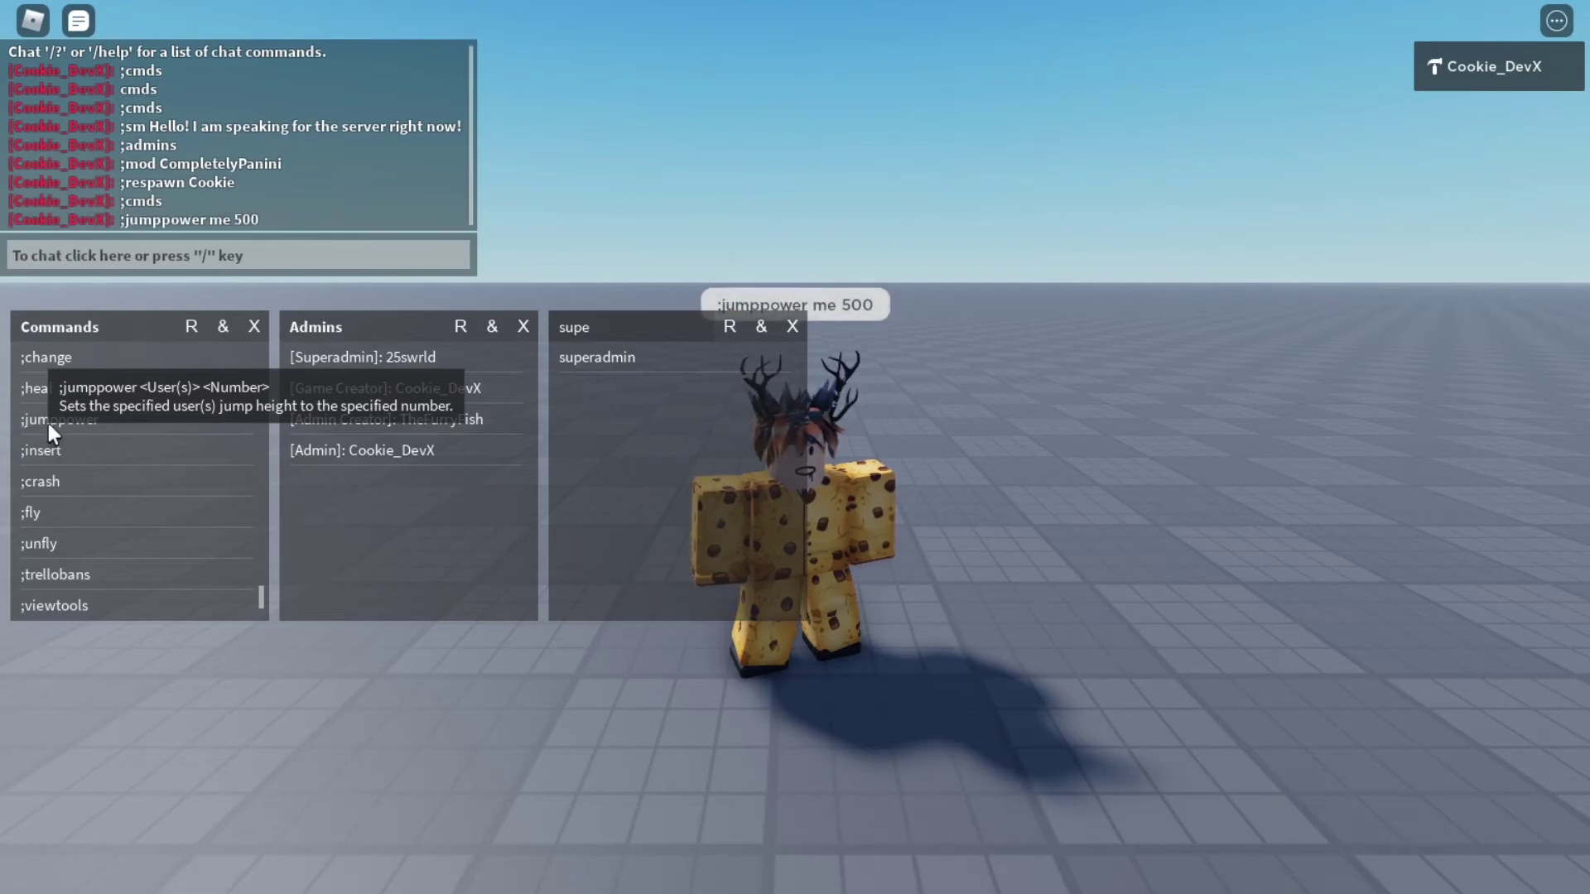
key("space")
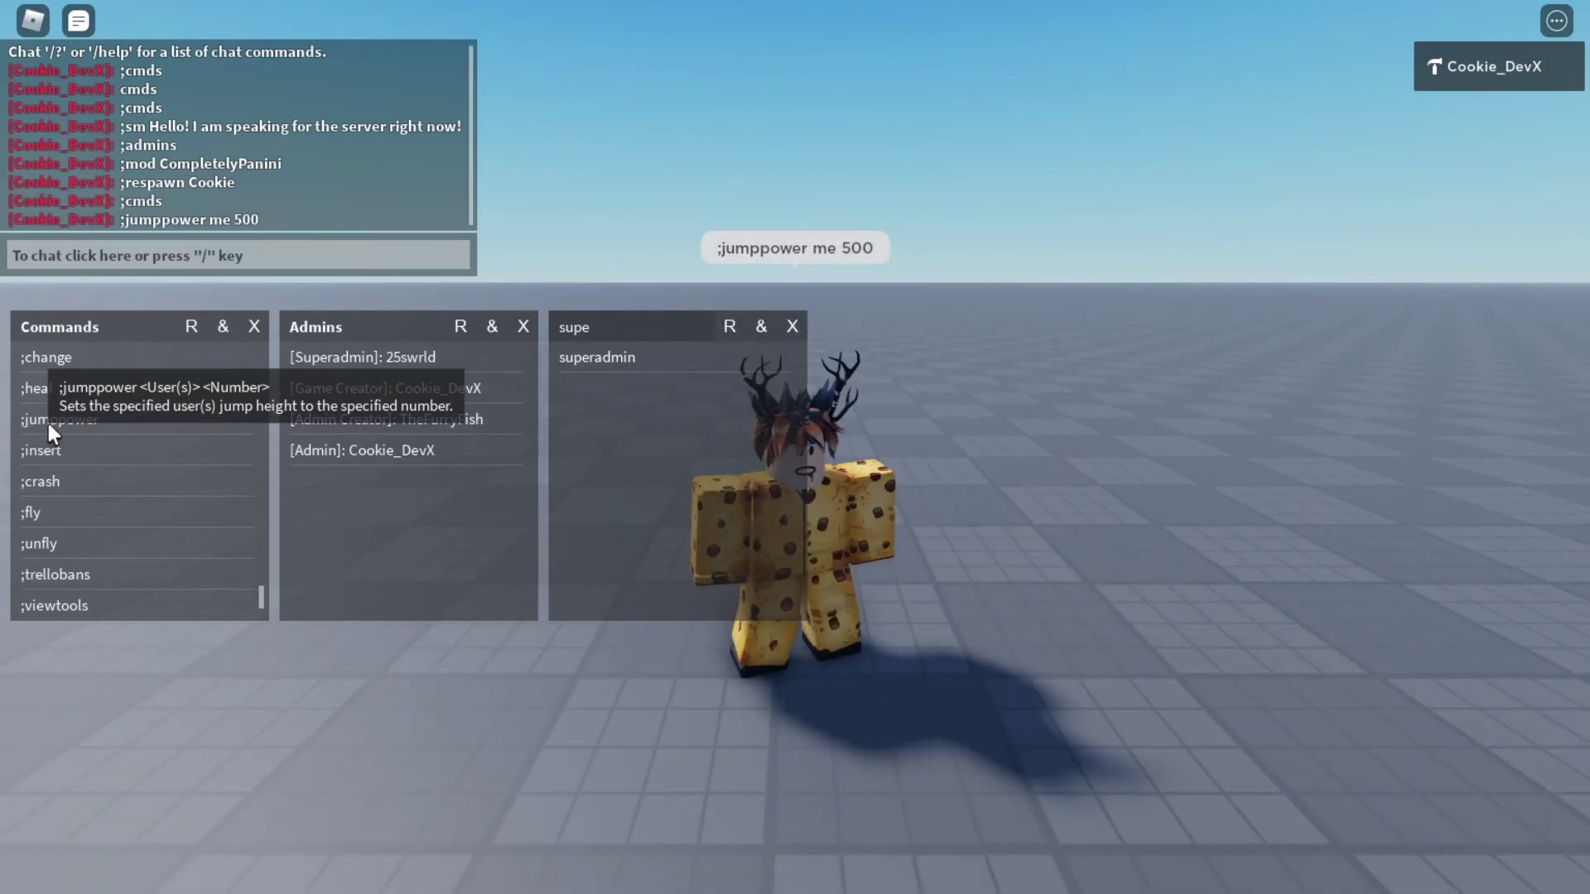
key("w")
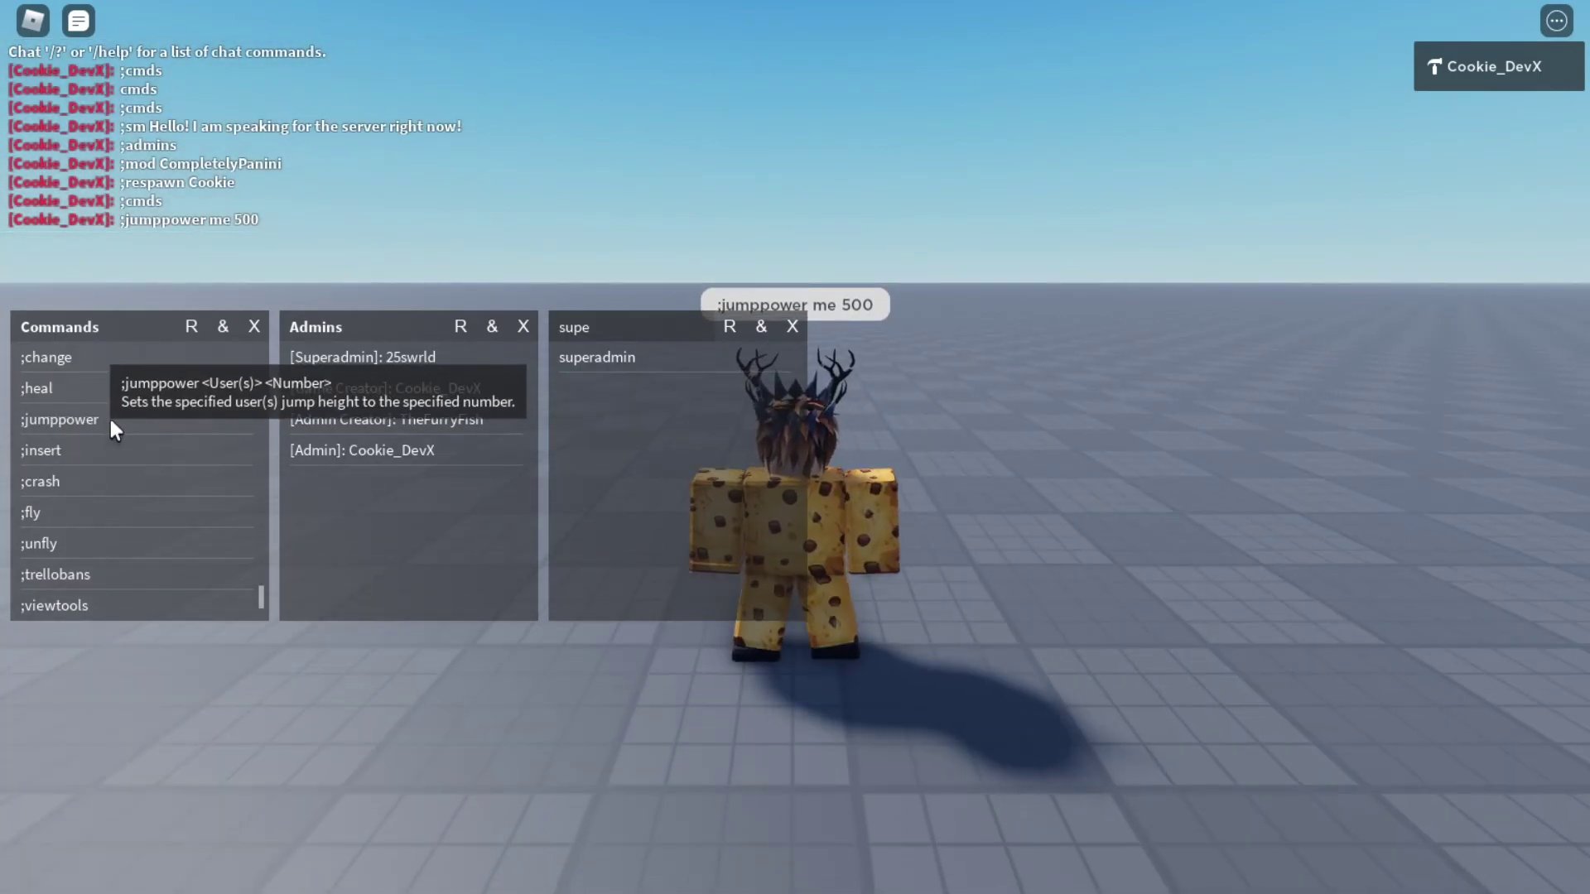
key("w")
key("s")
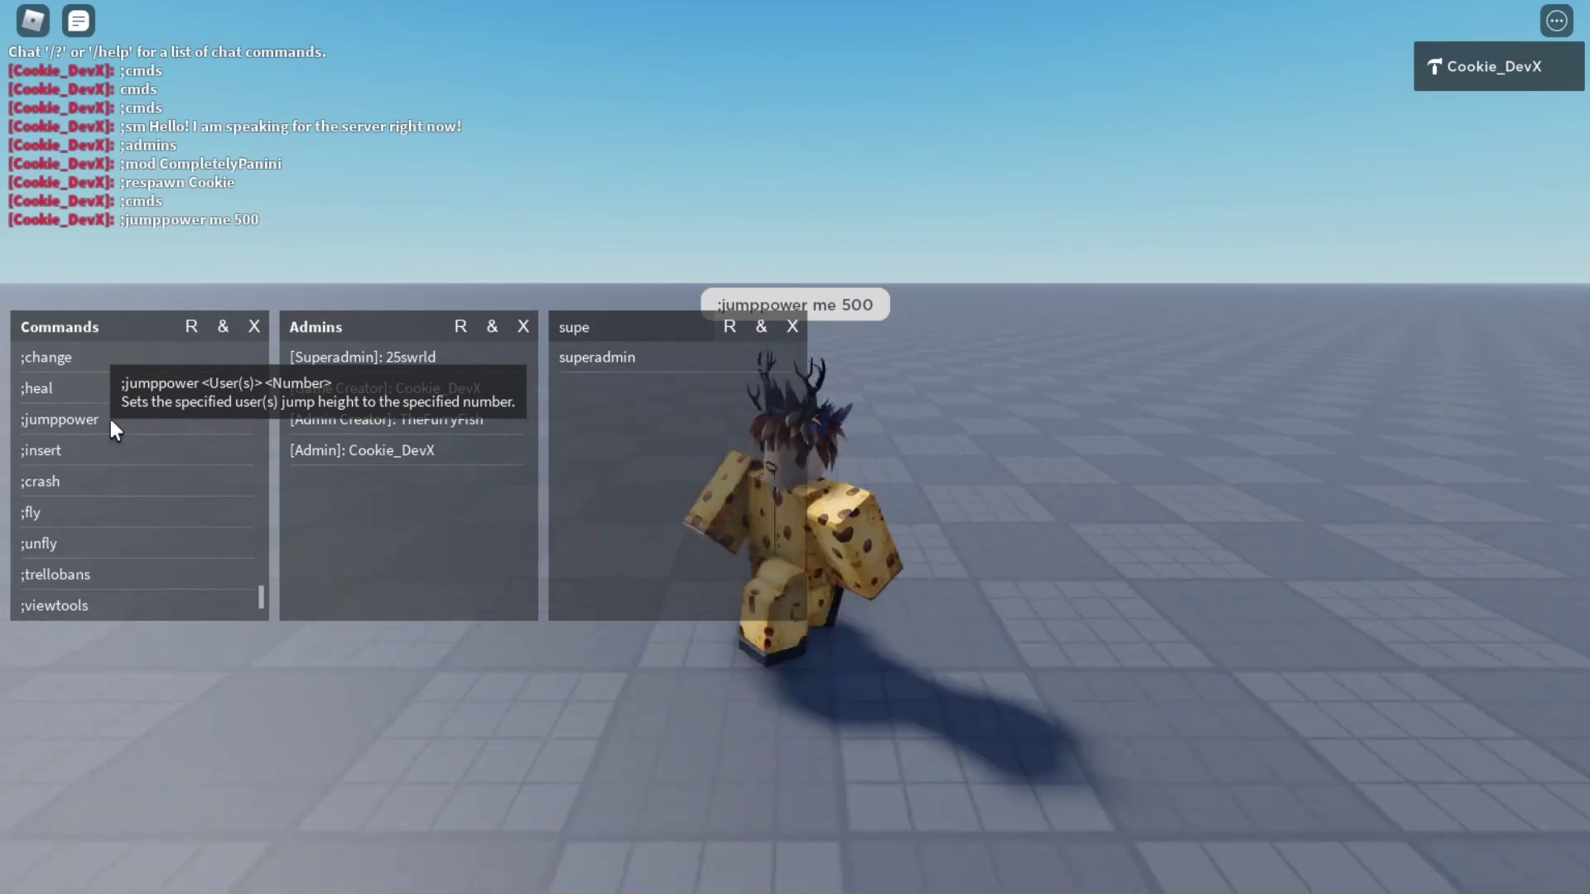
key("w")
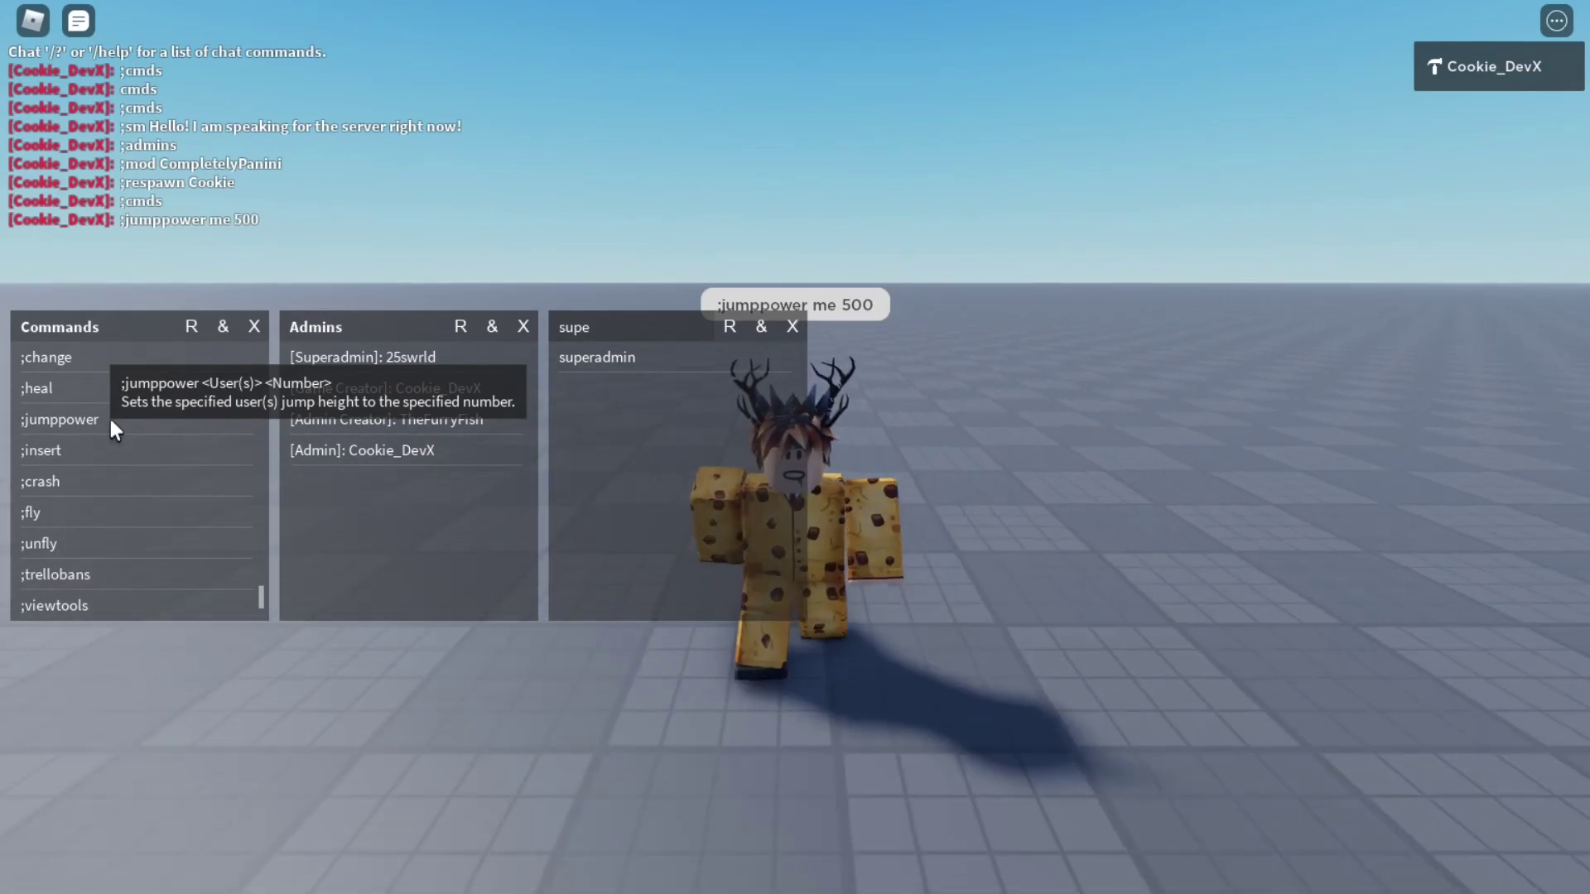
key("apostrophe")
type("j")
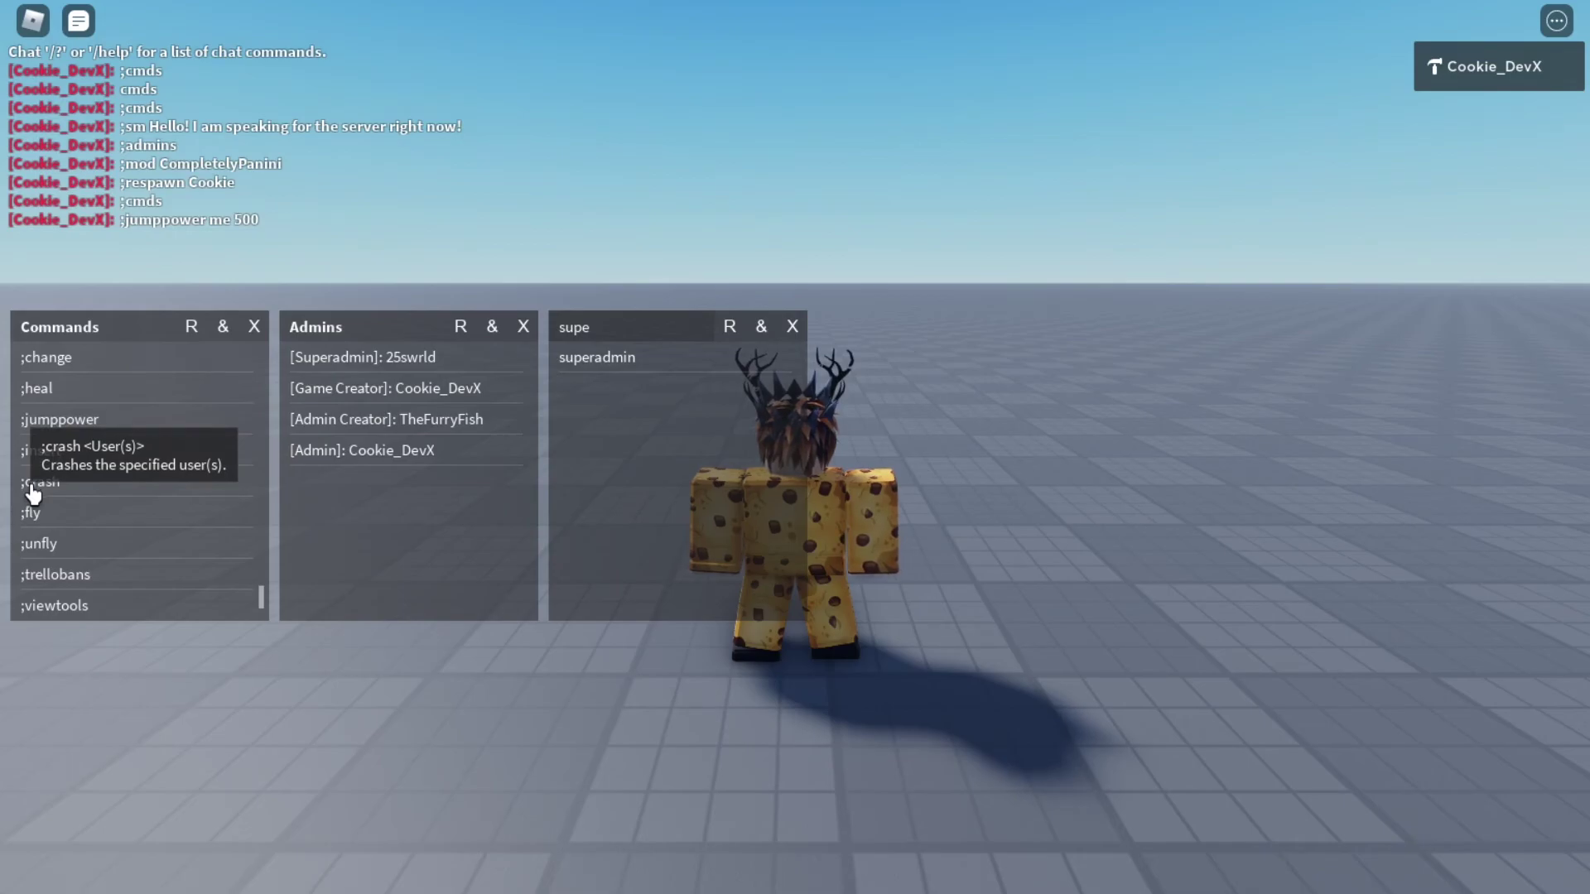
Find ";pm" in the Commands list and send ";pm" in the game chat with part of your own username and the text "HellO!".
scroll(106, 514, "up", 5)
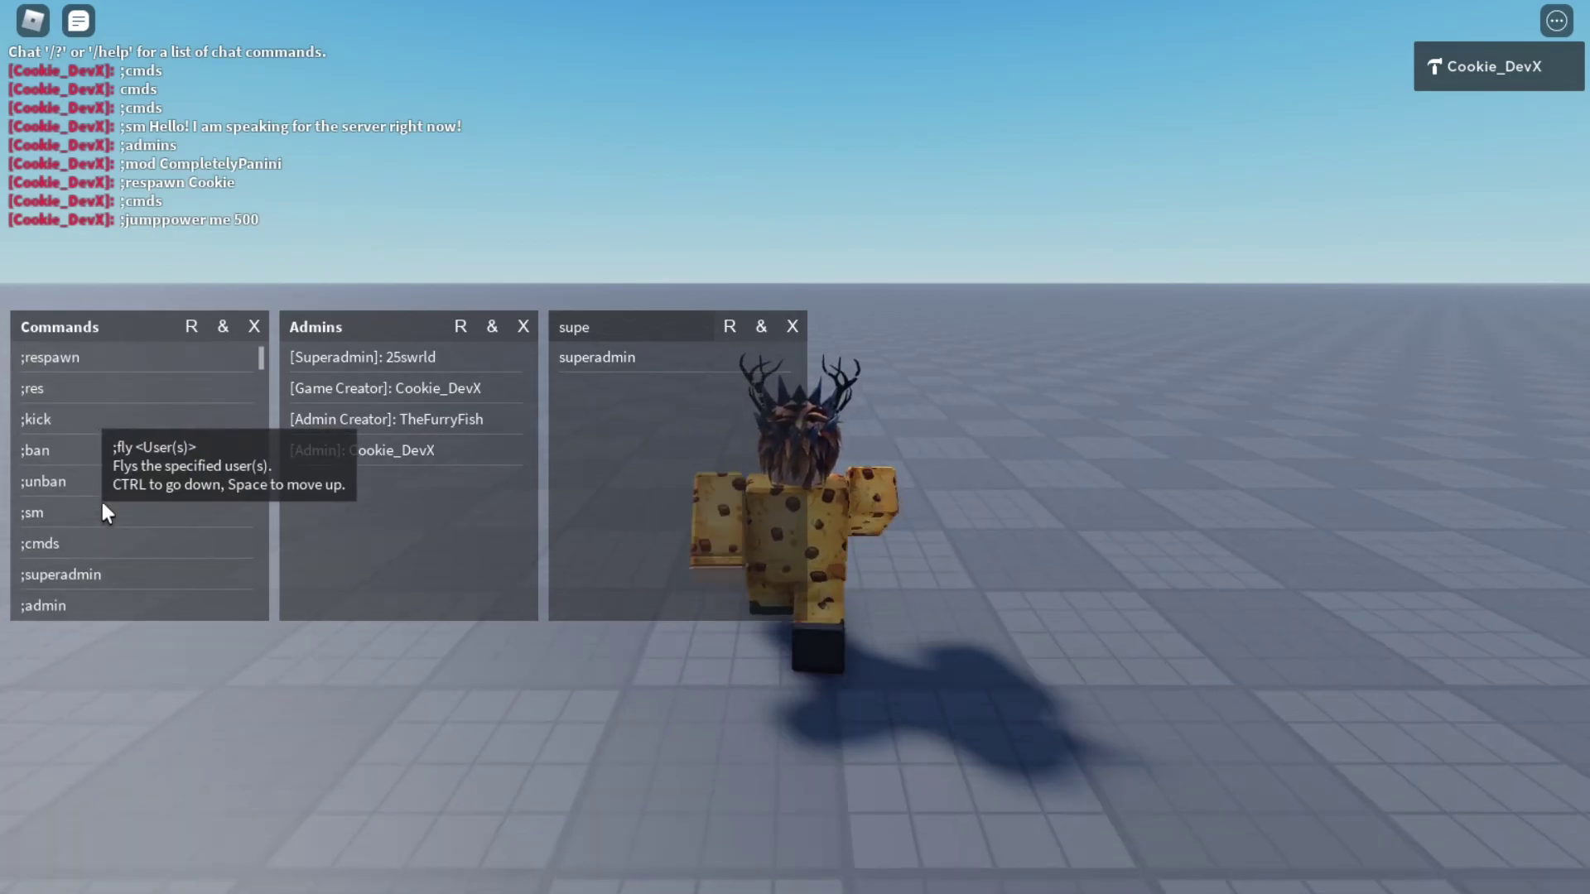
scroll(75, 462, "up", 2)
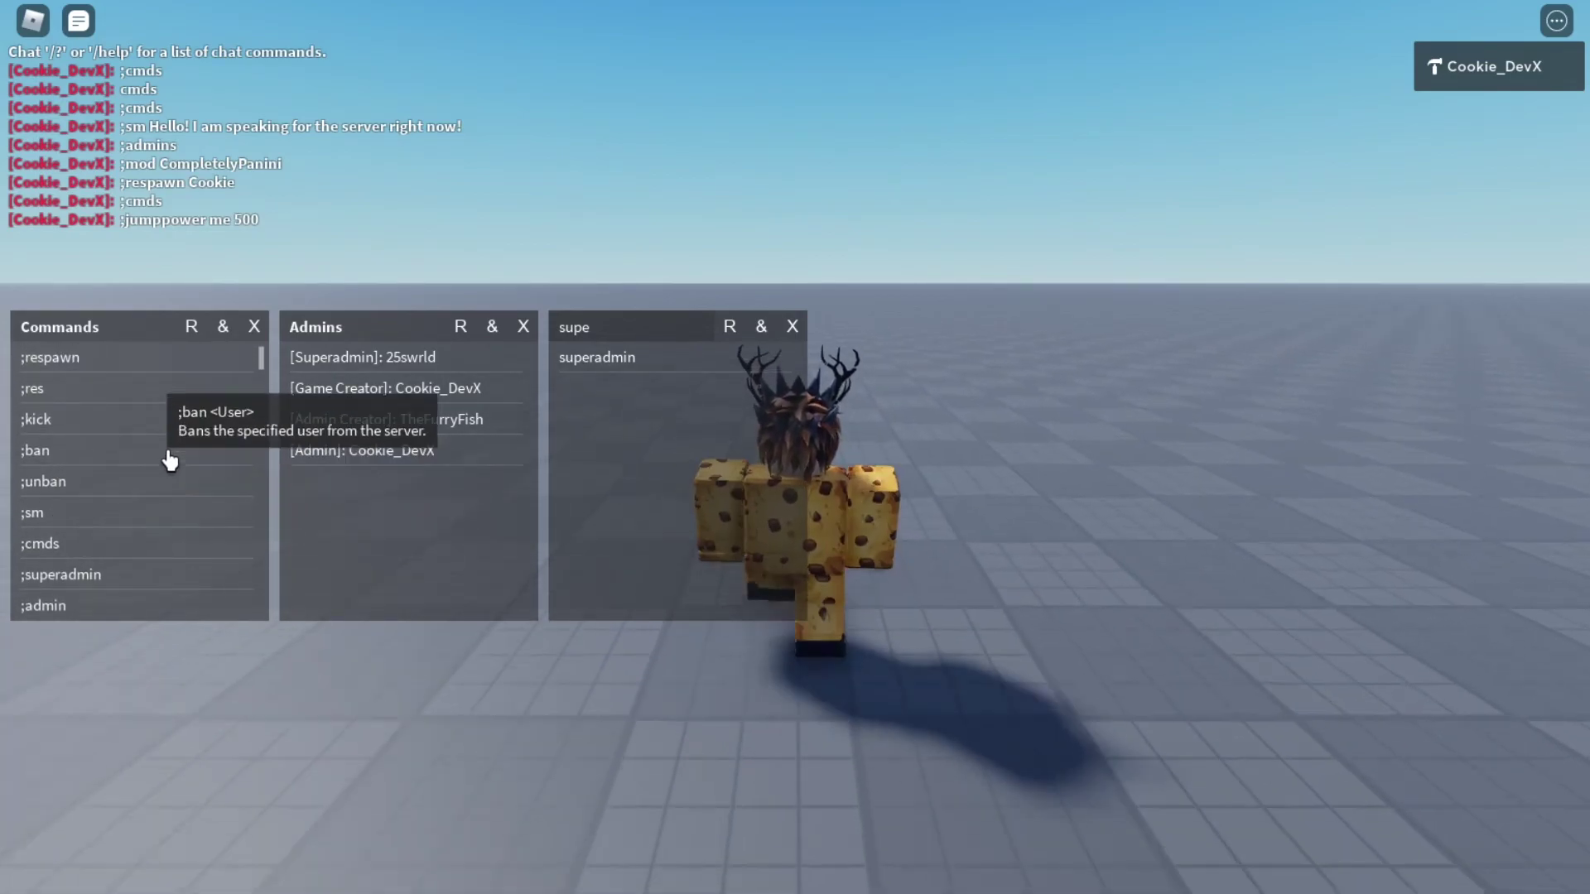
left_click_drag(264, 373, 262, 400)
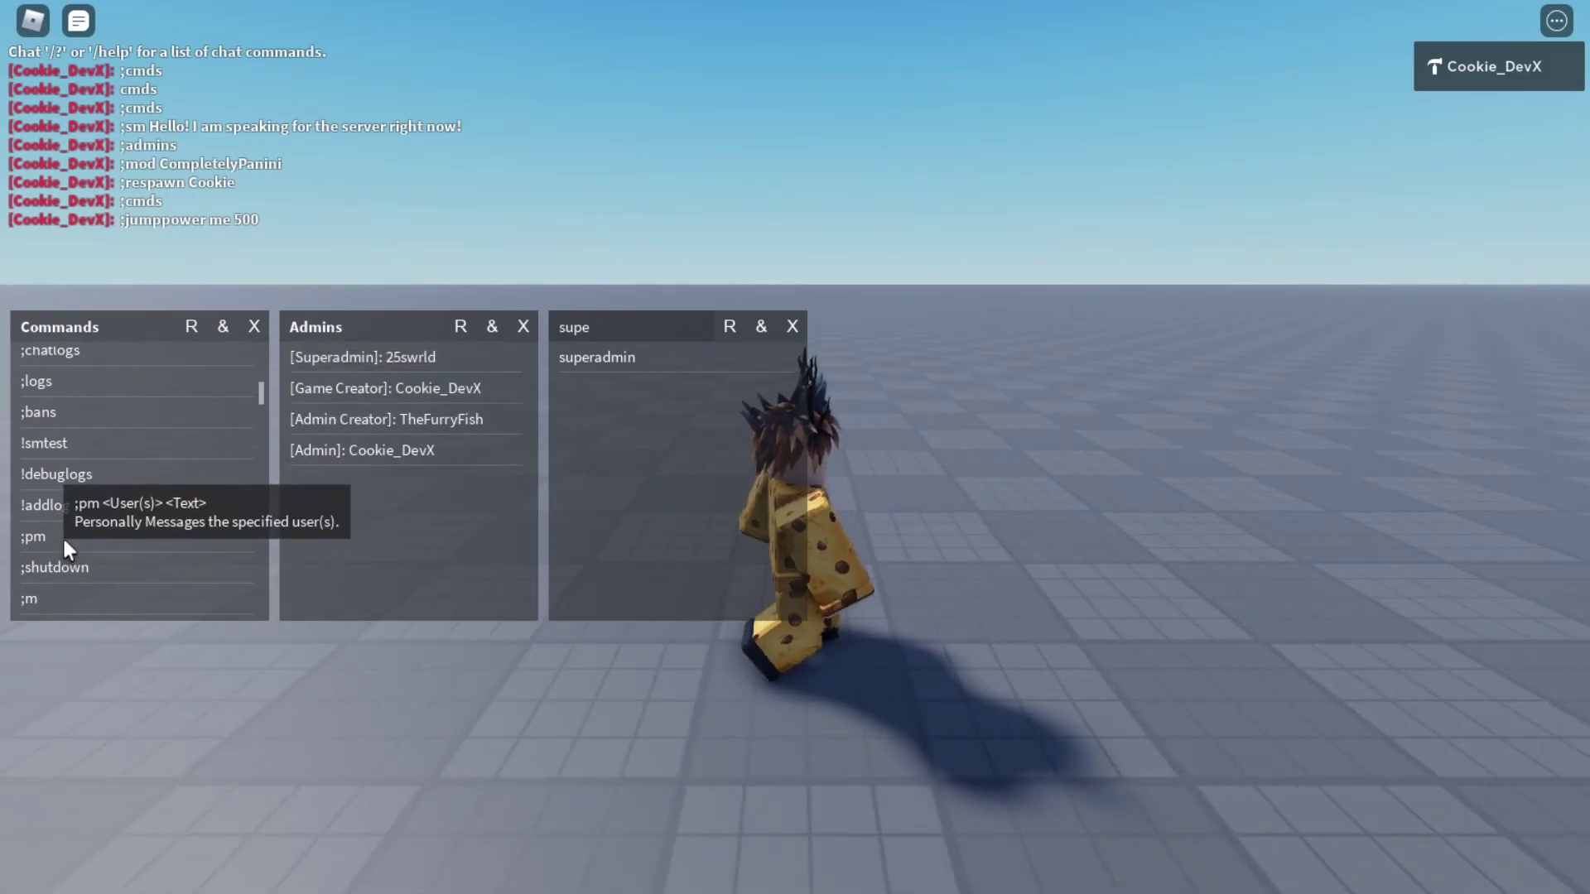
key("slash")
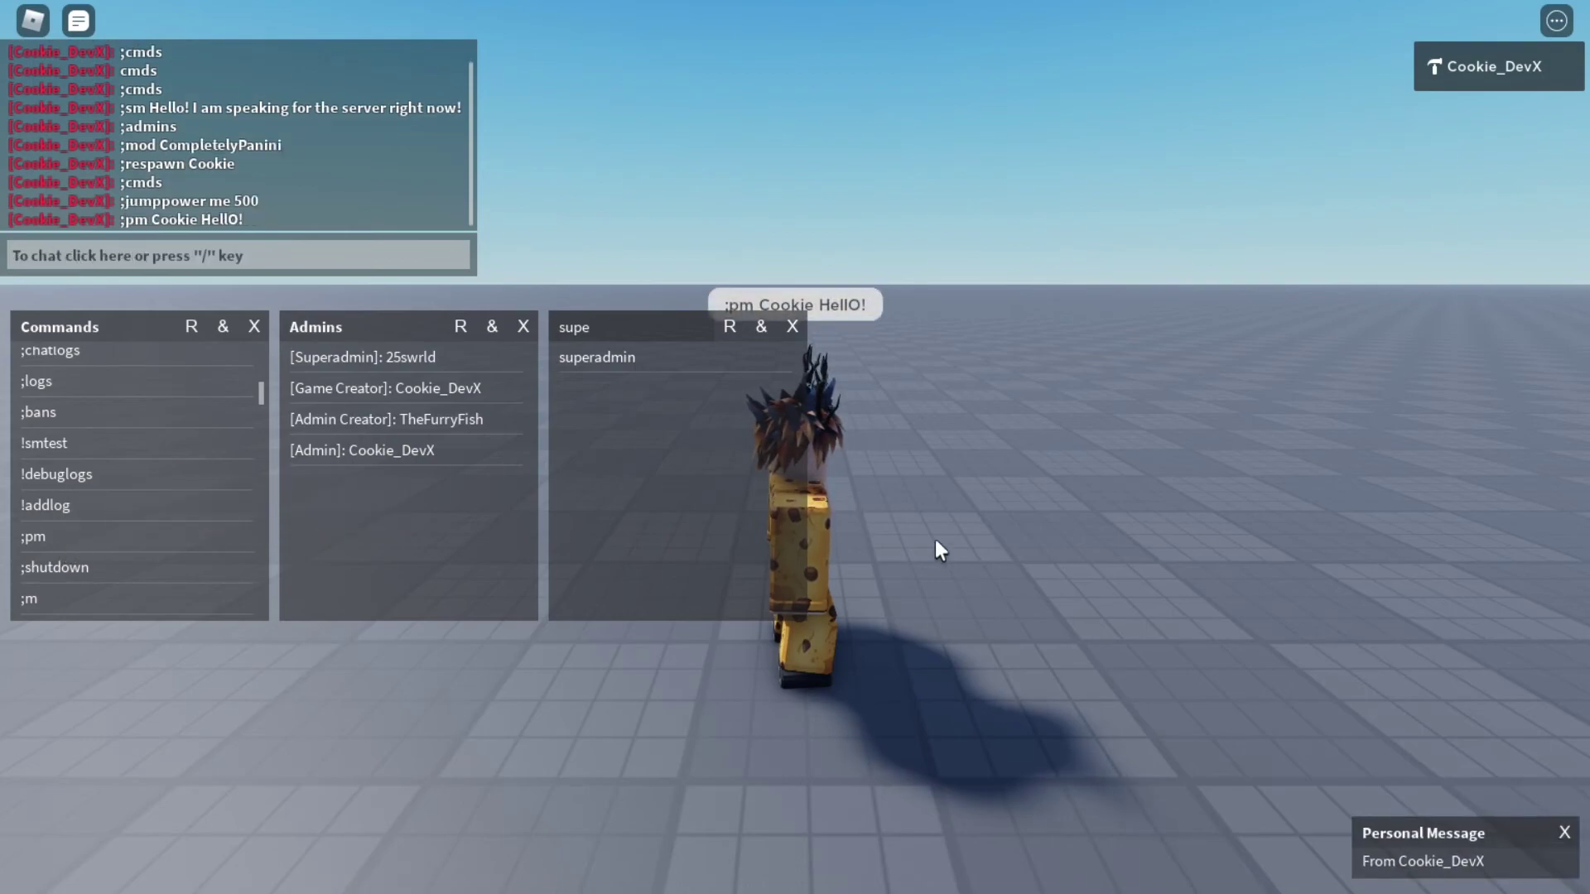
Open the received personal message, reply with "Hello! How are you?", and open the reply from its notification.
left_click(1411, 864)
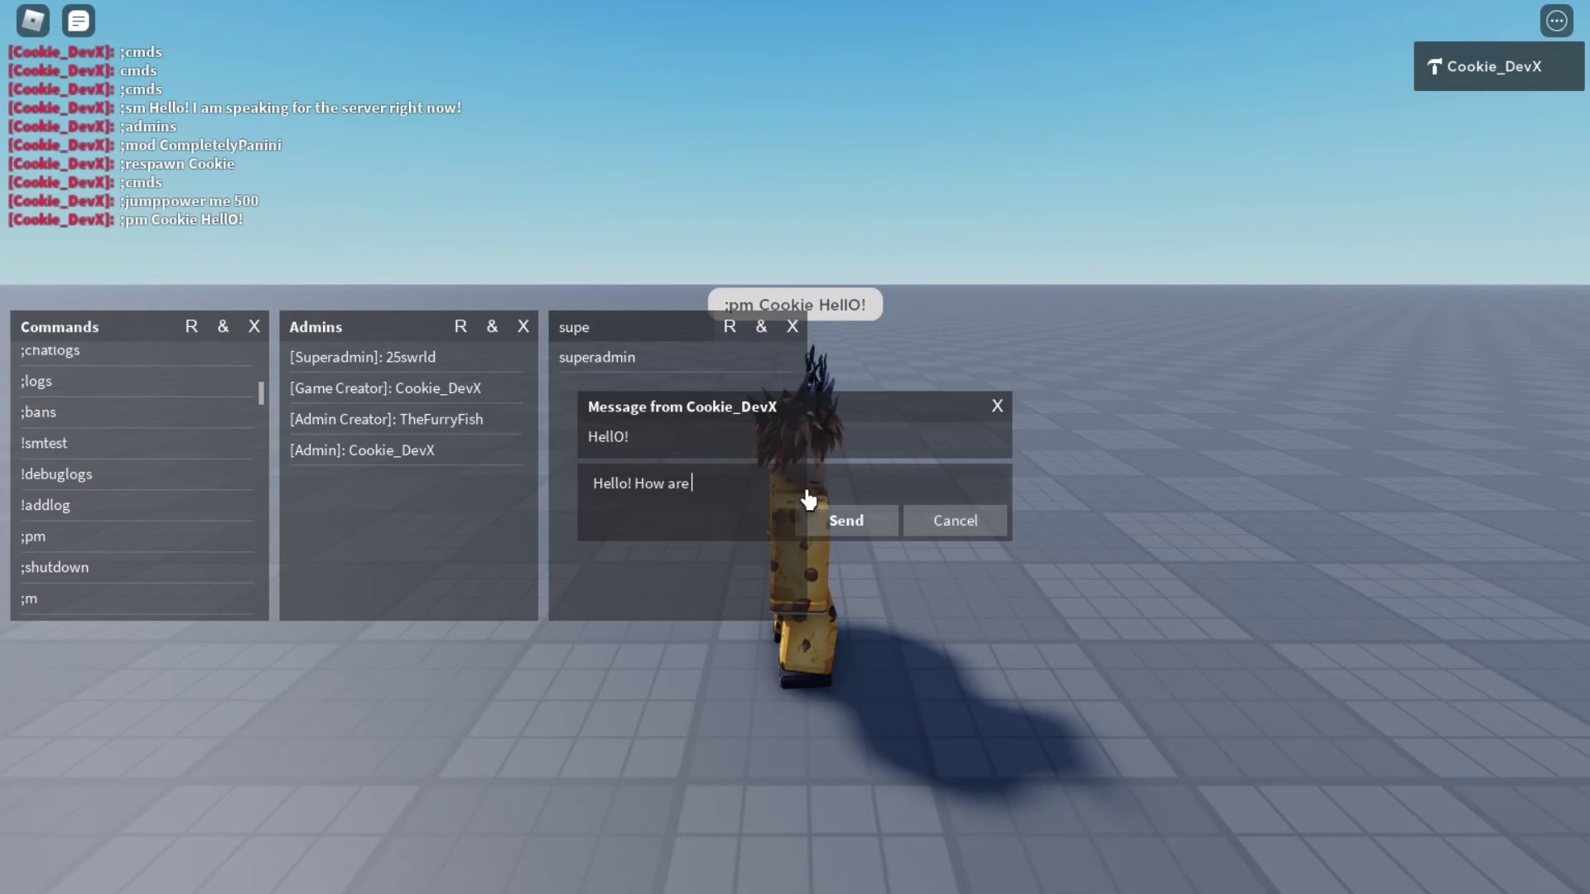
left_click(846, 522)
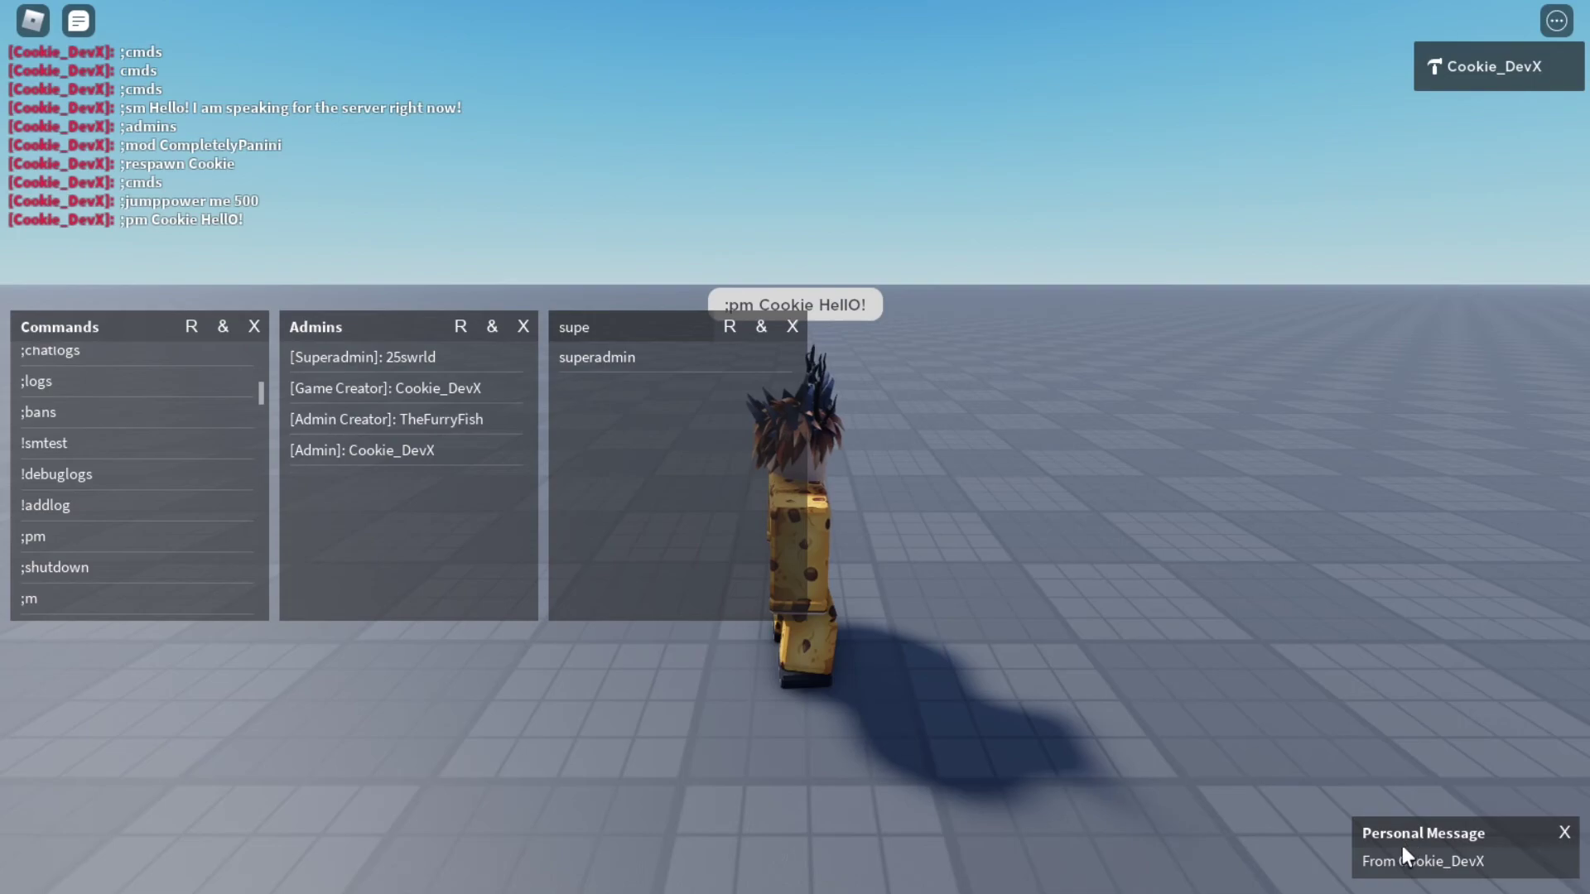
left_click(1438, 871)
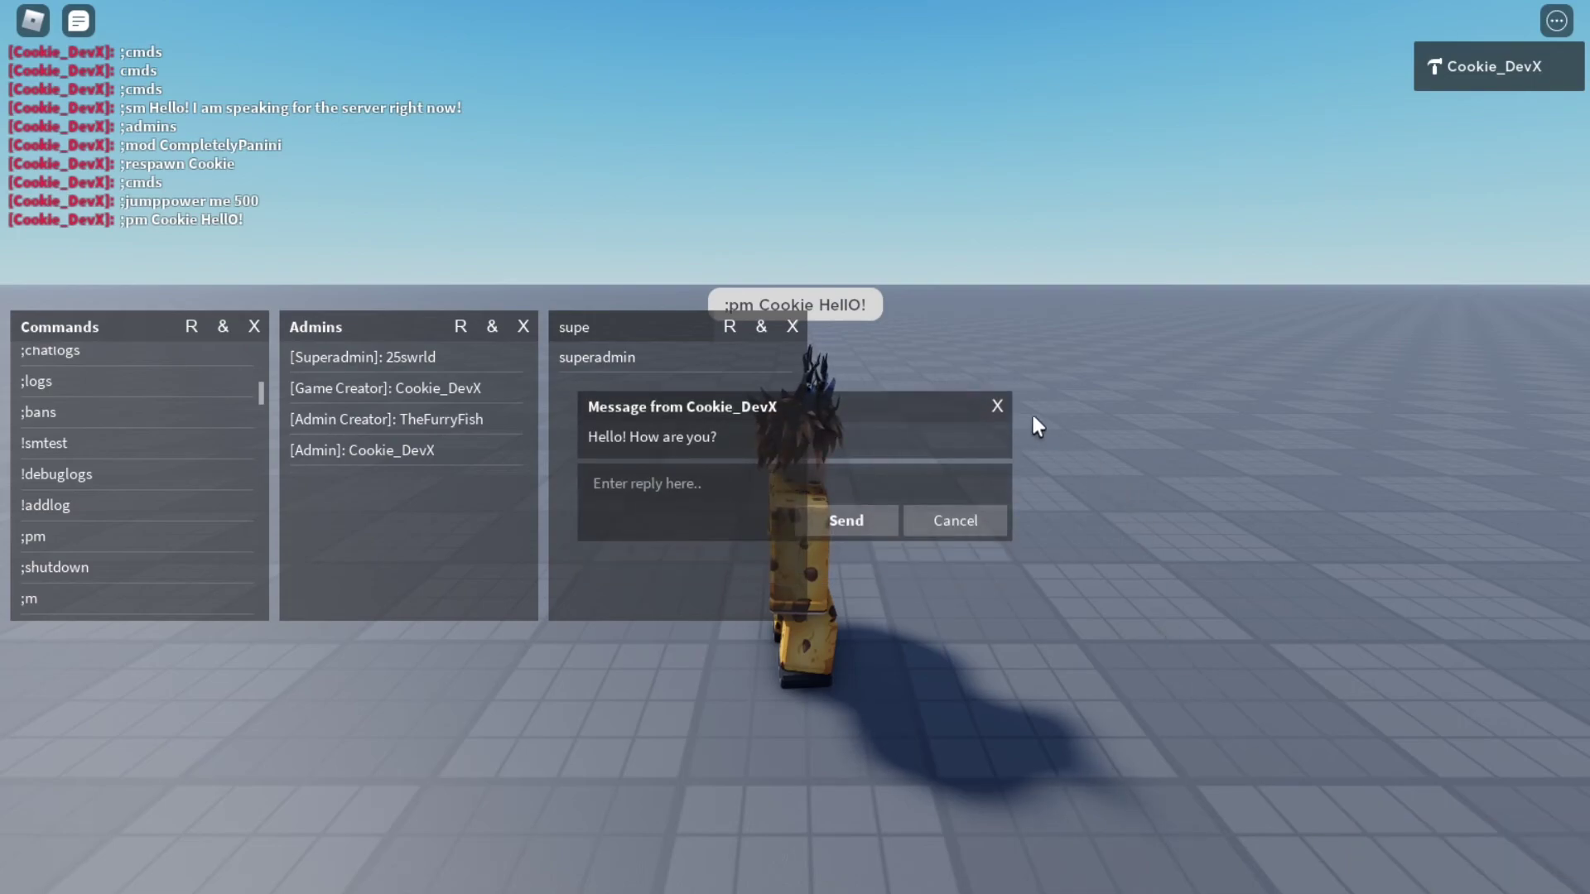
Close the personal message and the Commands, Admins and filtered command list windows.
left_click(997, 418)
mouse_move(235, 179)
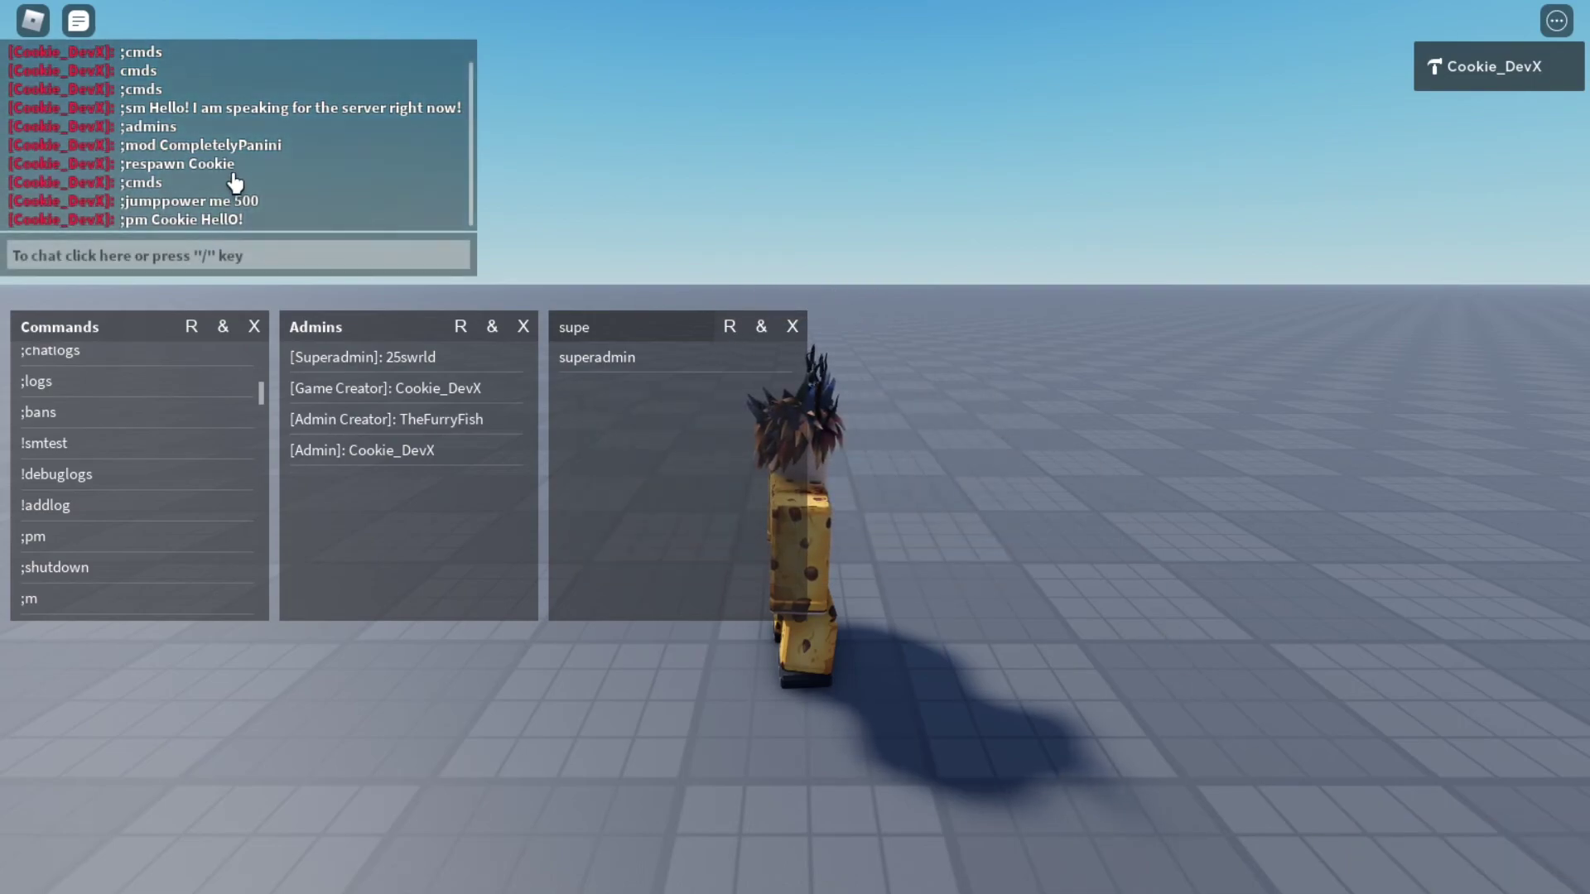
left_click(254, 327)
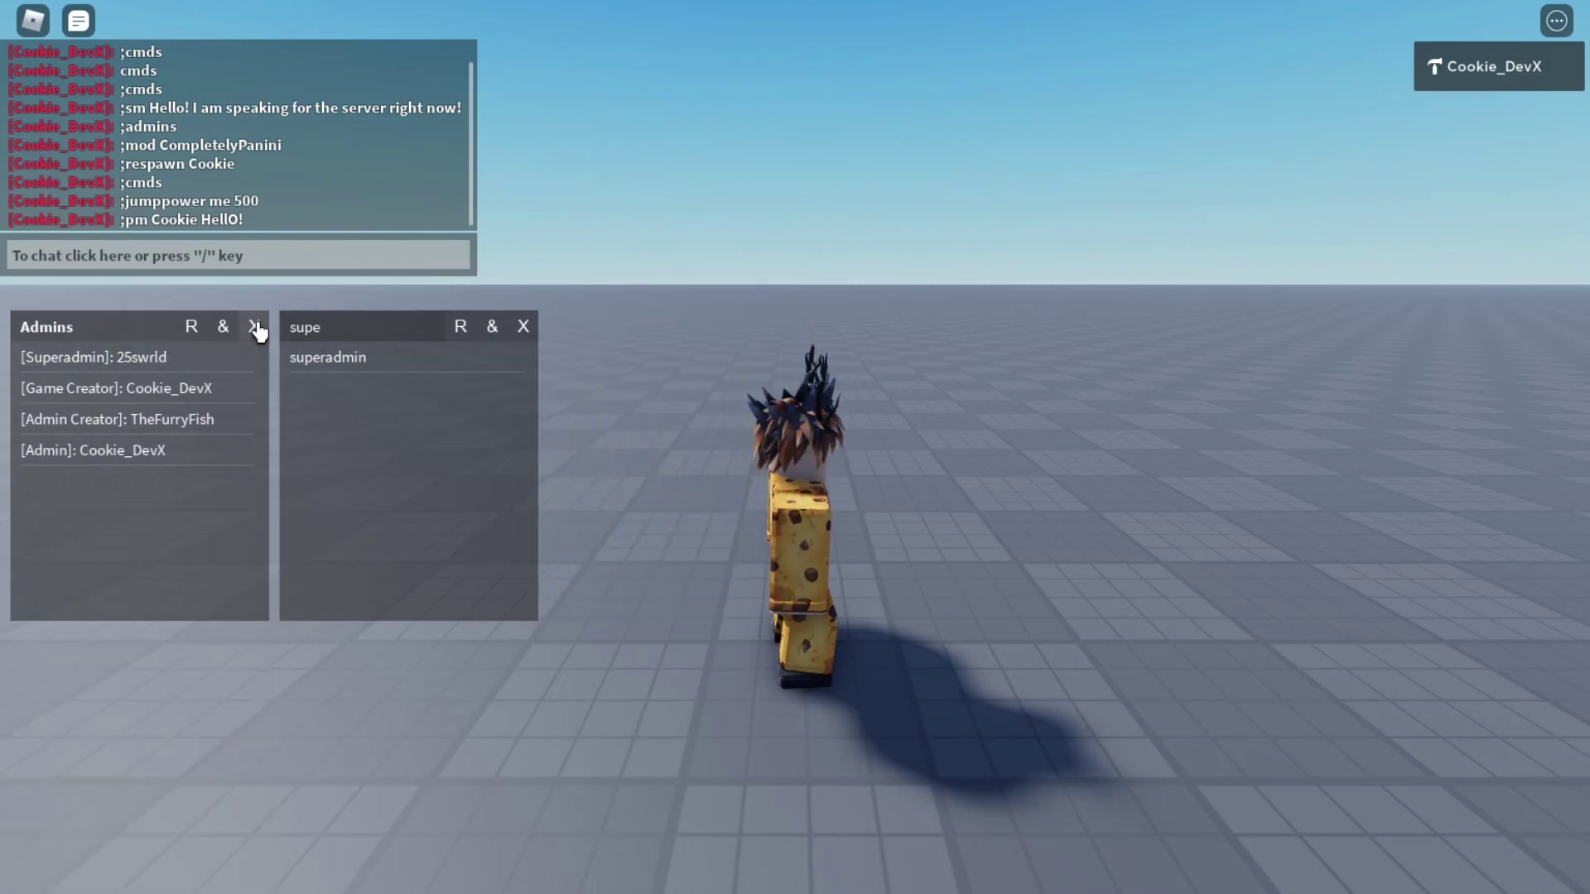
left_click(254, 326)
left_click(259, 336)
Send ";chatlogs" in the game chat and look through the Chat Logs list.
key("slash")
type(";chatlogs")
key("Return")
scroll(228, 447, "down", 1)
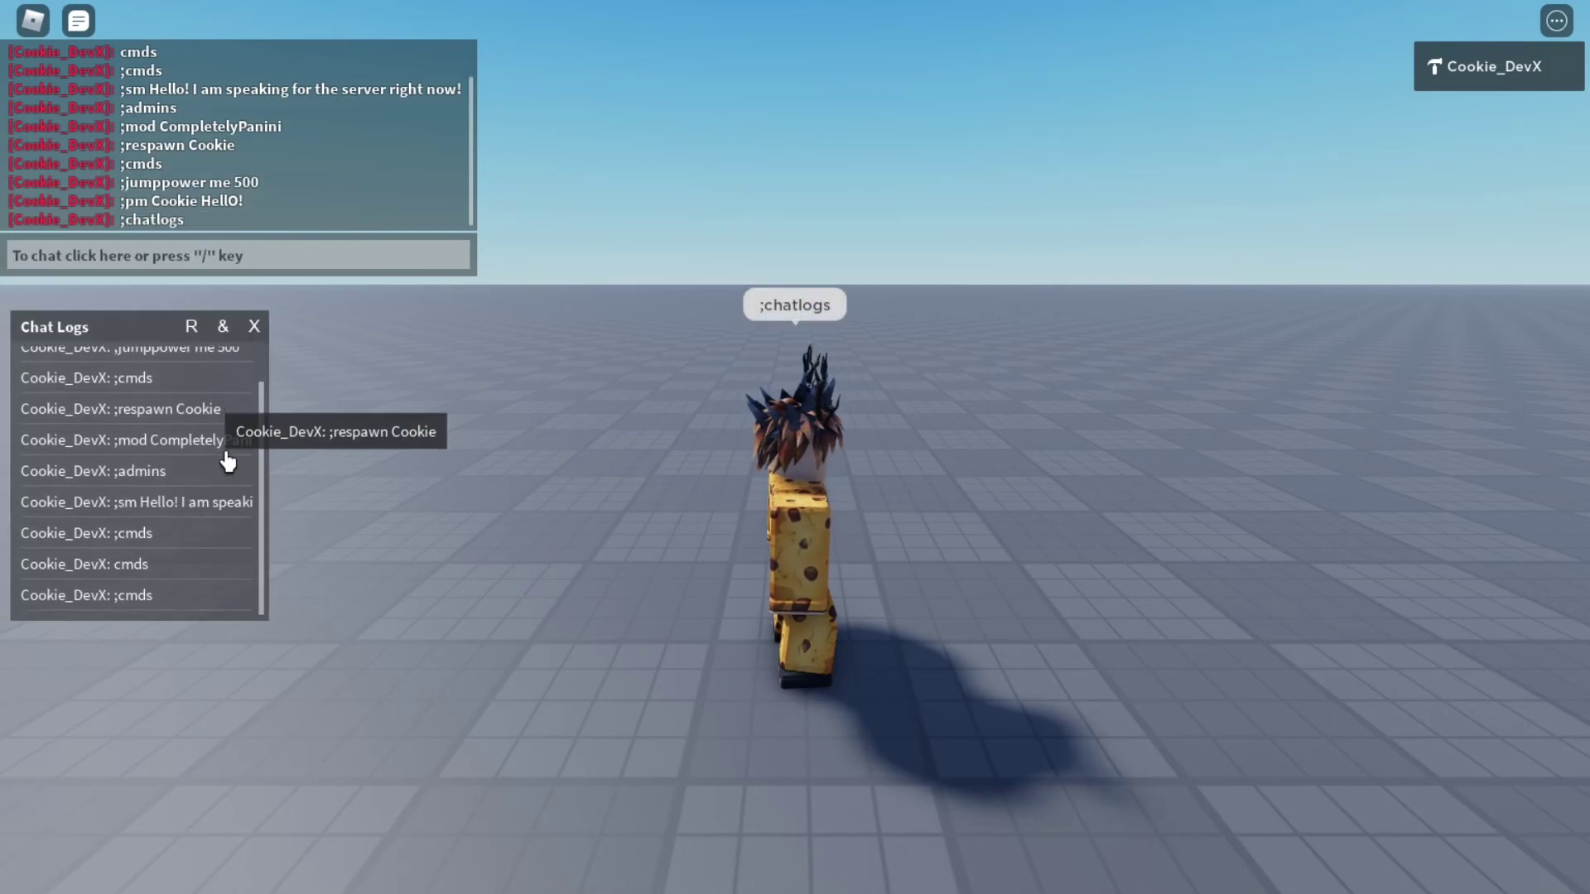
scroll(228, 461, "up", 1)
Send "Hi!" in the game chat and refresh the Chat Logs list to include the new message.
key("slash")
type("G")
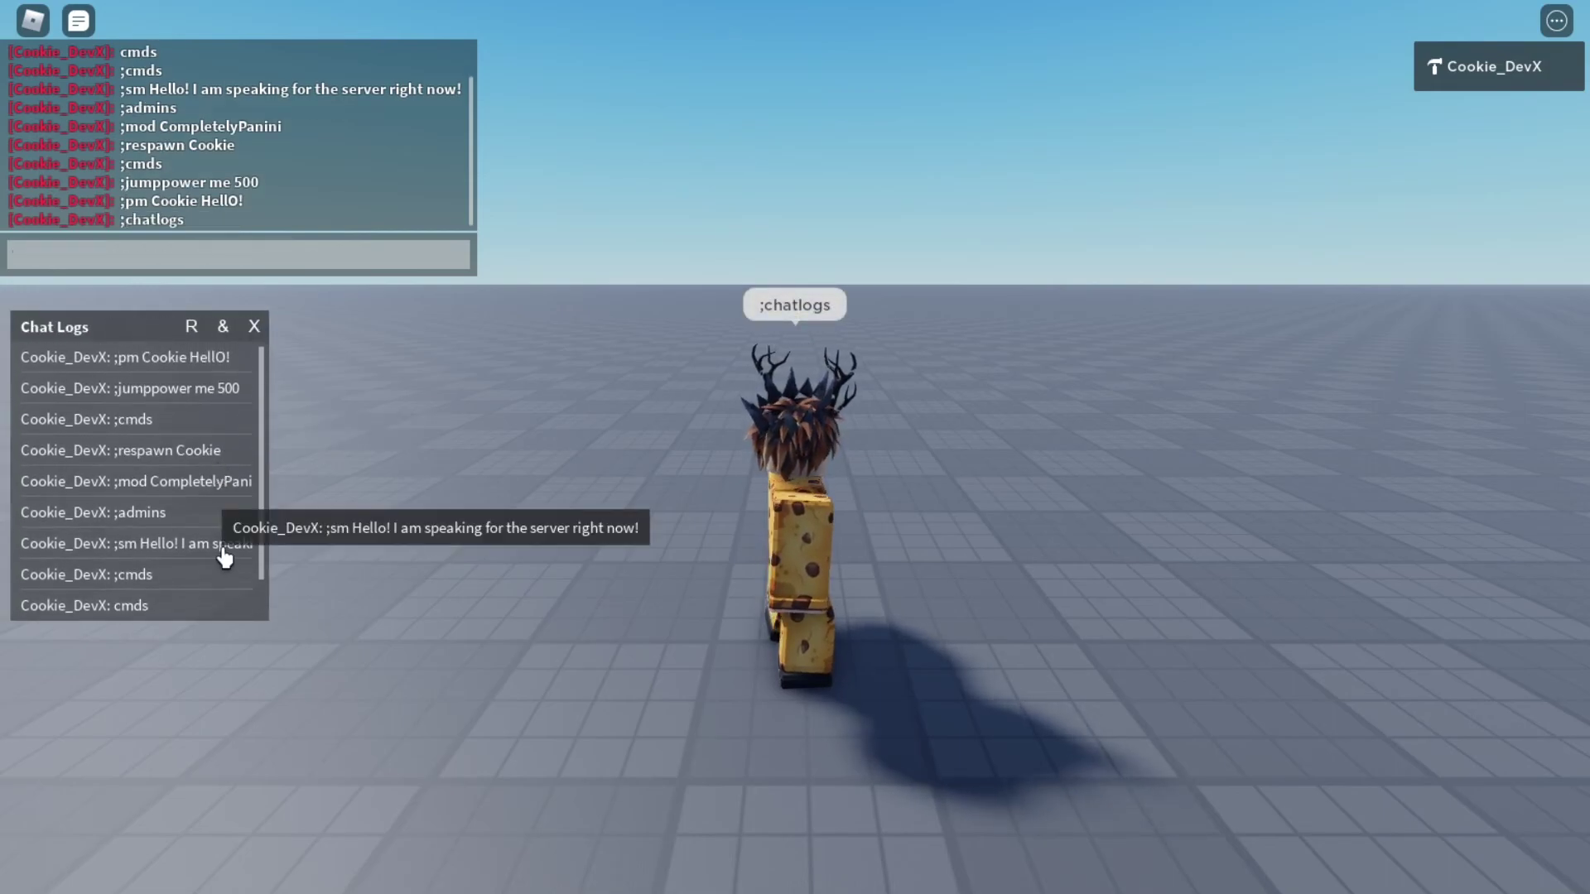
key("BackSpace")
type("Hi")
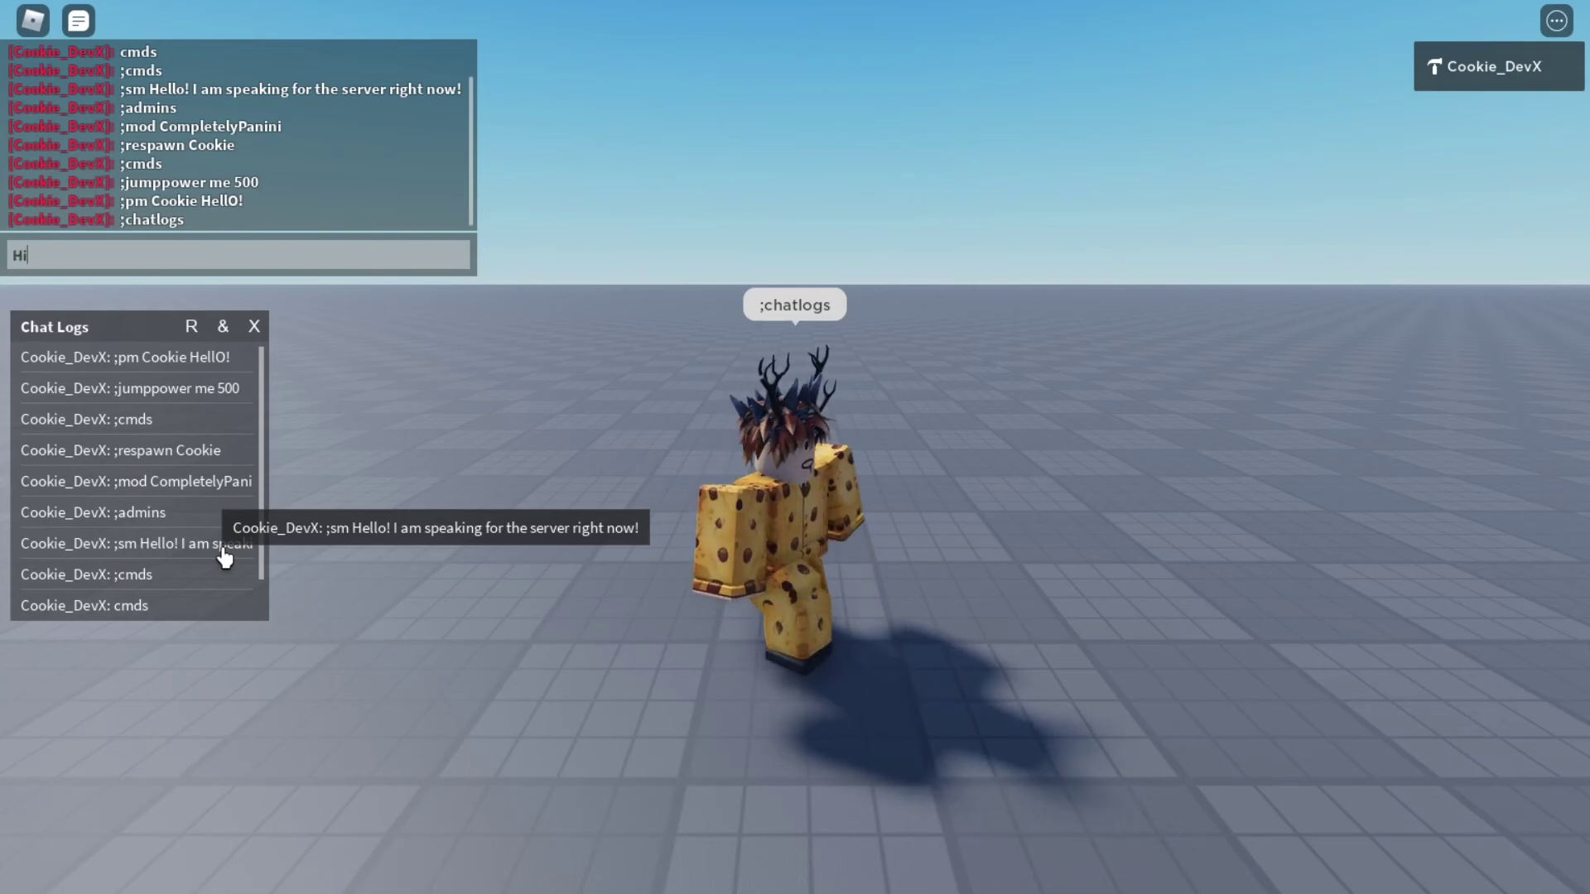
type("!")
key("Return")
scroll(222, 545, "down", 1)
scroll(220, 518, "up", 1)
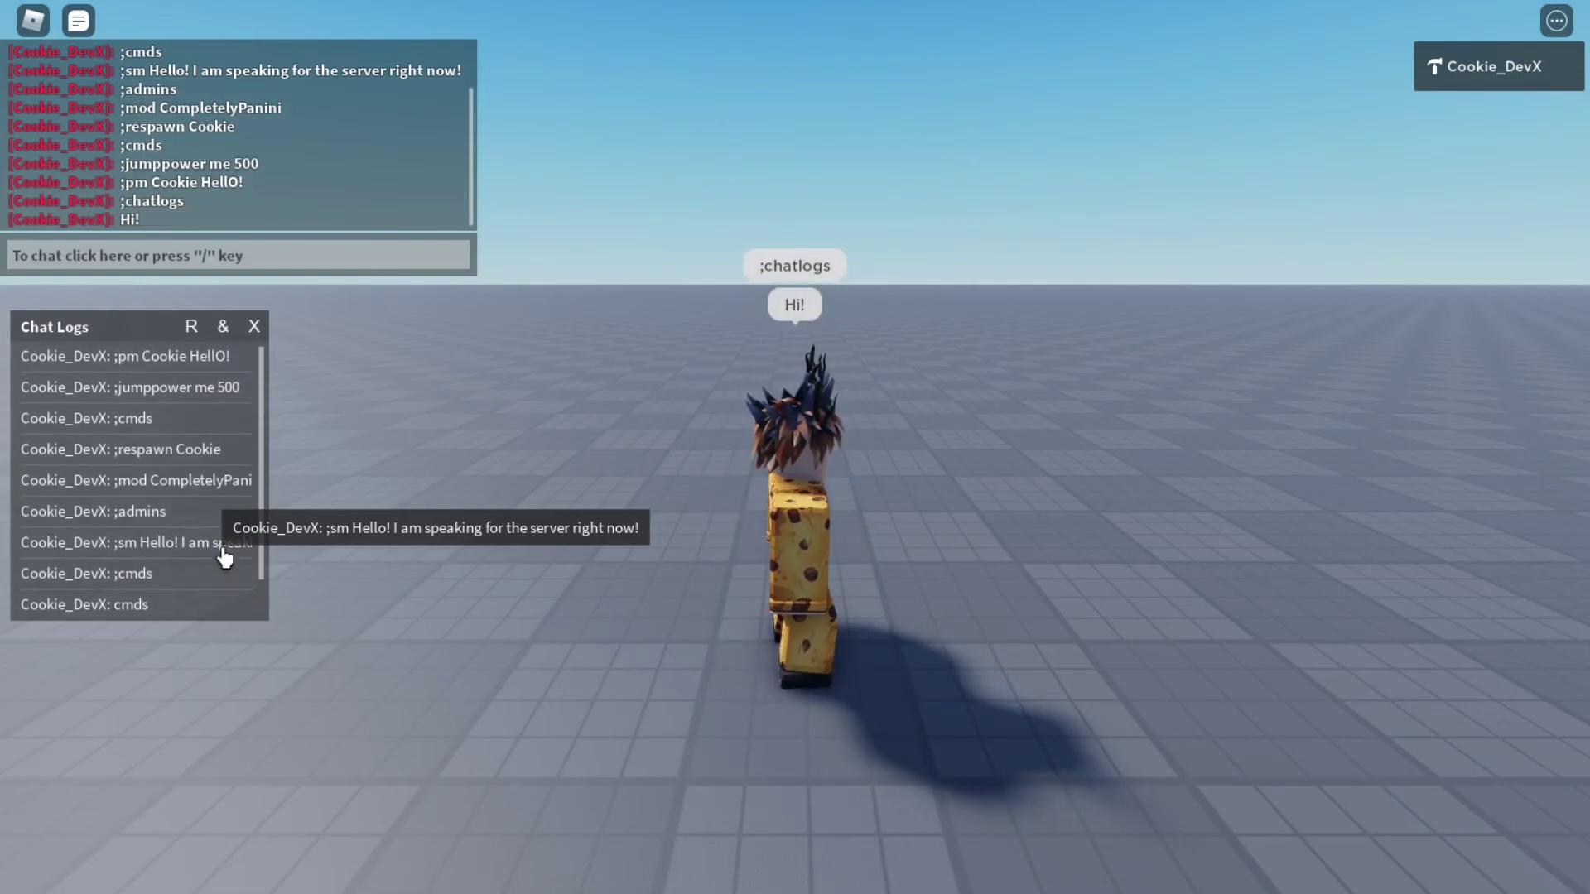
scroll(217, 487, "down", 1)
left_click(191, 329)
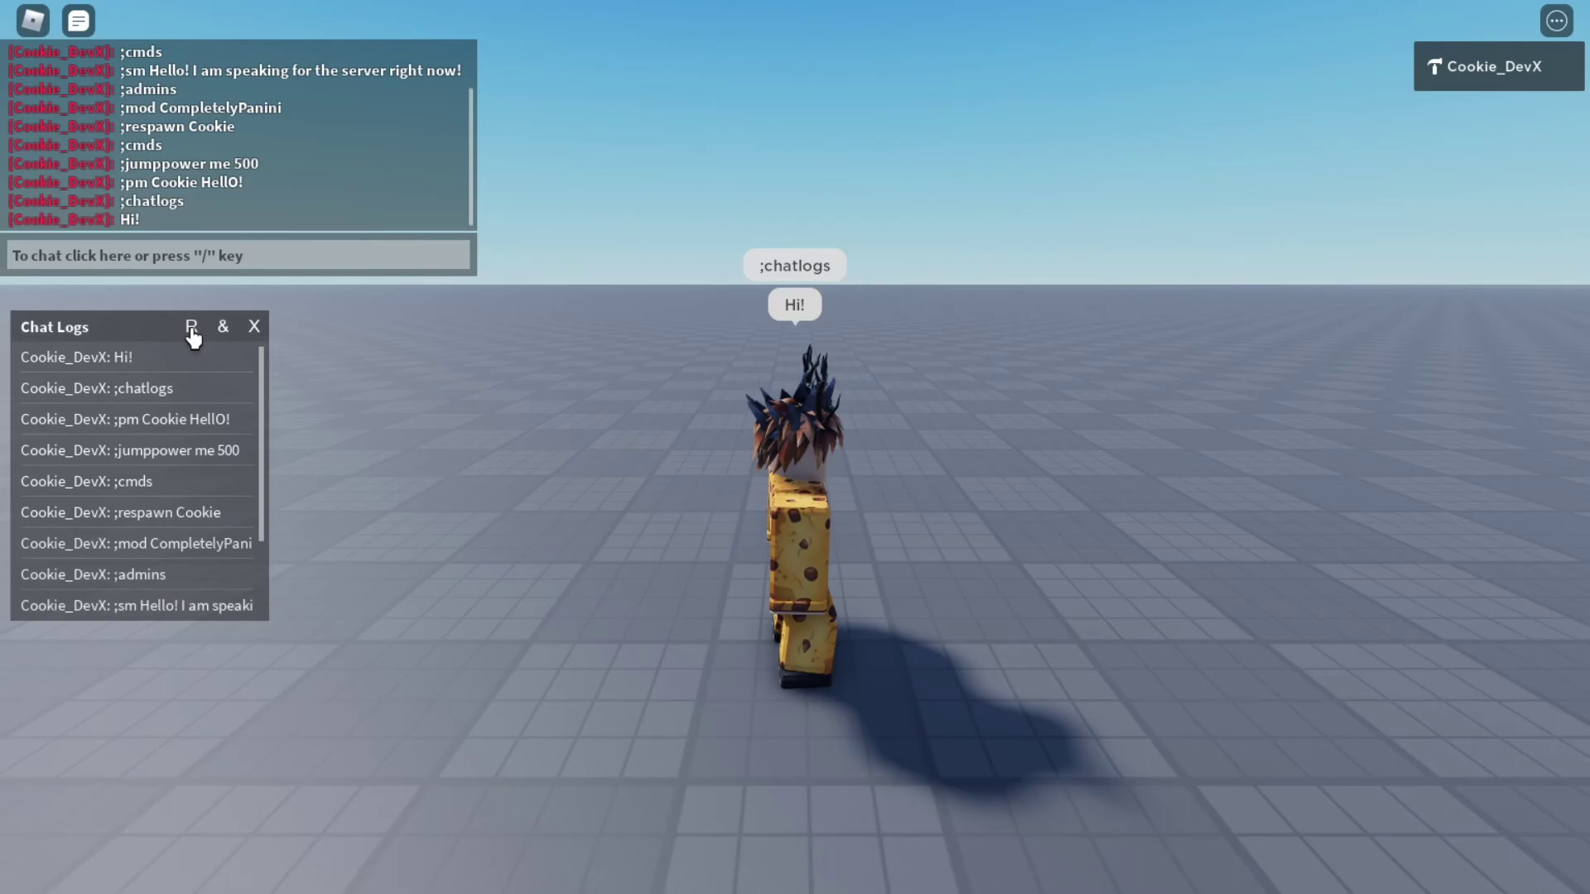
key("w")
key("a")
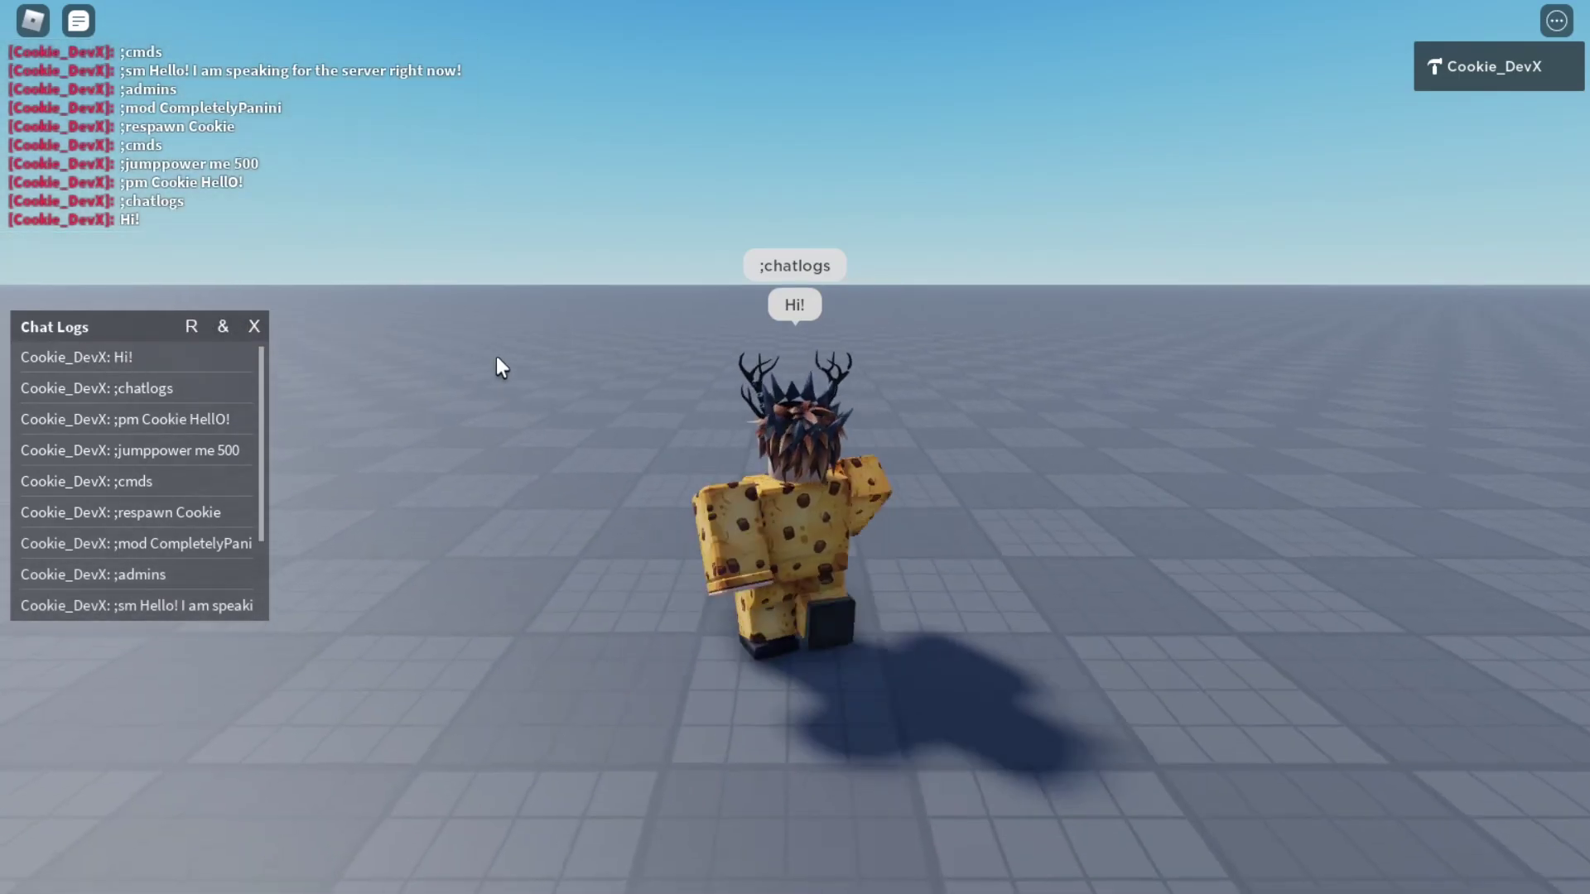
key("a")
key("s")
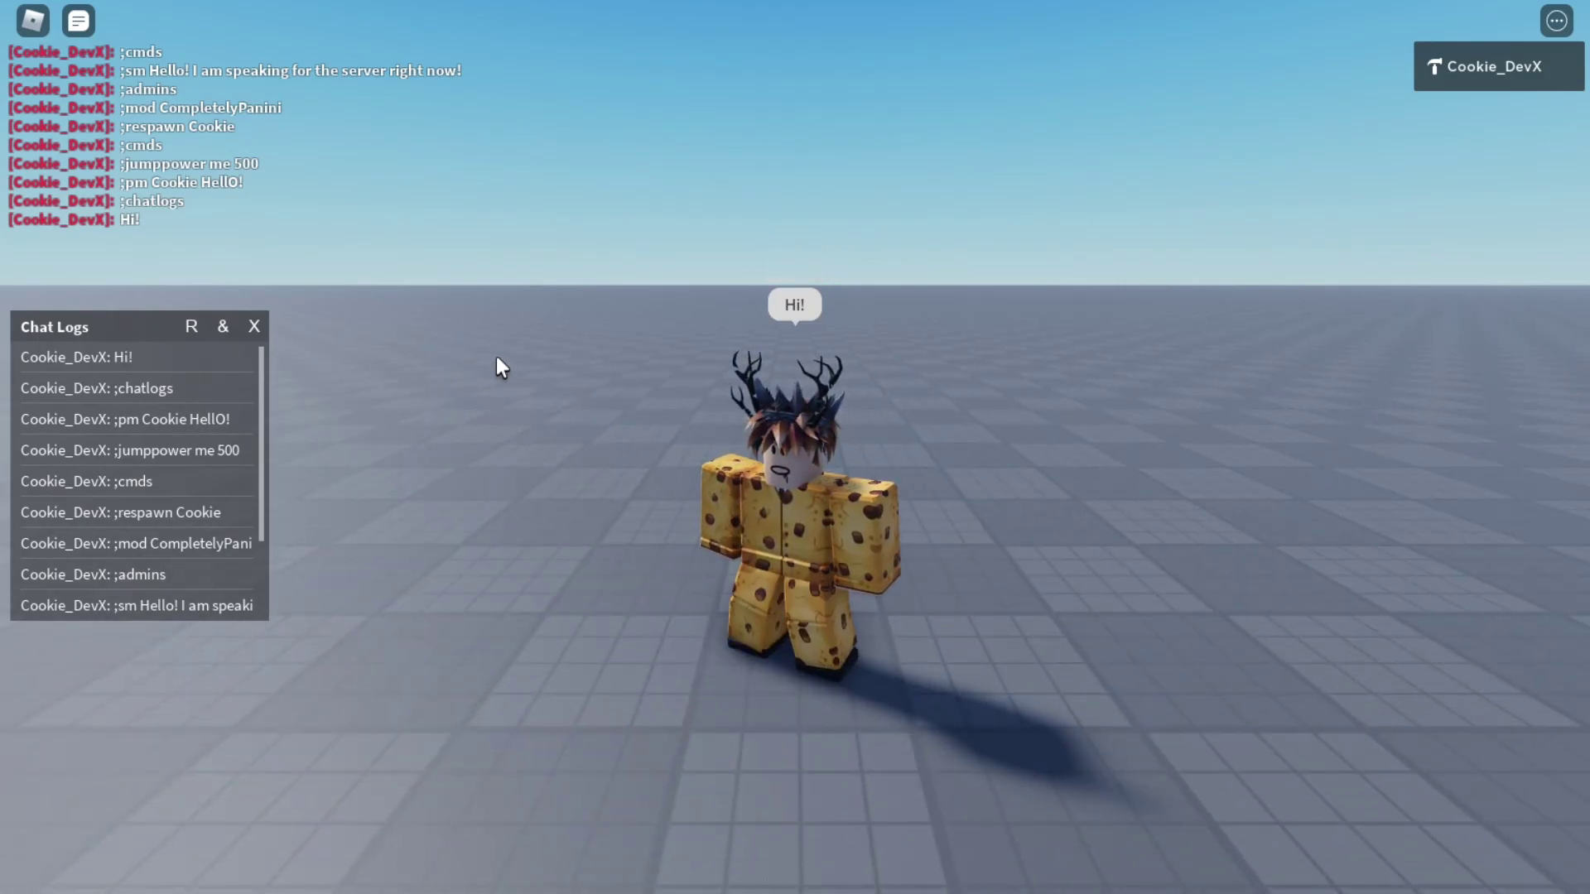
Run "sm Hello hello! I am the server" from the admin command bar to broadcast a server message without using chat.
key("slash")
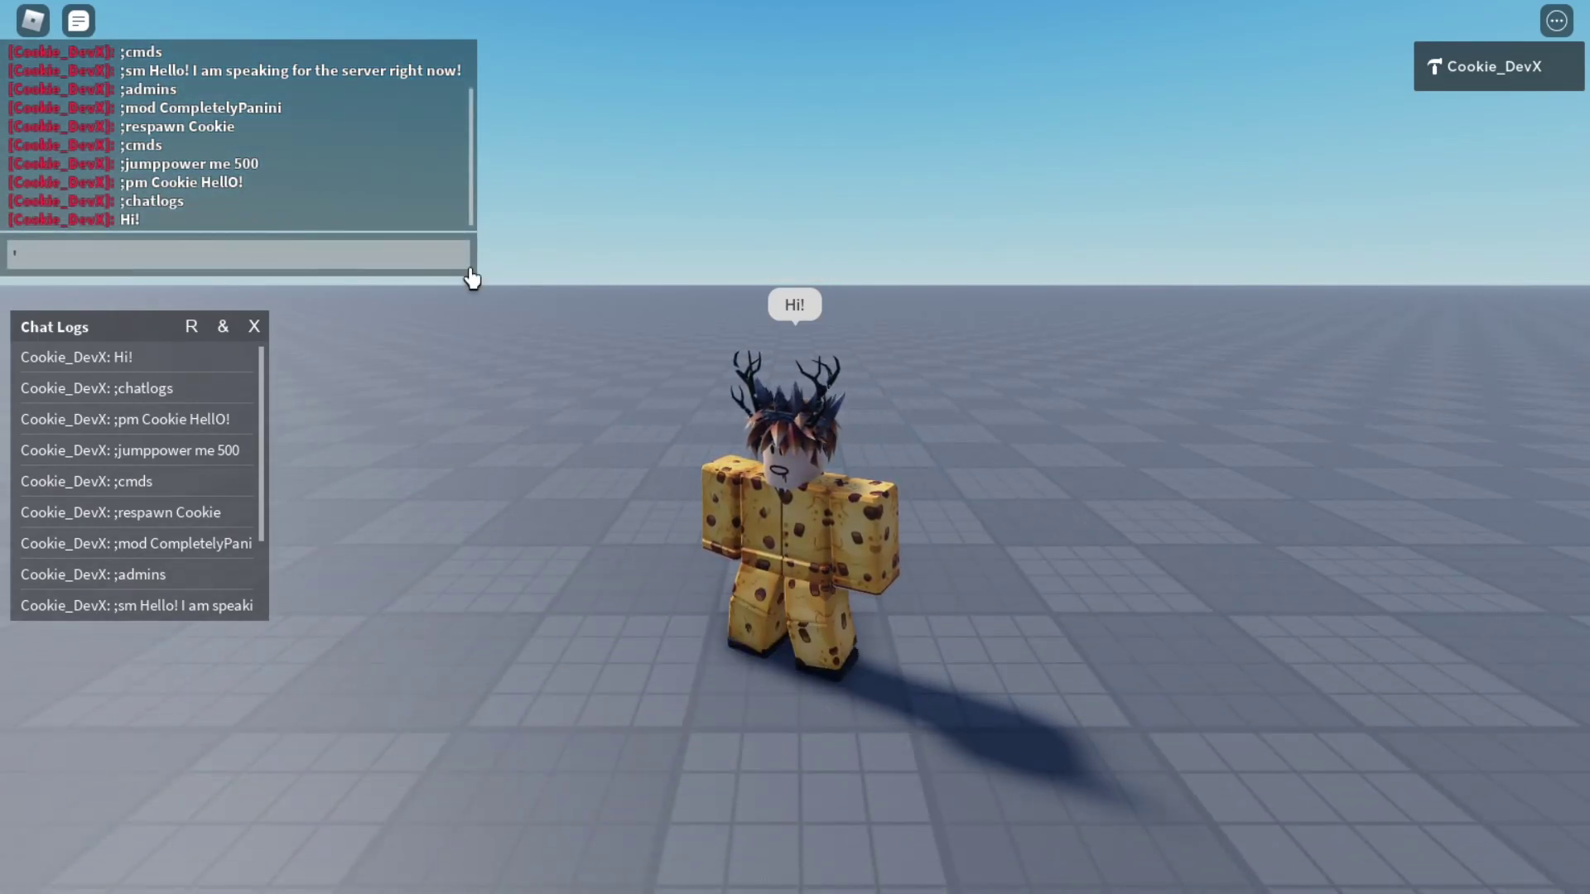
key("apostrophe")
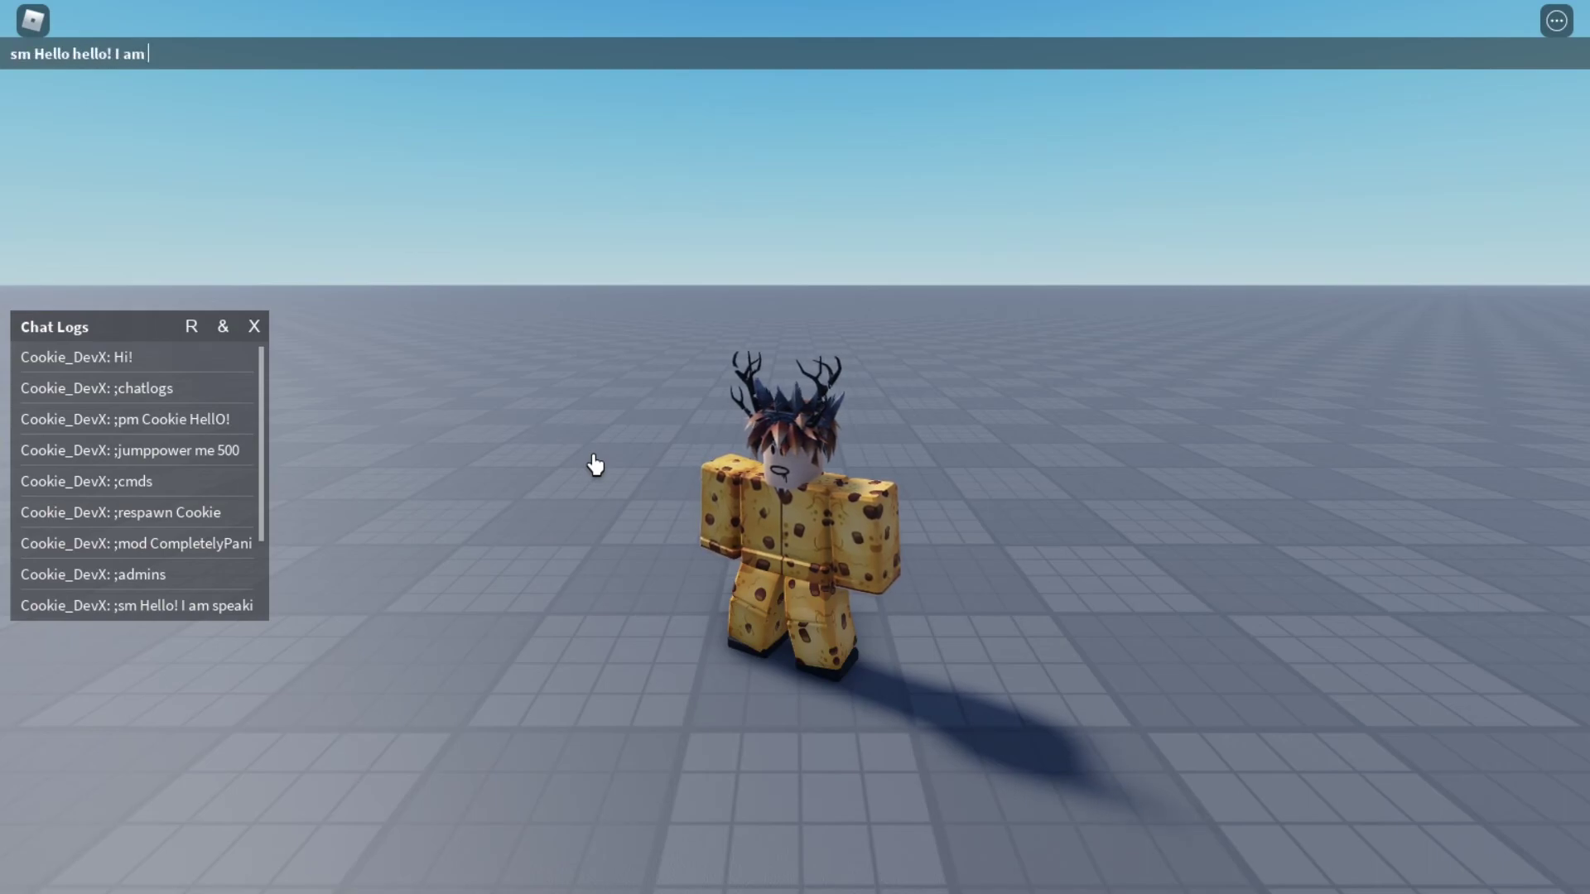
type("sm Hello hello! I am the server")
key("Return")
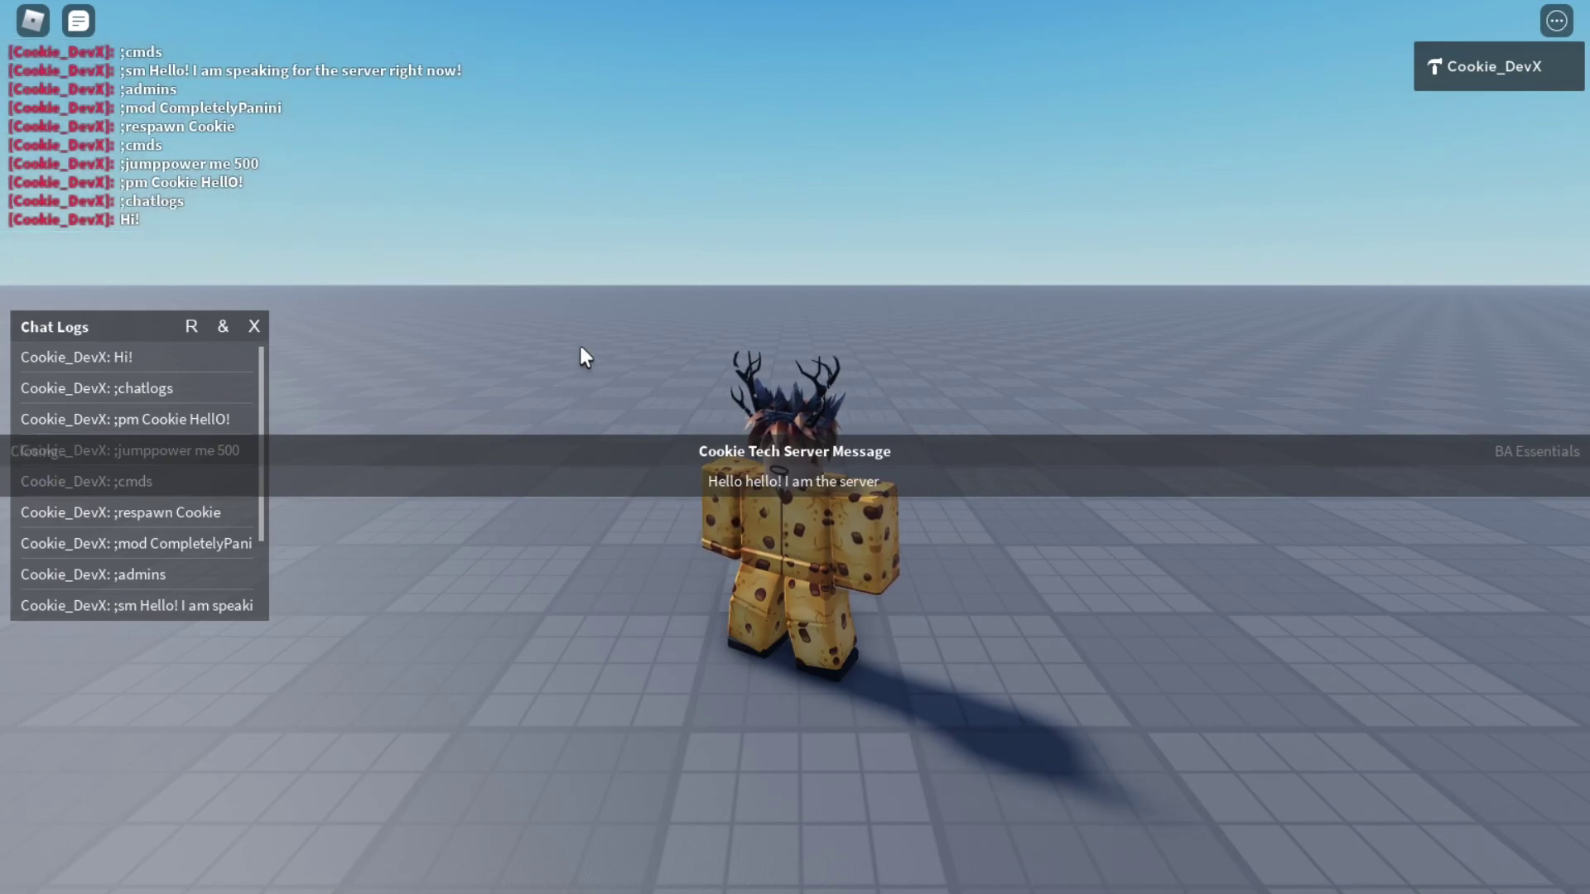
key("w")
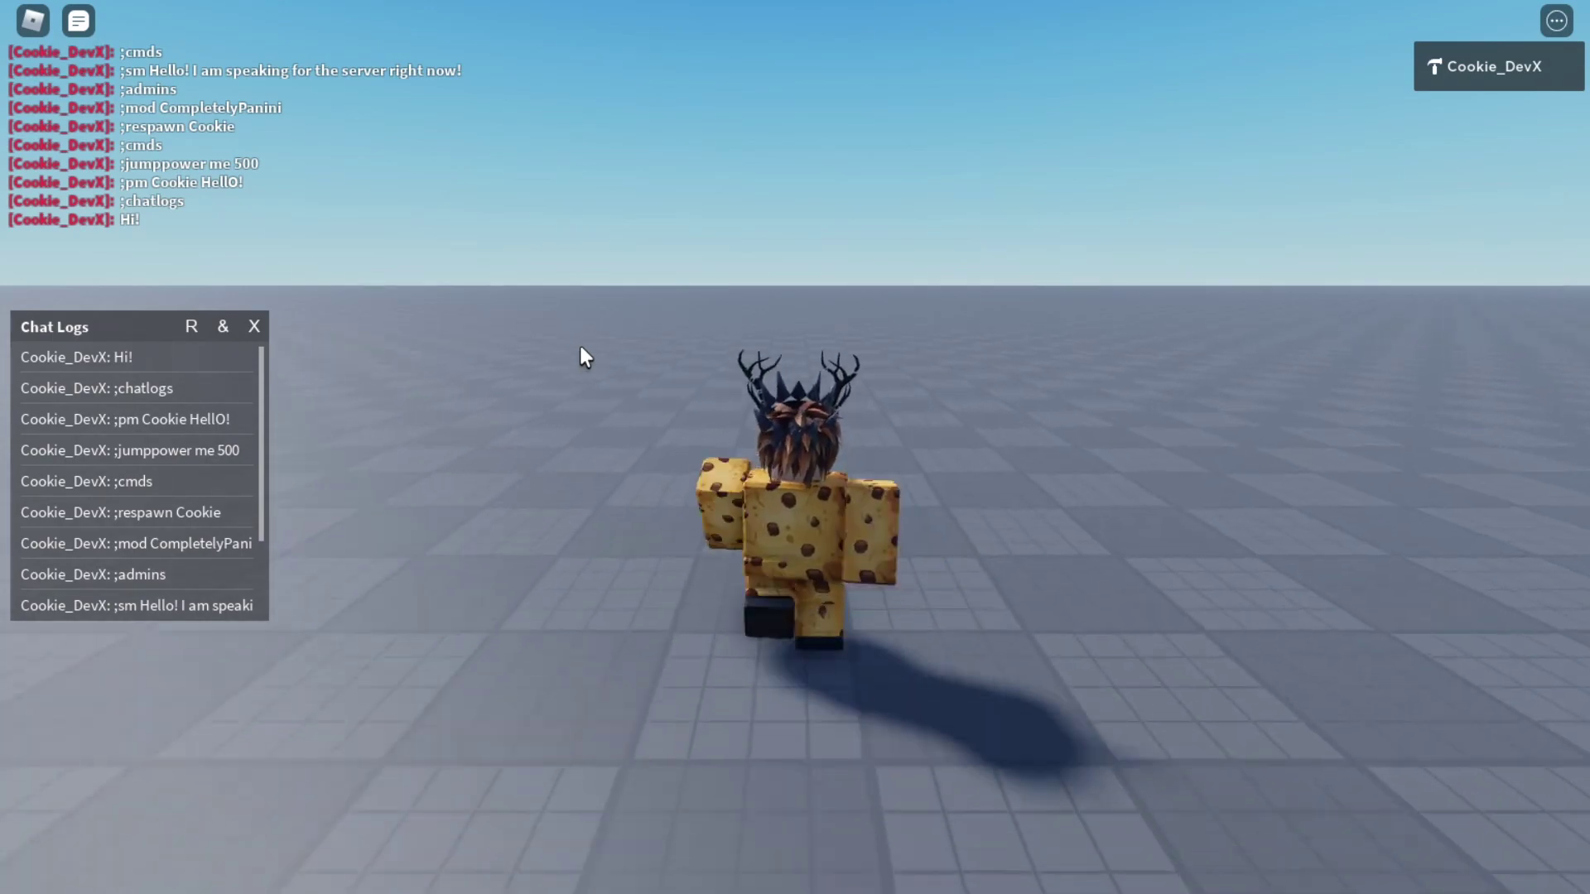
Run "logs" from the admin command bar and look through the Admin Logs list of used commands.
key("apostrophe")
type("logs")
key("Return")
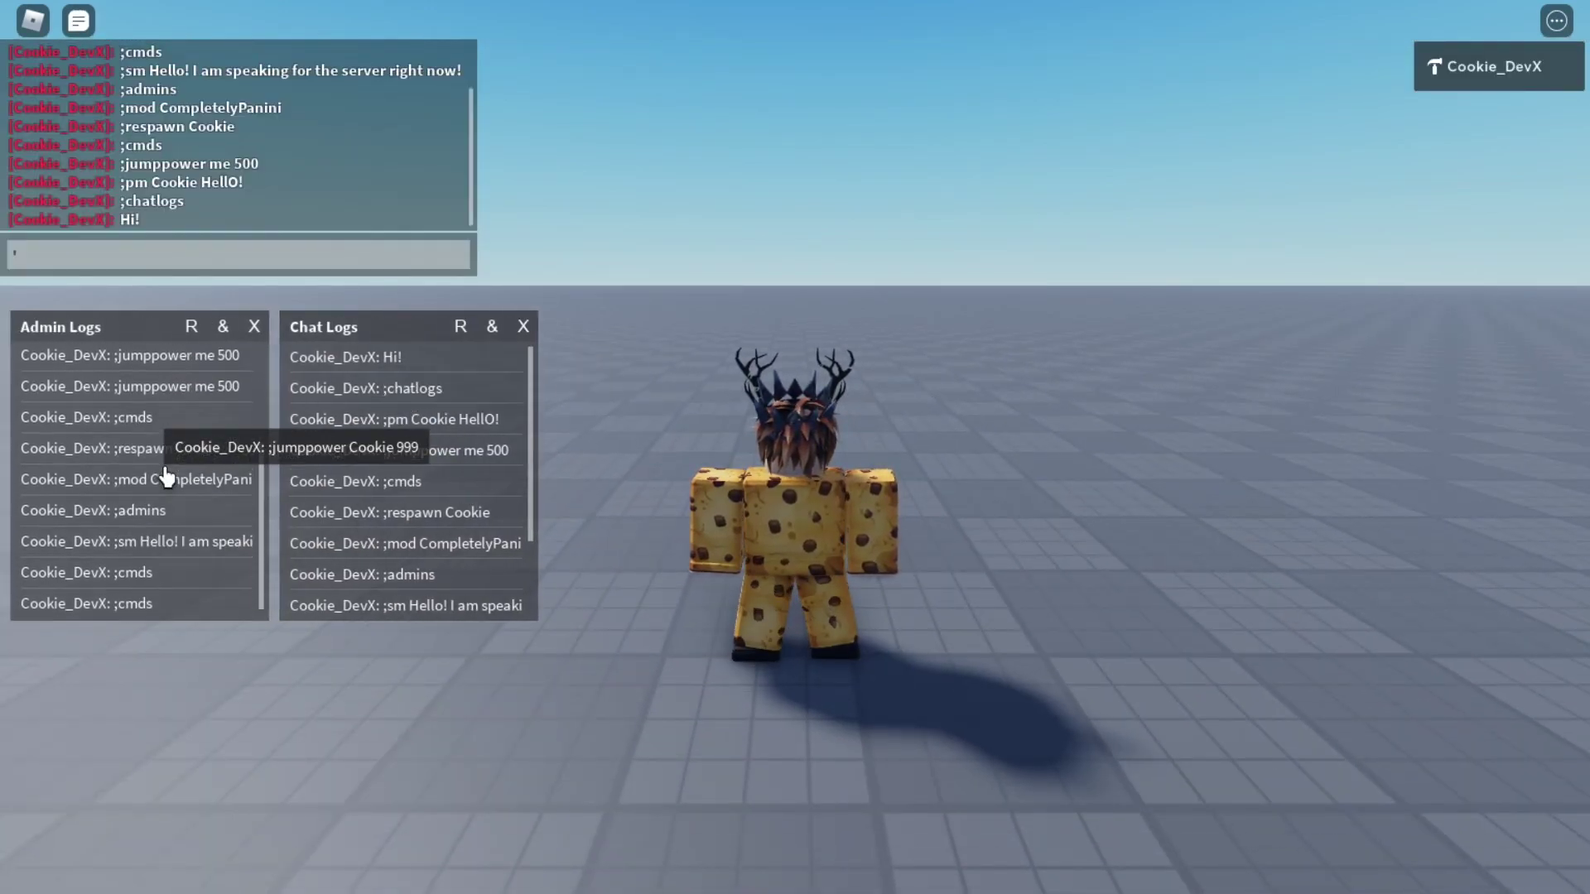
scroll(164, 474, "down", 3)
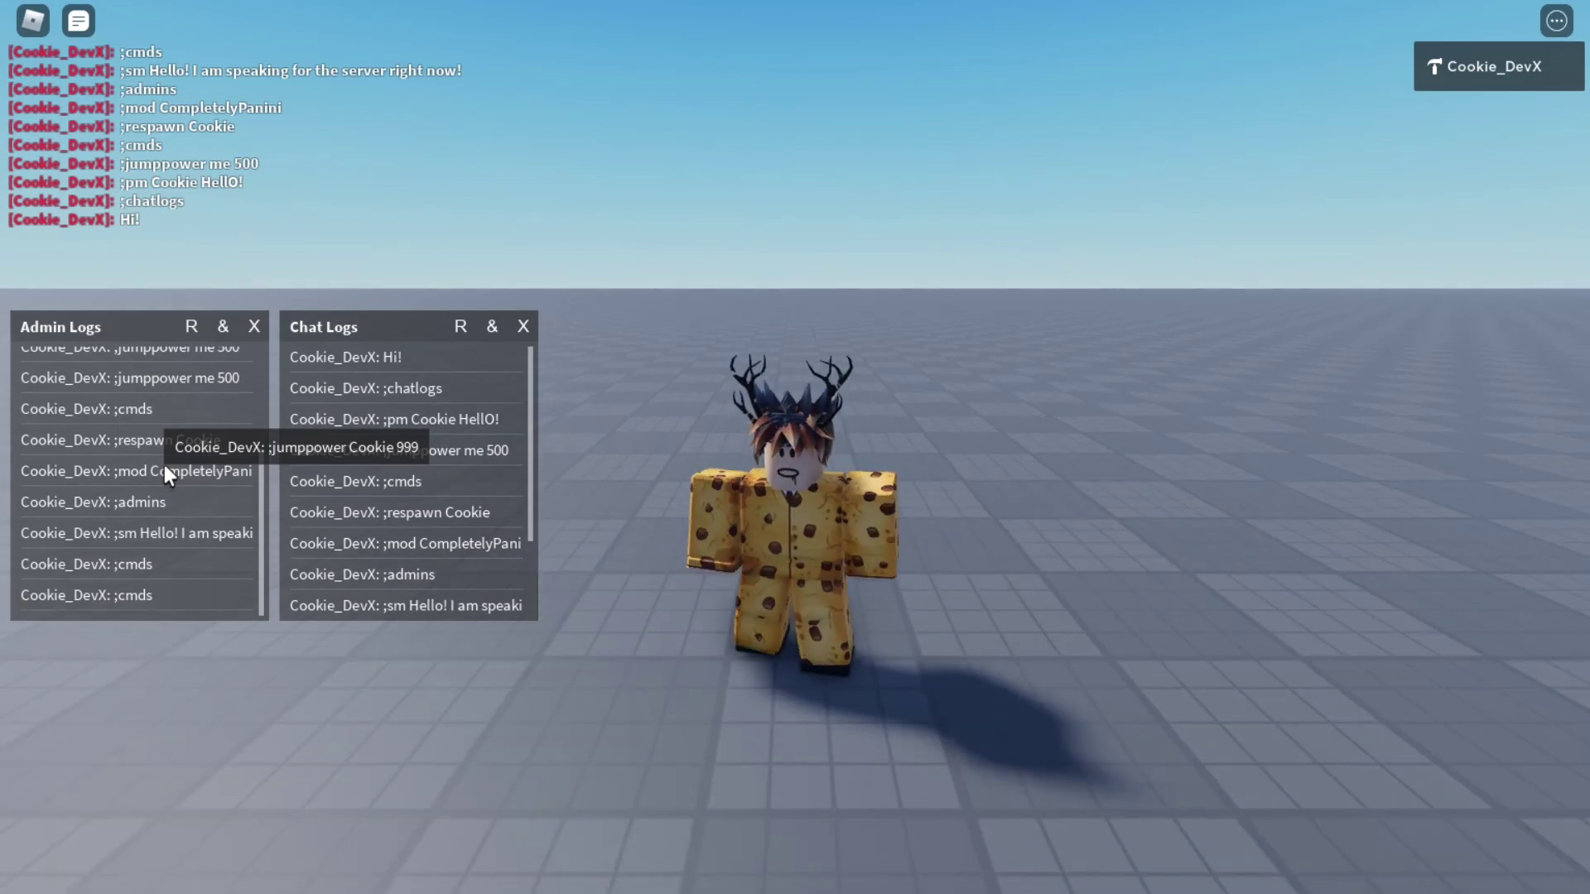
scroll(164, 465, "up", 3)
scroll(164, 466, "down", 3)
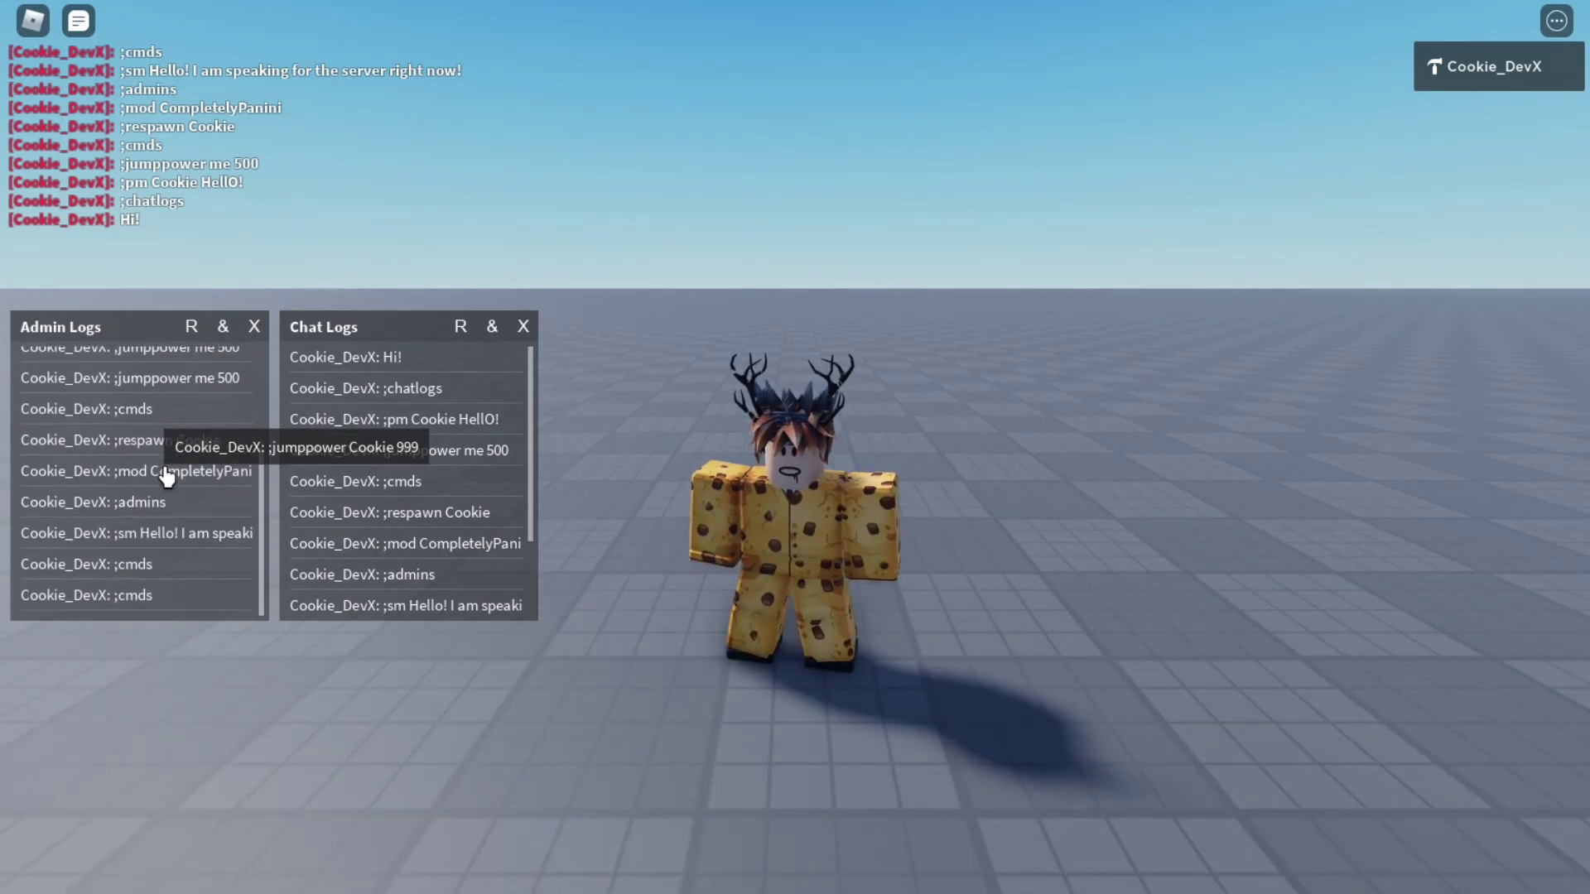
key("w")
left_click(259, 412)
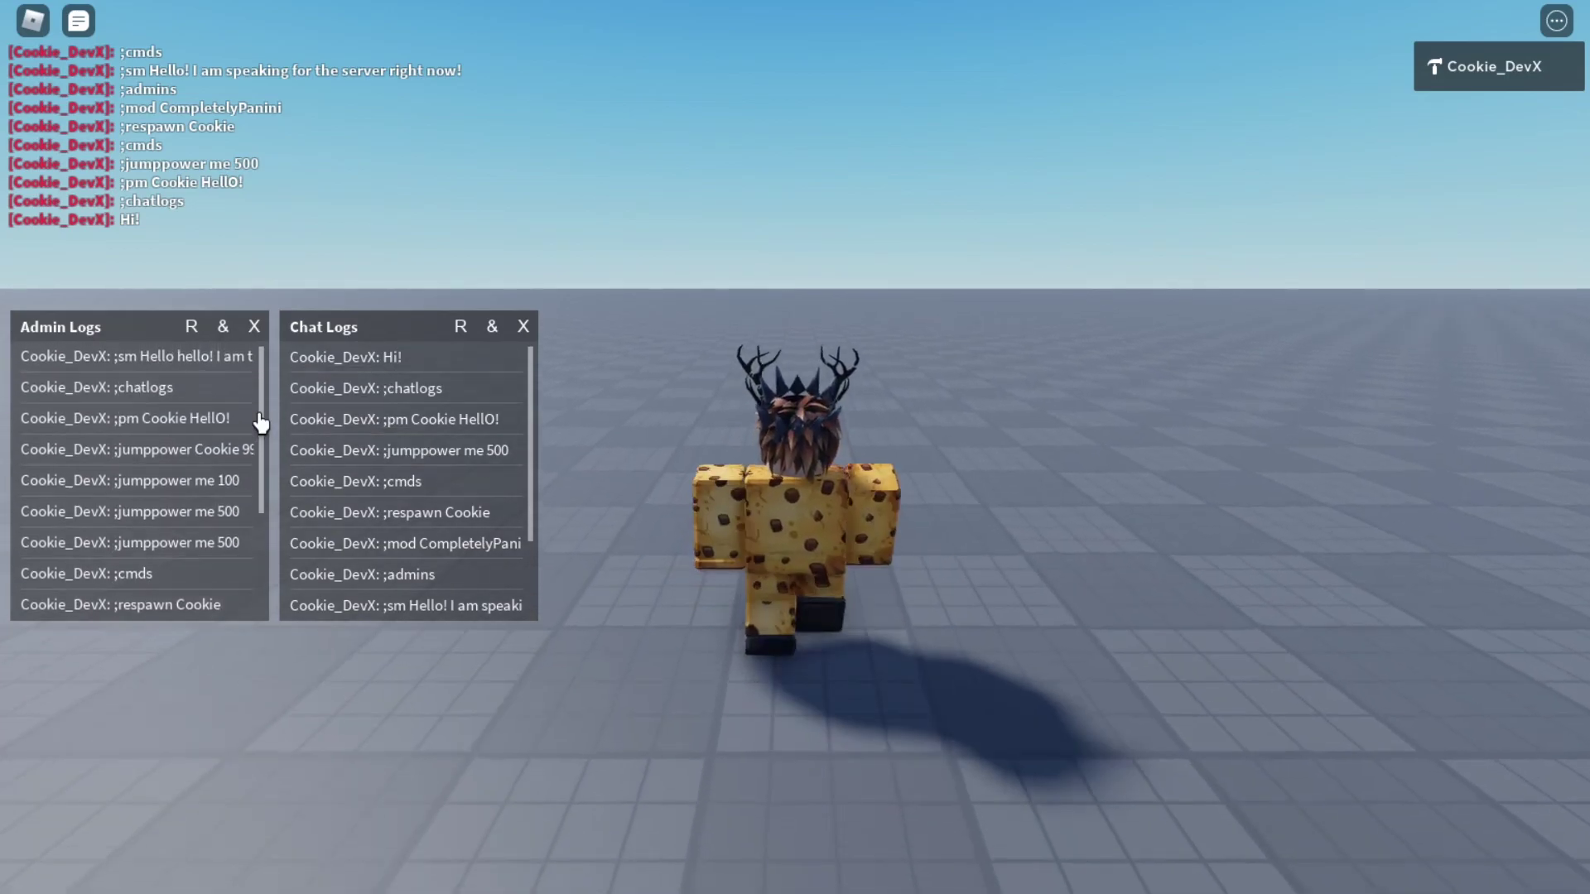
left_click_drag(258, 411, 271, 469)
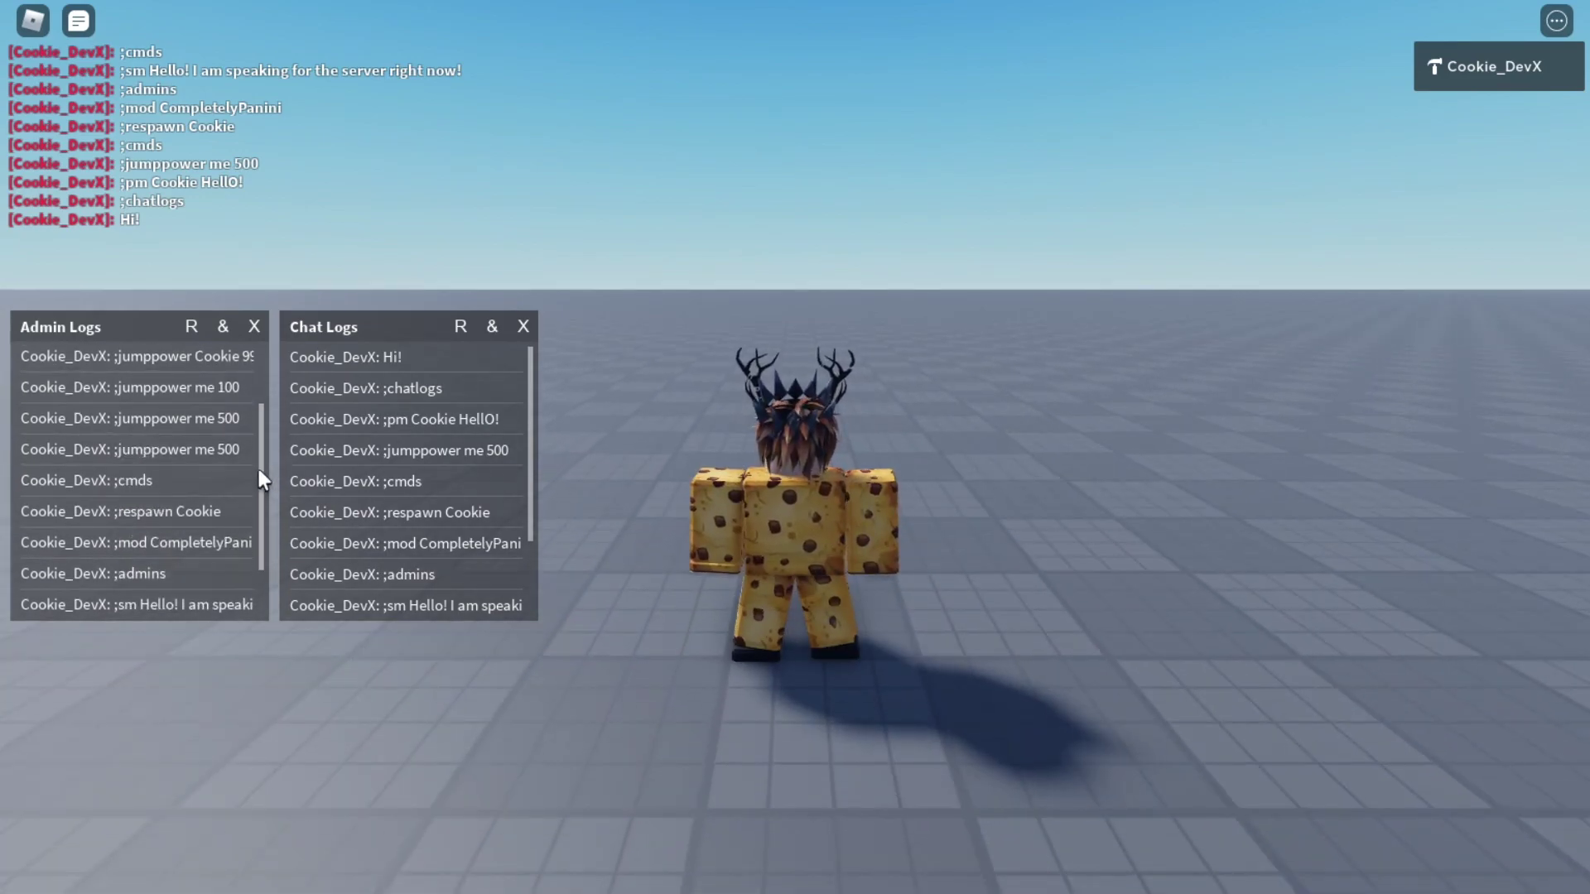
Bring up the Commands list again through the admin command bar and browse it from the first entries down to ";exampleplugin".
key("slash")
scroll(153, 474, "down", 10)
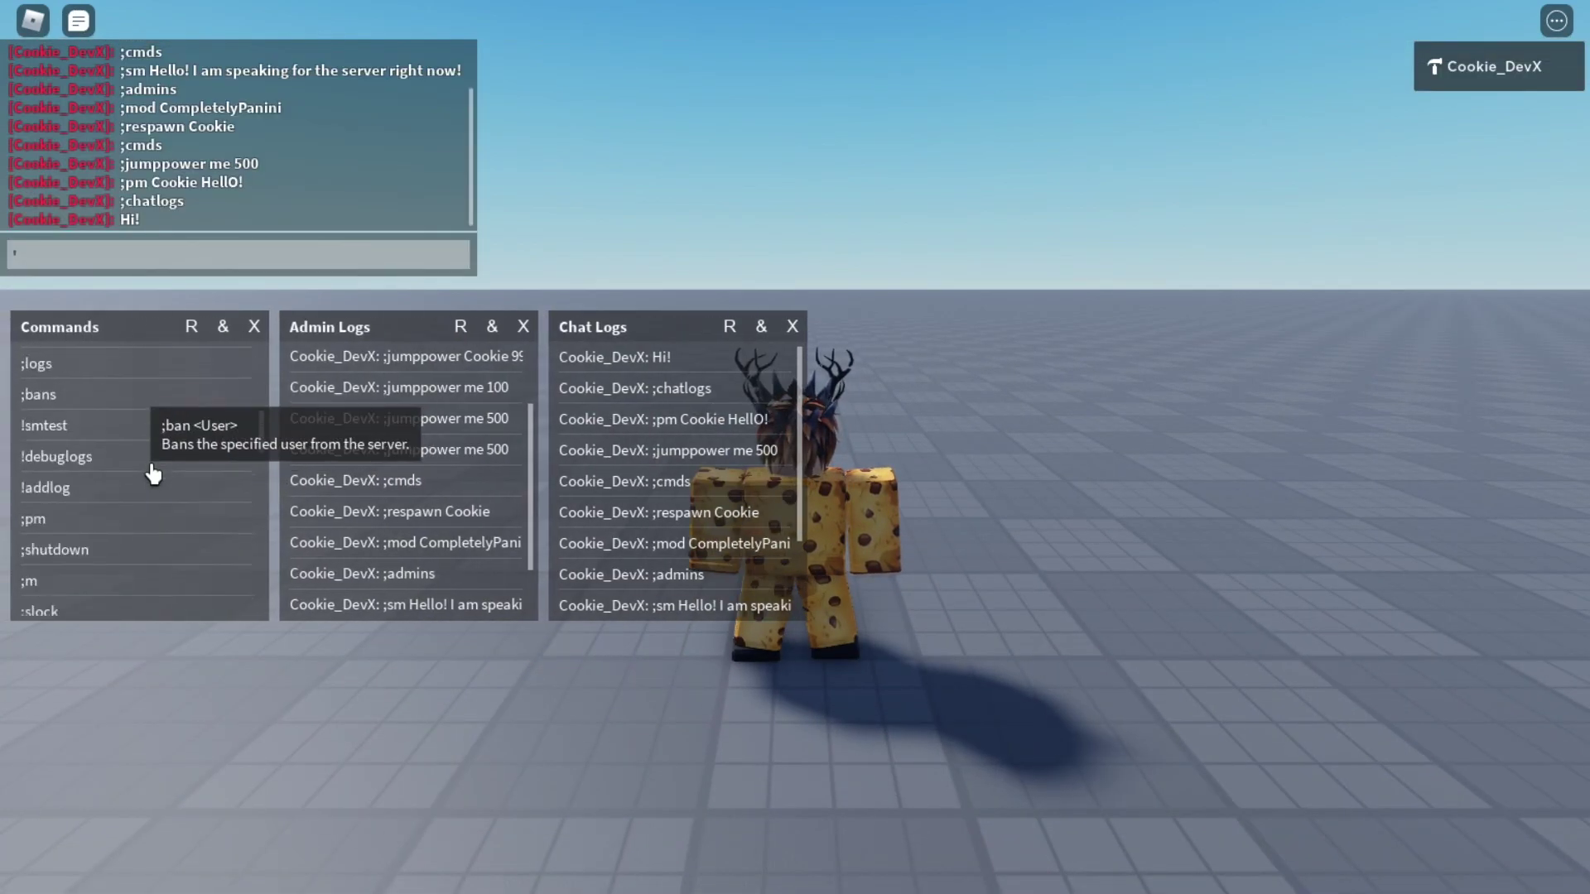
scroll(153, 473, "down", 5)
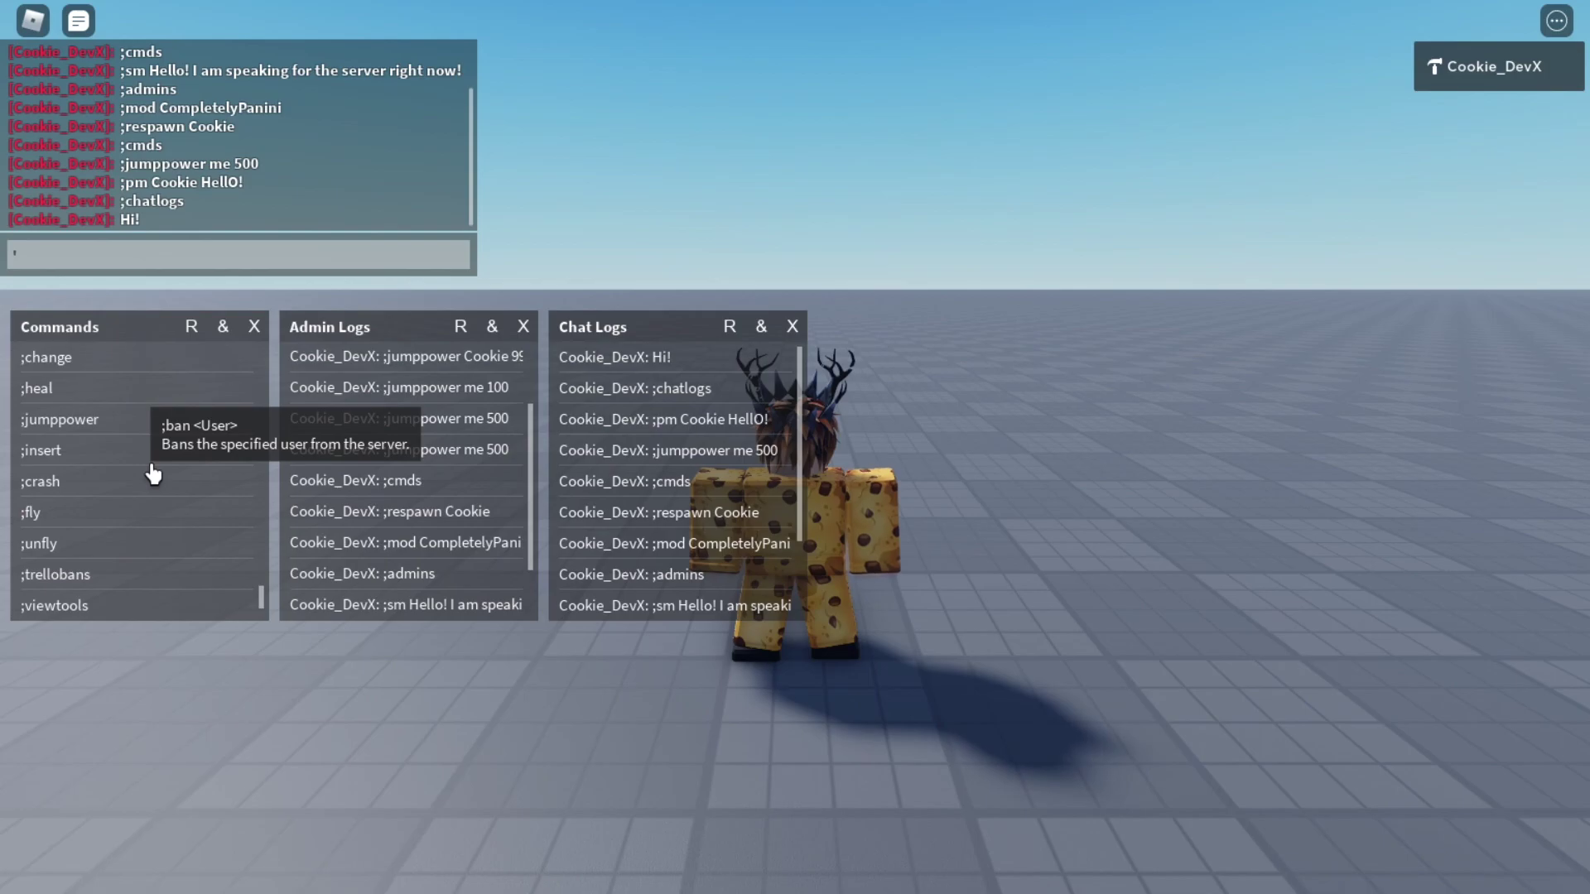
scroll(153, 474, "up", 5)
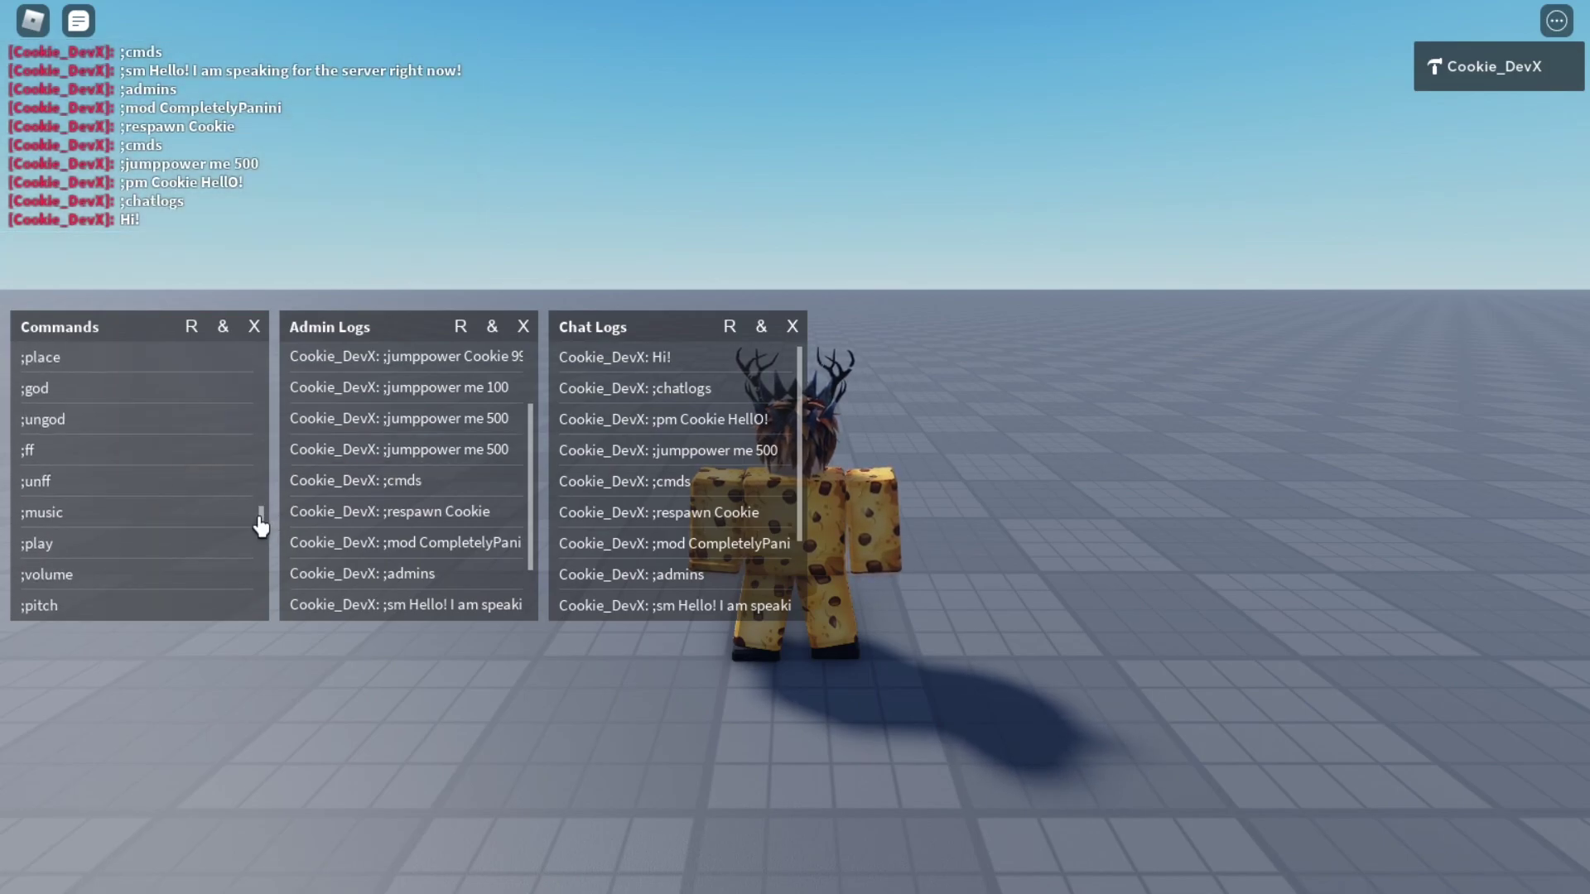
left_click_drag(262, 527, 260, 351)
scroll(157, 509, "down", 15)
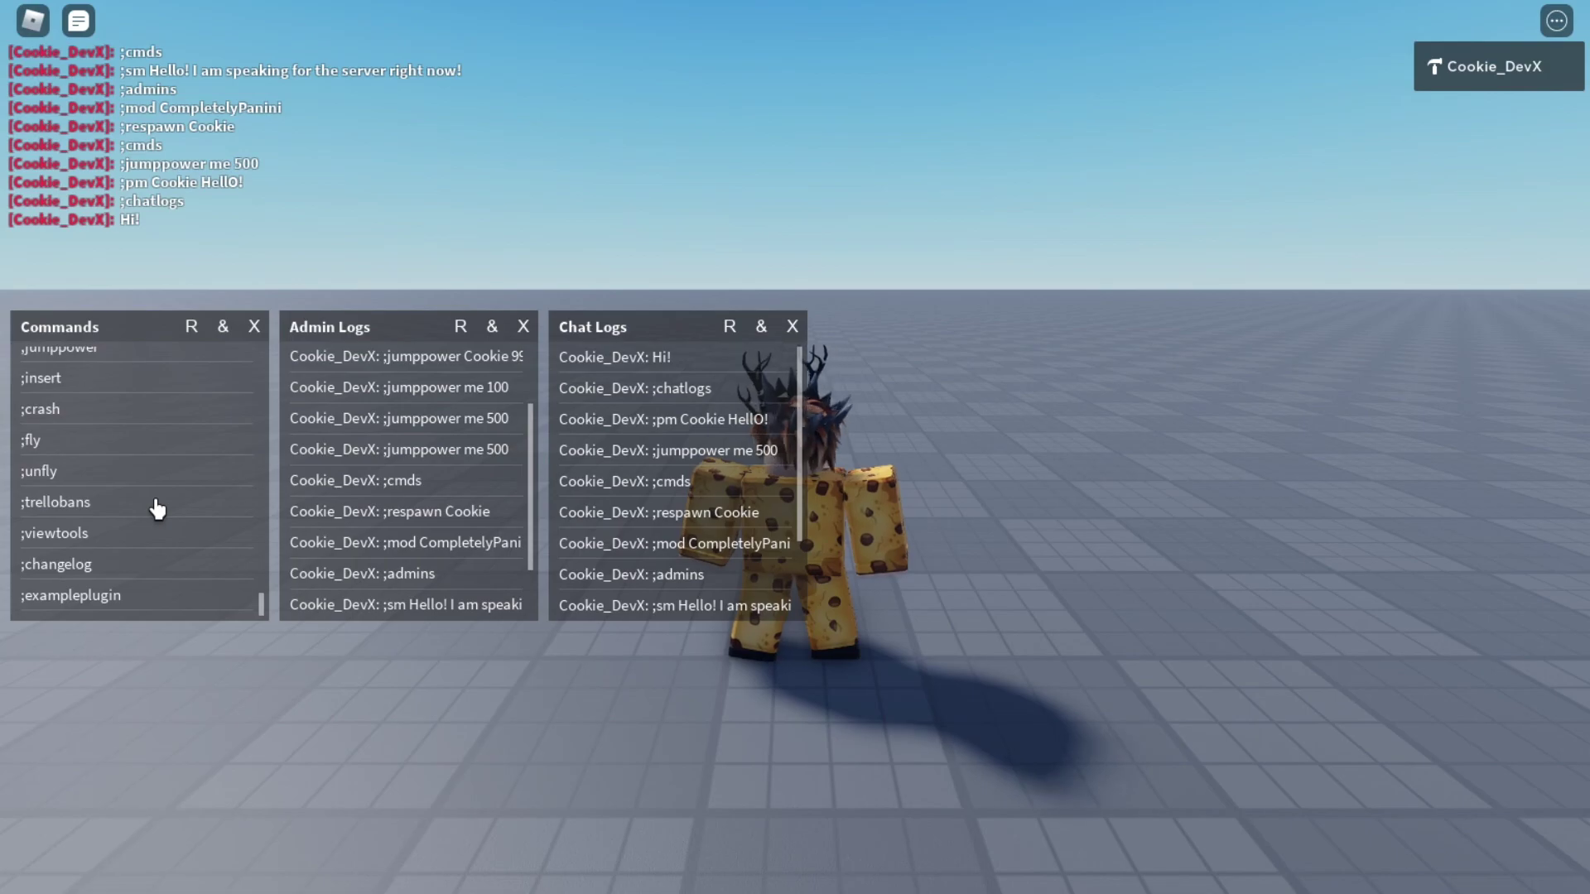